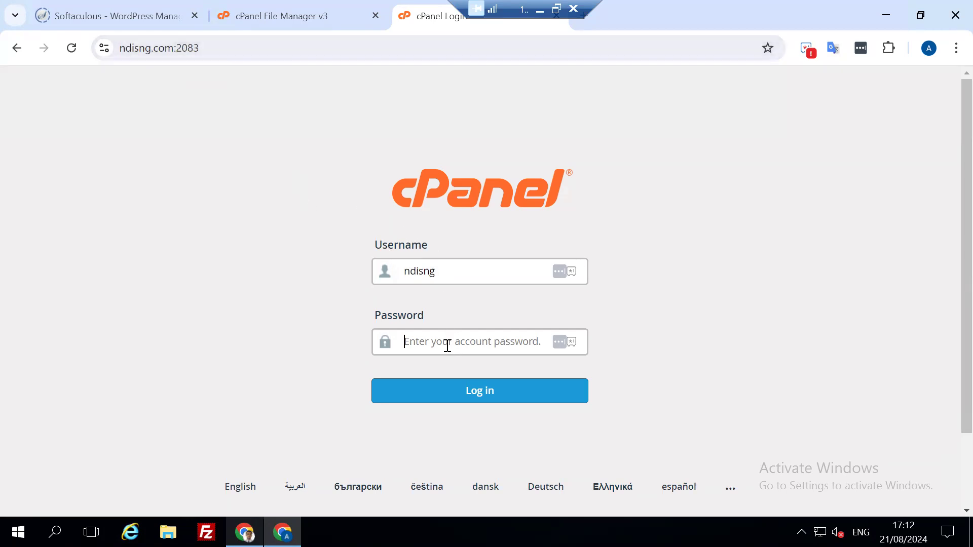
Enter the account password and log in to cPanel for ndisng.com
key("ctrl+v")
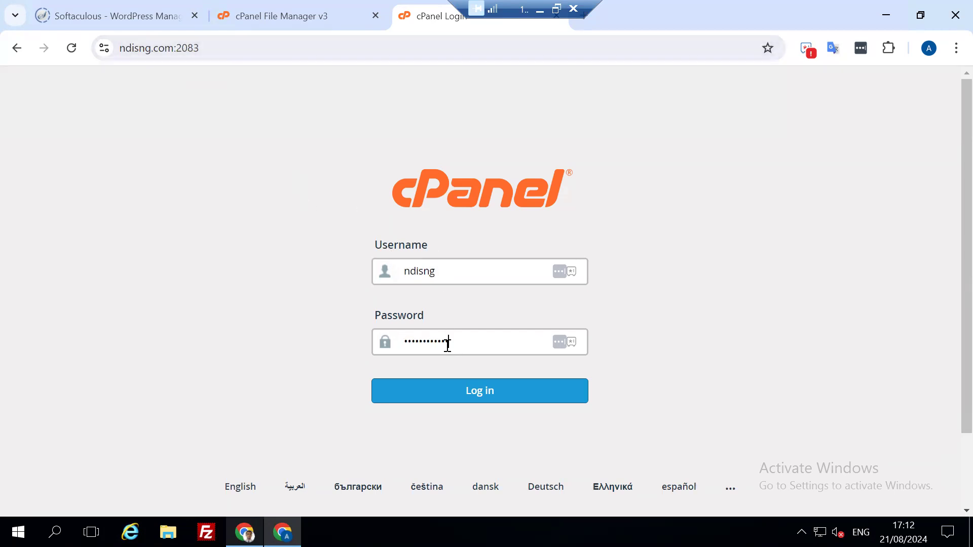
left_click(476, 392)
left_click(485, 395)
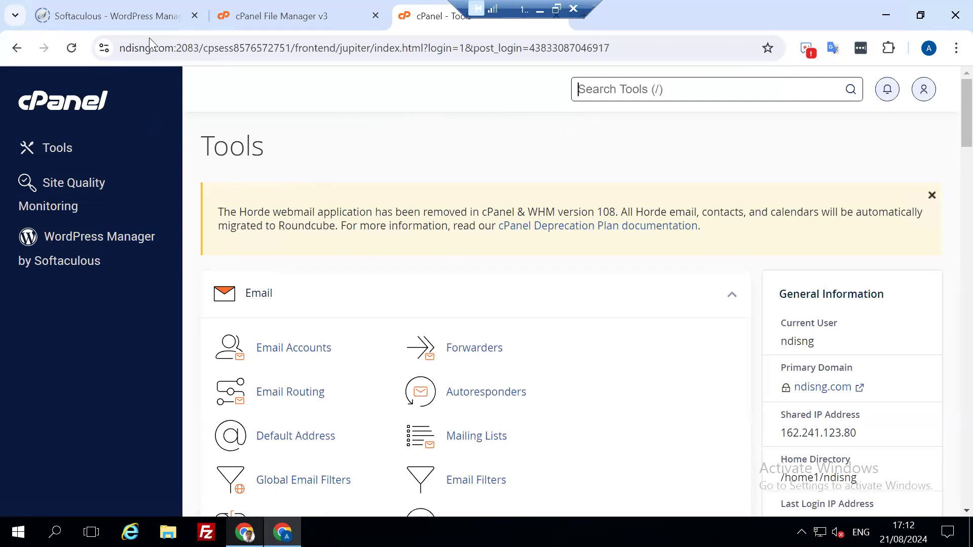
left_click(85, 241)
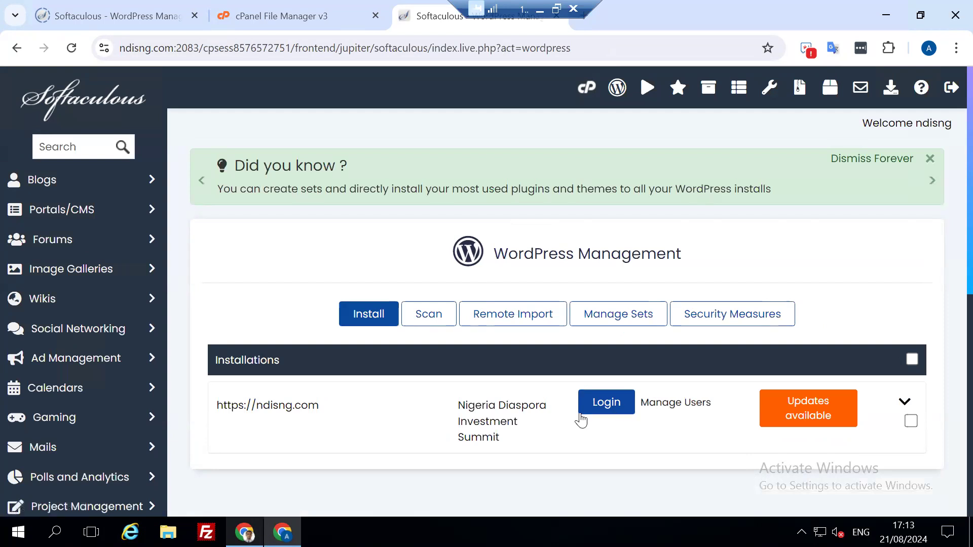
left_click(623, 408)
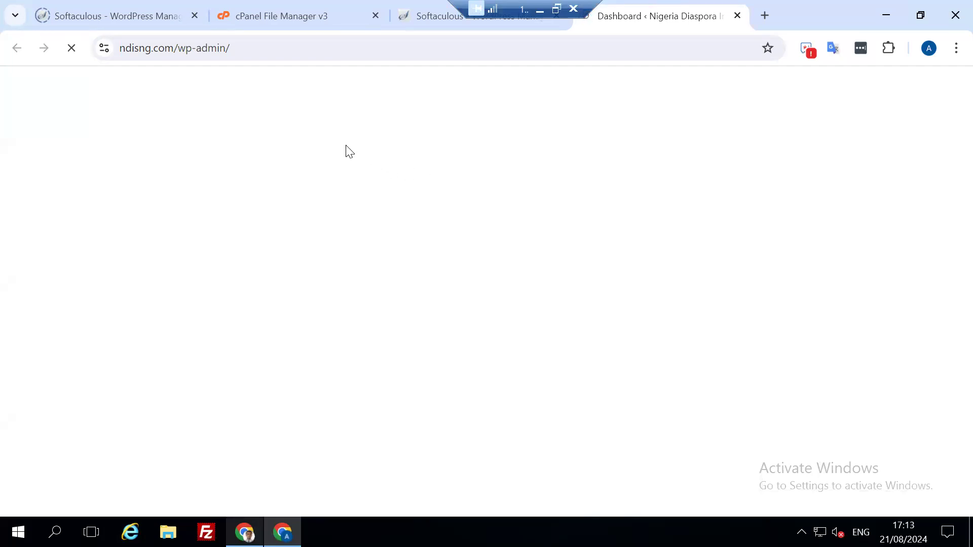
left_click(425, 19)
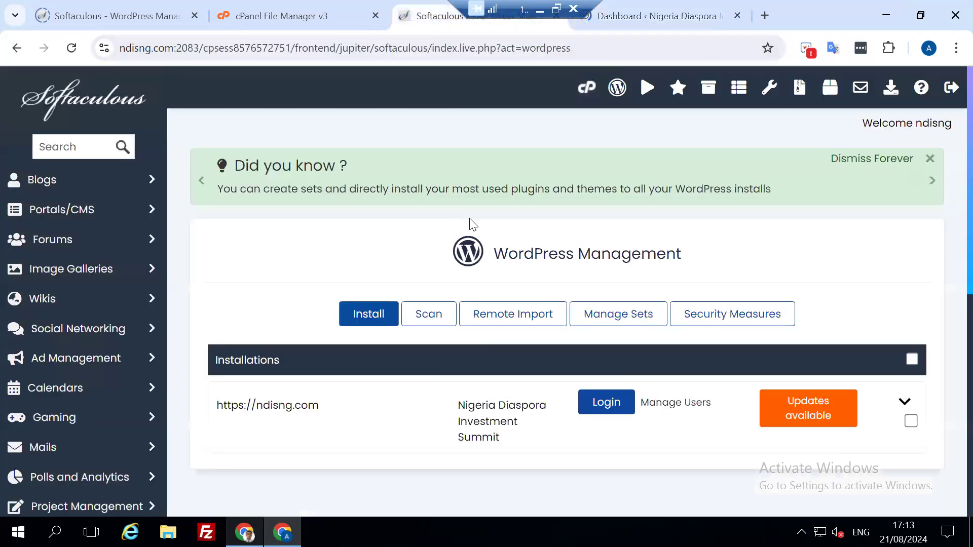
left_click(663, 21)
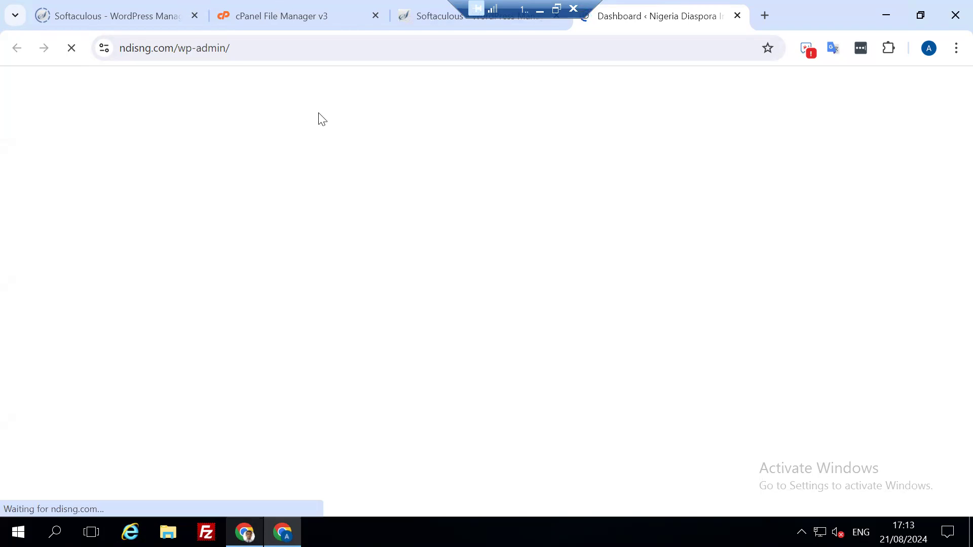
left_click_drag(509, 14, 236, 6)
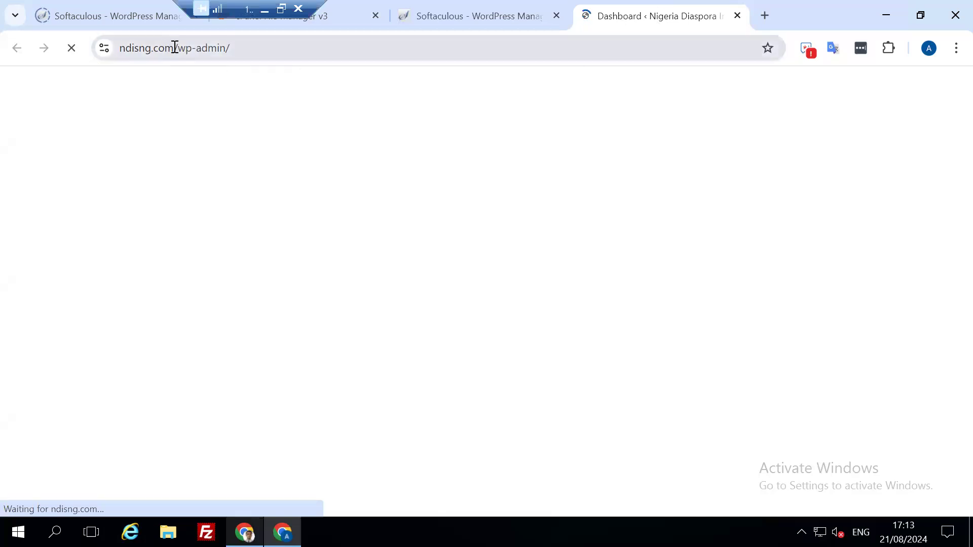
double_click(124, 48)
key("ctrl+c")
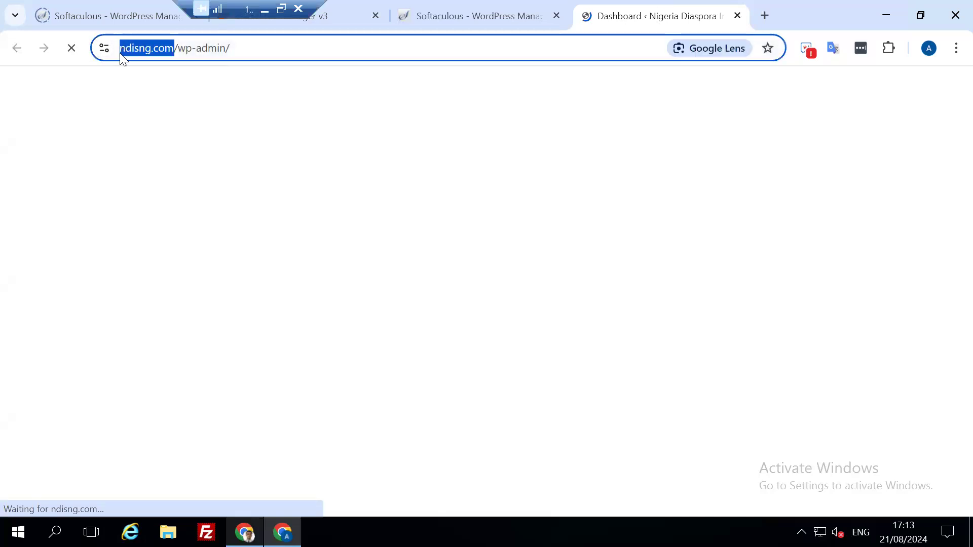
left_click(765, 15)
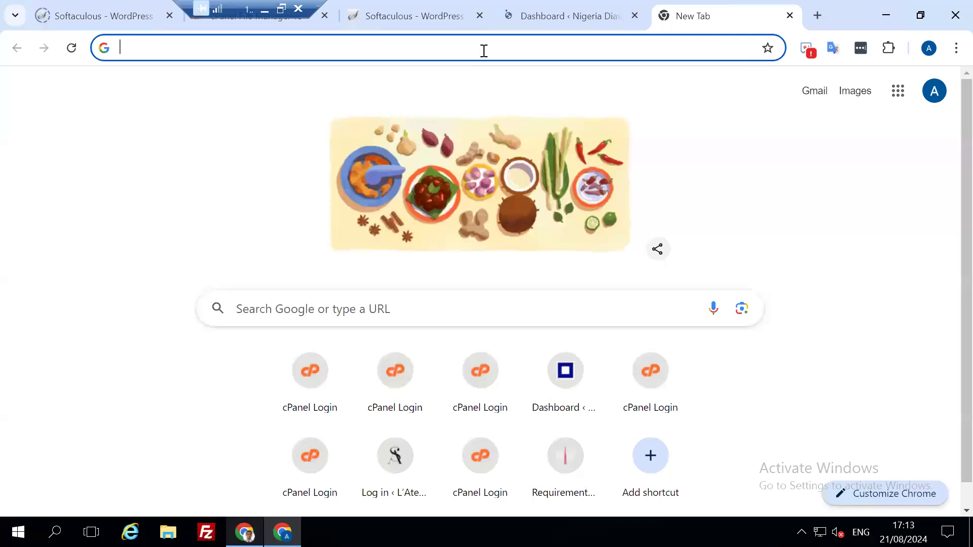
left_click(484, 51)
key("ctrl+v")
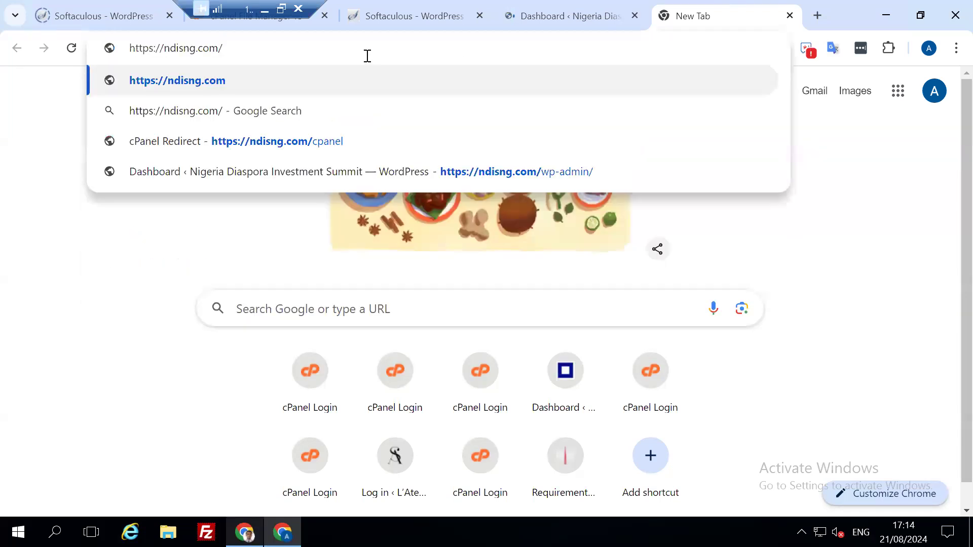
key("Return")
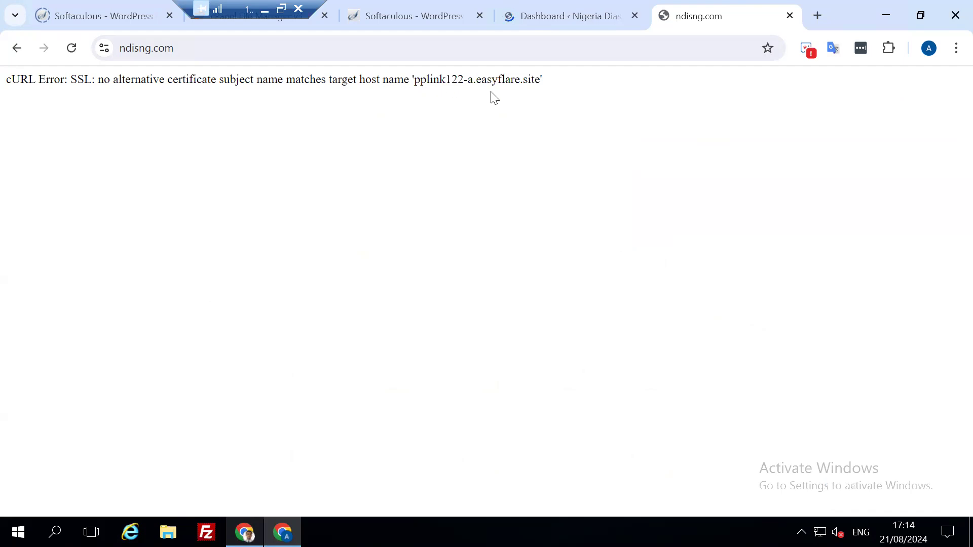
Look over the WordPress dashboard of the site and its admin menu
left_click(542, 17)
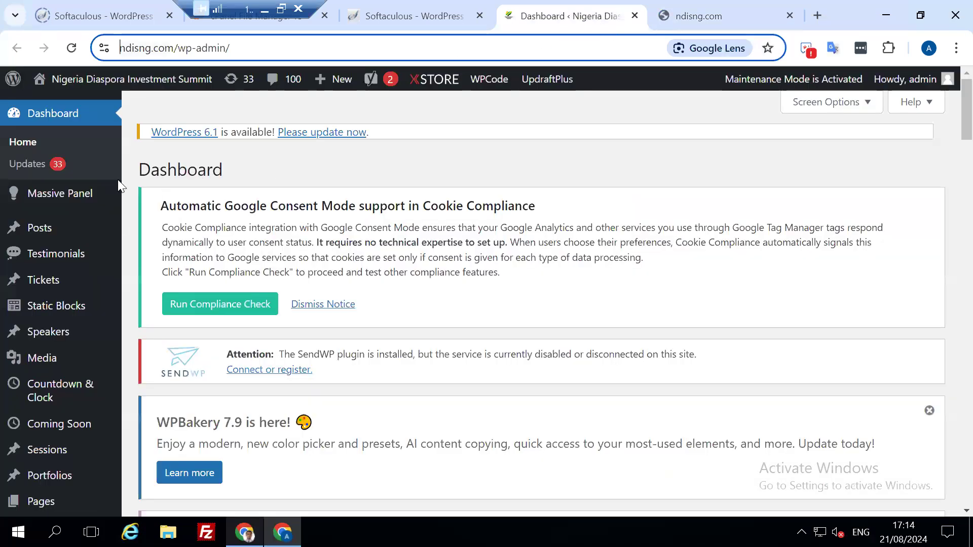
scroll(119, 186, "down", 4)
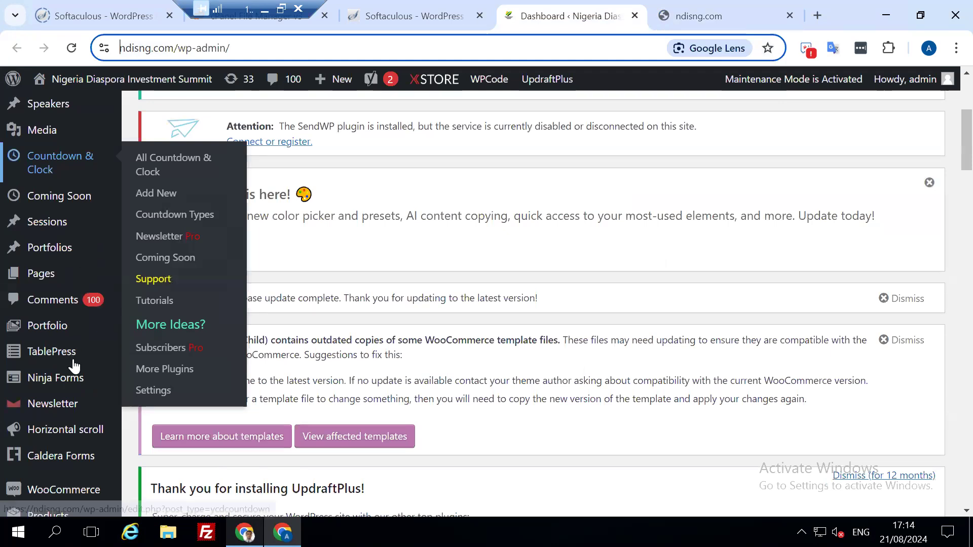
scroll(84, 288, "up", 4)
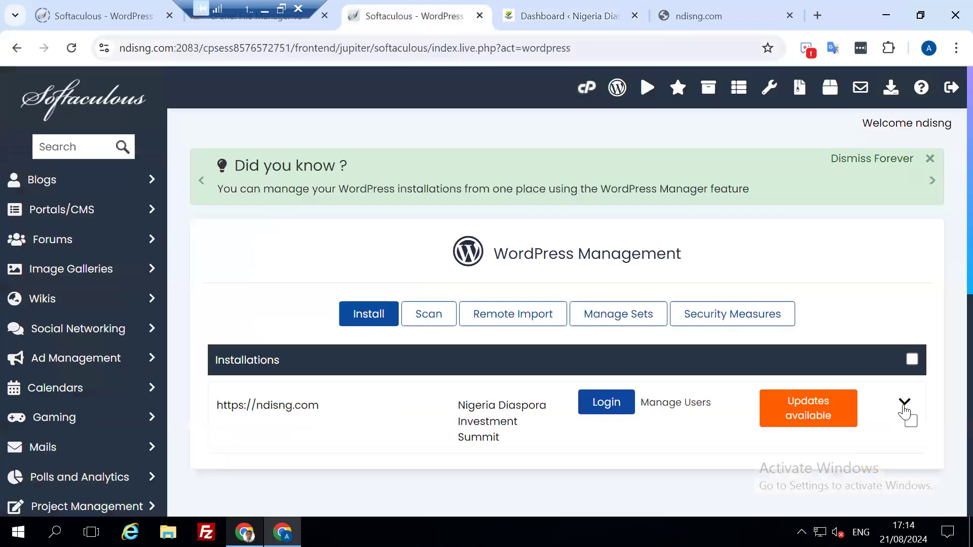
Expand the ndisng.com installation details in Softaculous and open its website path in File Manager
left_click(904, 405)
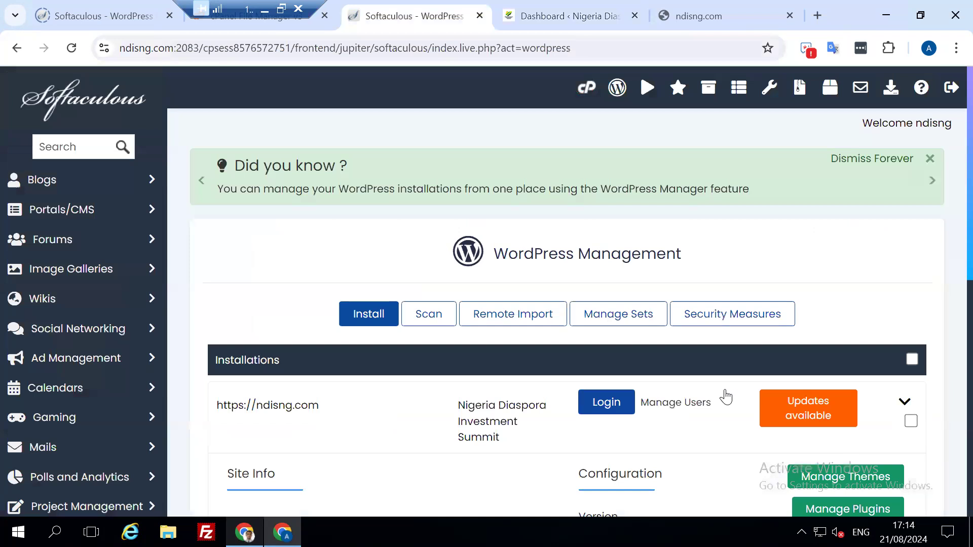
scroll(654, 398, "down", 1)
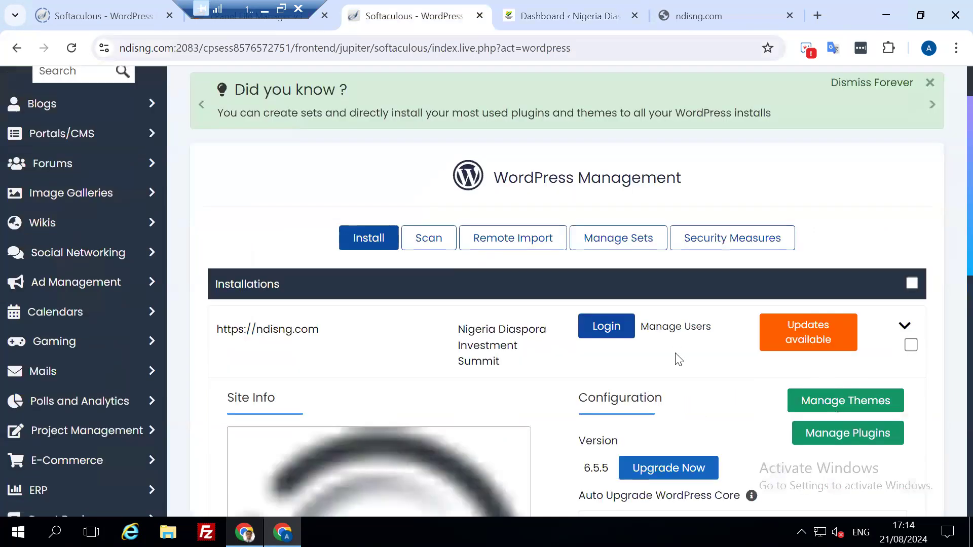
scroll(617, 347, "down", 1)
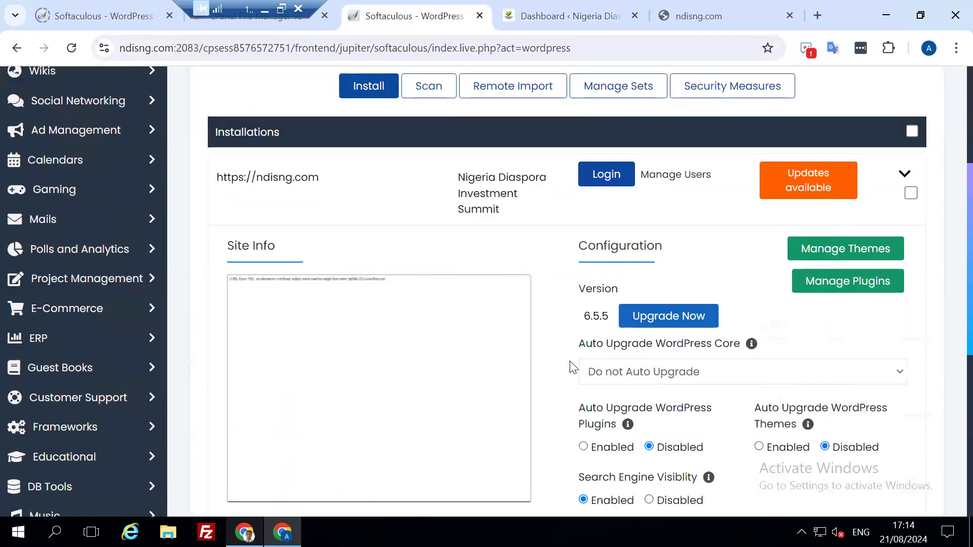
scroll(571, 363, "down", 1)
scroll(478, 341, "down", 1)
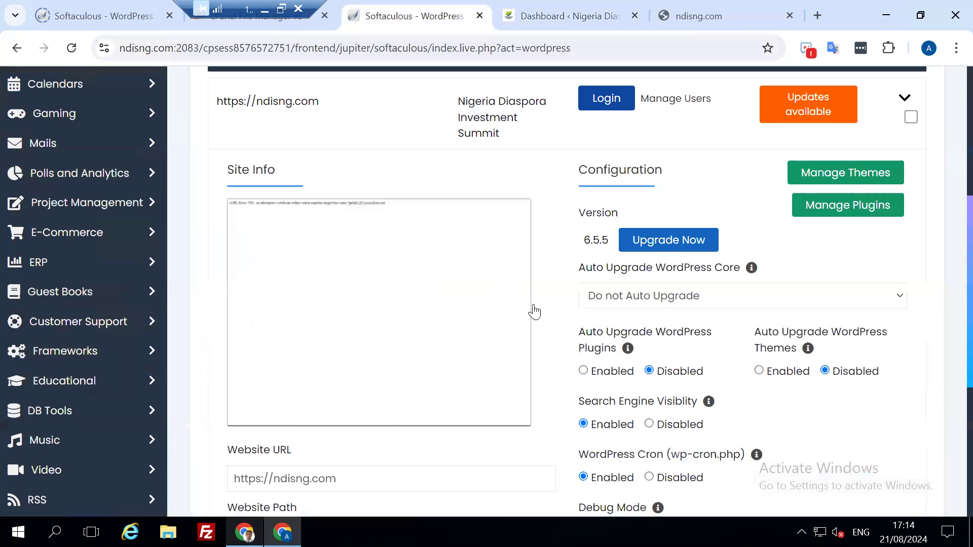
scroll(578, 413, "down", 2)
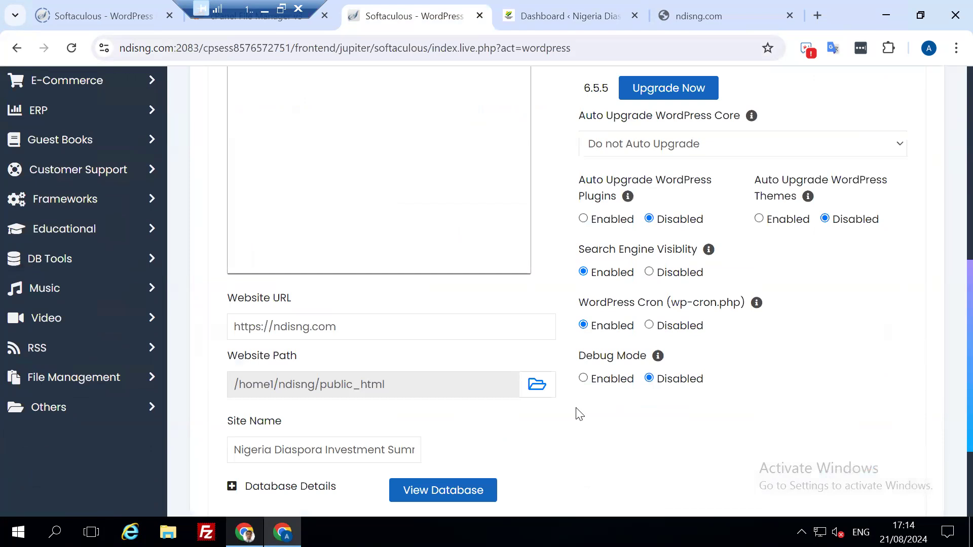
left_click(538, 391)
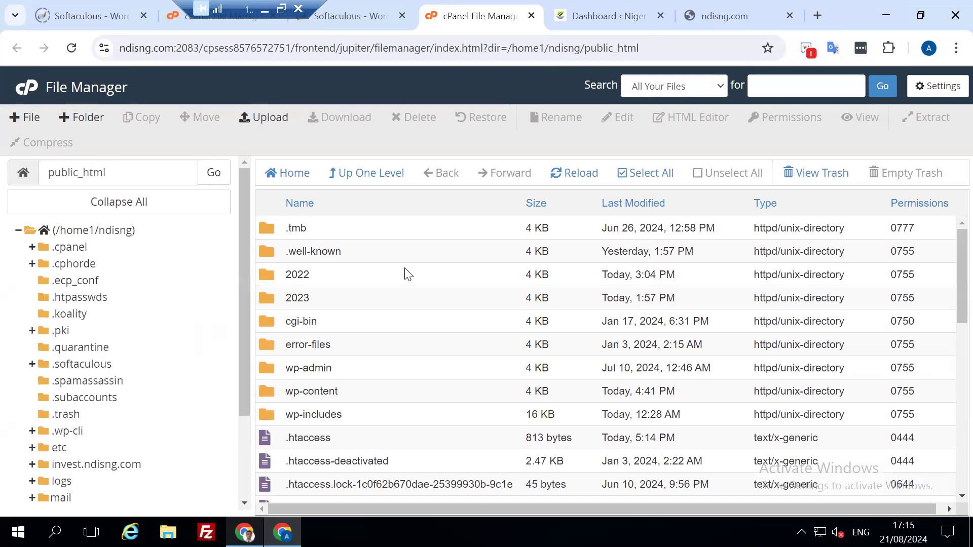
Select everything in public_html and compress it into an archive named /public_html/backup.zip
left_click(651, 174)
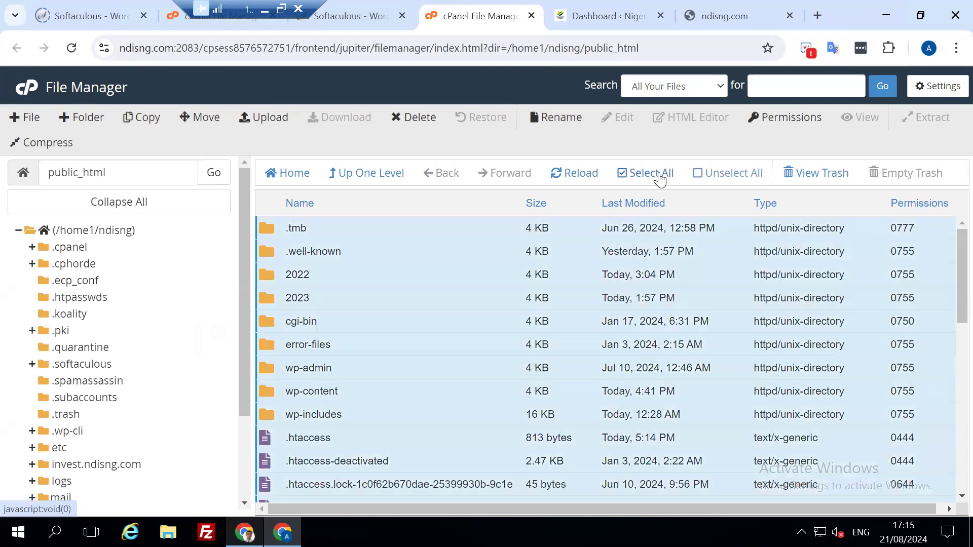
right_click(411, 261)
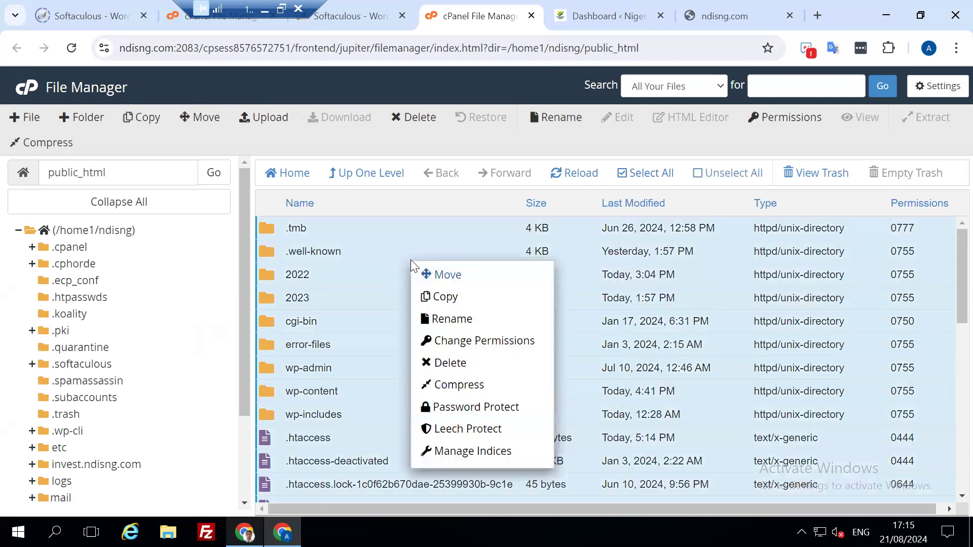
left_click(491, 393)
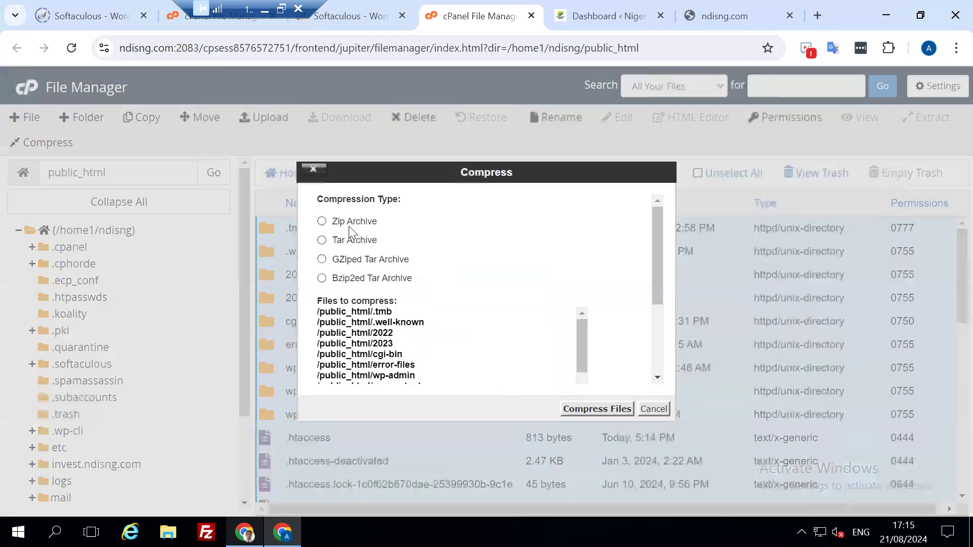
scroll(580, 274, "down", 10)
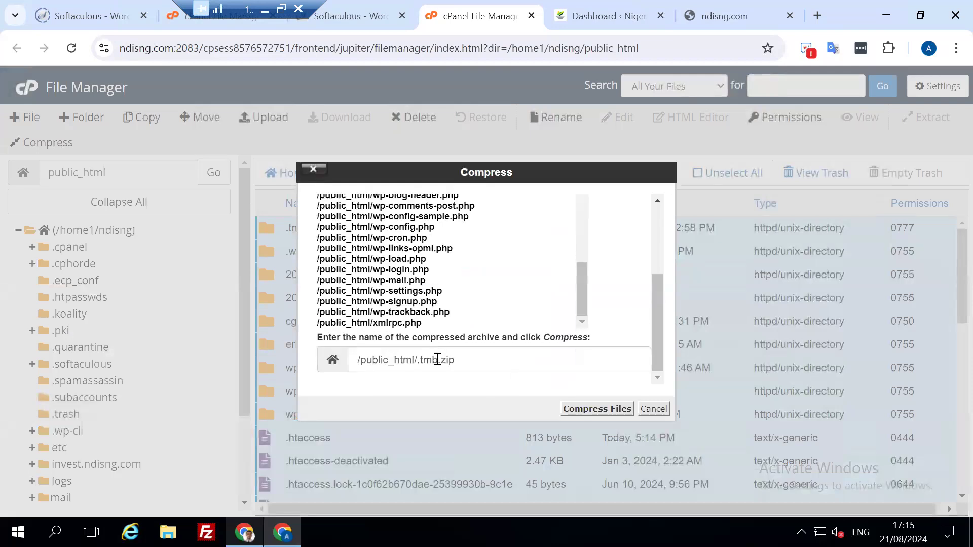
left_click(439, 360)
key("BackSpace")
key("BackSpace")
key("BackSpace")
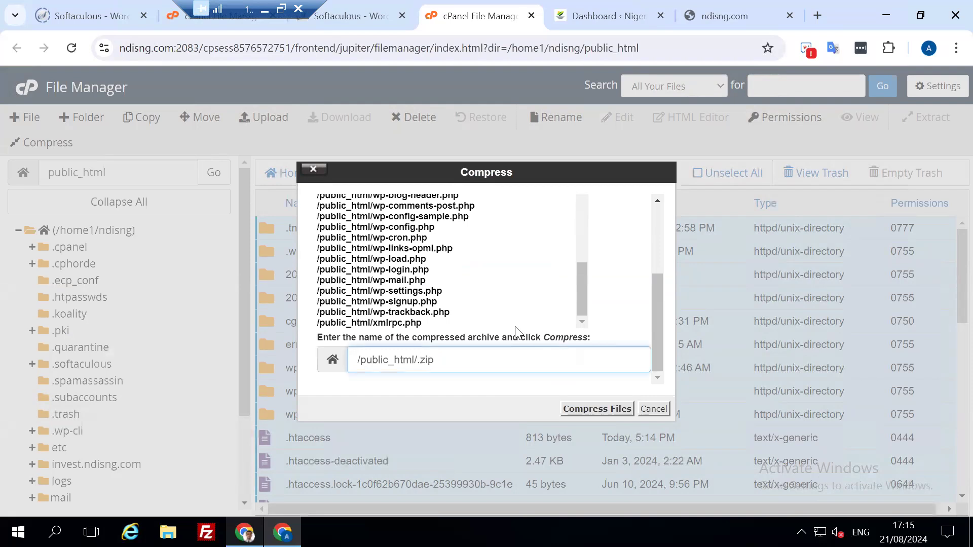
type("backup")
Return to the ndisng.com home page and copy its web address
left_click(737, 13)
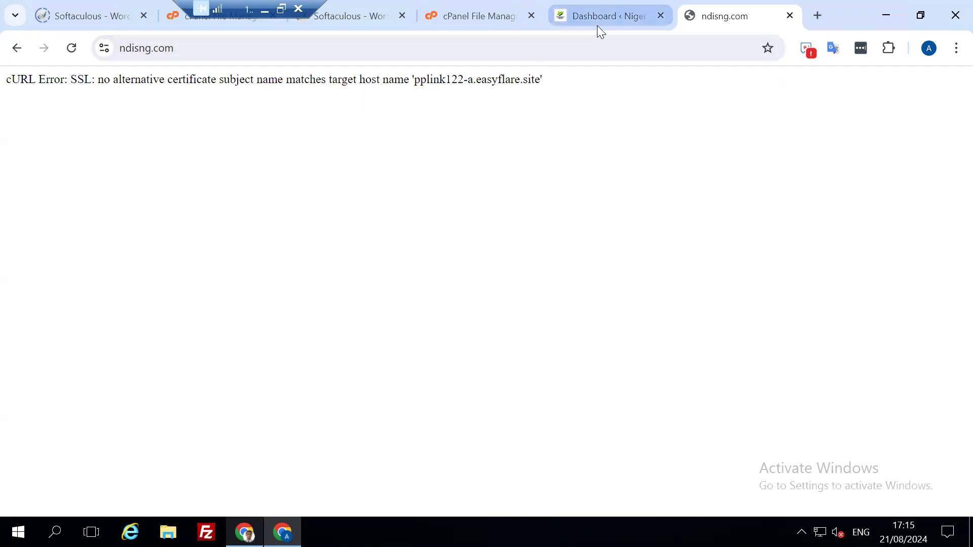
mouse_move(598, 29)
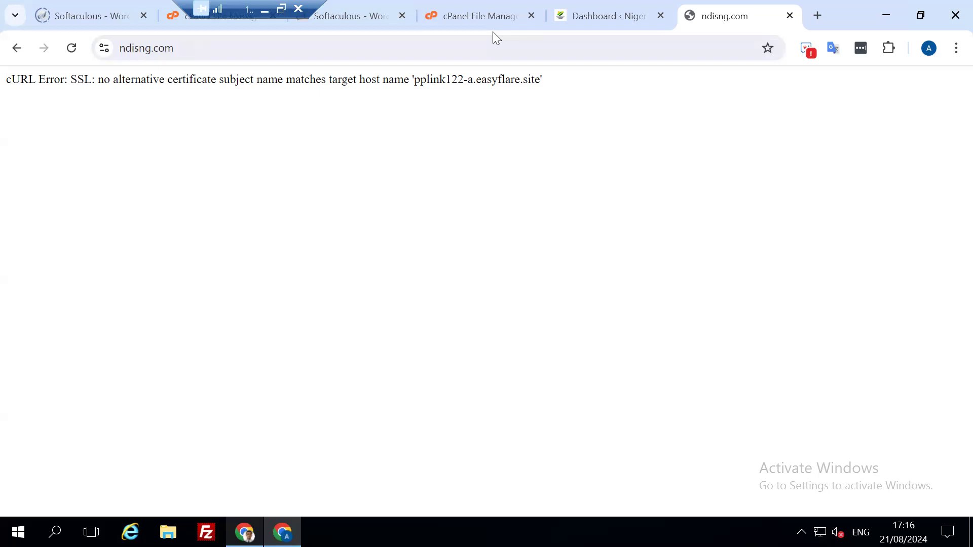
left_click(201, 54)
key("ctrl+c")
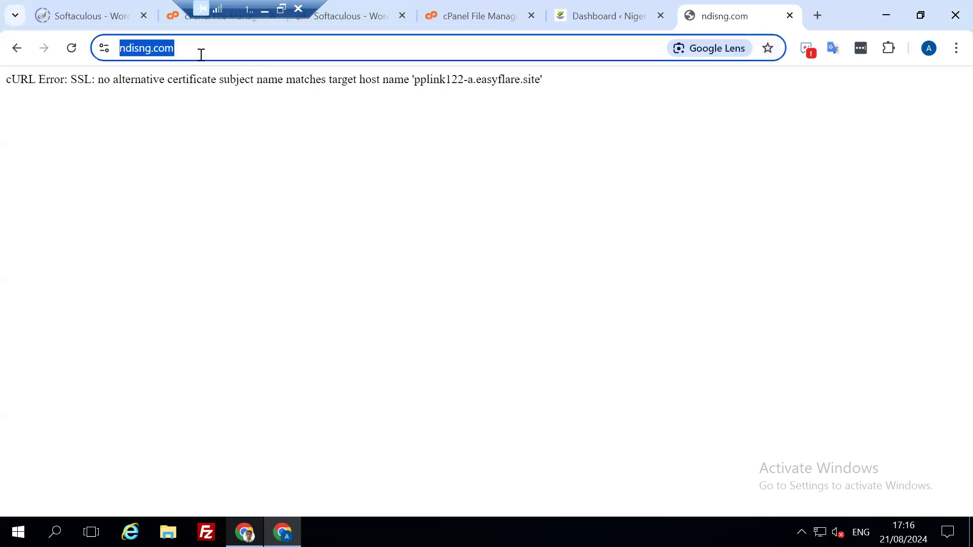
Search Google for "sucuri site check" in a new tab and open the Sucuri SiteCheck malware scanner
left_click(818, 16)
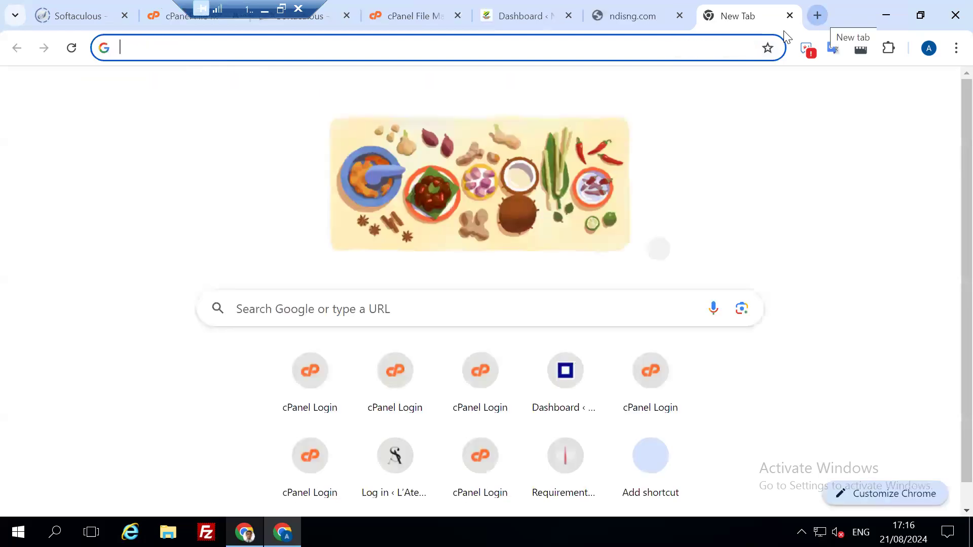
left_click(433, 46)
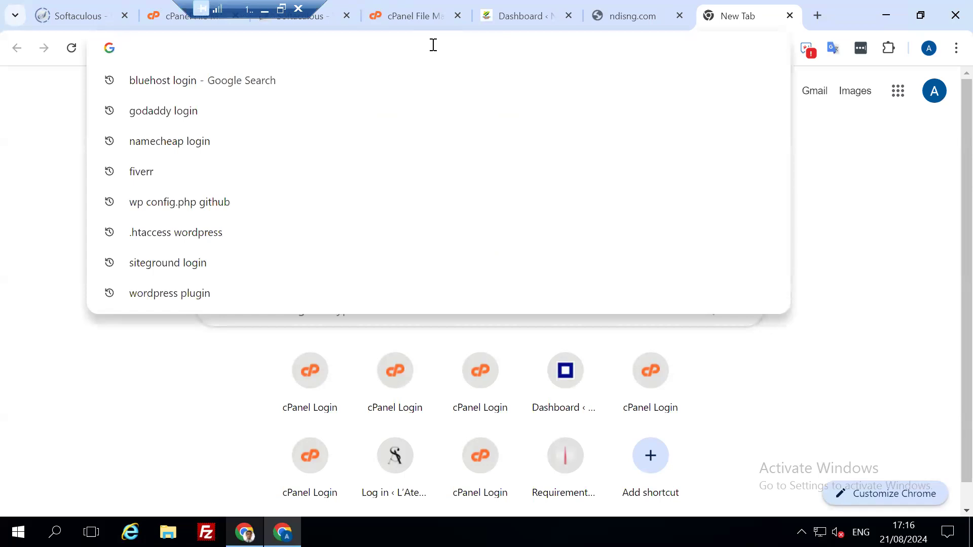
type("sucuri st")
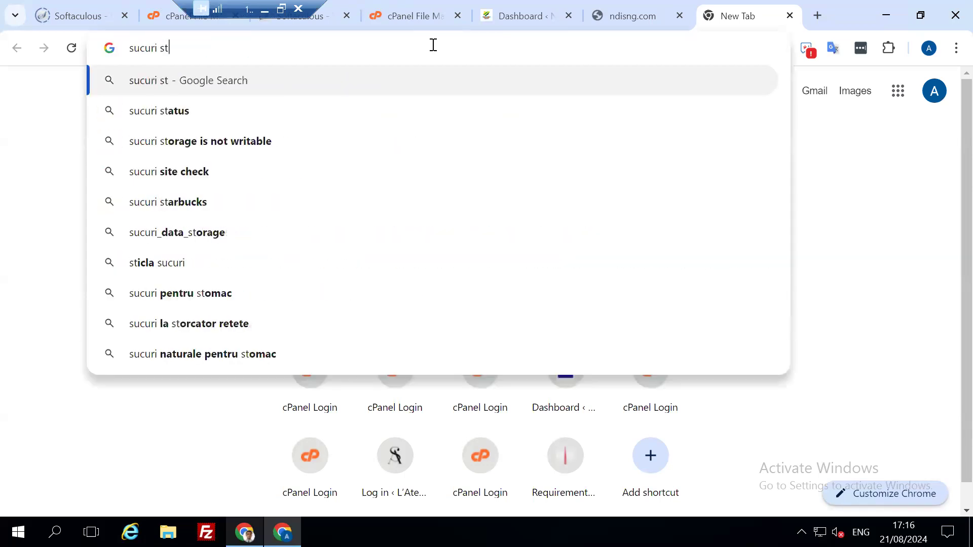
key("BackSpace")
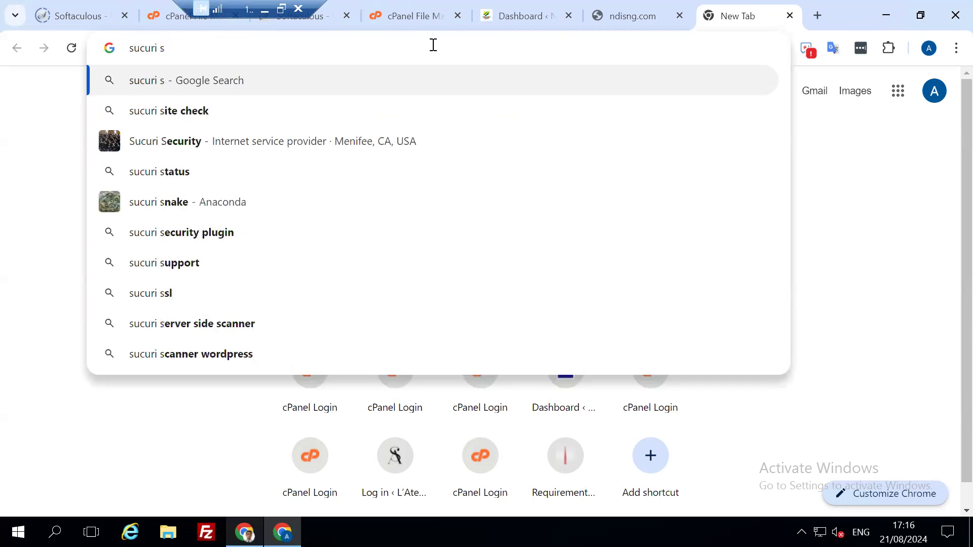
type("ite")
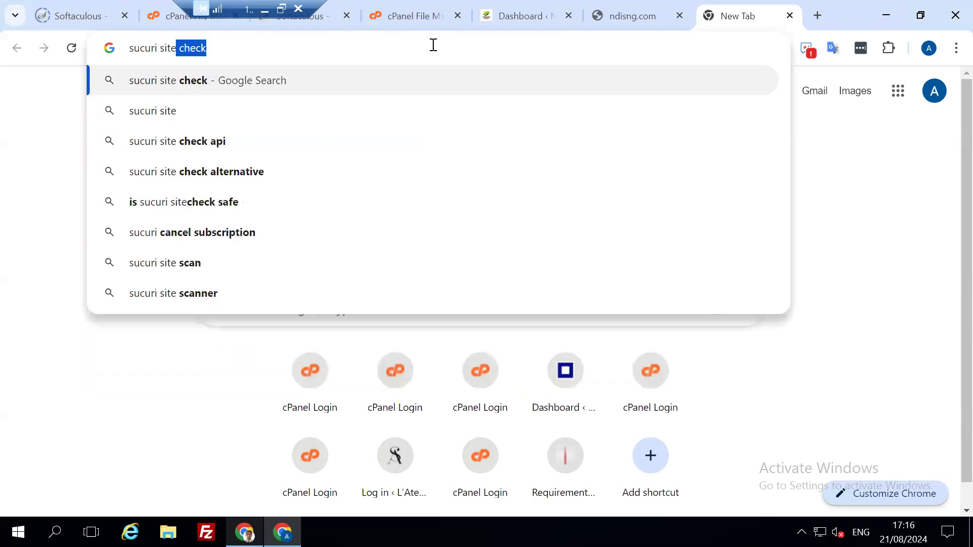
type(" check")
key("Return")
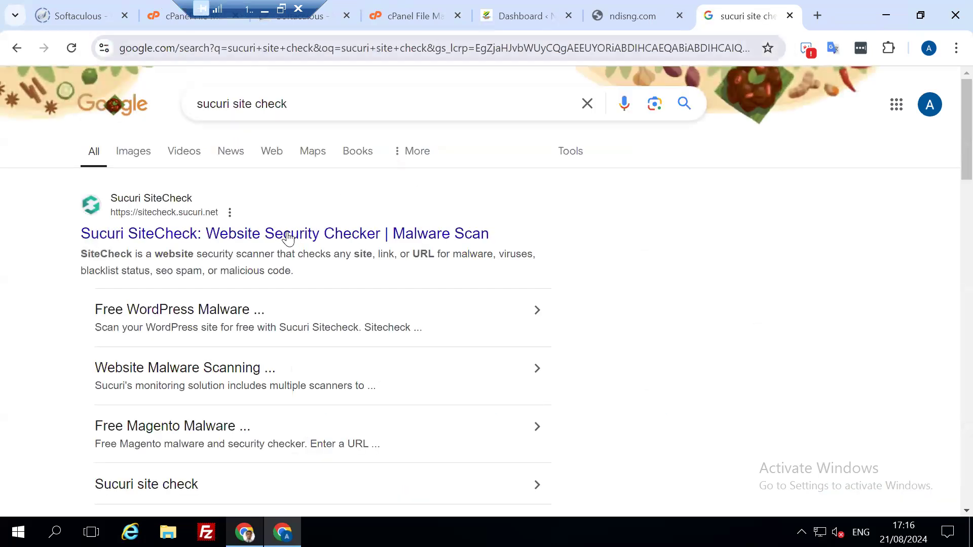
left_click(287, 236)
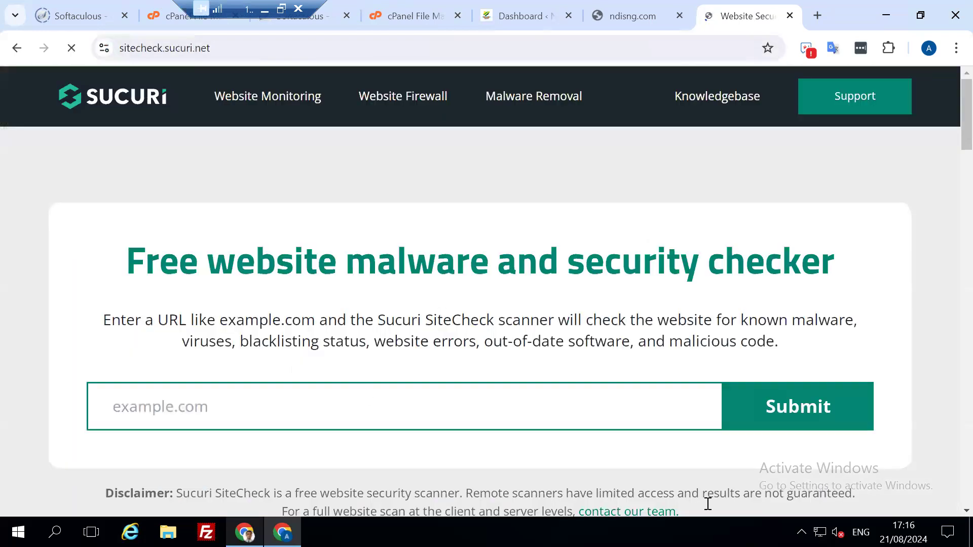
left_click(660, 484)
left_click(341, 405)
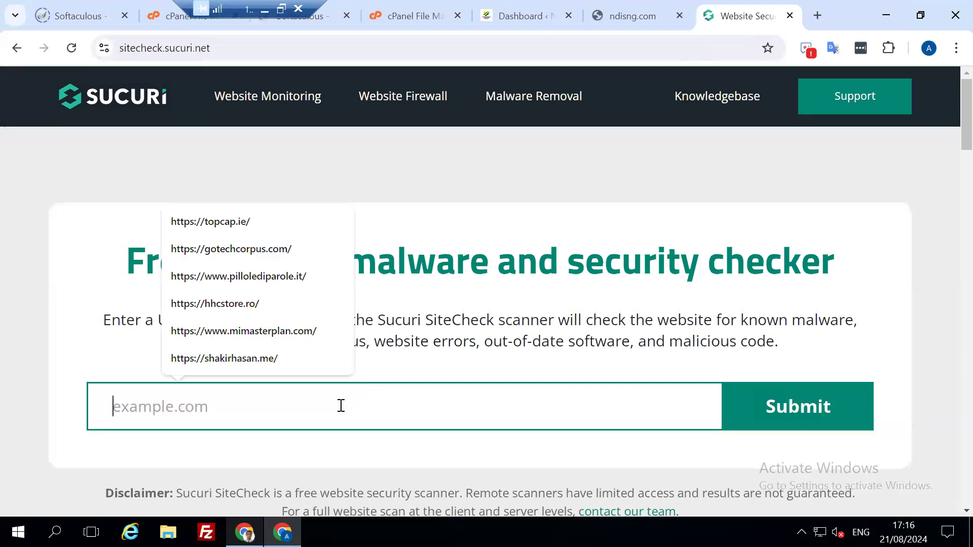
key("ctrl+v")
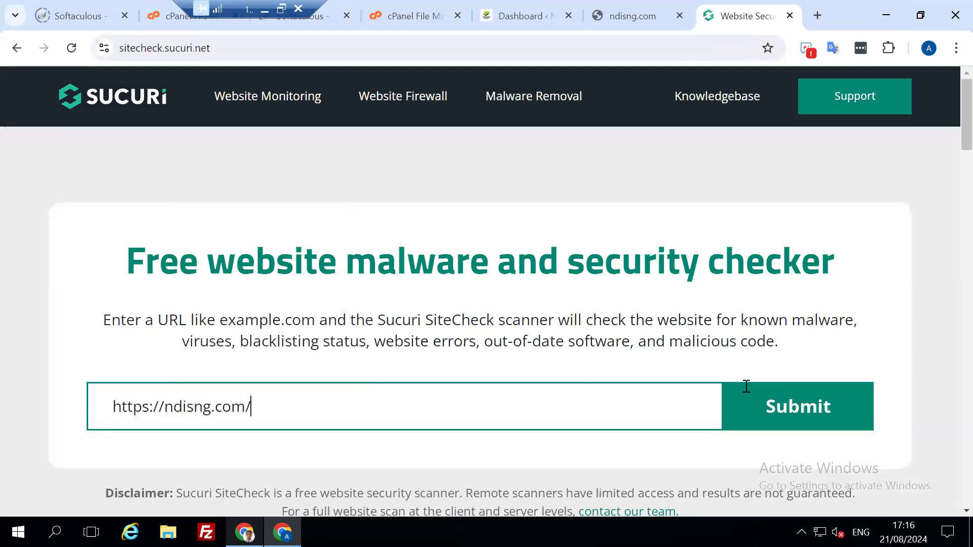
left_click(805, 405)
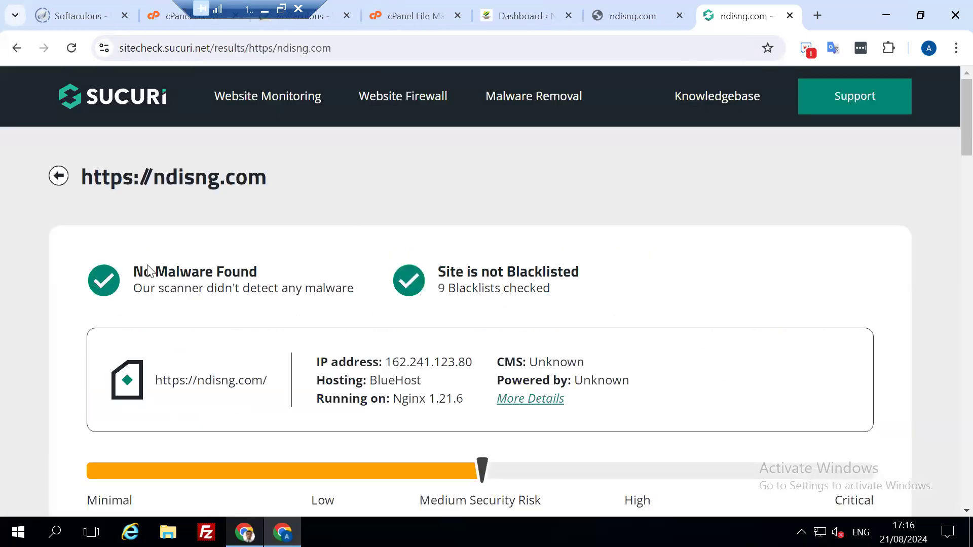
scroll(287, 287, "down", 1)
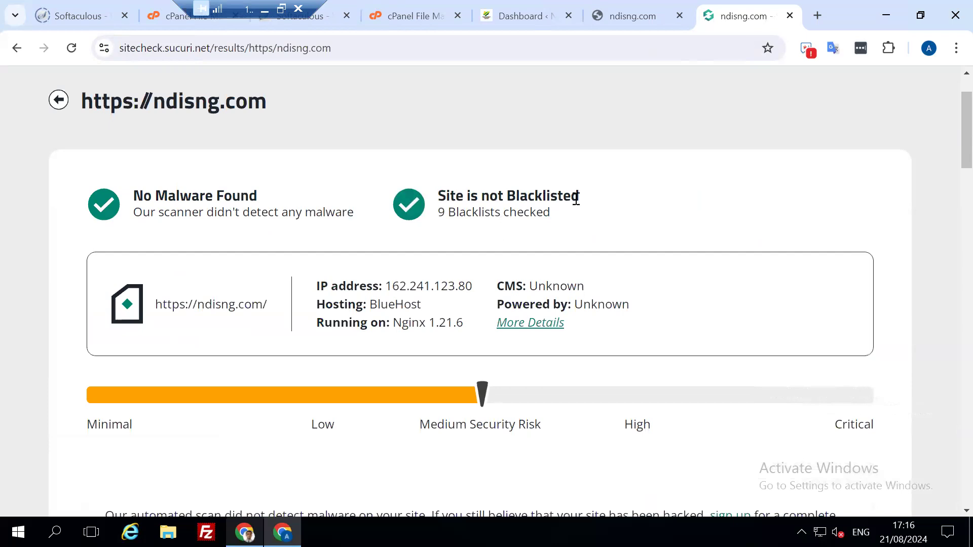
scroll(628, 210, "up", 1)
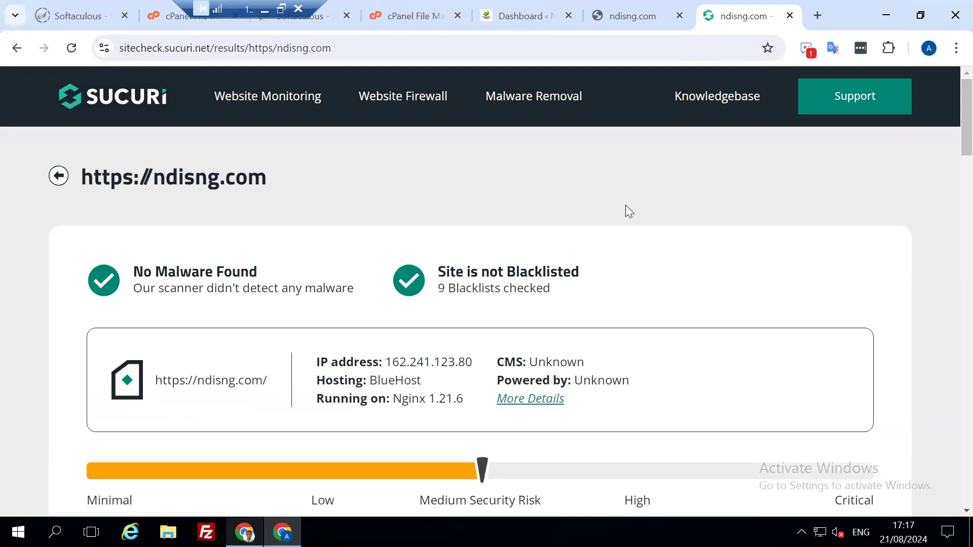
Dismiss the chat form on the SiteCheck results and view the ndisng.com home page's cURL error again
left_click(629, 21)
left_click(746, 15)
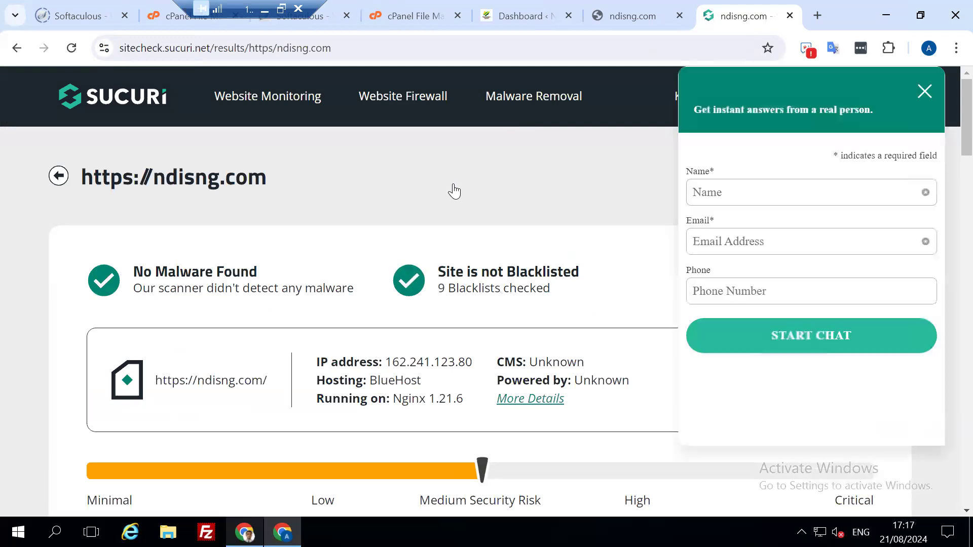
left_click(925, 94)
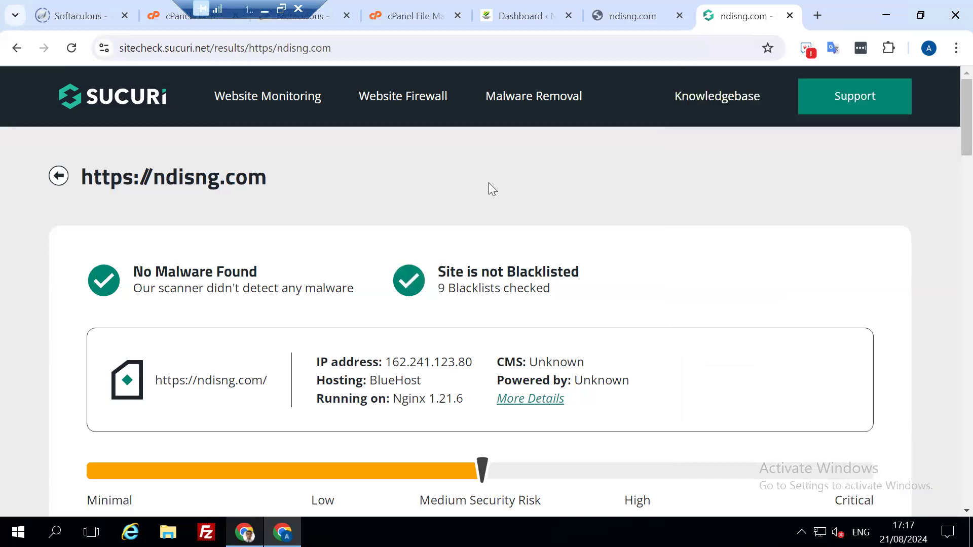
left_click(627, 17)
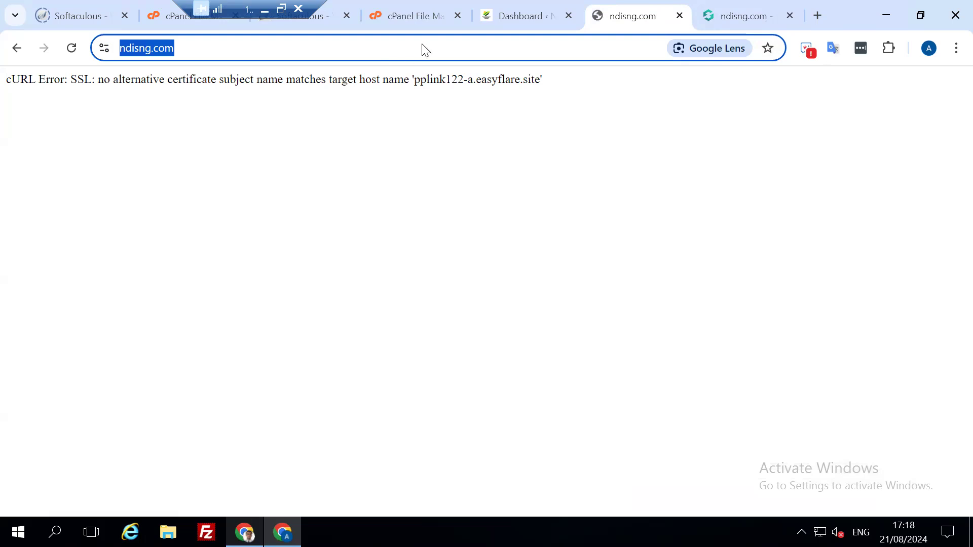
Return to File Manager, run the compression of the selected files into /public_html/backup.zip, and close the compression results
left_click(400, 12)
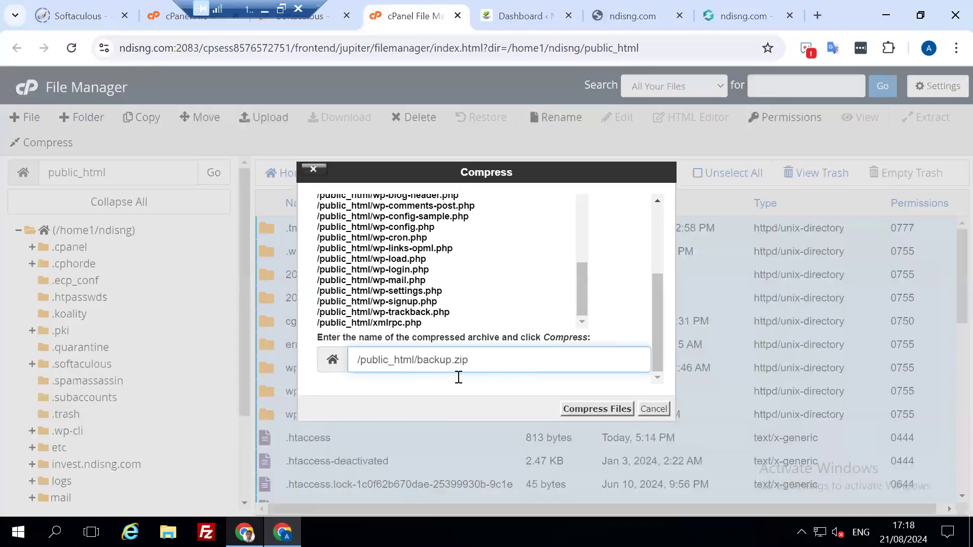
left_click(589, 410)
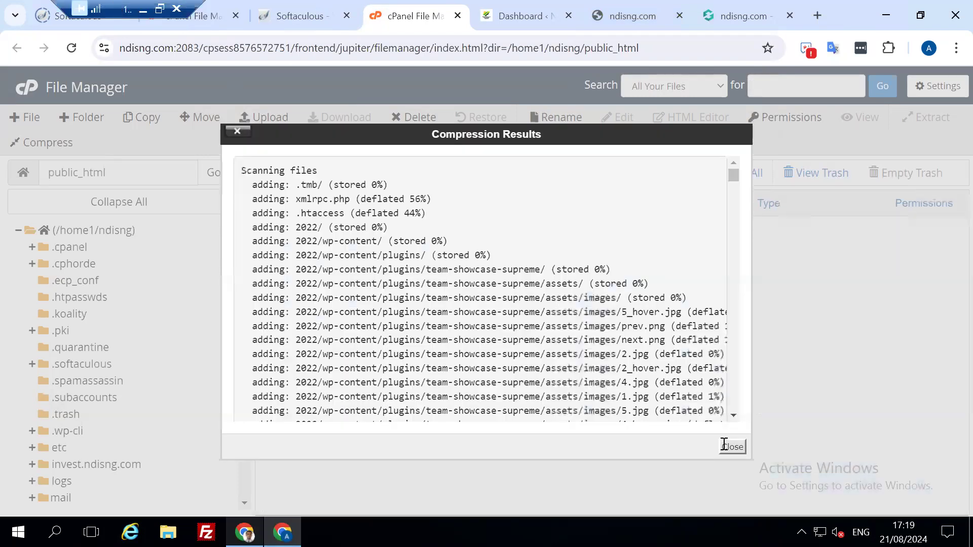
left_click(732, 447)
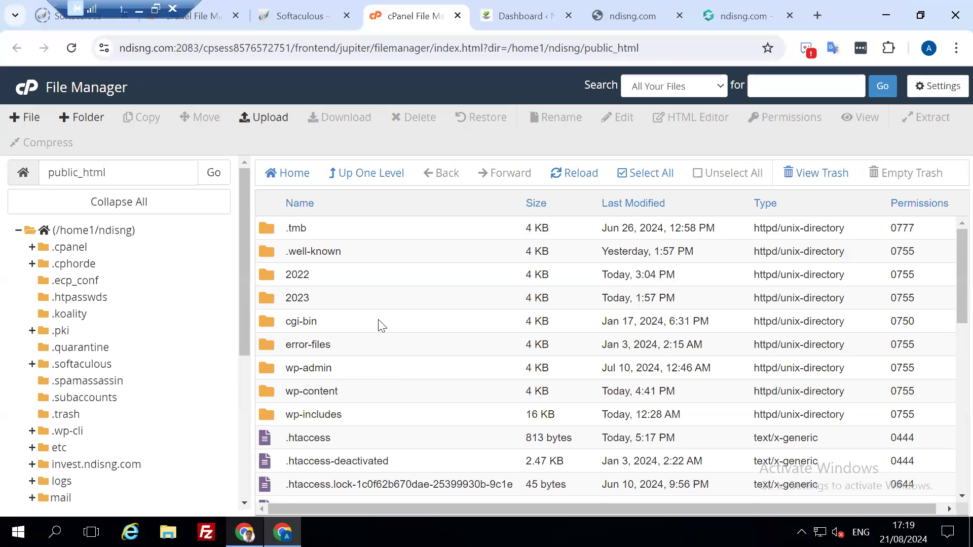
Reload the public_html listing and look through its files for the backup.zip archive
scroll(386, 400, "down", 10)
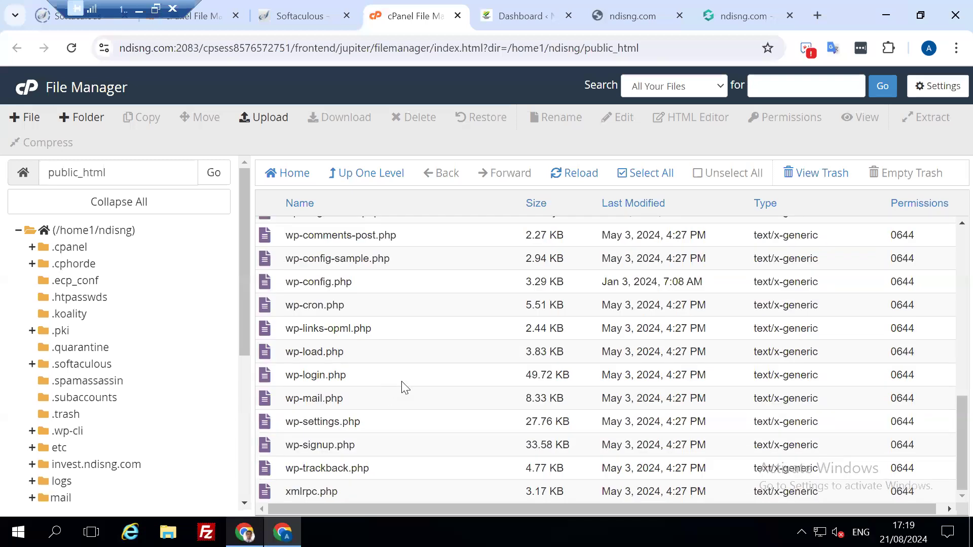
scroll(452, 265, "up", 7)
left_click(564, 174)
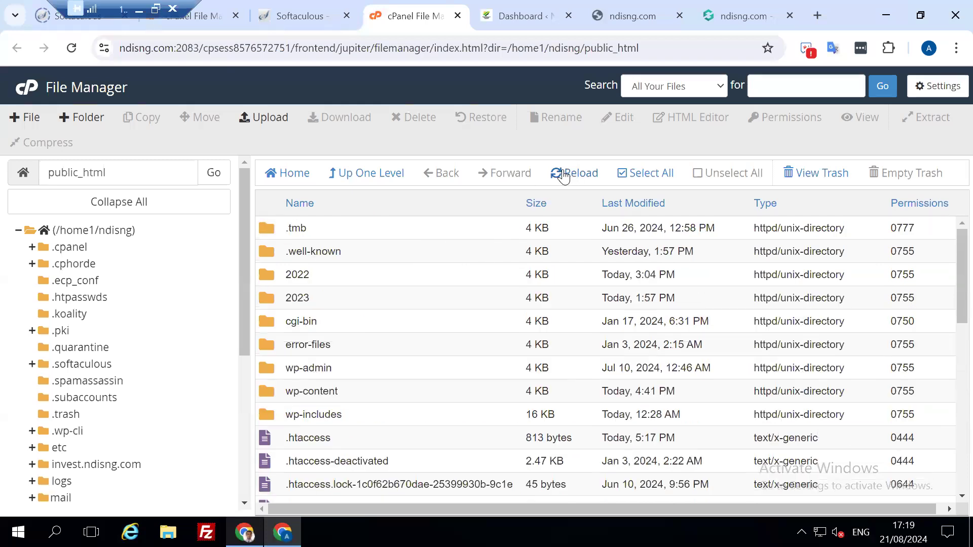
left_click(565, 175)
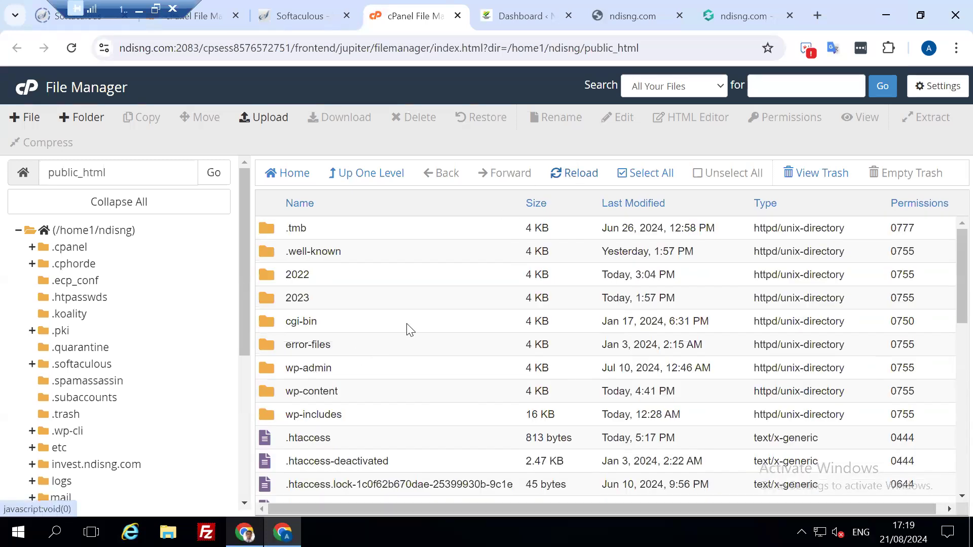
scroll(410, 334, "down", 6)
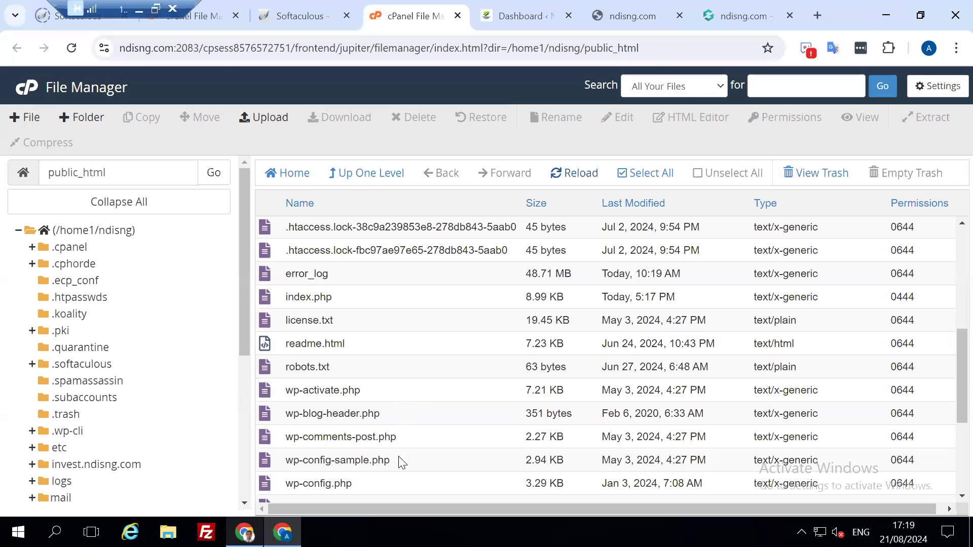
scroll(400, 460, "down", 3)
scroll(398, 401, "up", 6)
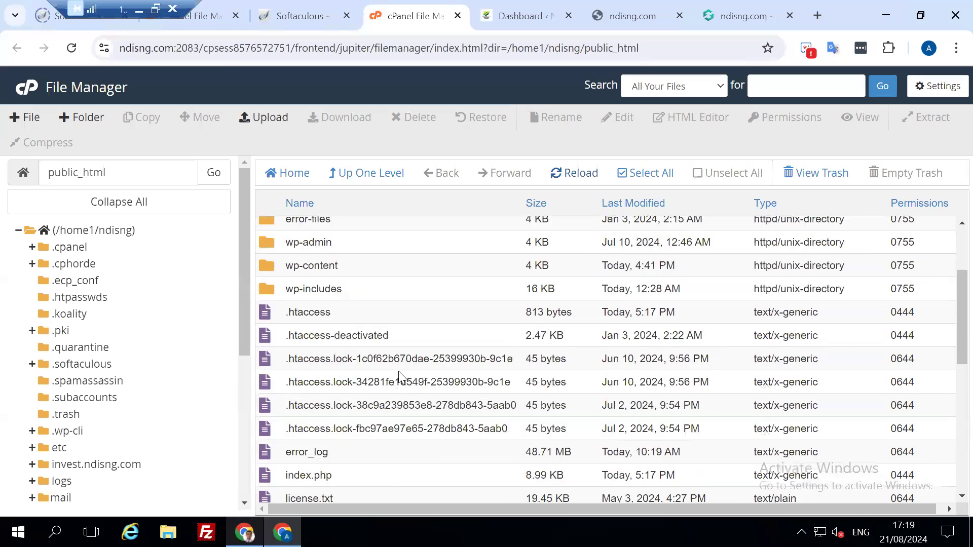
scroll(396, 386, "down", 3)
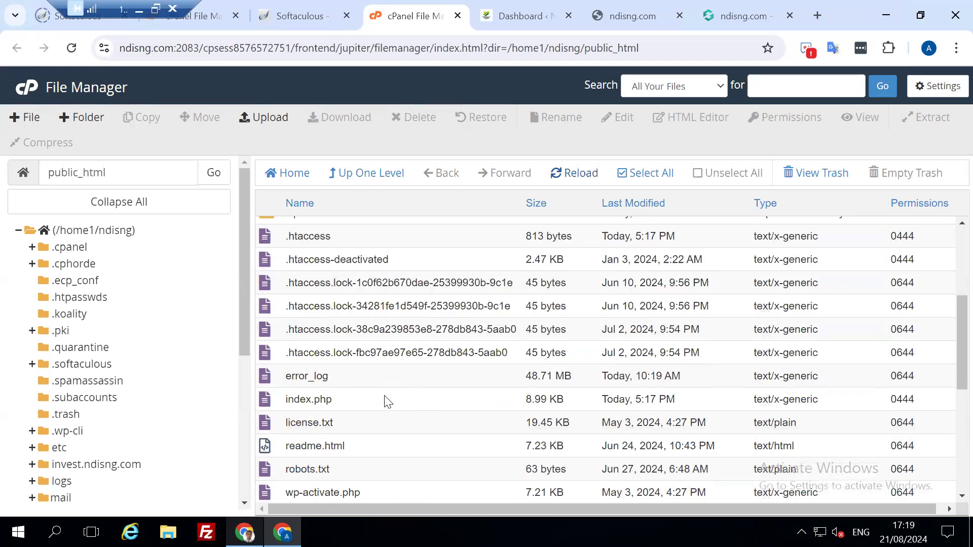
scroll(387, 402, "up", 7)
scroll(373, 284, "up", 2)
scroll(373, 277, "down", 3)
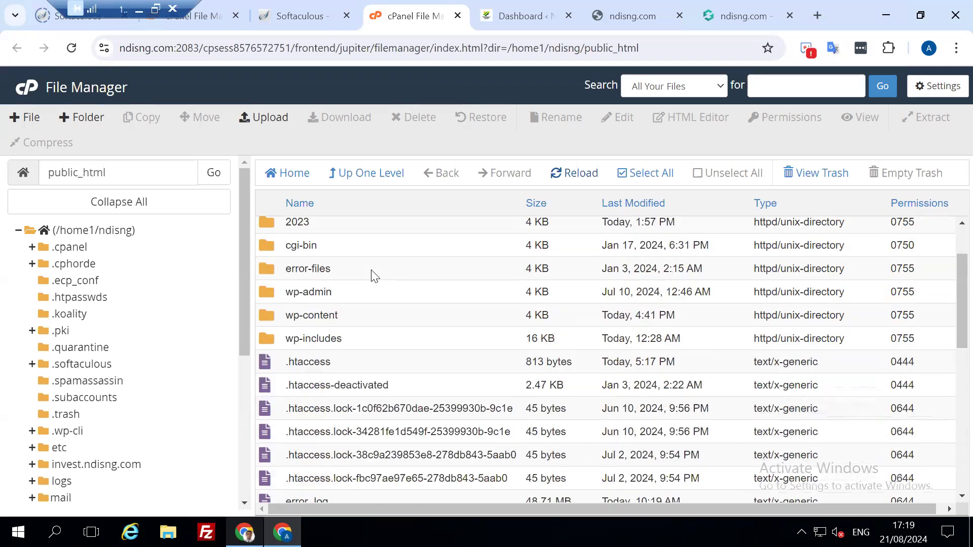
scroll(374, 278, "down", 2)
scroll(380, 311, "down", 6)
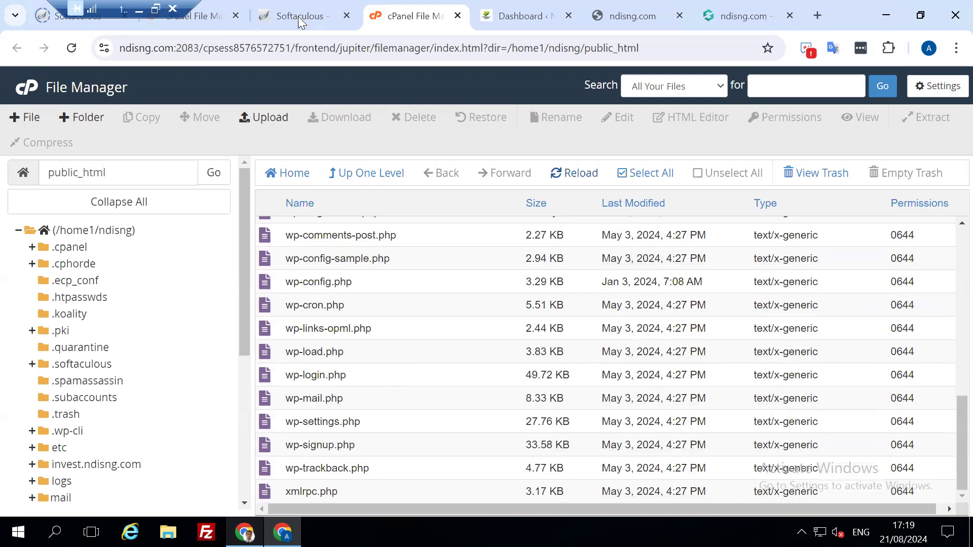
Open the cPanel Tools page and examine the account's general information, disk usage and other statistics
left_click(30, 97)
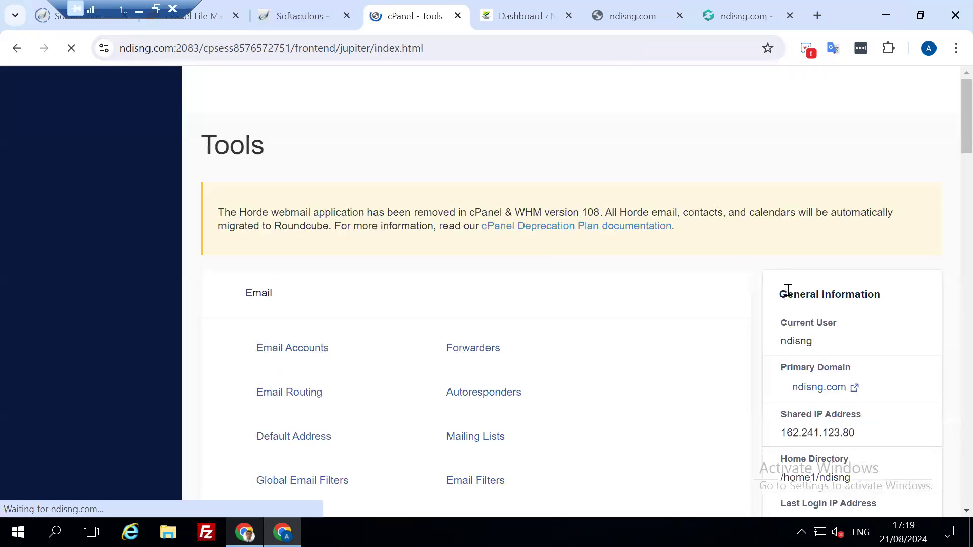
scroll(750, 355, "down", 1)
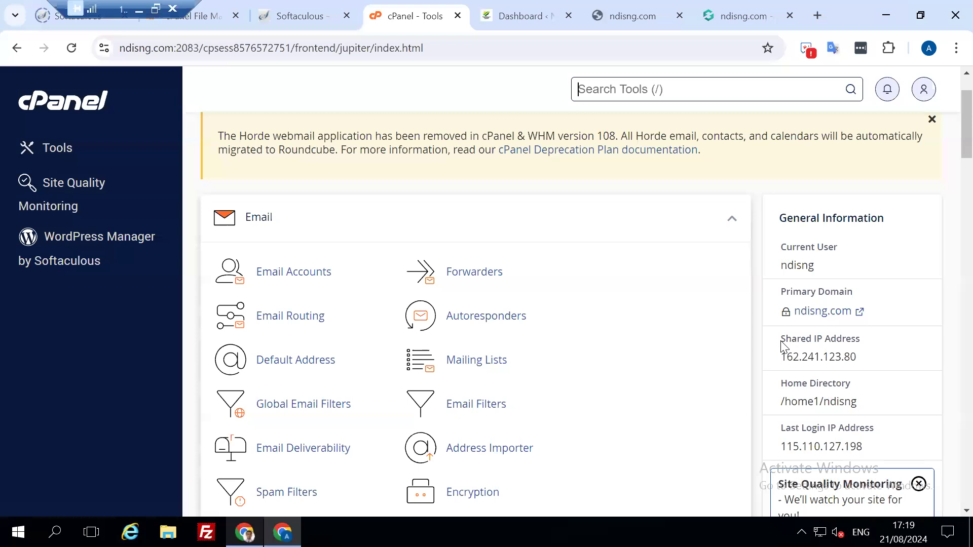
scroll(864, 278, "down", 4)
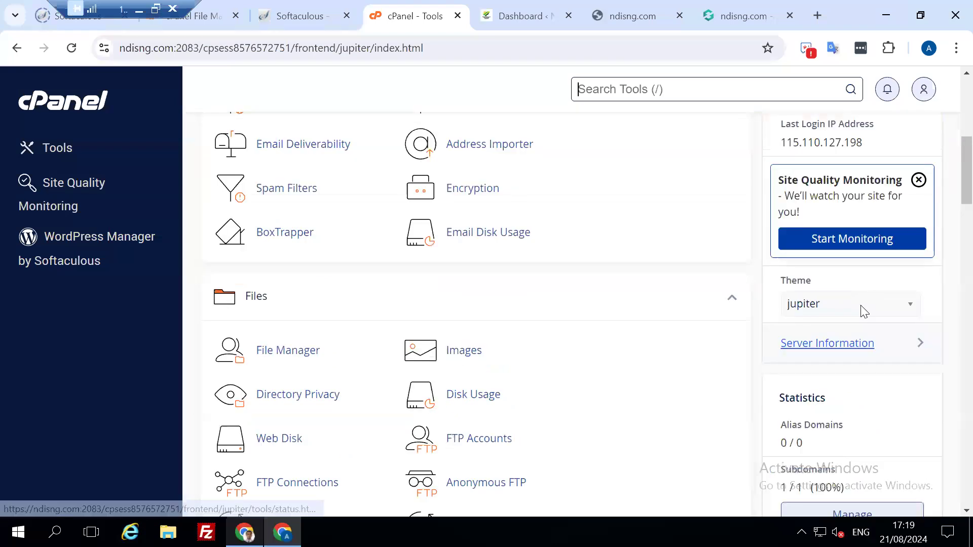
scroll(862, 345, "down", 2)
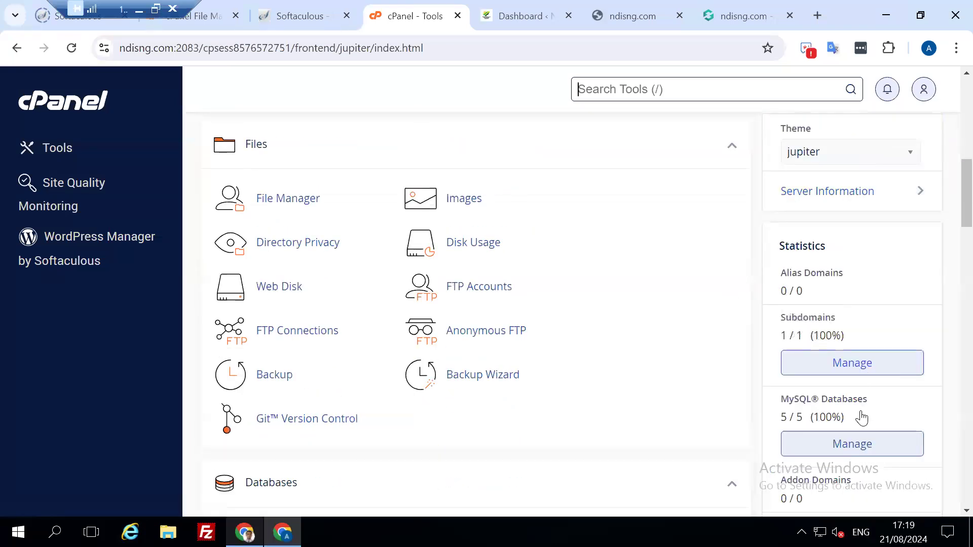
scroll(862, 419, "down", 3)
scroll(852, 378, "down", 1)
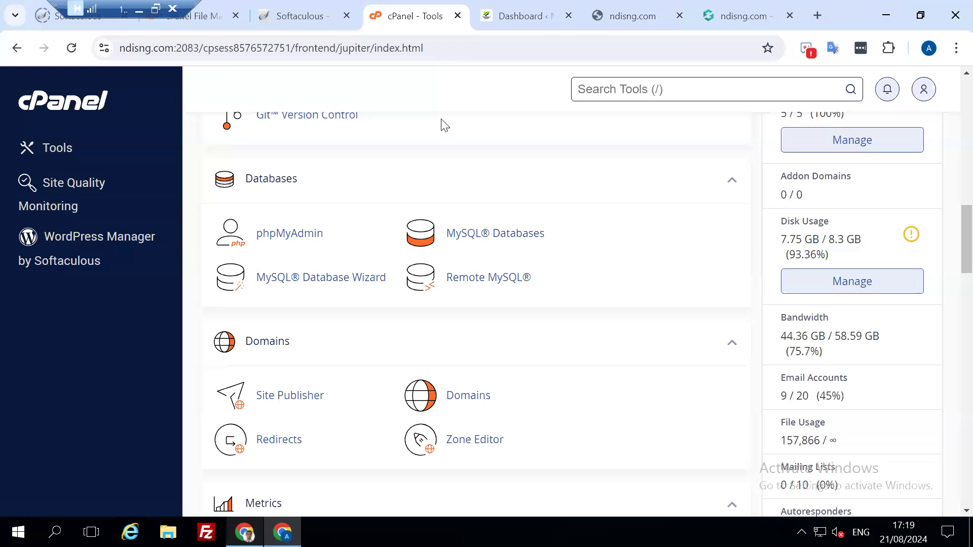
scroll(603, 220, "up", 3)
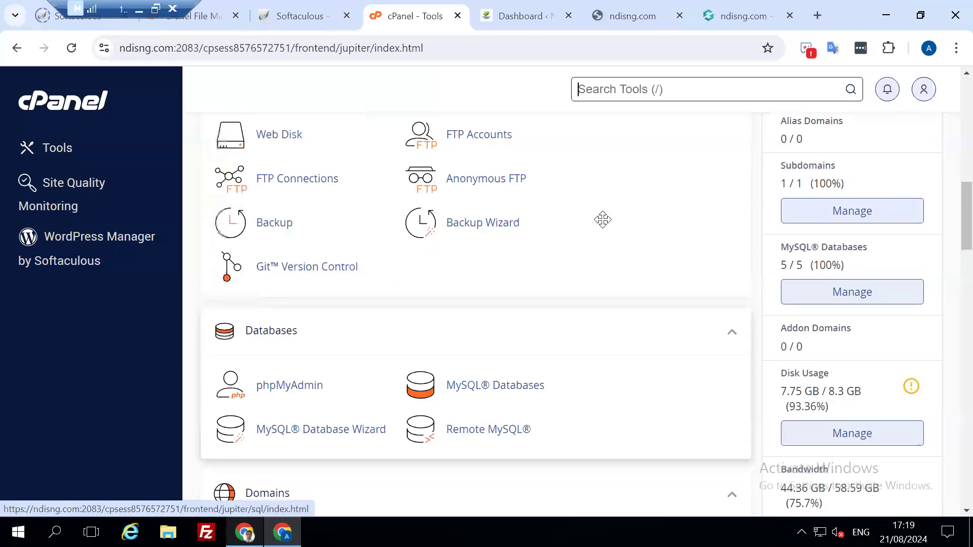
scroll(602, 219, "up", 4)
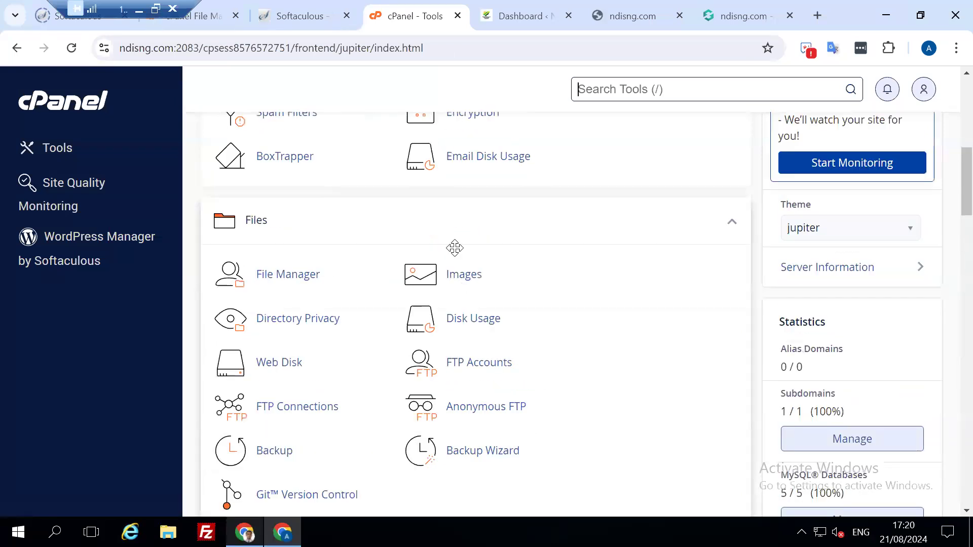
scroll(543, 288, "up", 4)
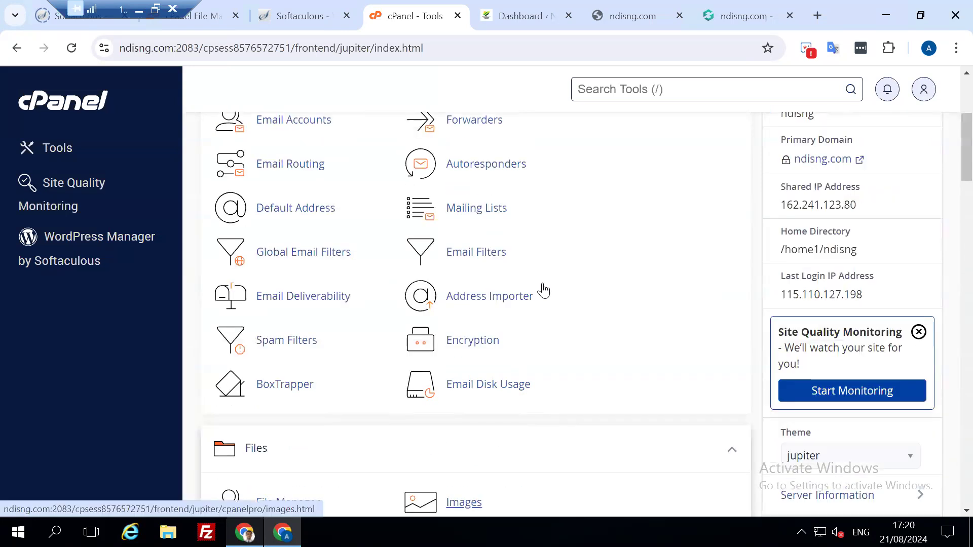
scroll(543, 290, "up", 2)
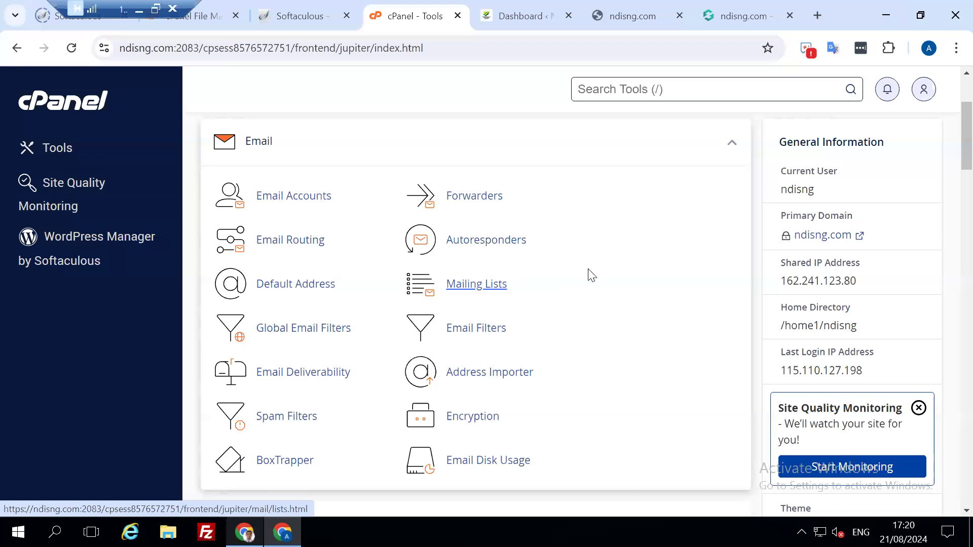
scroll(568, 152, "up", 3)
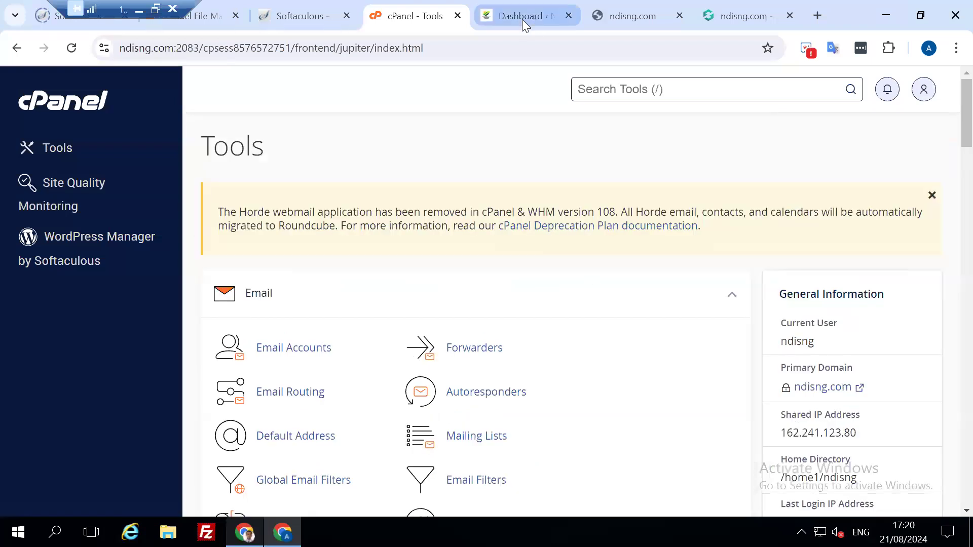
Check the ndisng.com WordPress dashboard and return to the cPanel Tools page
left_click(522, 19)
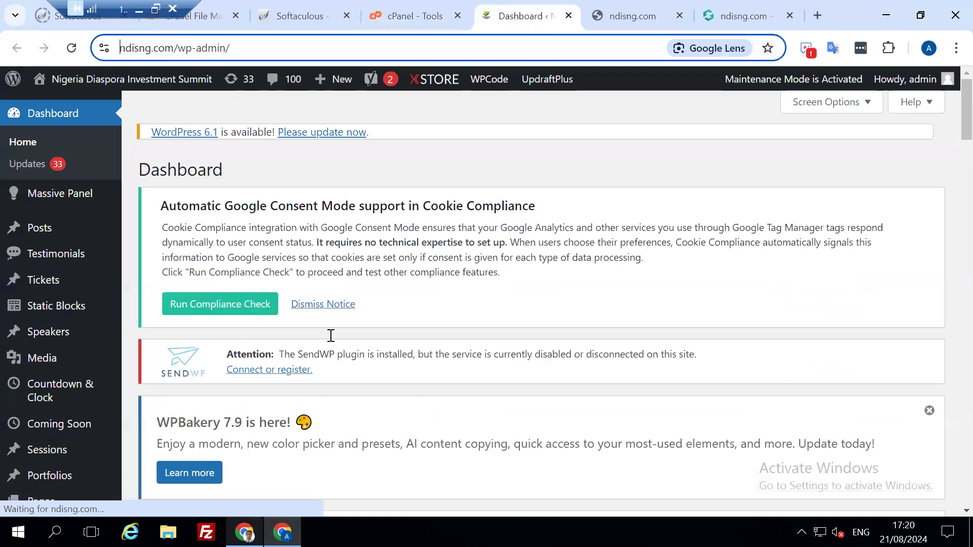
left_click(409, 15)
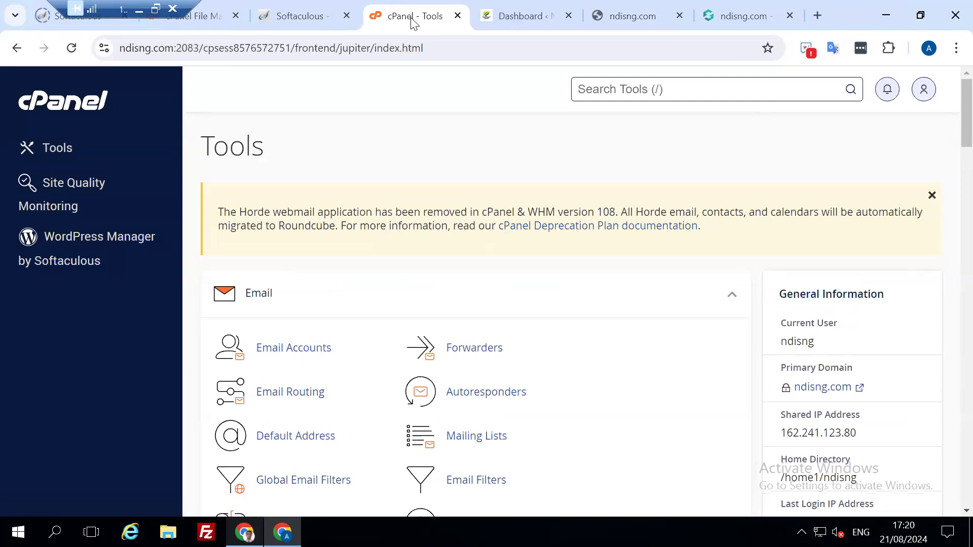
left_click(515, 16)
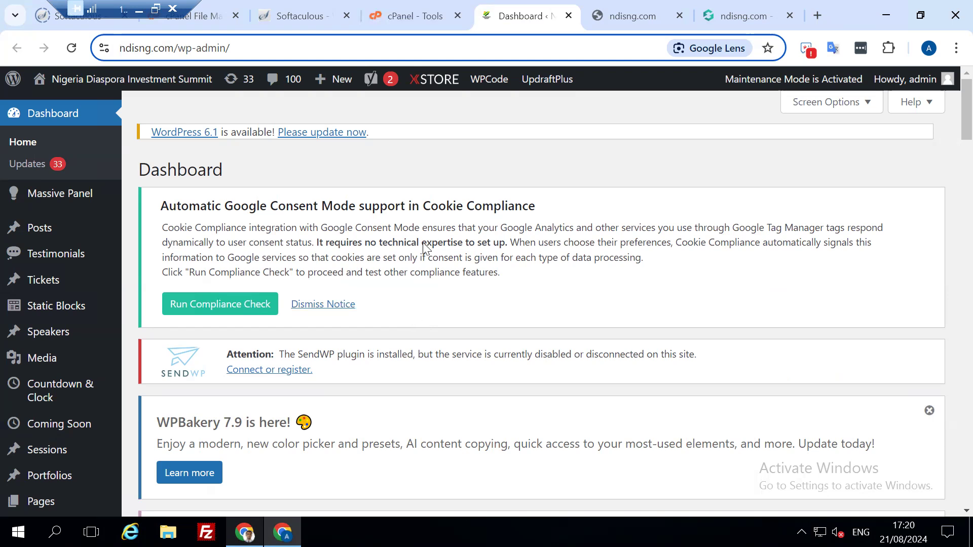
left_click(413, 16)
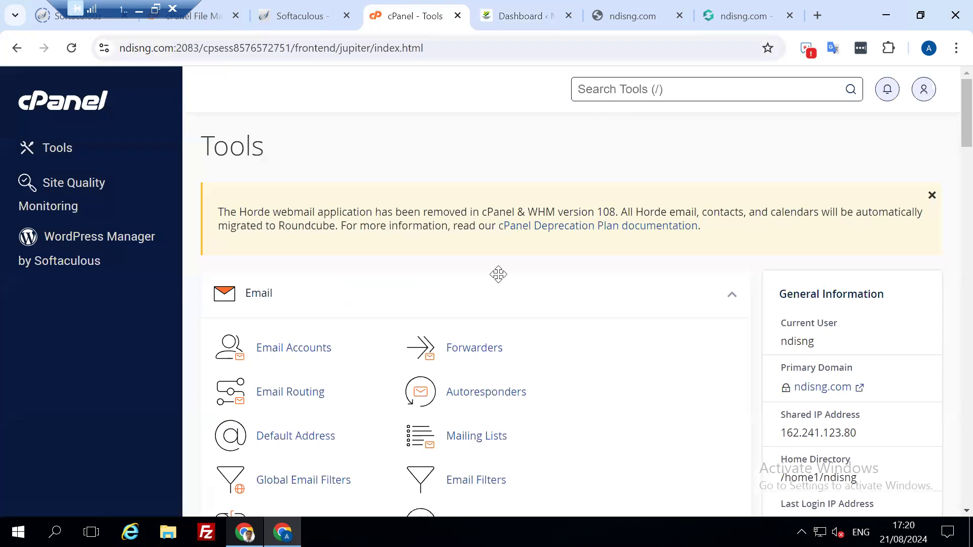
Search the cPanel tools for "backup" and open the Backup tool
scroll(626, 91, "down", 3)
left_click(626, 89)
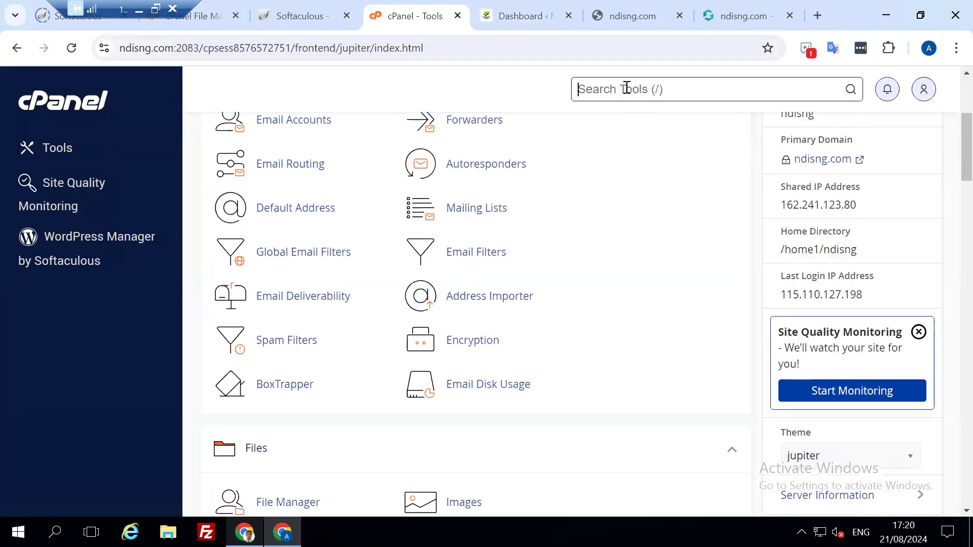
type("b")
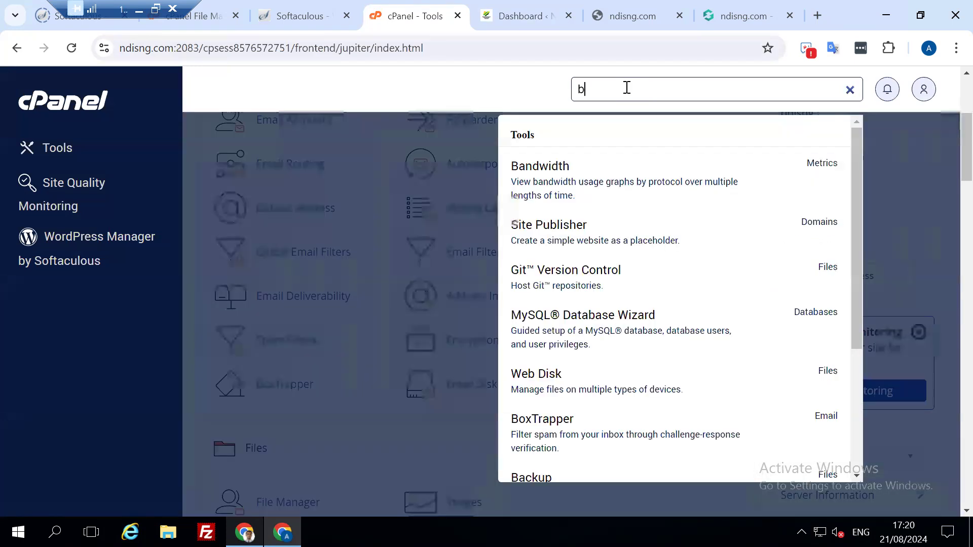
type("ackup")
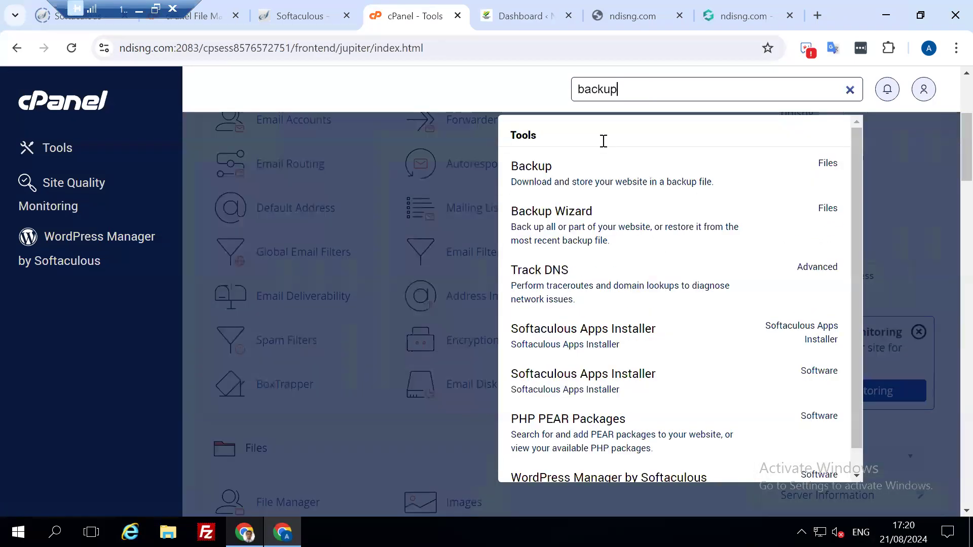
left_click(568, 175)
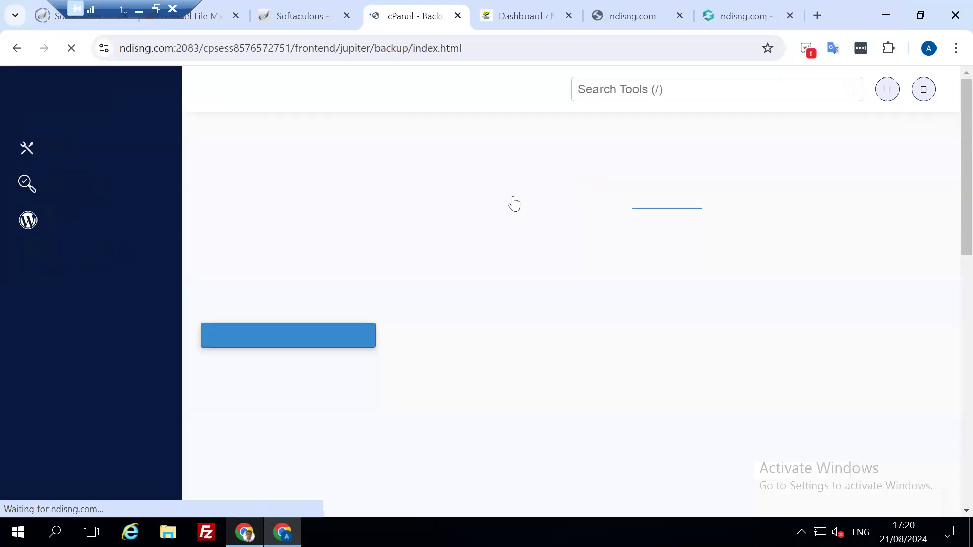
Download a partial backup of the home directory and check the progress of backup-ndisng.com-8-21-2024.tar.gz in the download history
scroll(495, 265, "down", 3)
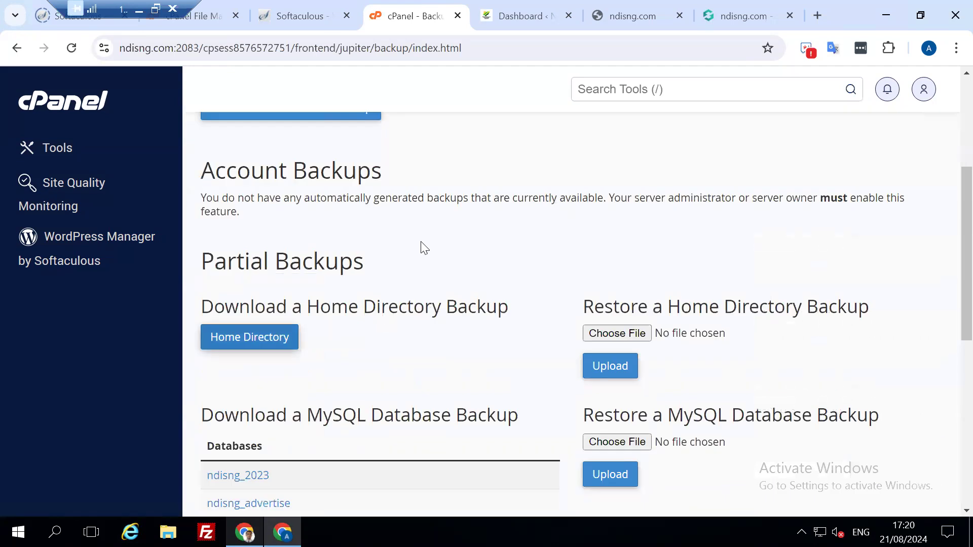
scroll(422, 245, "down", 1)
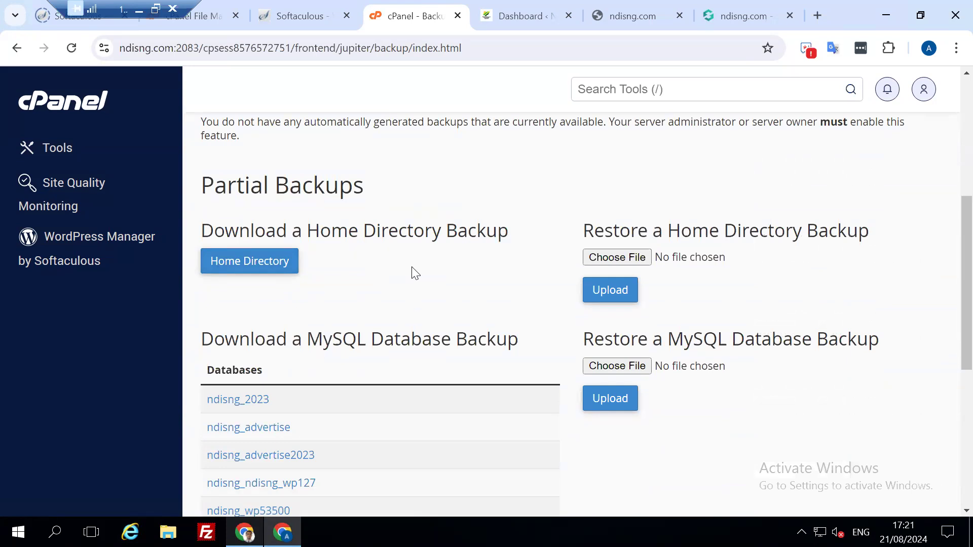
left_click(251, 268)
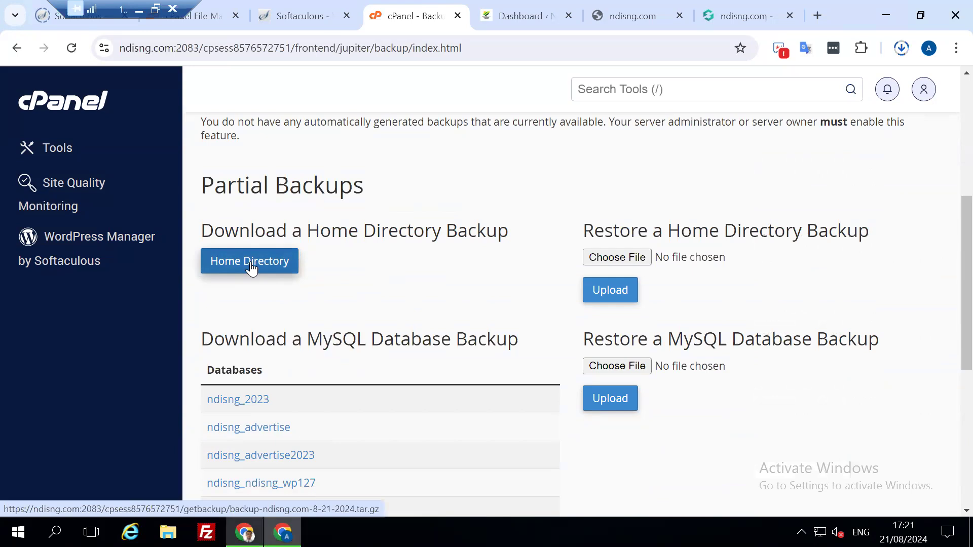
left_click(901, 48)
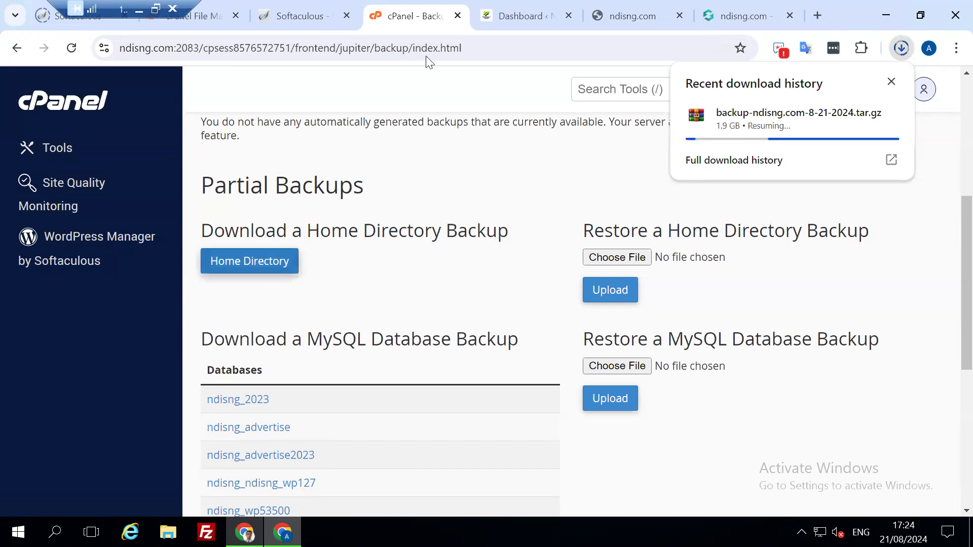
left_click(472, 93)
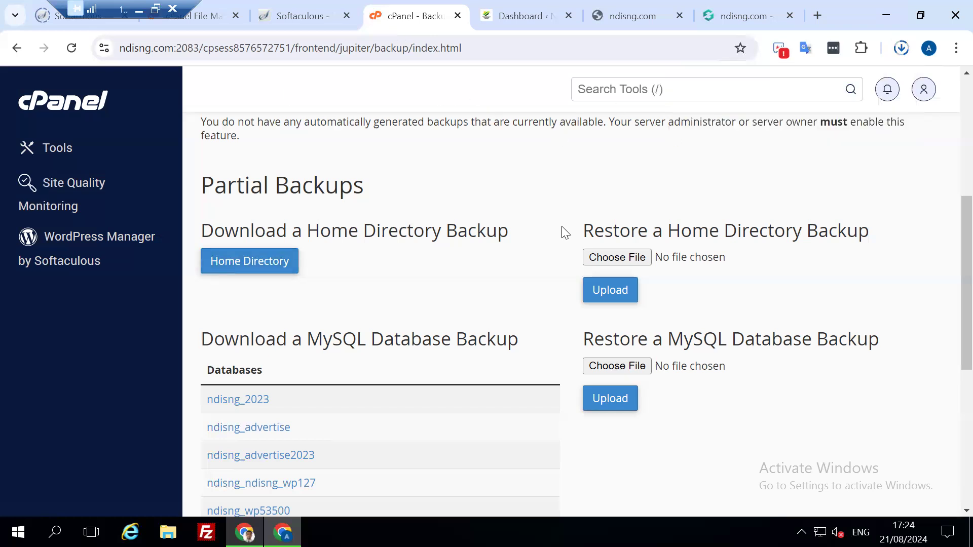
Look through the databases offered for MySQL backup and return to the start of the Backup page
scroll(335, 344, "down", 5)
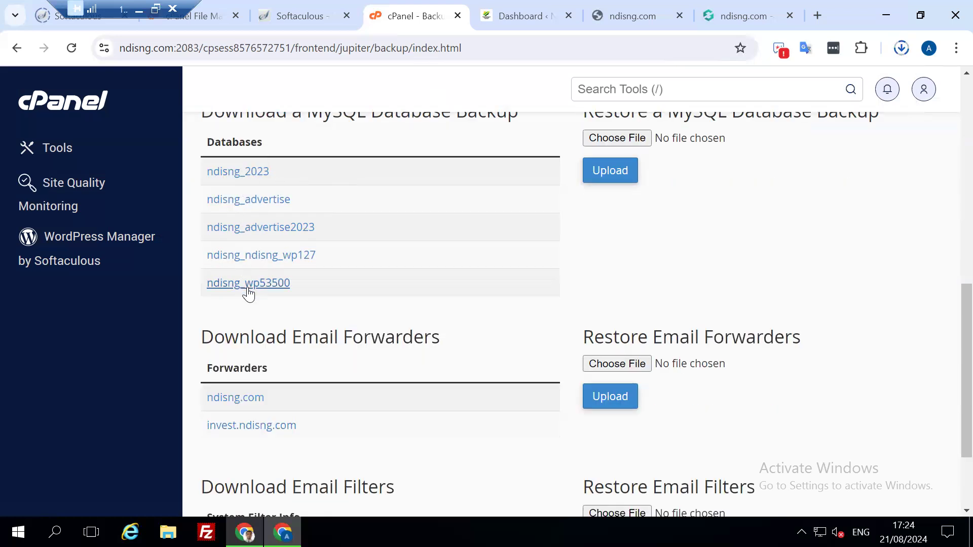
left_click(256, 255)
scroll(323, 158, "up", 3)
scroll(322, 158, "up", 3)
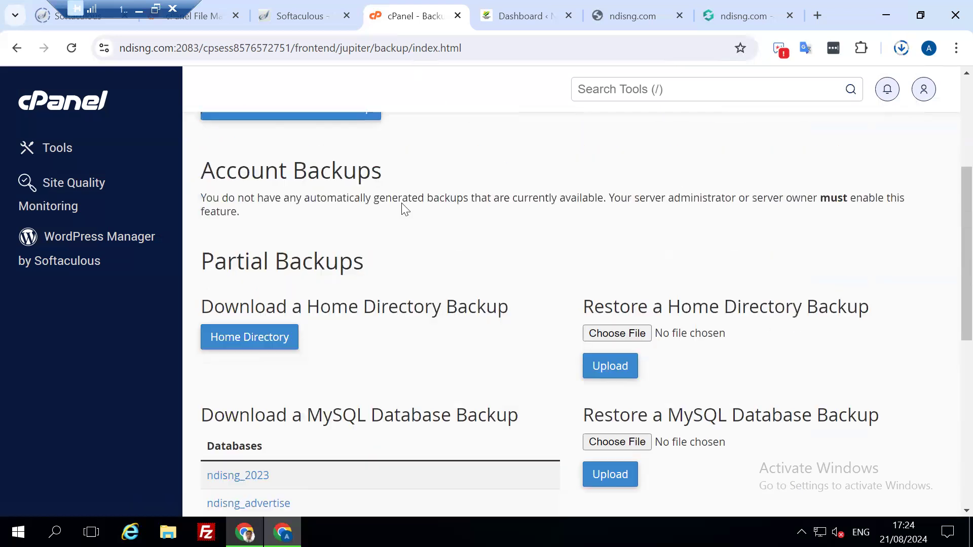
scroll(386, 233, "up", 5)
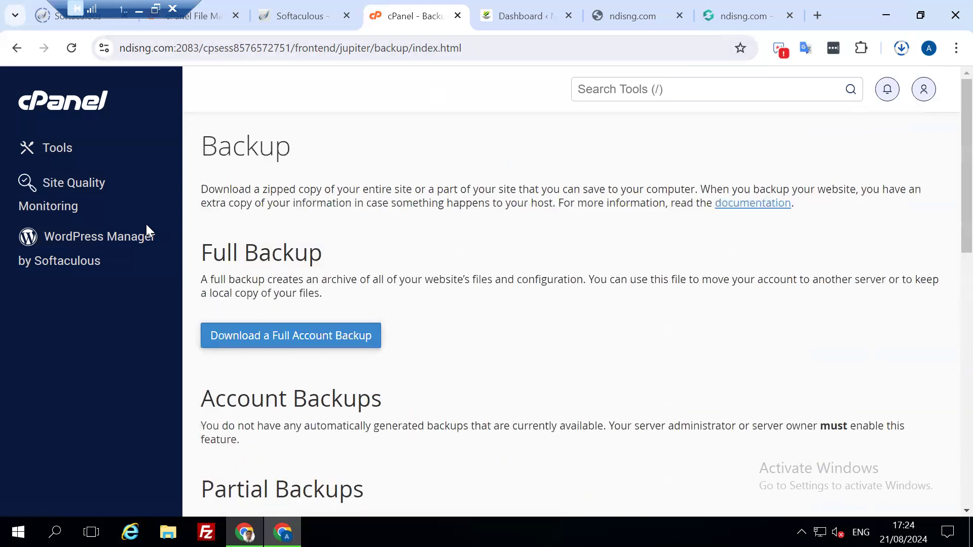
Return to the cPanel Tools page and open File Manager
left_click(57, 104)
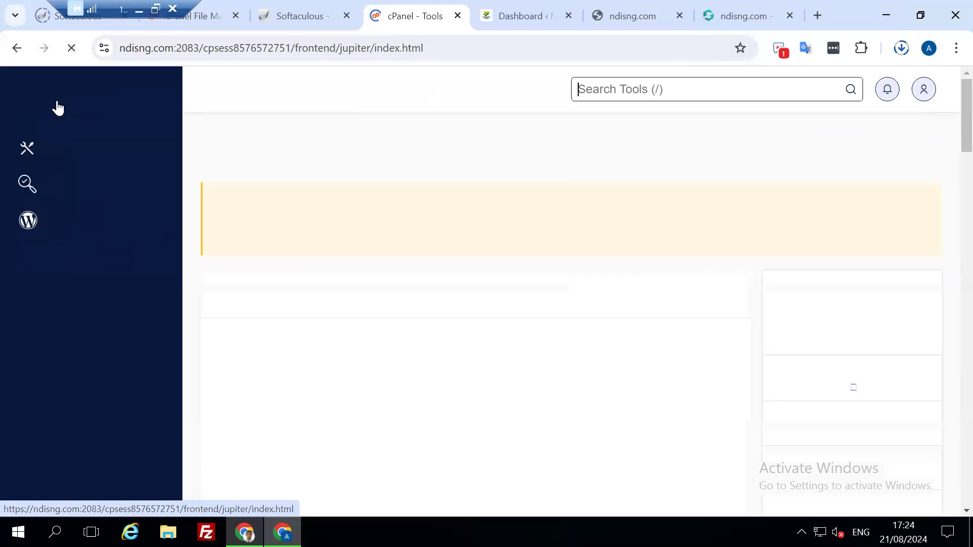
scroll(405, 344, "down", 3)
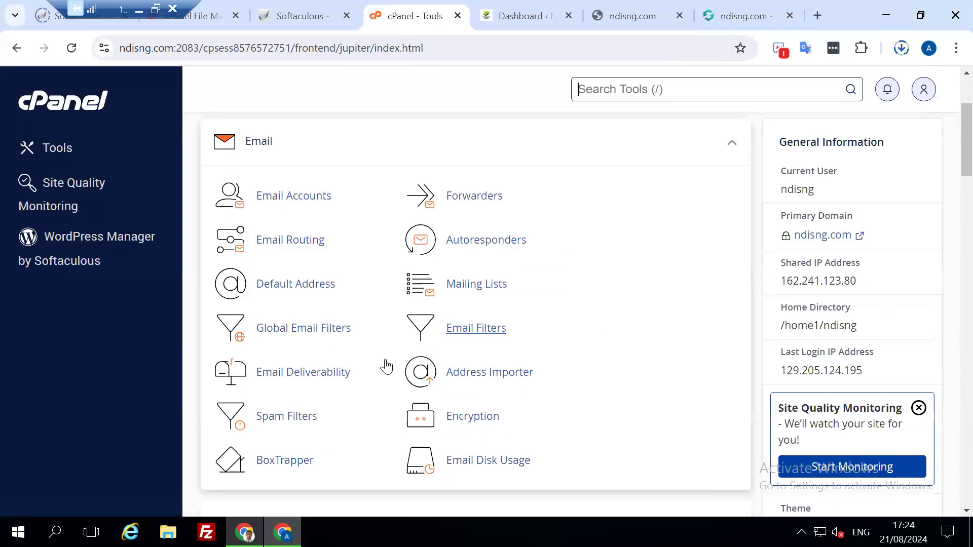
scroll(311, 439, "down", 3)
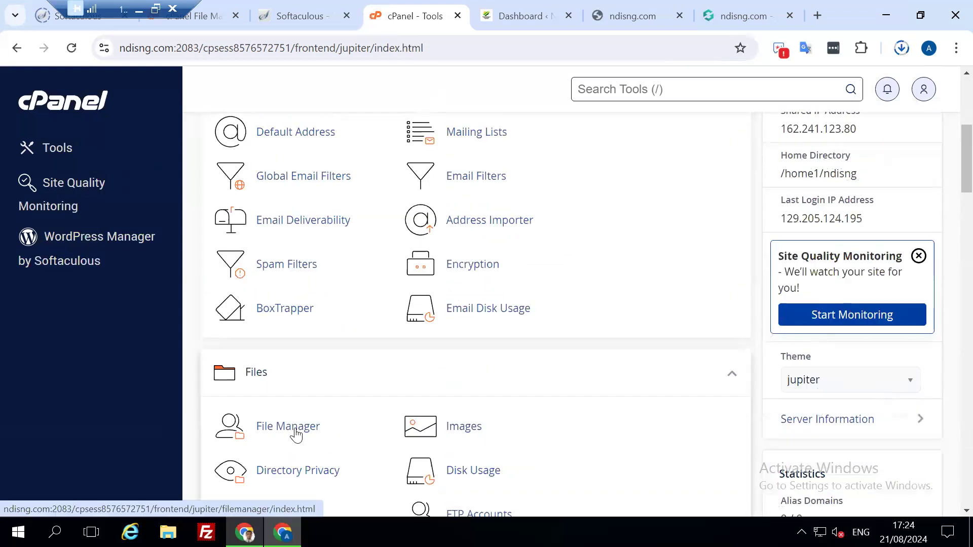
left_click(296, 435)
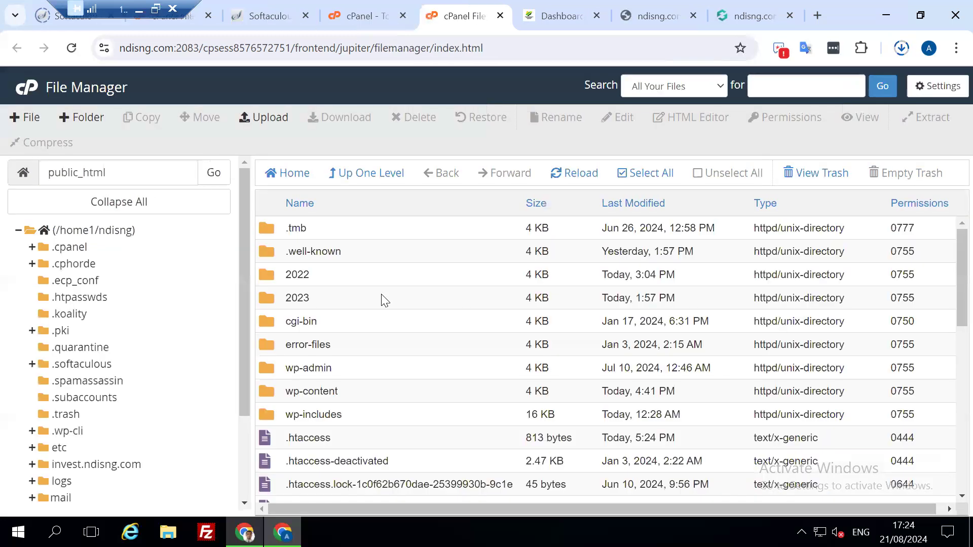
Open wp-config.php from public_html in the editor with utf-8 encoding and read the DB_NAME definition in its MySQL settings
scroll(389, 409, "down", 3)
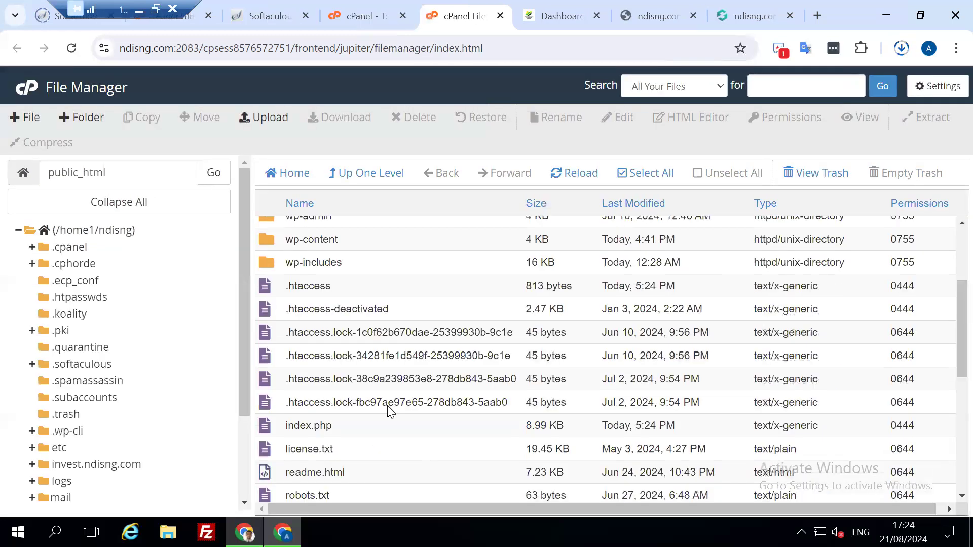
scroll(417, 426, "down", 3)
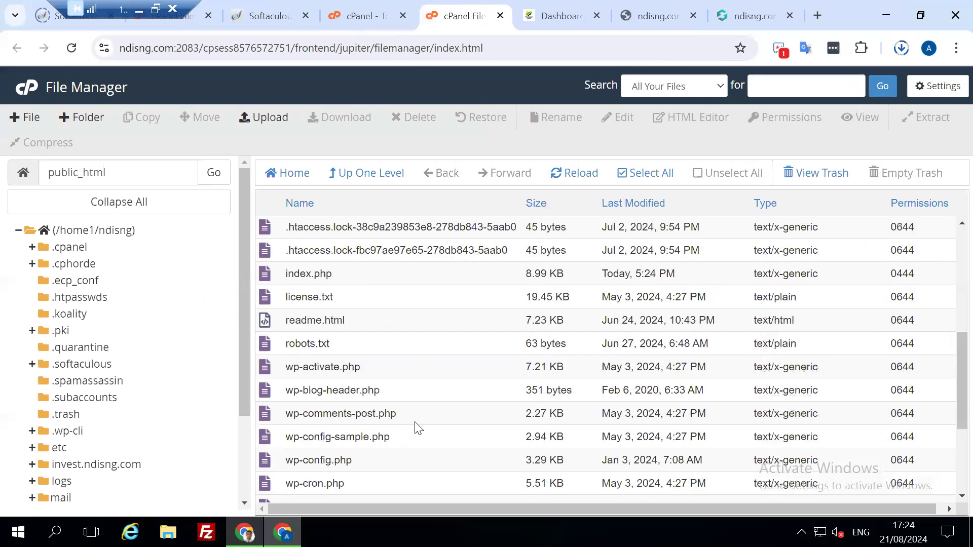
scroll(361, 297, "down", 3)
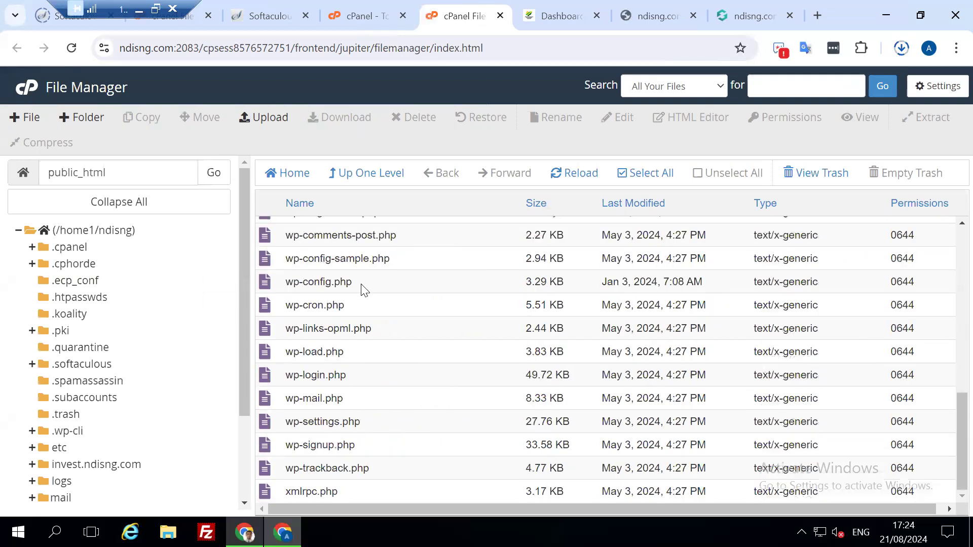
left_click(363, 285)
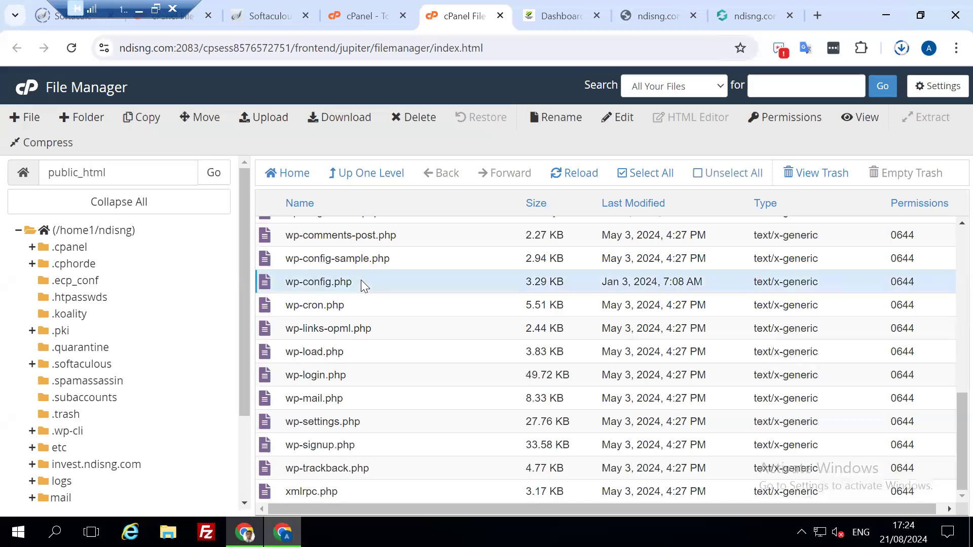
right_click(362, 282)
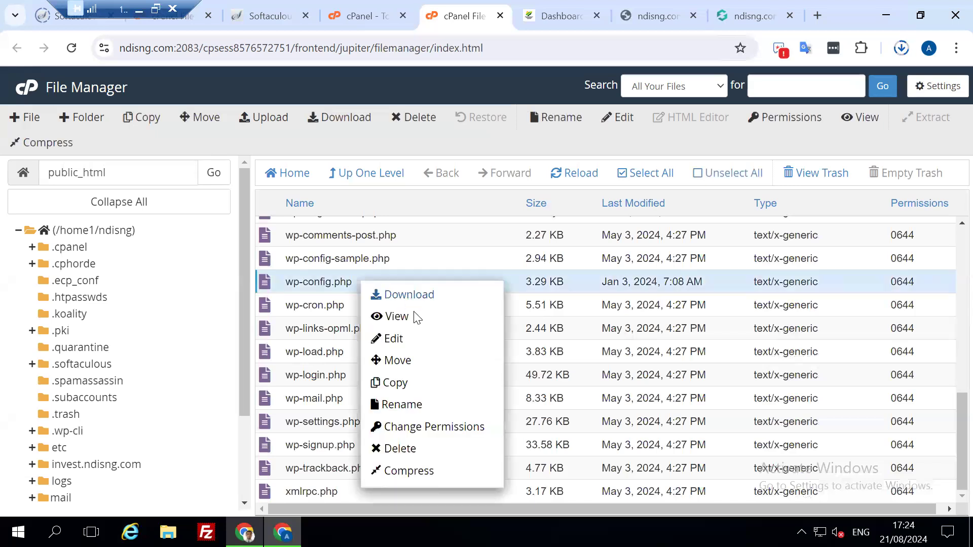
left_click(411, 340)
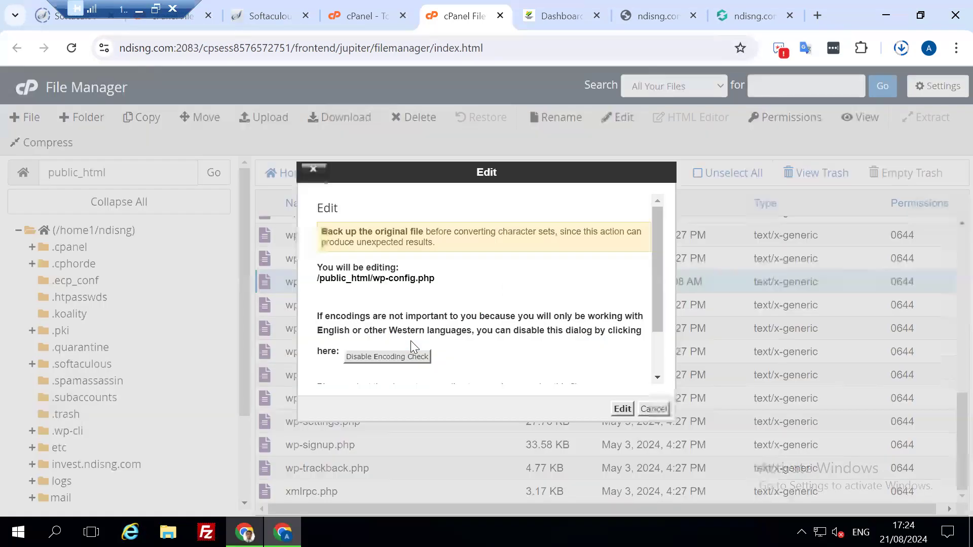
left_click(623, 409)
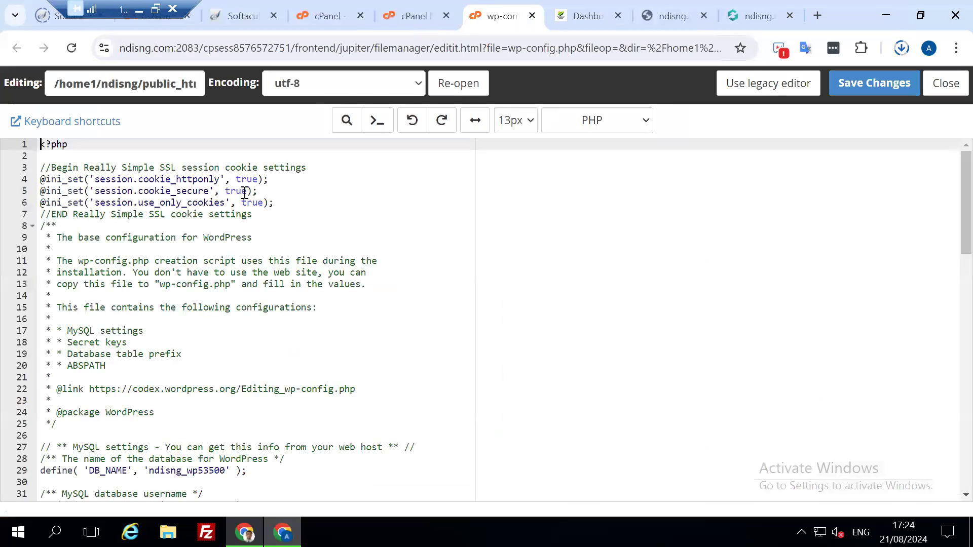
scroll(203, 410, "down", 1)
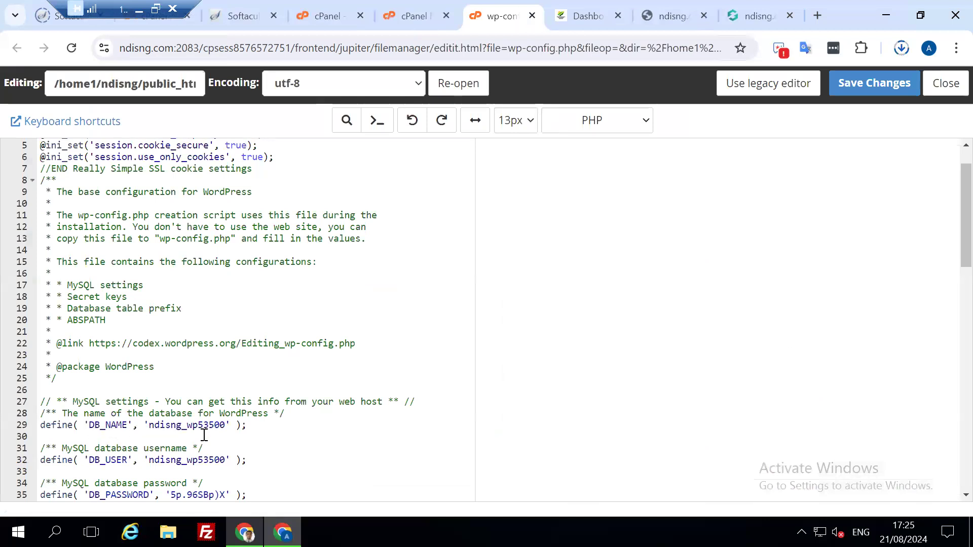
left_click(332, 19)
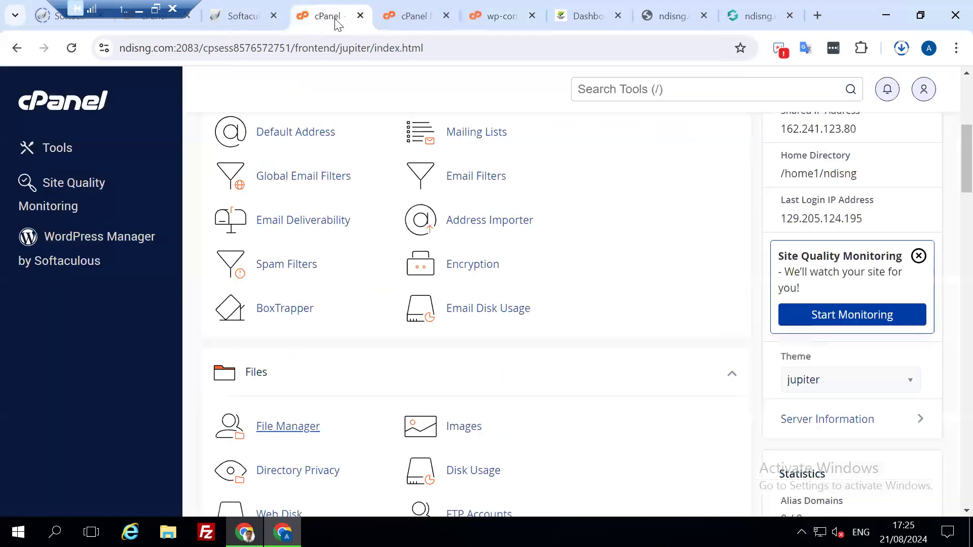
left_click(243, 22)
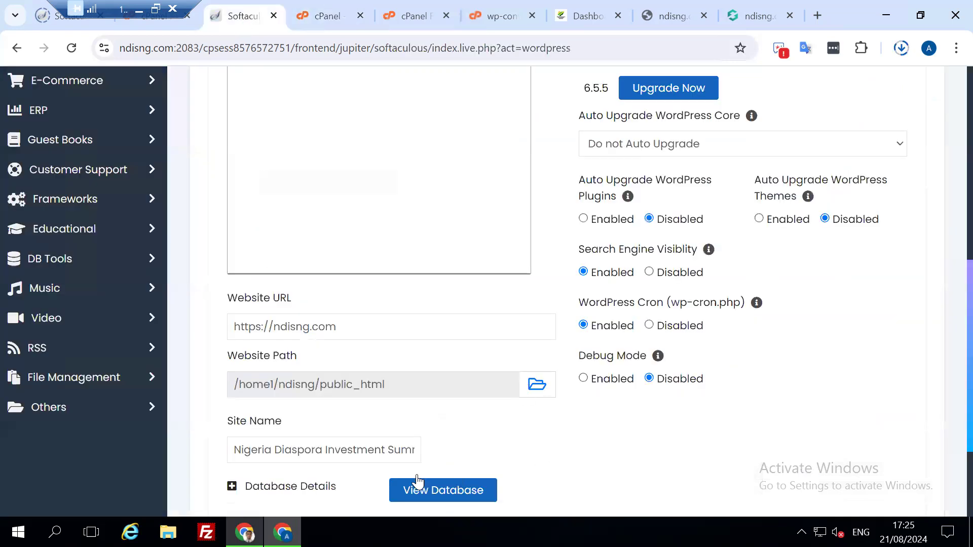
scroll(445, 492, "down", 3)
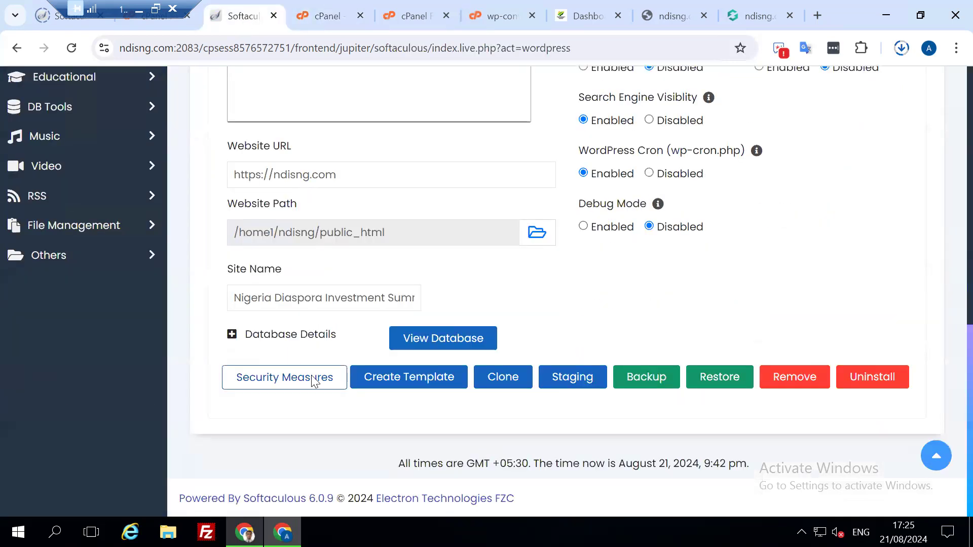
left_click(233, 335)
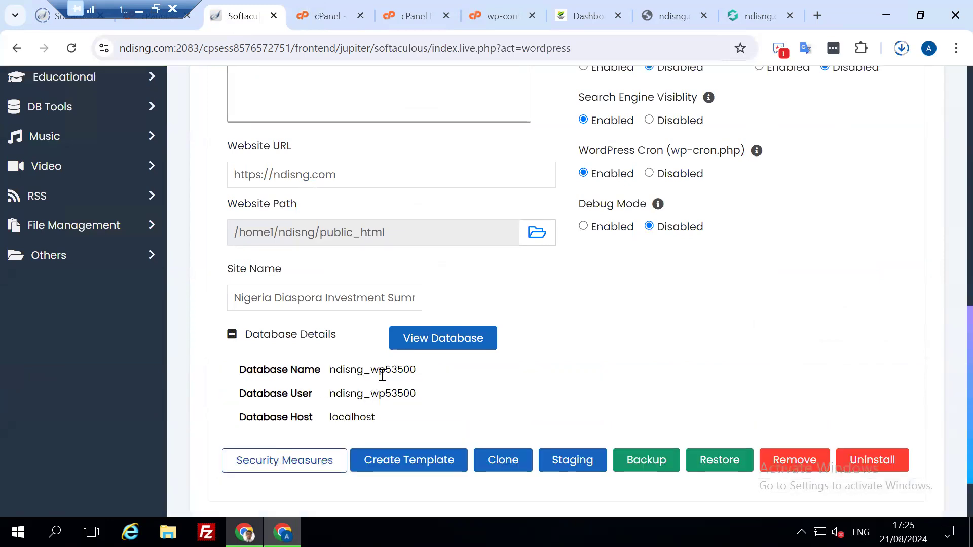
Open the site's database in phpMyAdmin, export ndisng_wp53500 with the Quick method in SQL format, and check the download history
left_click(442, 340)
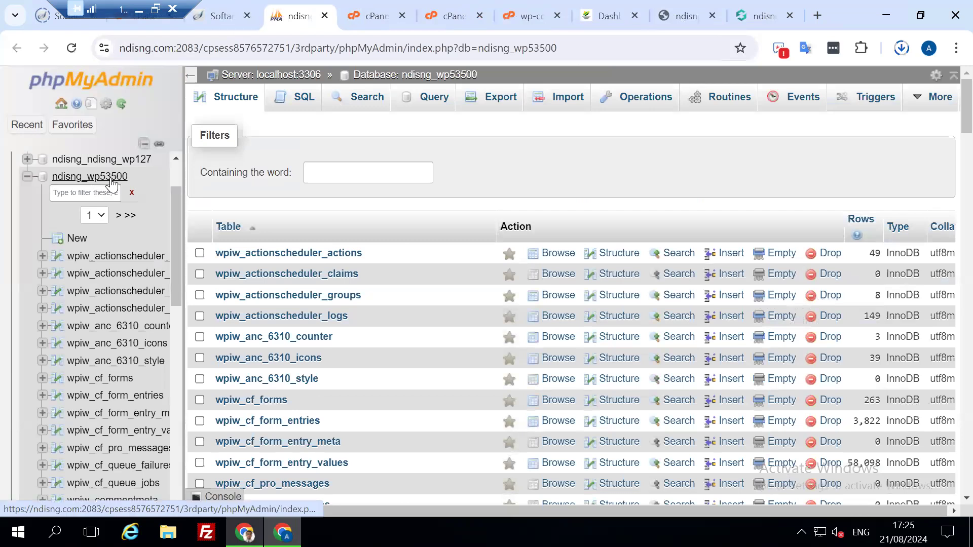
left_click(500, 100)
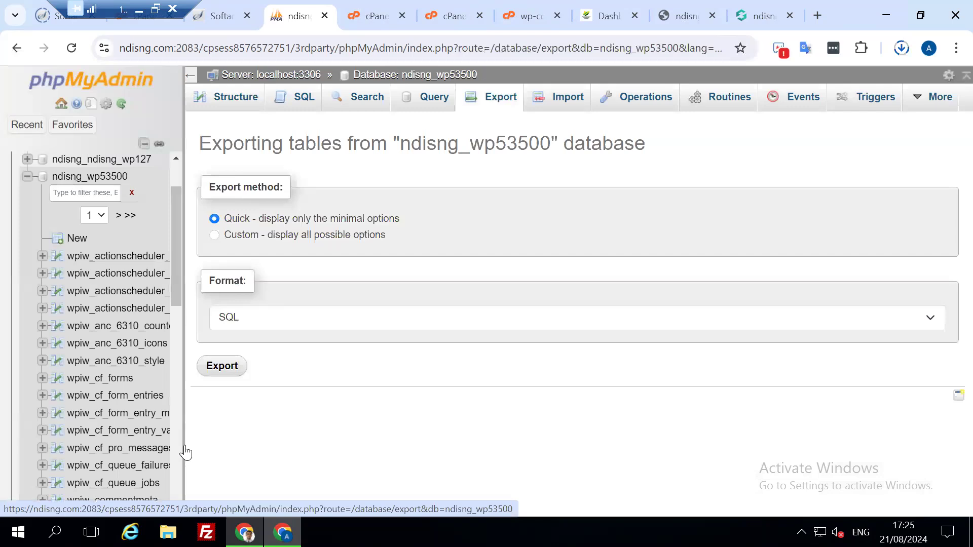
left_click(223, 367)
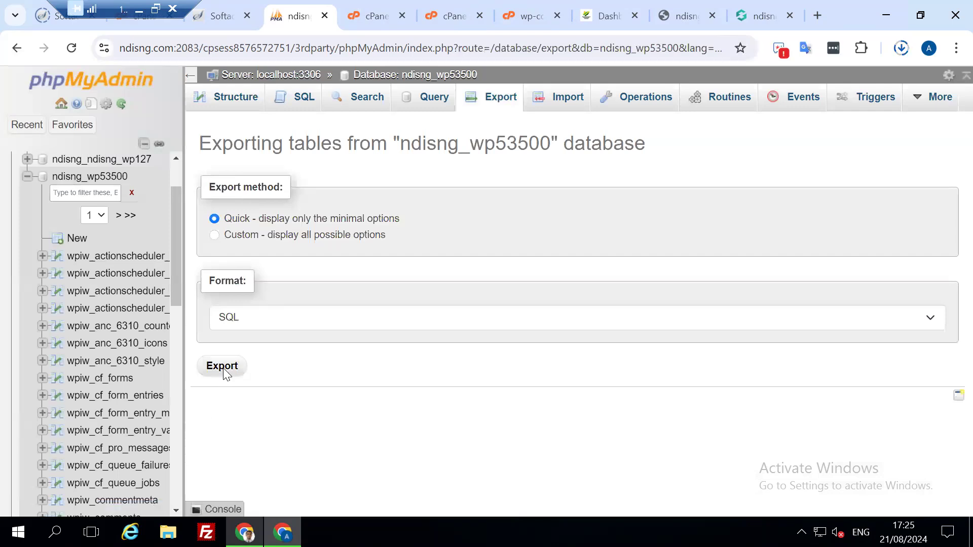
left_click(902, 49)
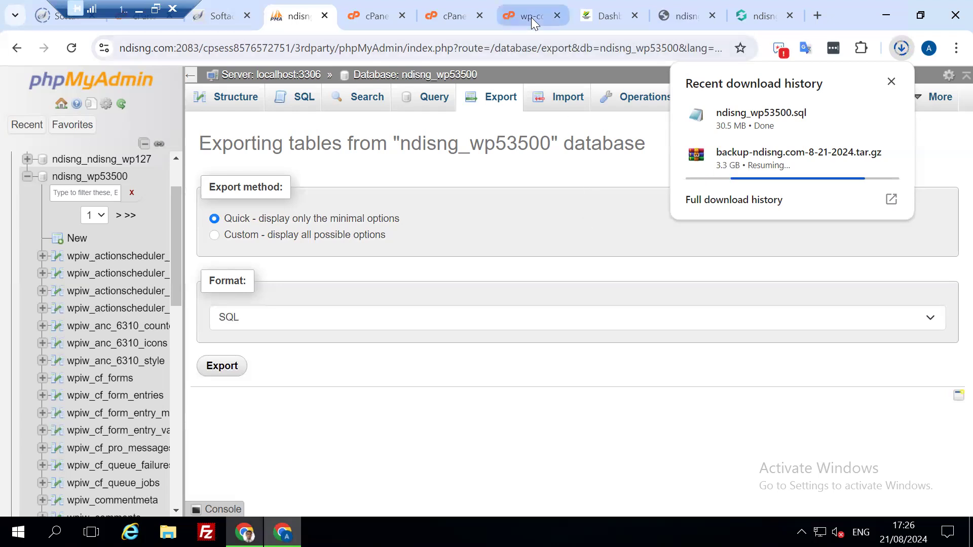
mouse_move(531, 18)
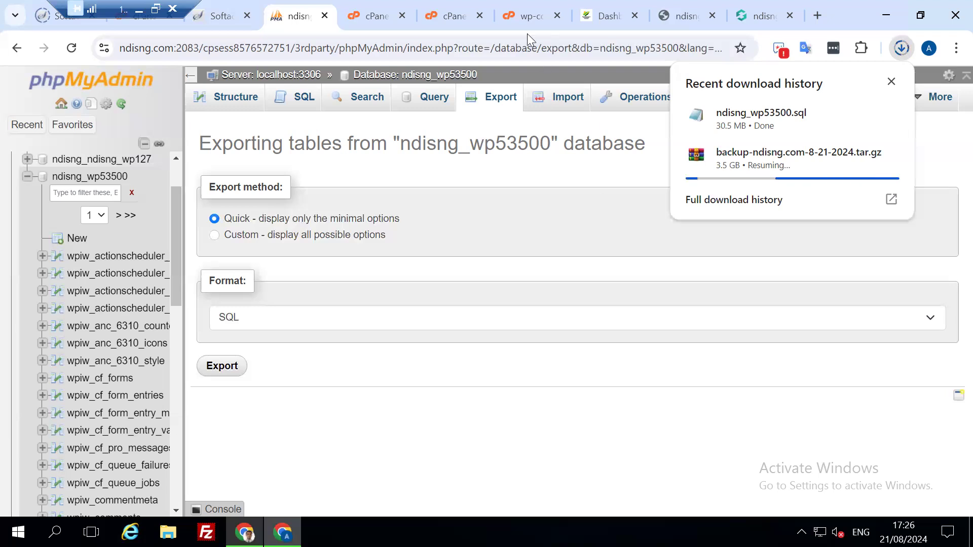
Go to the WordPress dashboard of ndisng.com and look through its admin menu and notices
left_click(610, 13)
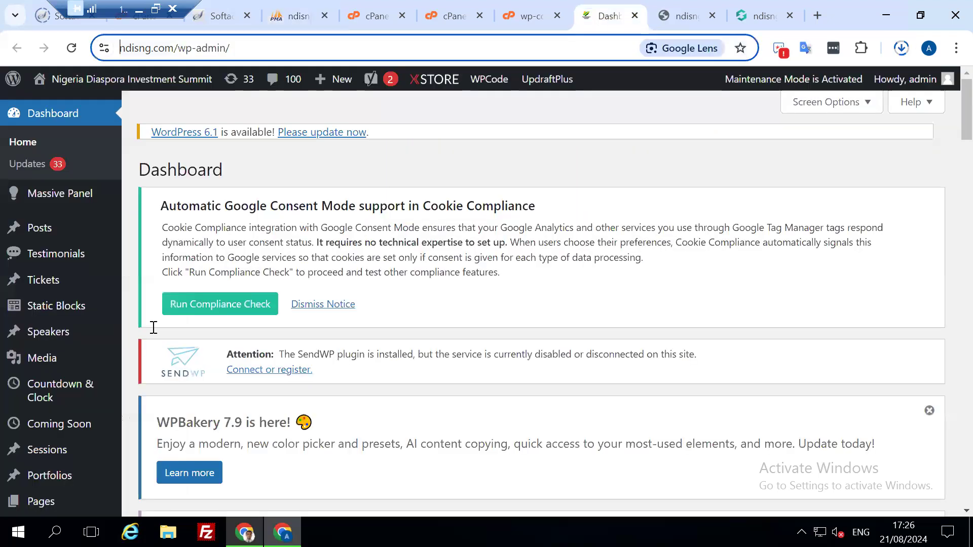
scroll(43, 395, "down", 2)
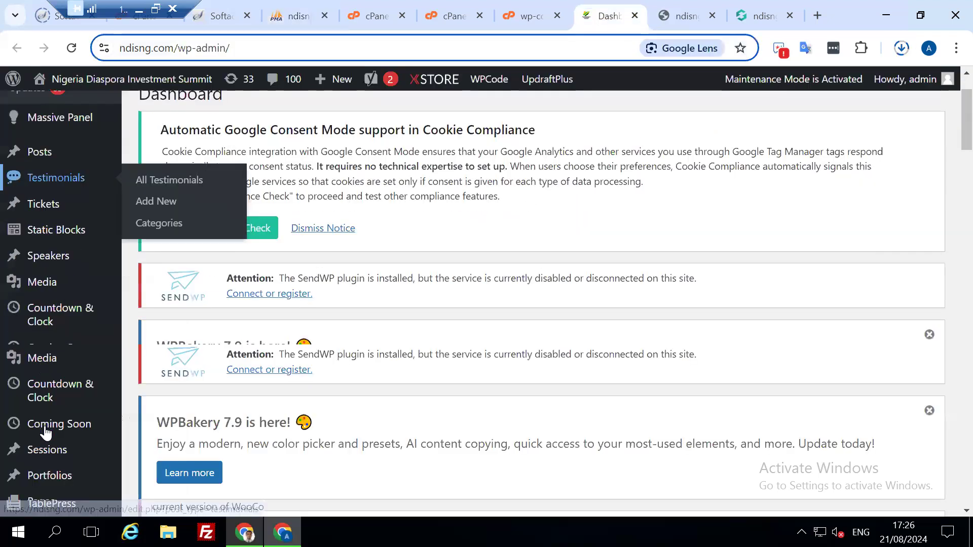
scroll(55, 380, "down", 1)
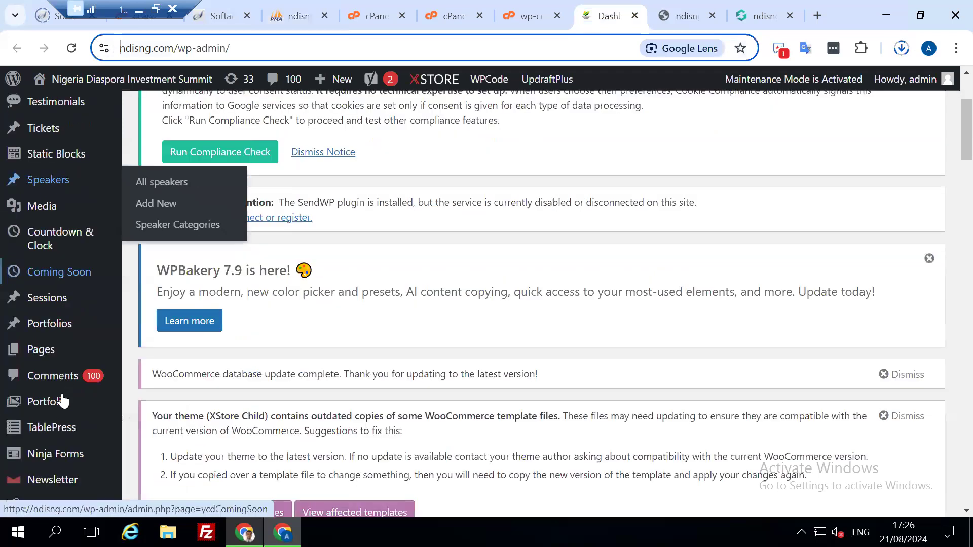
scroll(62, 402, "down", 3)
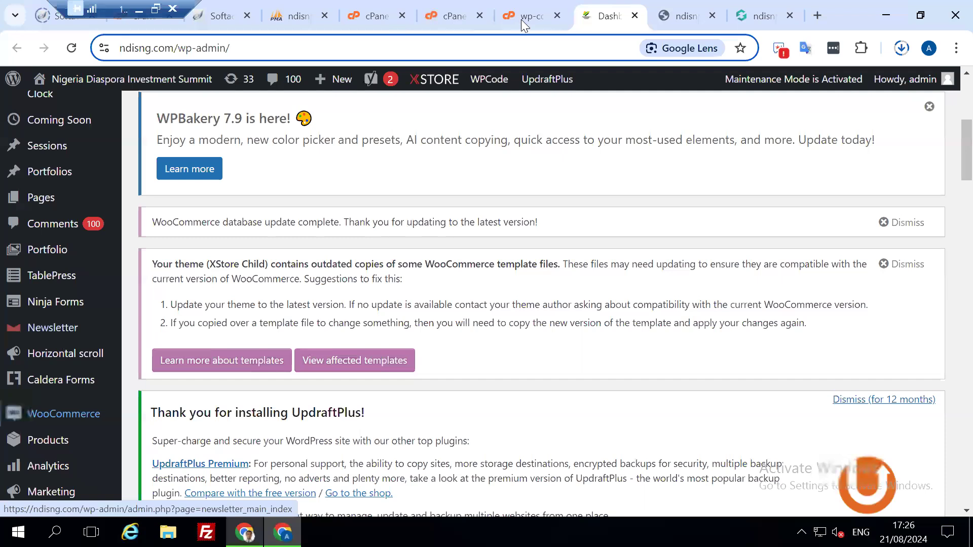
scroll(521, 19, "up", 3)
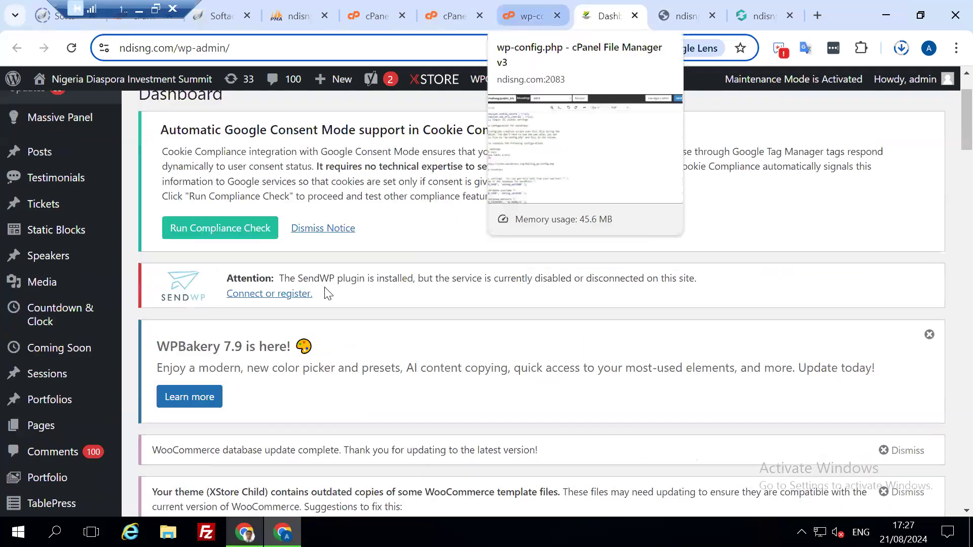
scroll(74, 216, "down", 3)
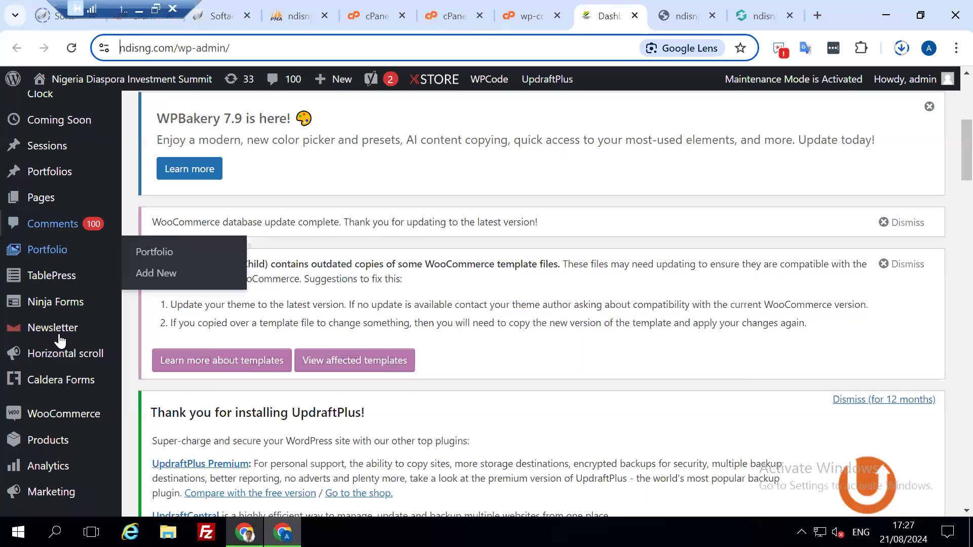
mouse_move(59, 338)
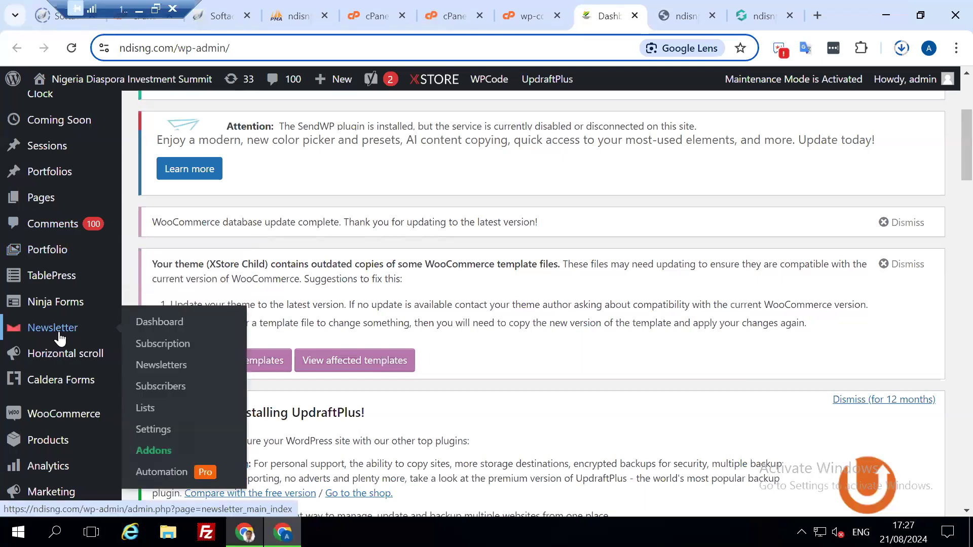
scroll(59, 338, "up", 5)
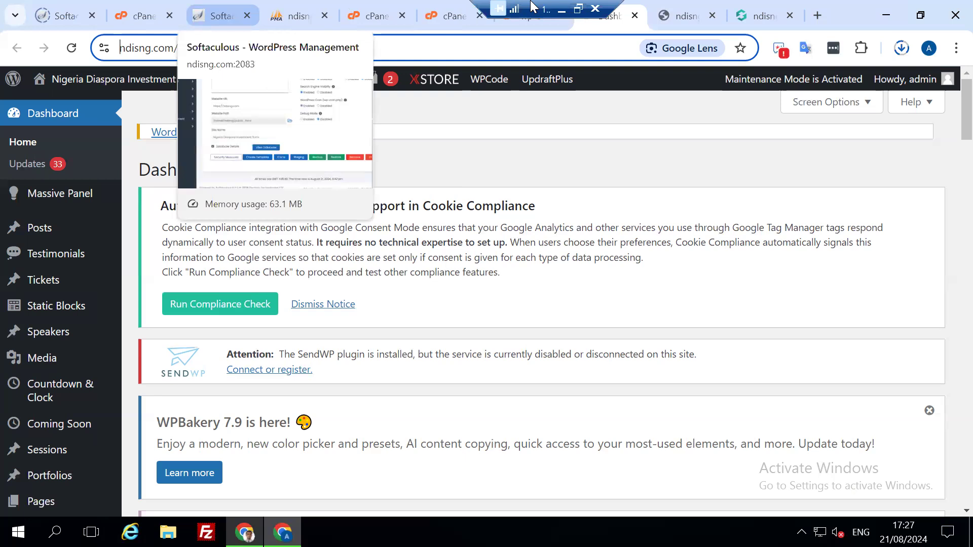
Search the cPanel tools for "backup", view and close the Backup page, and check the recent download history
left_click(363, 15)
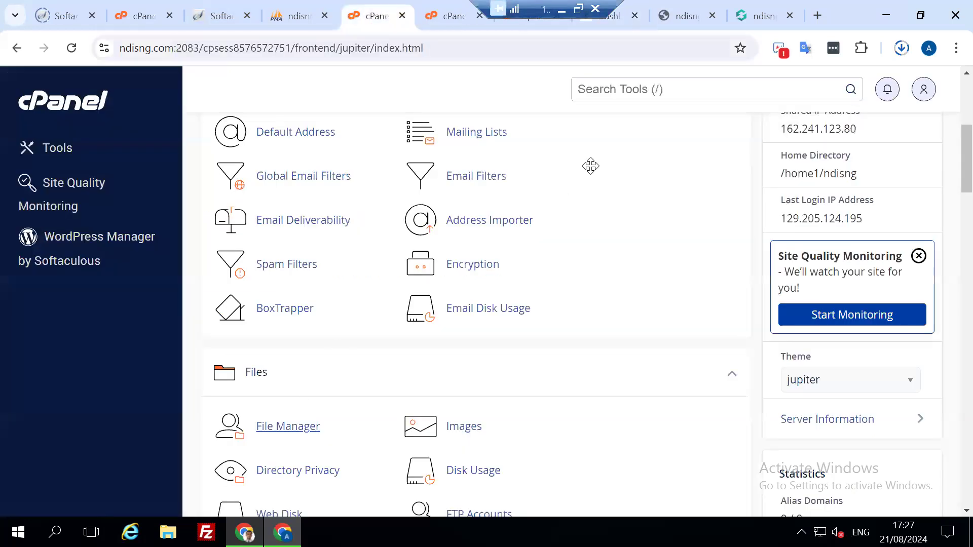
scroll(658, 91, "up", 5)
left_click(665, 91)
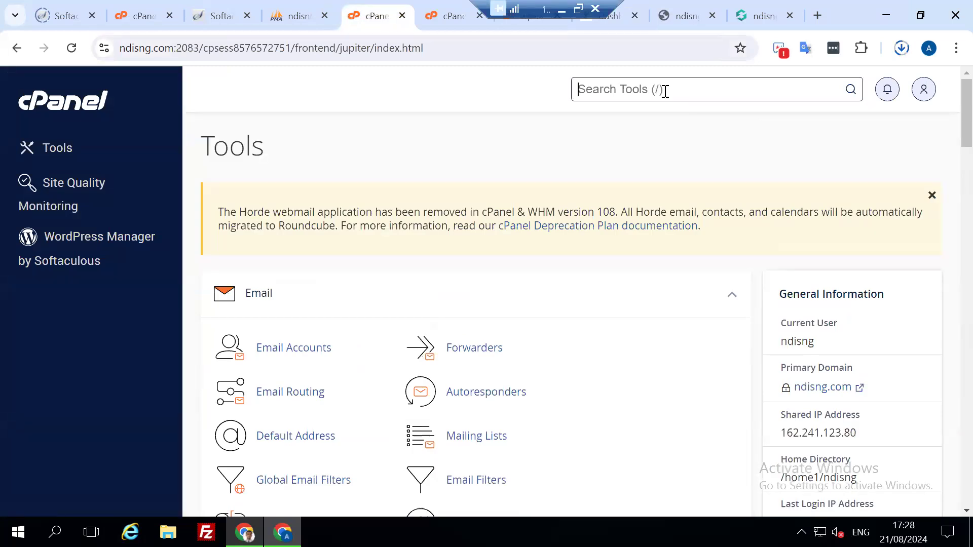
type("backup")
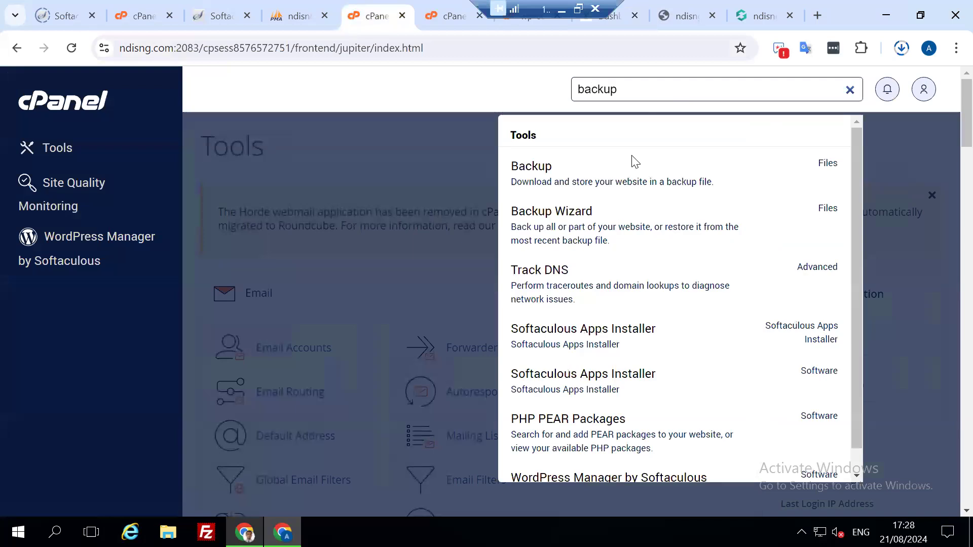
left_click(619, 180)
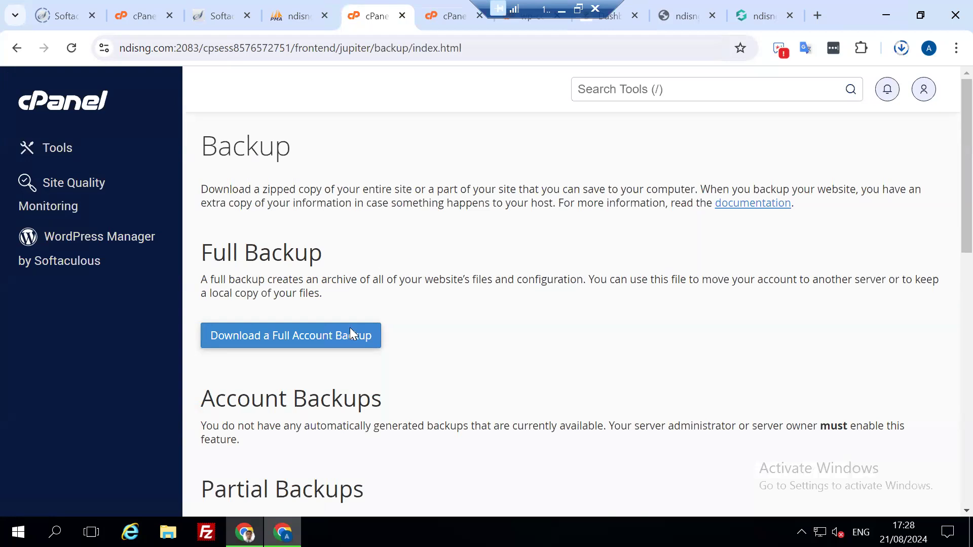
left_click(402, 17)
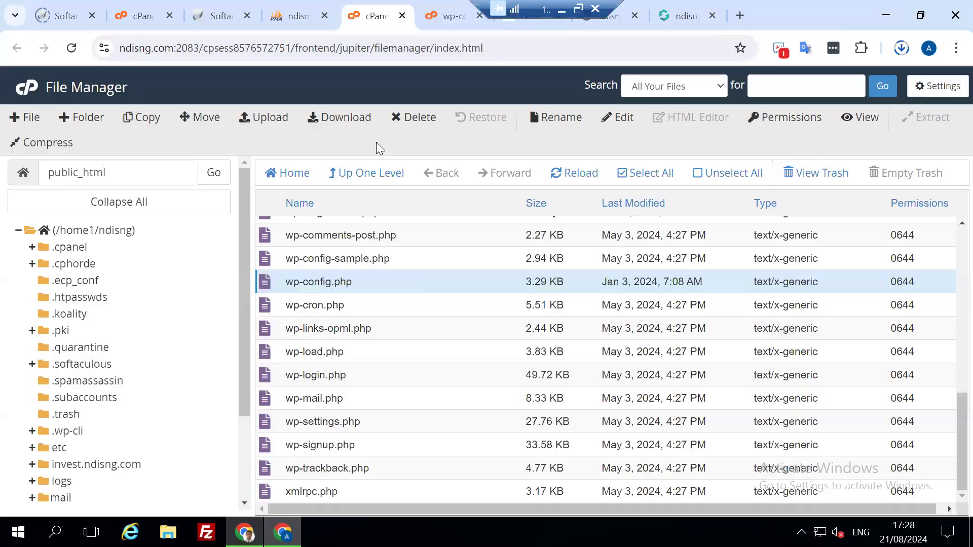
left_click(904, 50)
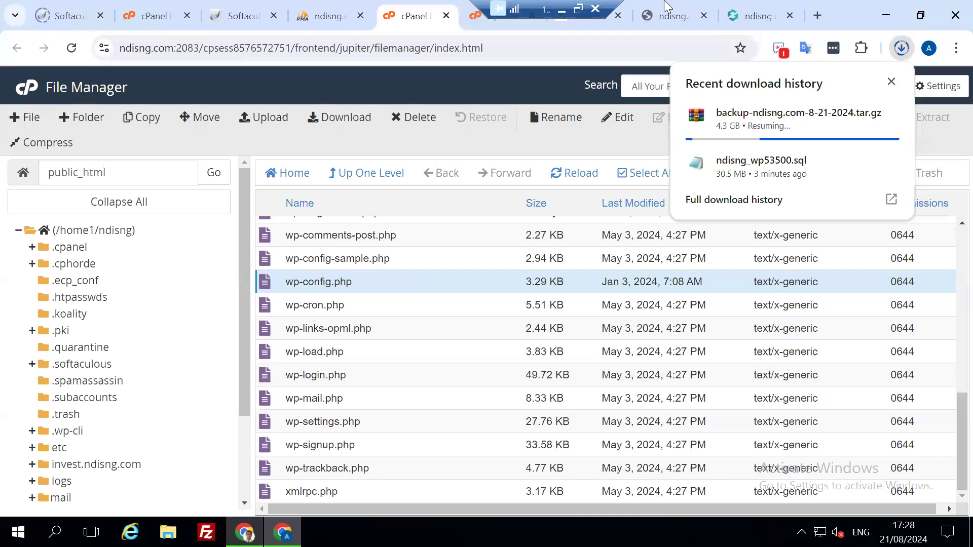
left_click(562, 10)
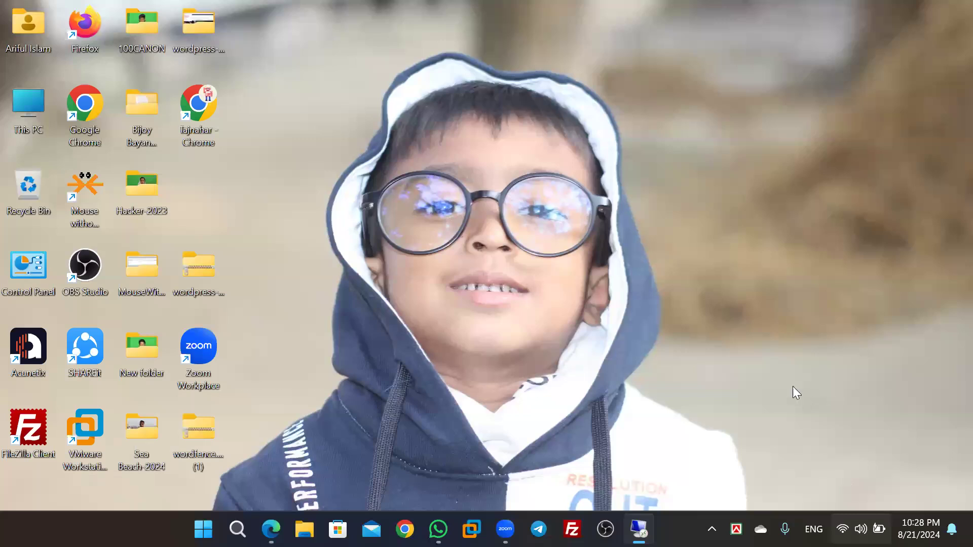
left_click(861, 529)
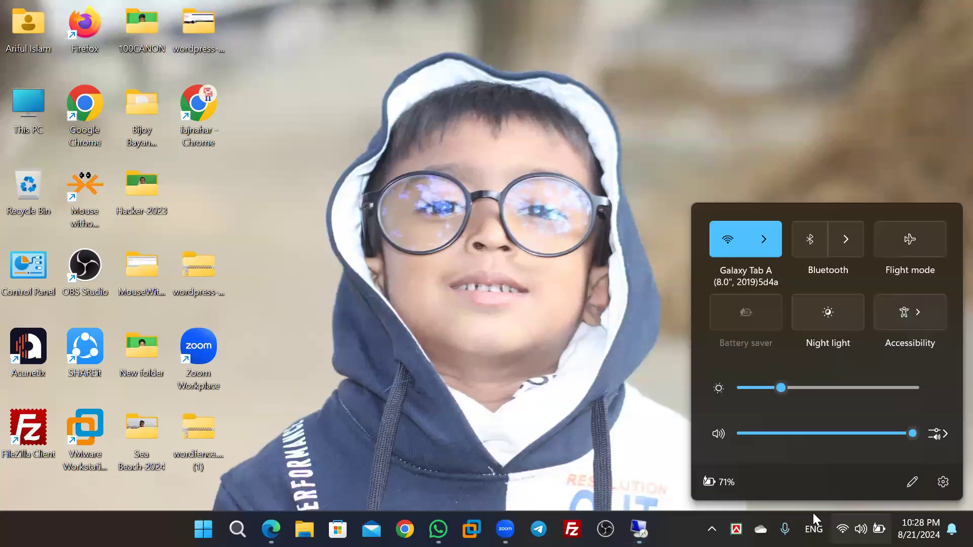
right_click(597, 133)
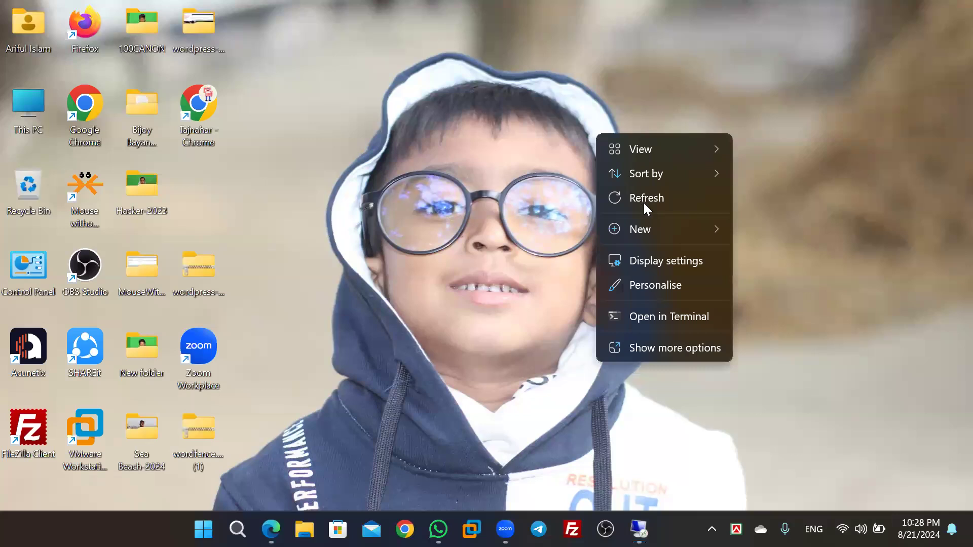
left_click(644, 199)
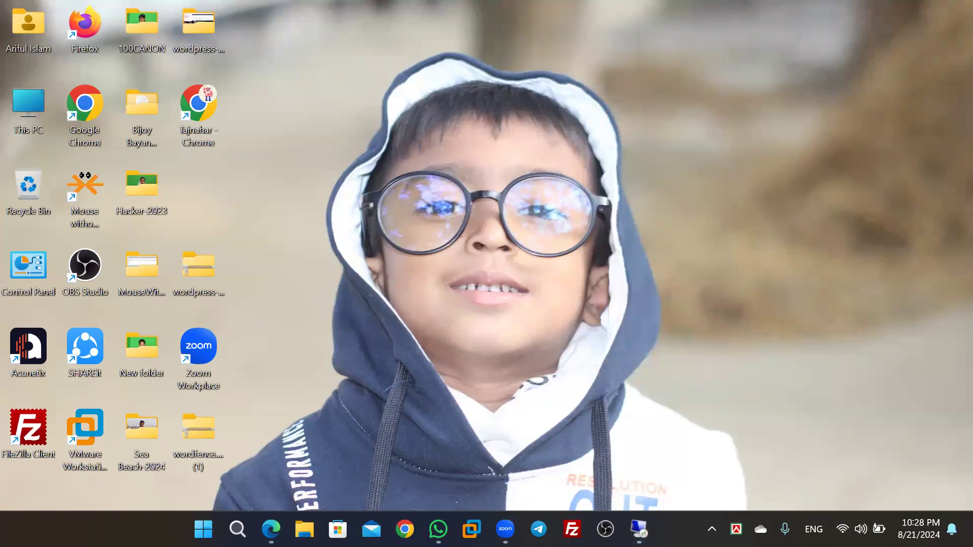
left_click(640, 529)
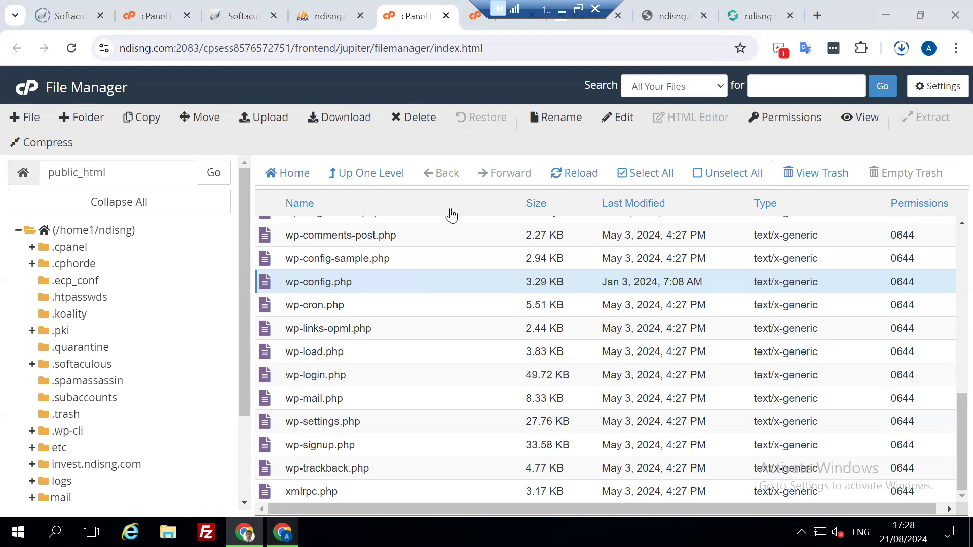
Check backup-ndisng.com-8-21-2024.tar.gz in the download history, and look inside the 2022 folder of public_html before returning to public_html
left_click(902, 49)
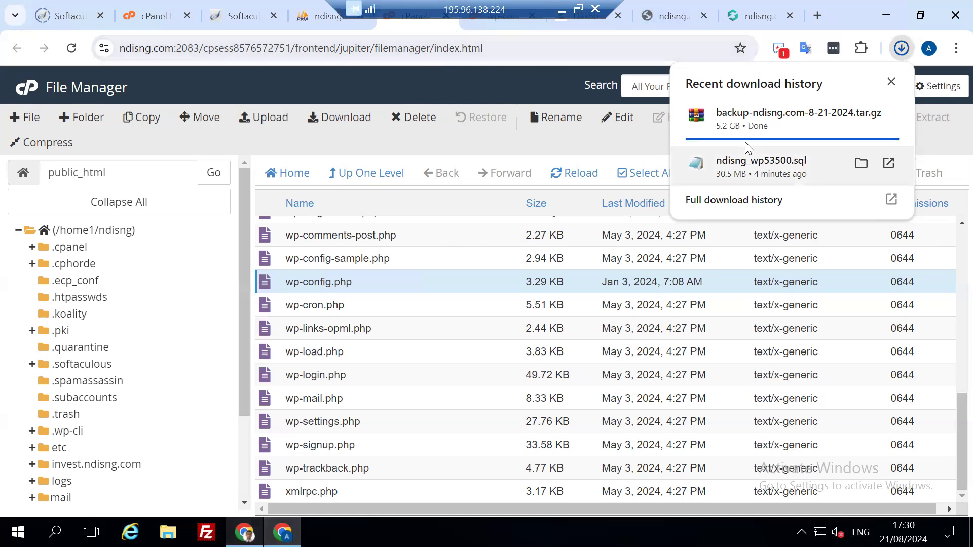
mouse_move(793, 135)
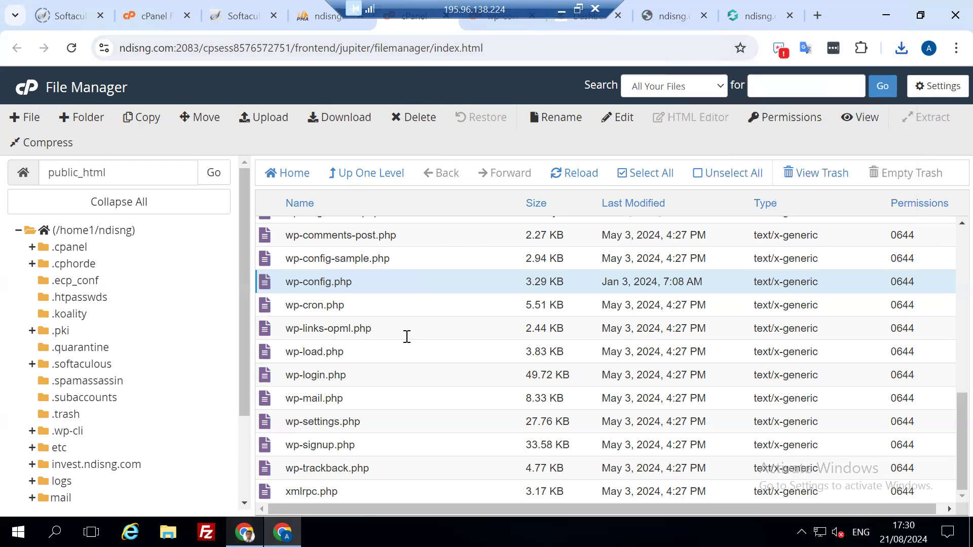
scroll(408, 343, "up", 1)
scroll(405, 336, "up", 2)
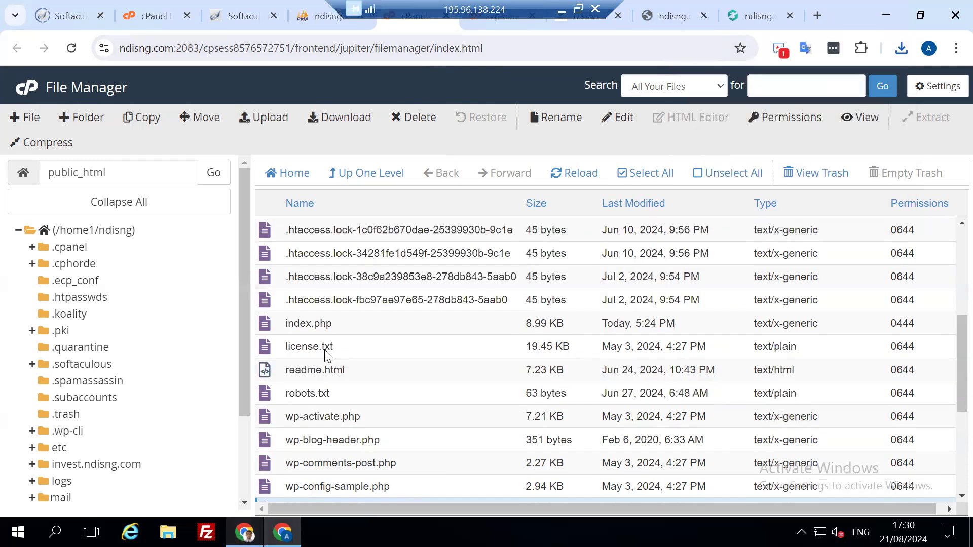
scroll(419, 259, "up", 3)
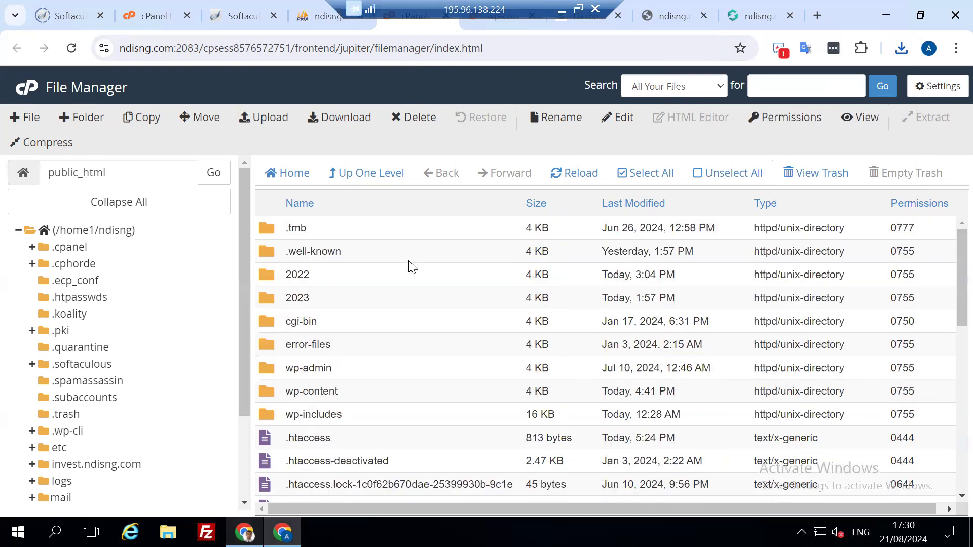
double_click(333, 279)
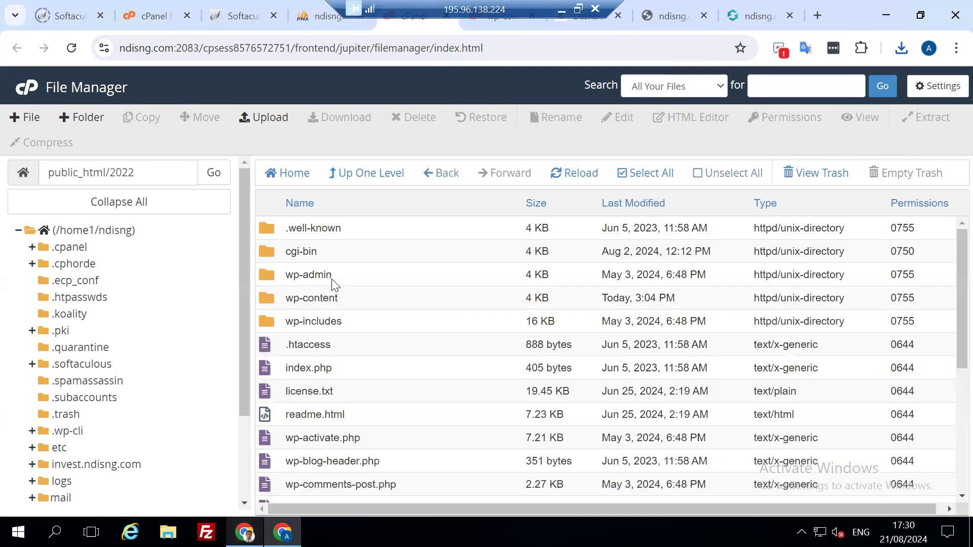
left_click(360, 175)
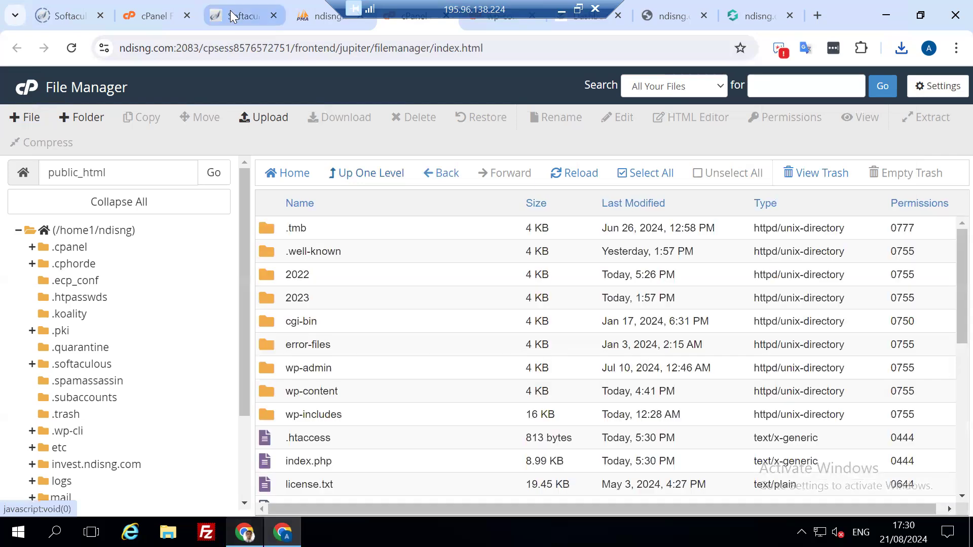
left_click(230, 16)
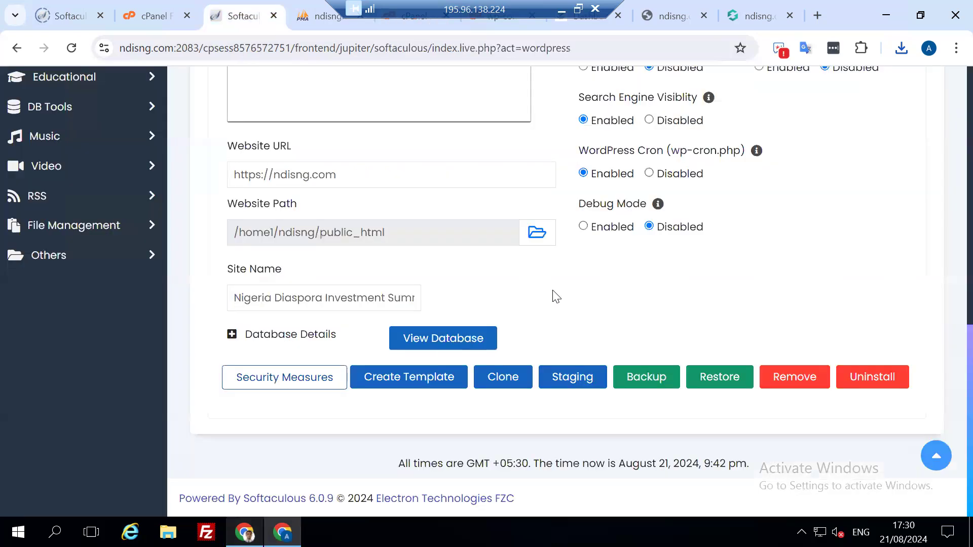
scroll(738, 256, "up", 3)
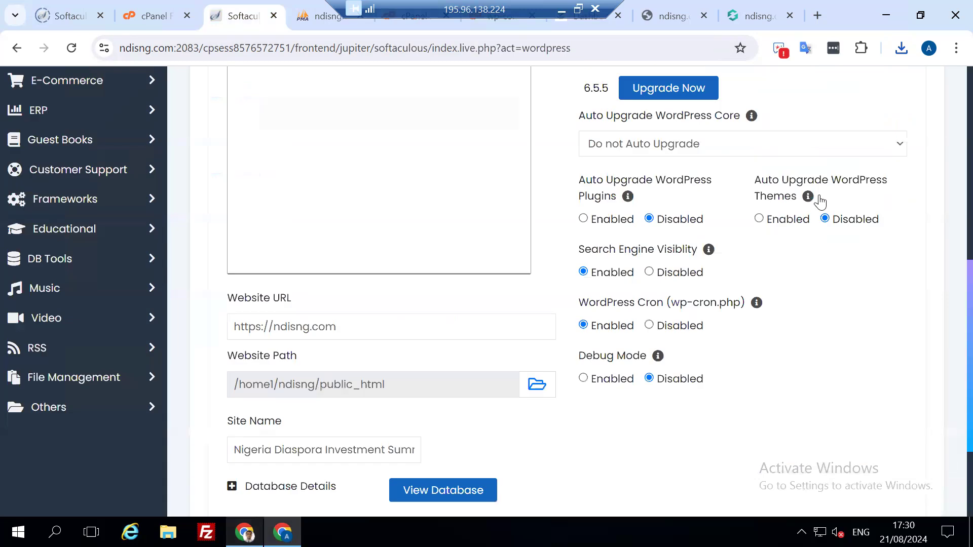
scroll(856, 243, "up", 6)
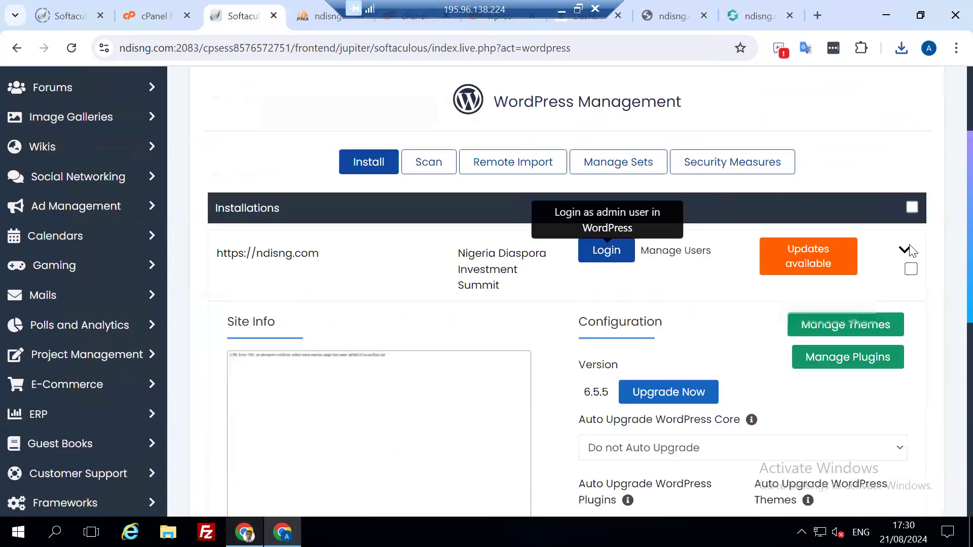
scroll(905, 251, "up", 3)
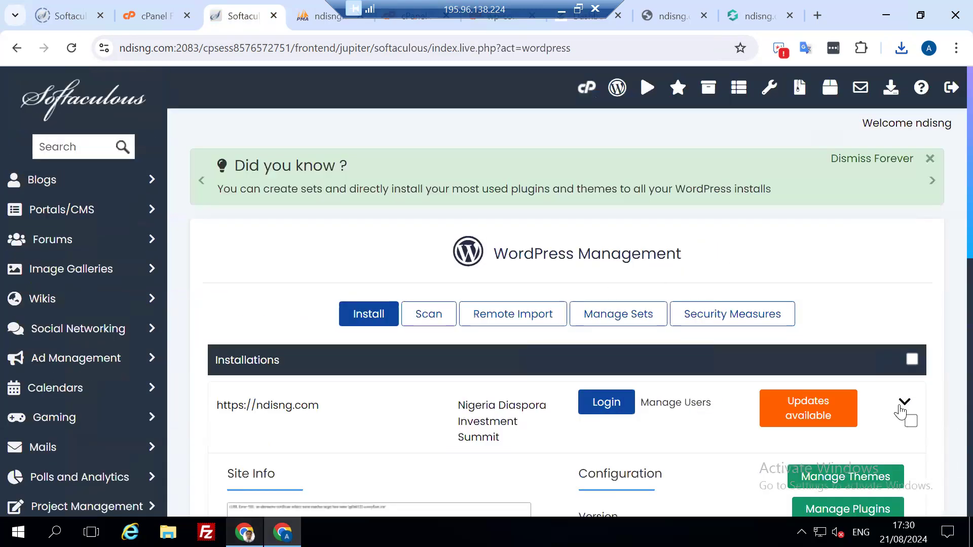
left_click(901, 408)
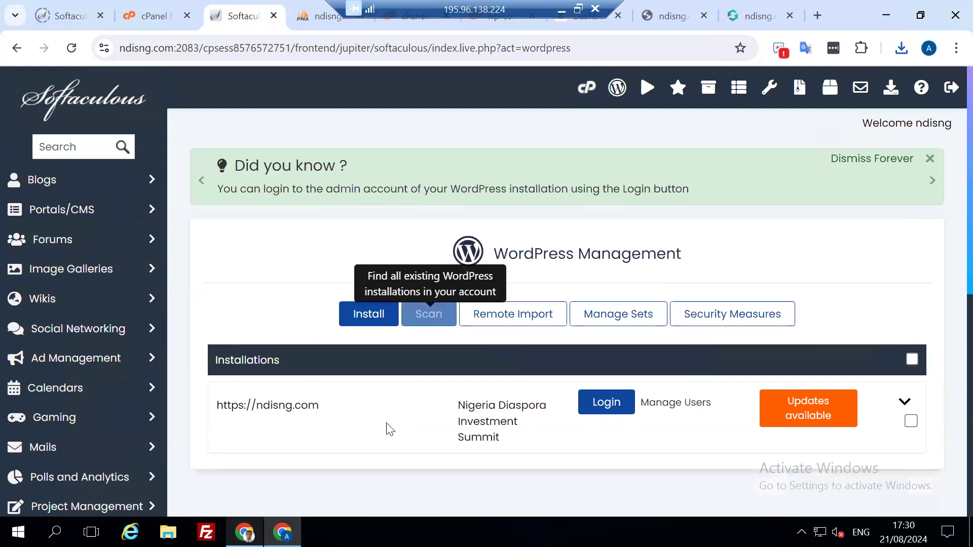
left_click(430, 320)
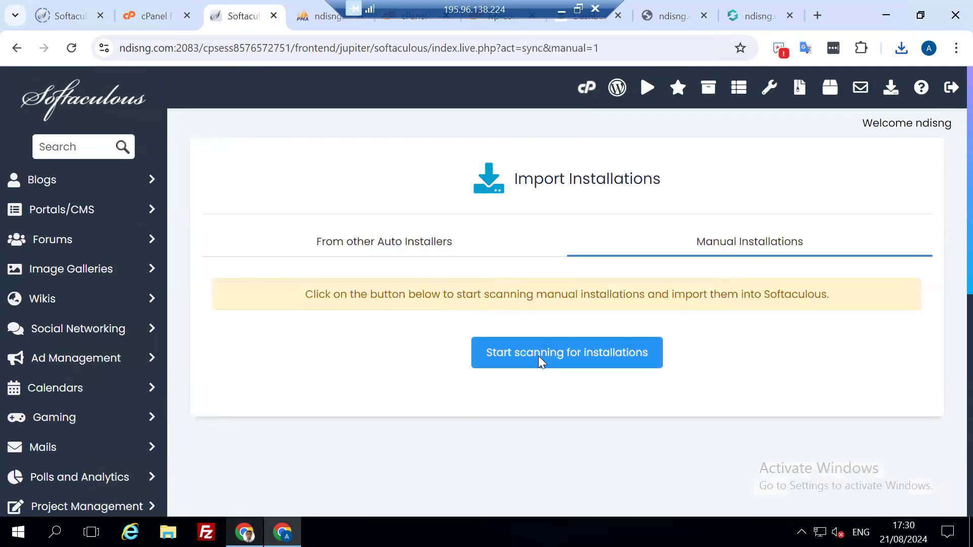
left_click(538, 356)
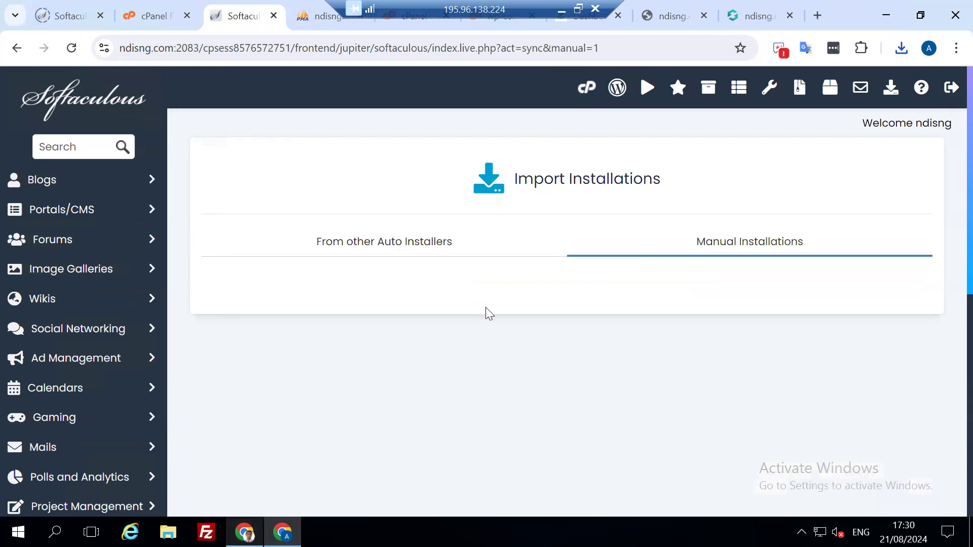
Check the Import Installations page for installations from other auto installers and for manual installations
scroll(507, 299, "down", 5)
scroll(502, 303, "up", 5)
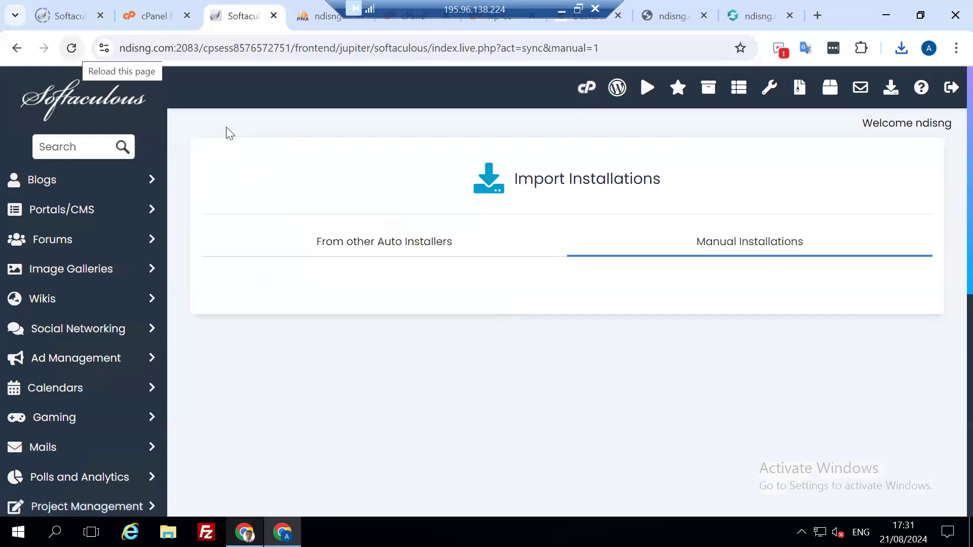
left_click(354, 245)
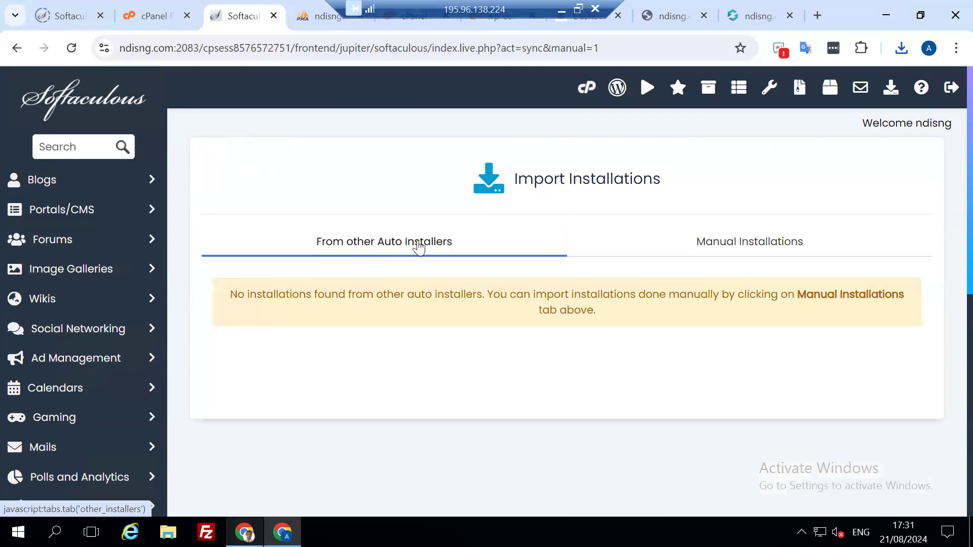
left_click(755, 245)
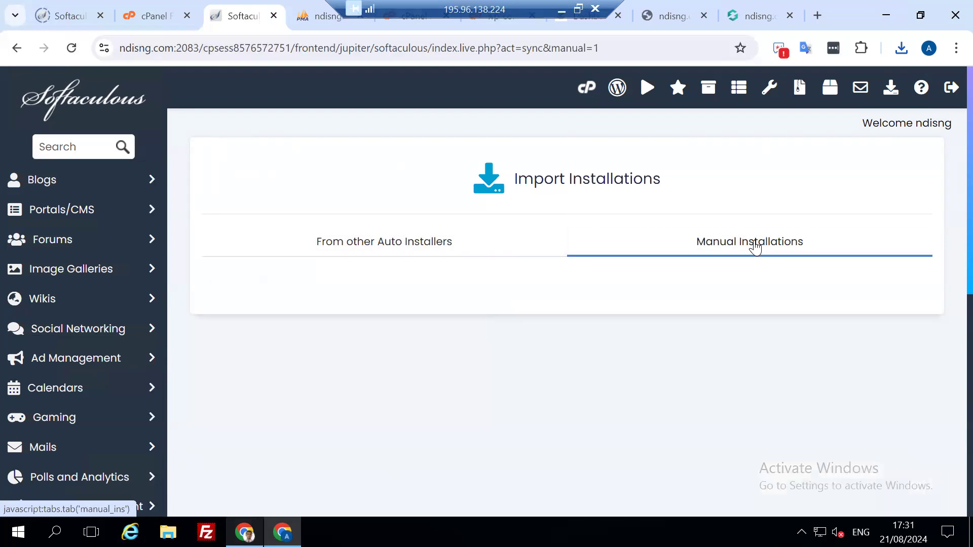
Recheck the installations from other auto installers, and rerun the scan for manual installations on the Import Installations page
left_click(375, 248)
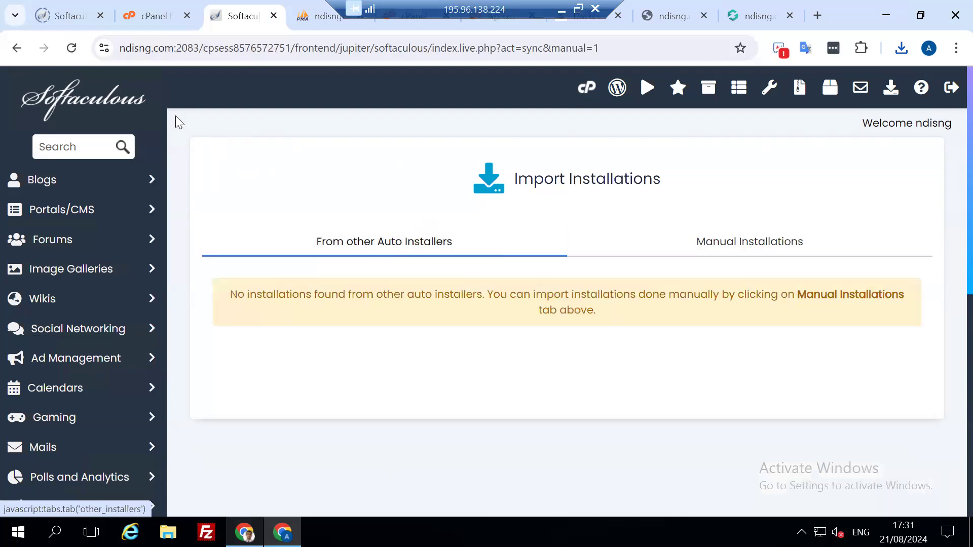
left_click(73, 50)
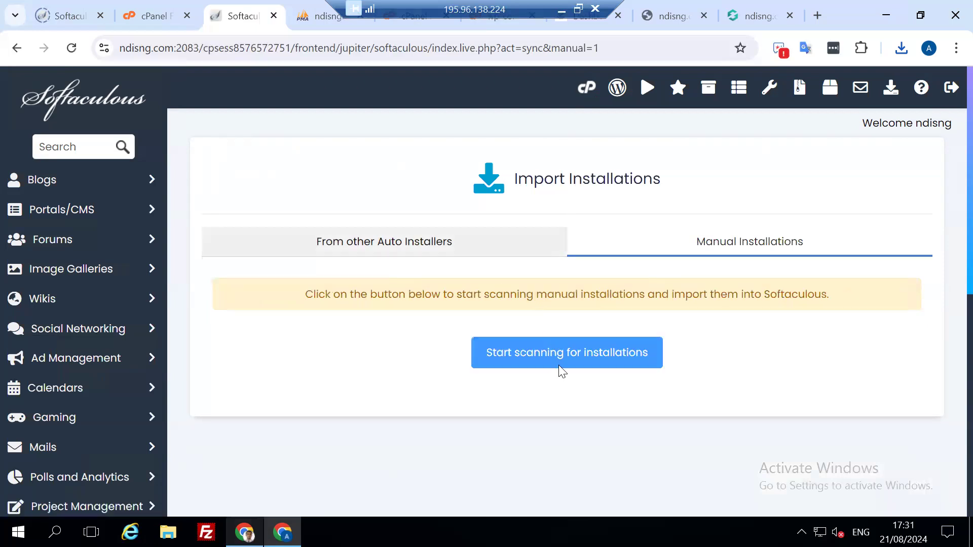
left_click(562, 359)
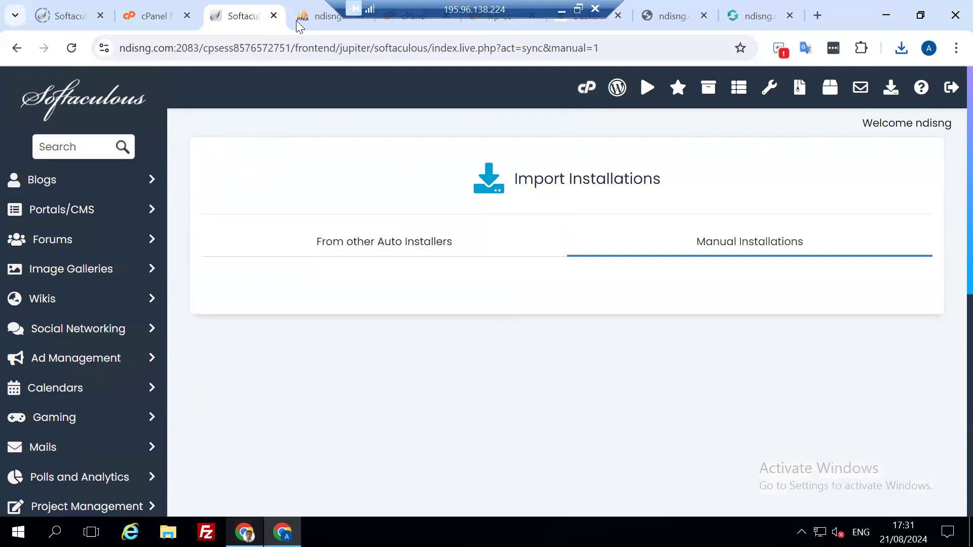
Close the wp-config.php editor, and look inside the 2023 folder in File Manager before returning to public_html
left_click_drag(376, 6, 641, 4)
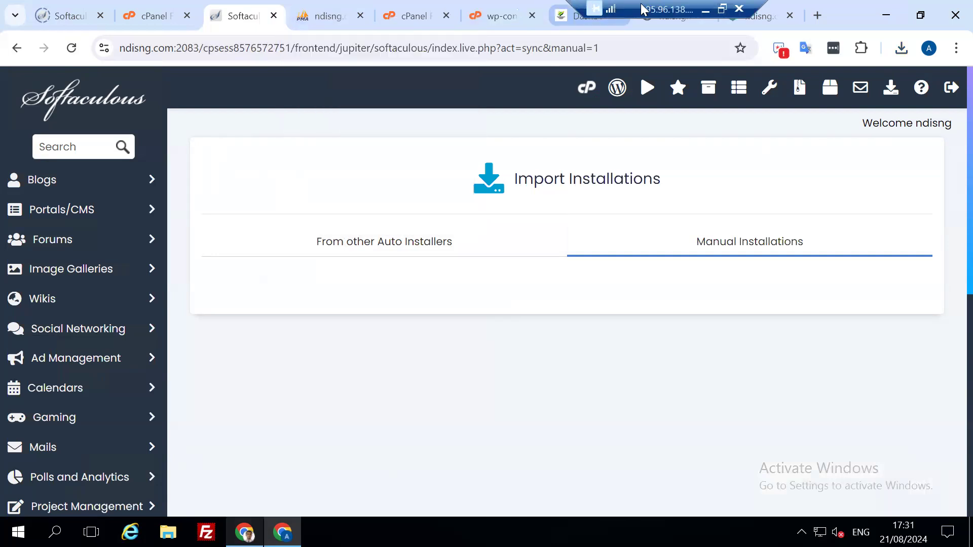
left_click(495, 11)
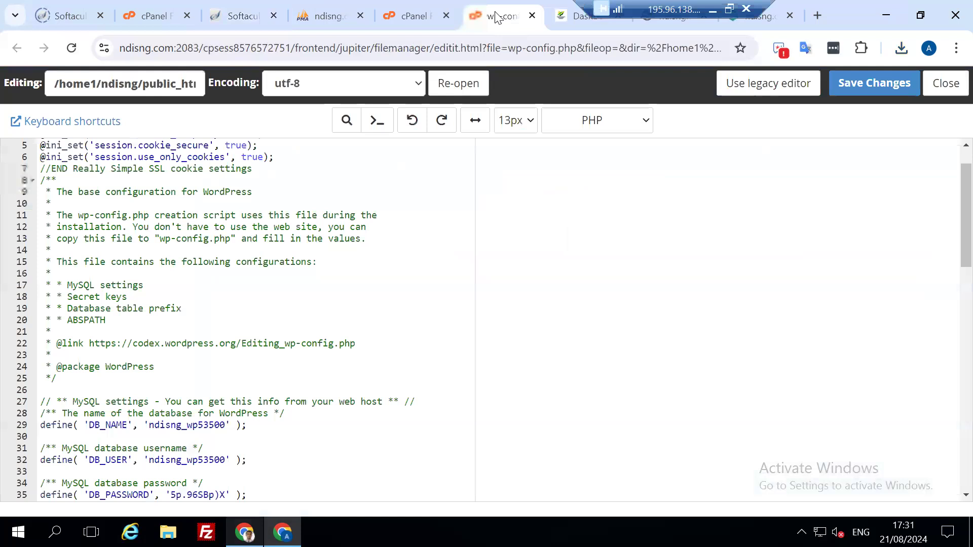
left_click(532, 15)
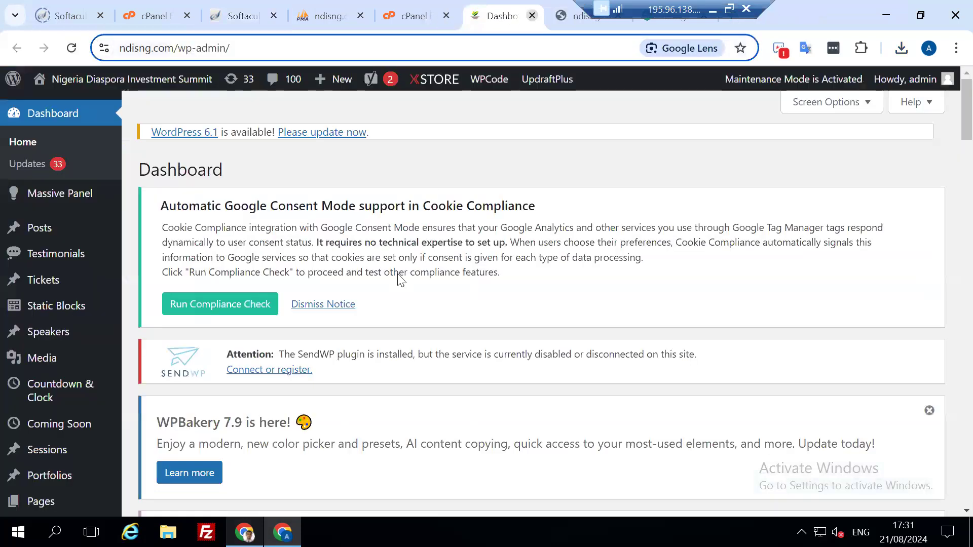
key("ctrl+shift+Tab")
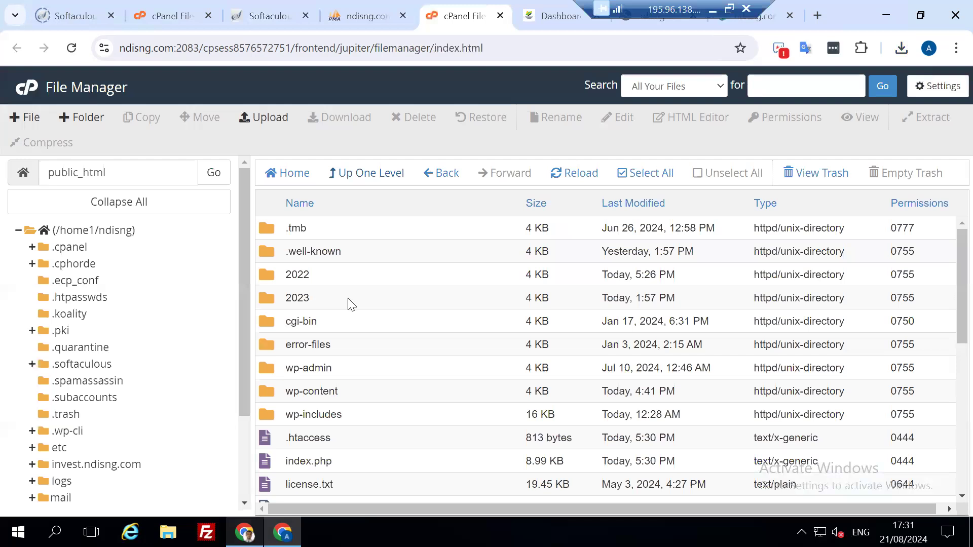
double_click(352, 300)
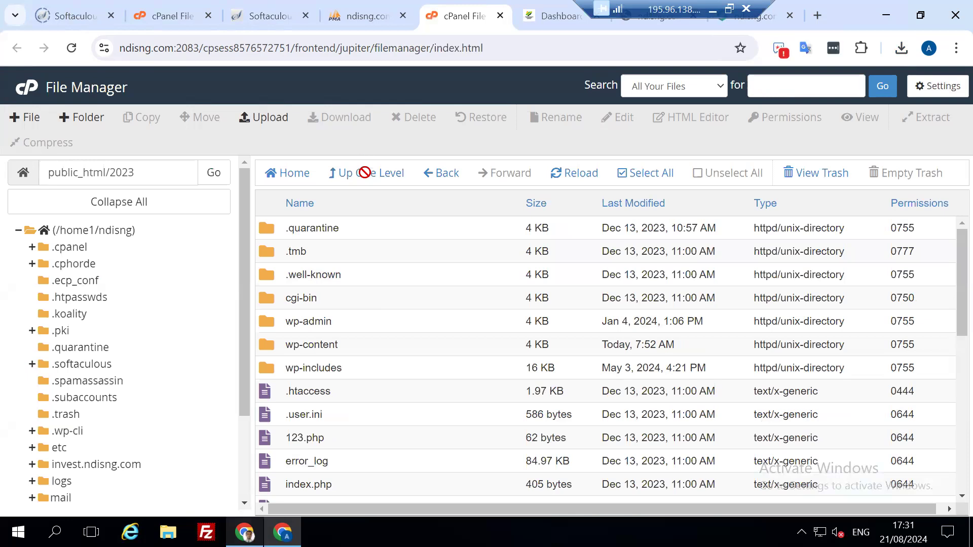
left_click(365, 173)
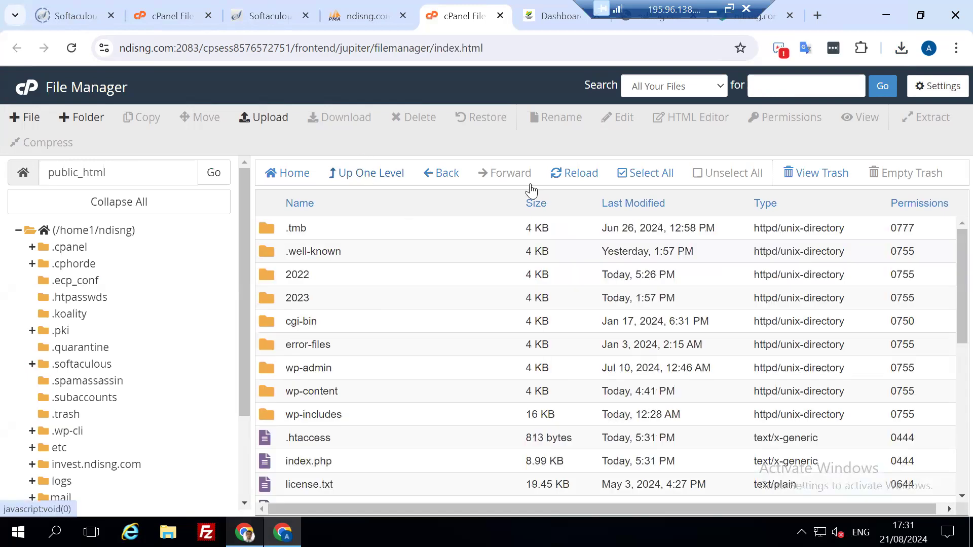
Permanently delete everything in public_html except the 2022, 2023 and wp-content folders and the wp-config.php file, skipping the trash
left_click(641, 177)
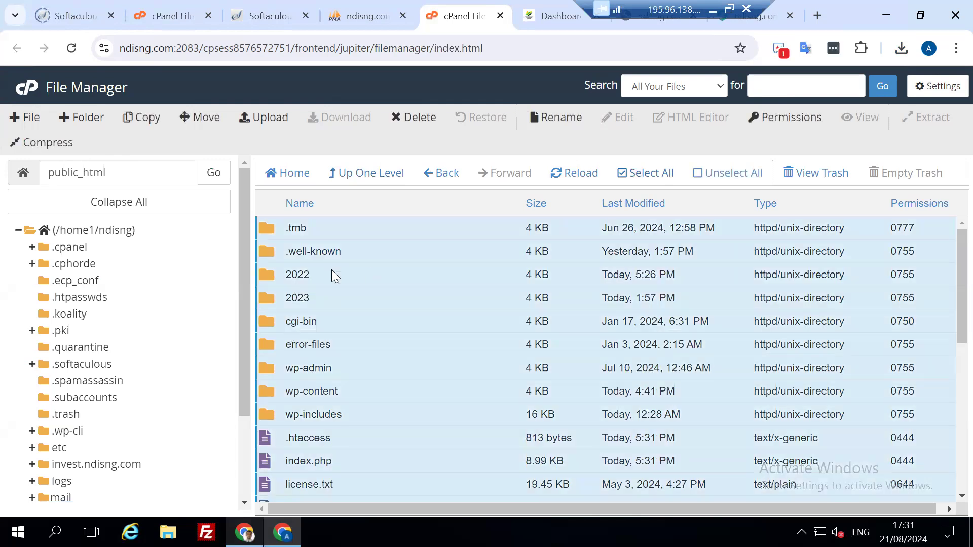
left_click(326, 284, "ctrl")
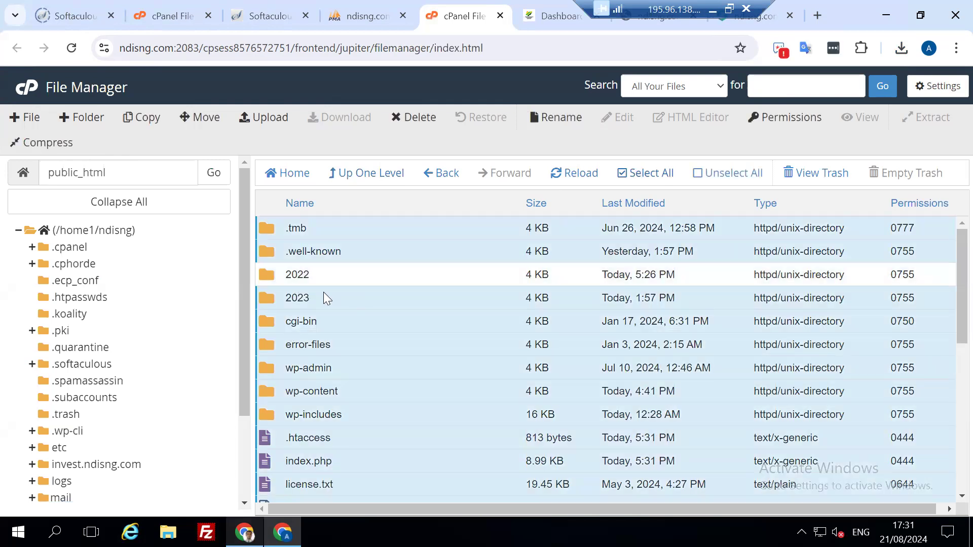
left_click(357, 393, "ctrl")
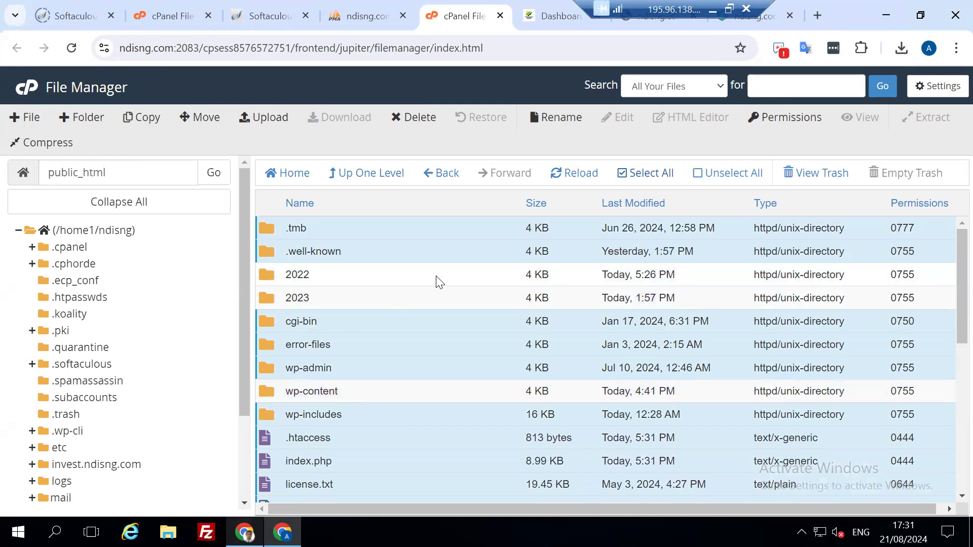
scroll(423, 309, "down", 5)
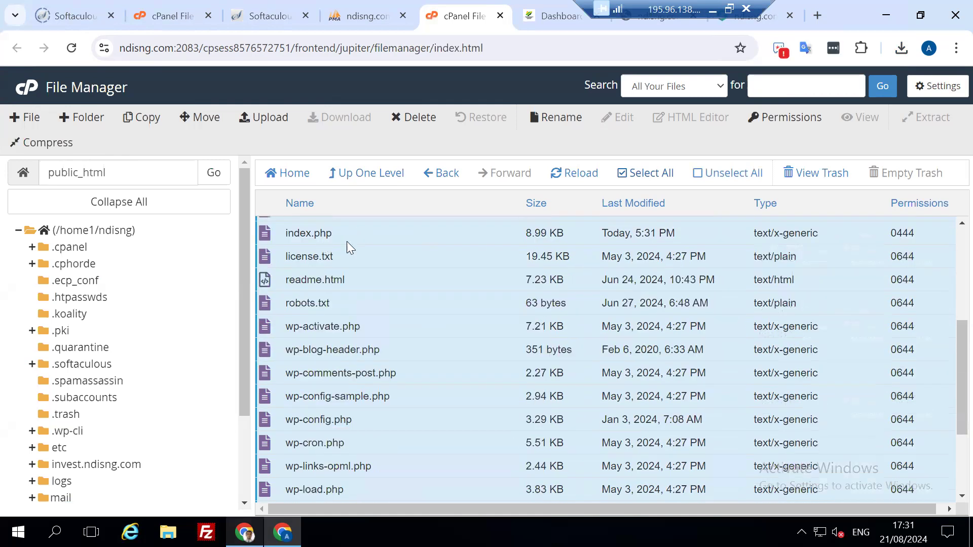
left_click(381, 429, "ctrl")
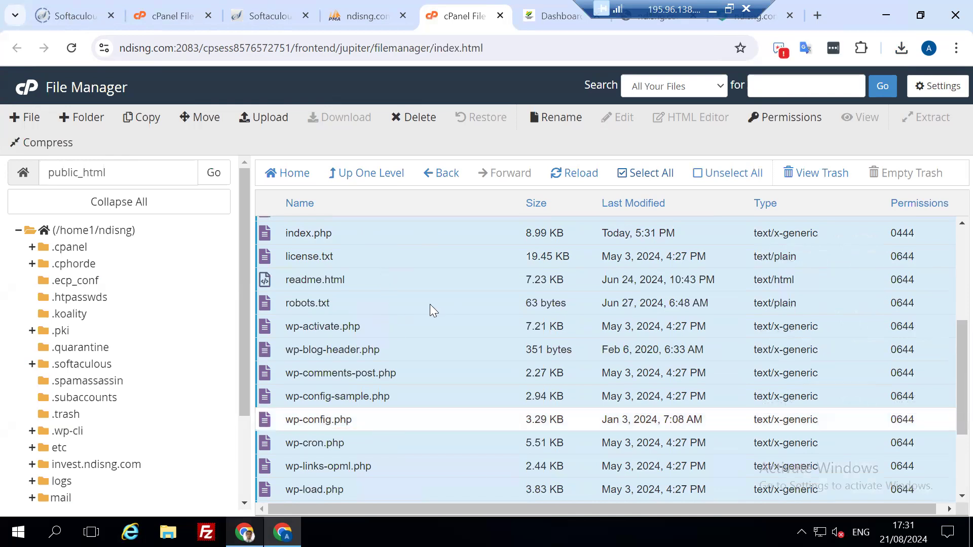
scroll(431, 304, "up", 5)
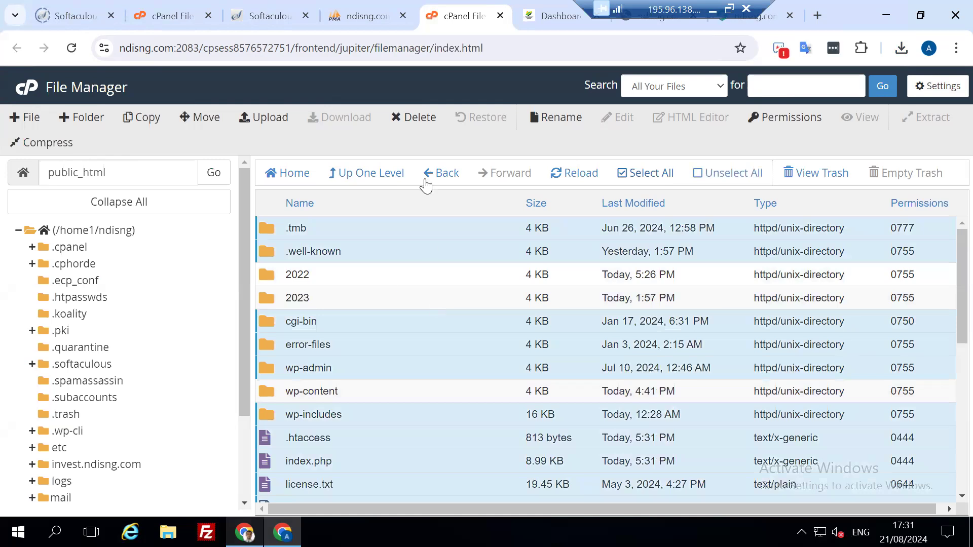
left_click(418, 117)
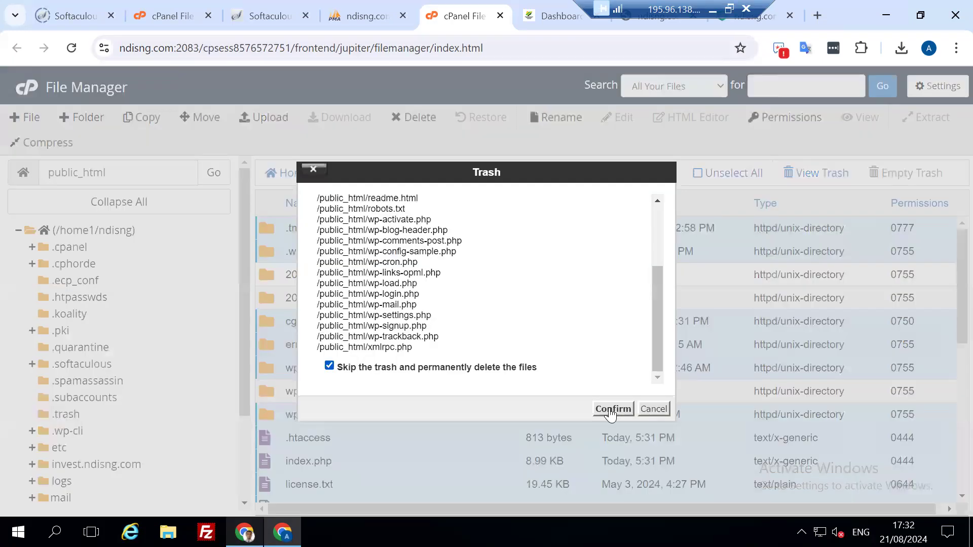
left_click(612, 408)
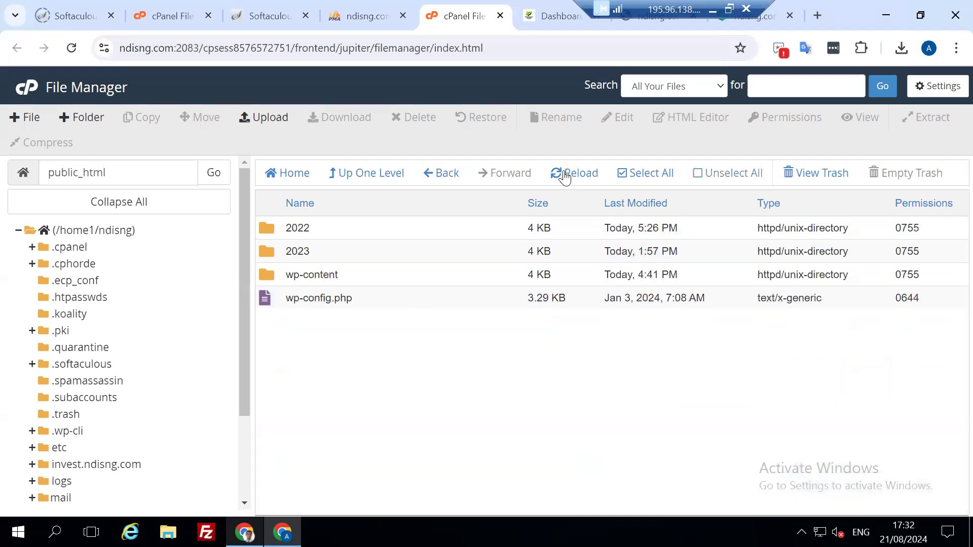
Open the wp-content folder and examine the contents of its updraft and plugins folders, returning to wp-content
left_click(360, 274)
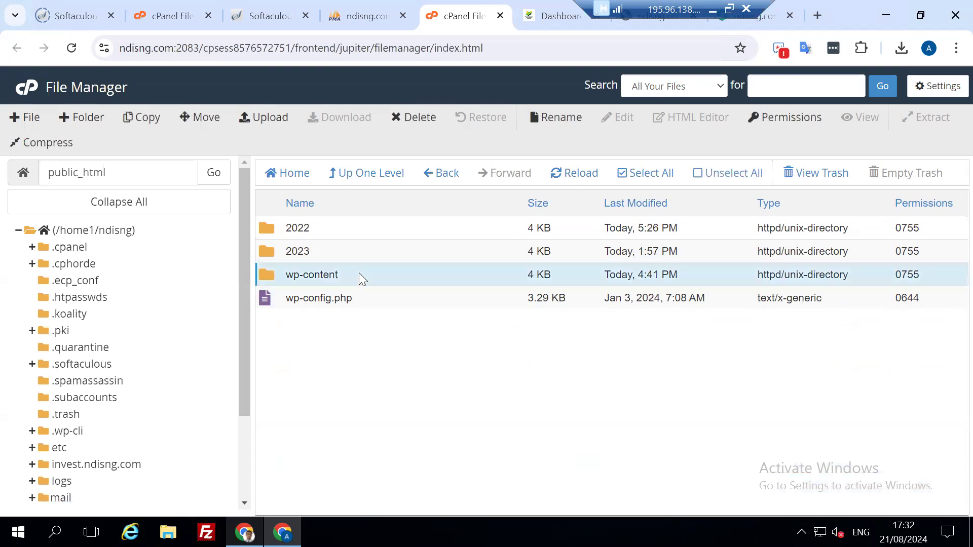
double_click(359, 275)
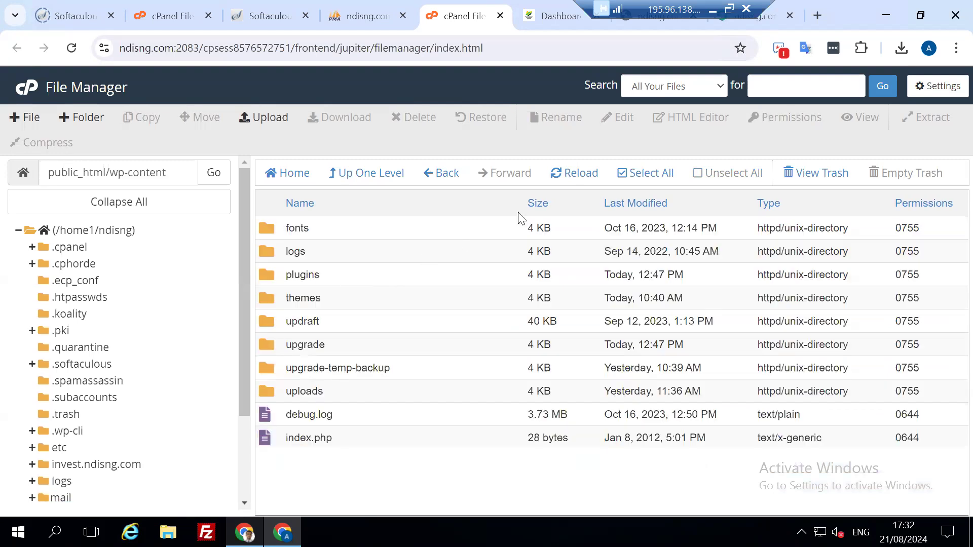
double_click(342, 325)
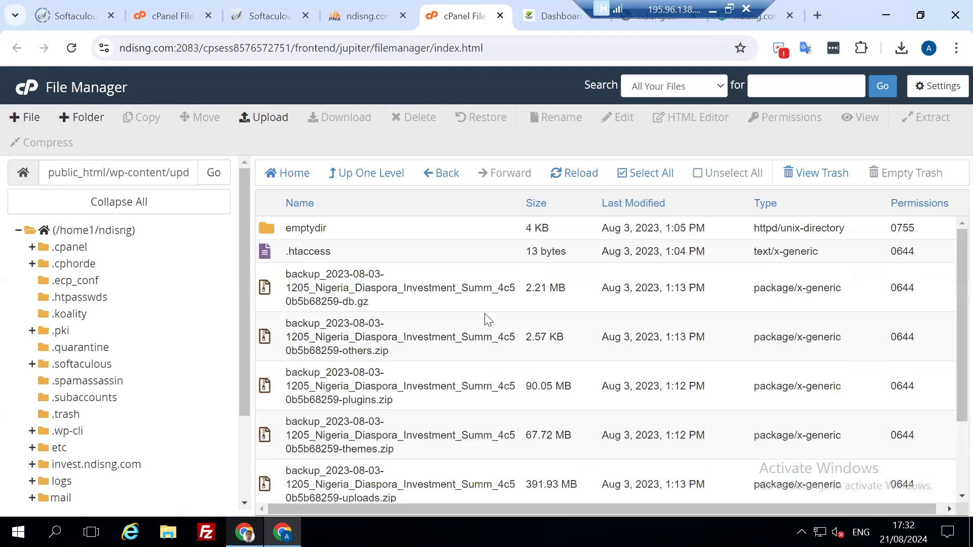
scroll(476, 361, "down", 2)
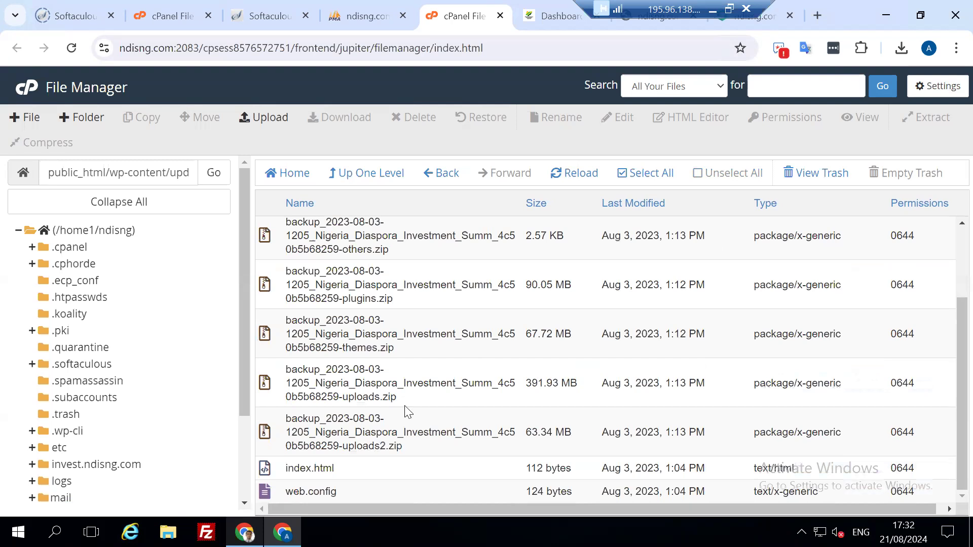
scroll(405, 357, "up", 2)
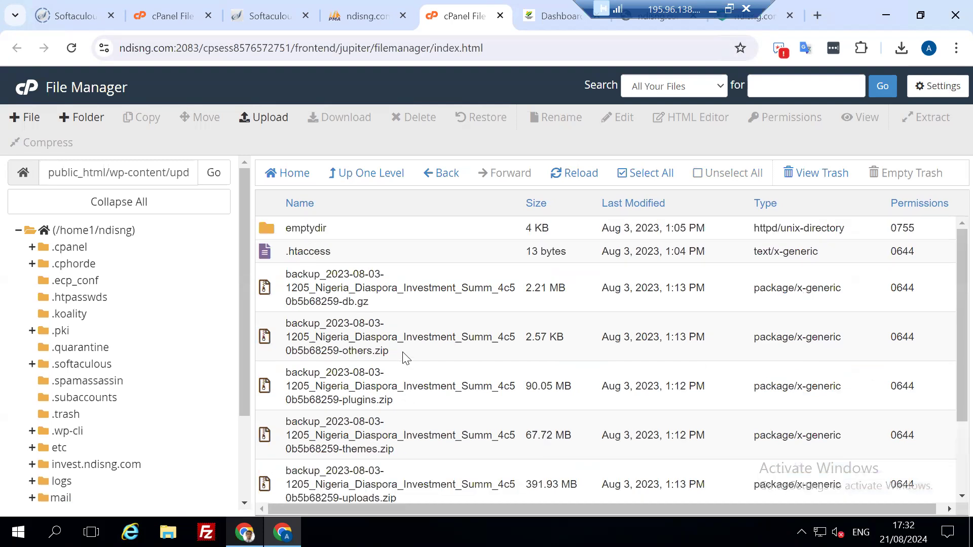
left_click(355, 173)
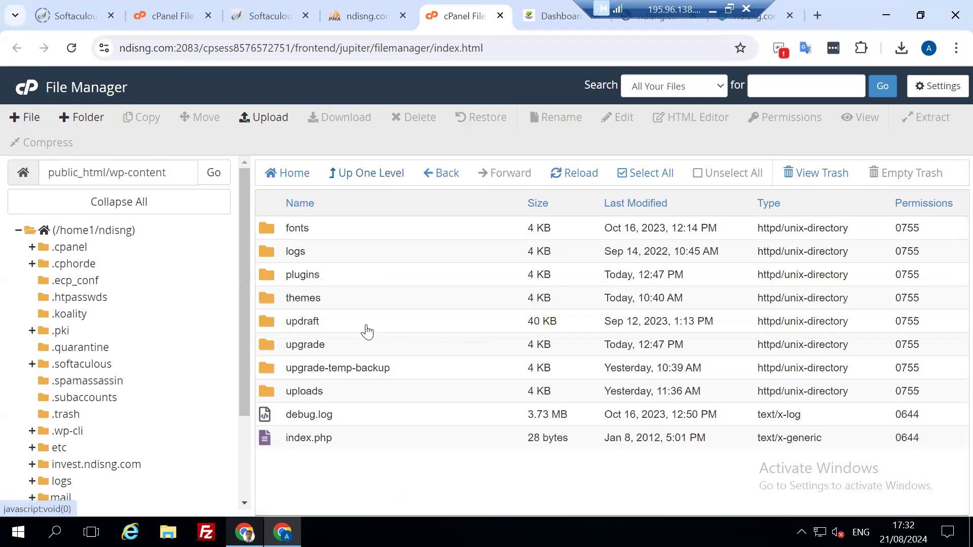
double_click(337, 278)
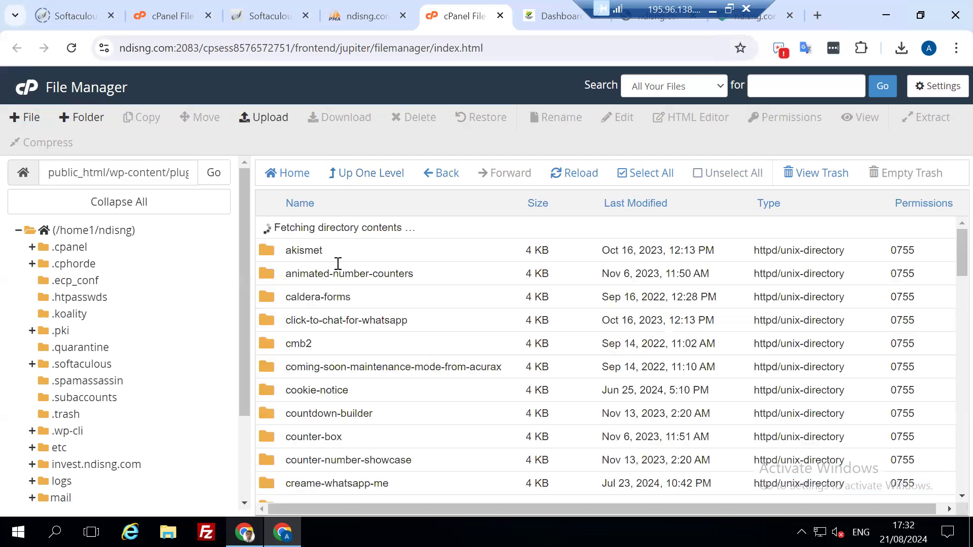
left_click(369, 178)
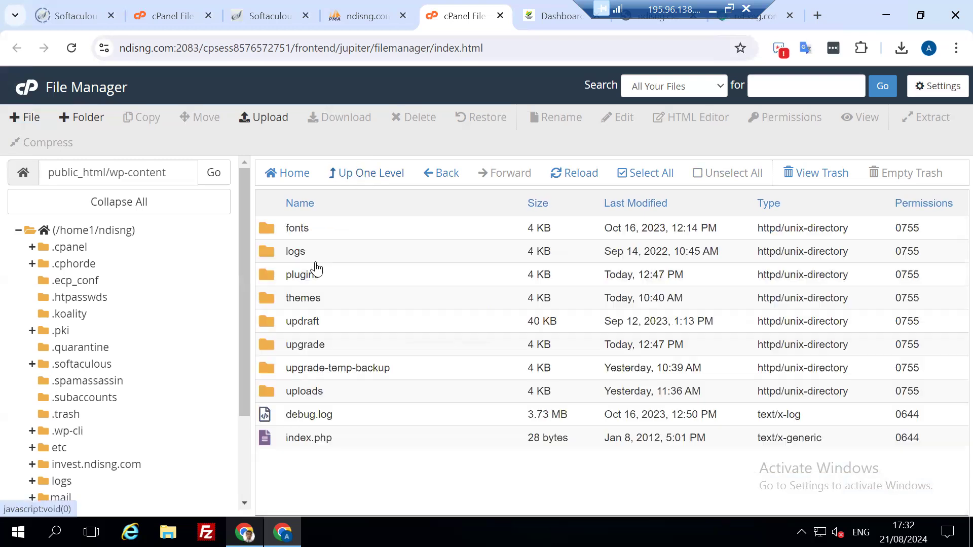
Permanently delete everything in wp-content except the plugins, themes, updraft and uploads folders, skipping the trash
left_click(648, 174)
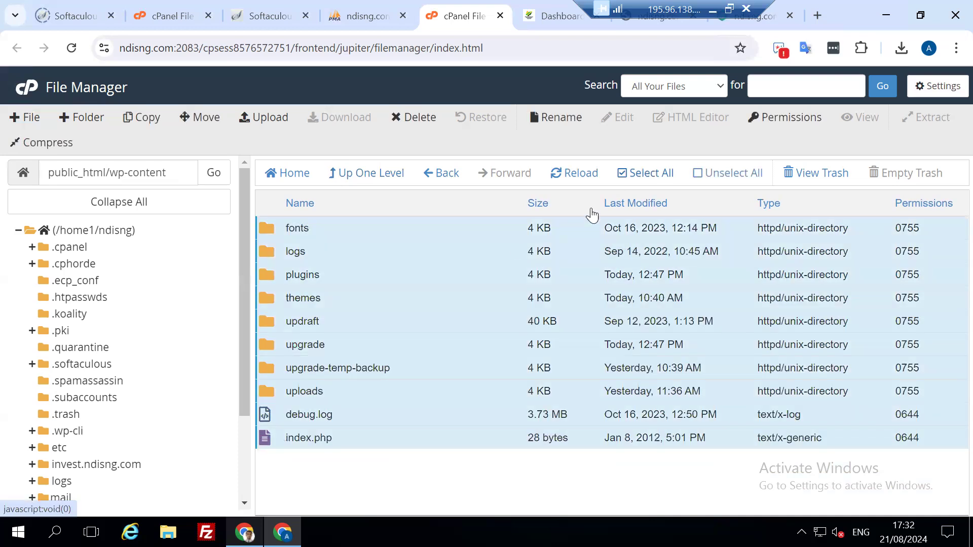
left_click(334, 284, "ctrl")
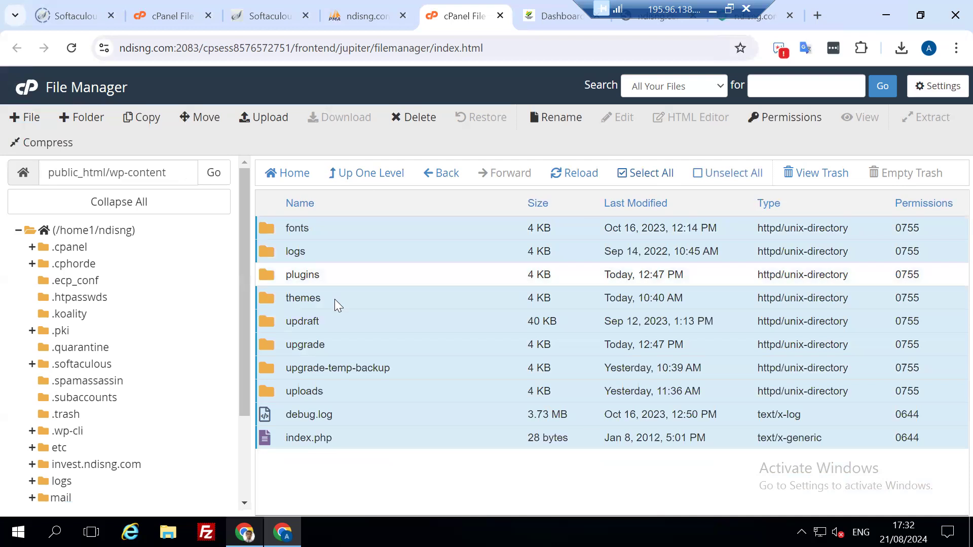
left_click(335, 299, "ctrl")
left_click(334, 321, "ctrl")
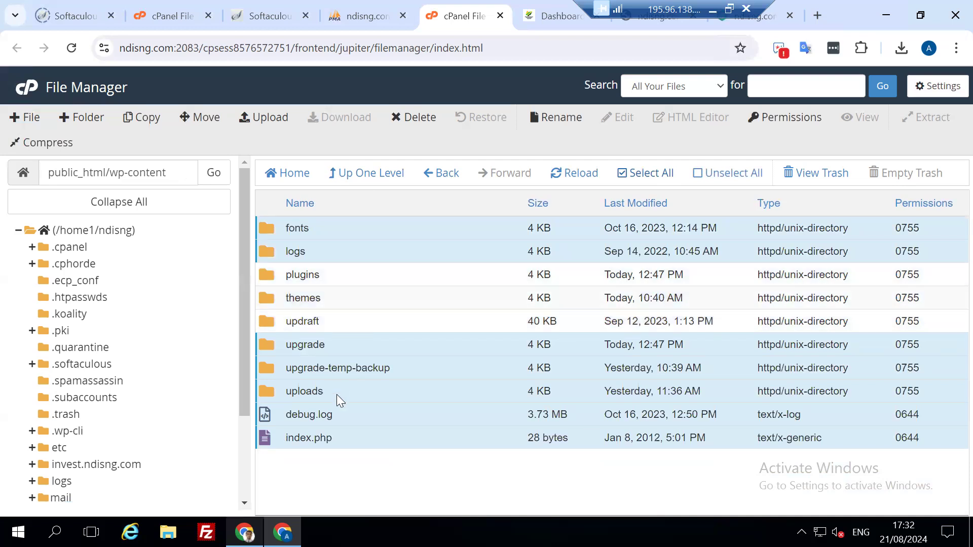
left_click(336, 394, "ctrl")
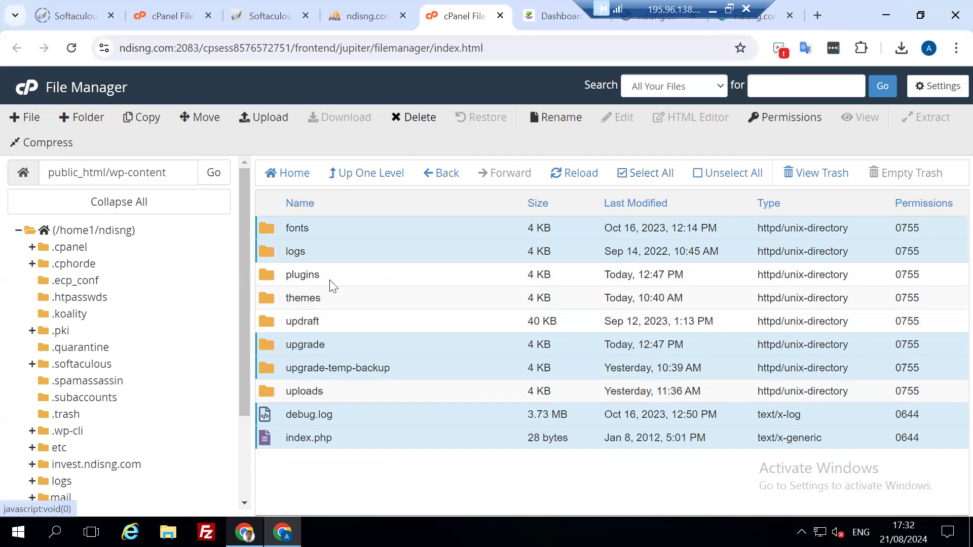
key("Delete")
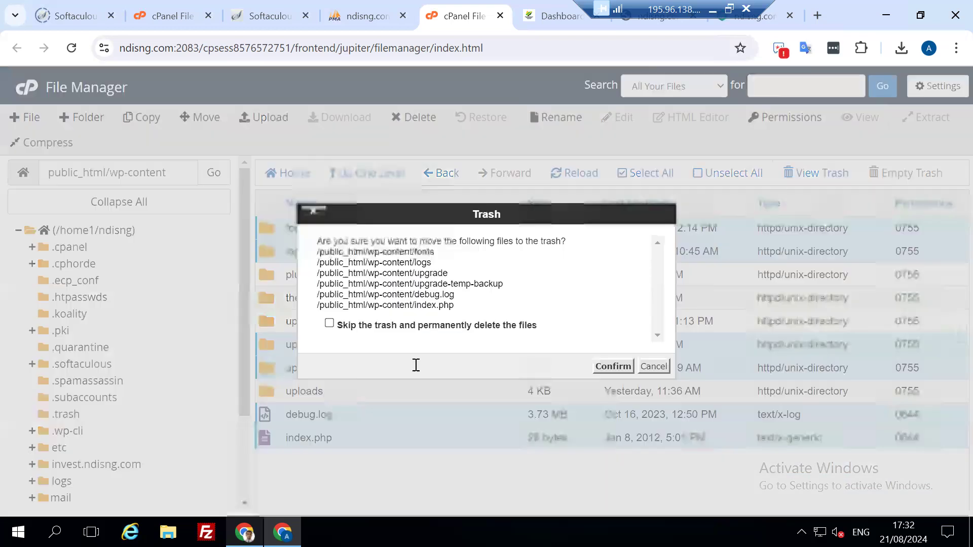
left_click(443, 327)
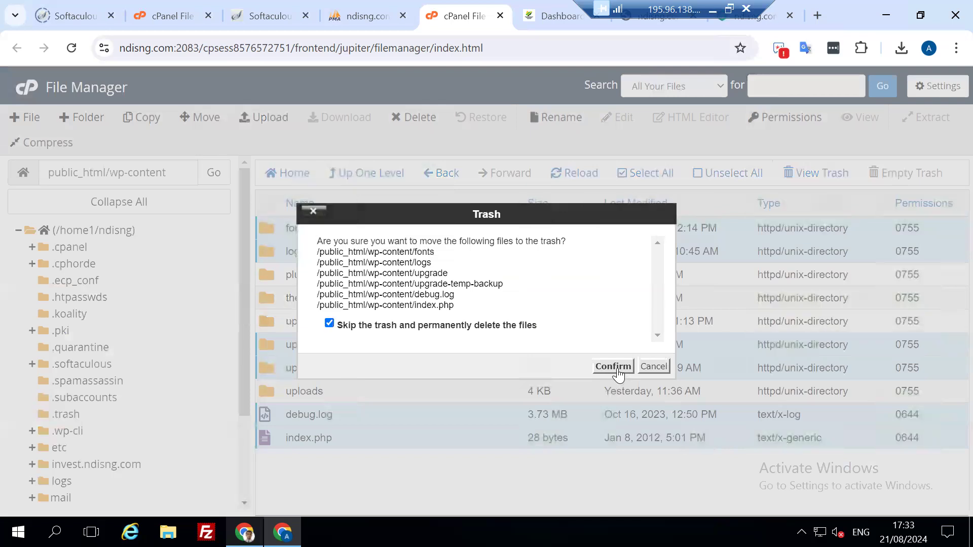
left_click(613, 366)
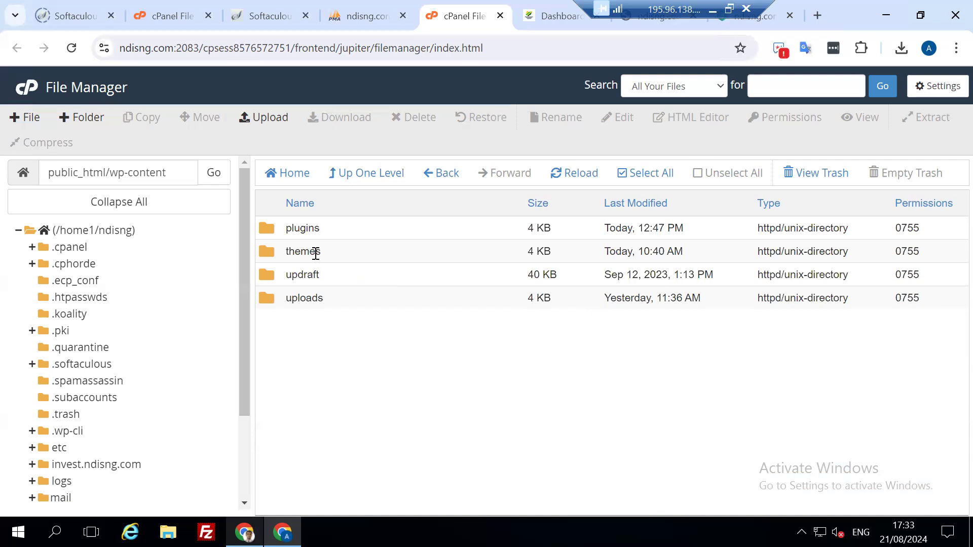
Return to public_html, open the quarantine folder inside error-files and select upload.php
left_click(362, 182)
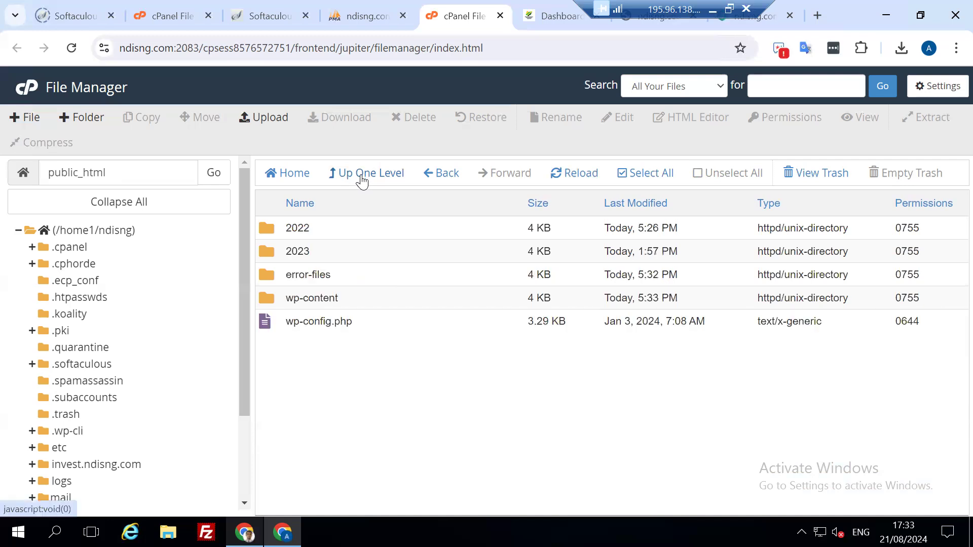
double_click(357, 279)
double_click(357, 235)
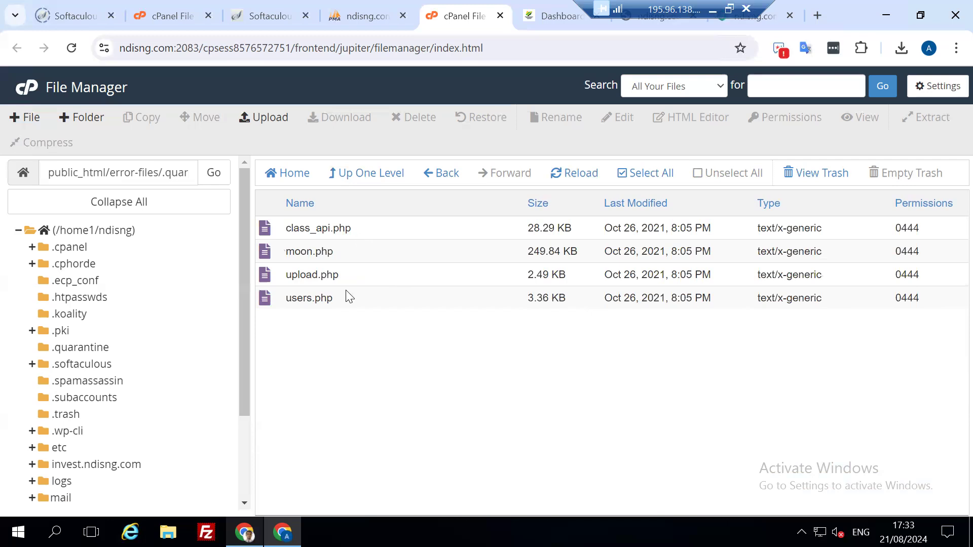
left_click(369, 279)
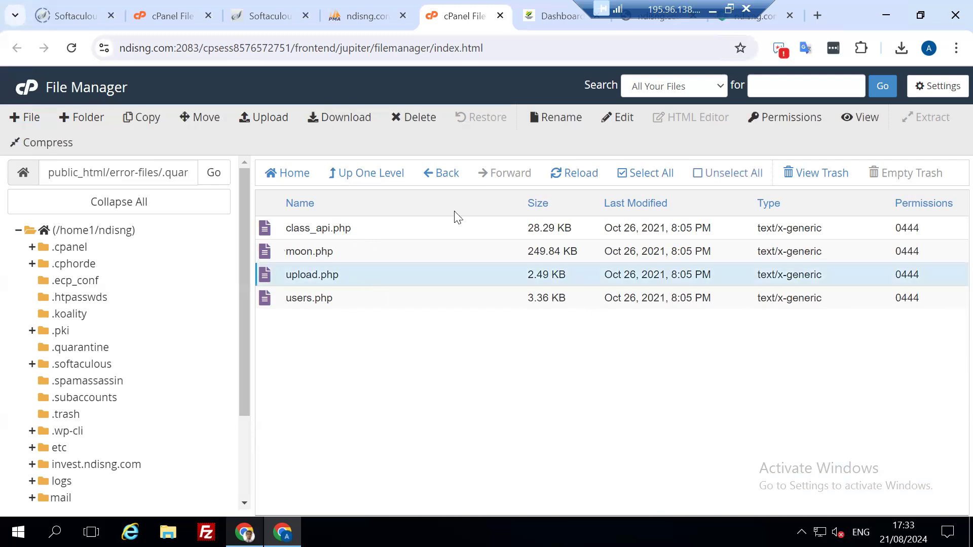
Move all the files in the .quarantine folder to the trash and return to the error-files folder
left_click(635, 173)
left_click(418, 121)
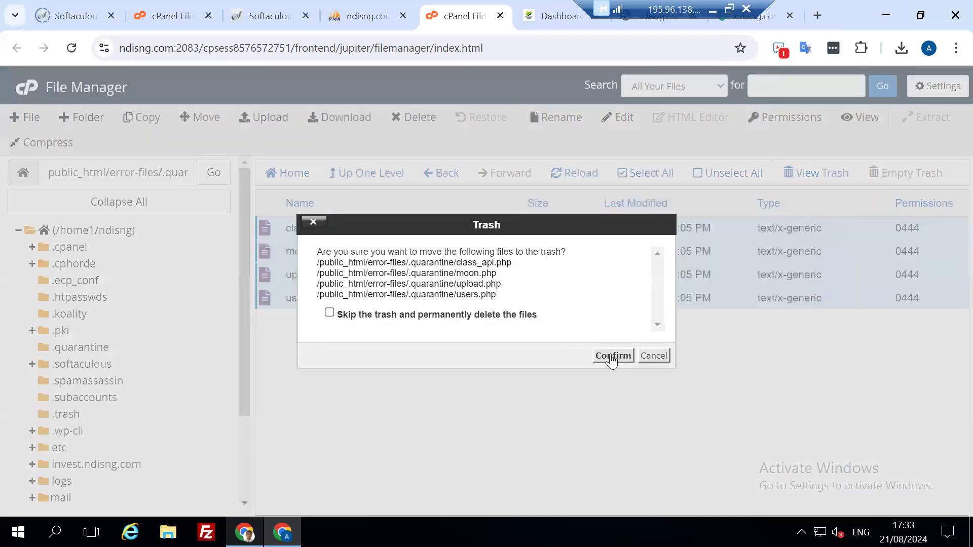
left_click(613, 356)
left_click(383, 175)
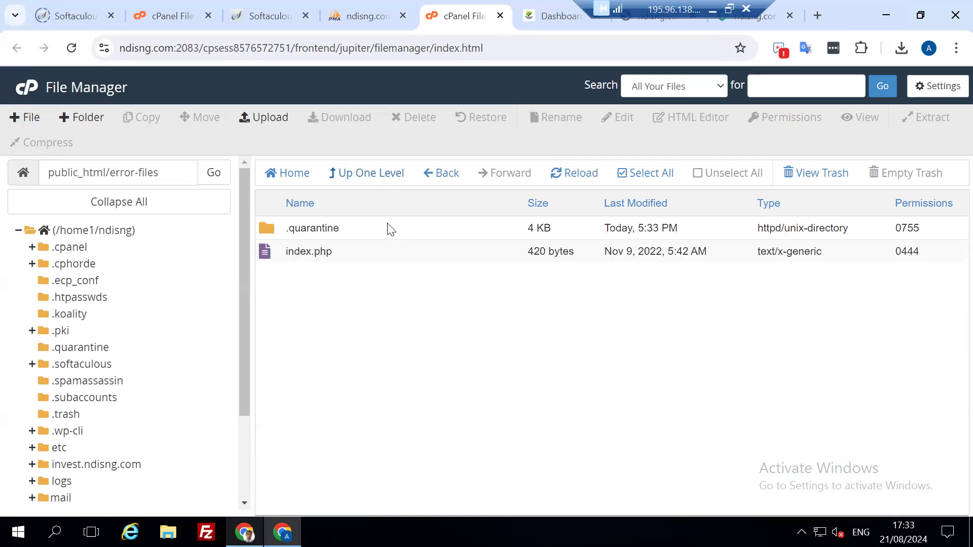
Permanently delete the .quarantine folder and index.php from error-files, skipping the trash, and return to public_html
left_click(643, 175)
left_click(419, 119)
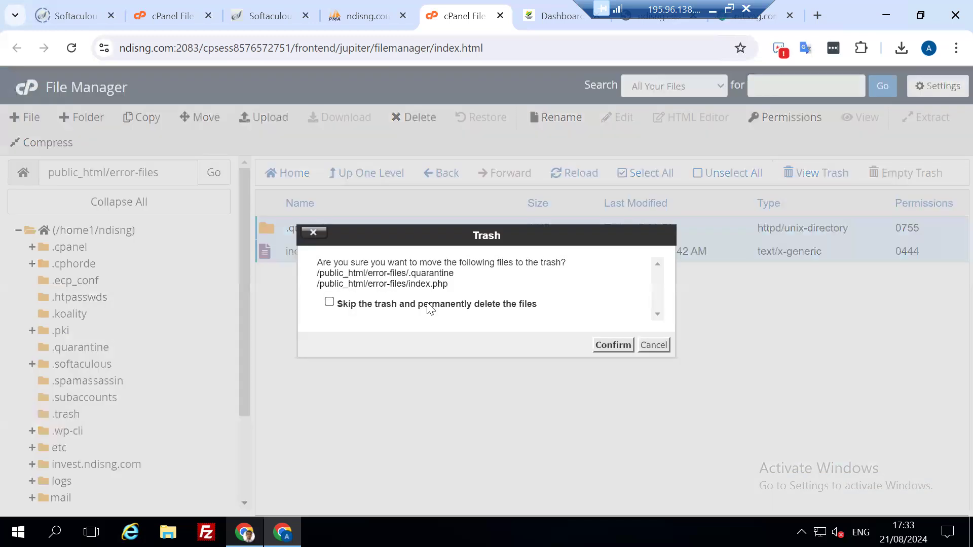
left_click(429, 306)
left_click(623, 345)
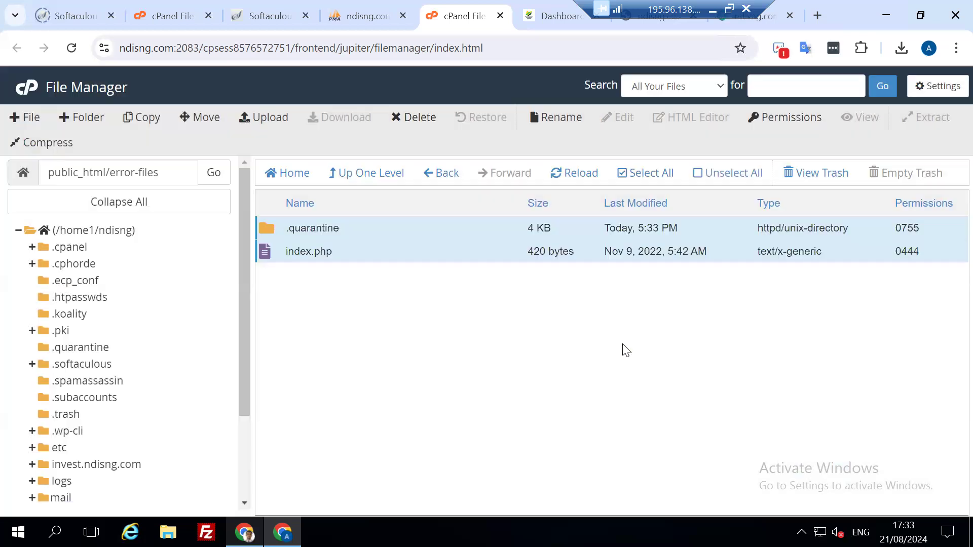
left_click(371, 175)
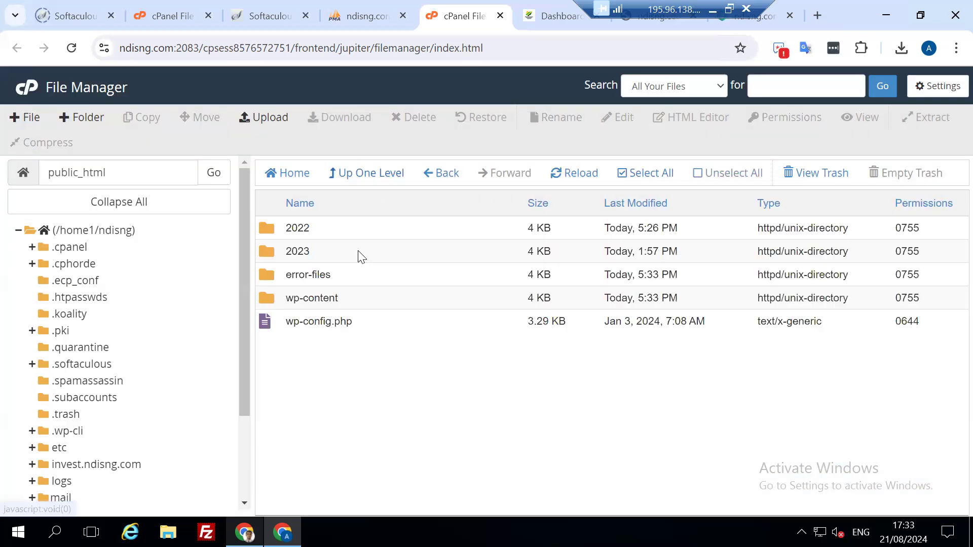
Permanently delete the error-files folder from public_html, skipping the trash, and reload the file list
left_click(346, 275)
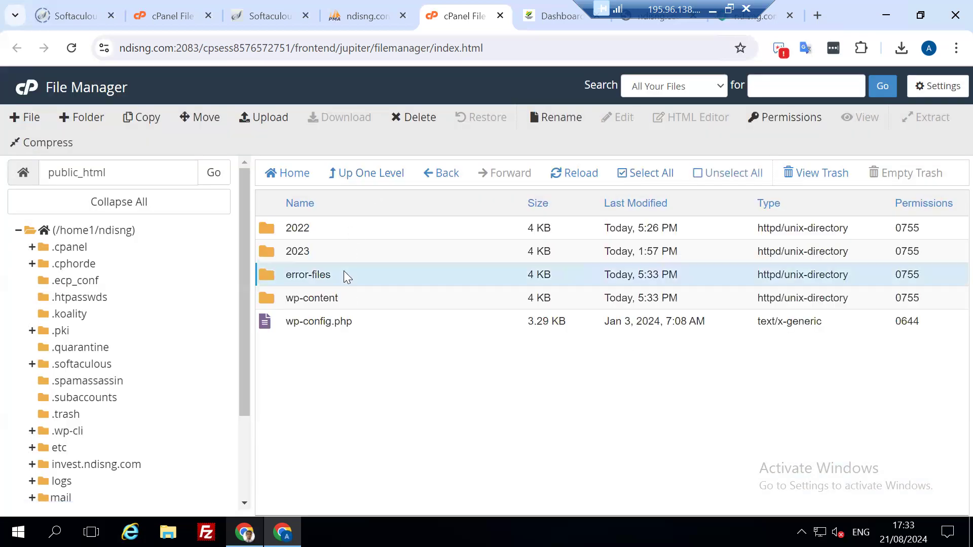
left_click(413, 117)
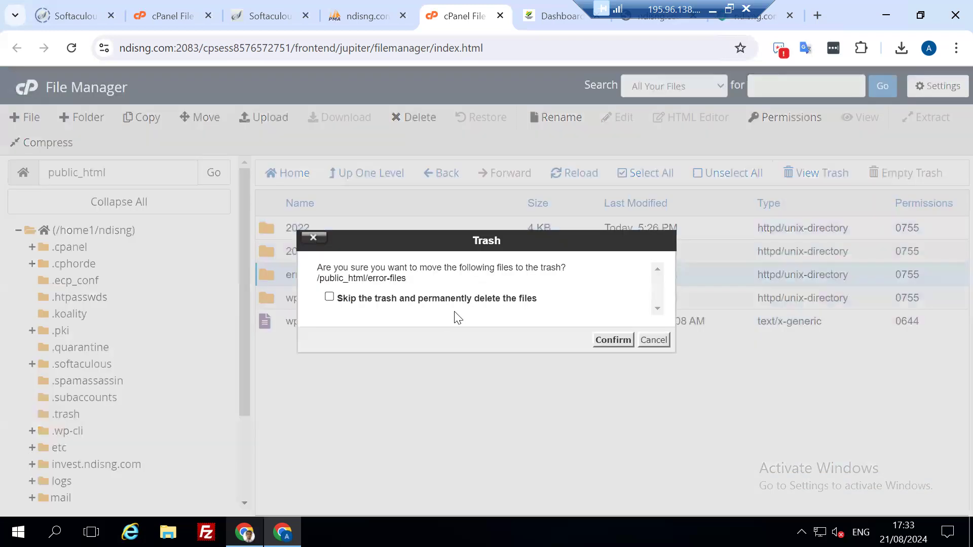
left_click(446, 304)
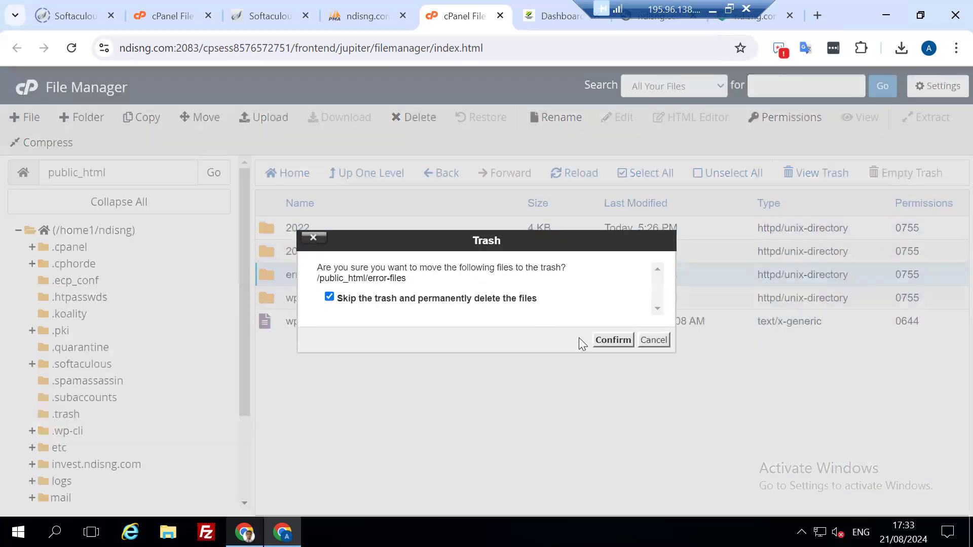
left_click(615, 337)
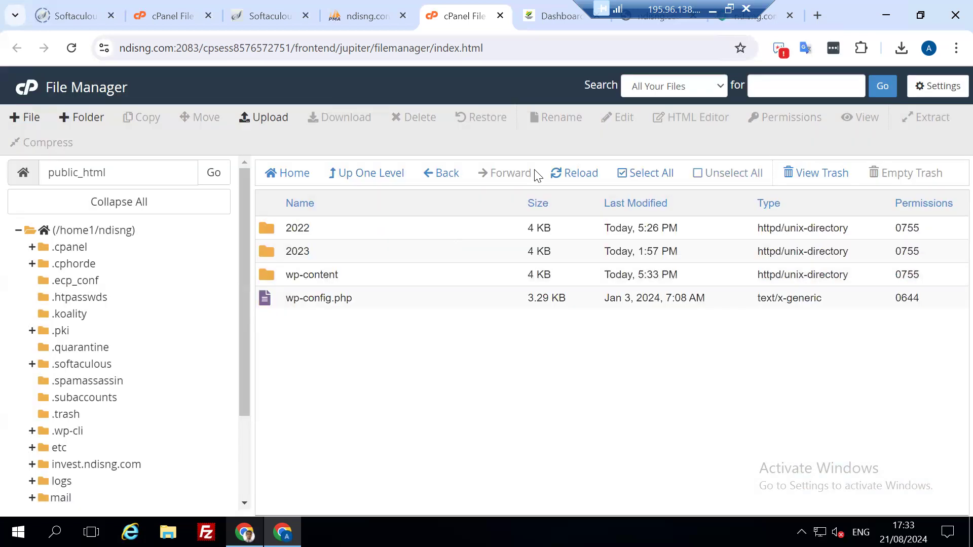
left_click(556, 178)
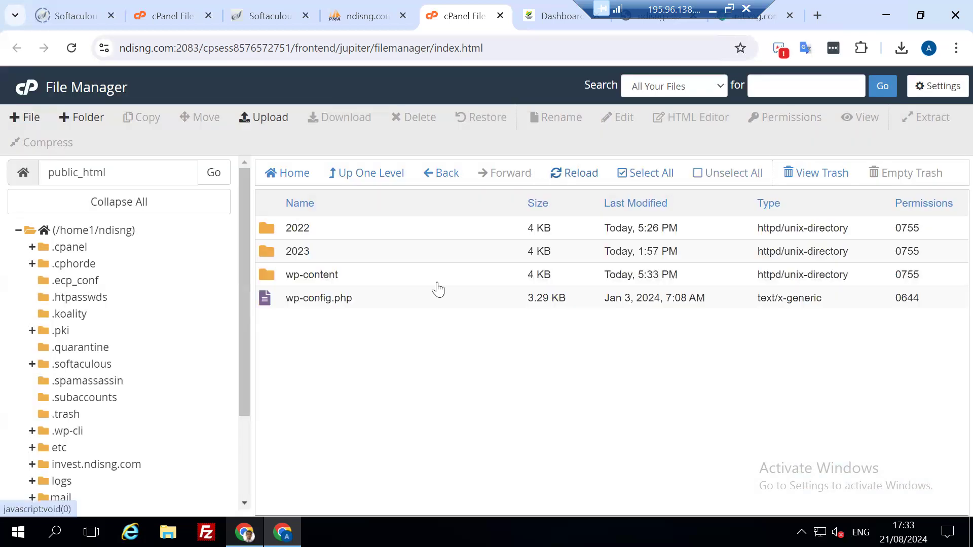
left_click(268, 118)
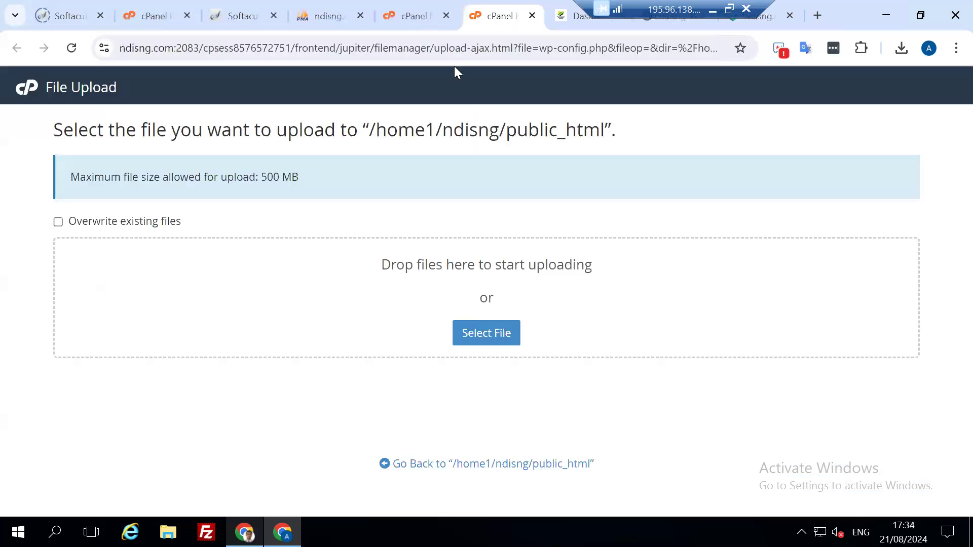
left_click(236, 16)
left_click(394, 248)
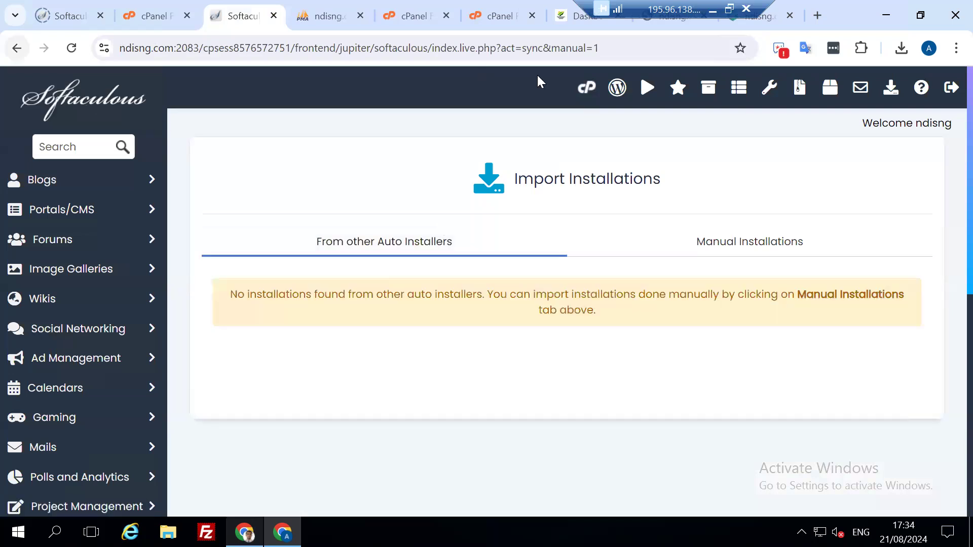
left_click(619, 90)
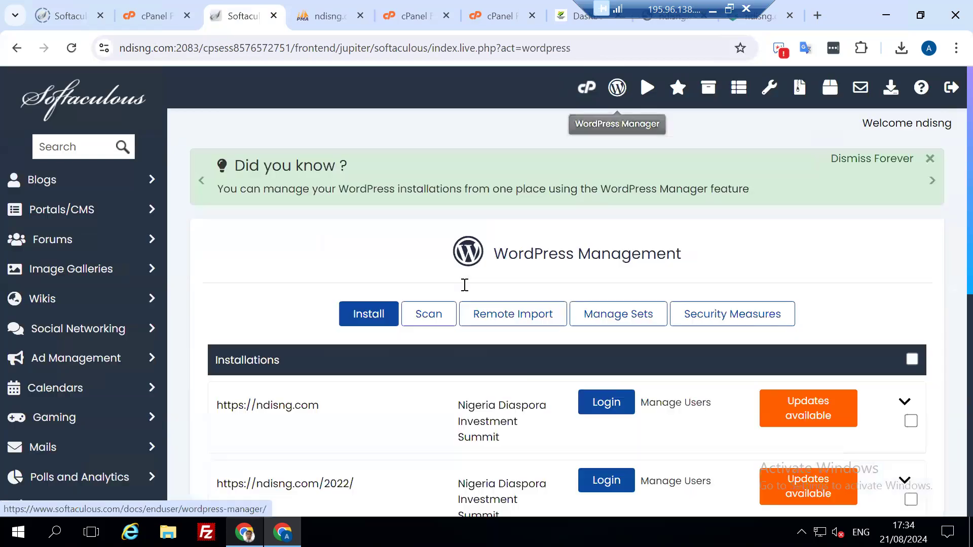
scroll(391, 413, "down", 3)
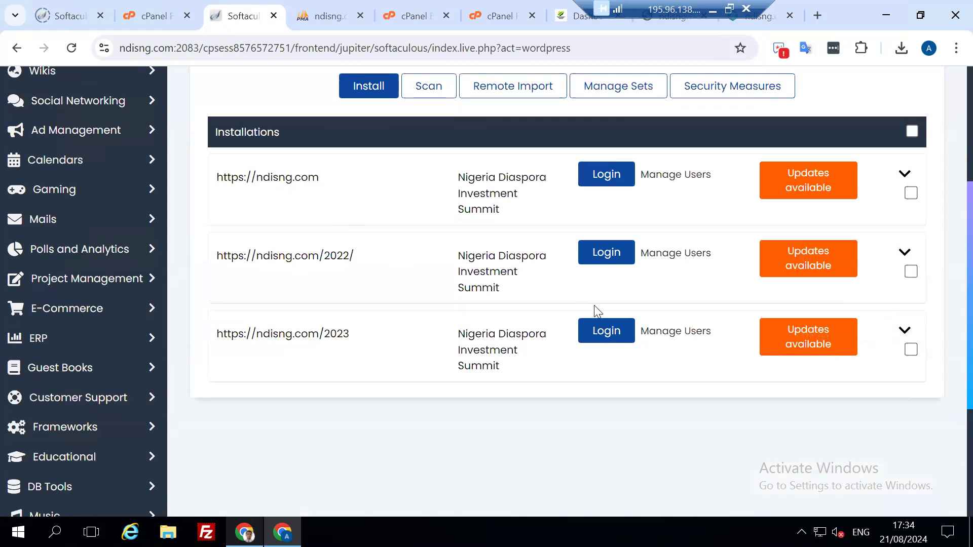
left_click(903, 175)
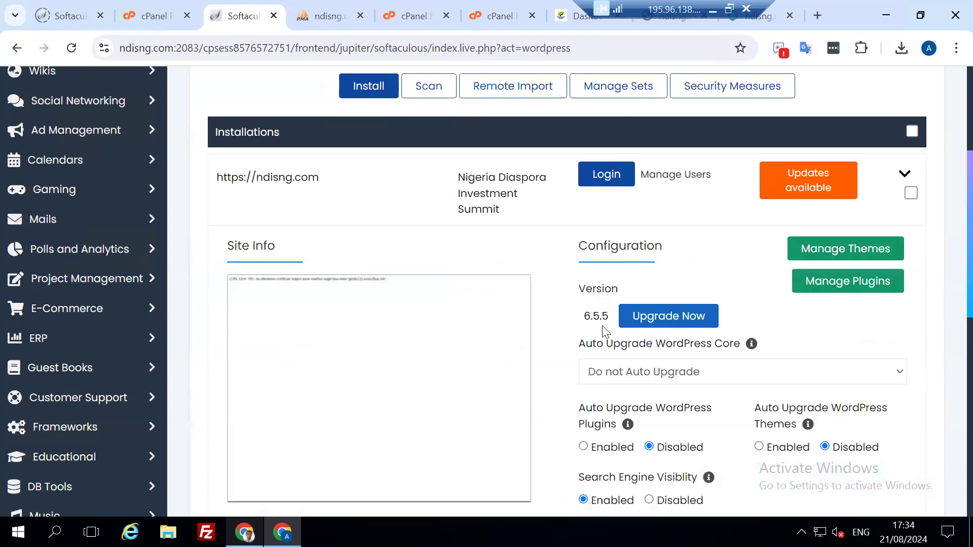
Upload wordpress-6.6.1.zip from the desktop's Security plugin folder to public_html
left_click(508, 18)
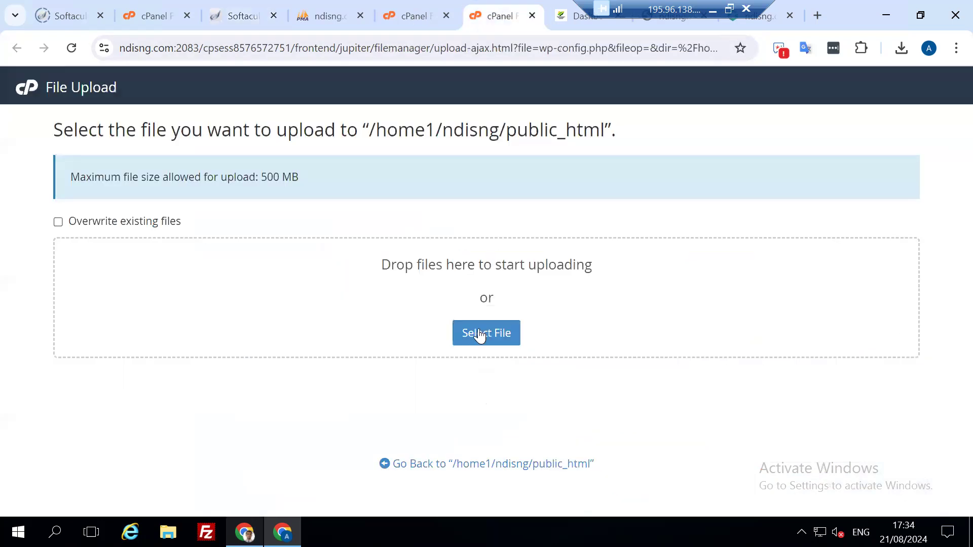
left_click(480, 336)
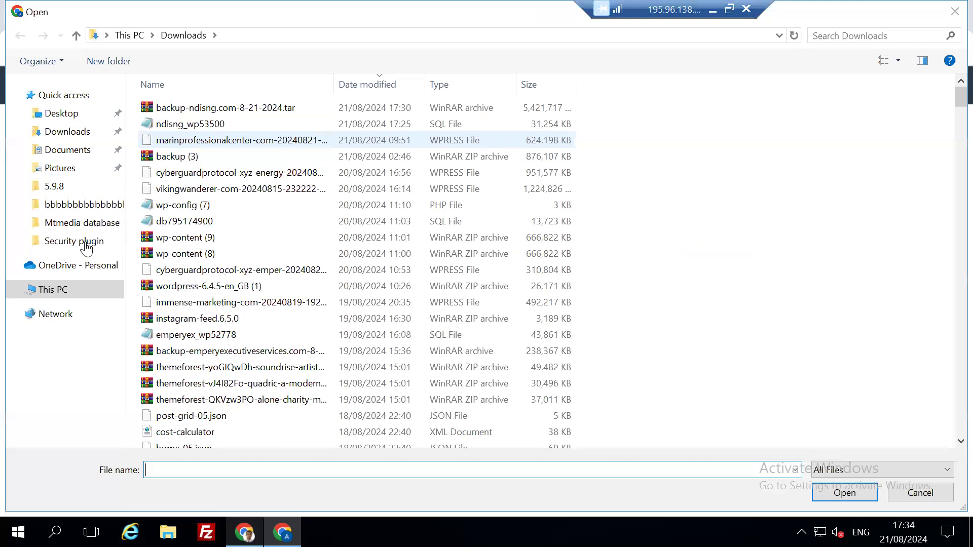
left_click(86, 246)
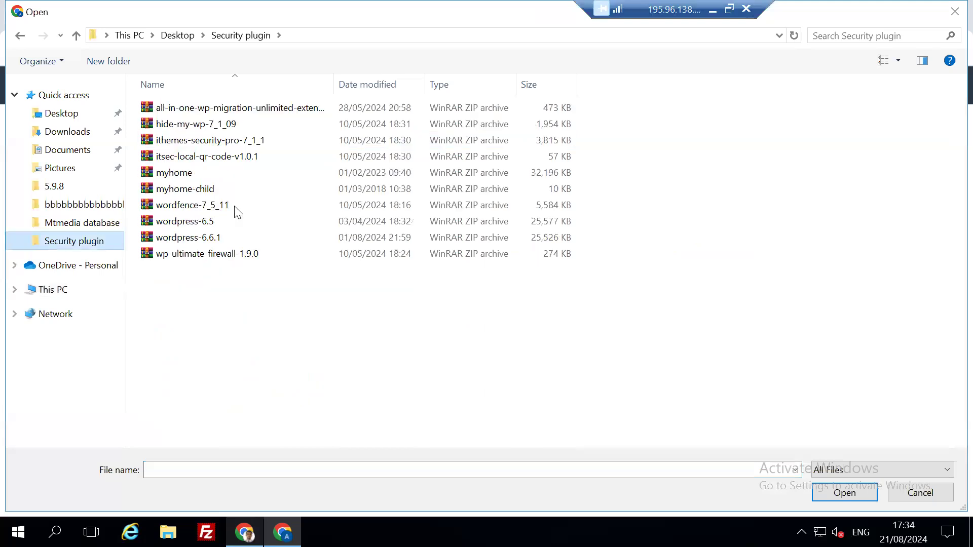
double_click(214, 238)
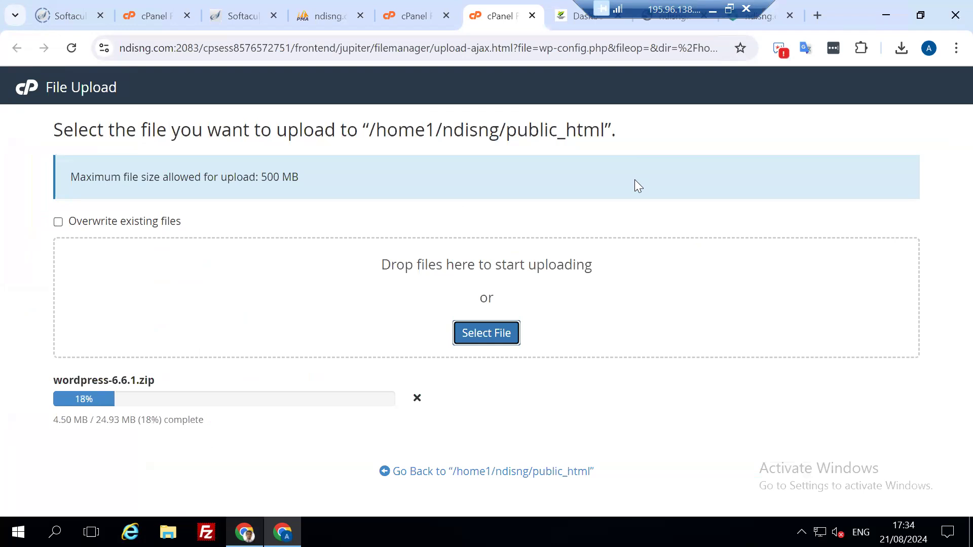
Look up the current WordPress release on the wordpress.org download page in a new tab, and close that tab
left_click(818, 15)
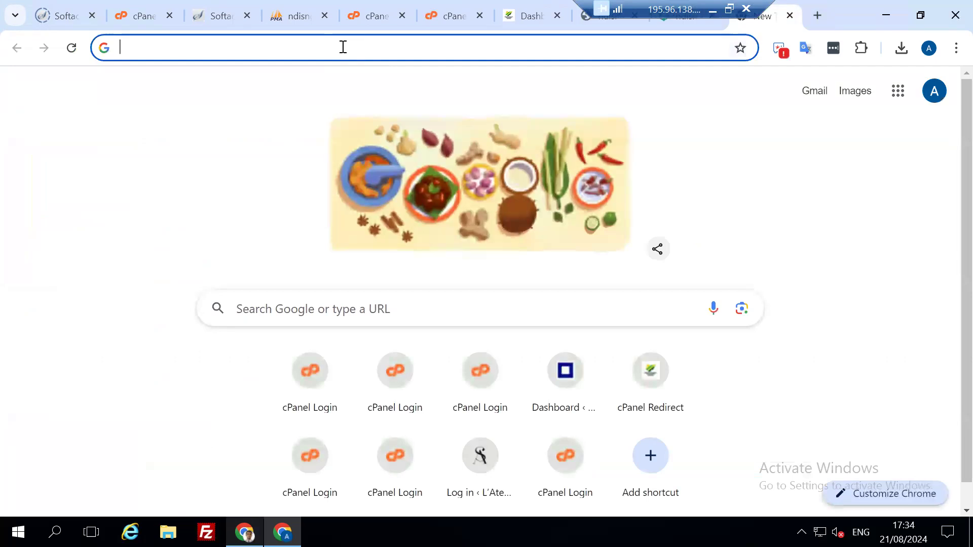
left_click(343, 47)
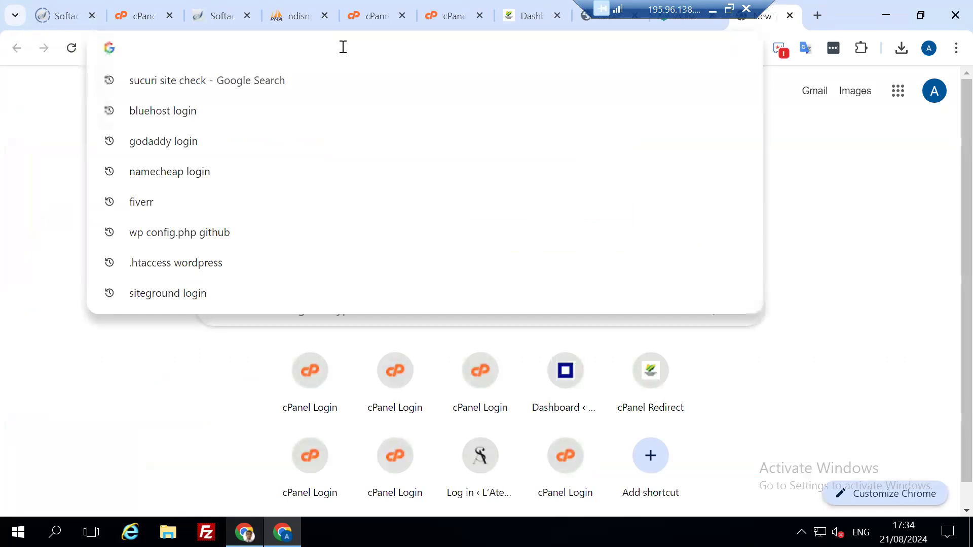
type("wordpress")
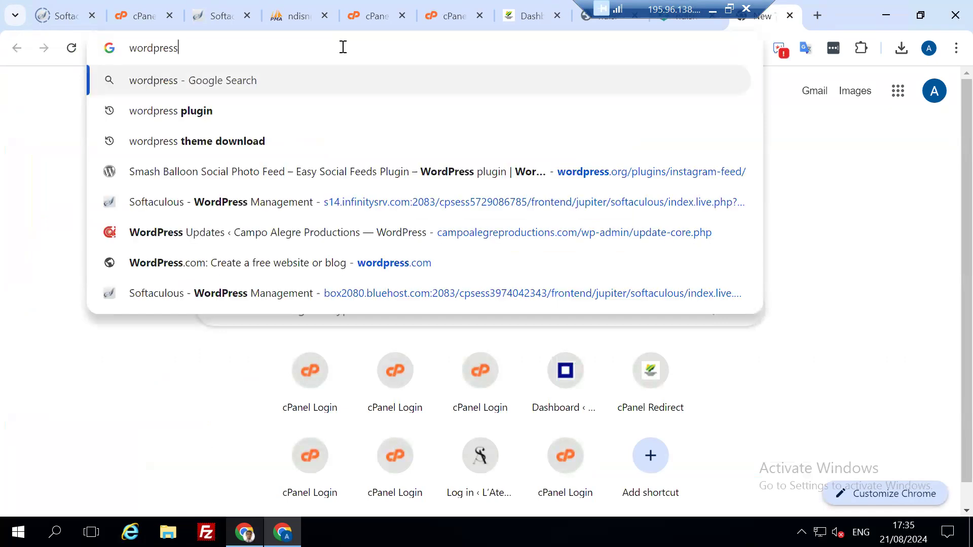
type(".org")
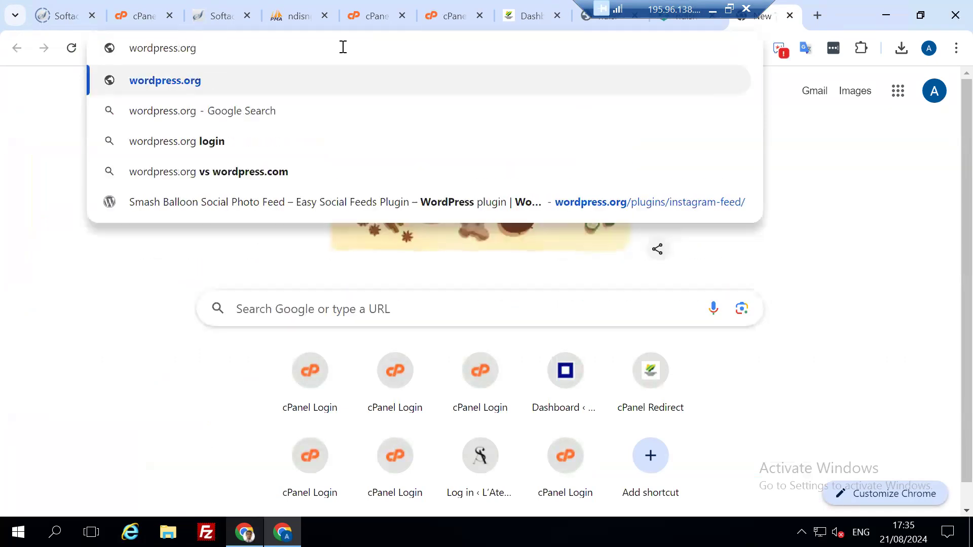
key("Return")
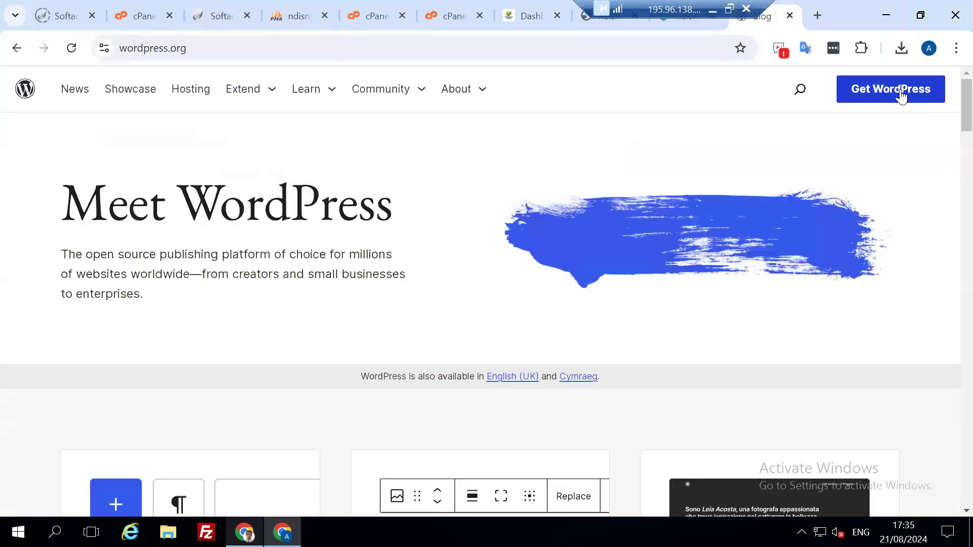
left_click(901, 96)
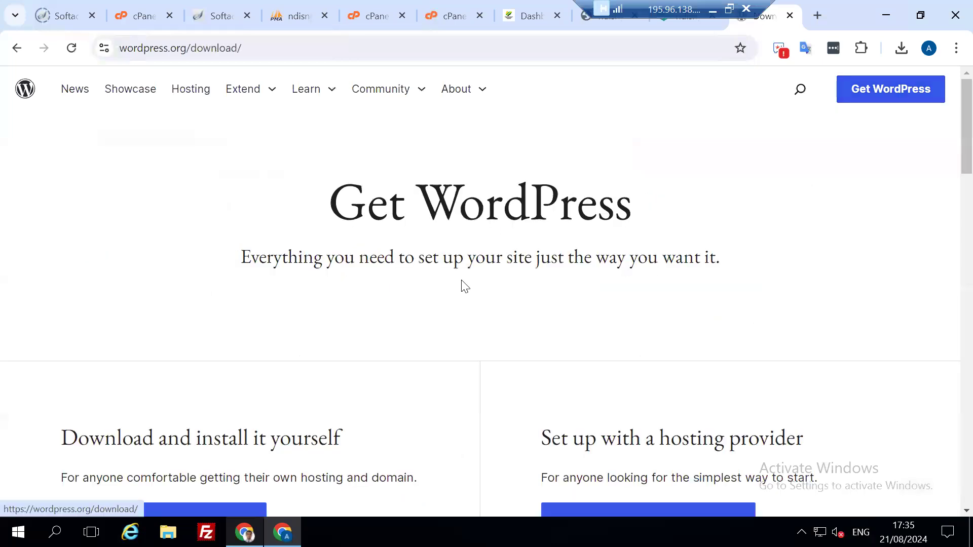
scroll(256, 352, "down", 3)
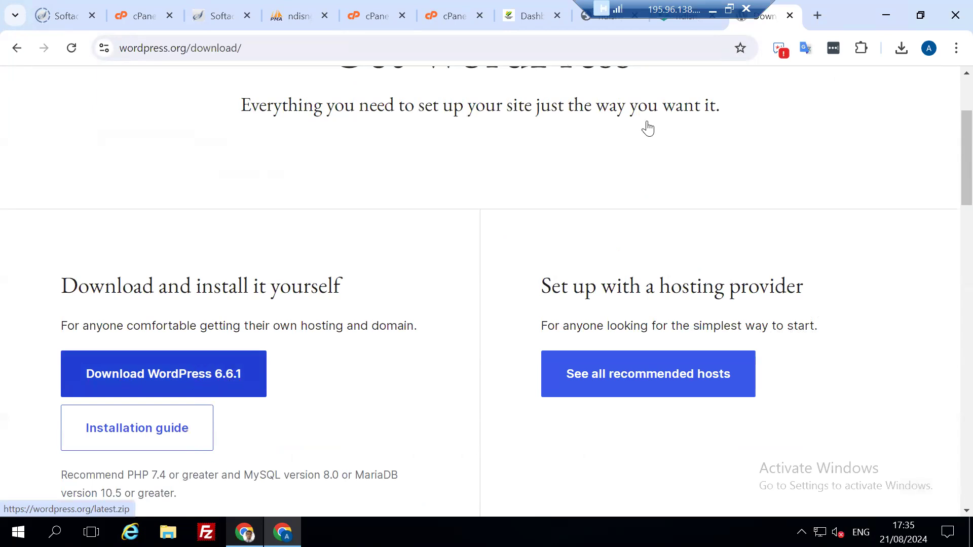
left_click(791, 16)
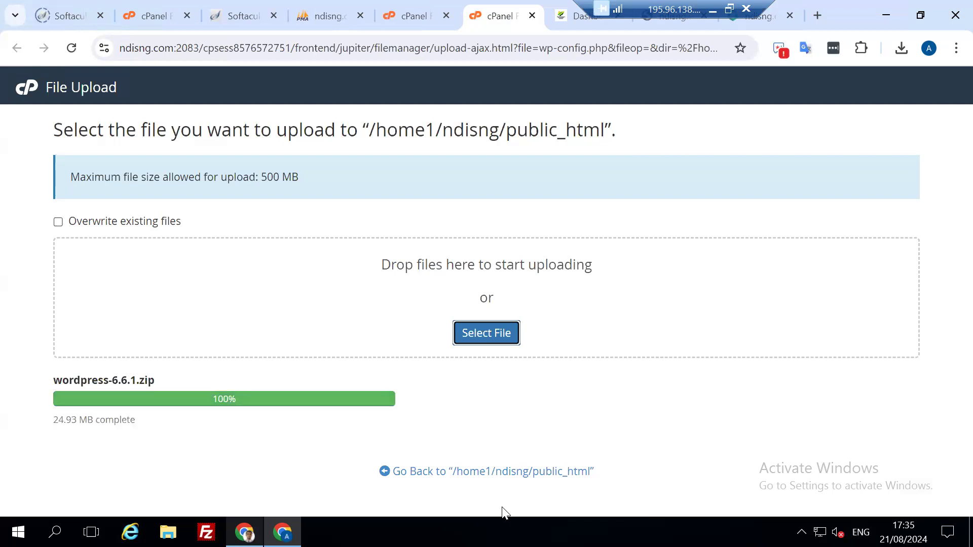
Return to public_html and extract wordpress-6.6.1.zip there, closing the extraction results
left_click(504, 473)
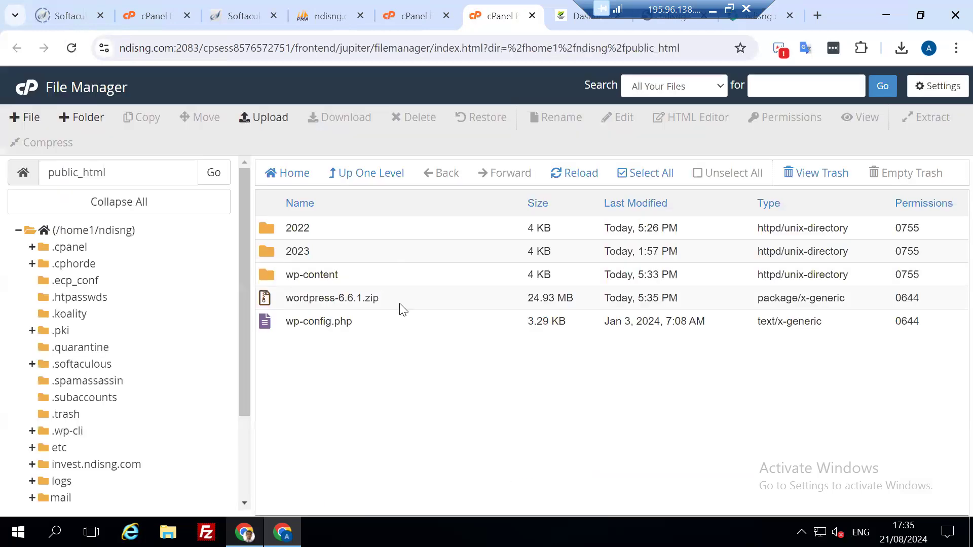
right_click(400, 303)
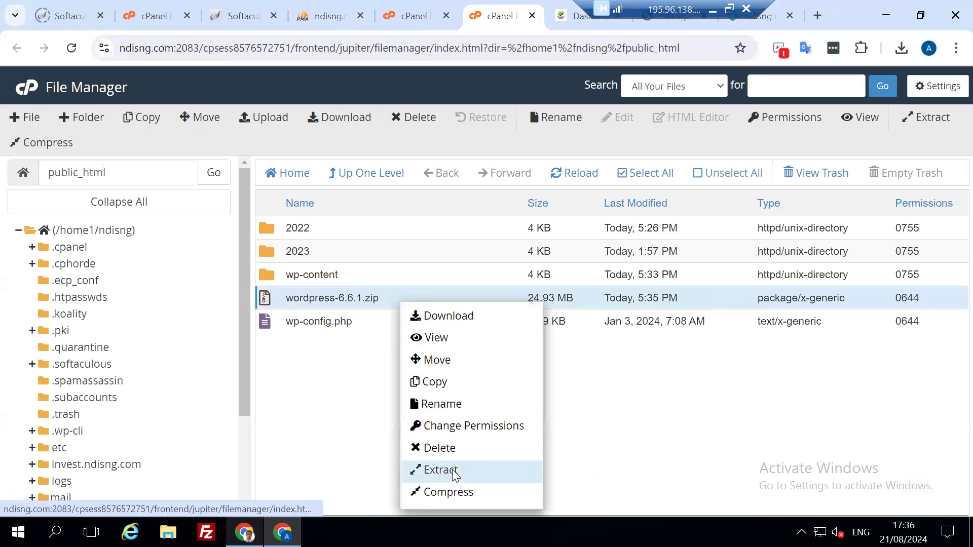
left_click(441, 470)
left_click(603, 369)
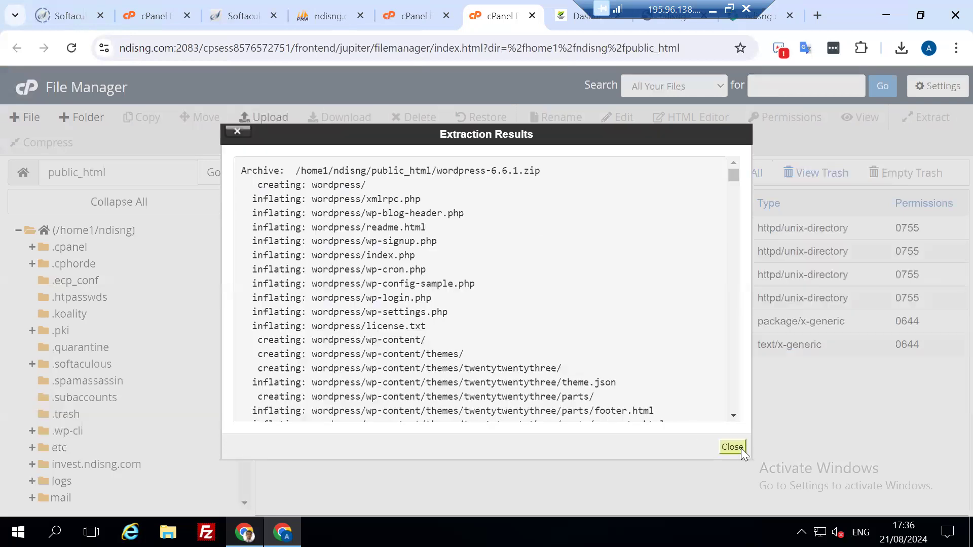
left_click(740, 449)
Delete wp-content from the extracted wordpress folder and move all its remaining files and folders to /public_html/
double_click(340, 277)
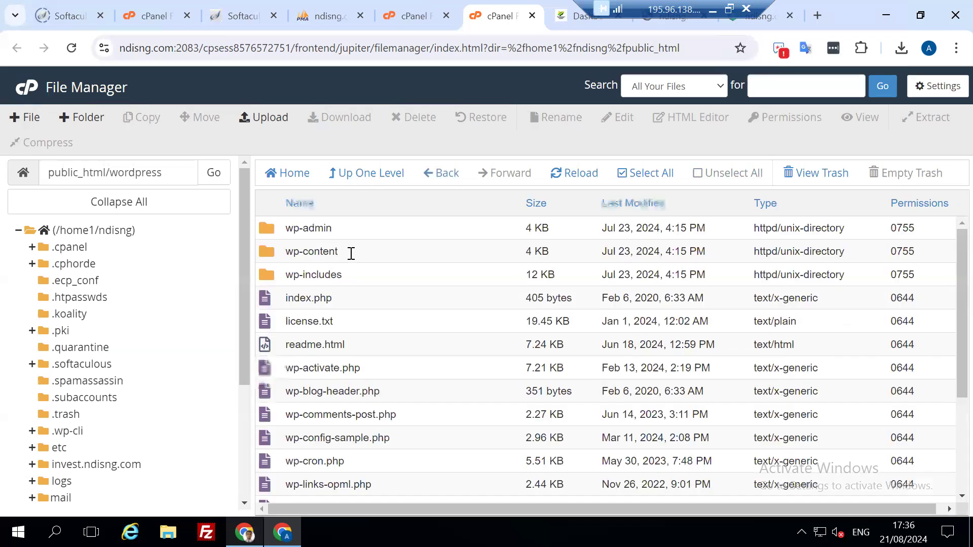
left_click(355, 258)
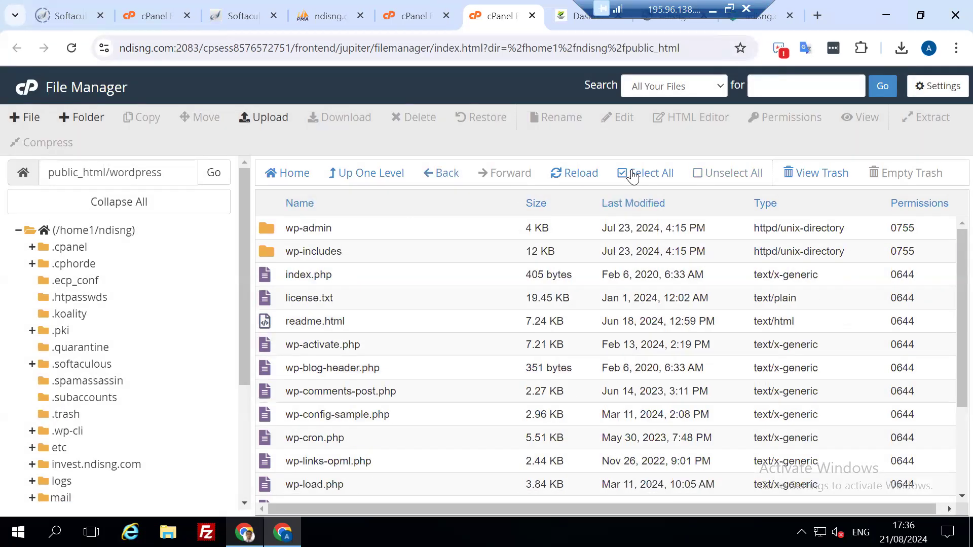
left_click(623, 175)
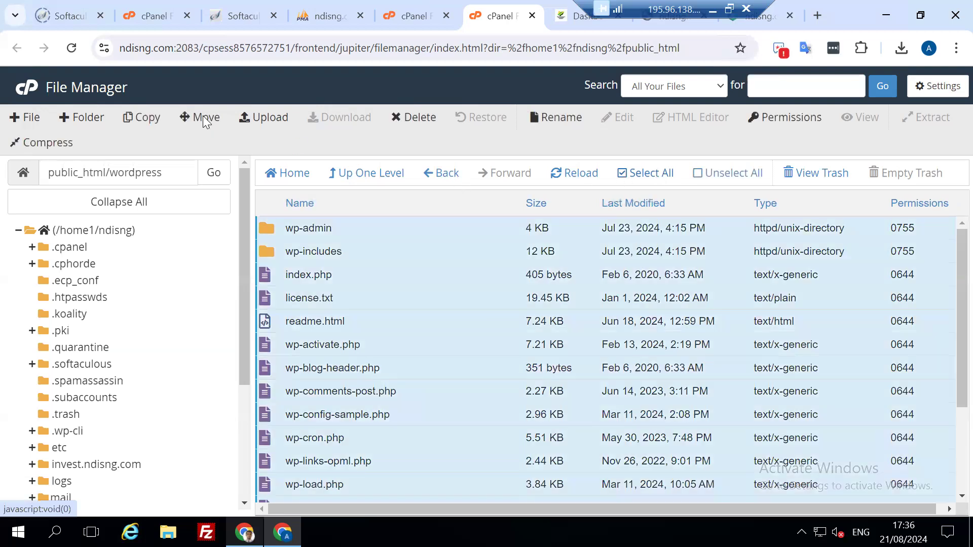
left_click(205, 120)
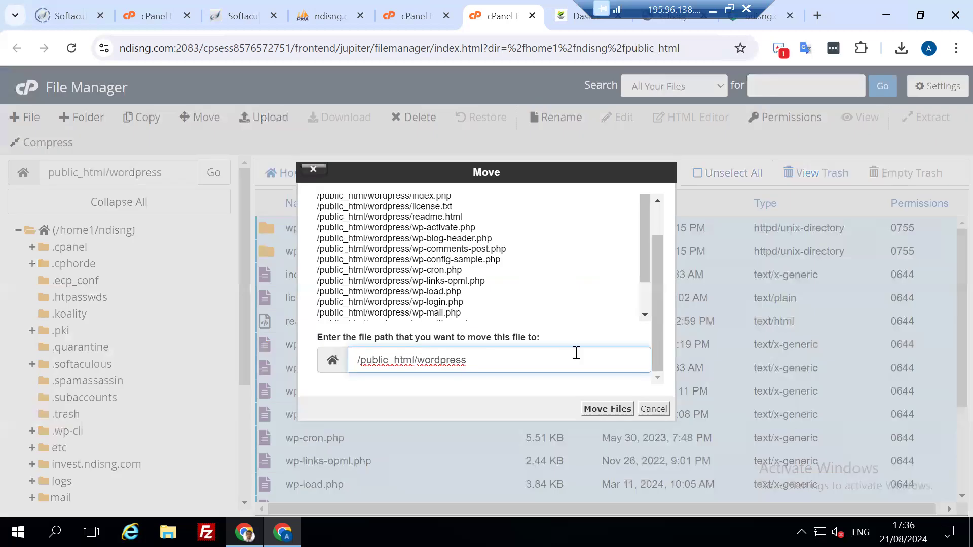
key("ctrl+BackSpace")
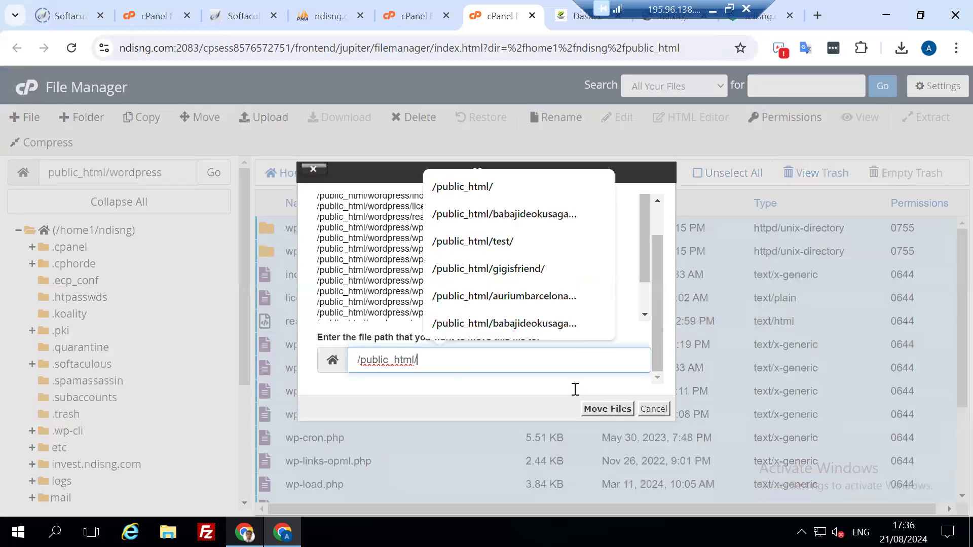
left_click(596, 408)
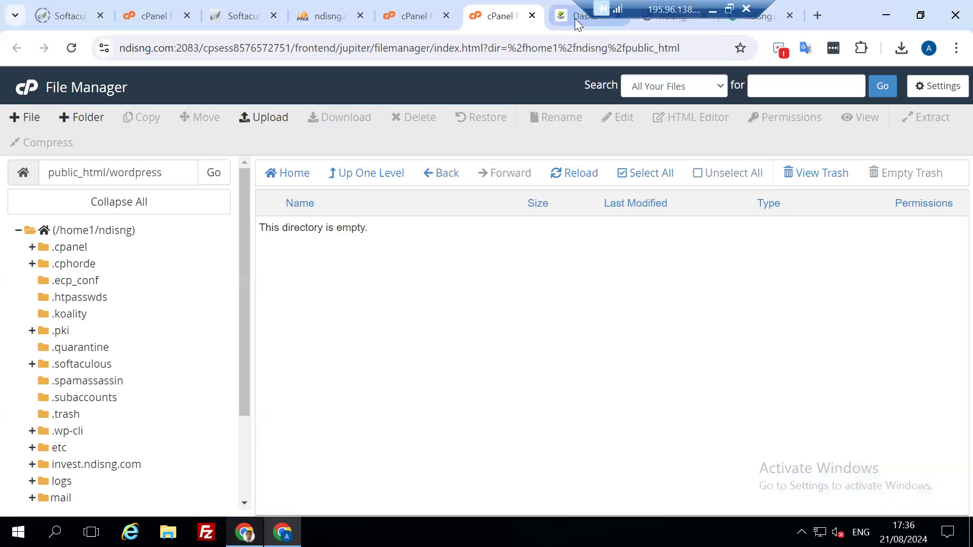
Reload the ndisng.com/wp-admin page and read the message it displays
left_click(575, 18)
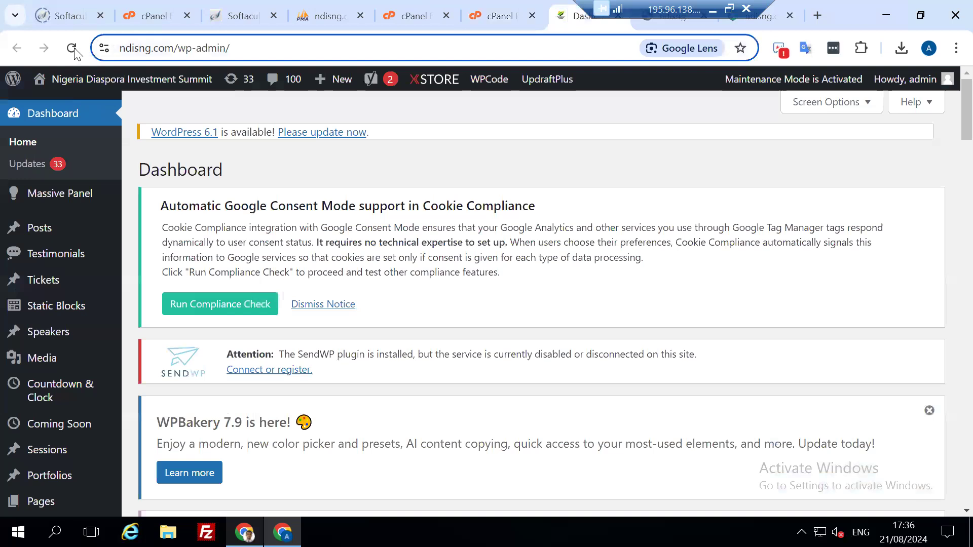
left_click(73, 48)
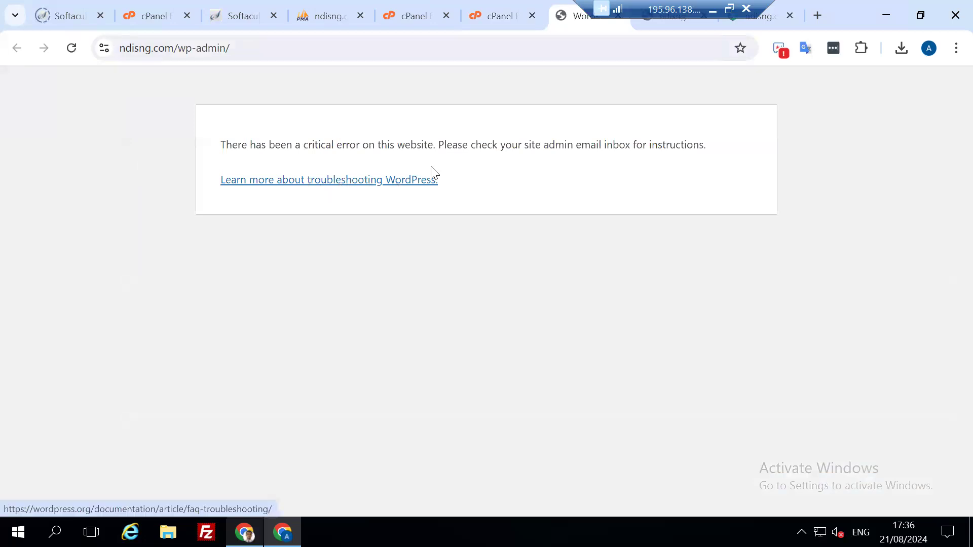
left_click_drag(219, 146, 714, 150)
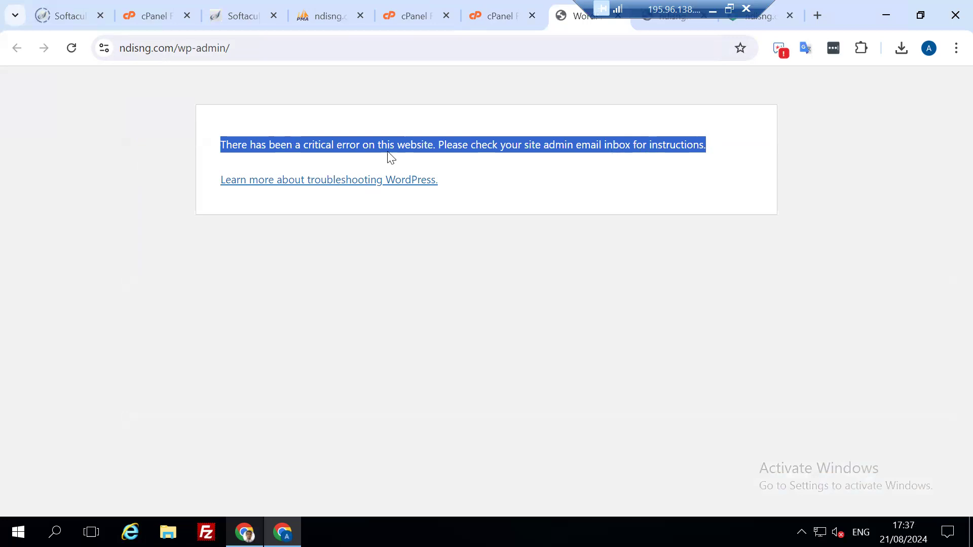
left_click(236, 143)
left_click_drag(224, 145, 707, 147)
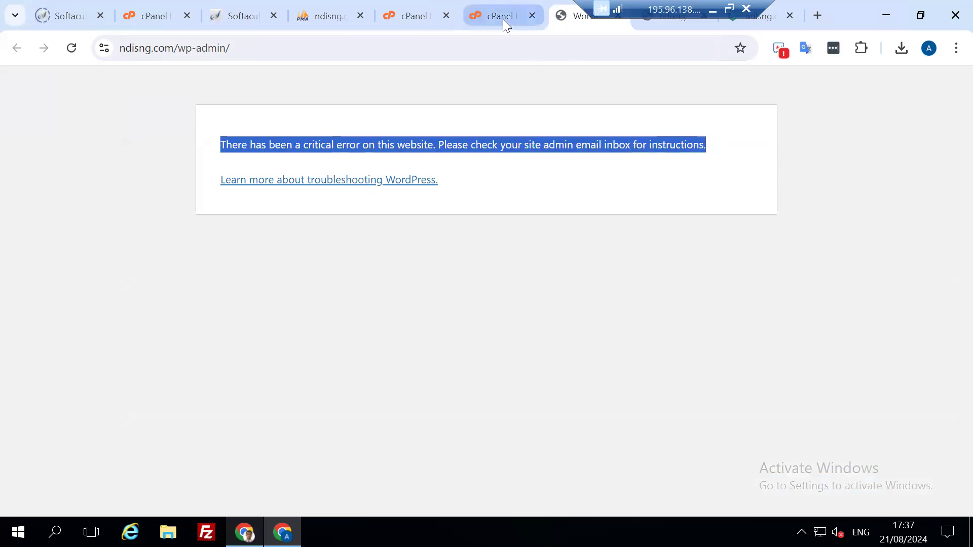
In public_html, permanently delete everything except the 2022, 2023 and wp-content folders and wp-config.php, skipping the trash
mouse_move(502, 19)
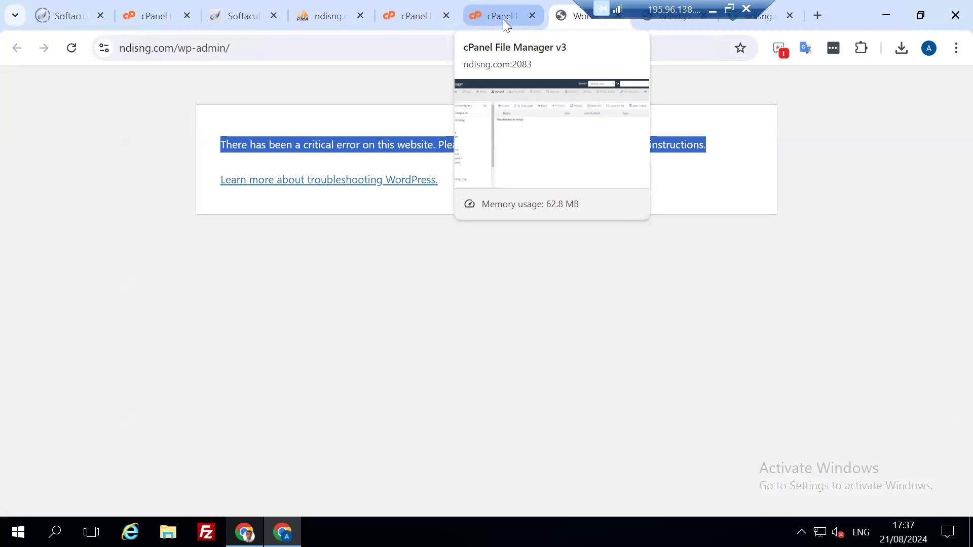
left_click(503, 19)
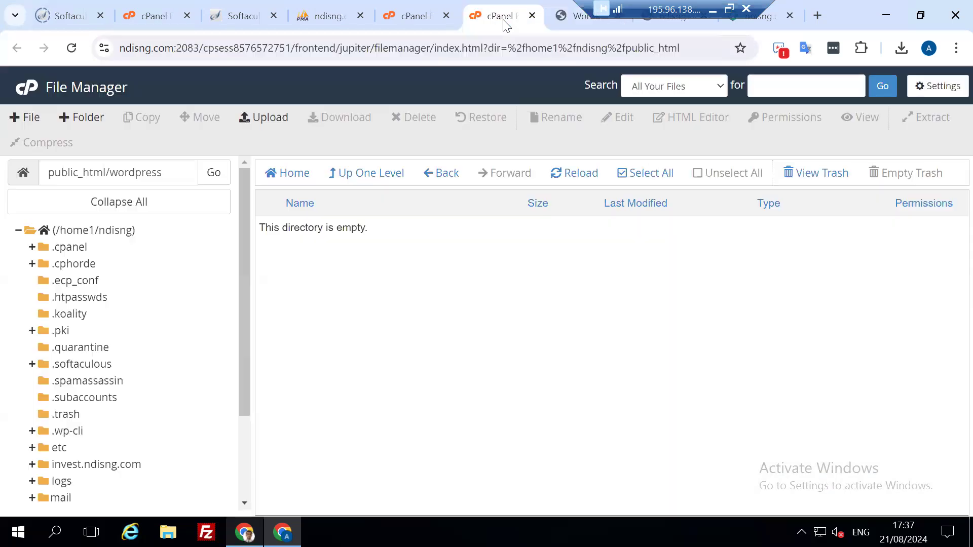
left_click(375, 174)
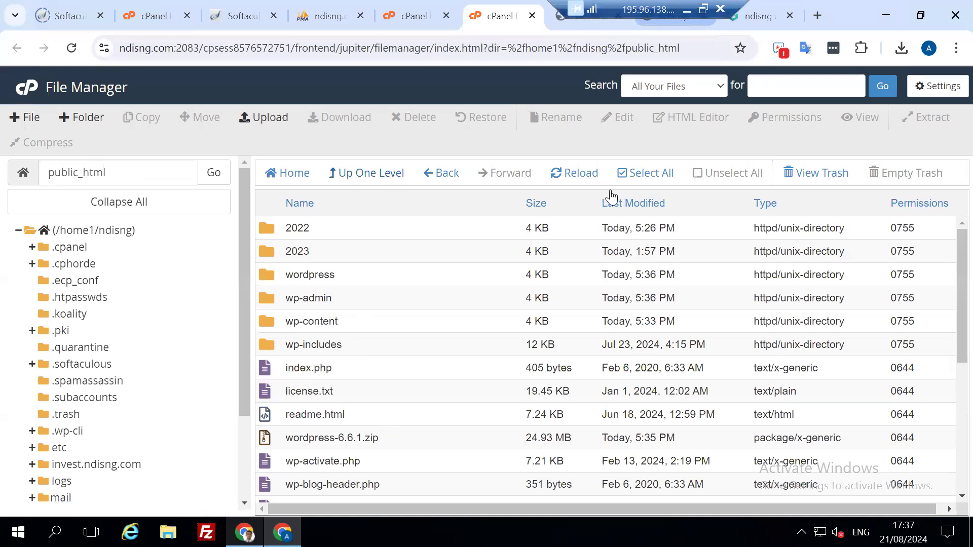
left_click(659, 177)
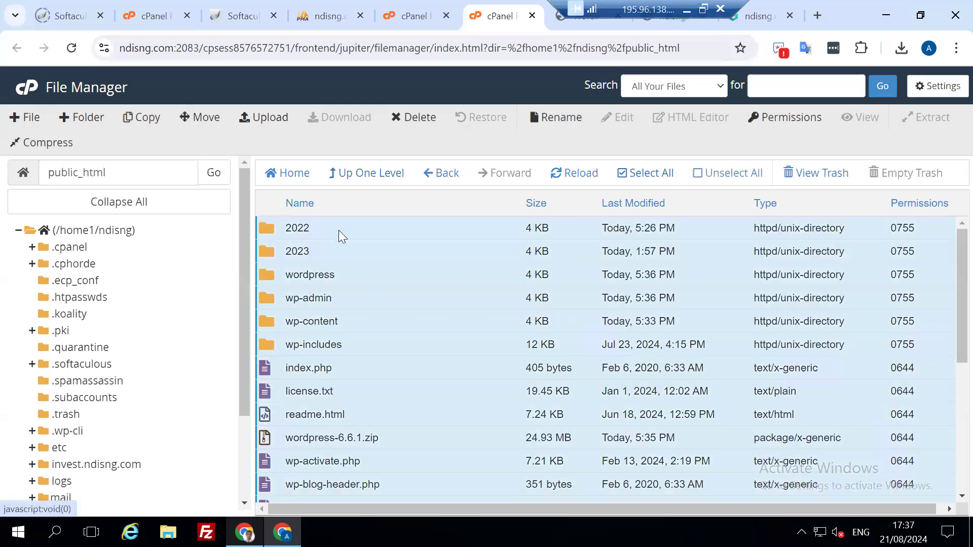
left_click(324, 232, "ctrl")
left_click(323, 253, "ctrl")
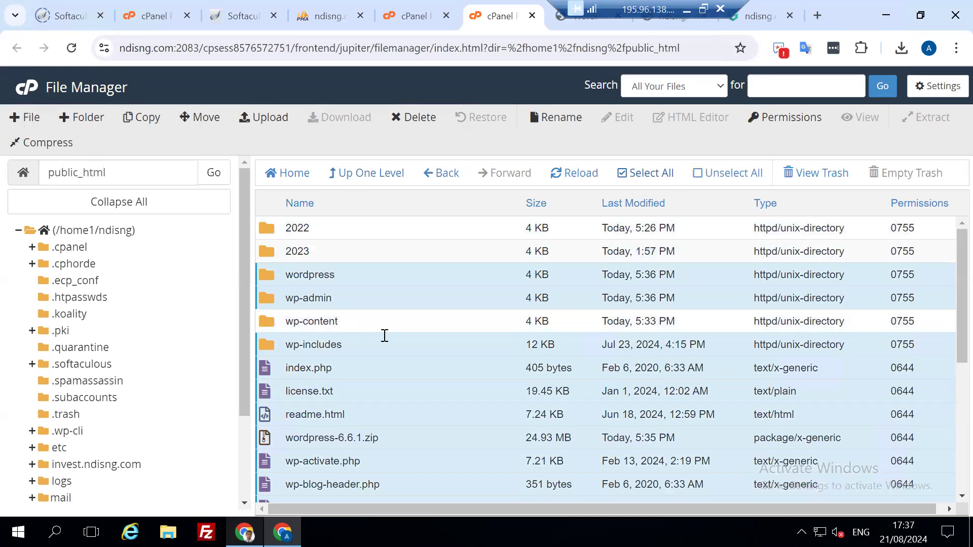
scroll(364, 401, "down", 5)
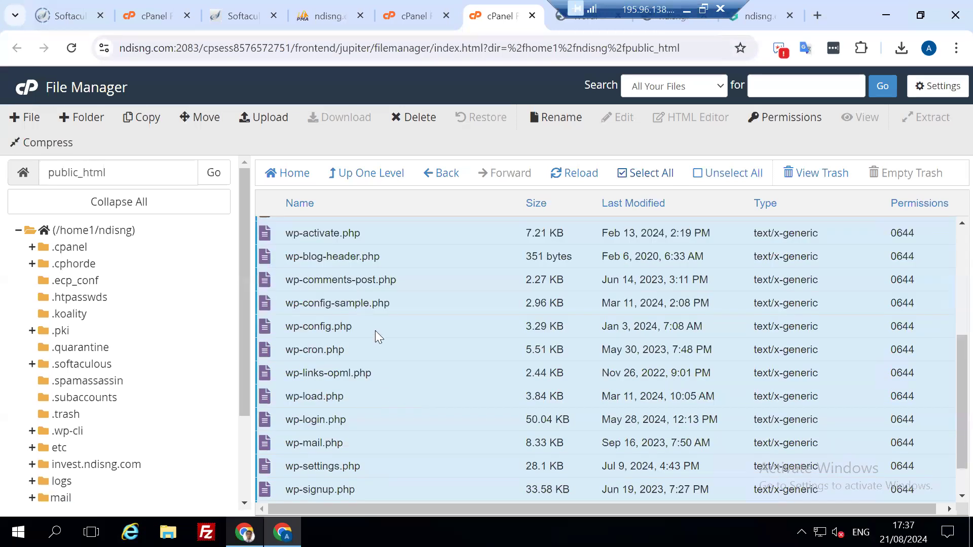
scroll(401, 371, "up", 3)
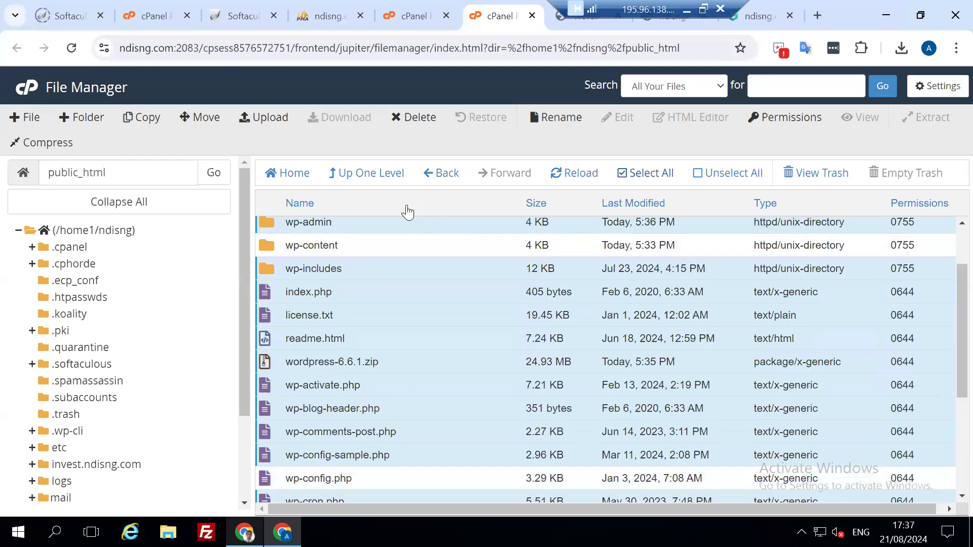
scroll(432, 259, "up", 3)
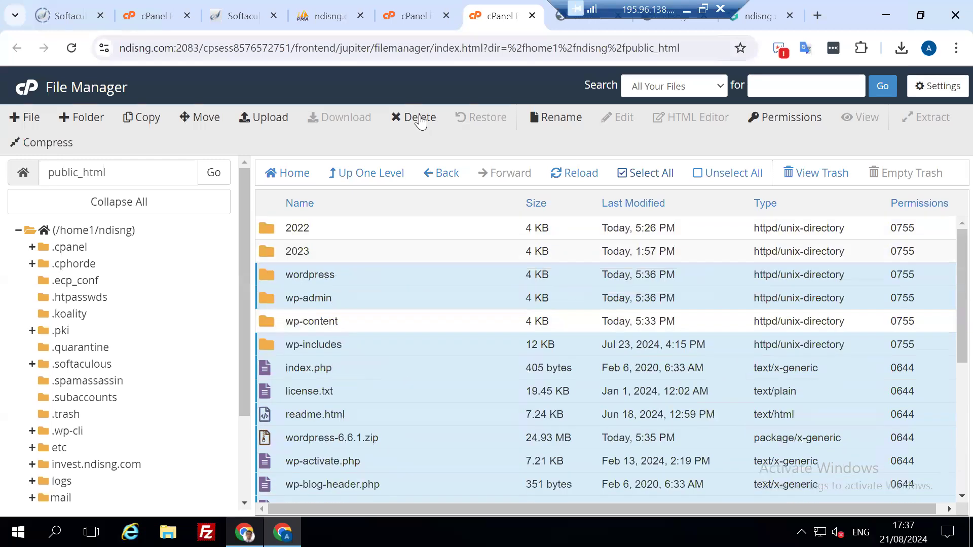
key("Delete")
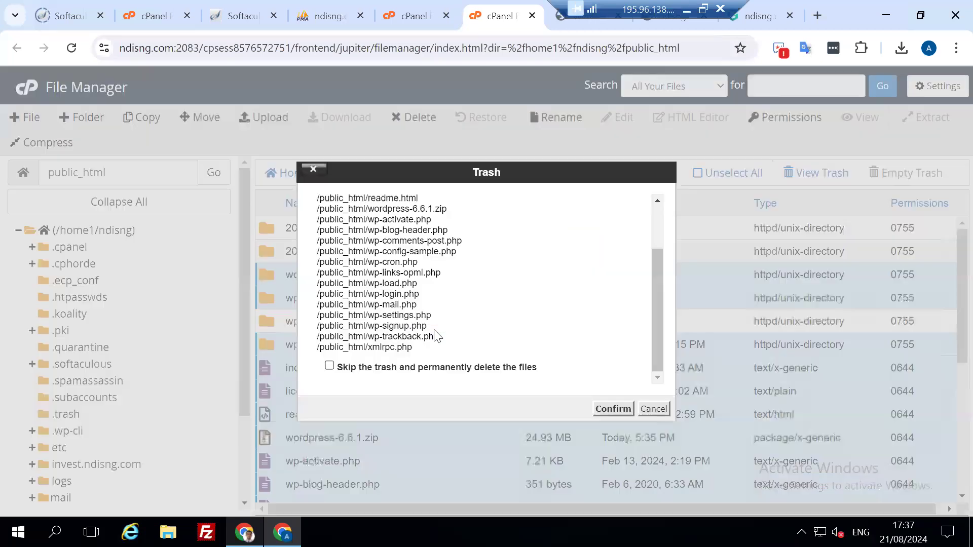
left_click(442, 370)
left_click(614, 409)
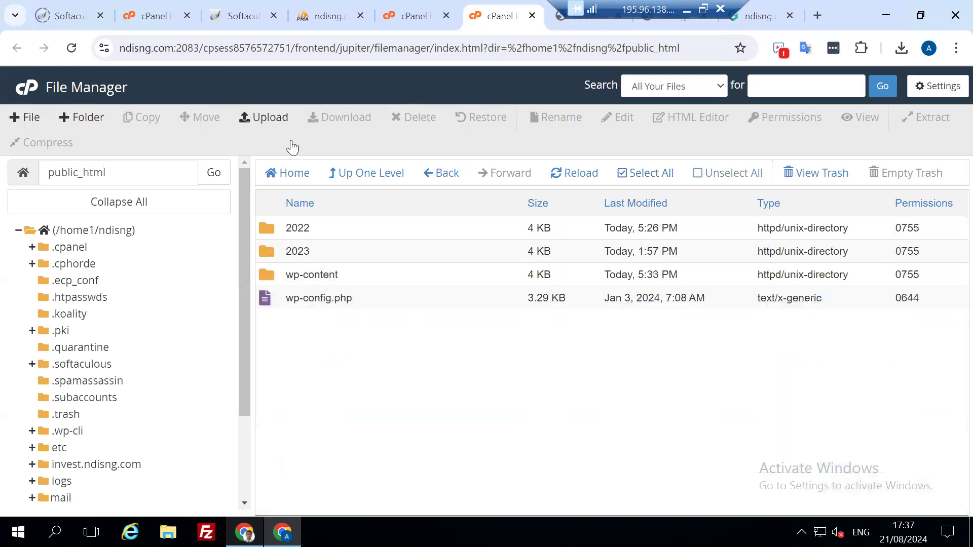
Upload wordpress-6.5.zip to public_html
left_click(271, 121)
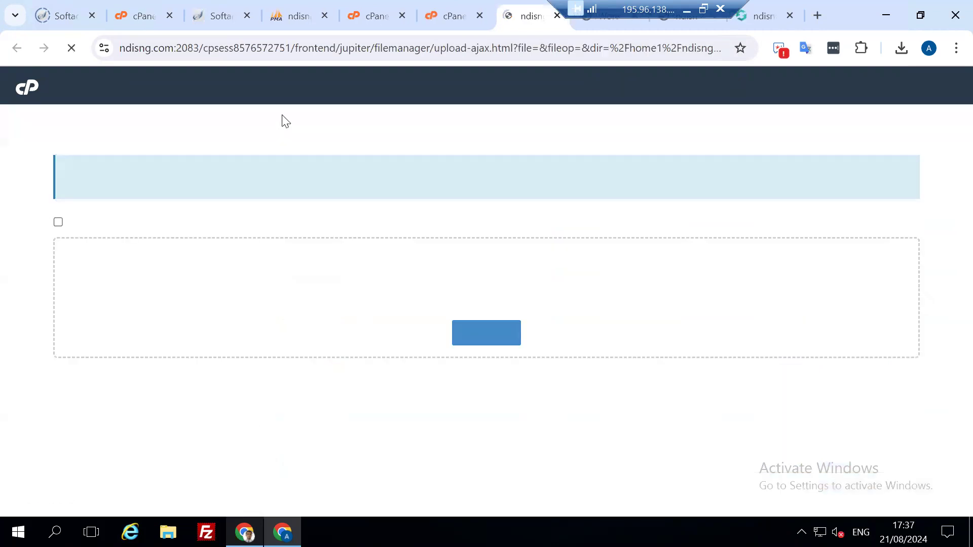
left_click(483, 335)
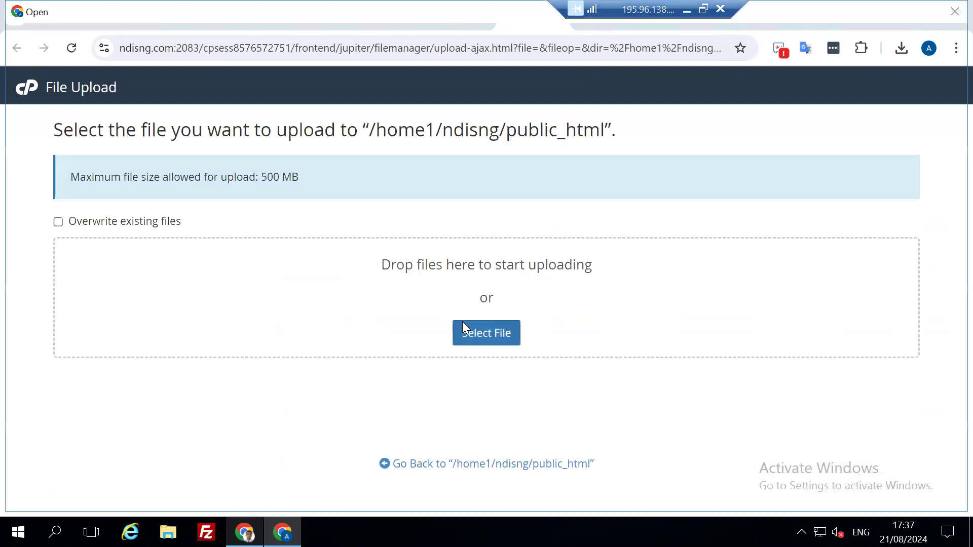
left_click(223, 223)
double_click(223, 223)
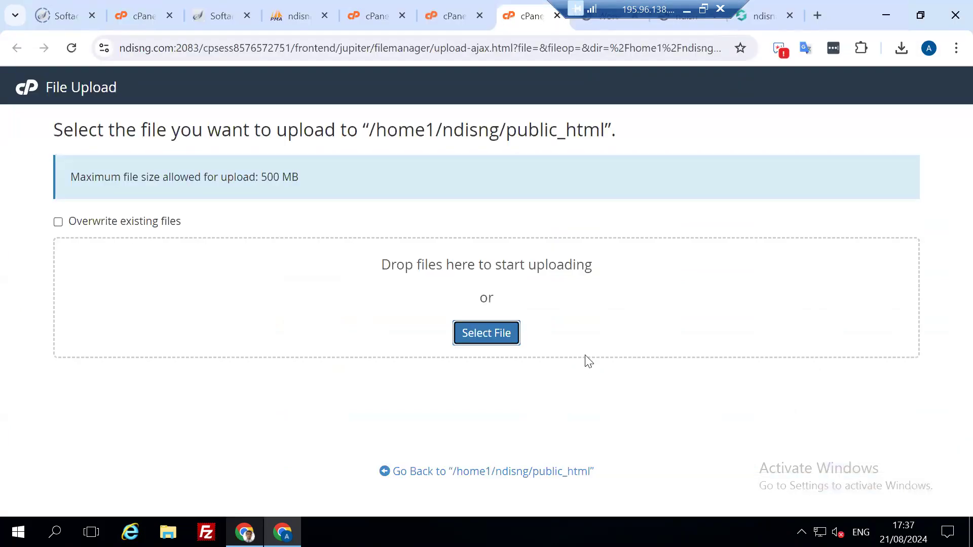
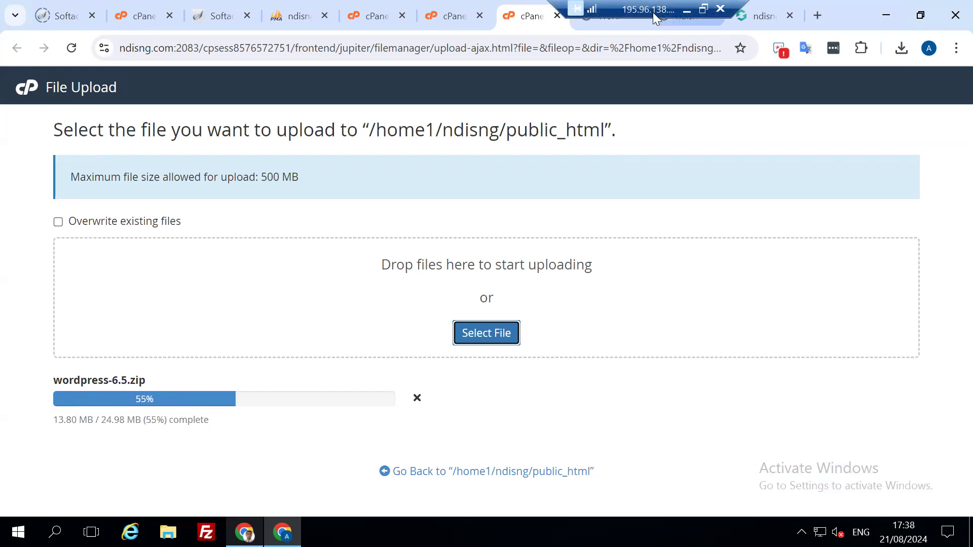
left_click_drag(651, 11, 180, 22)
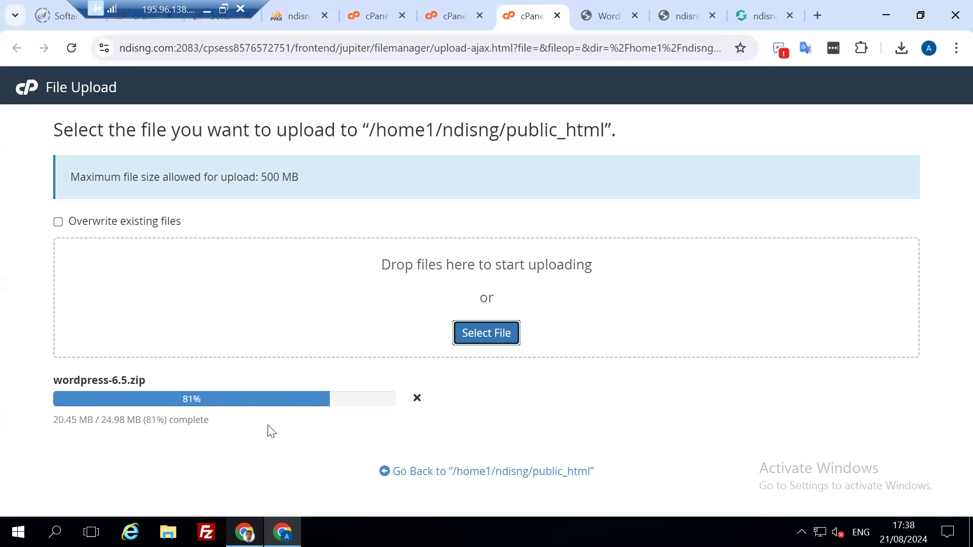
left_click(209, 8)
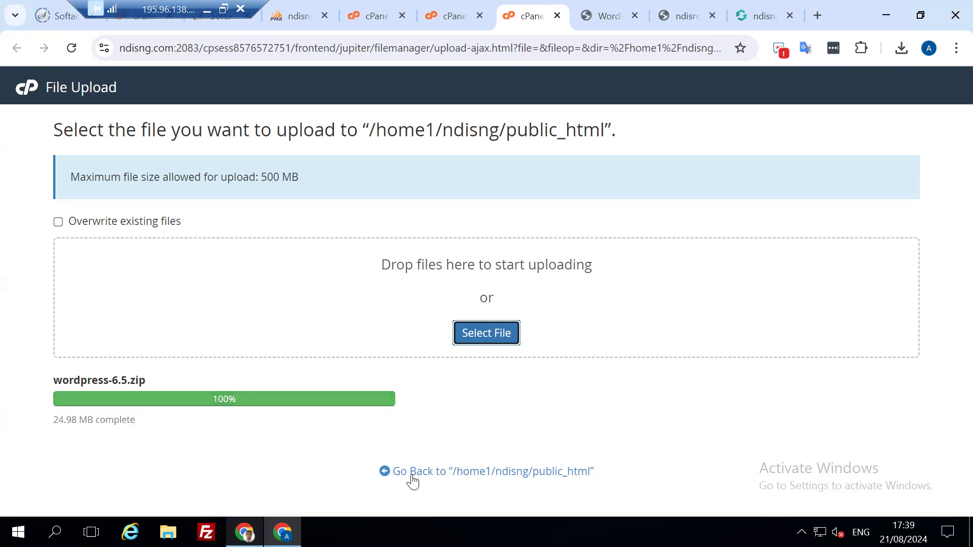
Return to public_html and extract wordpress-6.5.zip into /public_html, closing the extraction results
left_click(445, 477)
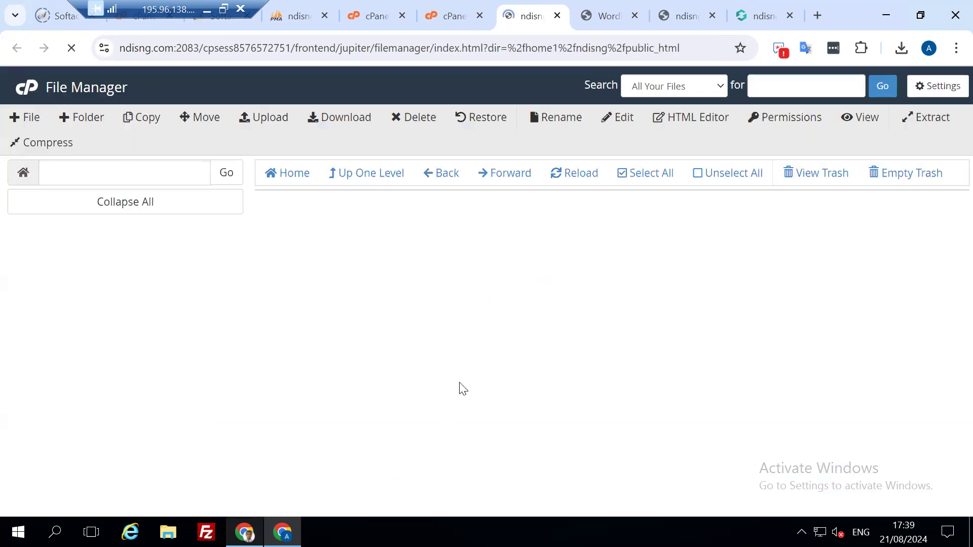
left_click(387, 306)
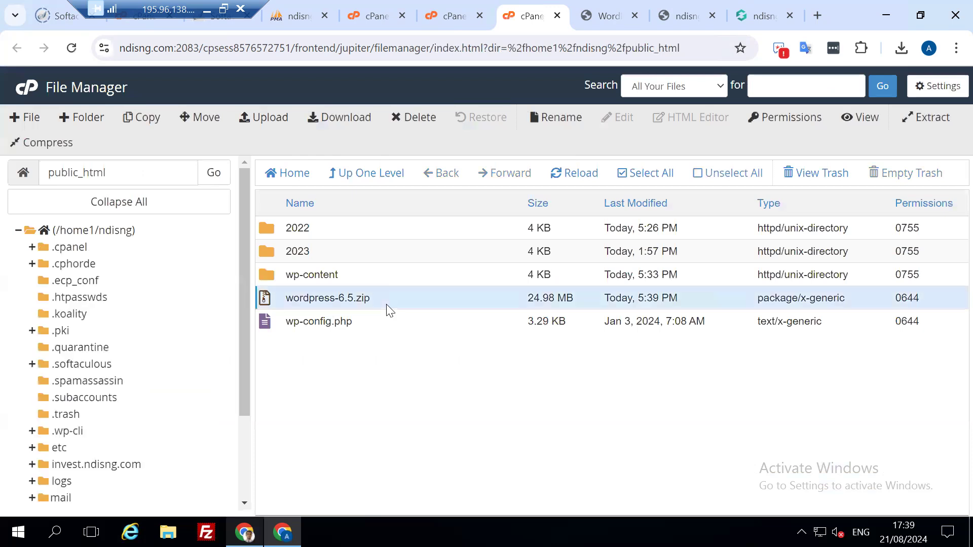
right_click(387, 304)
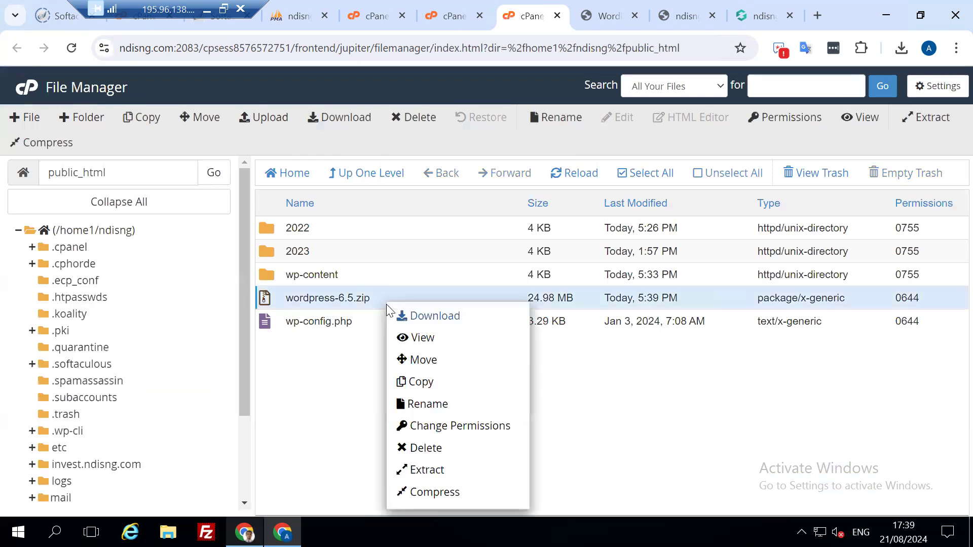
left_click(449, 475)
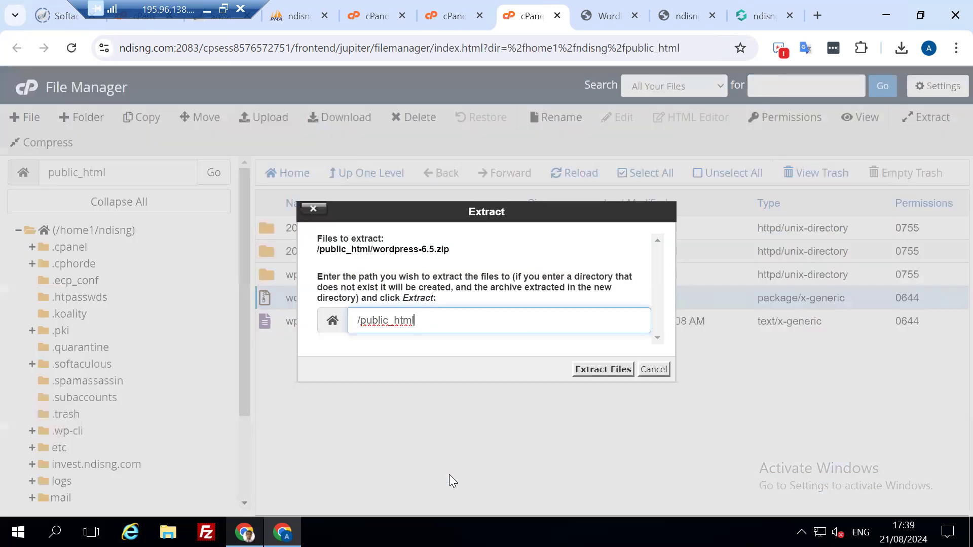
left_click(598, 371)
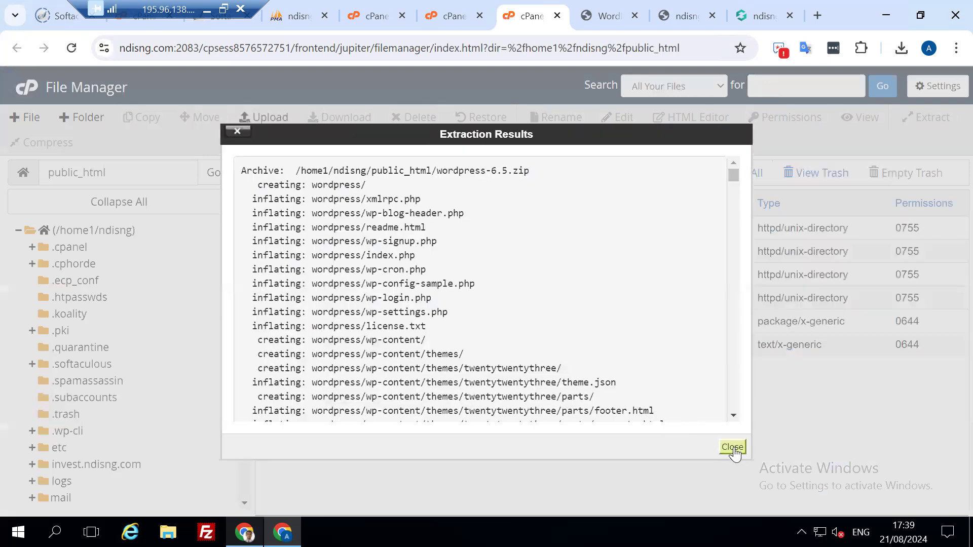
left_click(733, 447)
Open the newly extracted wordpress folder and permanently delete its wp-content folder, skipping the trash
double_click(350, 277)
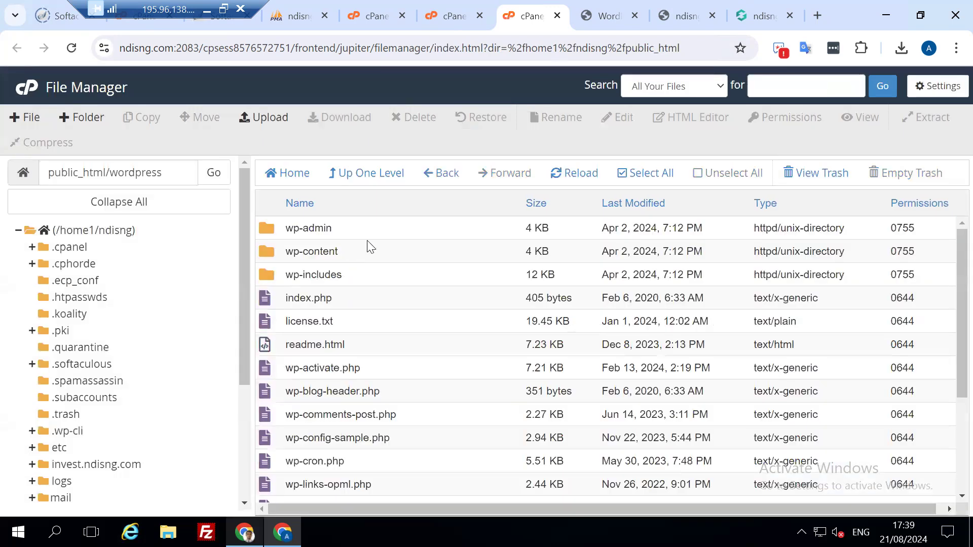
left_click(345, 254)
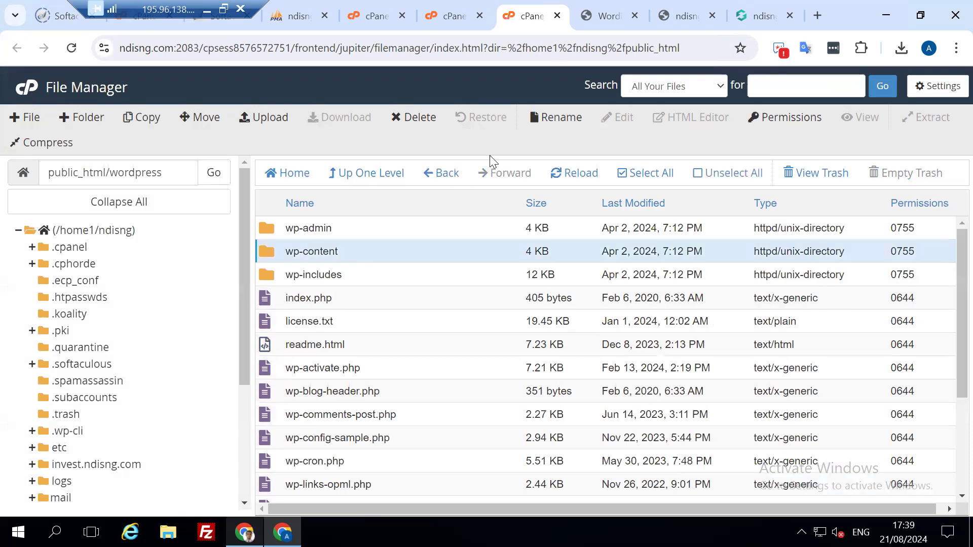
left_click(421, 122)
left_click(421, 122)
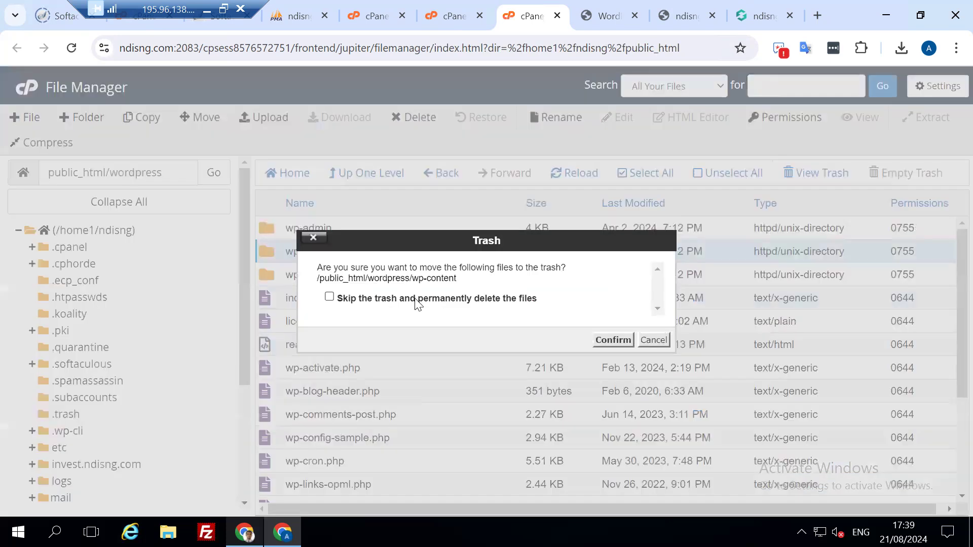
left_click(440, 299)
left_click(613, 340)
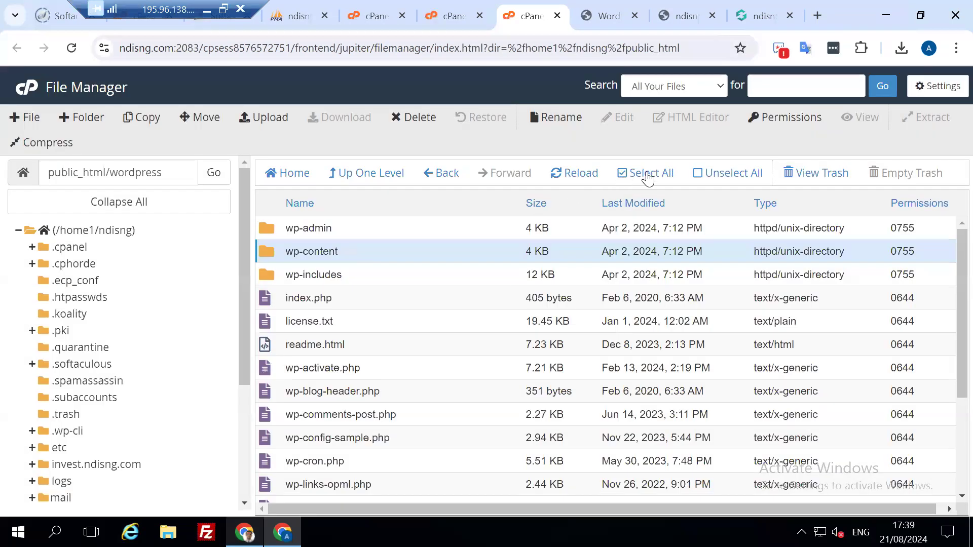
Move all remaining files and folders from public_html/wordpress into /public_html/
left_click(648, 178)
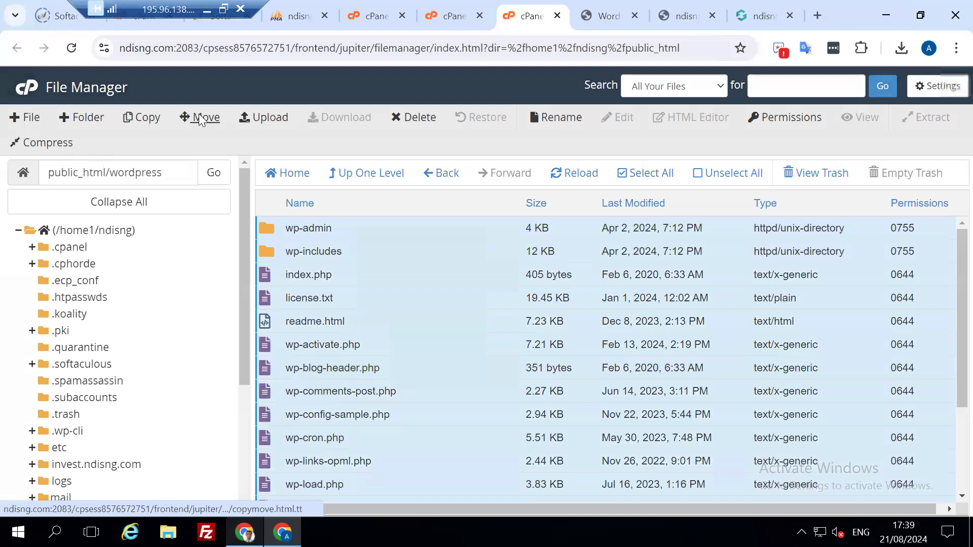
left_click(201, 118)
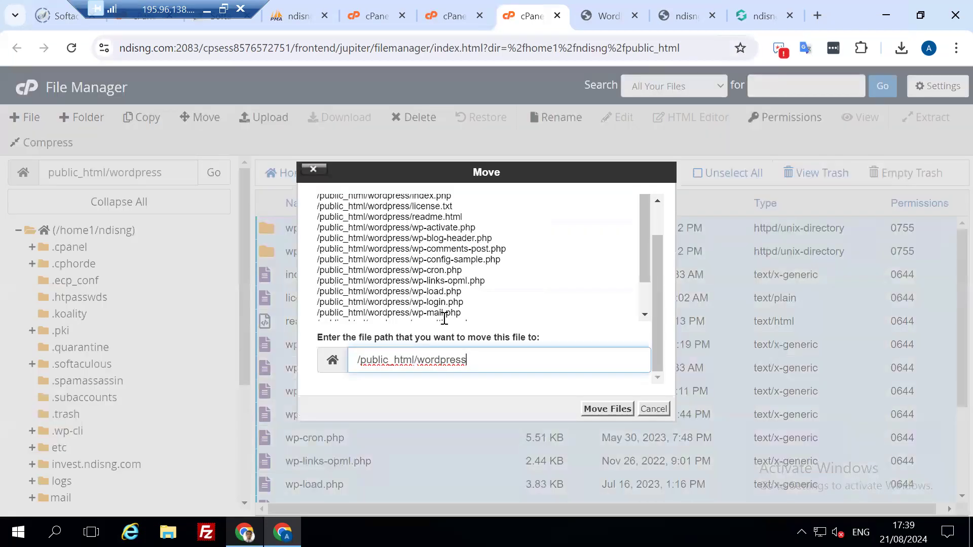
key("BackSpace")
key("BackSpace")
key("BackSpace")
key("BackSpace")
key("BackSpace")
key("BackSpace")
key("BackSpace")
key("BackSpace")
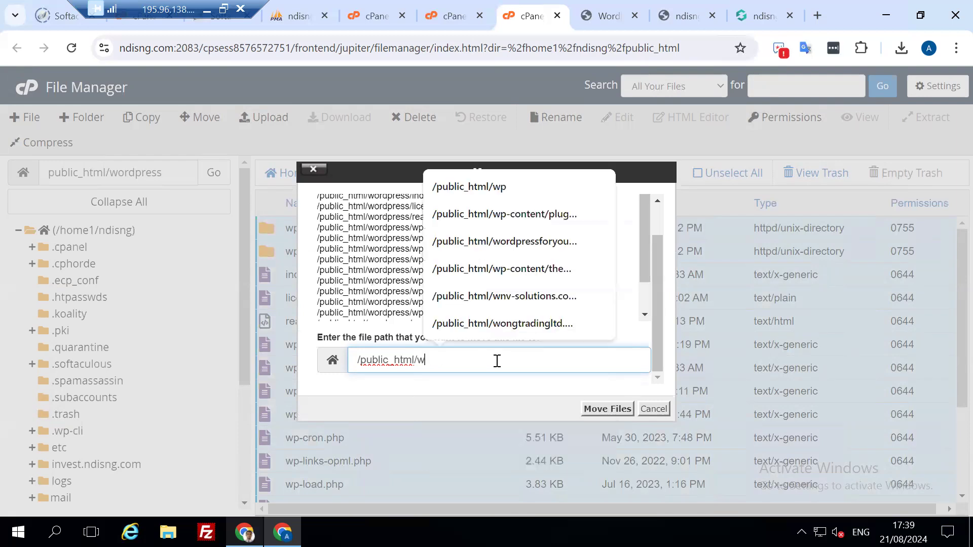
key("BackSpace")
left_click(603, 411)
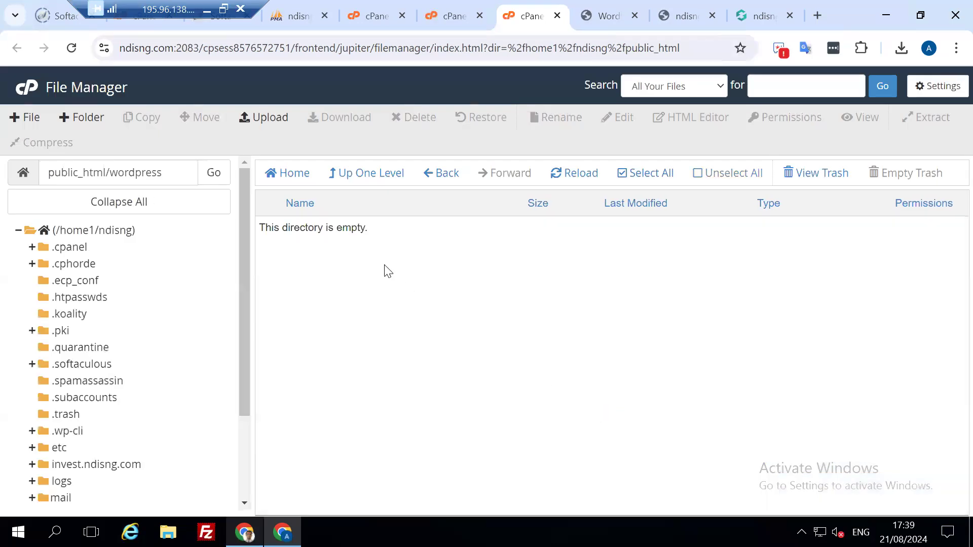
Return to public_html, permanently delete the emptied wordpress folder, skipping the trash, and reload the site's wp-admin page
left_click(371, 179)
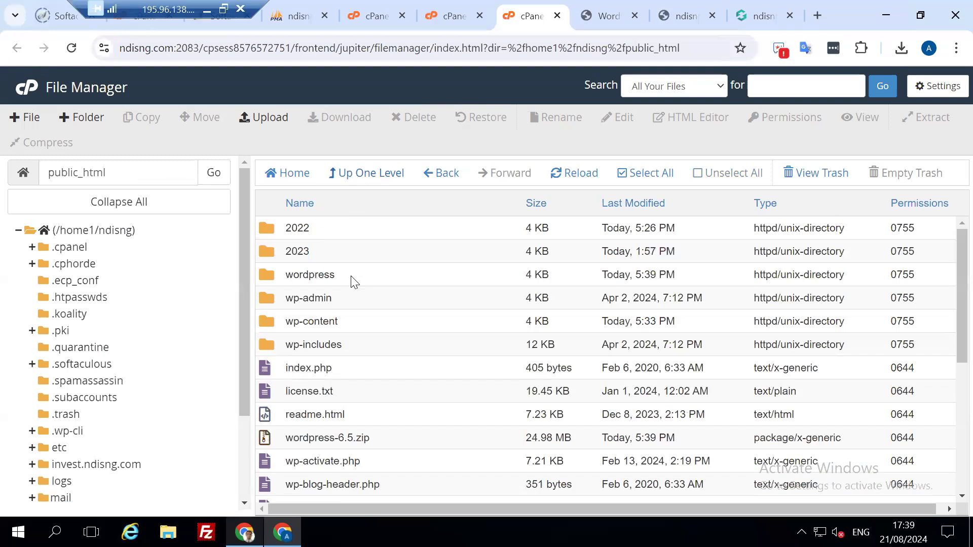
left_click(354, 278)
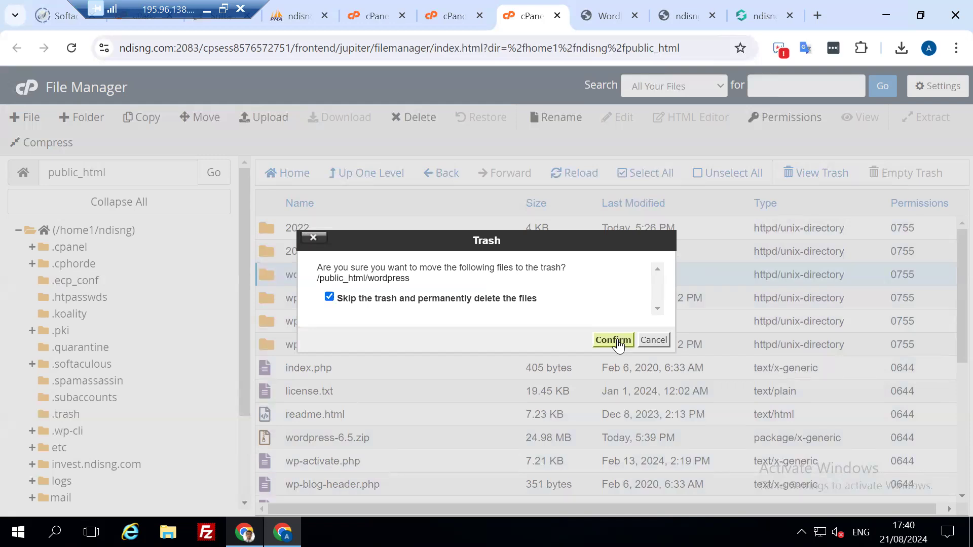
left_click(613, 340)
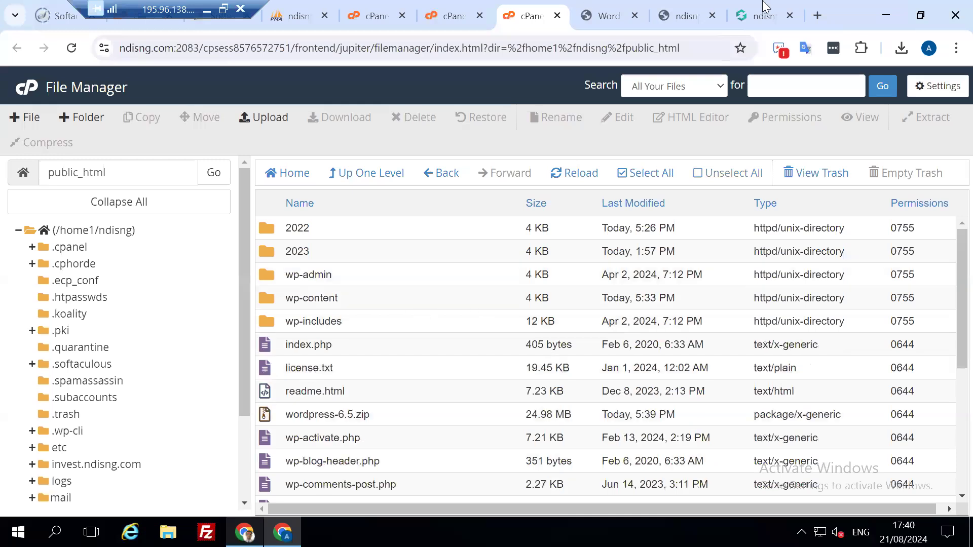
left_click(605, 17)
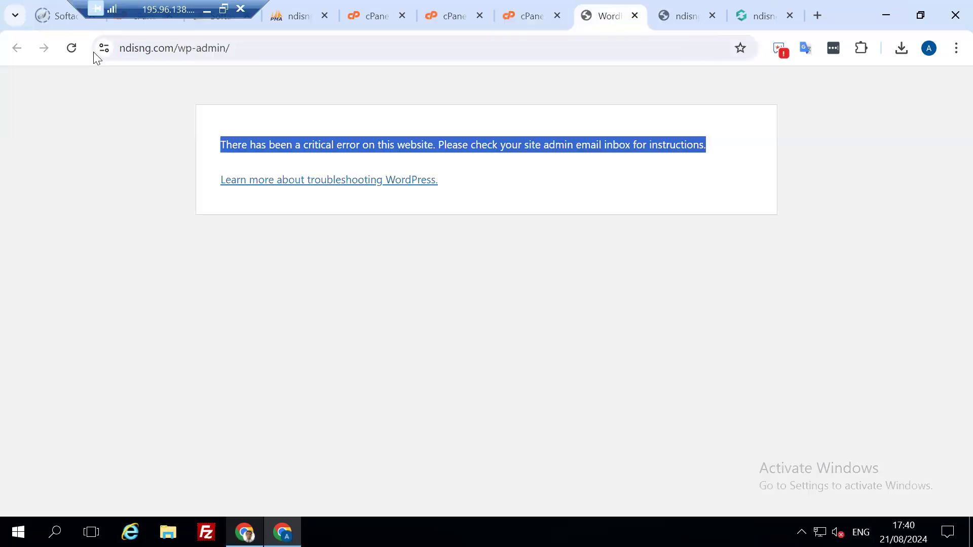
left_click(71, 48)
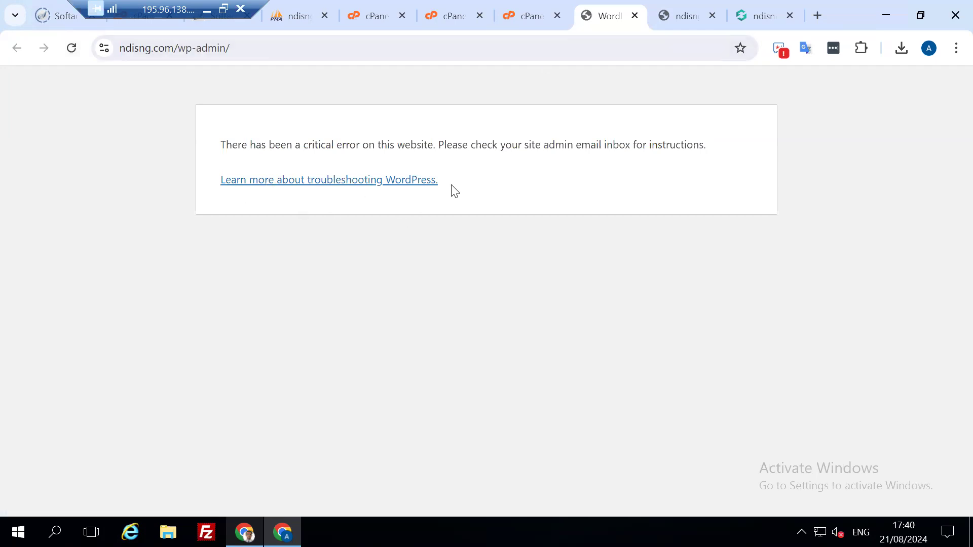
Return to the cPanel tools page, search the tools for php and open MultiPHP Manager
left_click(365, 16)
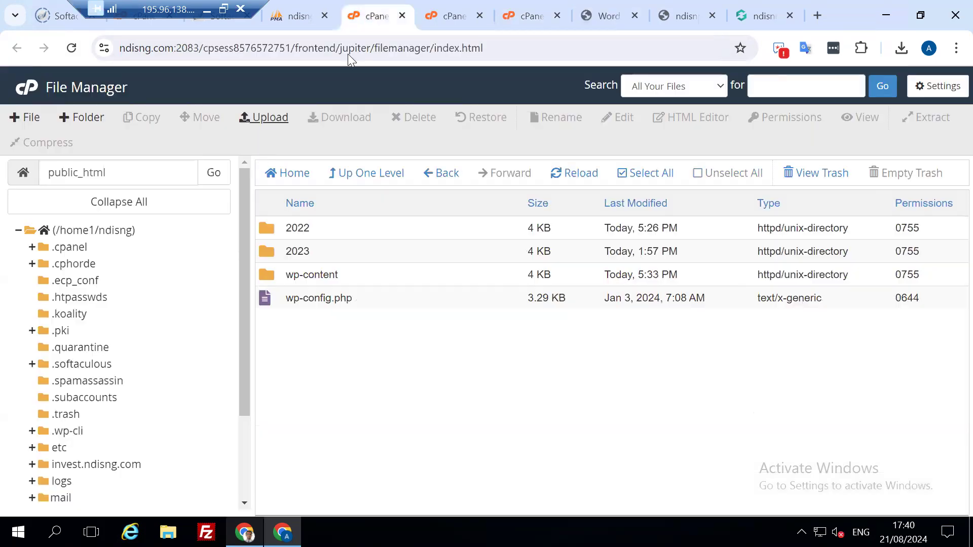
left_click(31, 91)
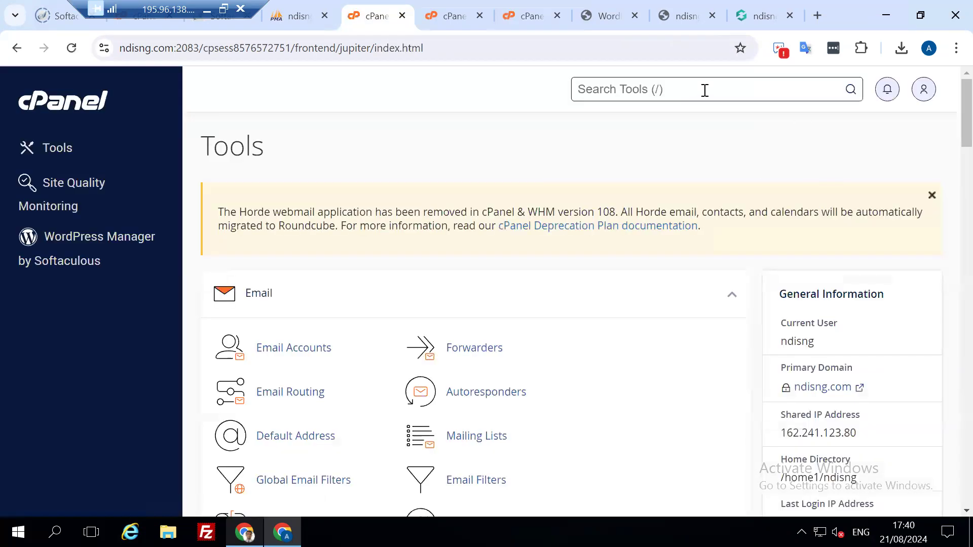
type("ph")
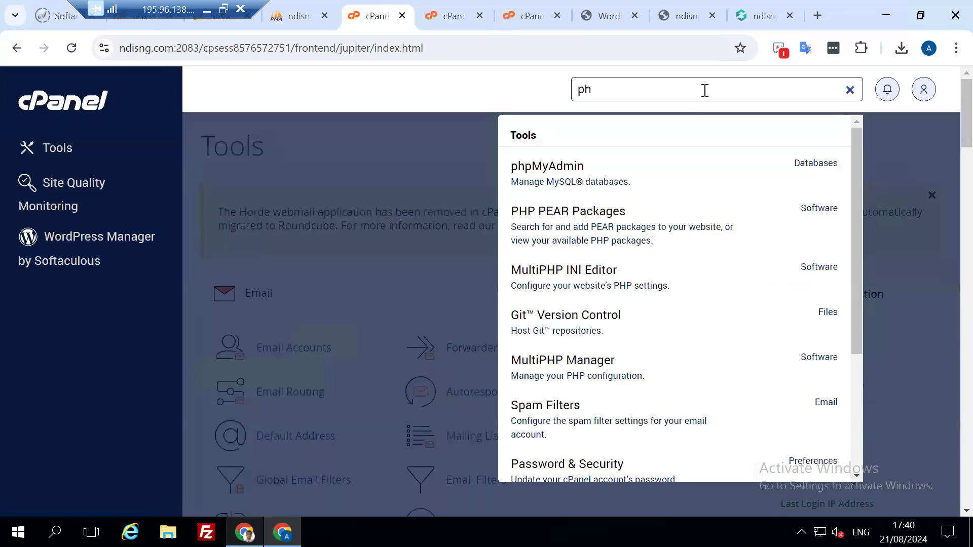
type("p")
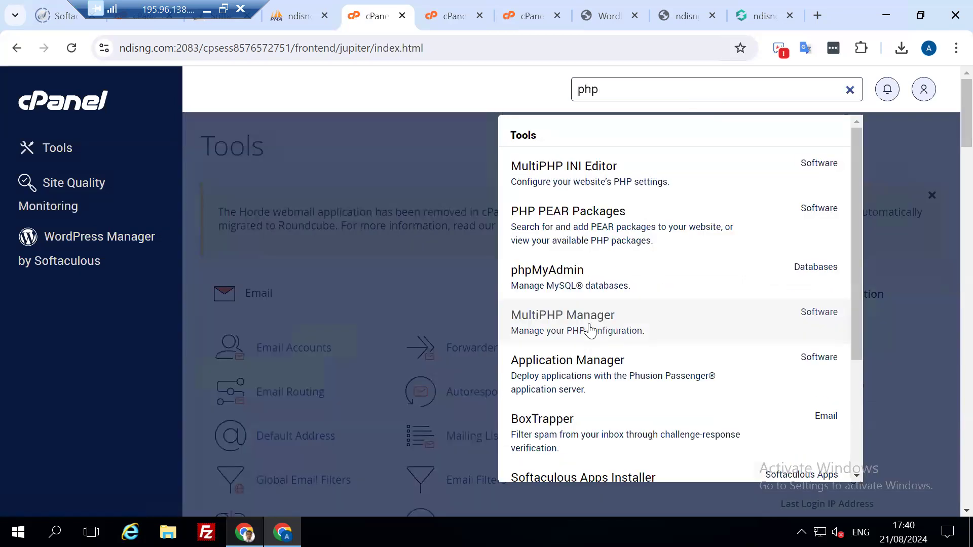
left_click(590, 330)
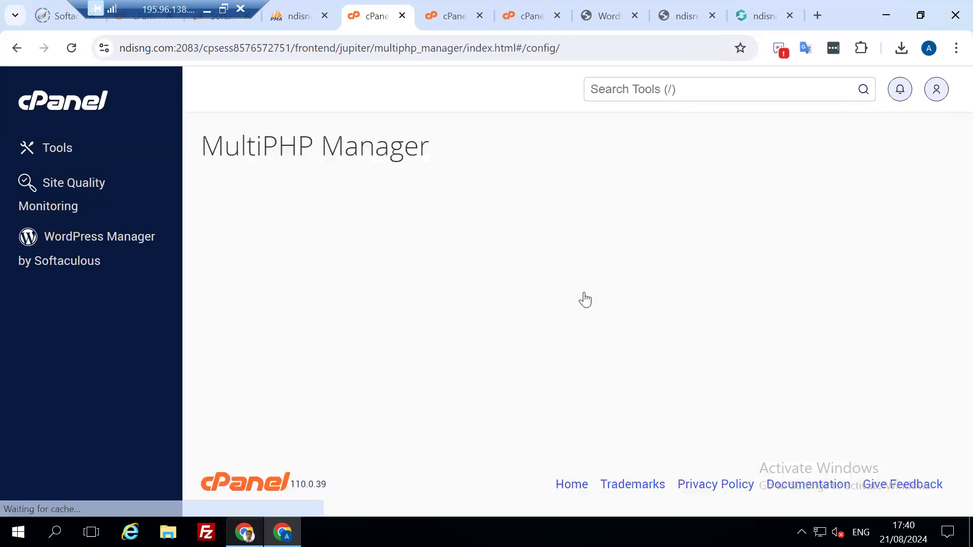
Examine the PHP versions assigned to the domains and the versions available to apply
scroll(583, 329, "down", 1)
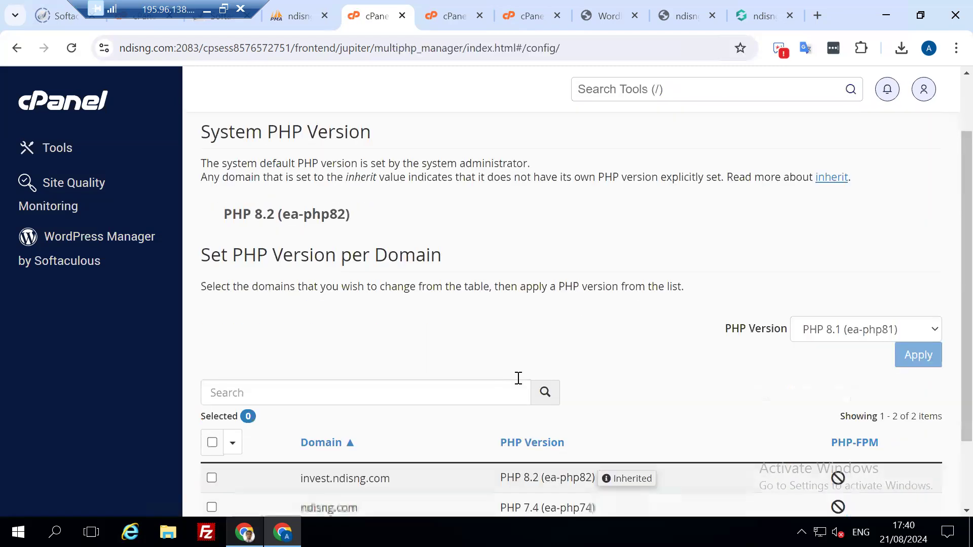
scroll(598, 366, "down", 1)
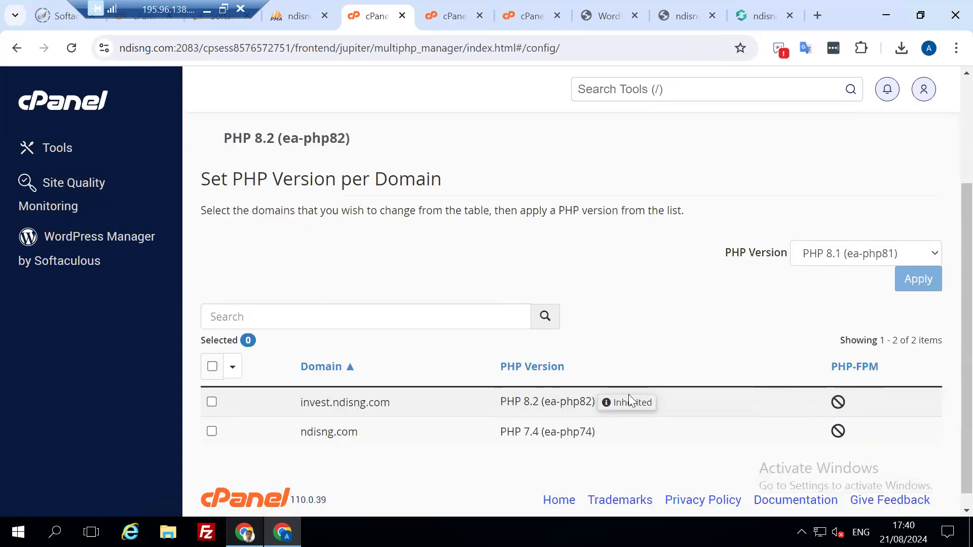
scroll(919, 253, "down", 1)
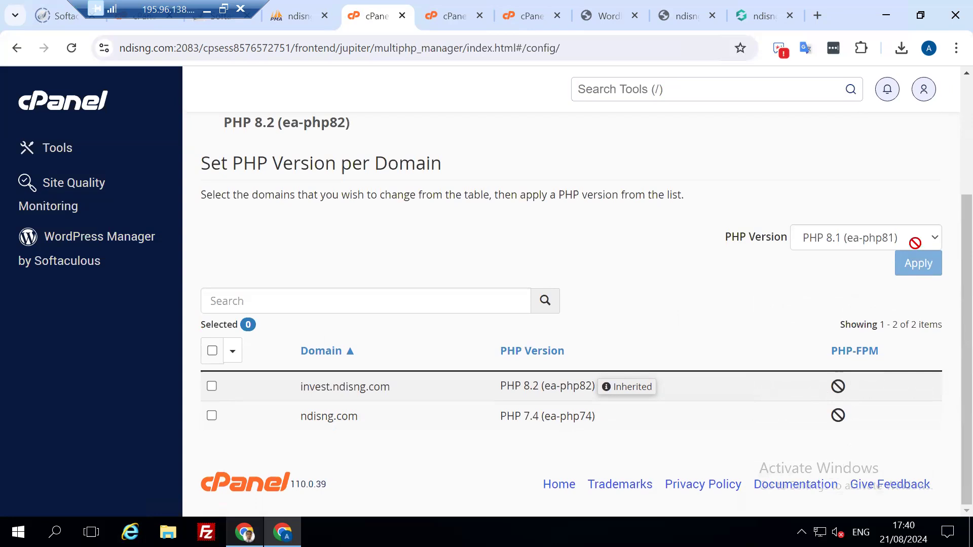
left_click(918, 246)
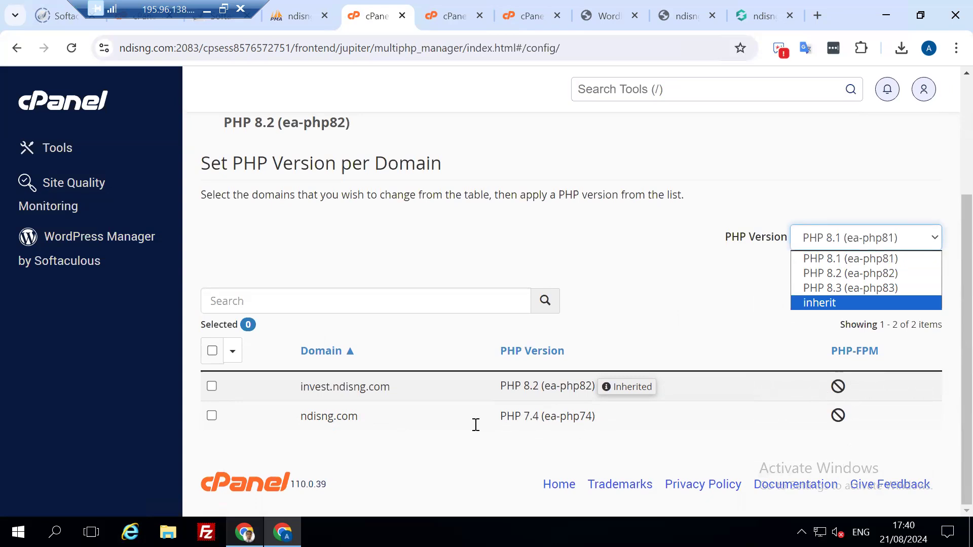
left_click(458, 17)
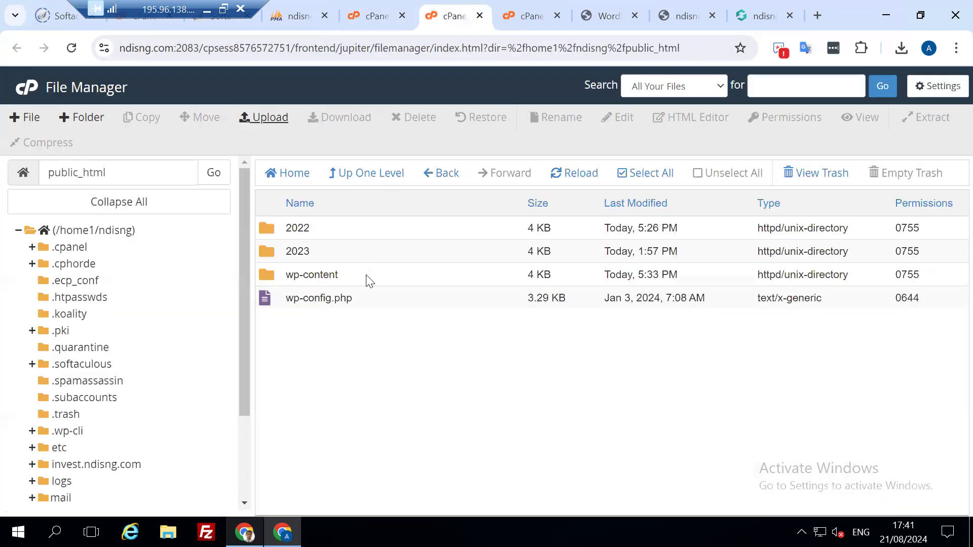
left_click(368, 14)
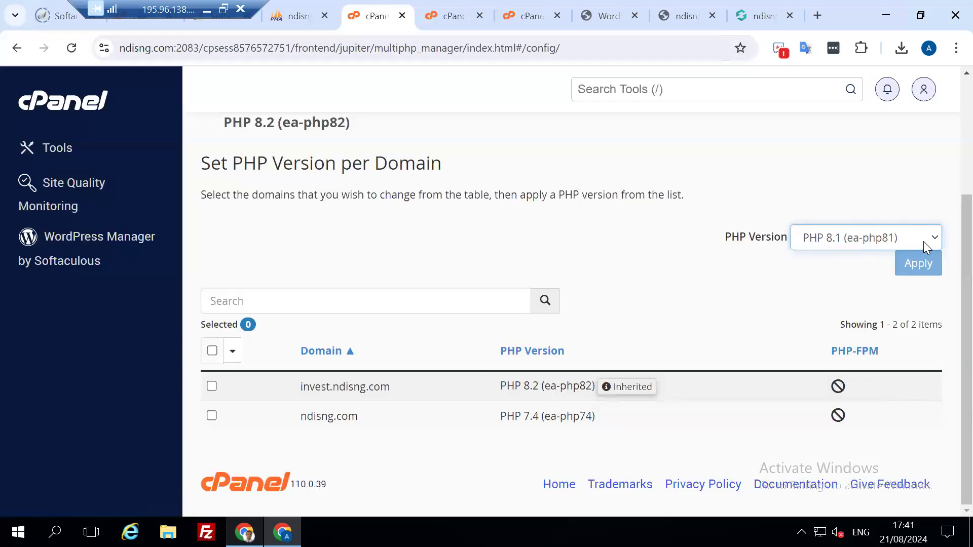
left_click(924, 241)
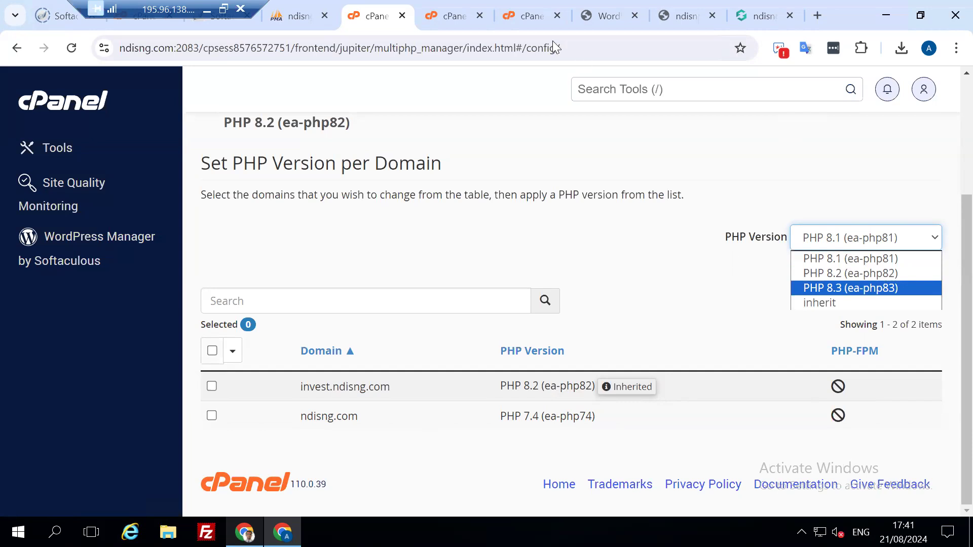
Check the wp-admin page again and examine the theme folders inside public_html/wp-content/themes
left_click(454, 13)
left_click(454, 13)
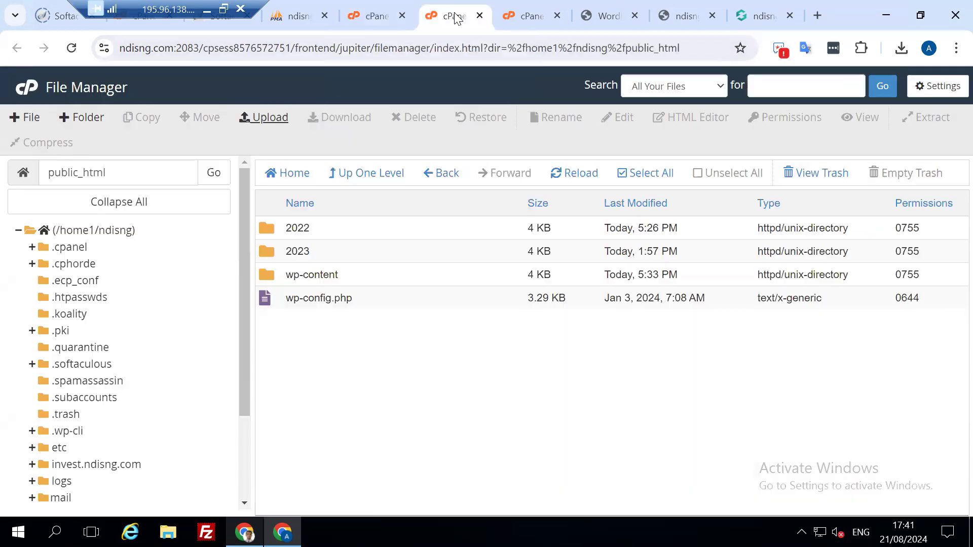
left_click(522, 13)
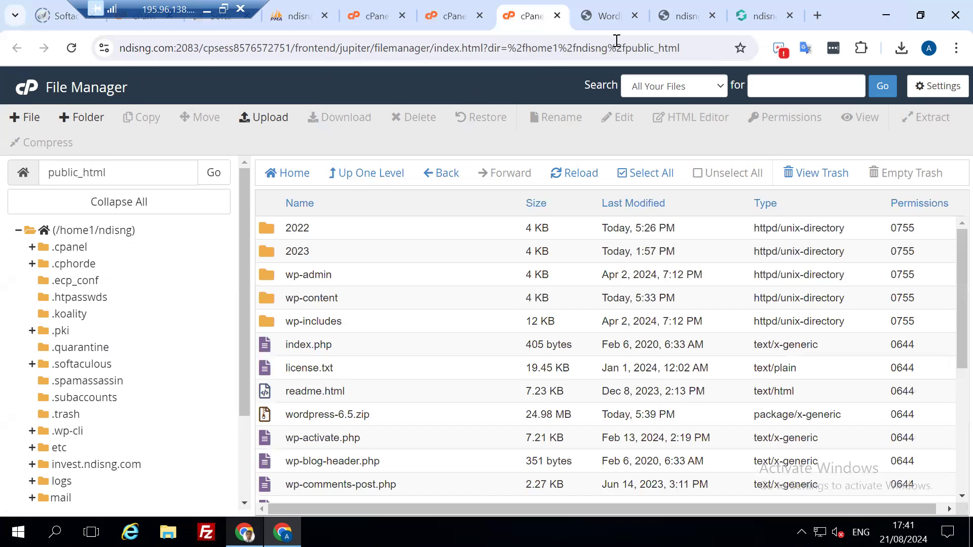
left_click(612, 20)
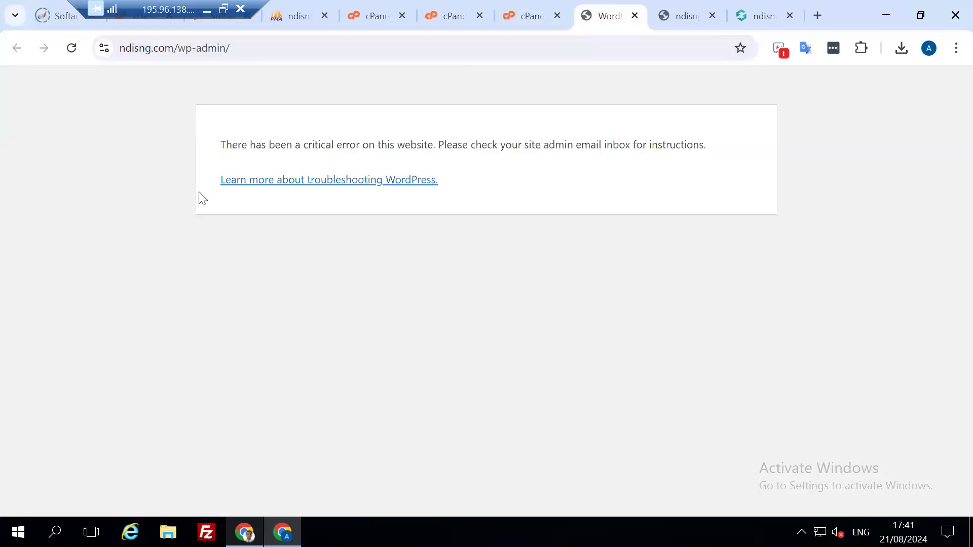
left_click(514, 15)
double_click(349, 298)
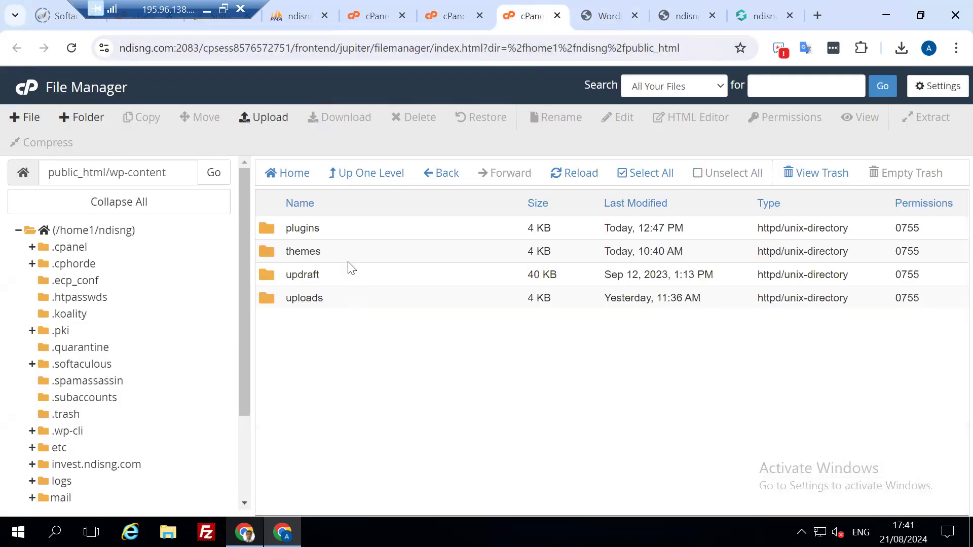
double_click(346, 252)
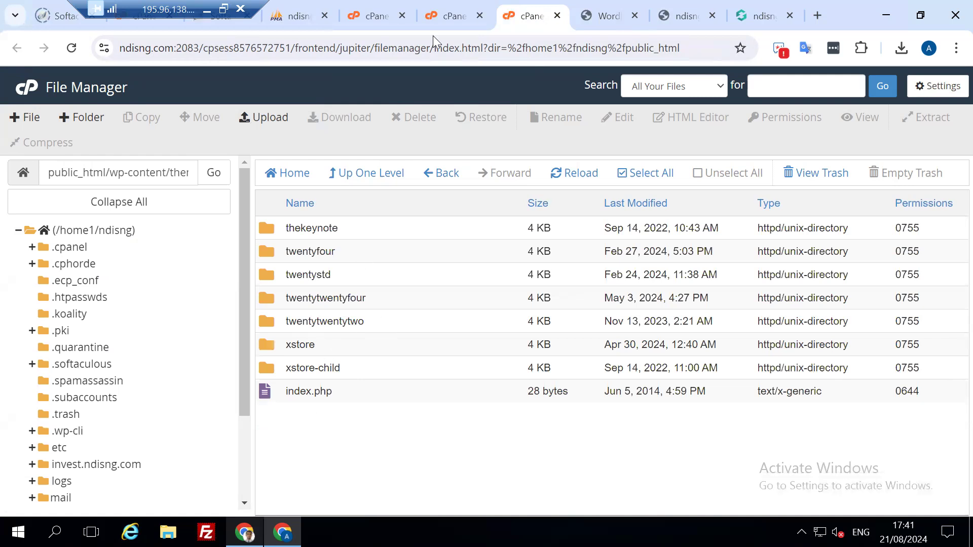
Go back to wp-content and rename the plugins folder to pluginss to disable all plugins
left_click(373, 178)
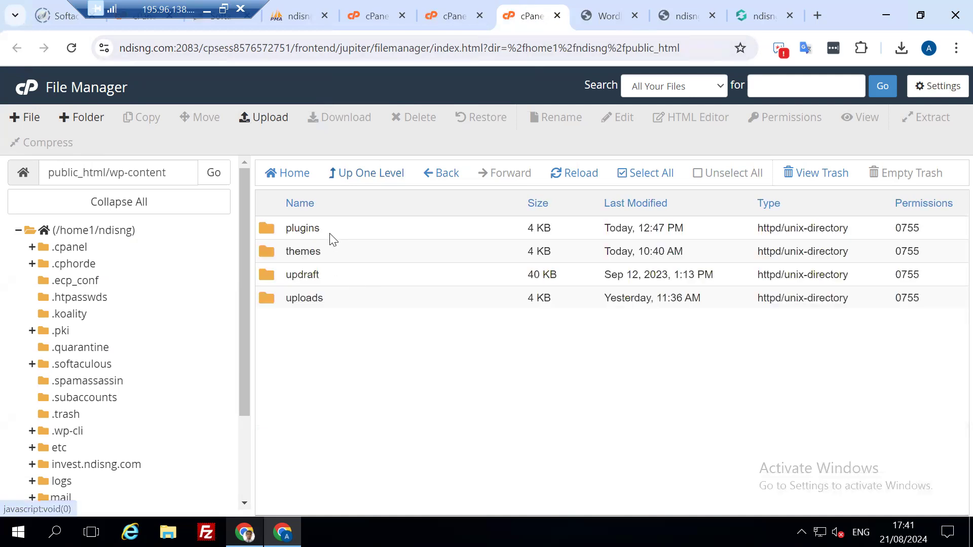
left_click(331, 237)
right_click(331, 234)
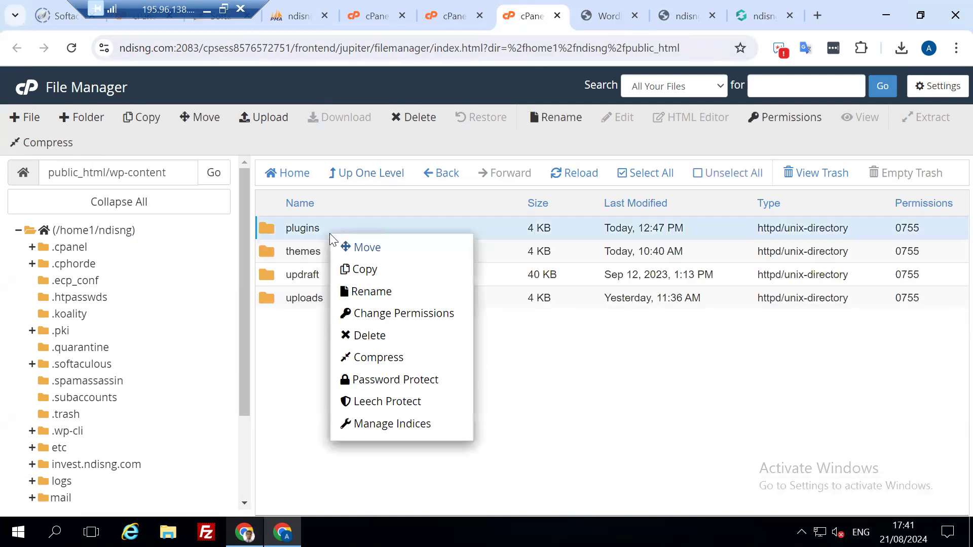
left_click(404, 292)
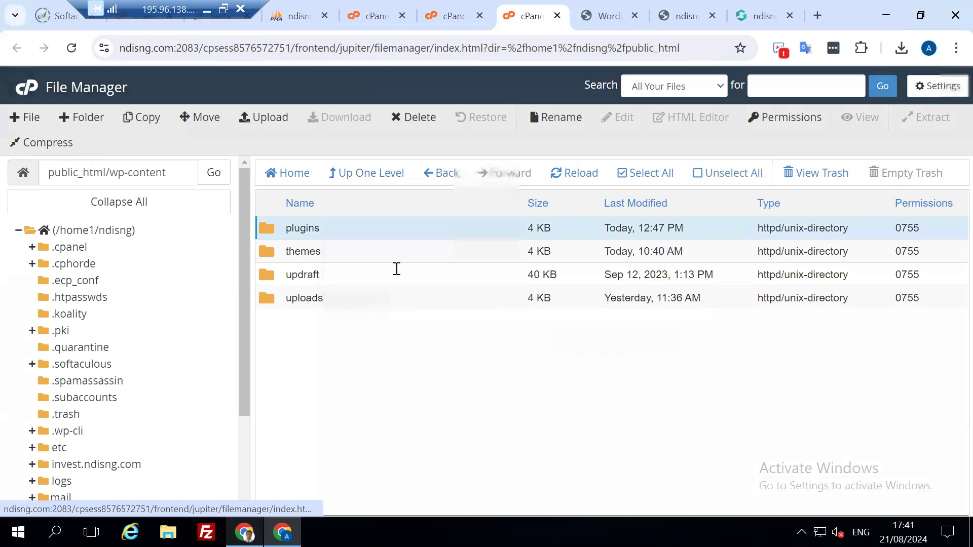
left_click(410, 307)
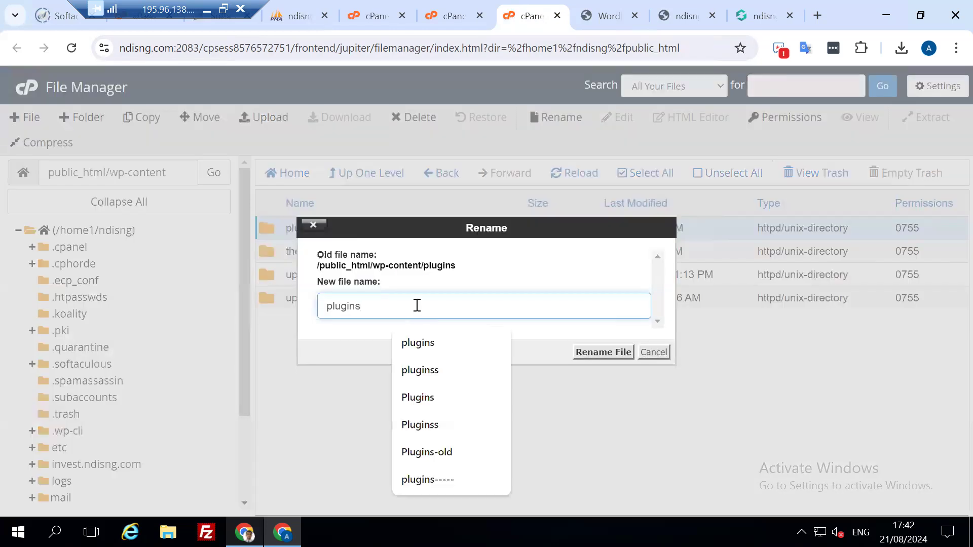
type("s")
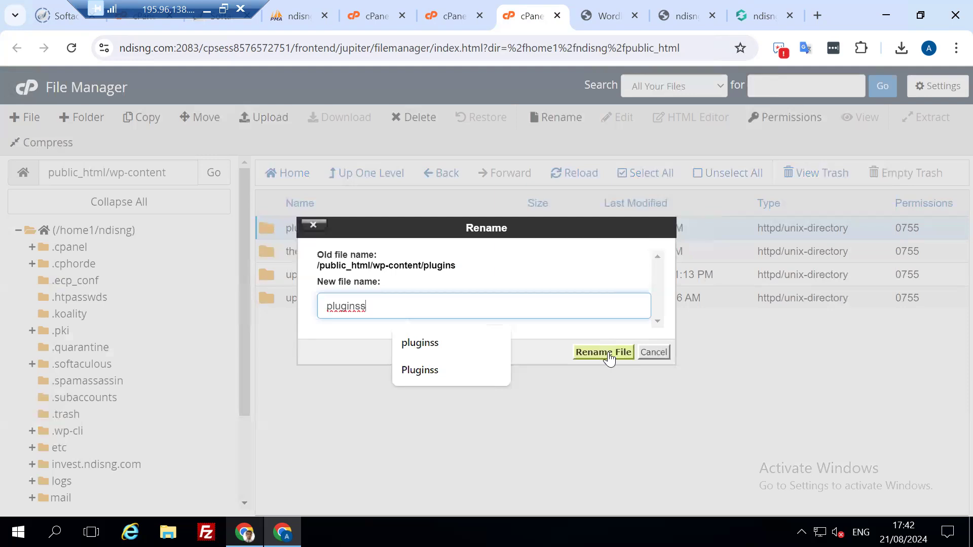
left_click(608, 353)
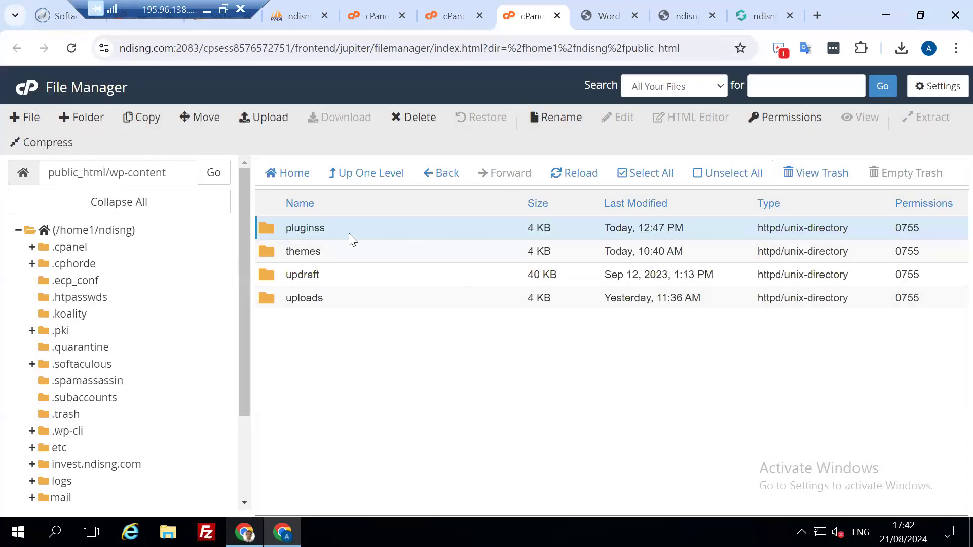
Reload the ndisng.com/wp-admin page to test the dashboard, and return to the wp-content folder in File Manager
left_click(604, 14)
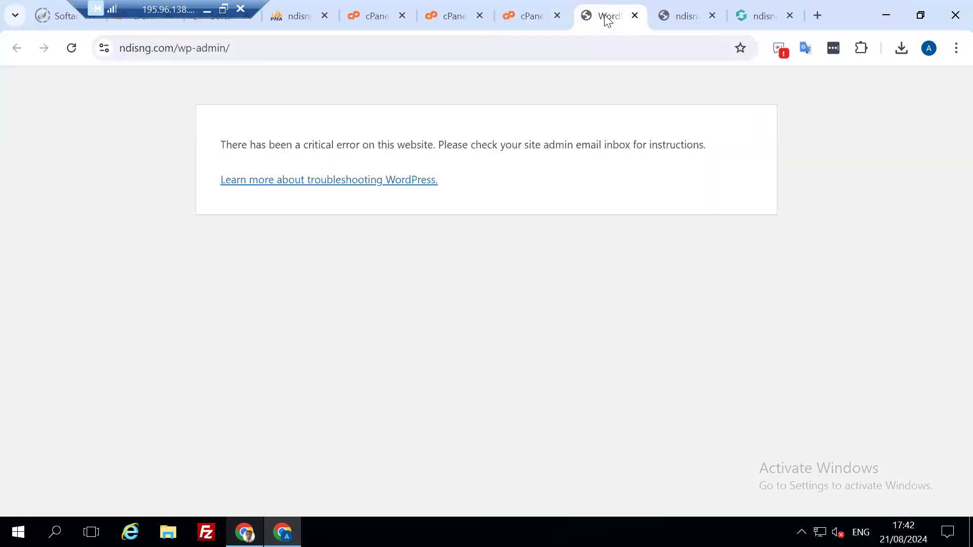
left_click(73, 48)
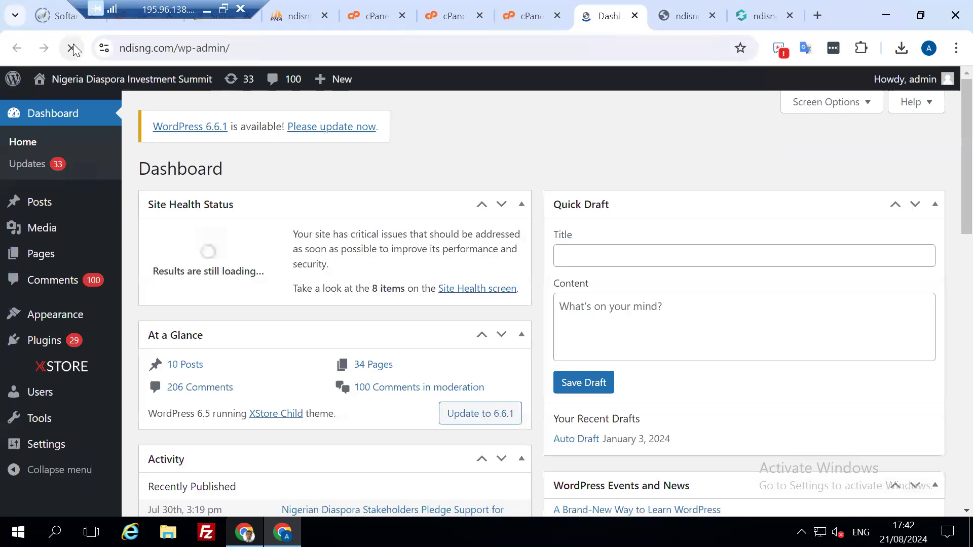
left_click(521, 17)
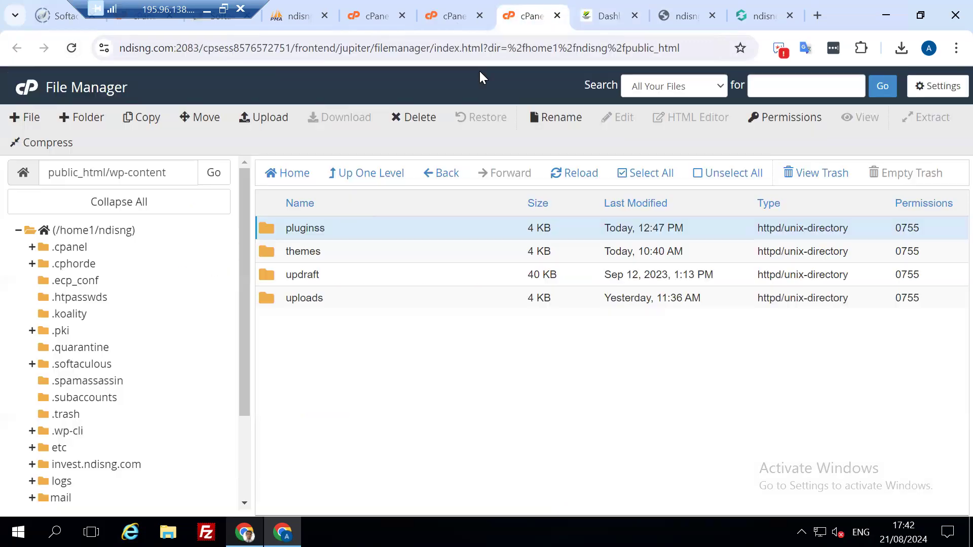
Rename the pluginss folder in wp-content to plugins and check the wp-admin page
right_click(343, 230)
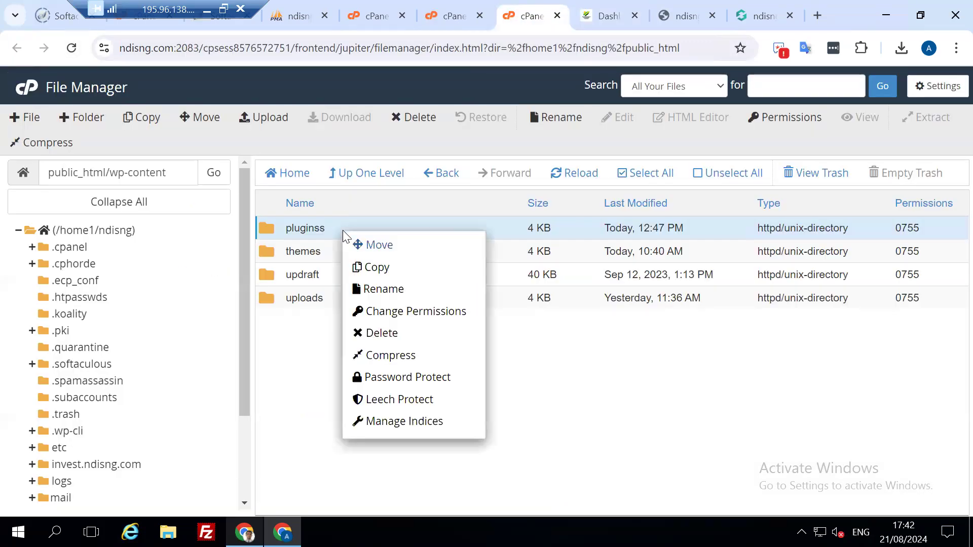
left_click(398, 292)
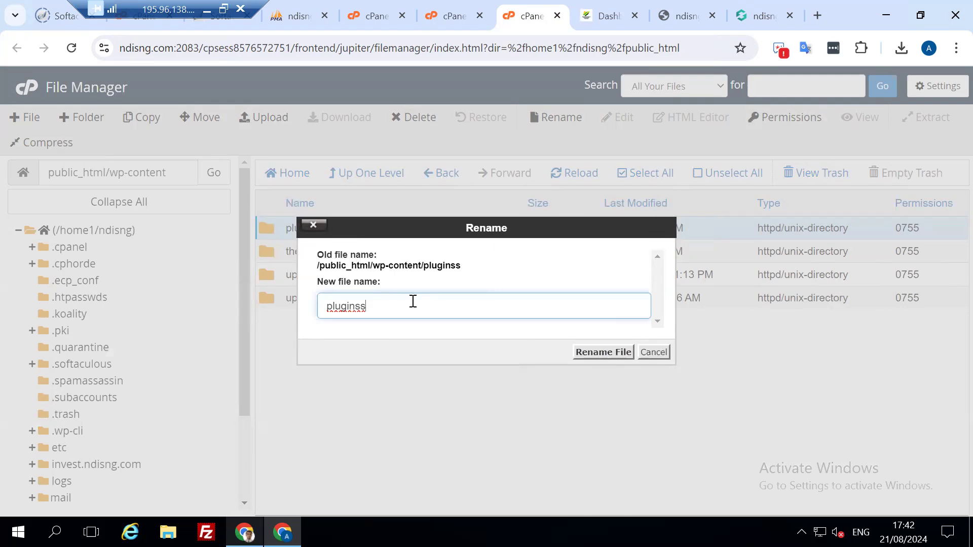
key("BackSpace")
left_click(602, 352)
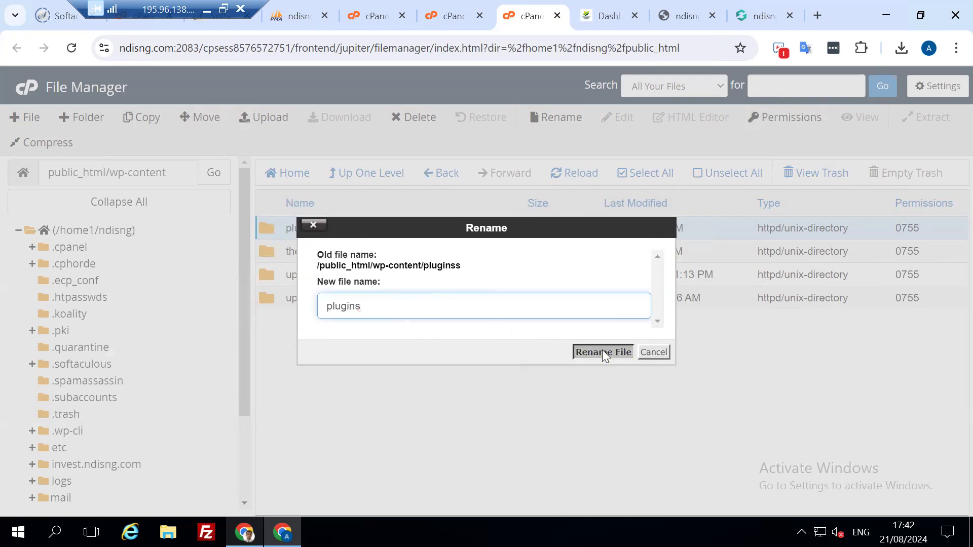
left_click(603, 16)
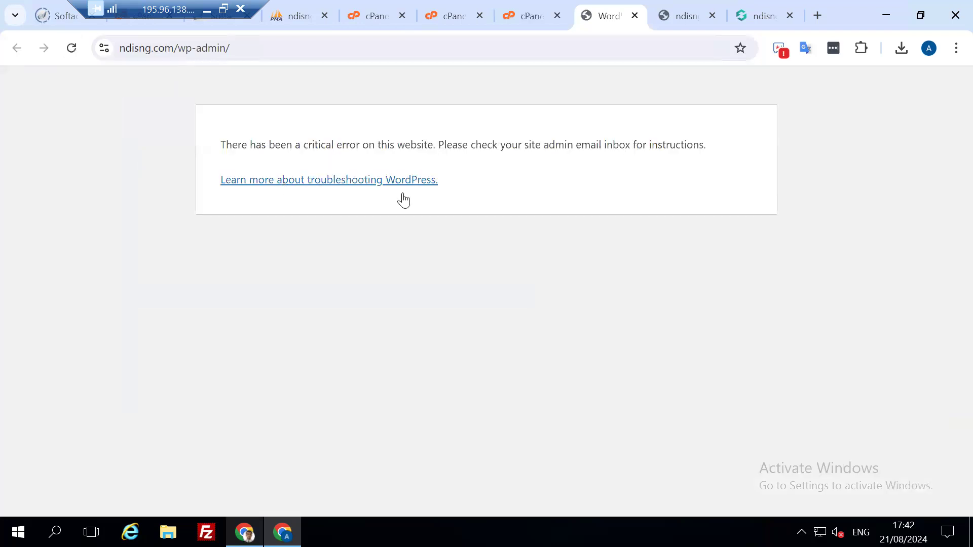
Go back to File Manager and rename the plugins folder in wp-content to pluginss
left_click(523, 17)
right_click(344, 229)
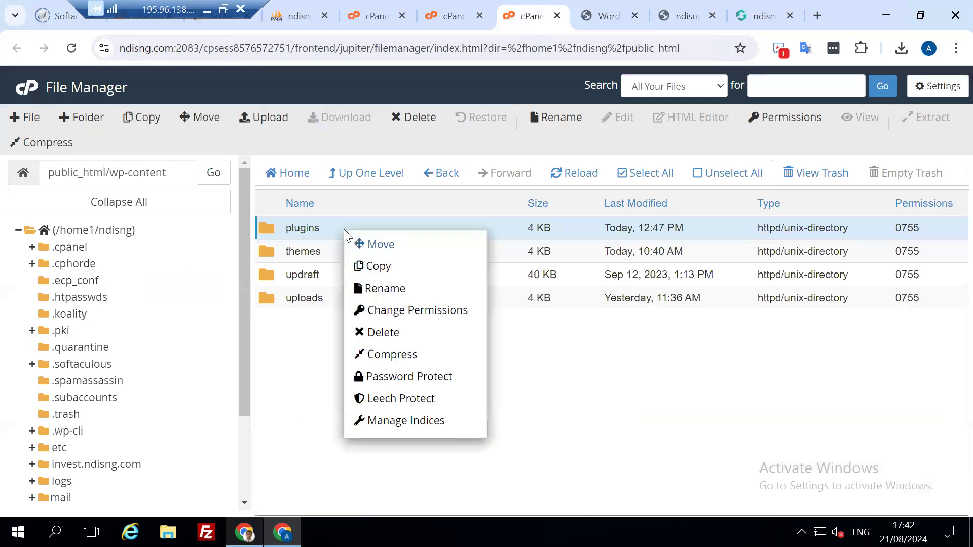
left_click(399, 293)
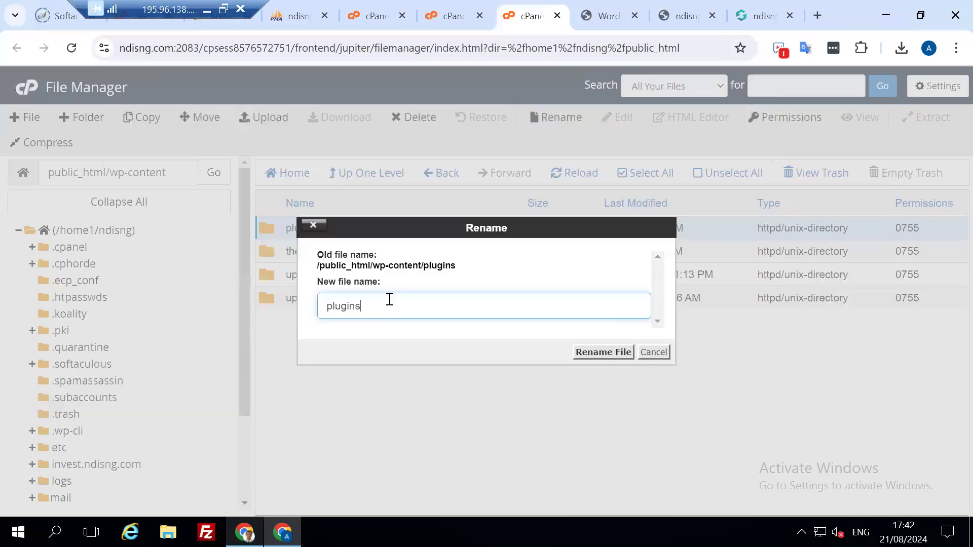
type("s")
left_click(593, 352)
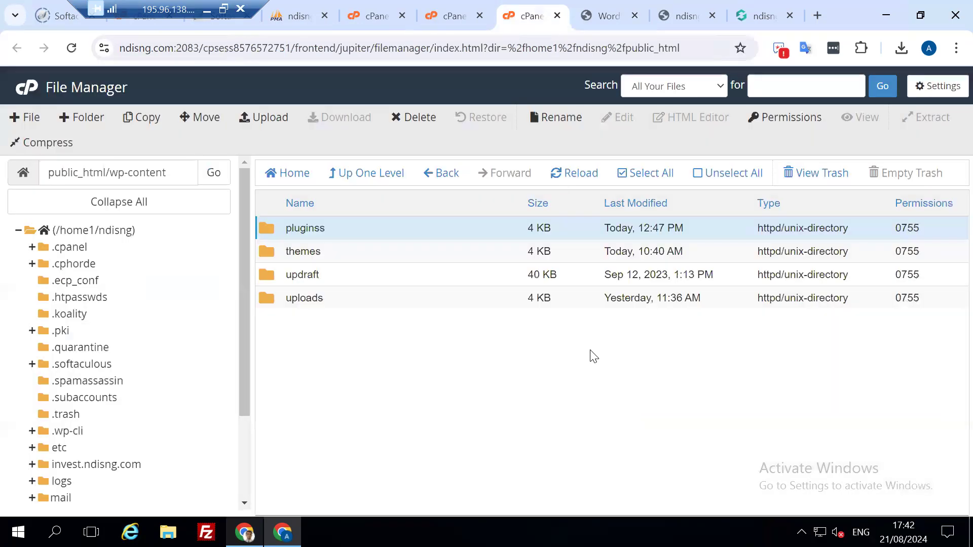
Reload the wp-admin dashboard and open the installed plugins list so WordPress deactivates the missing plugins
left_click(607, 16)
left_click(74, 47)
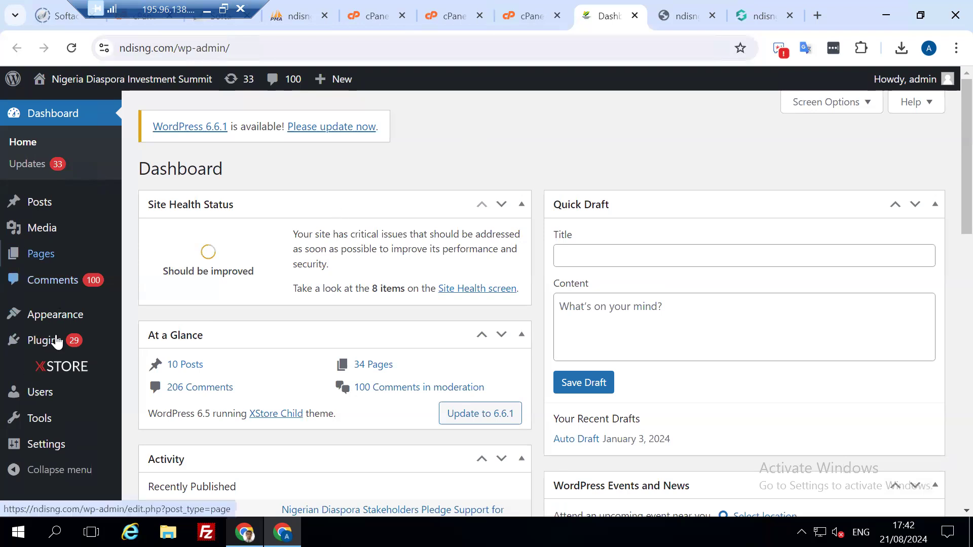
mouse_move(43, 341)
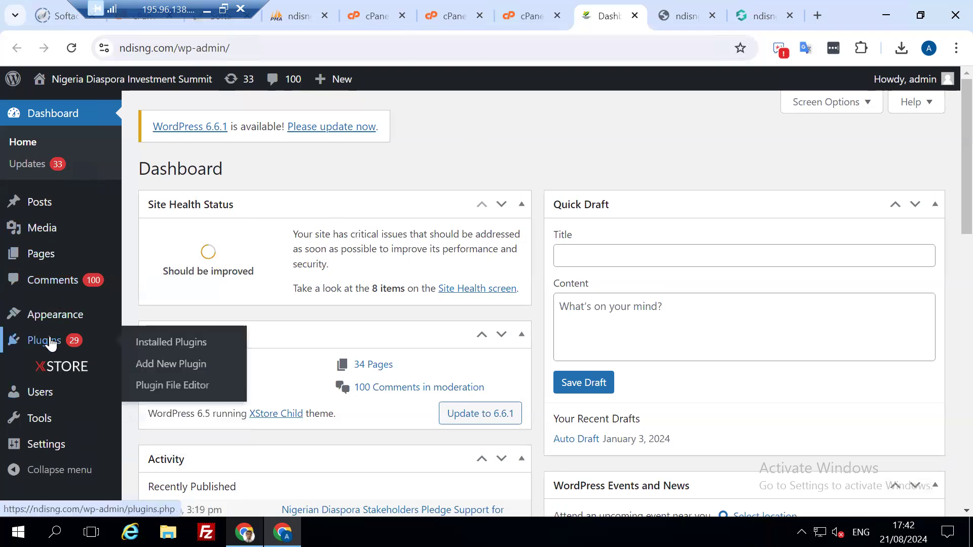
left_click(178, 346)
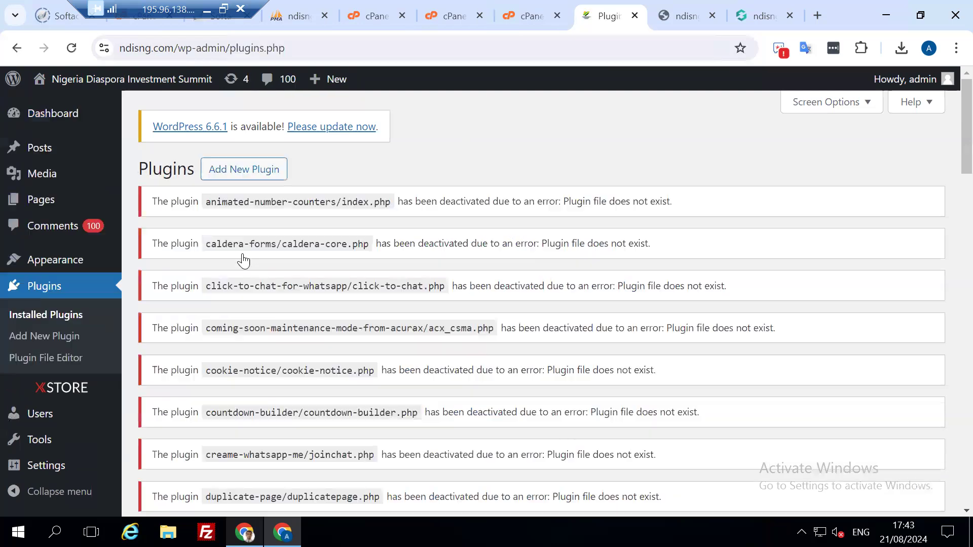
scroll(255, 328, "down", 5)
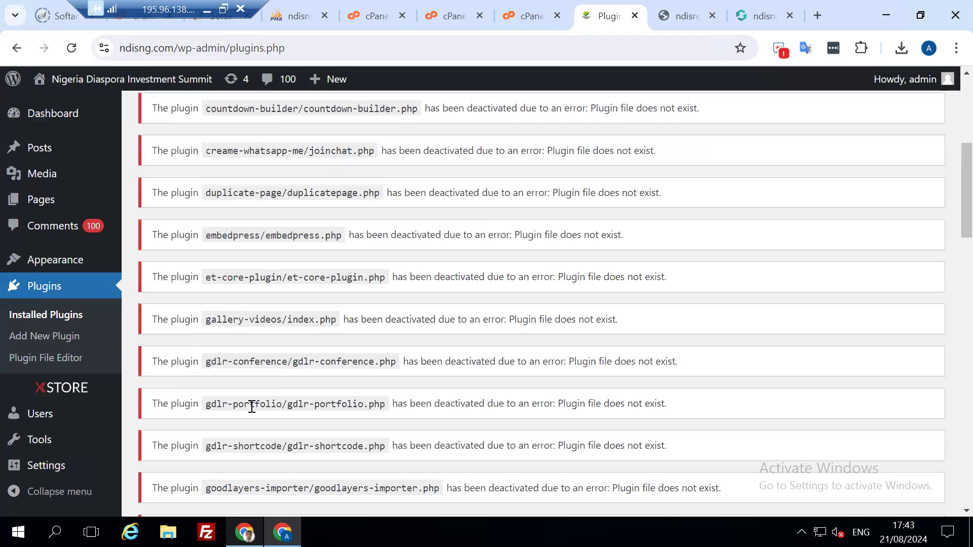
scroll(250, 433, "down", 15)
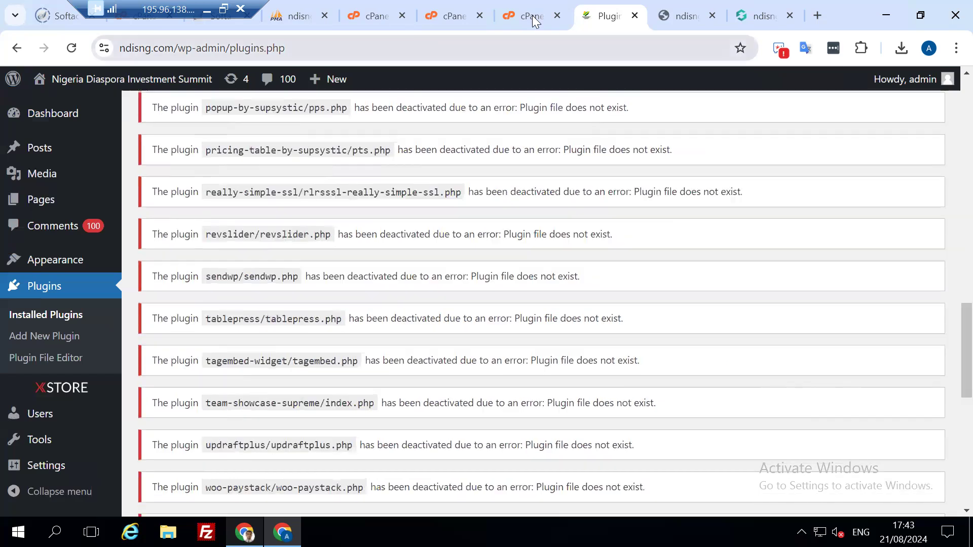
Return to wp-content in File Manager and rename the pluginss folder back to plugins
left_click(532, 15)
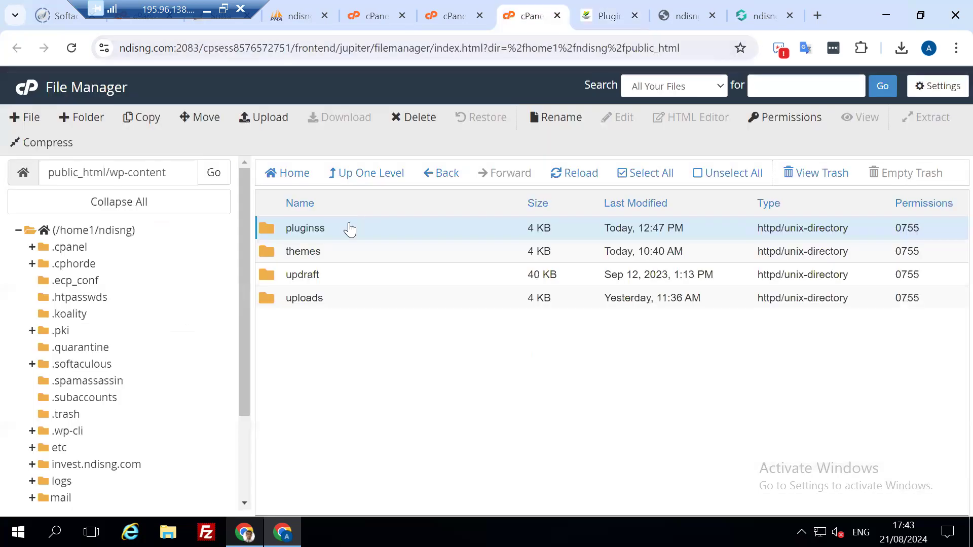
right_click(350, 229)
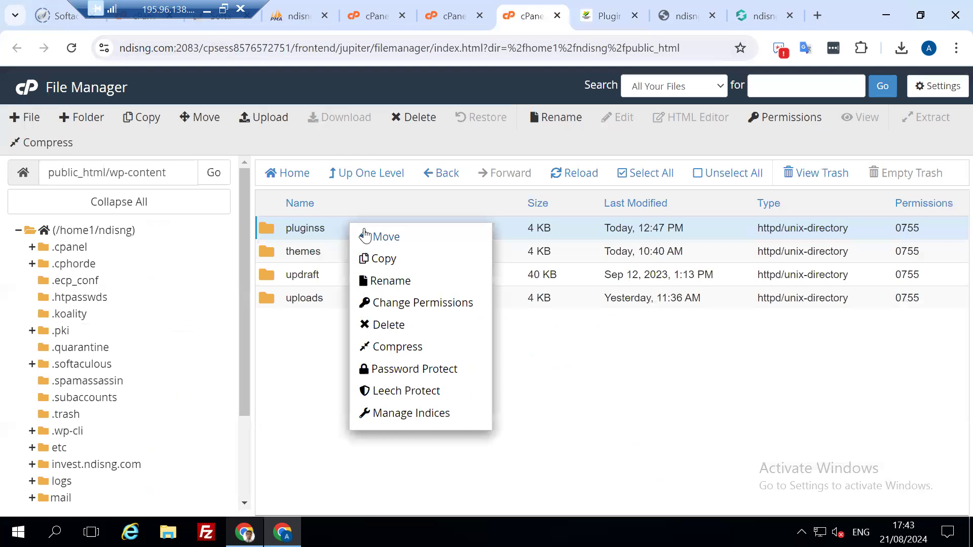
left_click(410, 283)
key("ctrl+a")
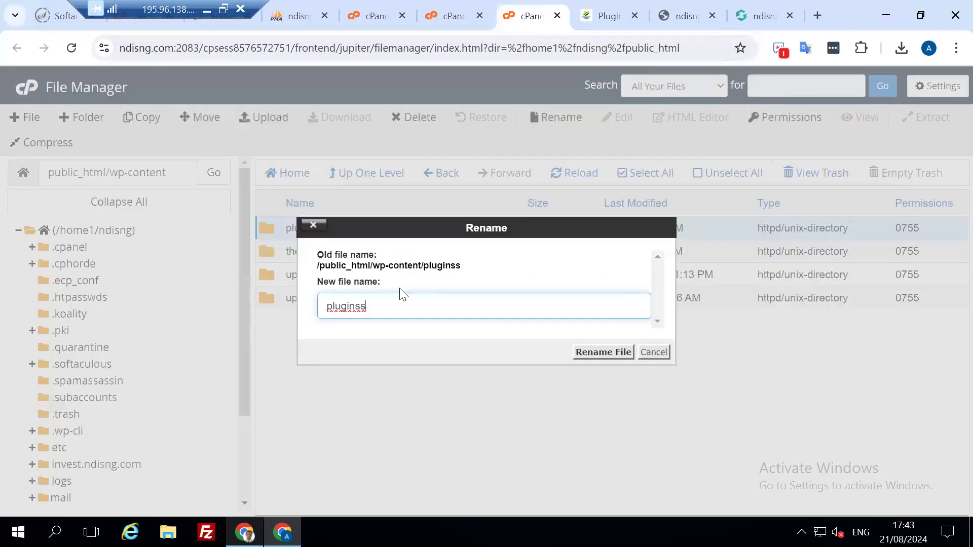
type("plugins")
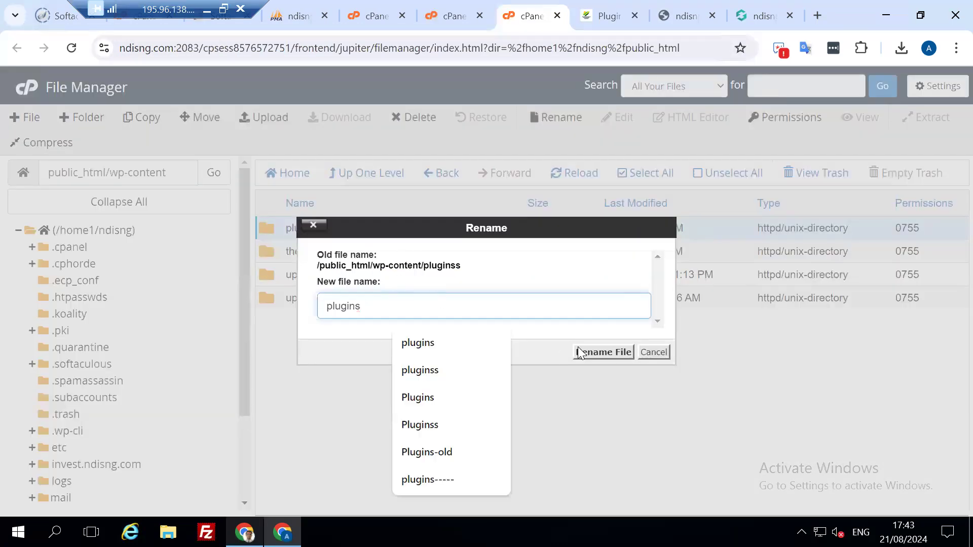
left_click(603, 353)
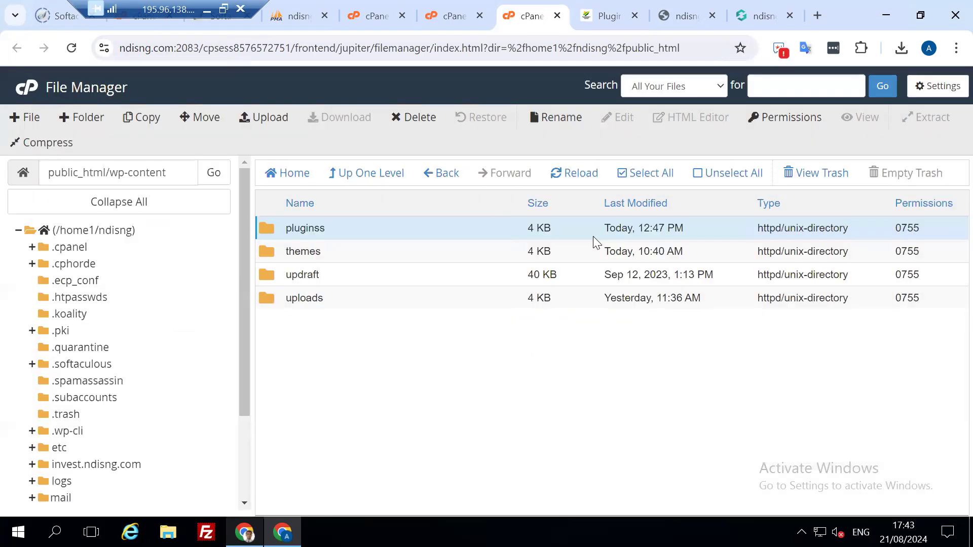
Reload the WordPress plugins page and examine the installed plugins in the list
left_click(607, 18)
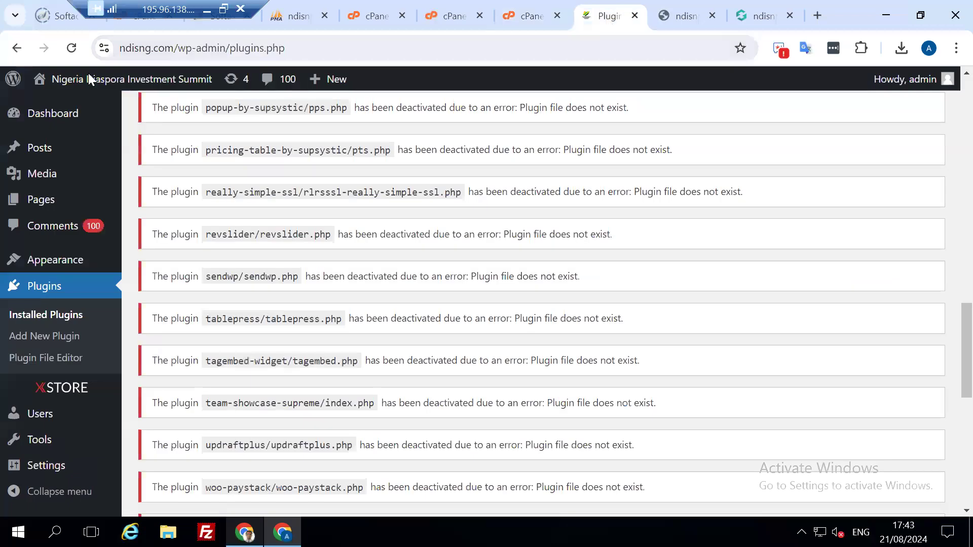
left_click(72, 49)
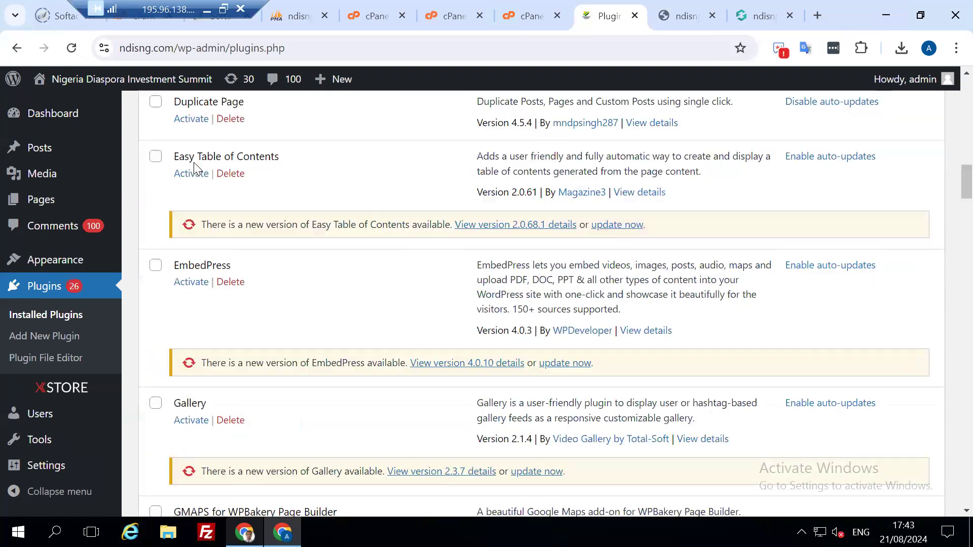
scroll(185, 298, "down", 5)
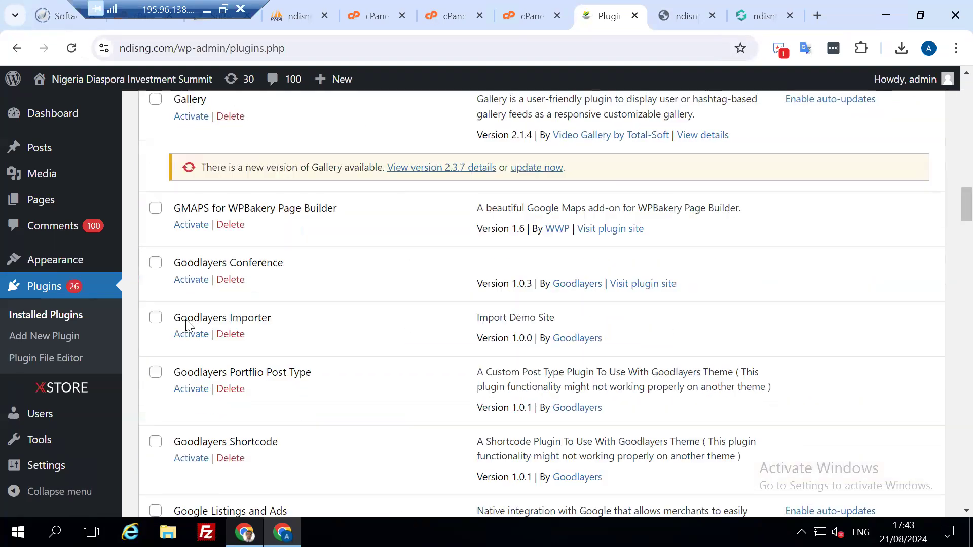
scroll(197, 396, "down", 3)
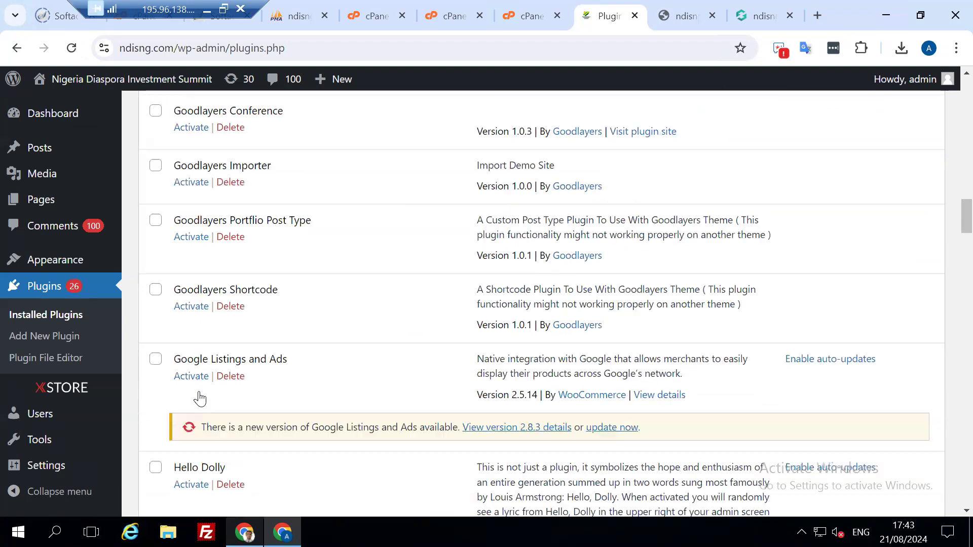
scroll(203, 401, "up", 5)
scroll(202, 381, "up", 6)
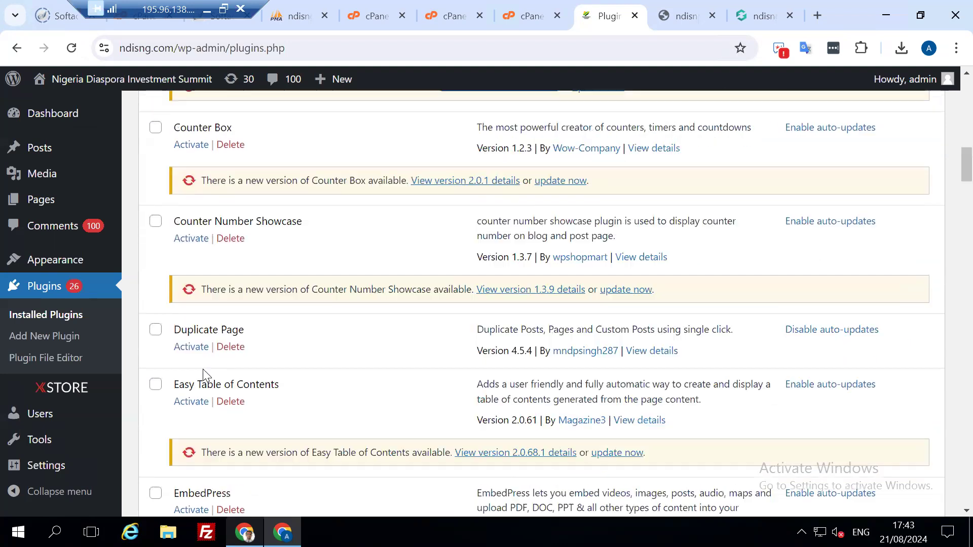
scroll(191, 285, "up", 6)
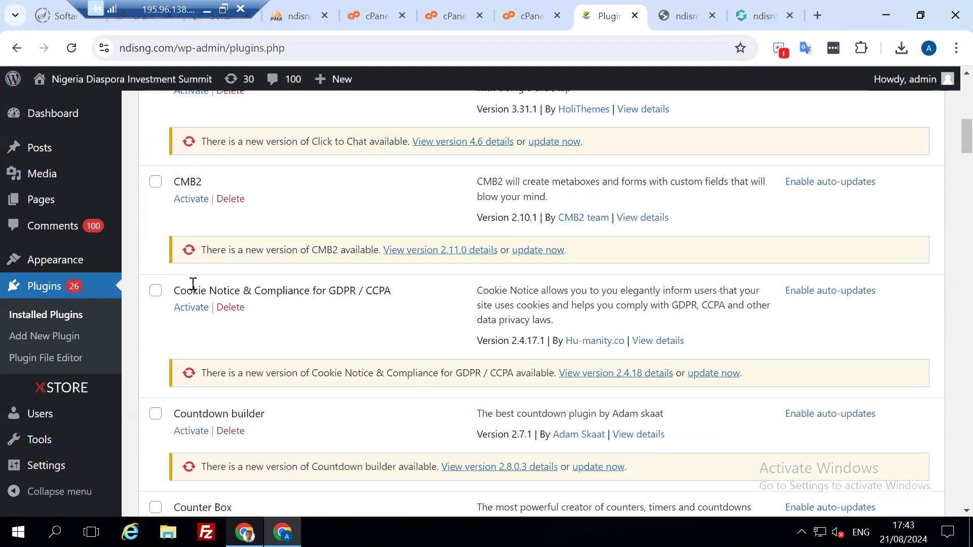
scroll(193, 283, "up", 6)
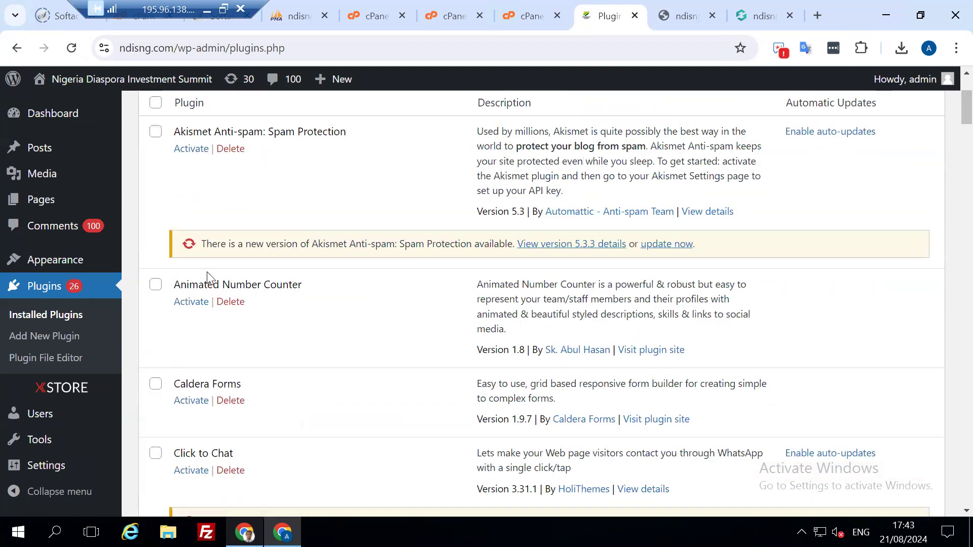
scroll(208, 278, "up", 3)
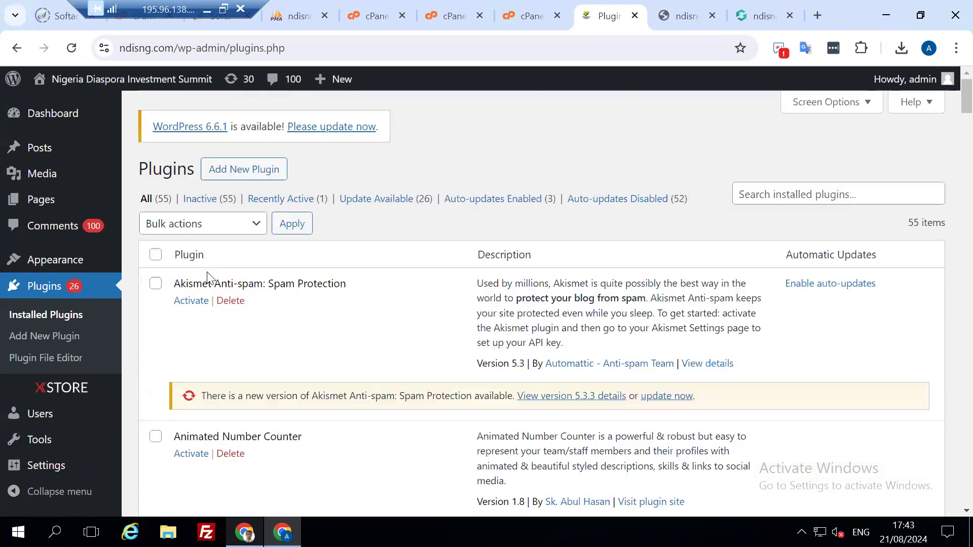
Delete the Akismet Anti-spam: Spam Protection plugin and activate Animated Number Counter
left_click(231, 301)
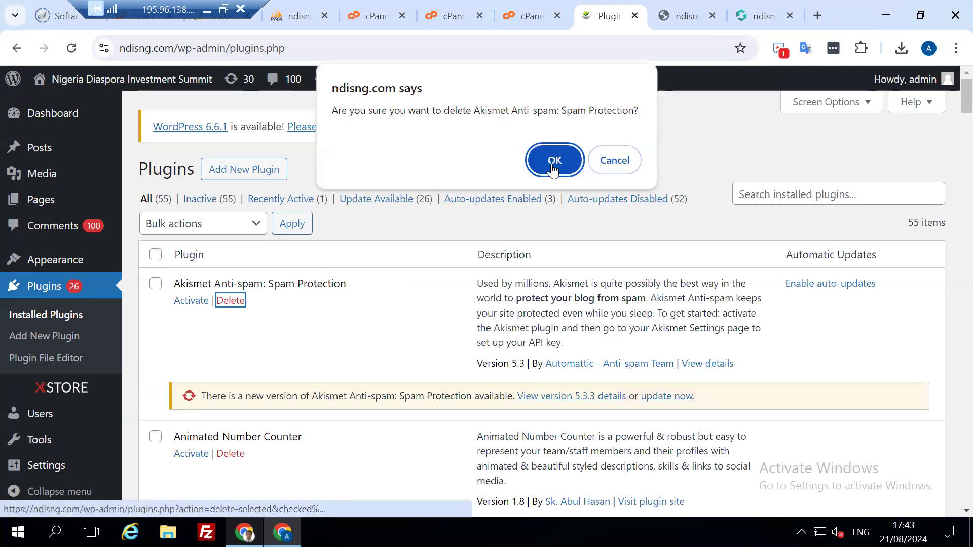
left_click(553, 160)
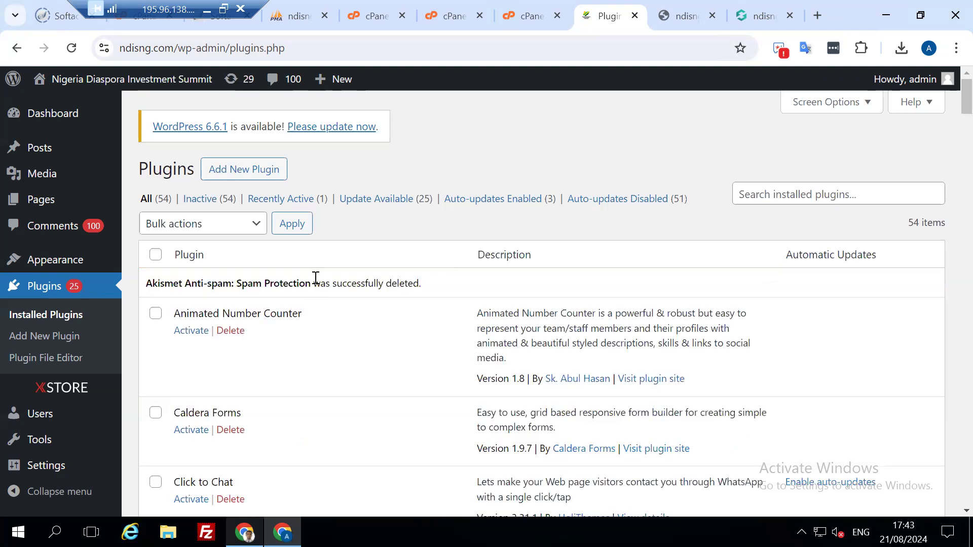
left_click(188, 333)
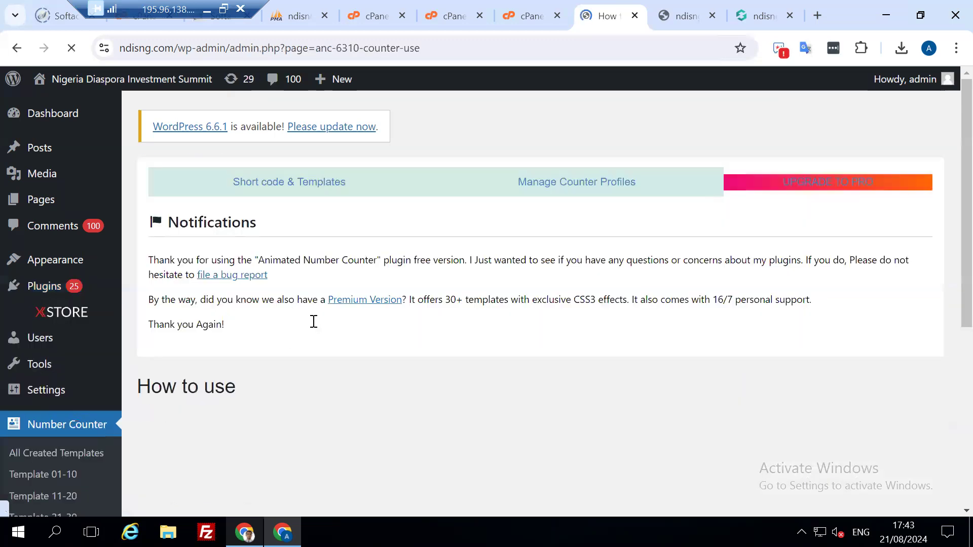
Return to the installed plugins list and activate the Caldera Forms and Click to Chat plugins
scroll(81, 266, "down", 3)
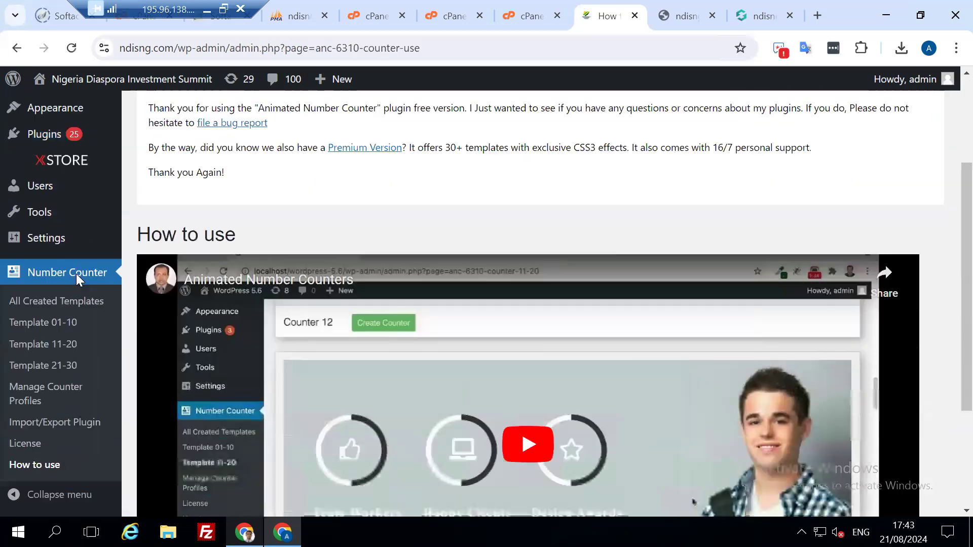
scroll(66, 213, "down", 3)
mouse_move(44, 135)
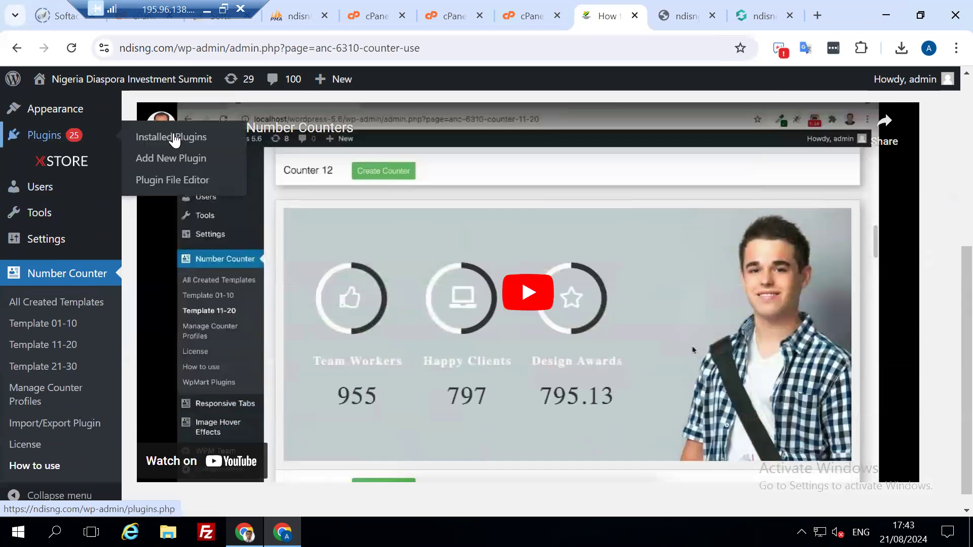
left_click(174, 137)
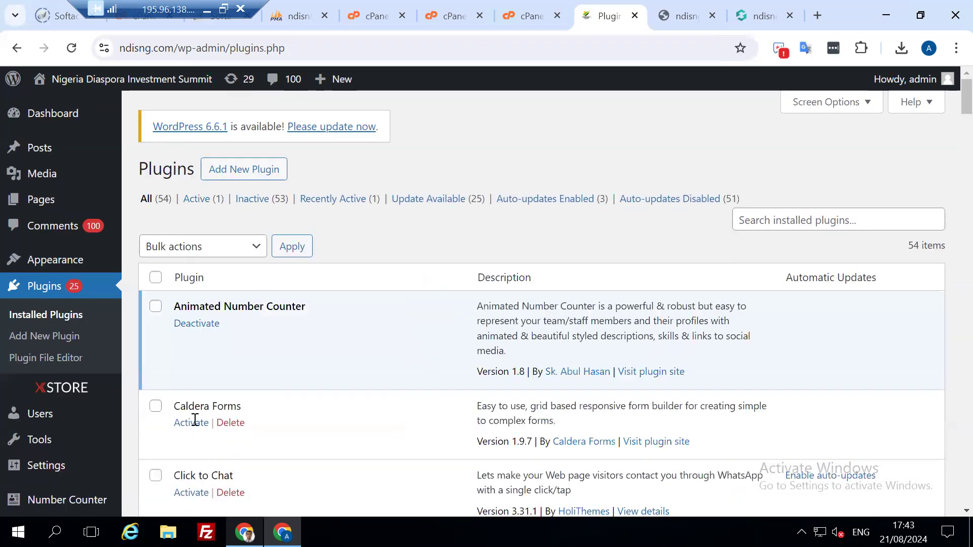
left_click(192, 427)
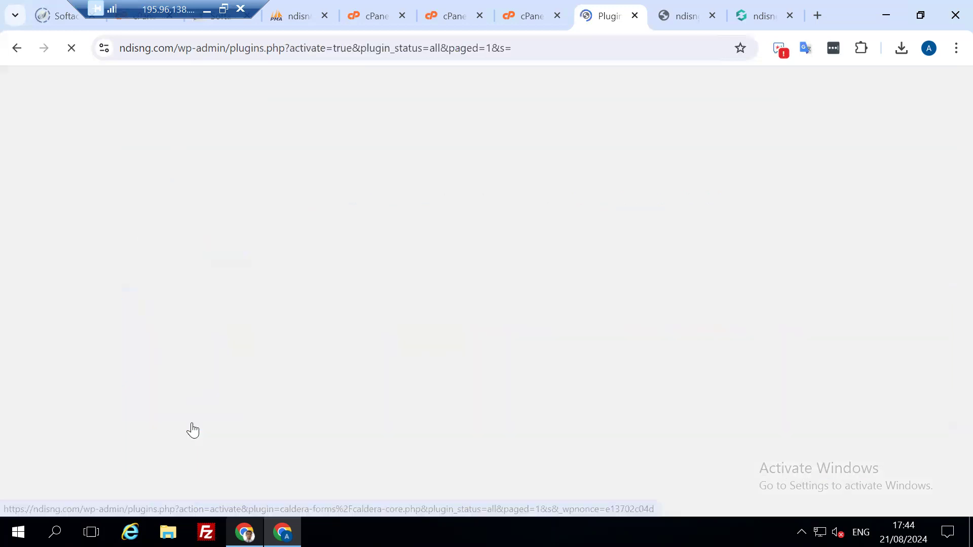
scroll(374, 350, "down", 4)
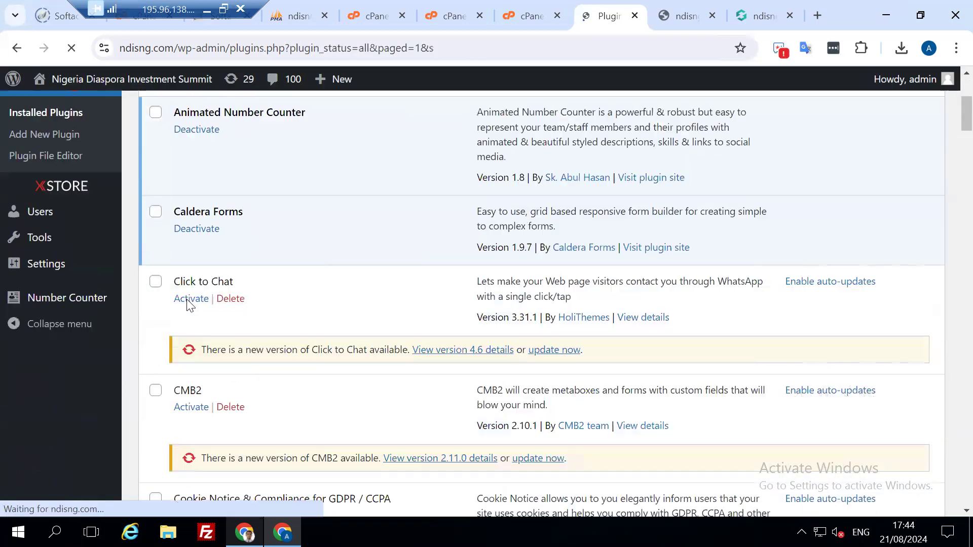
left_click(193, 312)
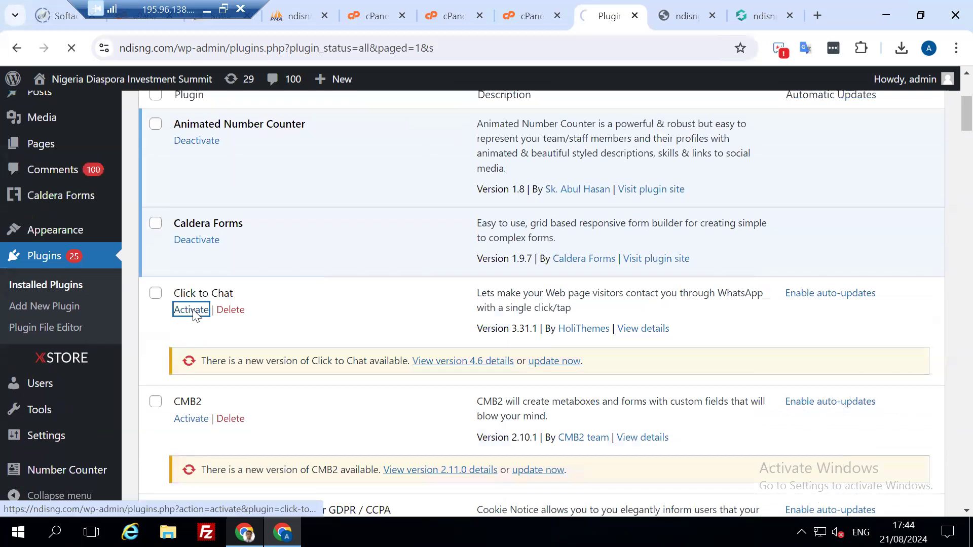
scroll(314, 292, "down", 5)
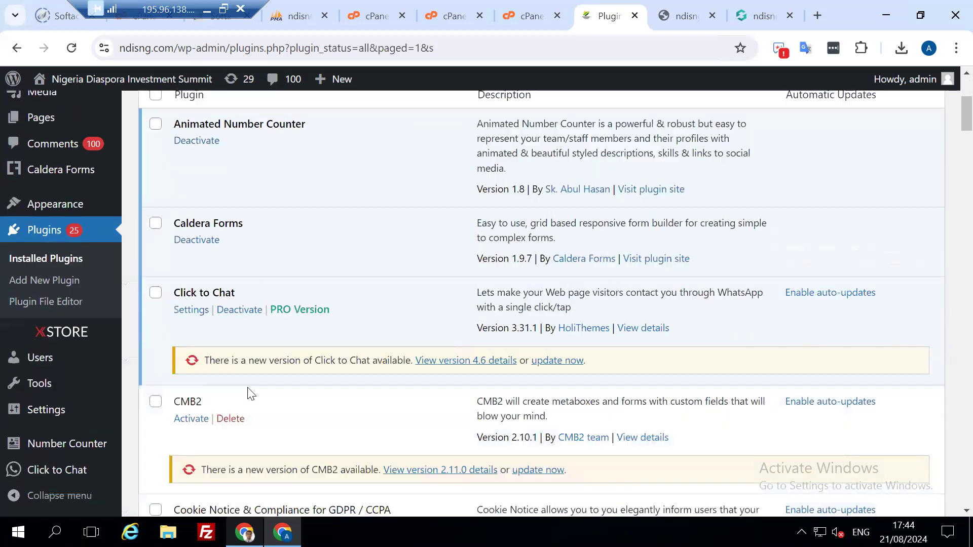
Activate the CMB2 plugin and reload the ndisng.com homepage to check how the site loads
left_click(190, 423)
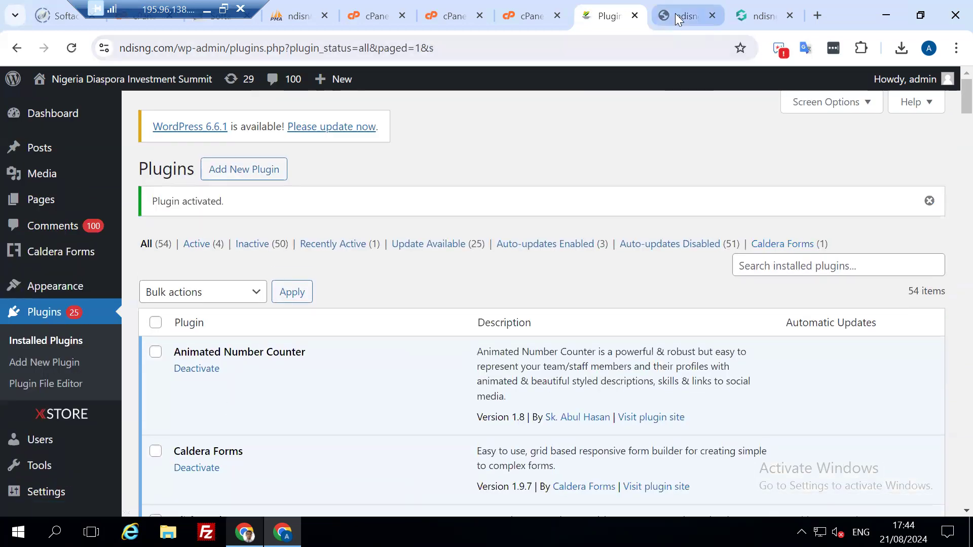
left_click(676, 15)
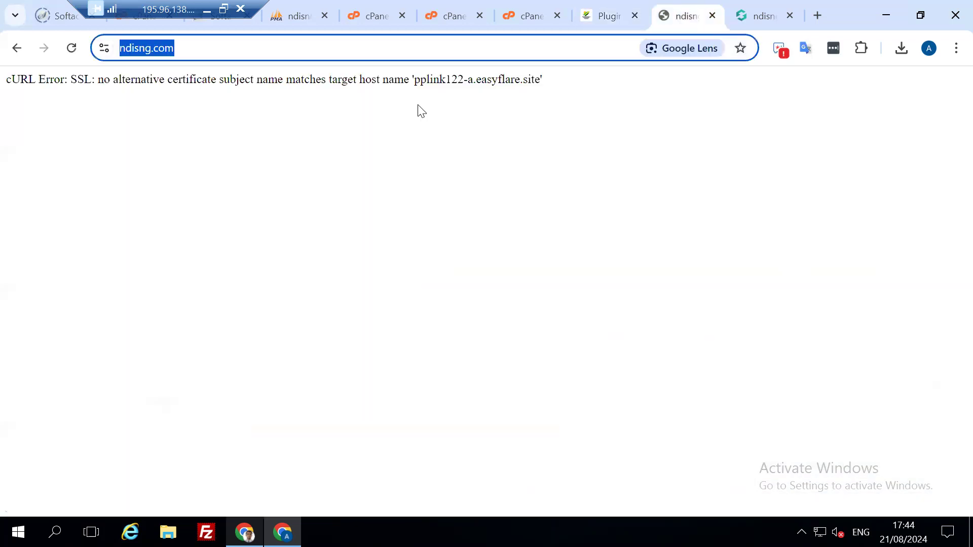
left_click(73, 49)
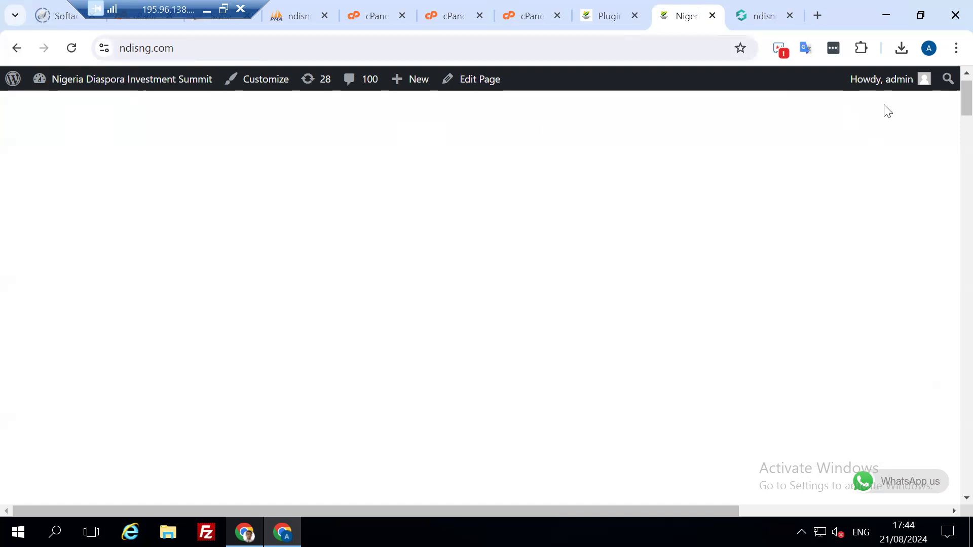
Return to the installed plugins list and activate Cookie Notice & Compliance for GDPR / CCPA
left_click(611, 15)
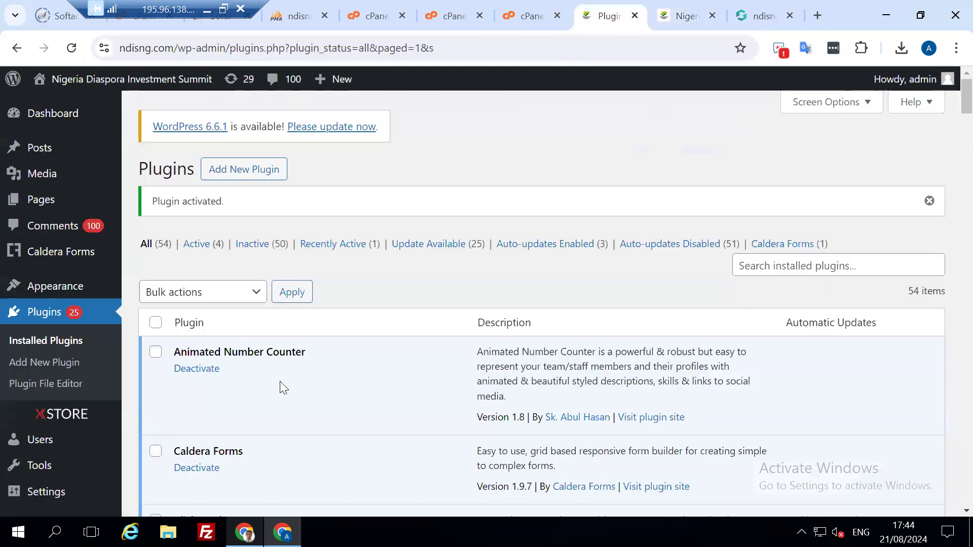
scroll(263, 375, "down", 5)
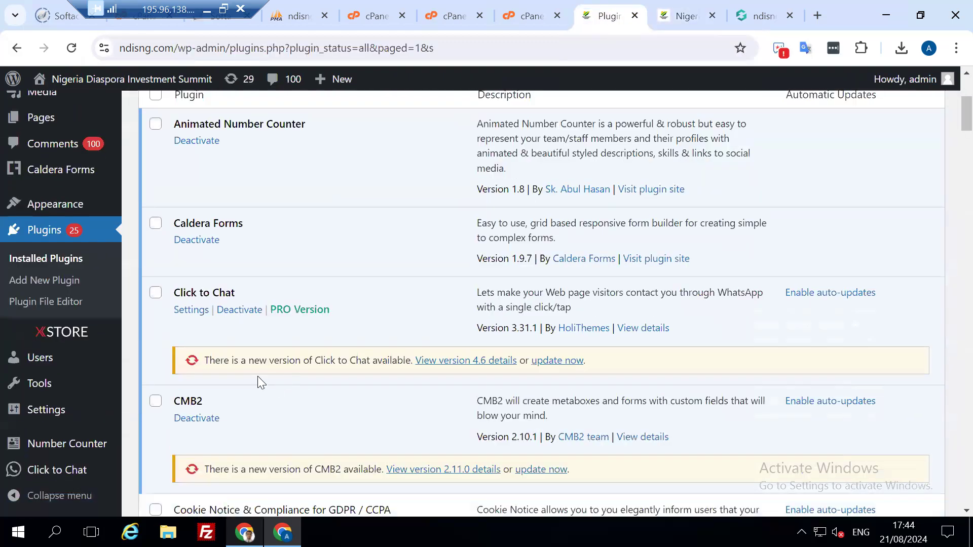
scroll(255, 374, "down", 3)
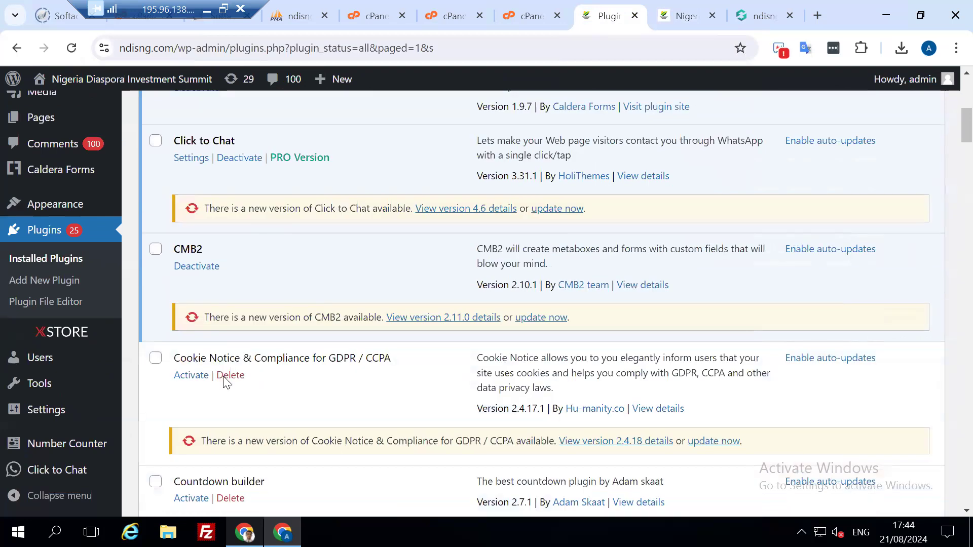
left_click(192, 376)
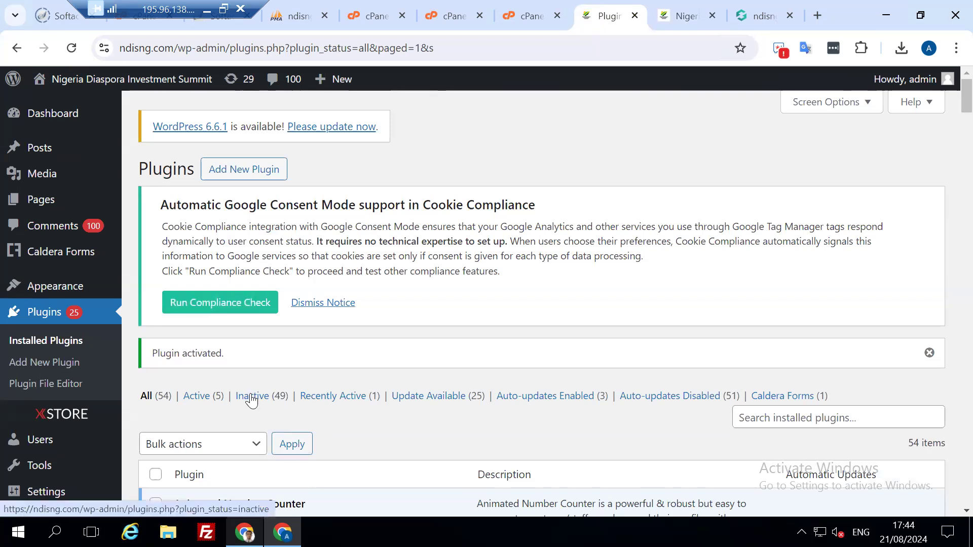
Filter the plugins list to inactive plugins and activate Countdown builder
left_click(252, 396)
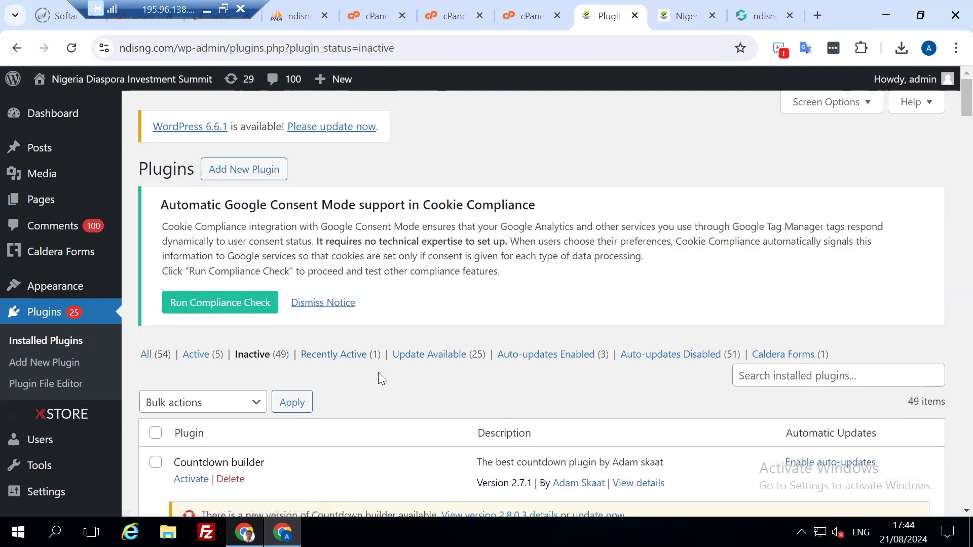
scroll(380, 376, "down", 1)
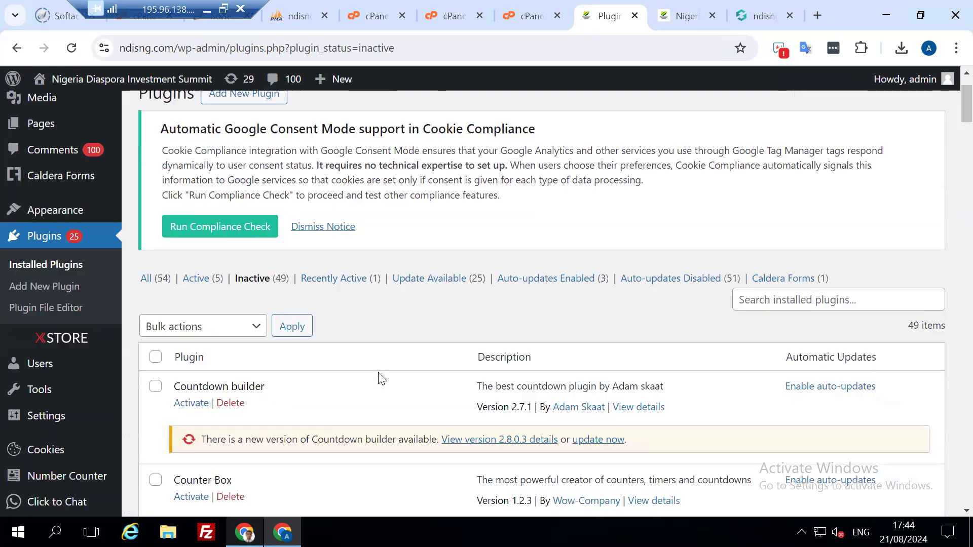
scroll(645, 431, "down", 1)
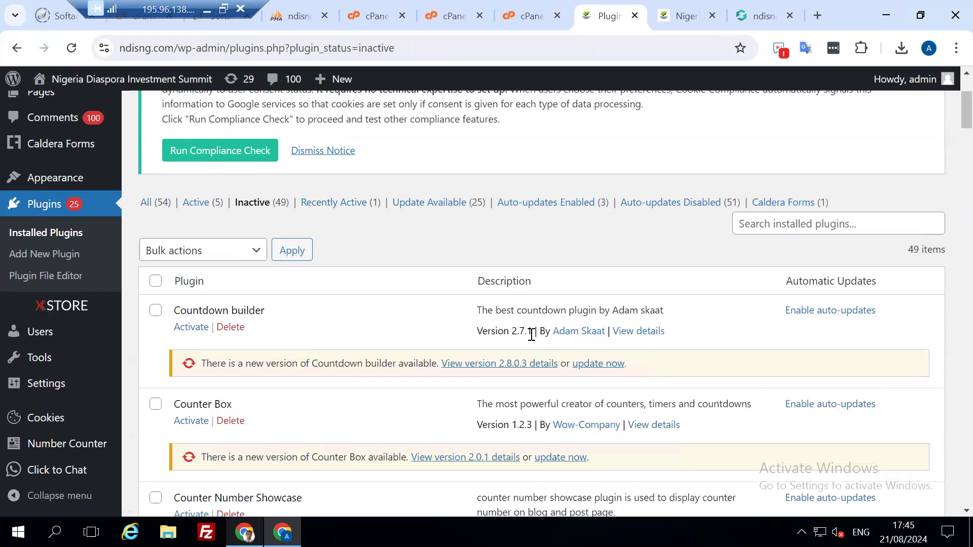
scroll(388, 376, "down", 1)
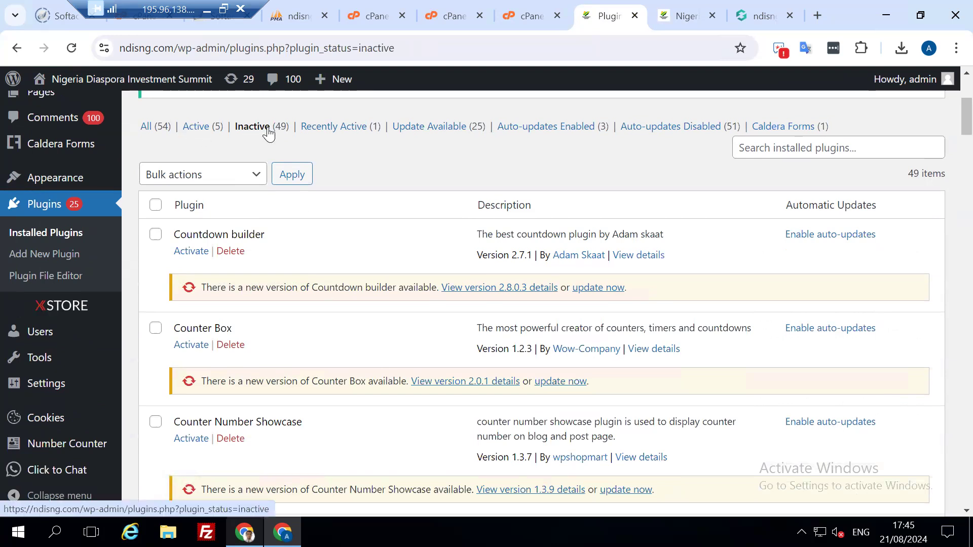
left_click(194, 252)
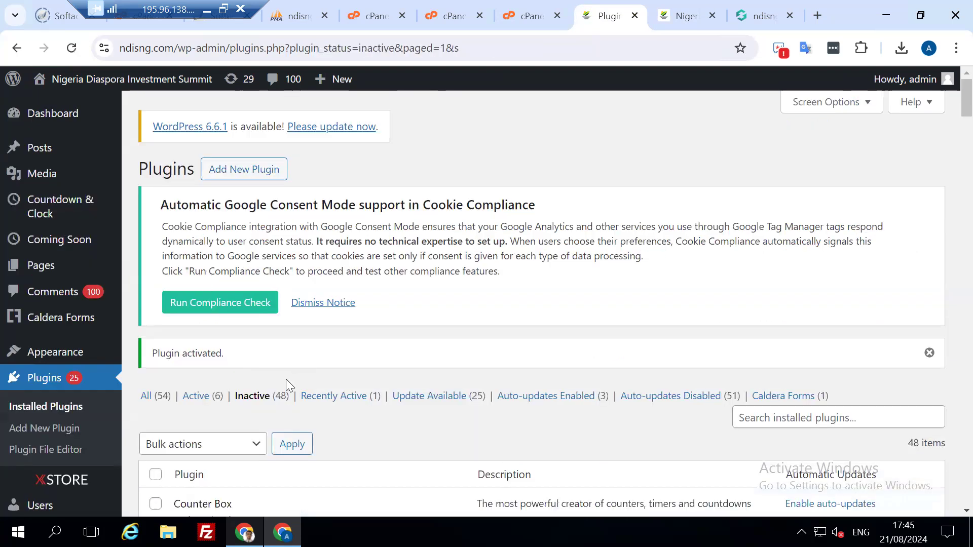
Delete the Hello Dolly plugin from the inactive plugins and confirm its removal
scroll(285, 385, "down", 8)
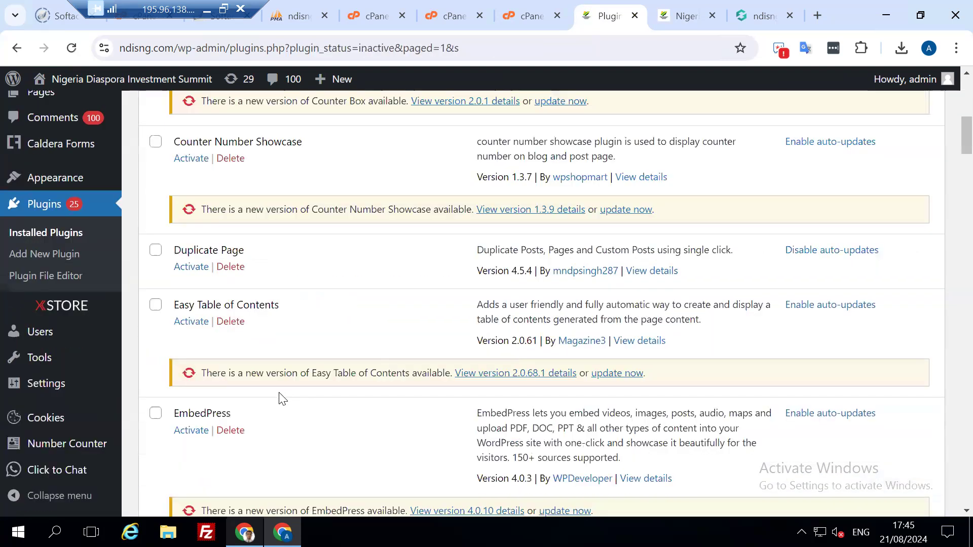
scroll(285, 402, "down", 4)
scroll(310, 415, "down", 4)
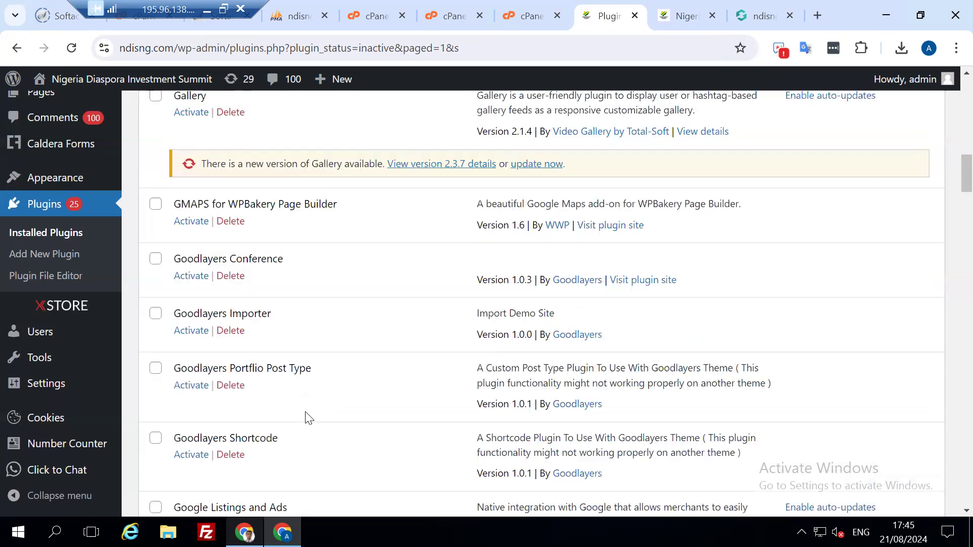
scroll(308, 416, "down", 4)
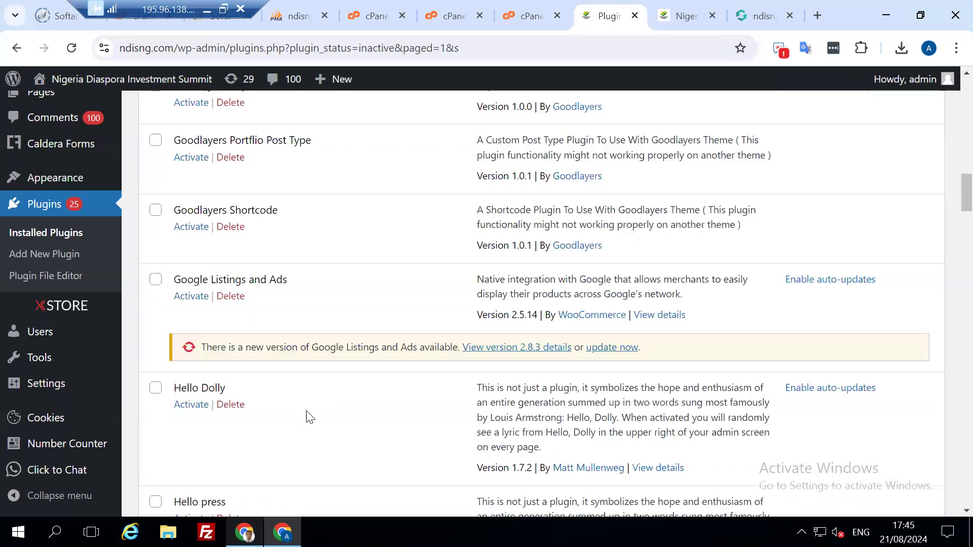
left_click(232, 404)
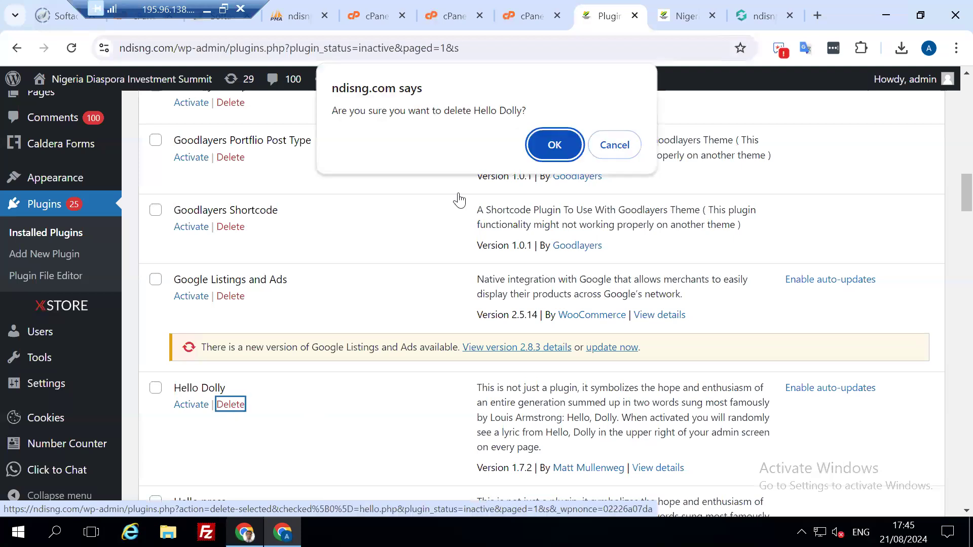
left_click(555, 145)
Activate the Slider Revolution plugin from the inactive plugins list
scroll(365, 375, "down", 4)
scroll(361, 380, "down", 1)
scroll(361, 380, "down", 5)
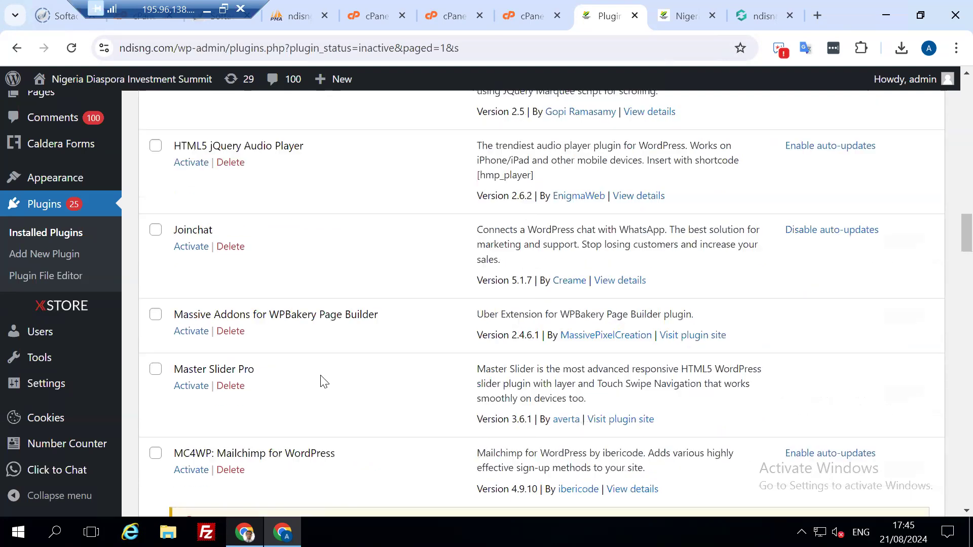
scroll(355, 378, "down", 1)
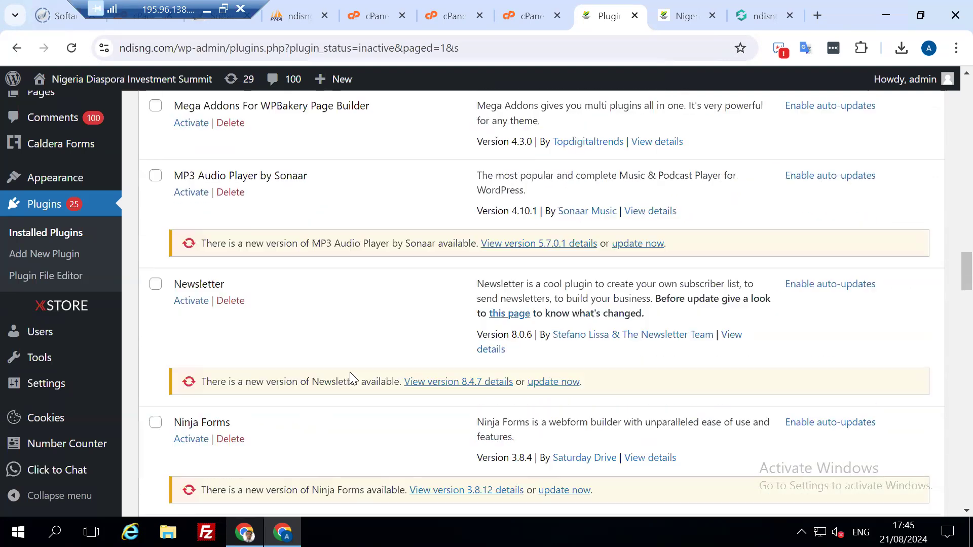
scroll(347, 375, "down", 5)
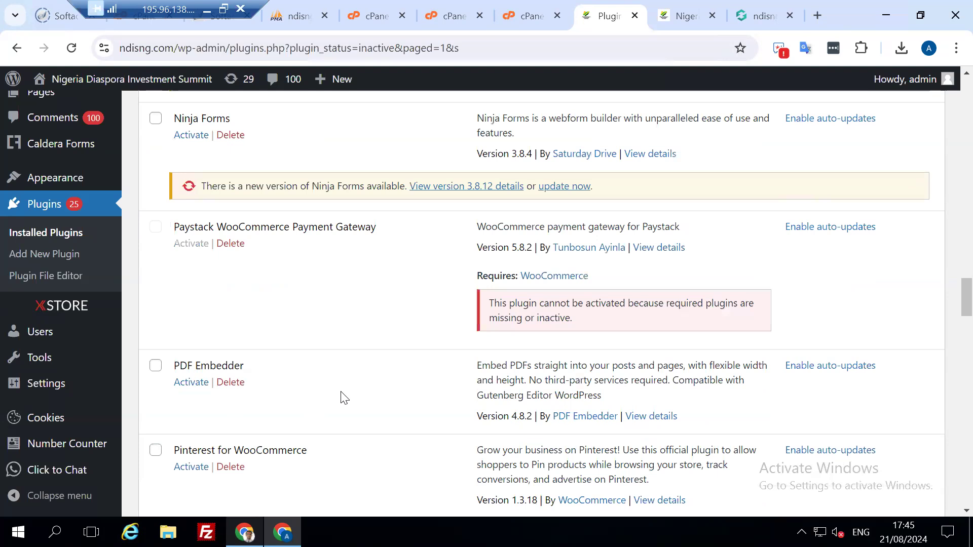
scroll(344, 398, "down", 3)
scroll(342, 404, "down", 6)
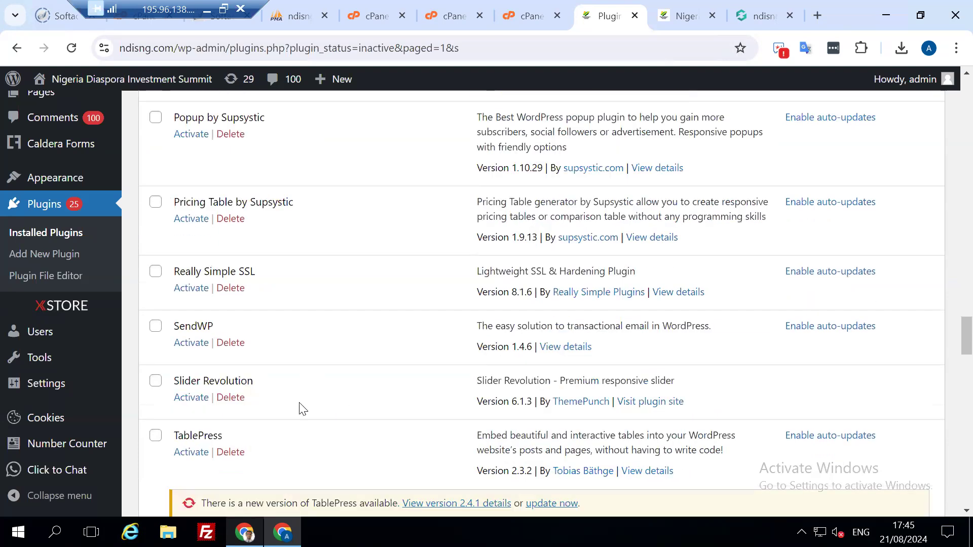
left_click(192, 399)
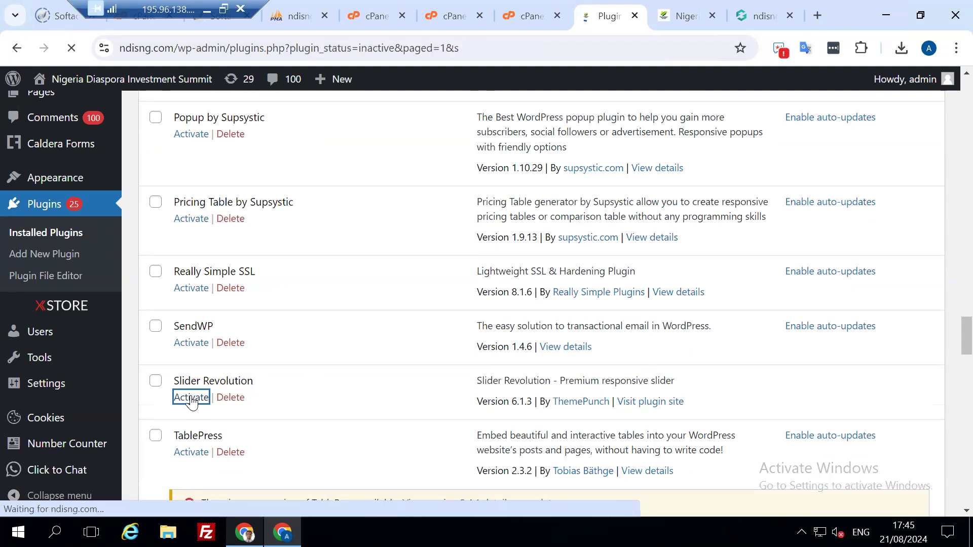
Look through the remaining inactive plugins for the next one to activate
scroll(347, 398, "down", 4)
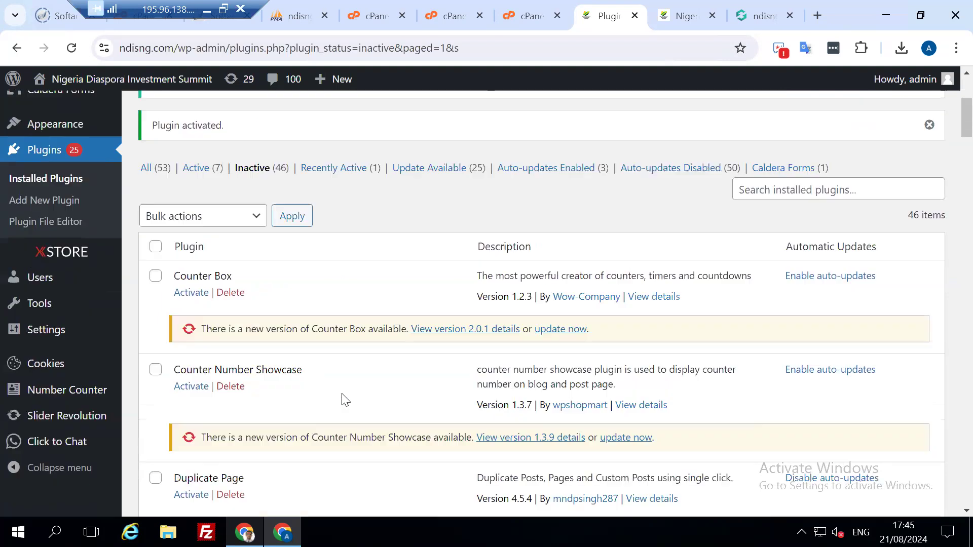
scroll(345, 400, "down", 7)
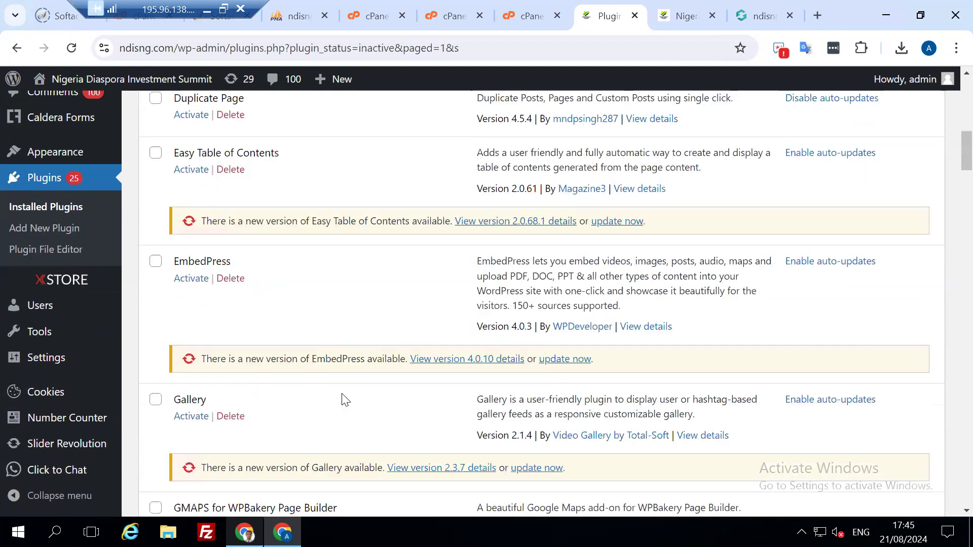
scroll(344, 400, "down", 10)
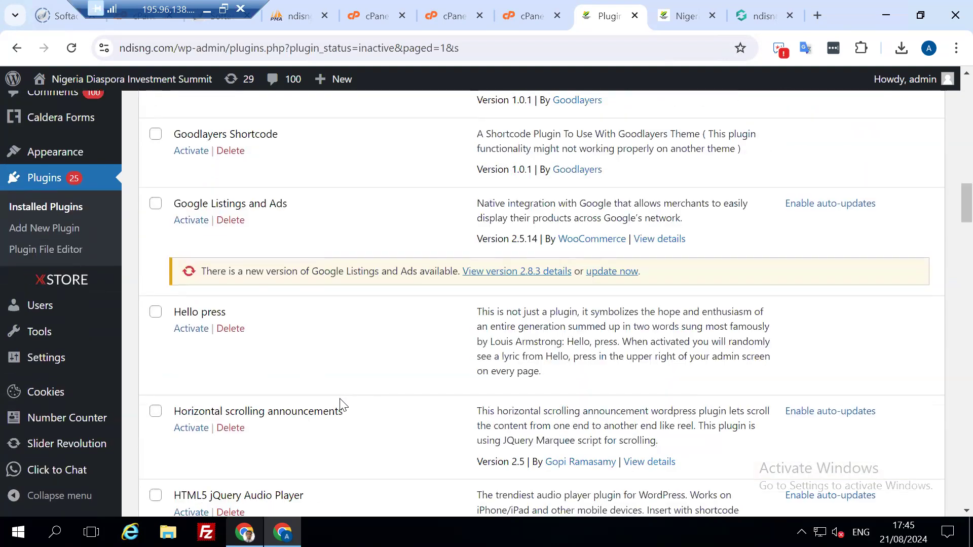
Activate the WPBakery Page Builder plugin from the list of inactive WordPress plugins
scroll(341, 403, "down", 10)
scroll(343, 406, "down", 10)
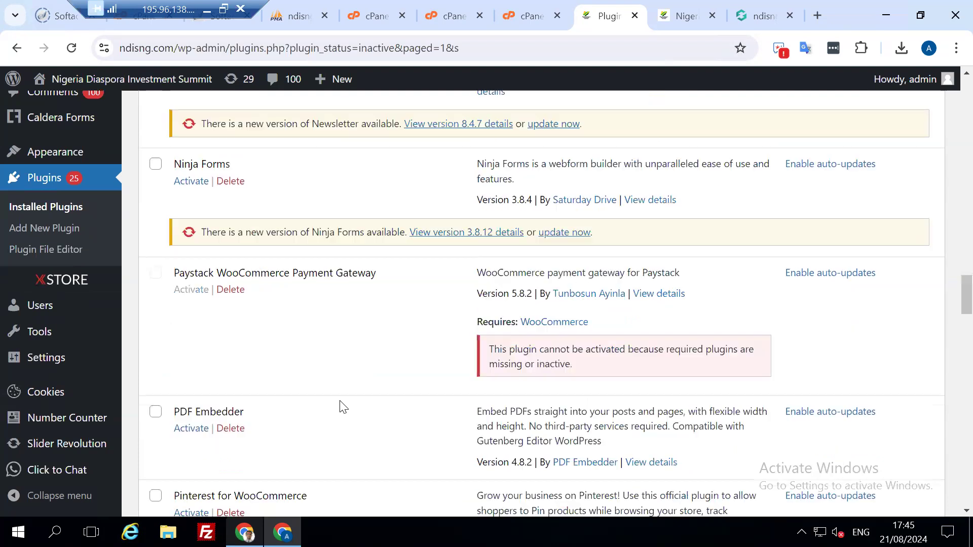
scroll(343, 410, "down", 5)
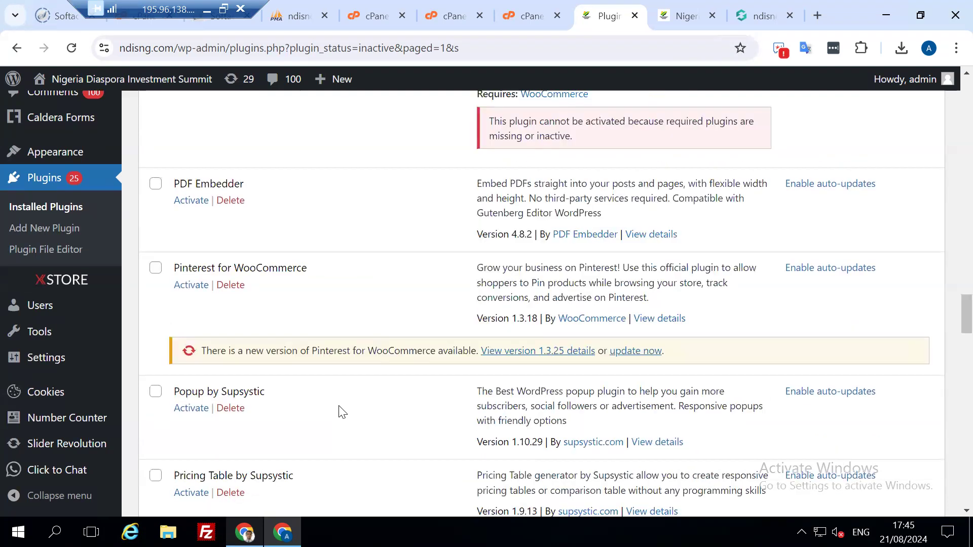
scroll(343, 412, "down", 10)
scroll(338, 408, "down", 8)
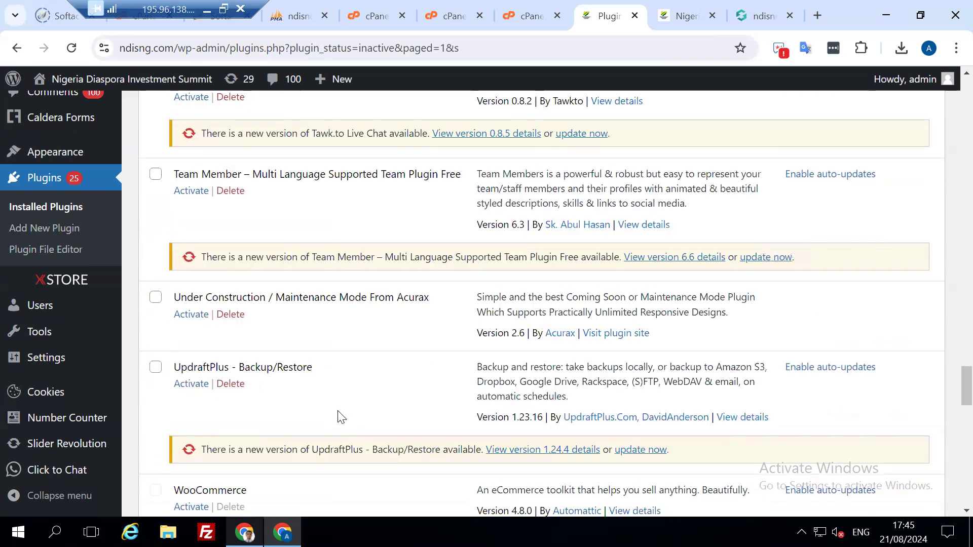
scroll(341, 416, "down", 6)
scroll(339, 420, "down", 3)
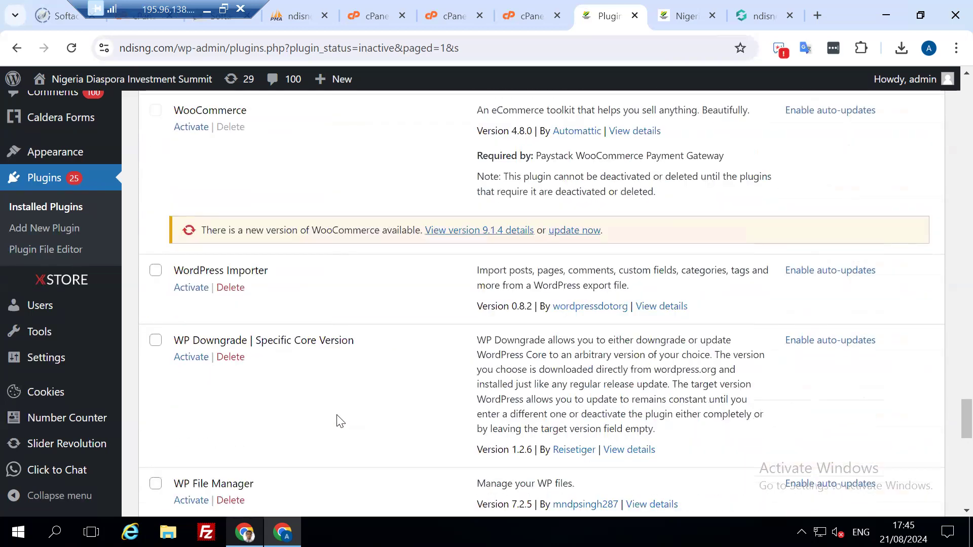
scroll(340, 422, "down", 8)
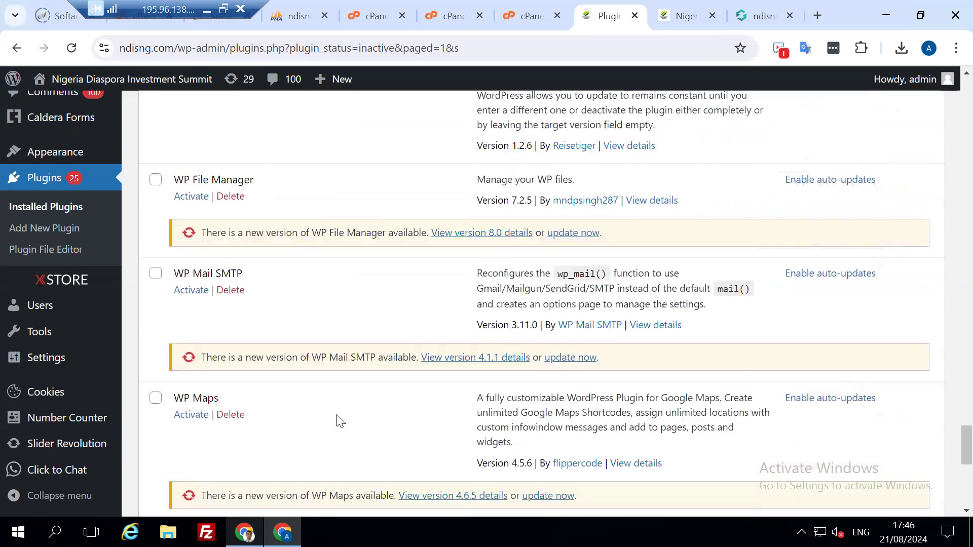
scroll(340, 422, "down", 2)
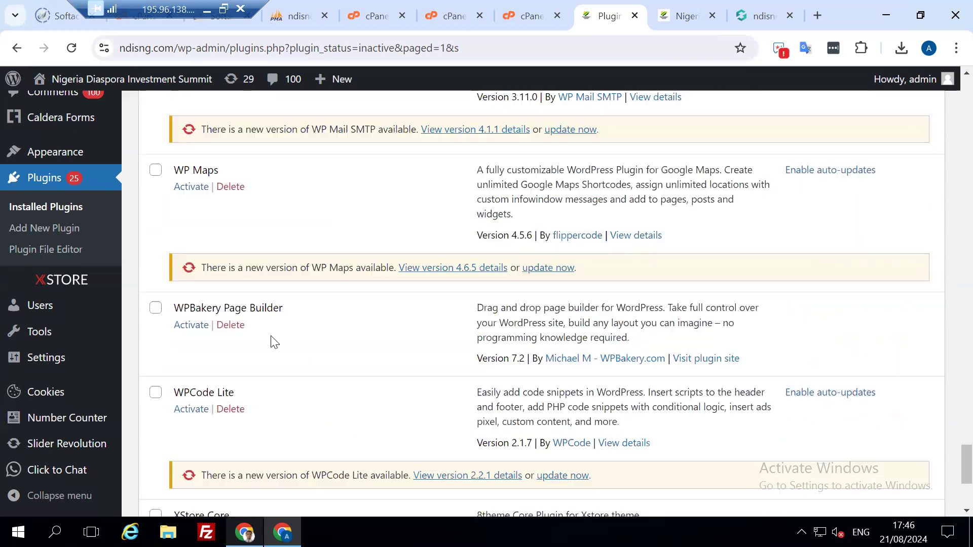
left_click(192, 327)
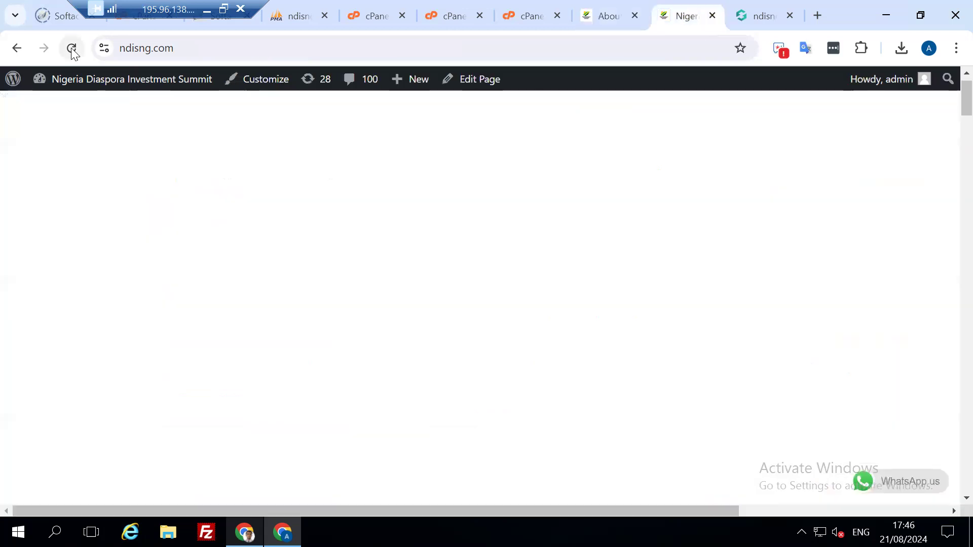
Reload the ndisng.com homepage to check how it renders with WPBakery Page Builder active
left_click(72, 49)
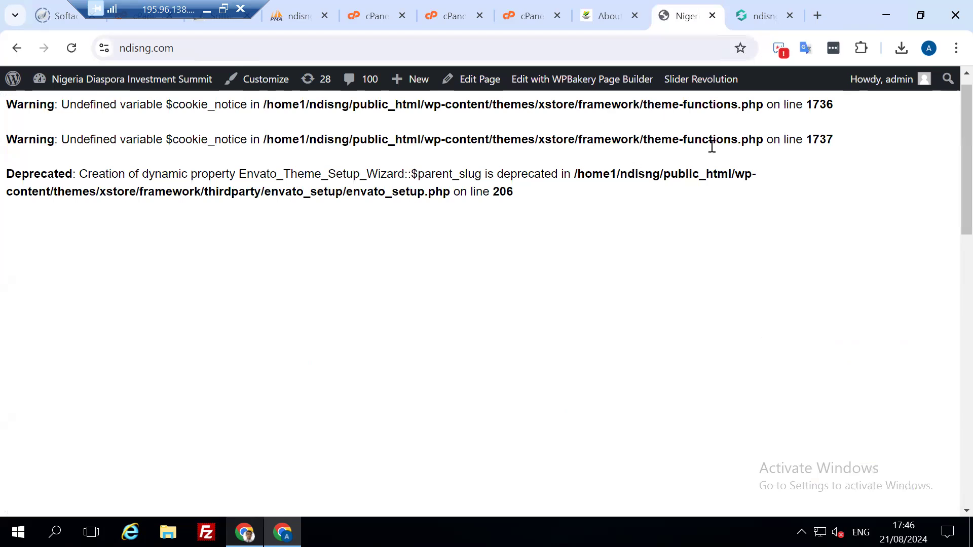
left_click(520, 14)
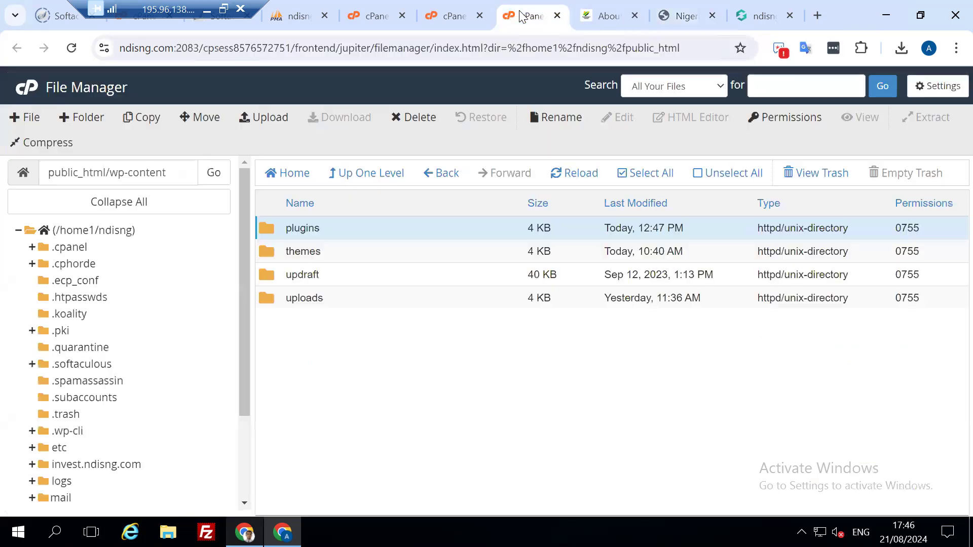
left_click(595, 15)
left_click(440, 11)
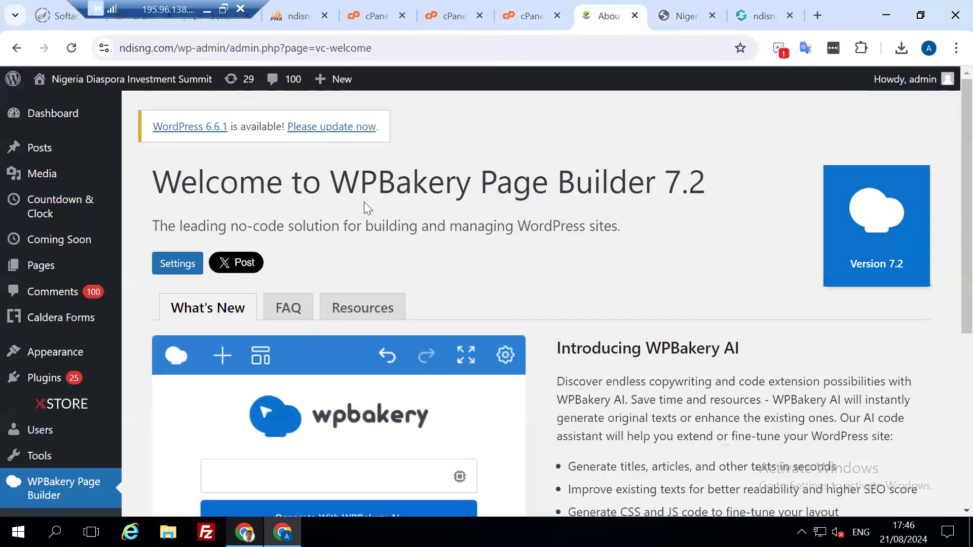
left_click(527, 15)
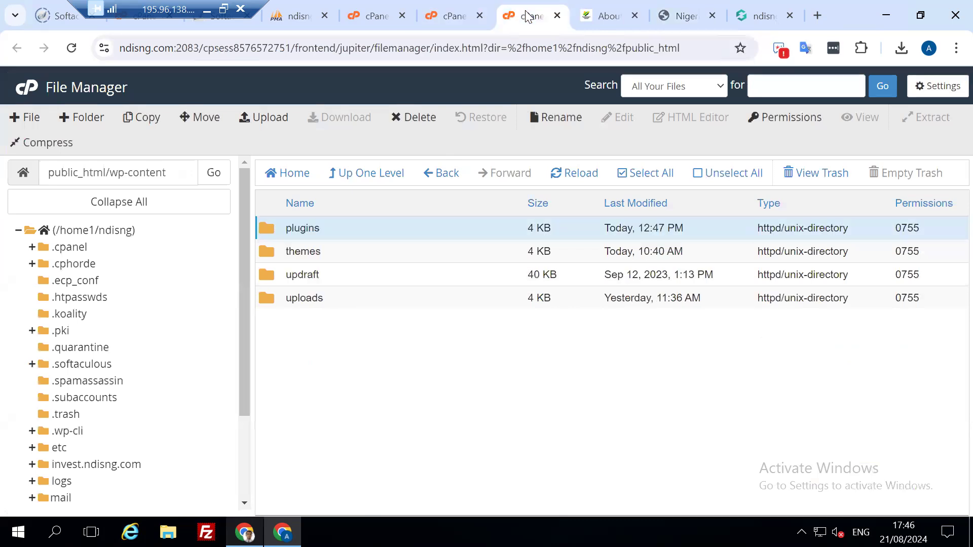
Open the installed plugins list and check the Cookie Notice & Compliance plugin against the warnings on the ndisng.com homepage
left_click(603, 17)
mouse_move(43, 376)
left_click(153, 385)
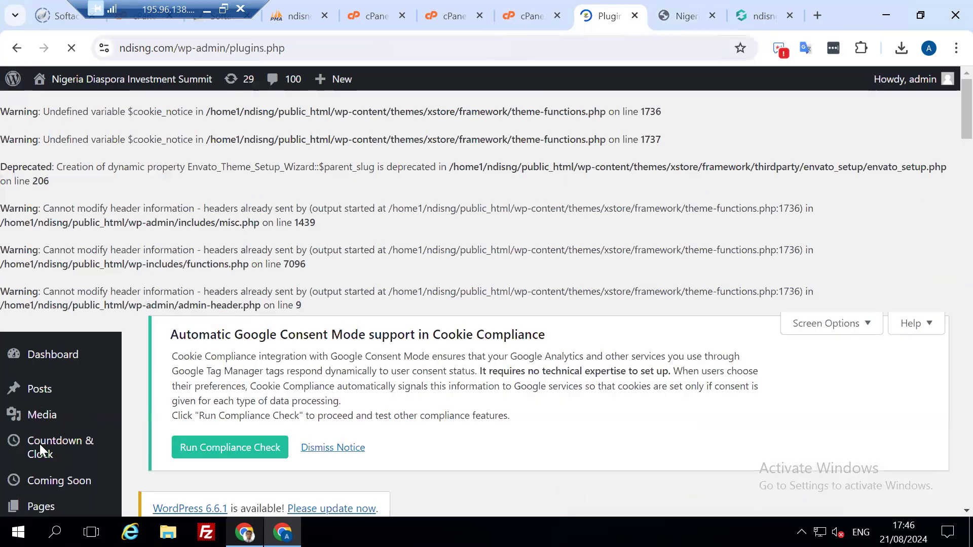
scroll(40, 444, "down", 4)
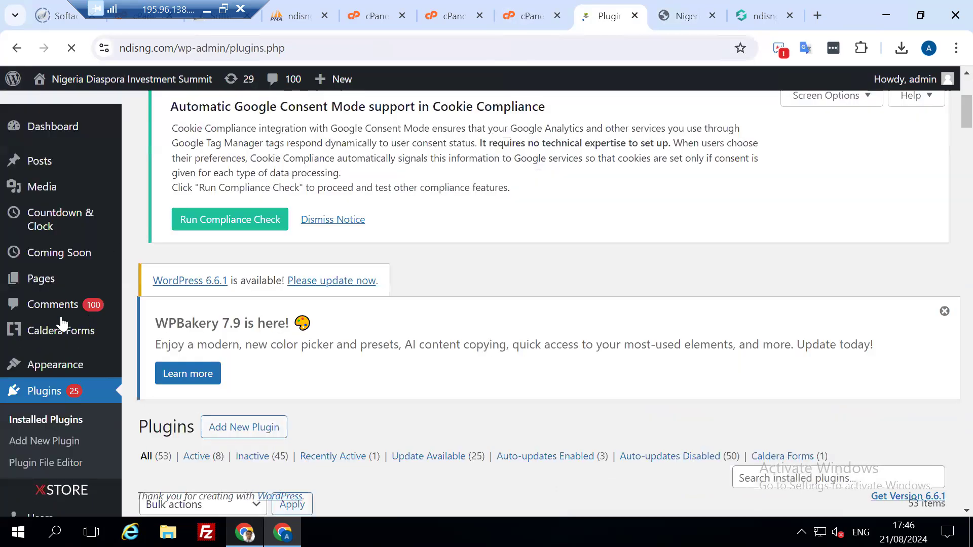
scroll(62, 323, "down", 1)
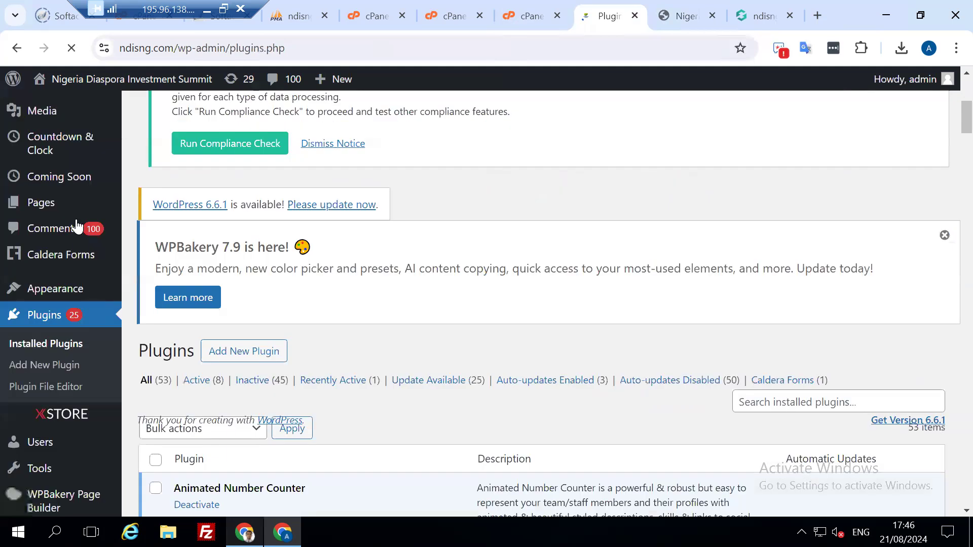
scroll(44, 314, "down", 10)
mouse_move(212, 309)
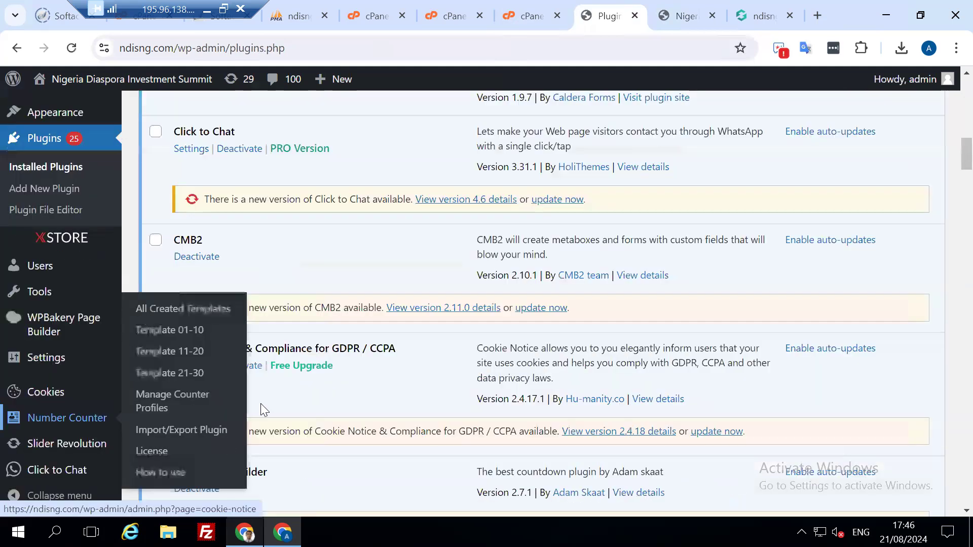
scroll(198, 342, "down", 3)
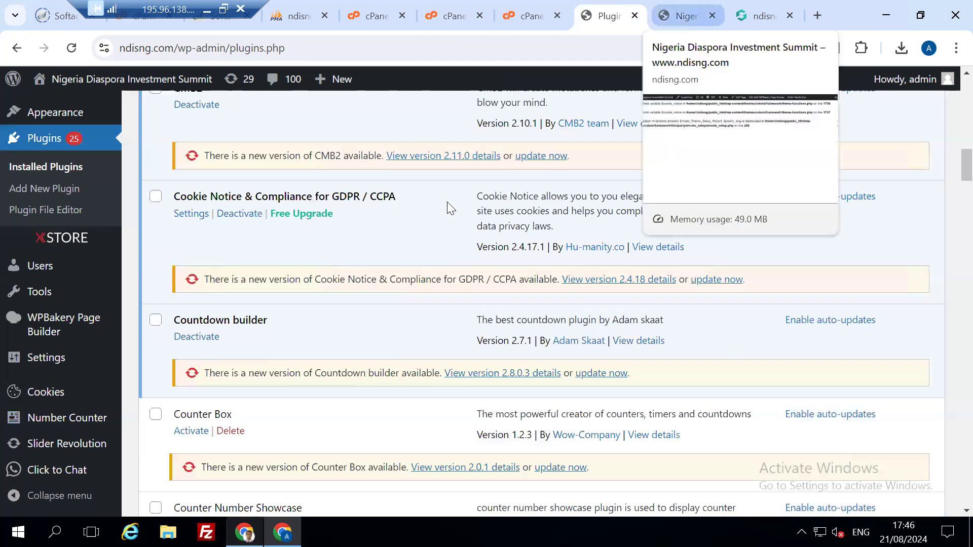
key("ctrl+Tab")
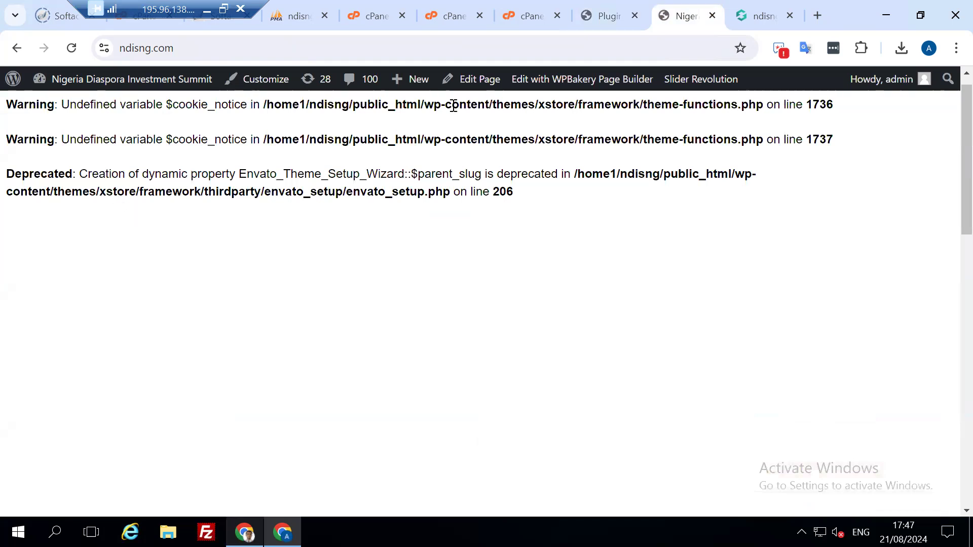
left_click(607, 17)
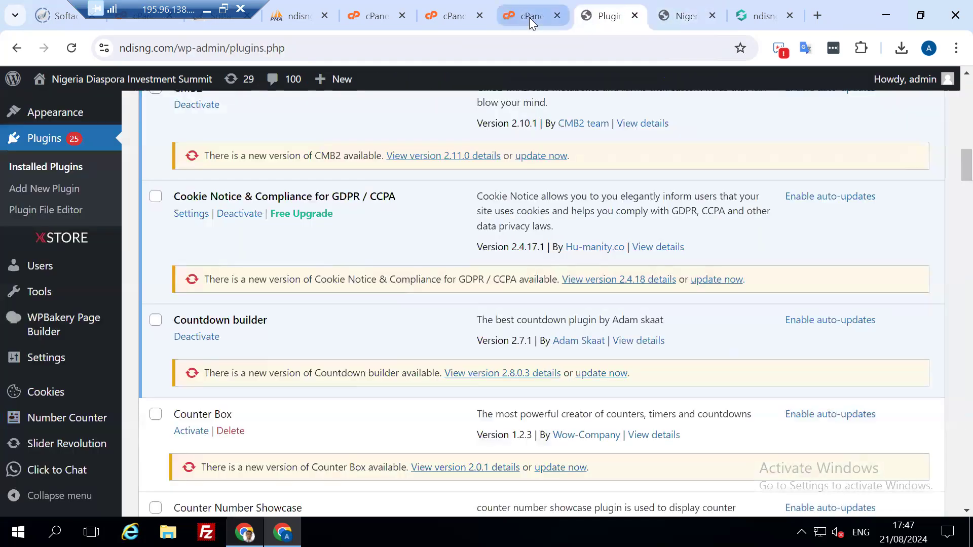
In cPanel File Manager, move everything in public_html/wp-content/themes except the xstore and xstore-child folders to the trash
left_click(529, 17)
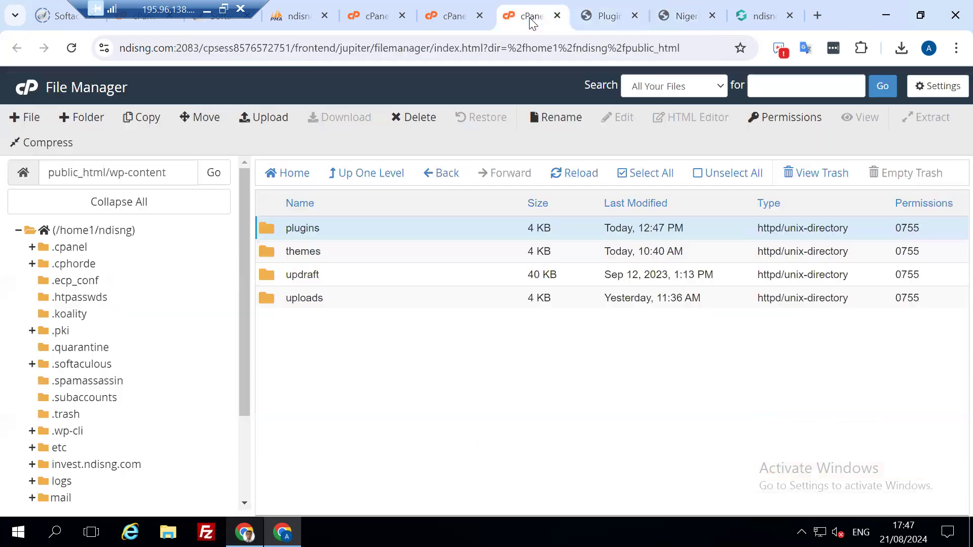
double_click(344, 263)
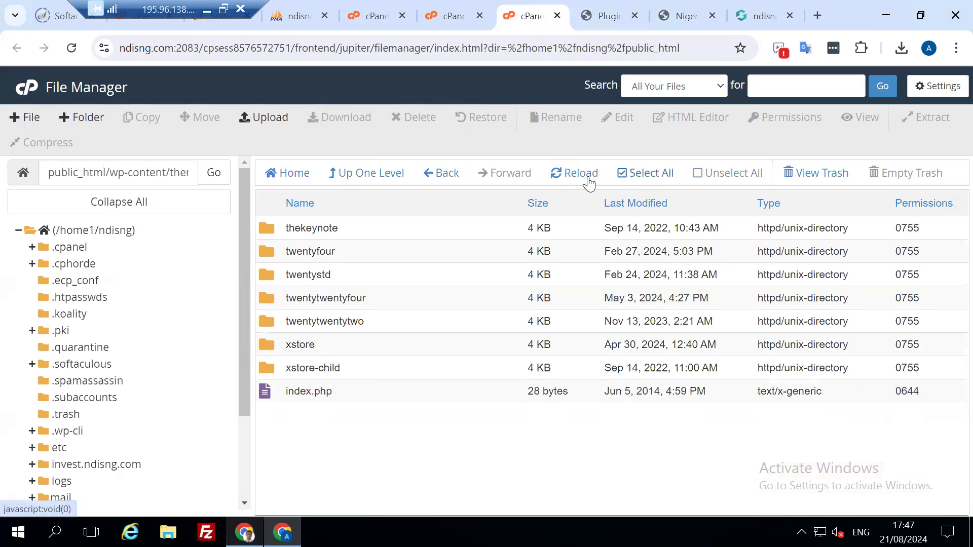
left_click(355, 401)
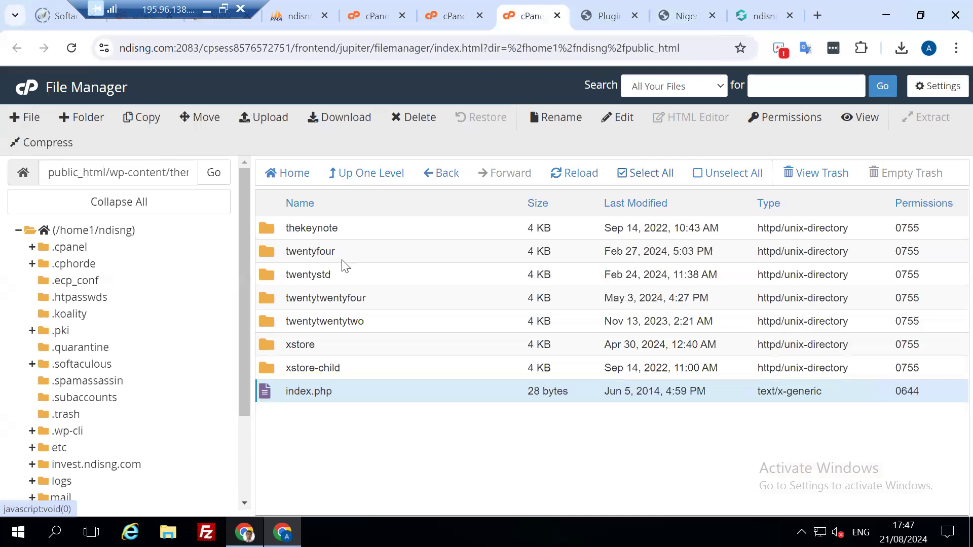
key("ctrl+a")
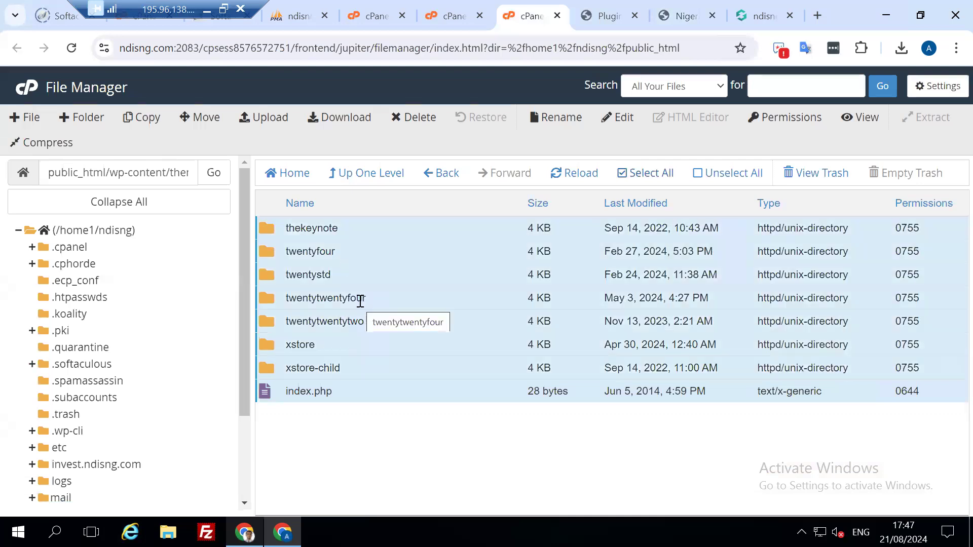
left_click(353, 349, "ctrl")
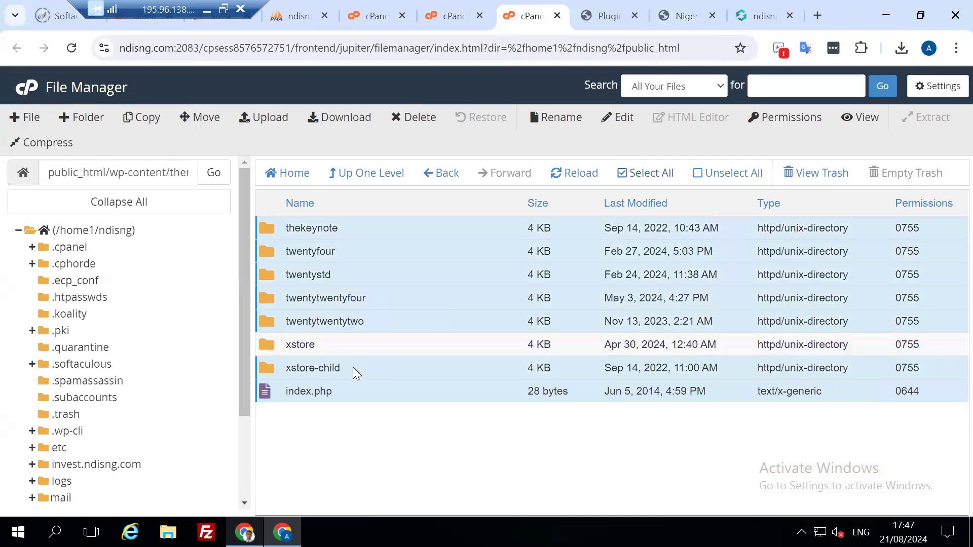
left_click(353, 367, "ctrl")
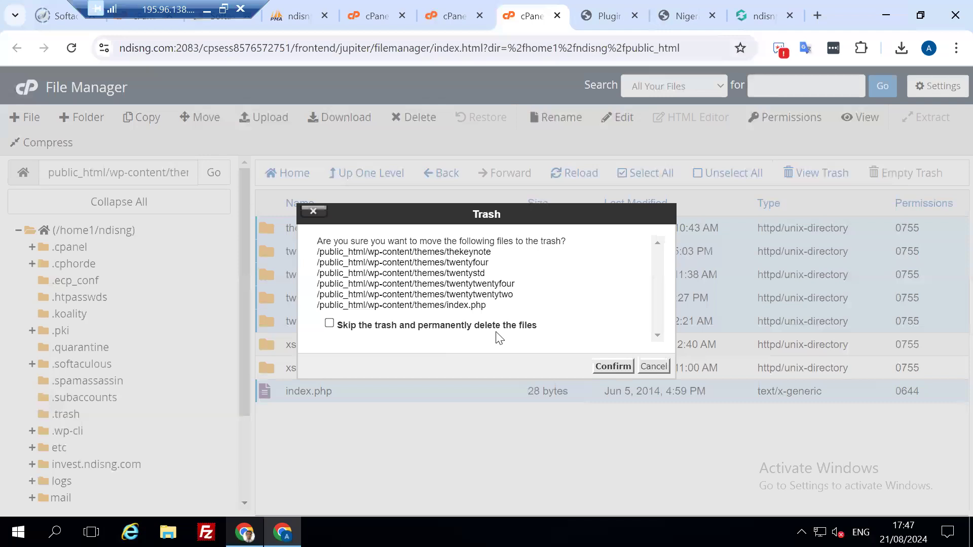
left_click(612, 370)
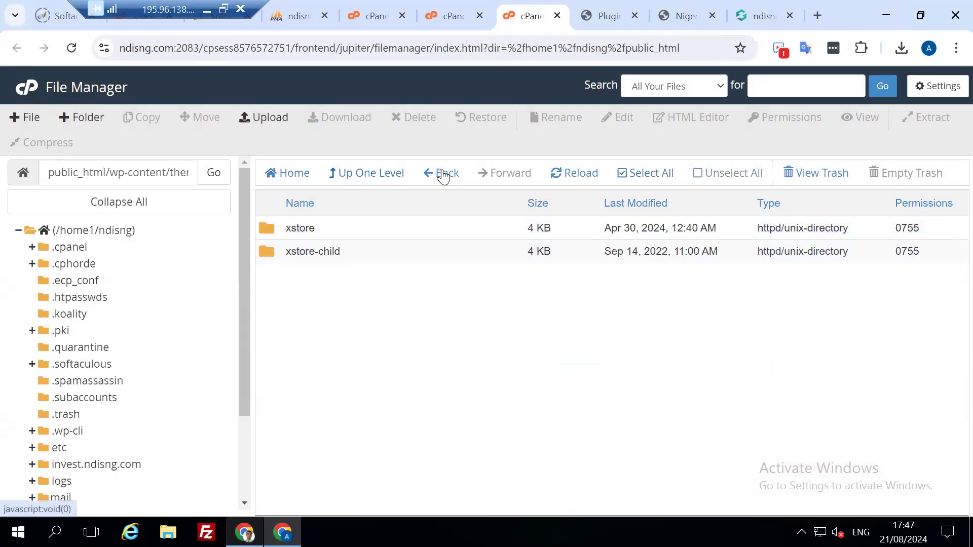
Compress the xstore and xstore-child theme folders into the Zip archive /public_html/wp-content/themes/xstore.zip and refresh the file list
left_click(631, 174)
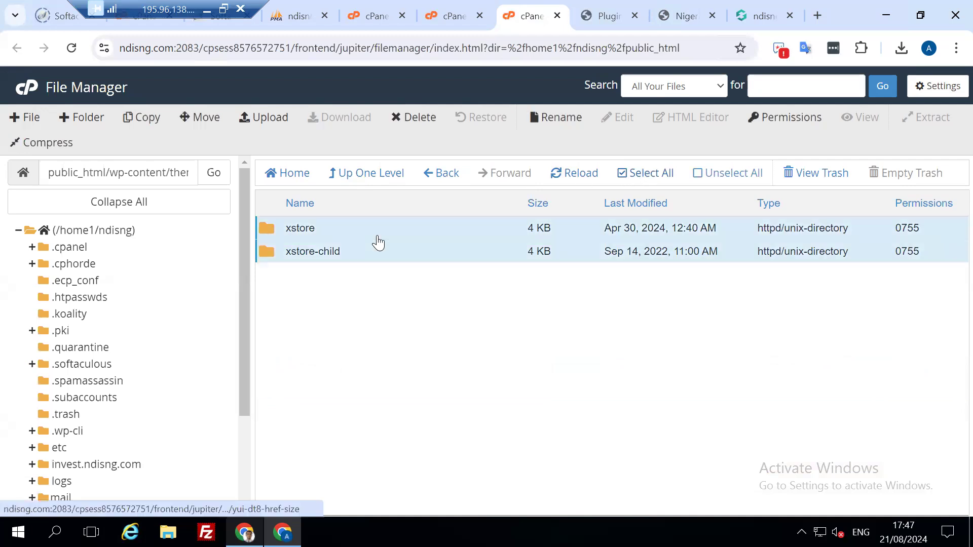
right_click(377, 235)
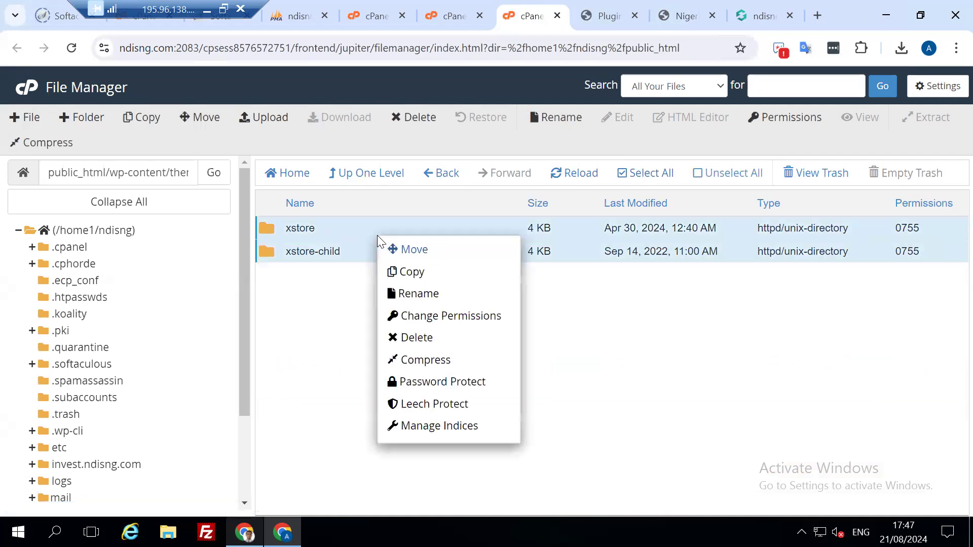
left_click(451, 362)
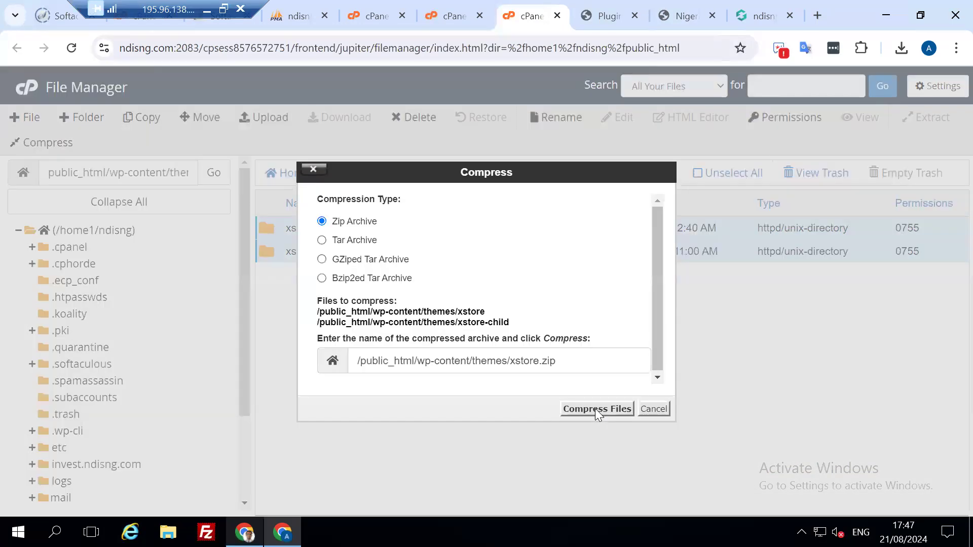
left_click(595, 409)
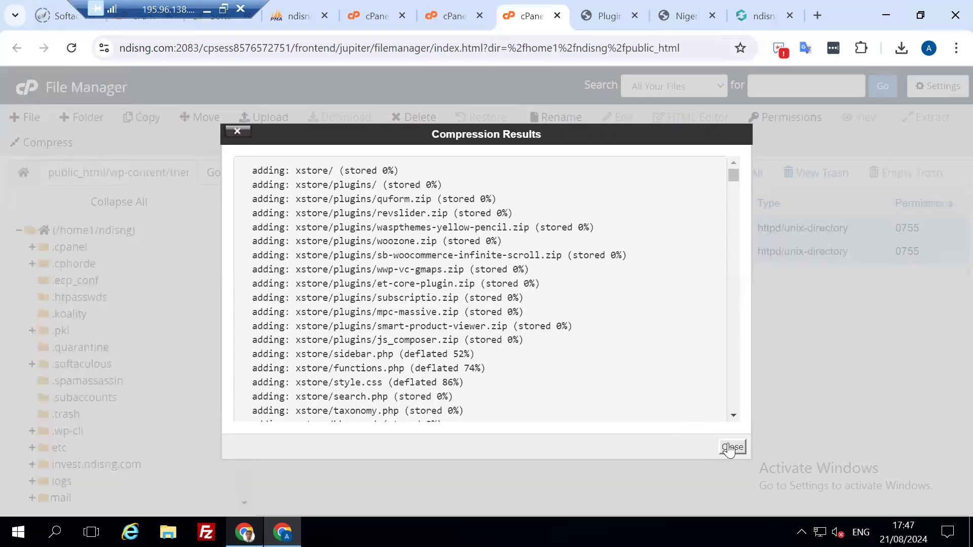
left_click(731, 447)
left_click(573, 173)
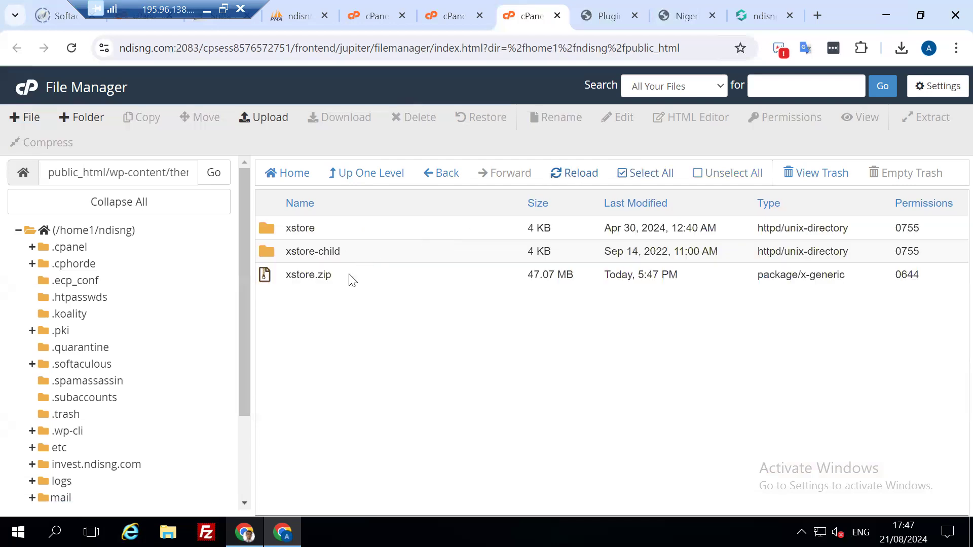
Permanently delete the xstore and xstore-child theme folders, skipping the trash and keeping xstore.zip
left_click(648, 175)
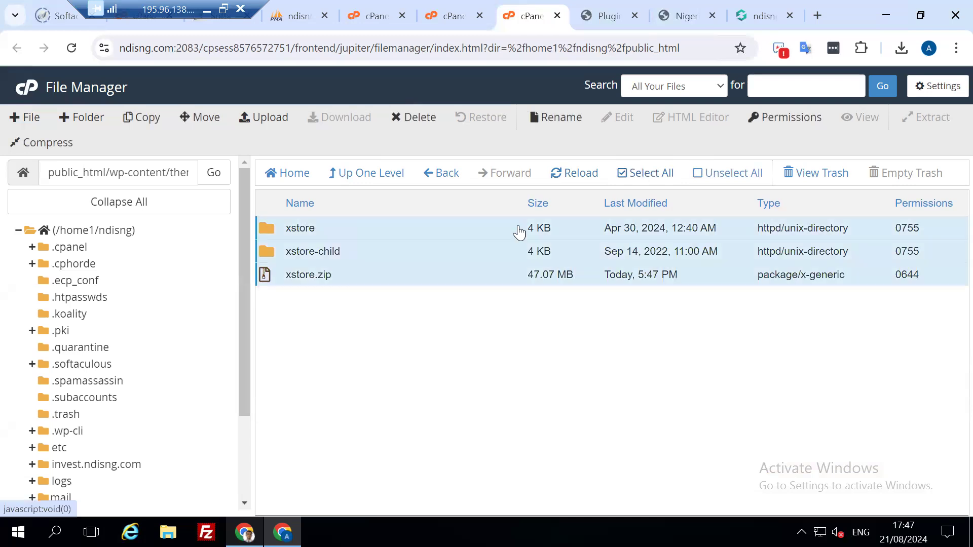
left_click(362, 278, "ctrl")
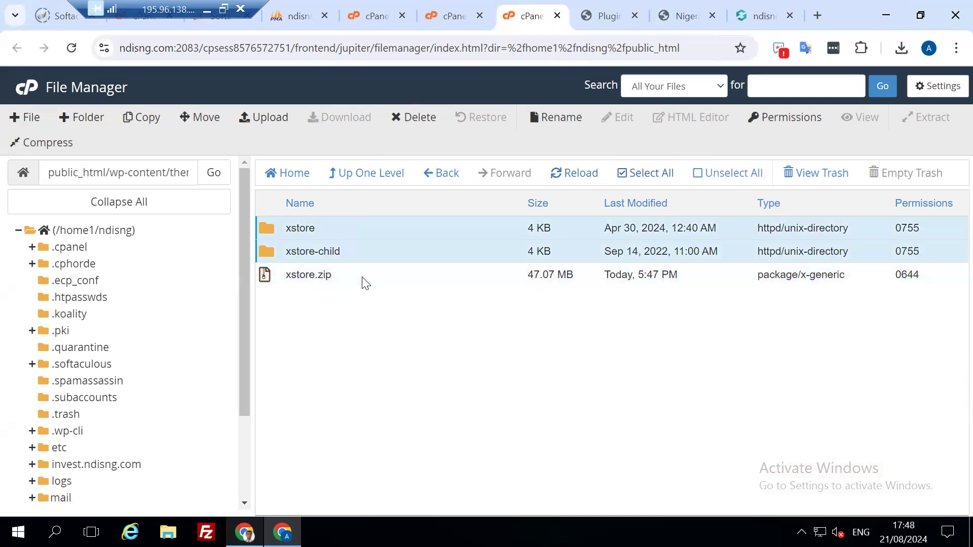
left_click(421, 119)
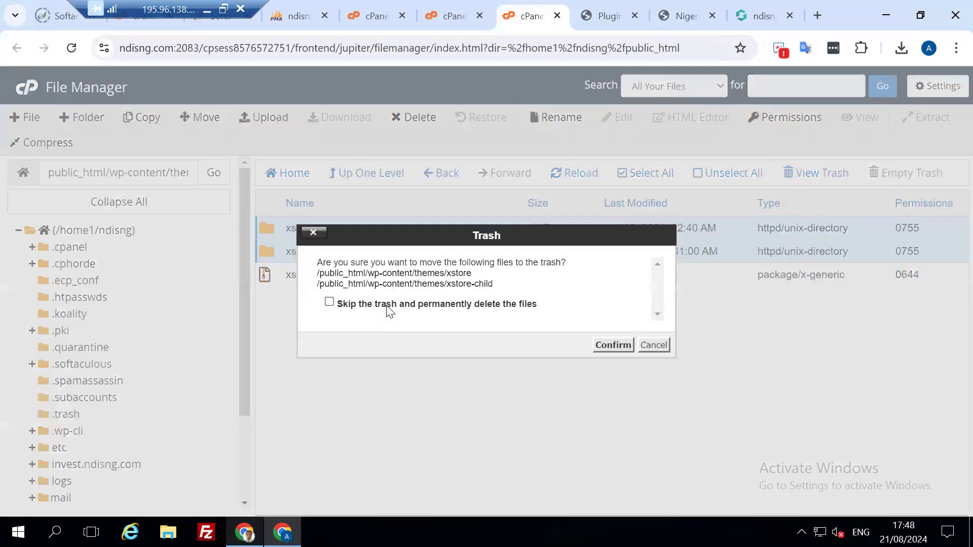
left_click(329, 302)
left_click(614, 345)
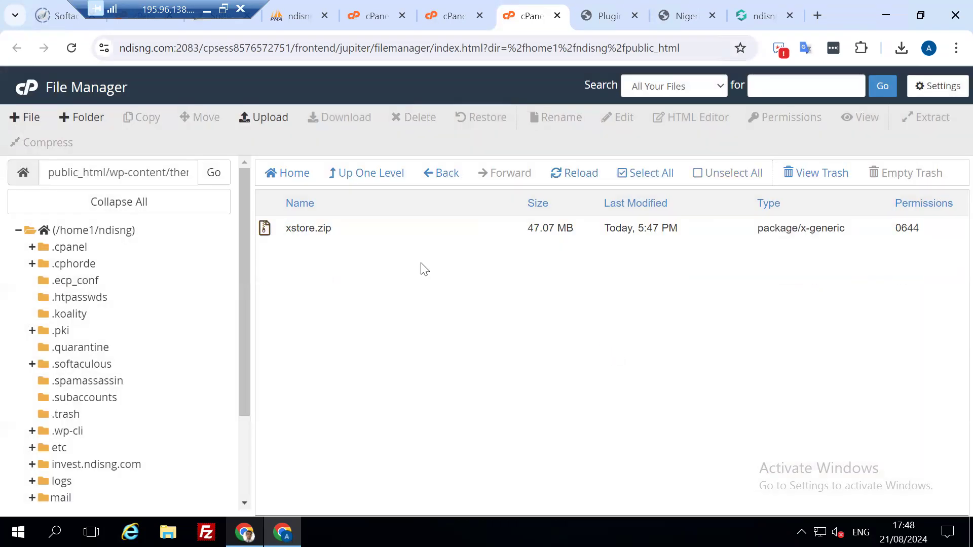
Try to load developerzone.net in the browser tab showing the Sucuri scan results
left_click(762, 17)
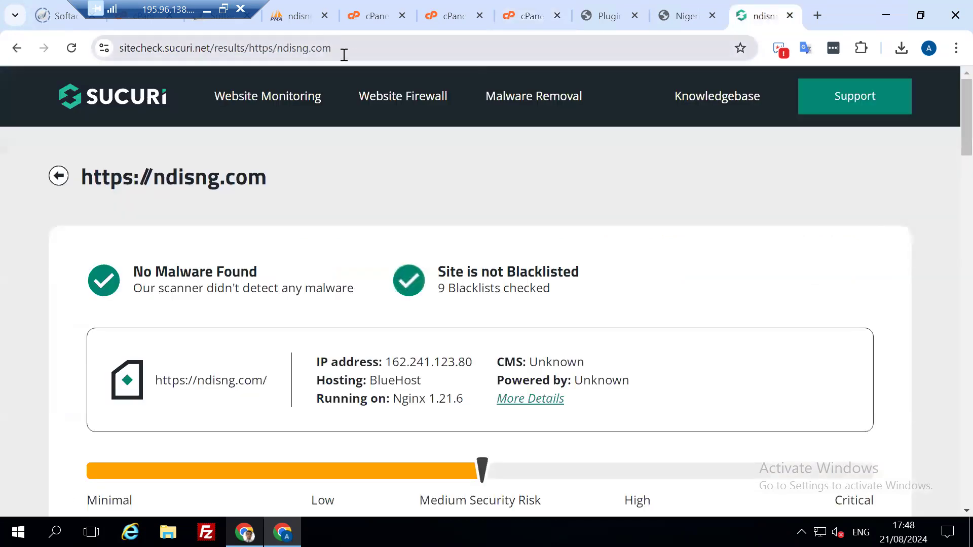
left_click(350, 54)
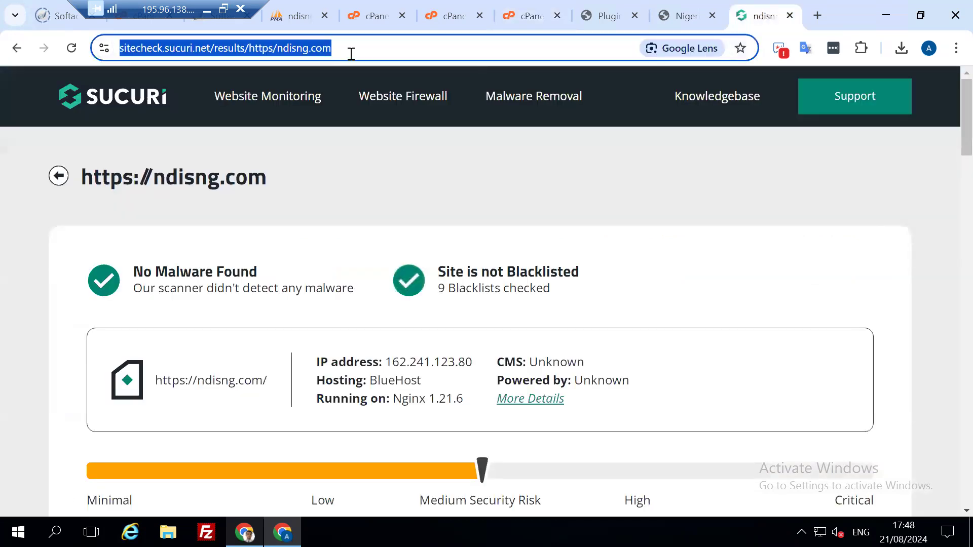
type("d")
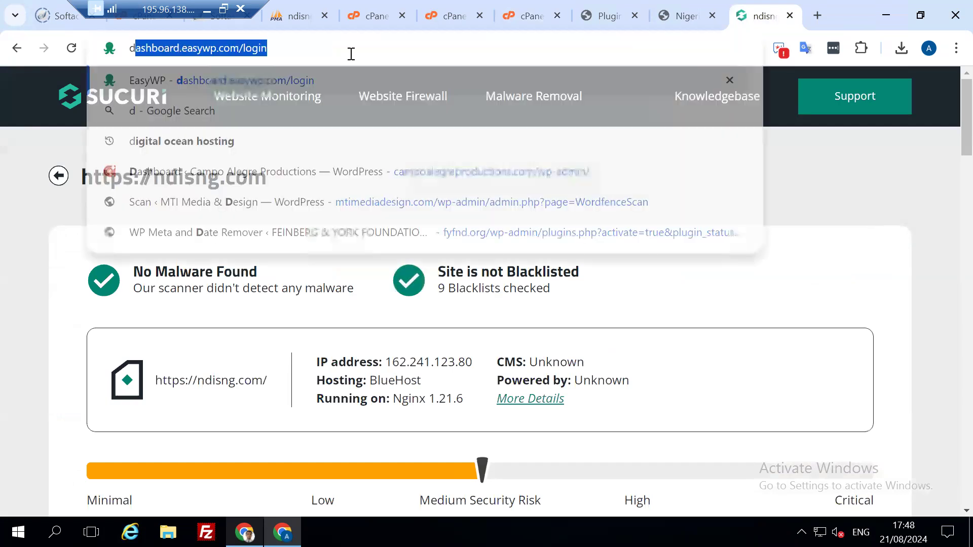
type("evel")
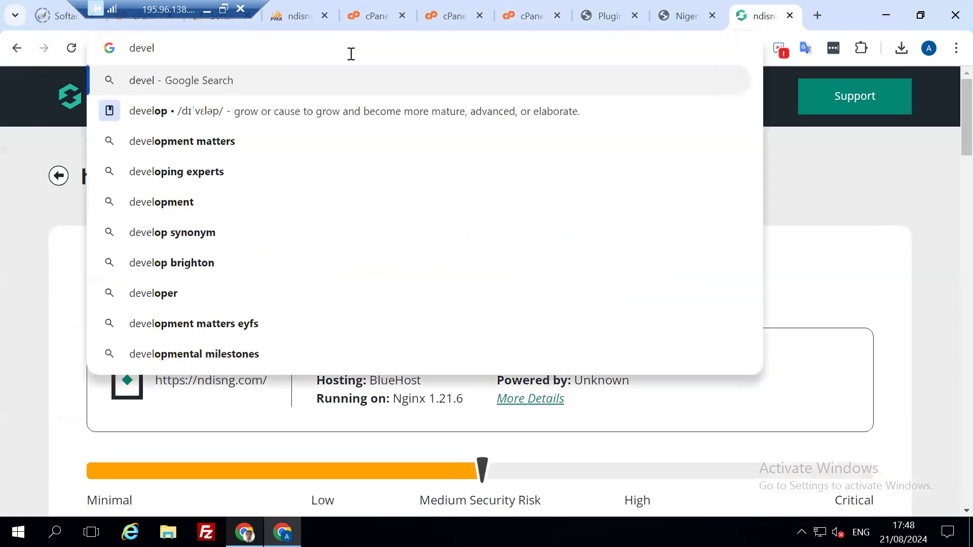
type("oper")
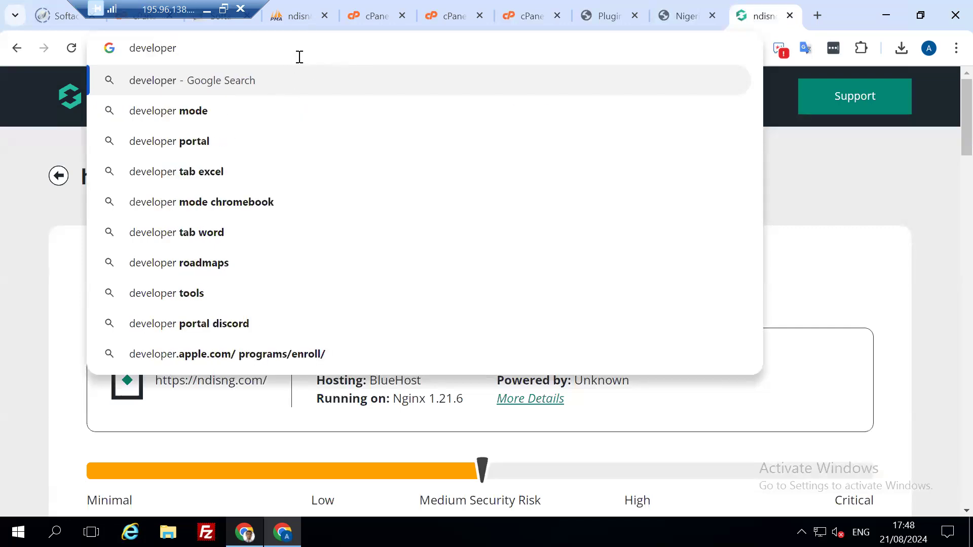
type("z")
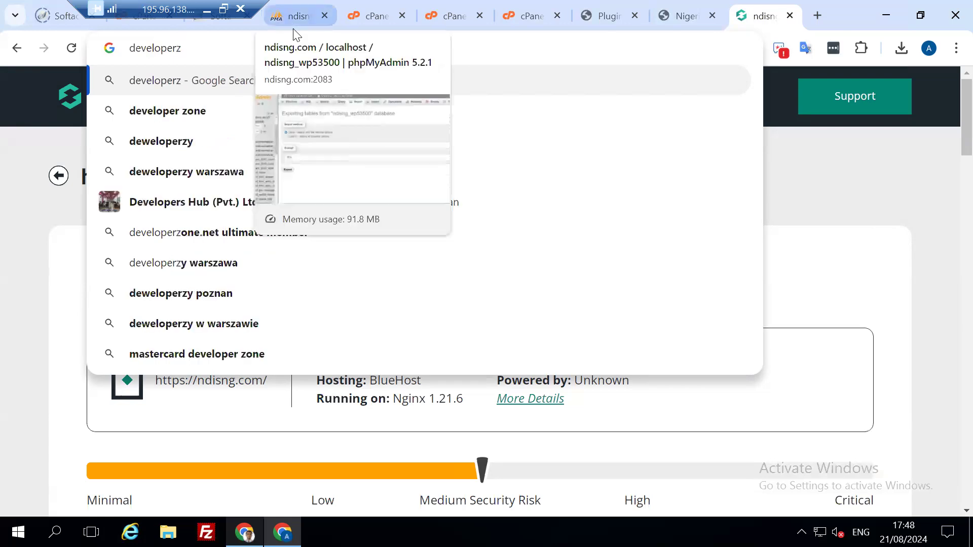
type("one")
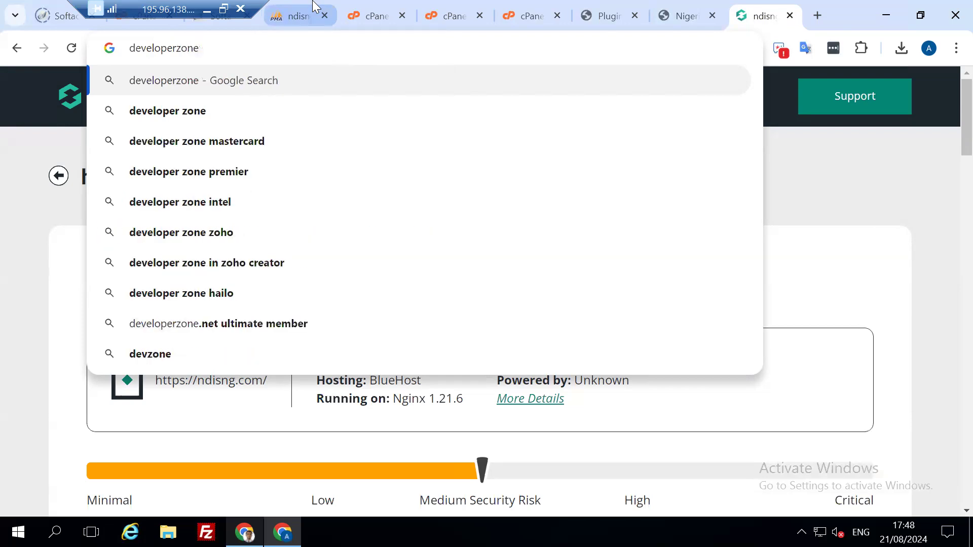
type(".net")
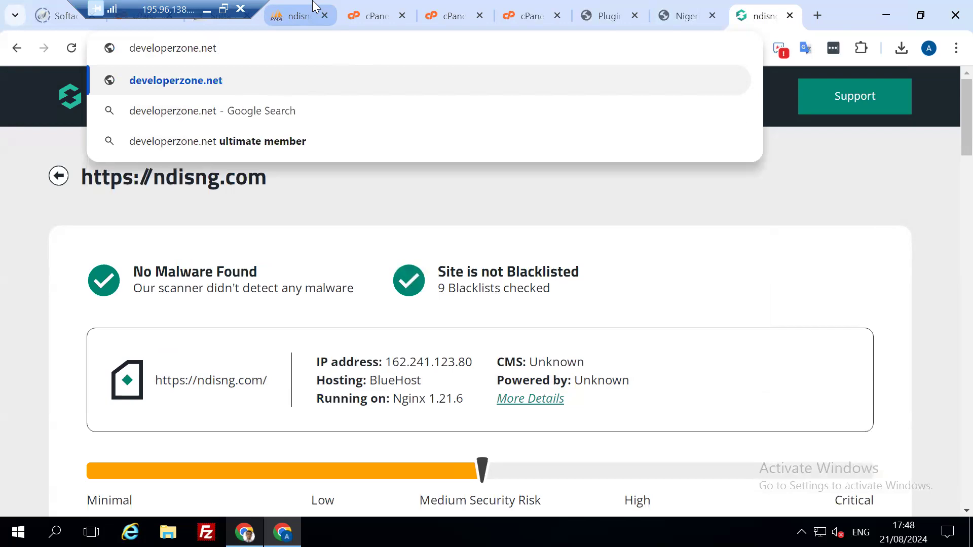
key("Return")
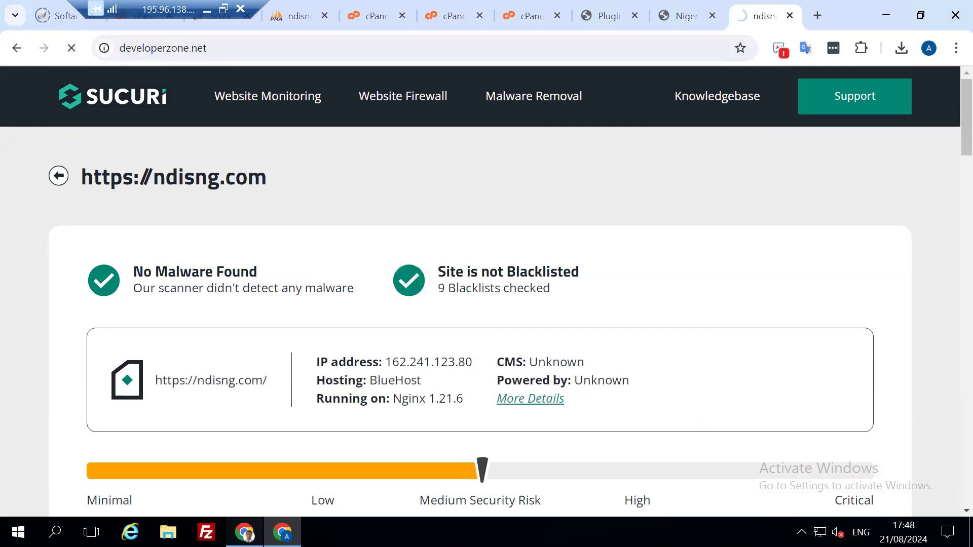
Switch to the other Chrome window and open developerszone.net in a new tab
left_click(244, 532)
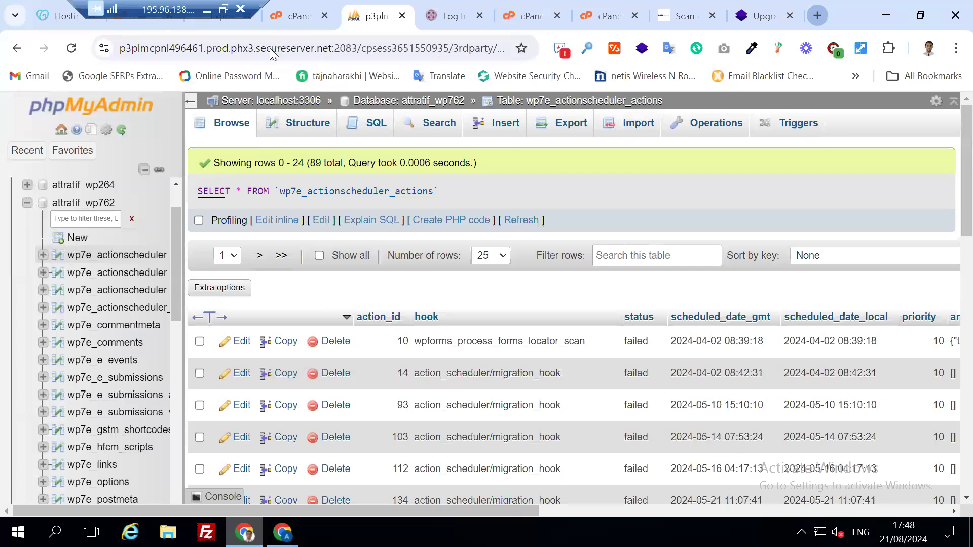
key("ctrl+t")
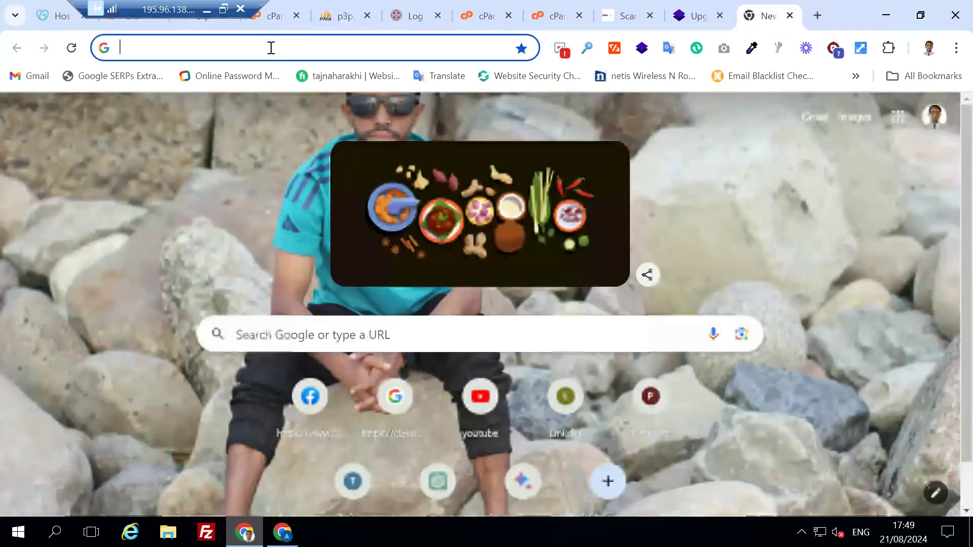
left_click(271, 47)
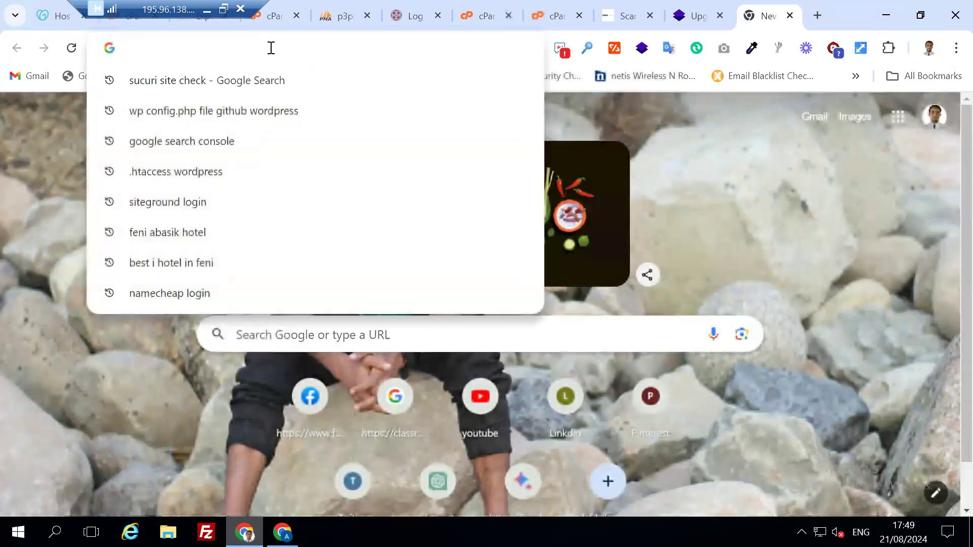
type("deve")
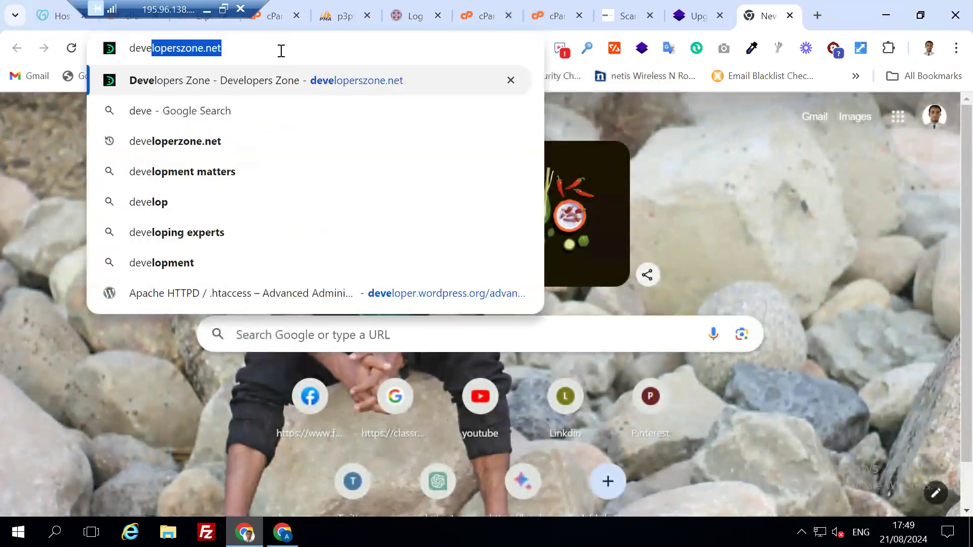
key("Right")
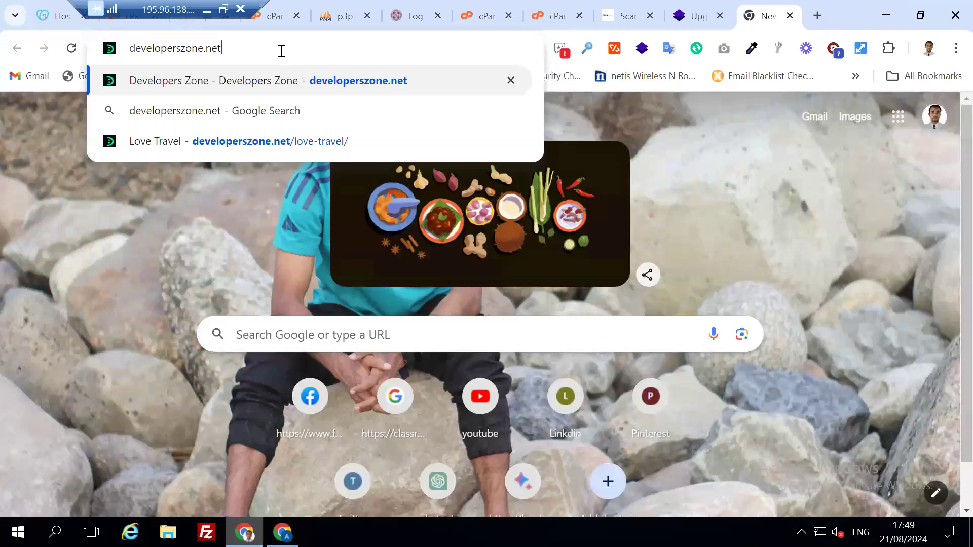
key("Return")
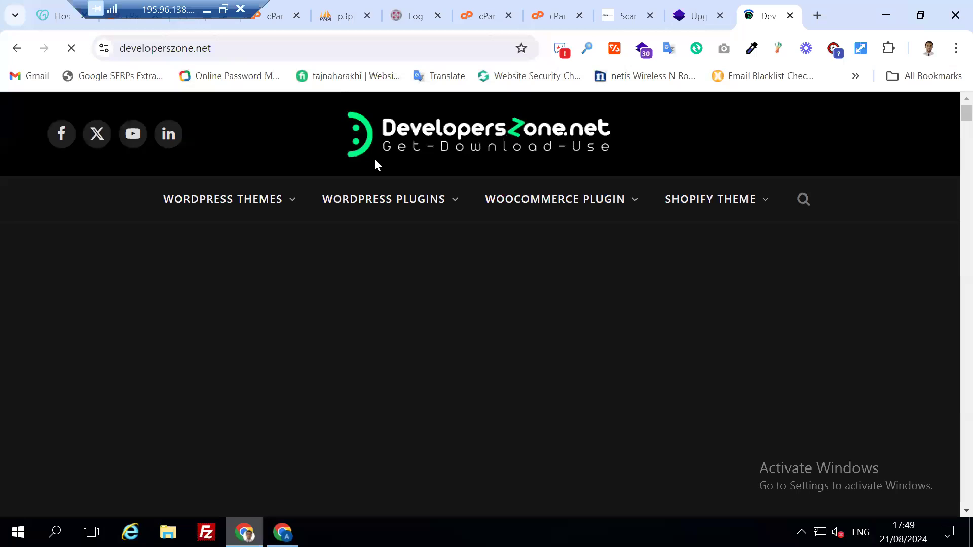
Search the DevelopersZone.net site for "x store theme"
left_click(793, 201)
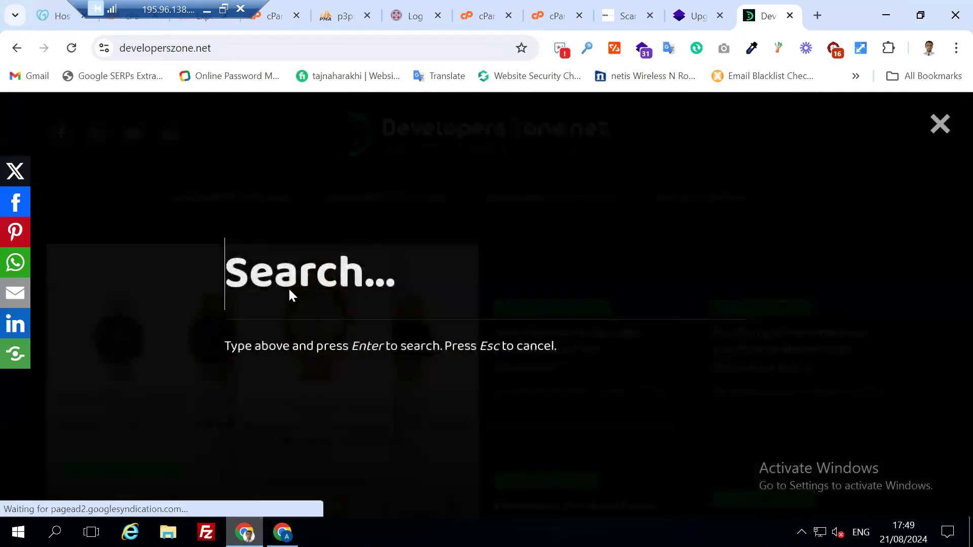
type("x")
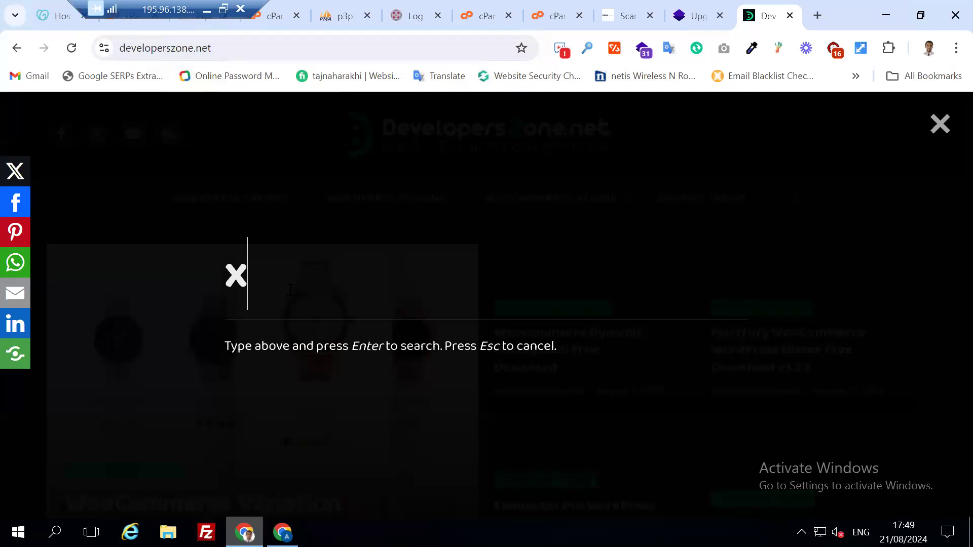
type(" x")
key("BackSpace")
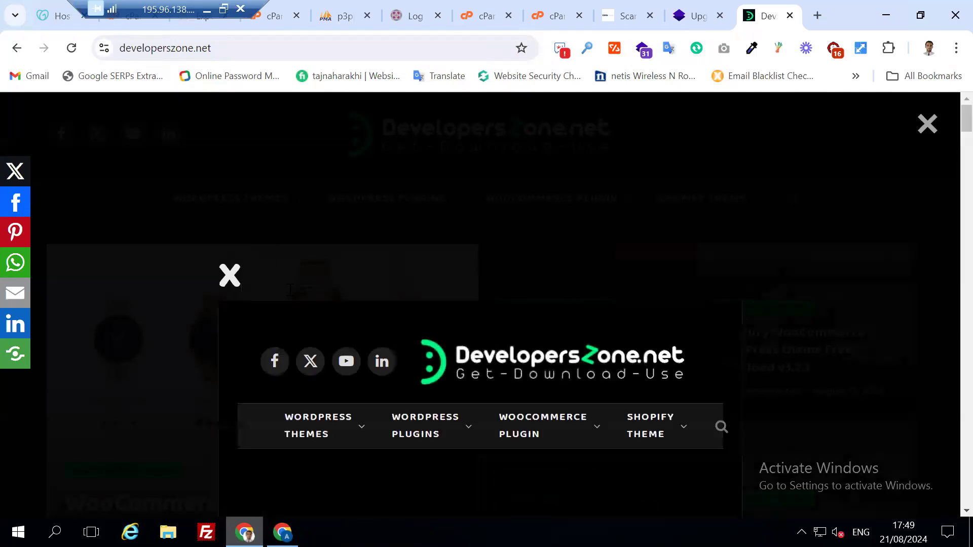
type("stor")
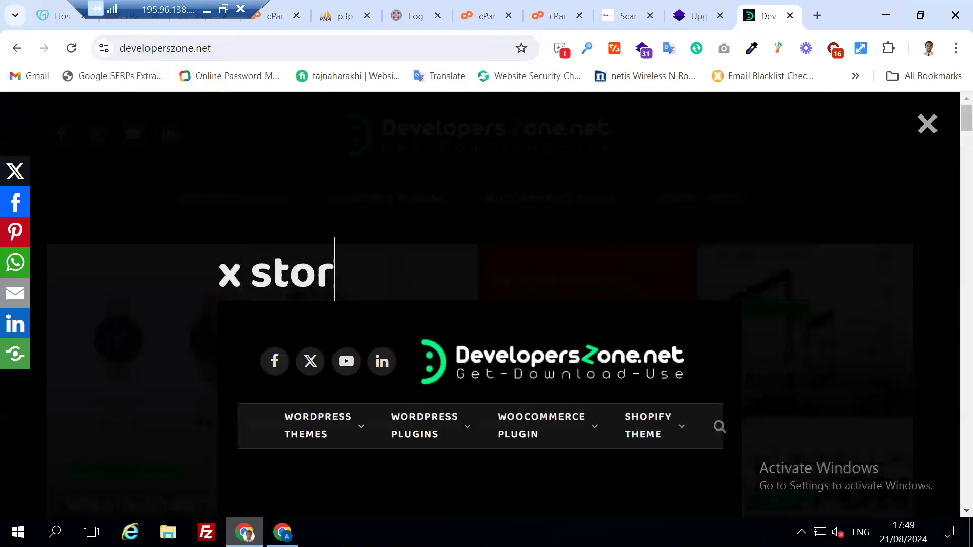
type("e")
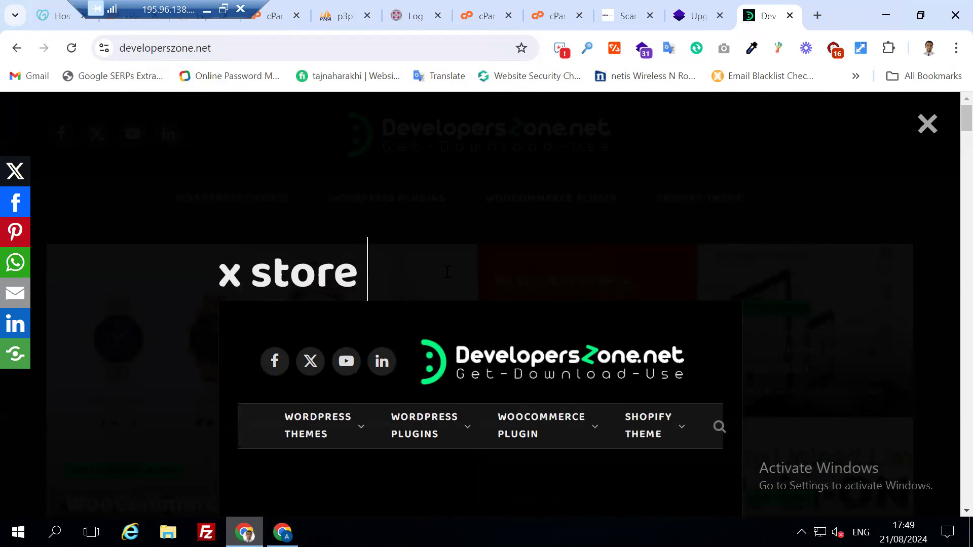
type(" theme")
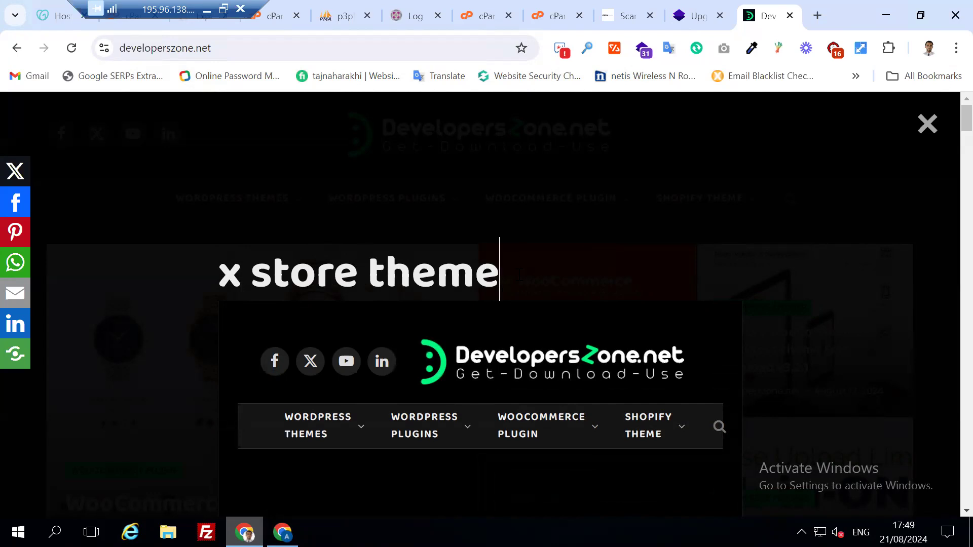
key("Return")
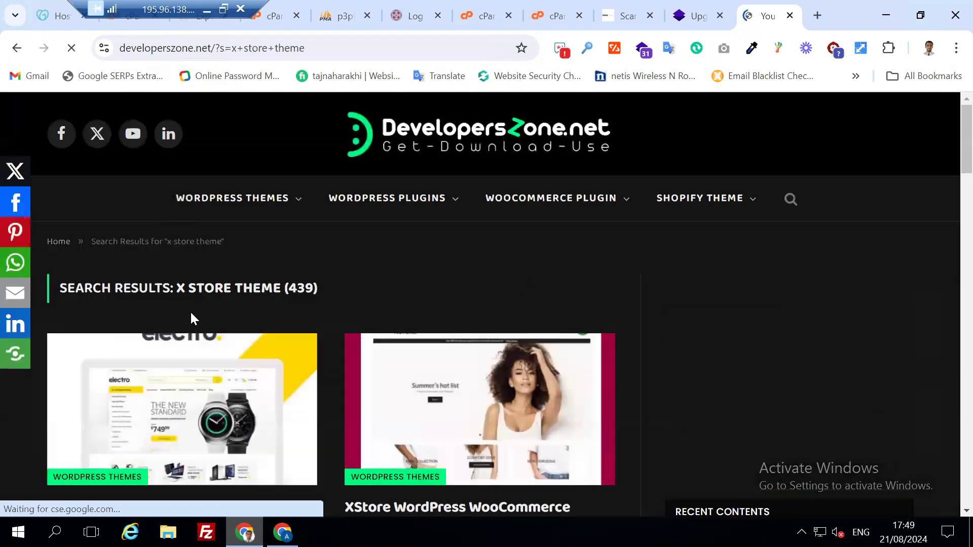
Open the "XStore WordPress WooCommerce Theme Free download" article from the search results
scroll(203, 400, "down", 1)
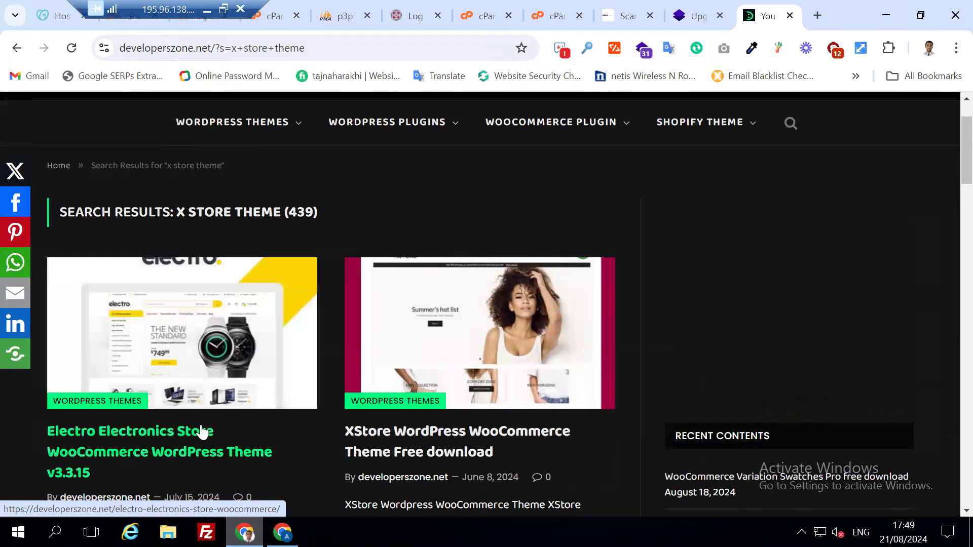
scroll(458, 404, "down", 1)
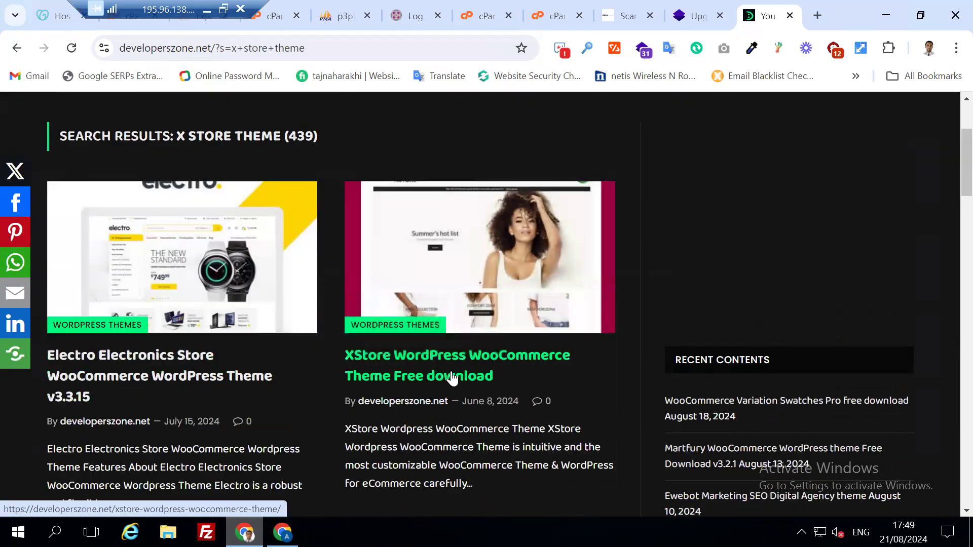
left_click(458, 290)
Follow the article's download link to MEGA, start downloading xstore-responsive-woocommerce-theme.9.3.11.zip and pause the transfer
scroll(188, 337, "down", 1)
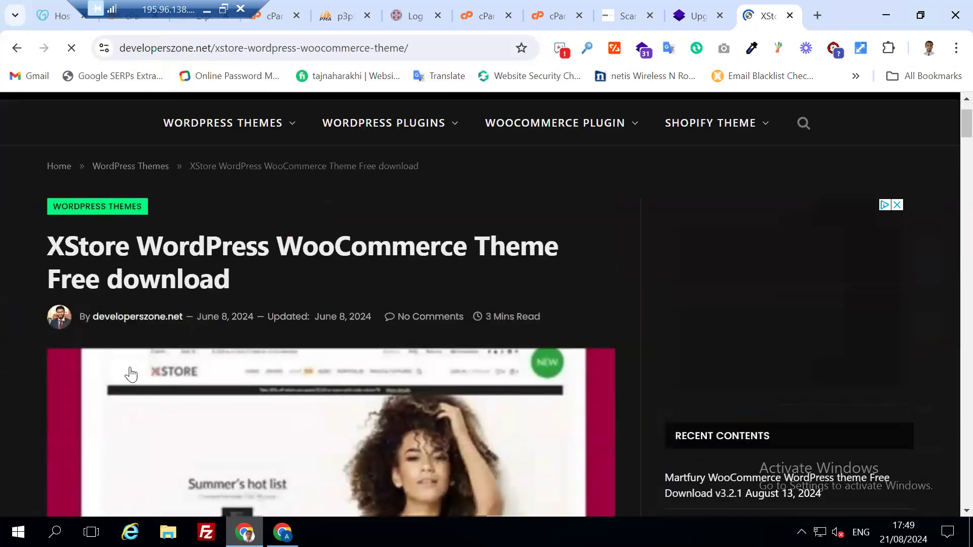
scroll(188, 373, "down", 2)
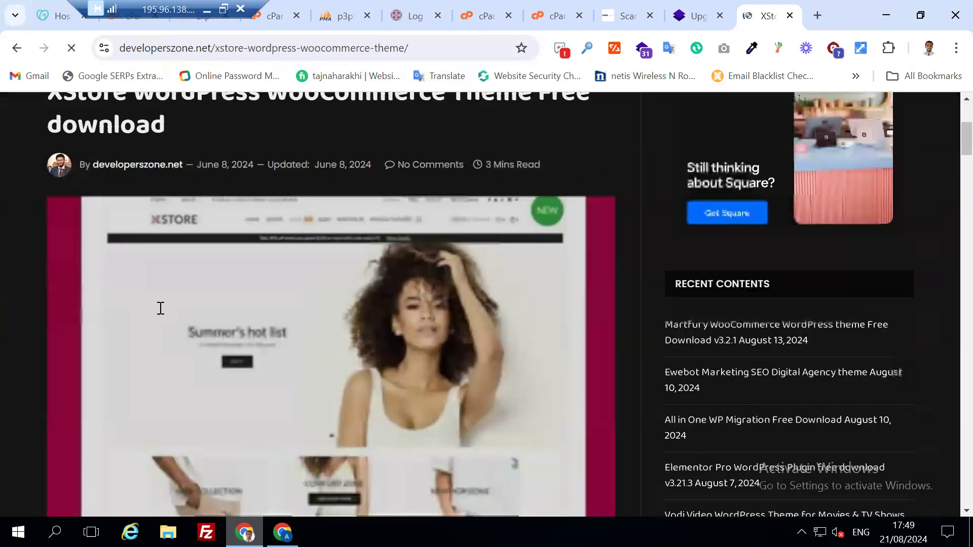
scroll(174, 360, "down", 5)
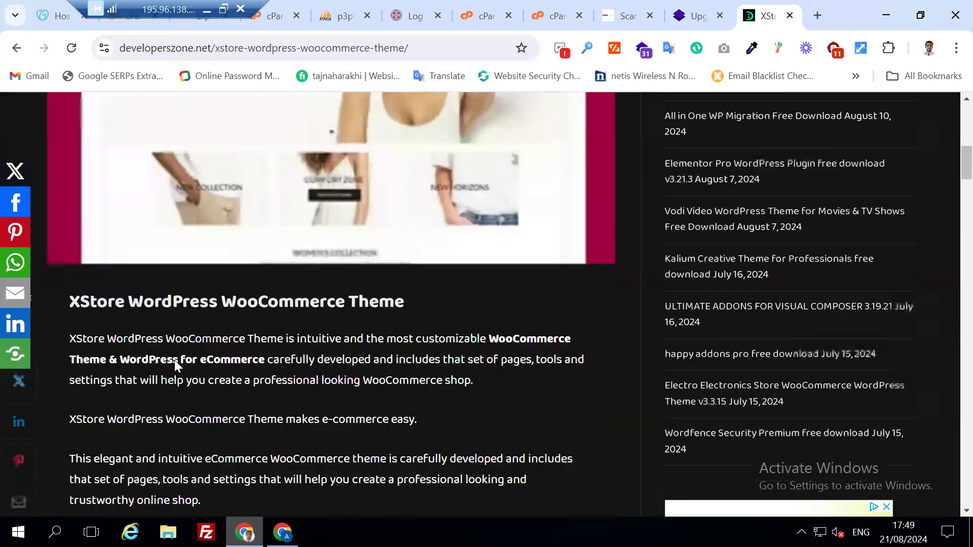
scroll(214, 402, "down", 6)
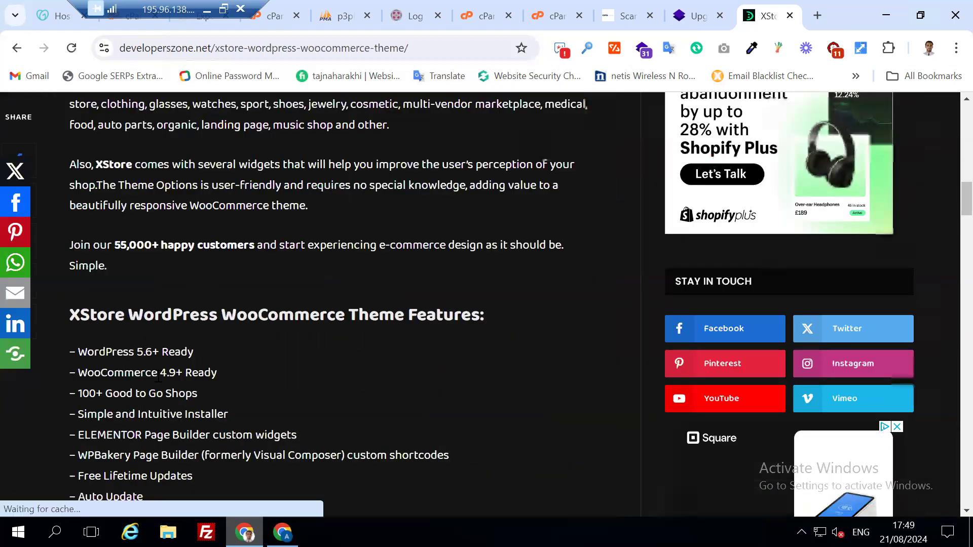
scroll(158, 376, "down", 5)
scroll(225, 406, "down", 4)
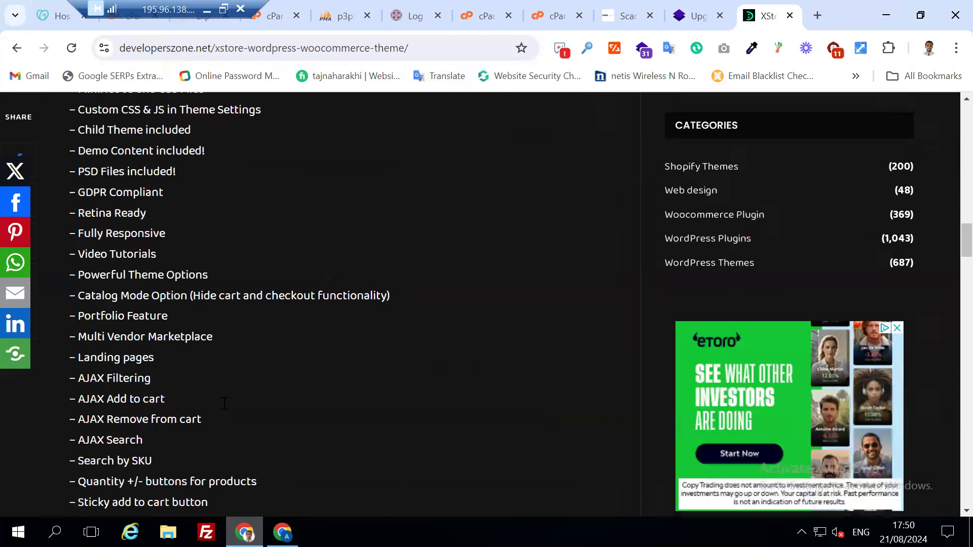
scroll(187, 410, "down", 5)
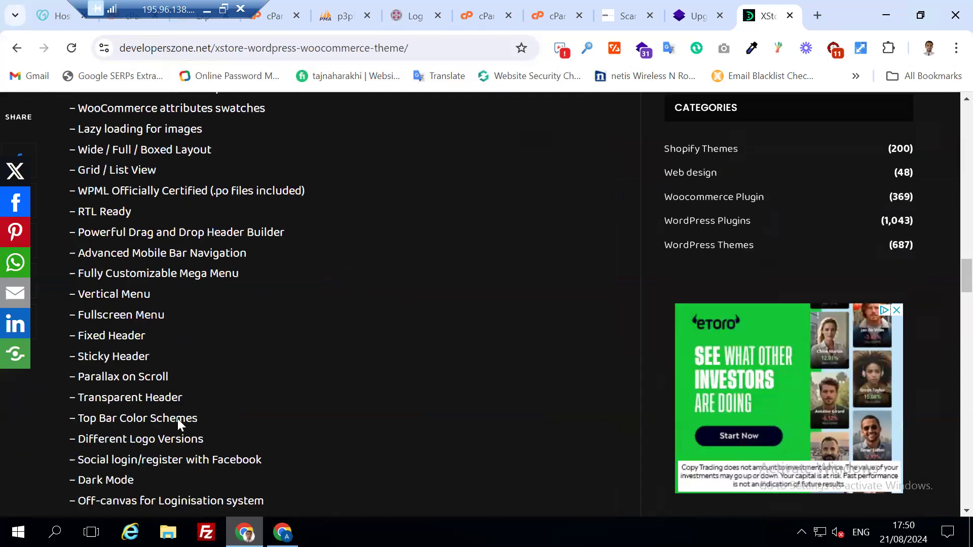
scroll(178, 419, "down", 6)
scroll(170, 423, "down", 9)
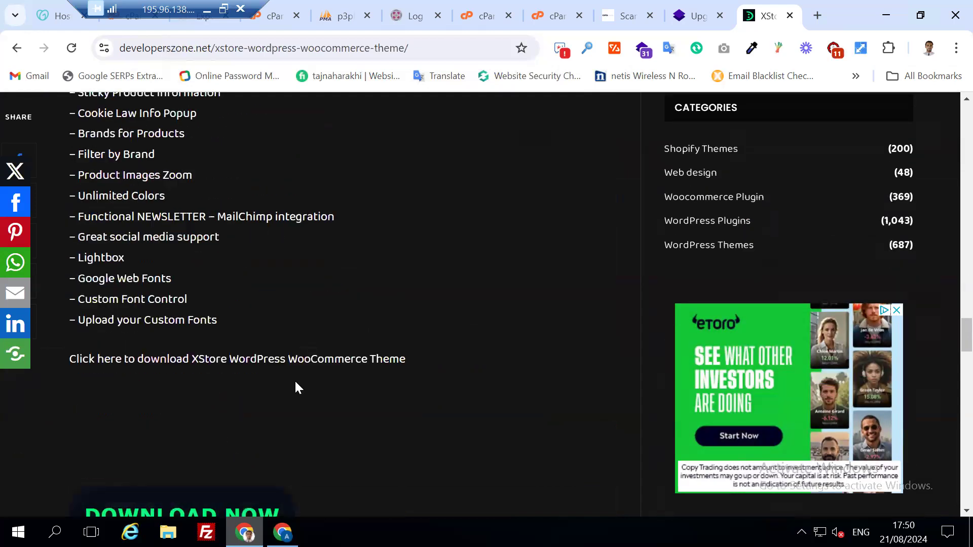
scroll(304, 360, "up", 1)
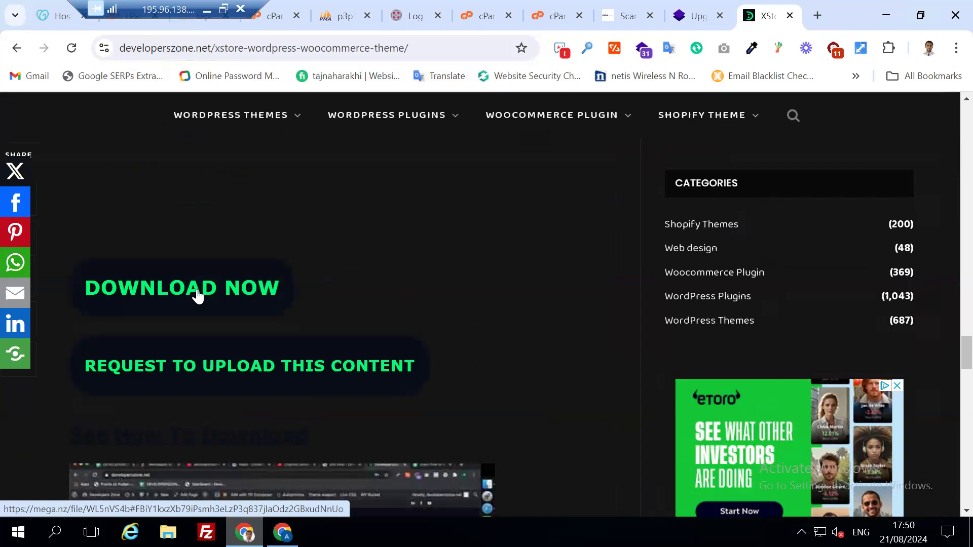
left_click(197, 296)
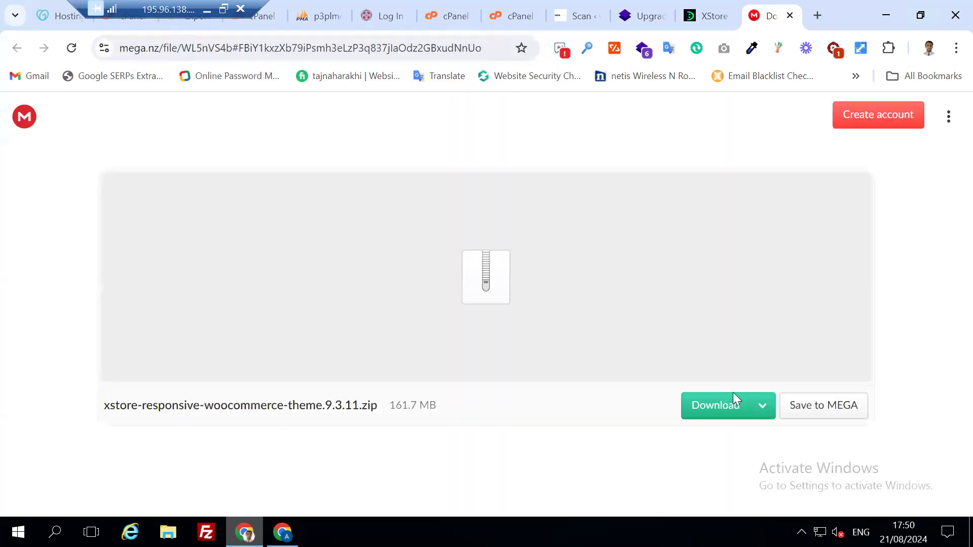
left_click(705, 407)
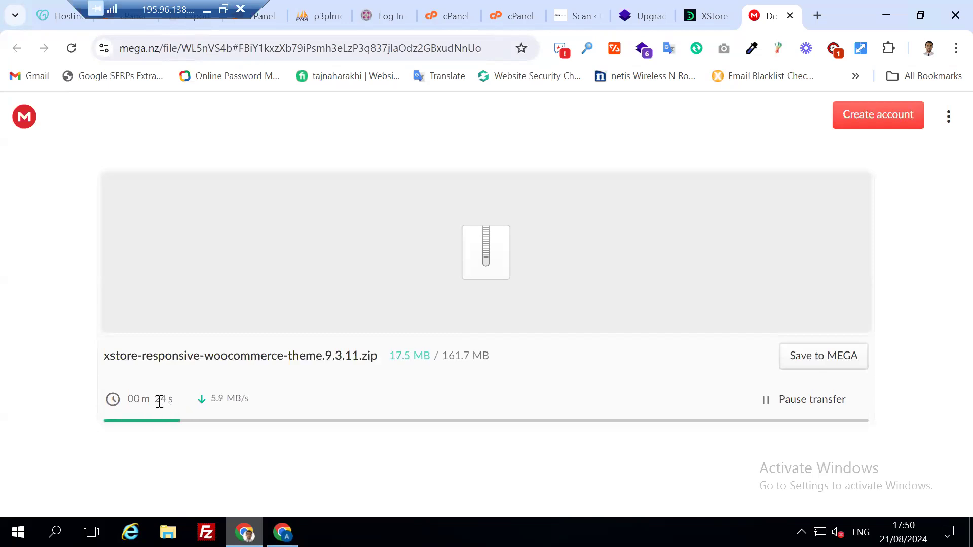
left_click(770, 407)
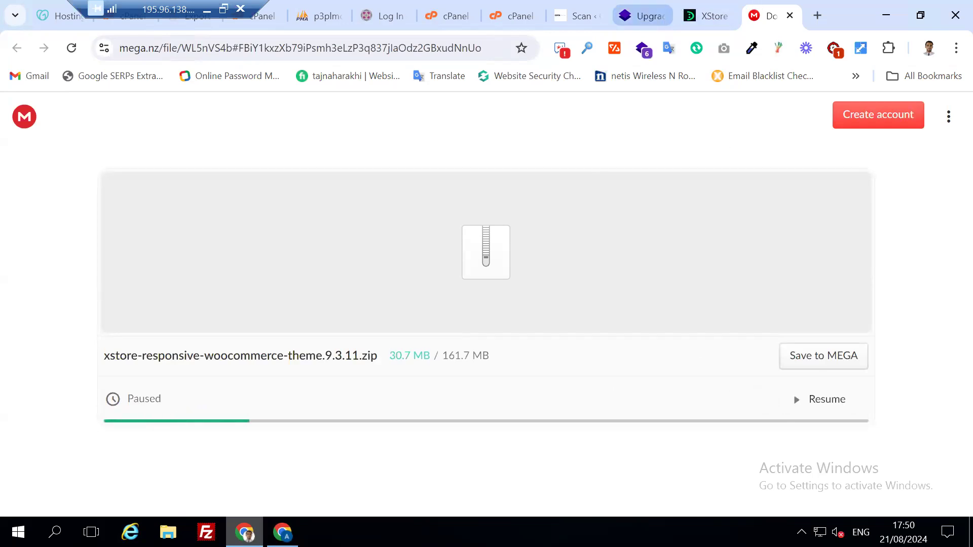
Switch to the other Chrome window, close the developerzone.net tab and open the upload page for the wp-content/themes folder in cPanel File Manager
left_click(282, 532)
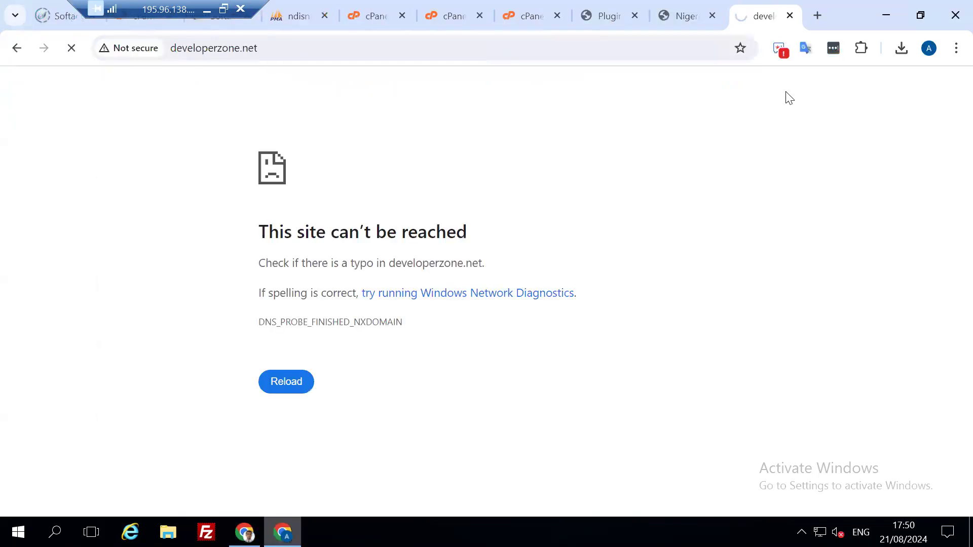
left_click(790, 16)
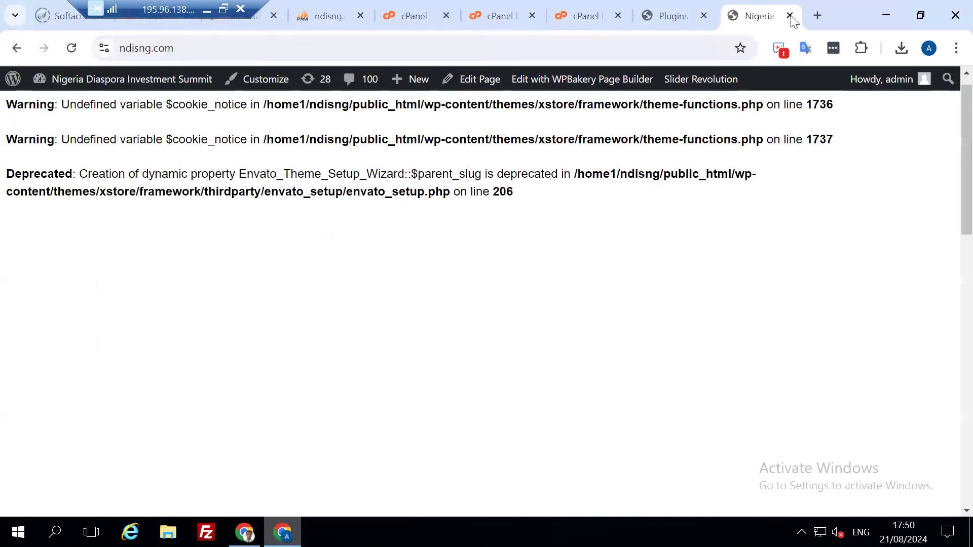
left_click(584, 15)
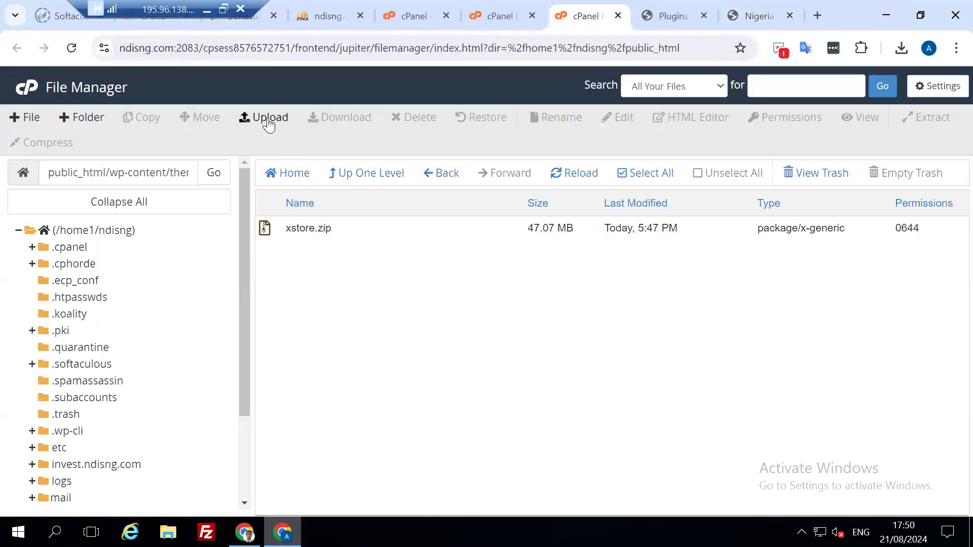
left_click(265, 119)
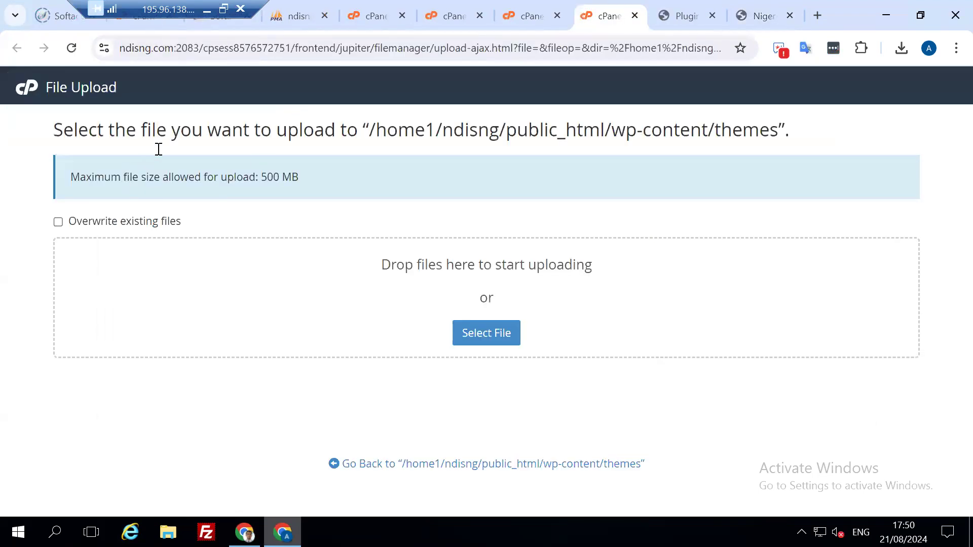
Choose a file to upload and search the Downloads folder for "x store", then return to the full folder listing
left_click(487, 333)
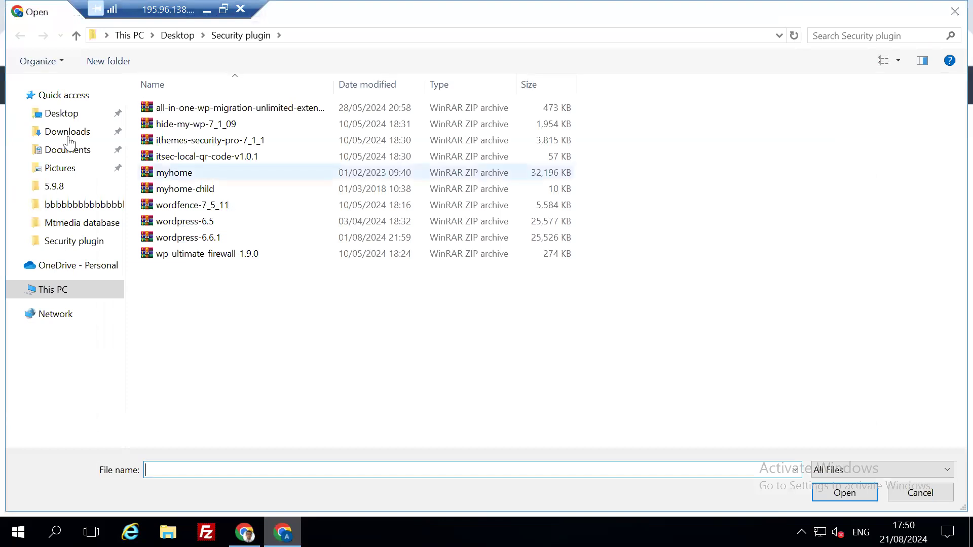
left_click(68, 133)
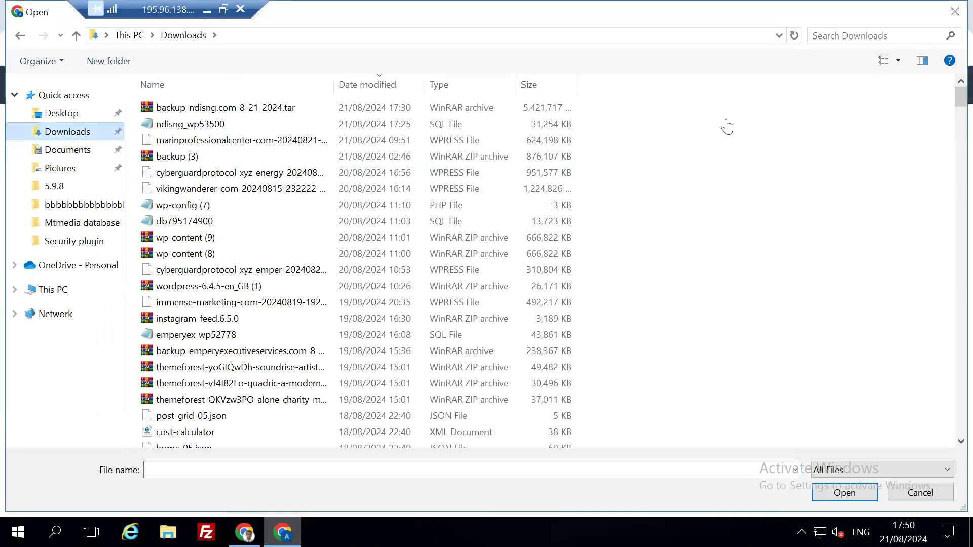
left_click(871, 35)
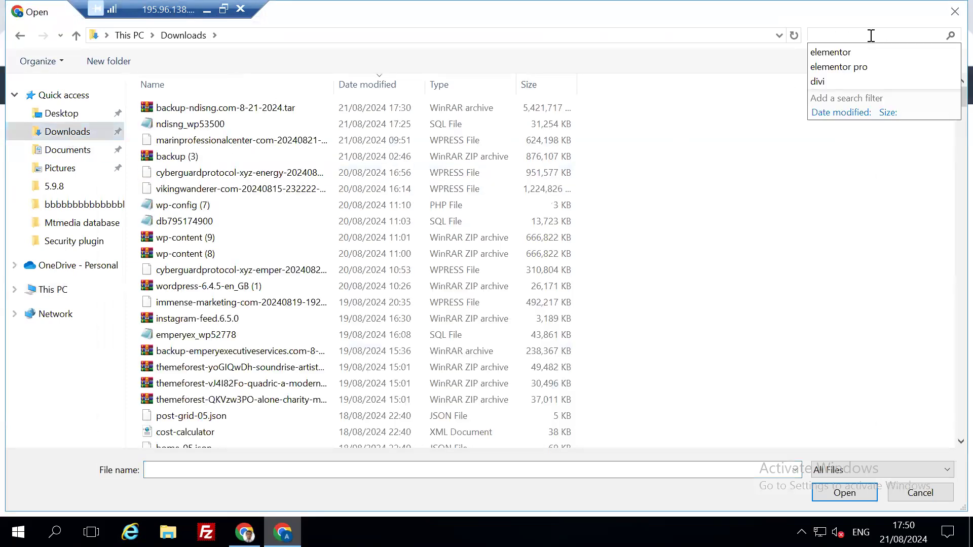
type("x s")
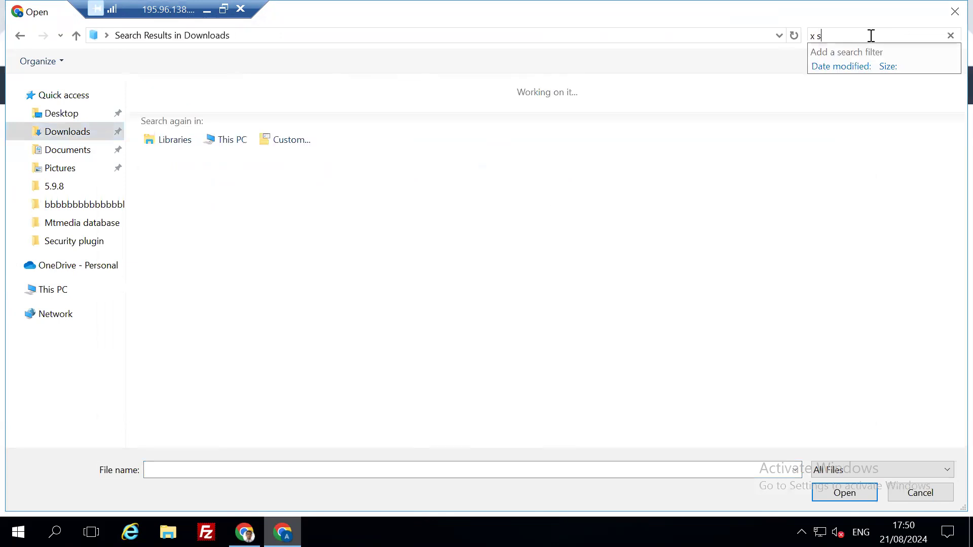
type("tore")
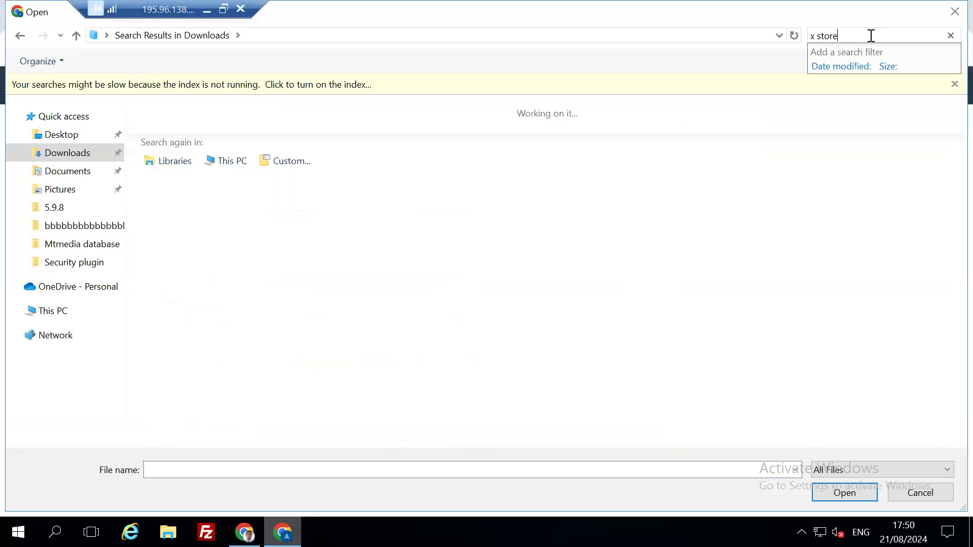
key("BackSpace")
left_click(61, 152)
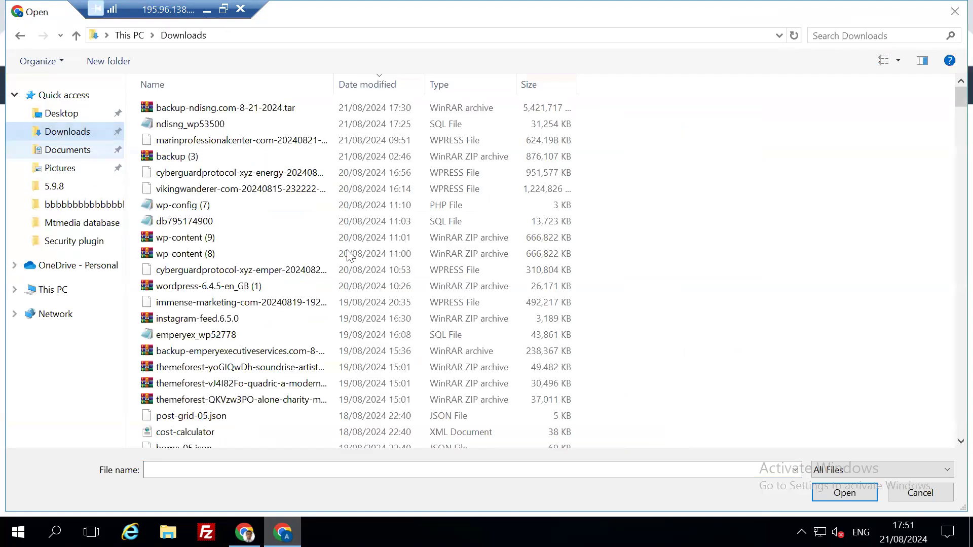
Look through the Downloads folder listing for an existing XStore theme archive and close the file chooser without selecting a file
scroll(249, 256, "down", 4)
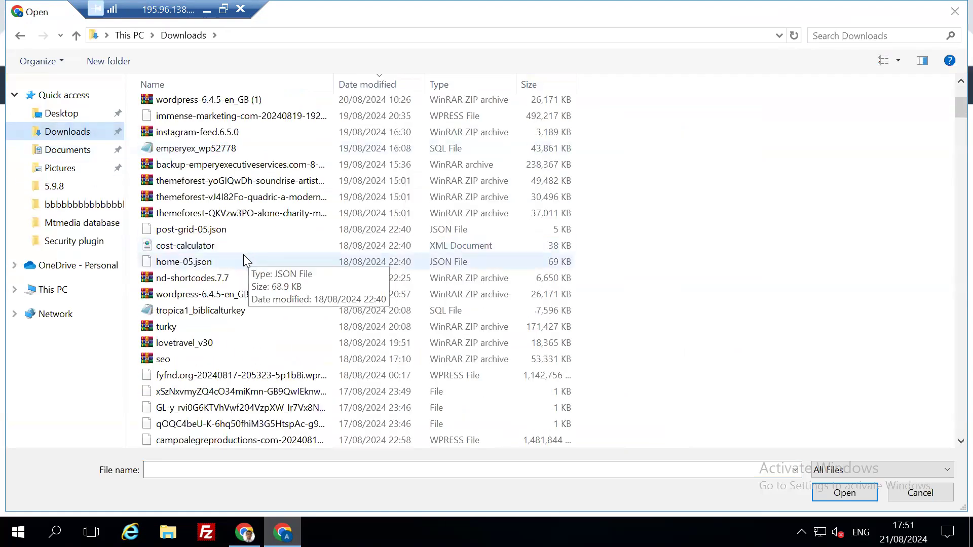
scroll(256, 268, "down", 2)
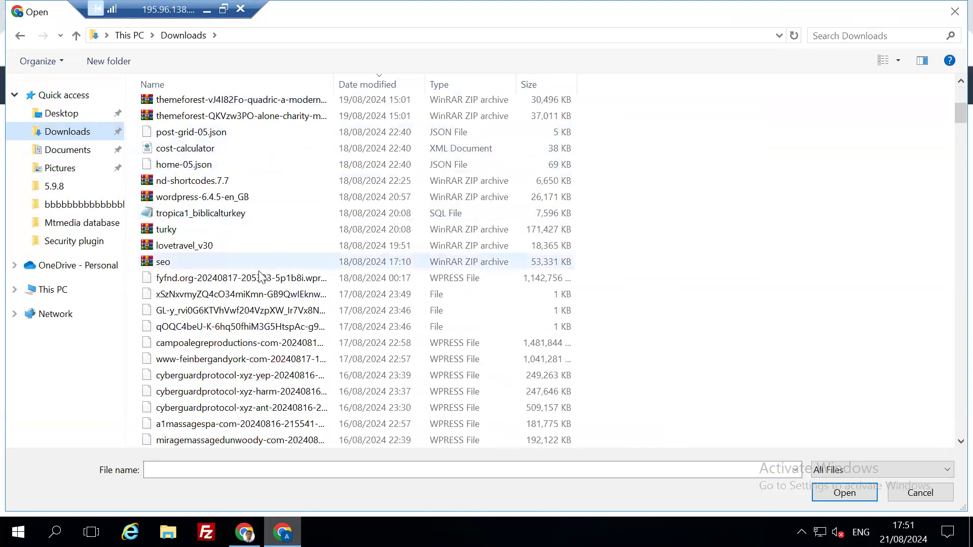
scroll(258, 279, "down", 2)
scroll(247, 329, "down", 4)
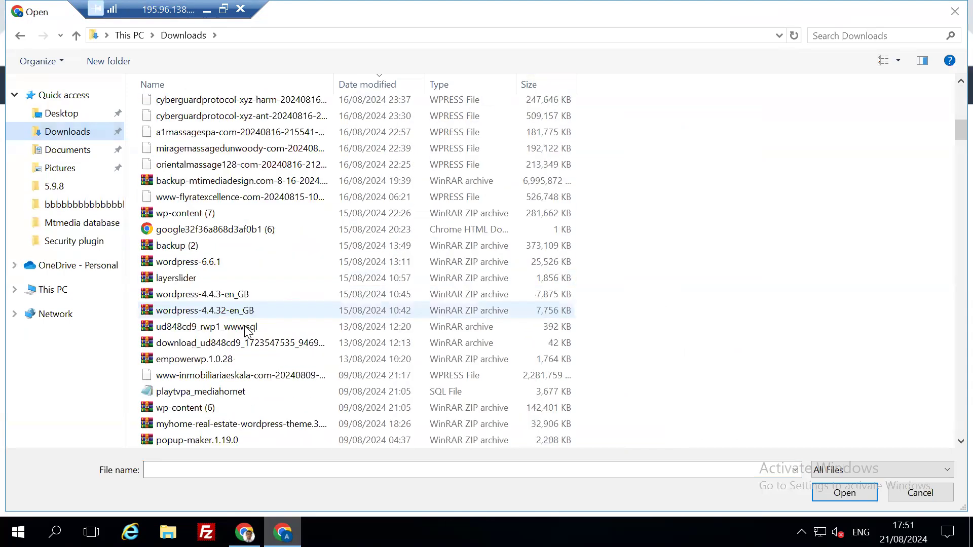
scroll(248, 332, "down", 12)
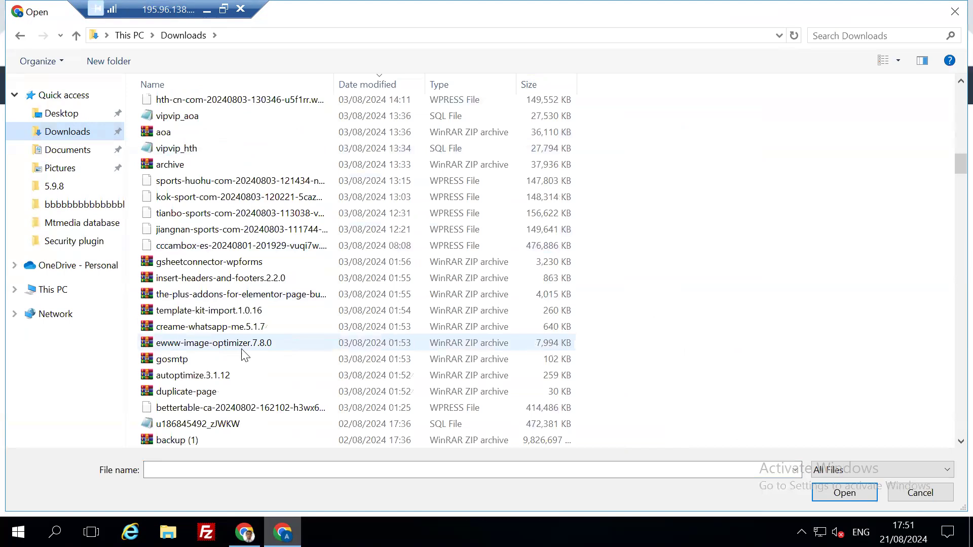
scroll(241, 357, "down", 9)
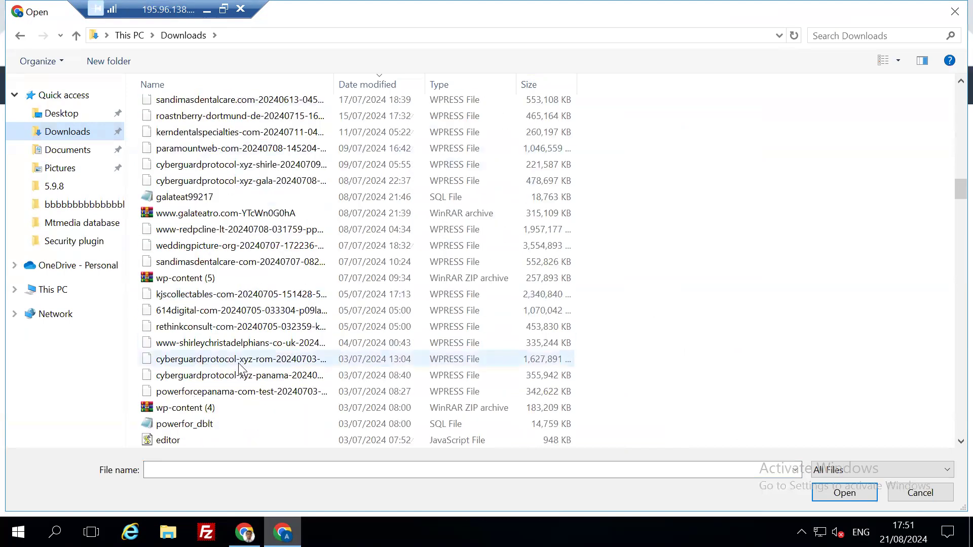
scroll(238, 363, "down", 5)
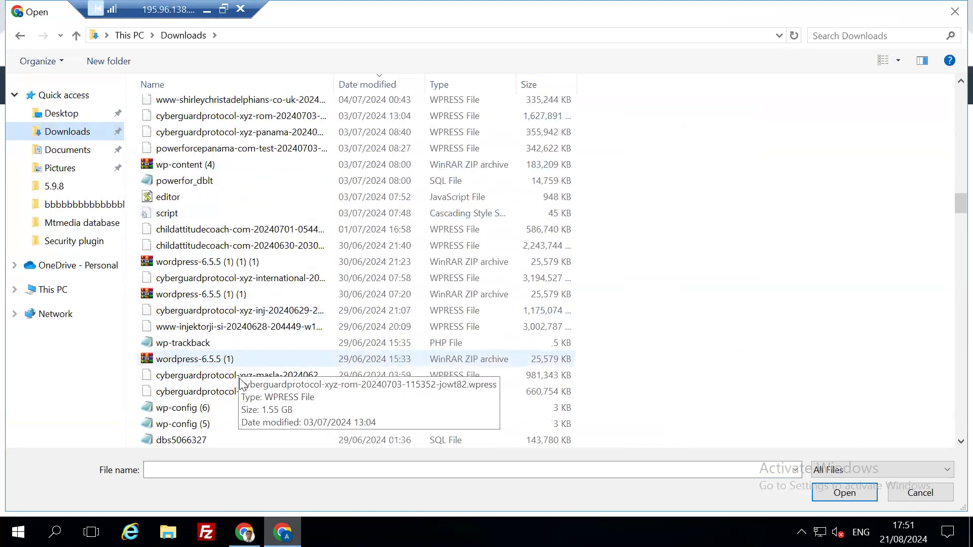
scroll(241, 385, "down", 4)
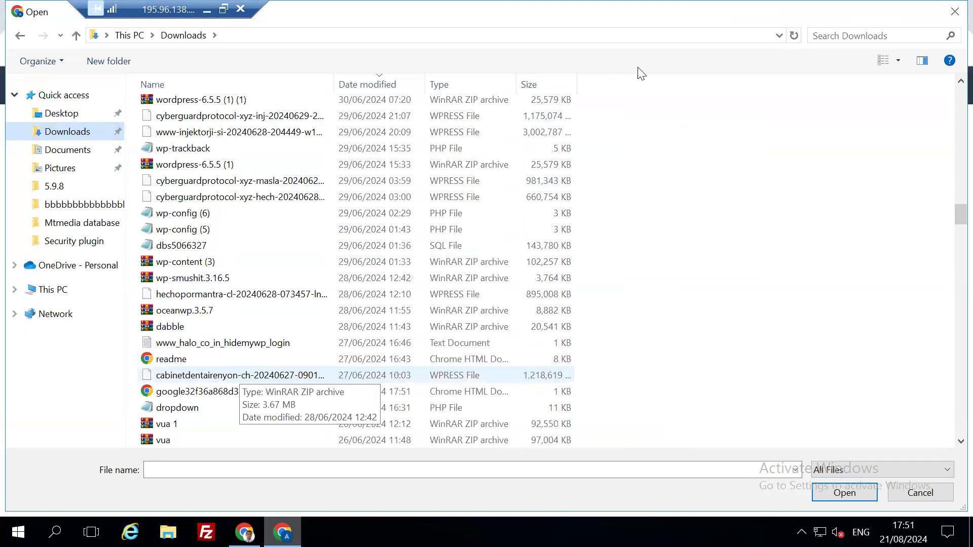
left_click(952, 13)
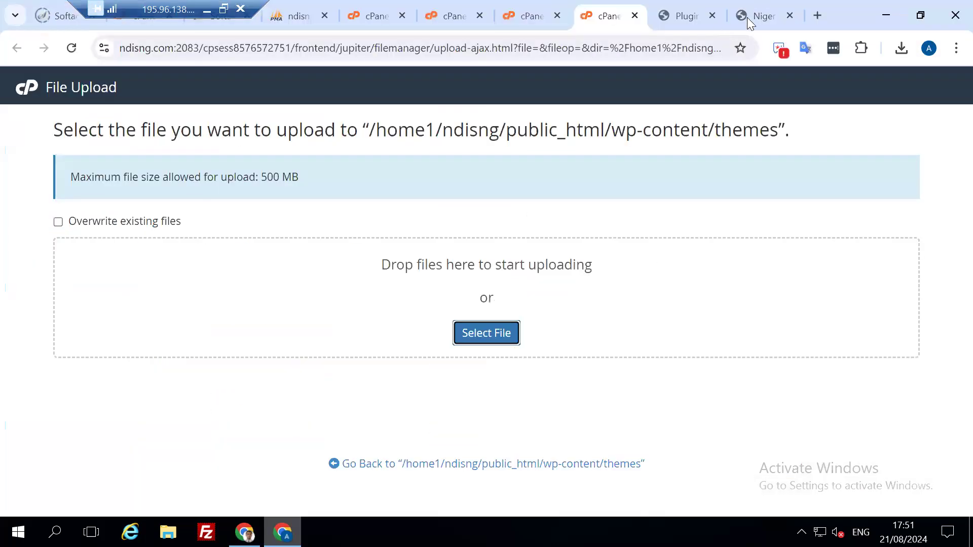
Switch back to the MEGA window and resume the download of xstore-responsive-woocommerce-theme.9.3.11.zip
left_click(245, 532)
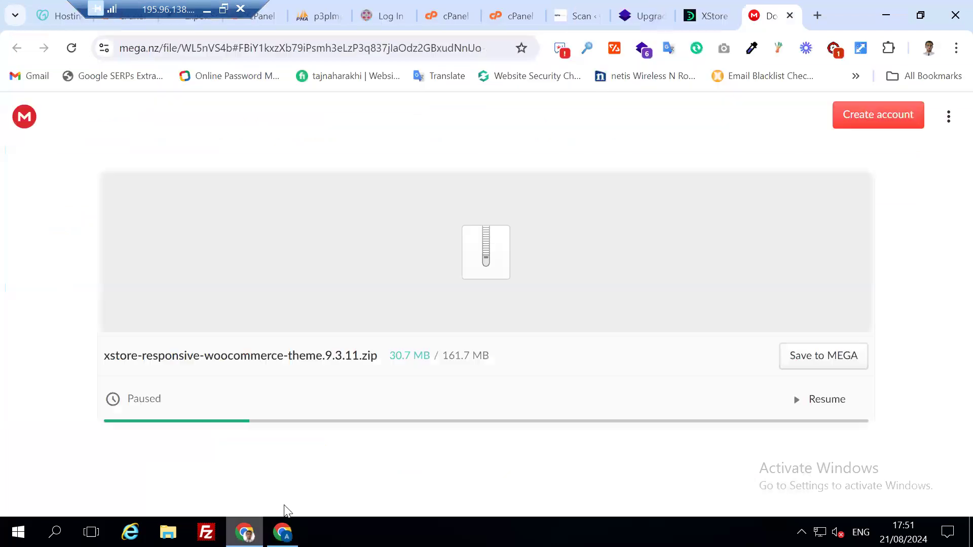
left_click(799, 404)
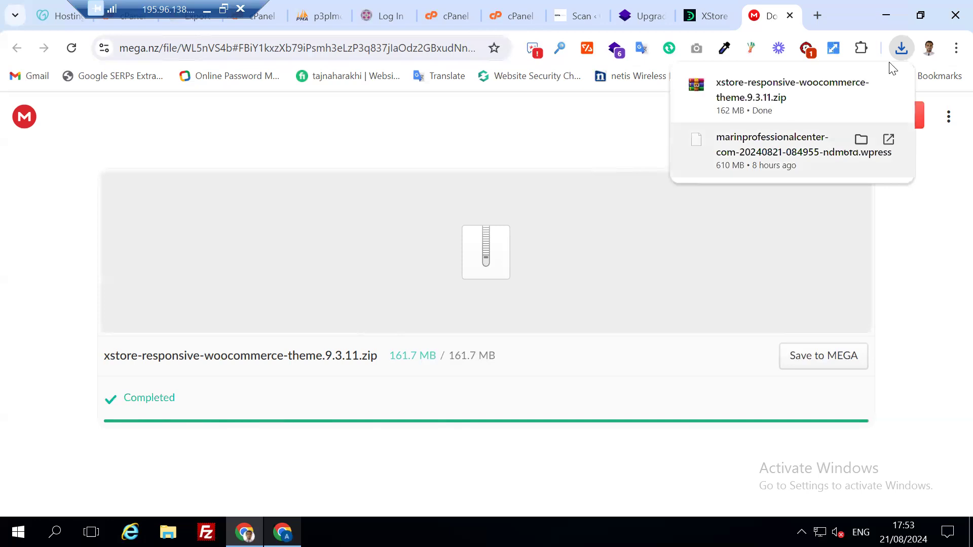
Return to the cPanel upload page and upload xstore-responsive-woocommerce-theme.9.3.11.zip from Downloads to the wp-content/themes folder
key("alt+Tab")
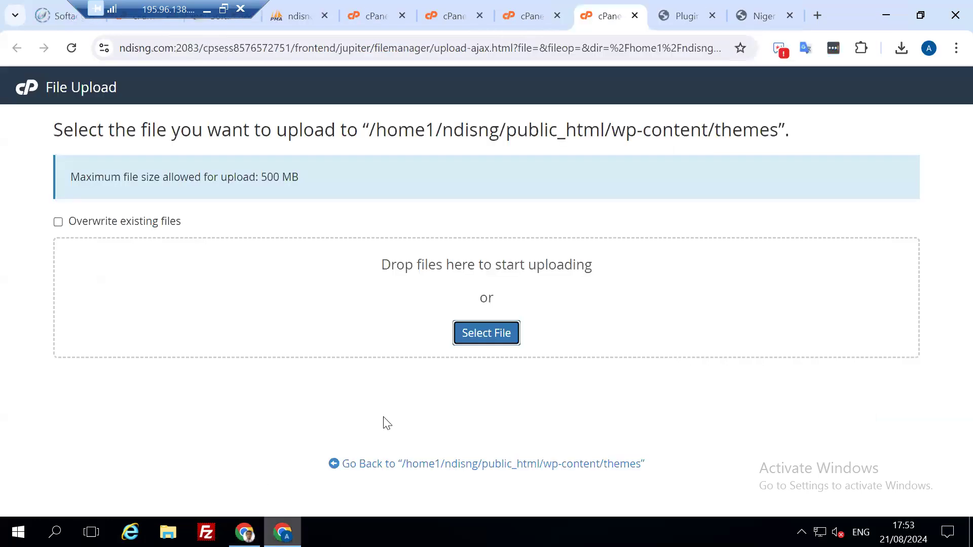
left_click(491, 335)
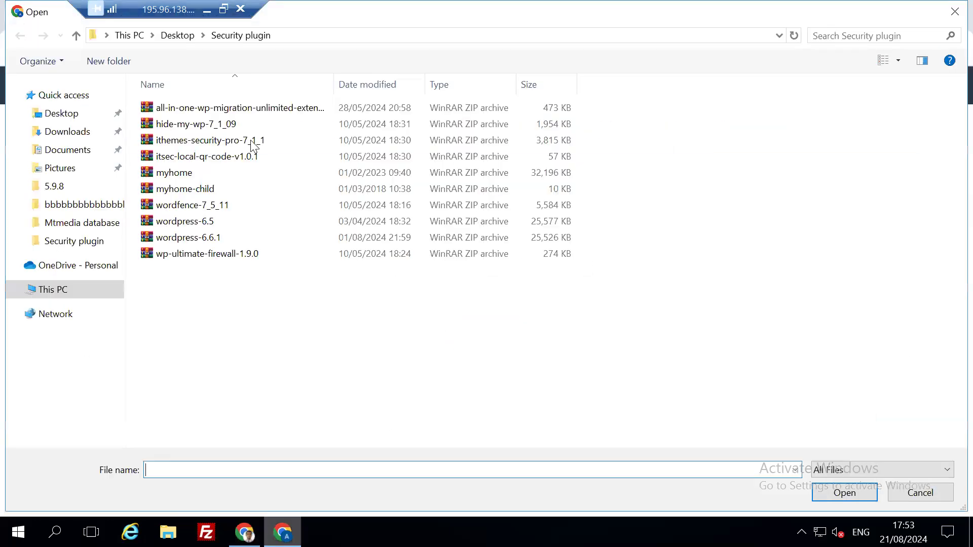
left_click(65, 133)
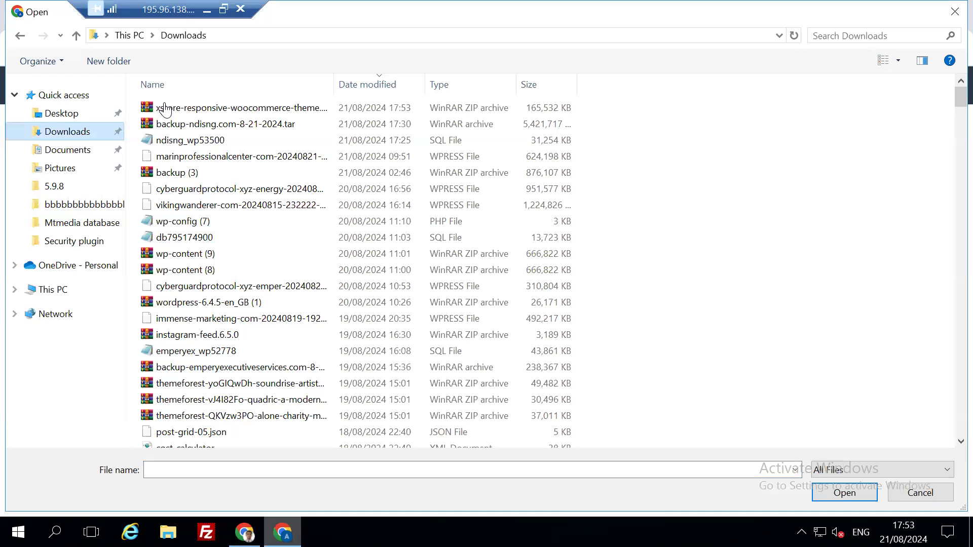
double_click(212, 109)
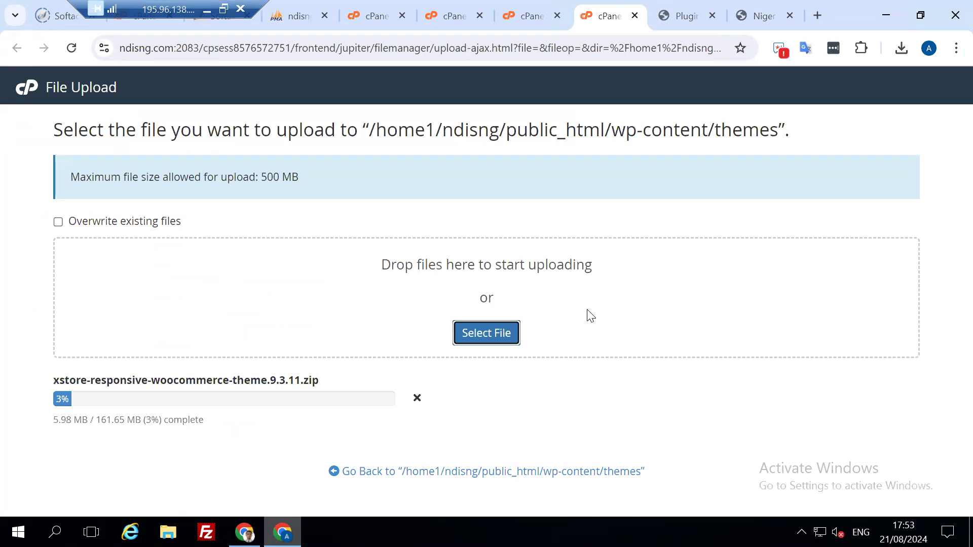
Switch to File Explorer and search the Downloads folder for "xstor"
left_click(168, 533)
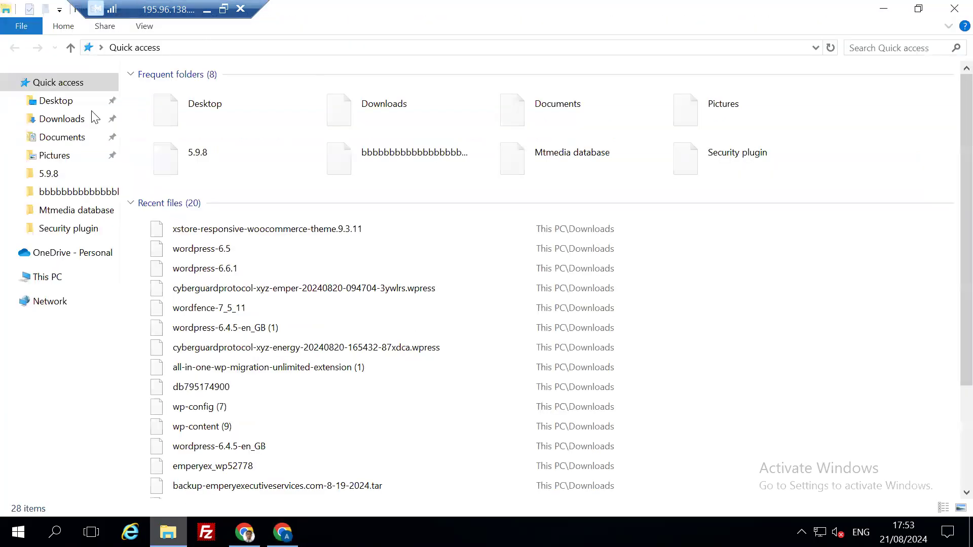
left_click(59, 120)
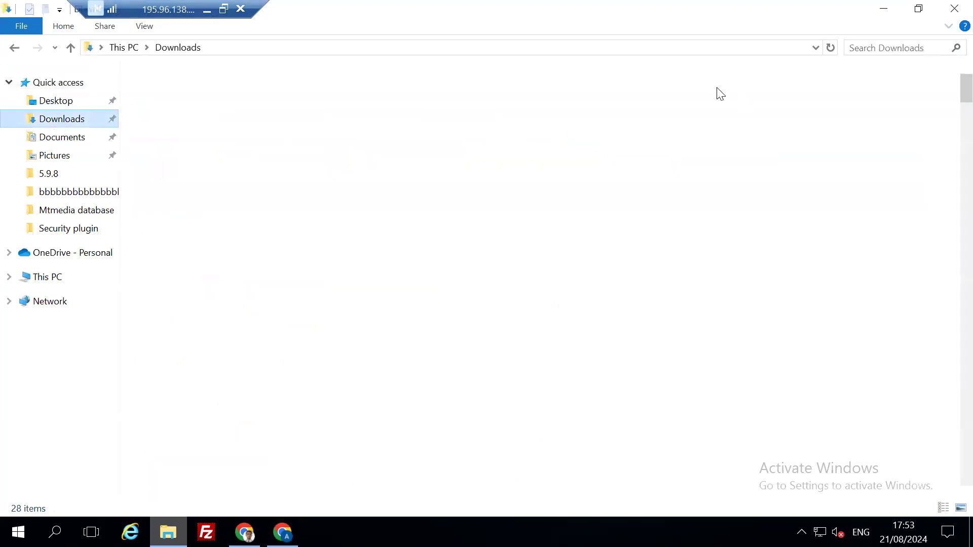
left_click(877, 46)
type("xst")
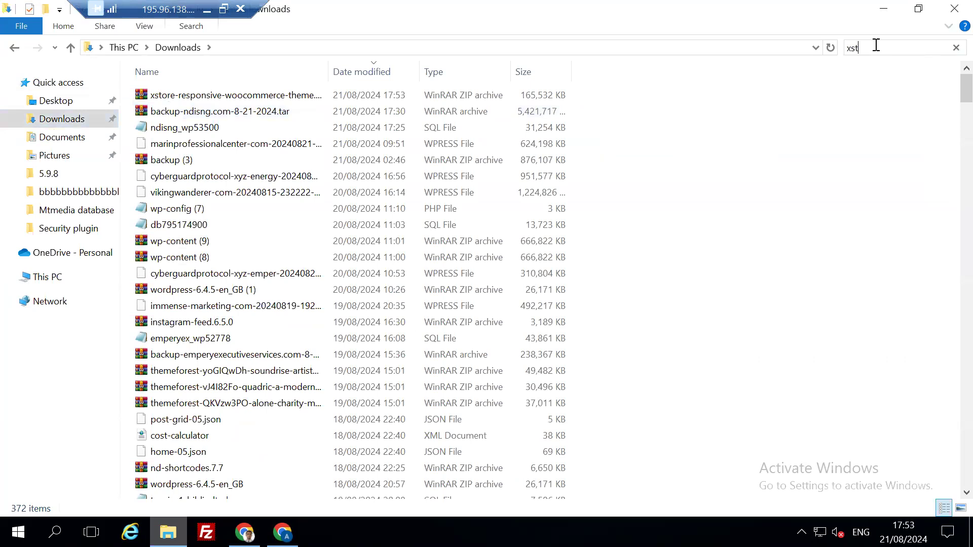
type("or")
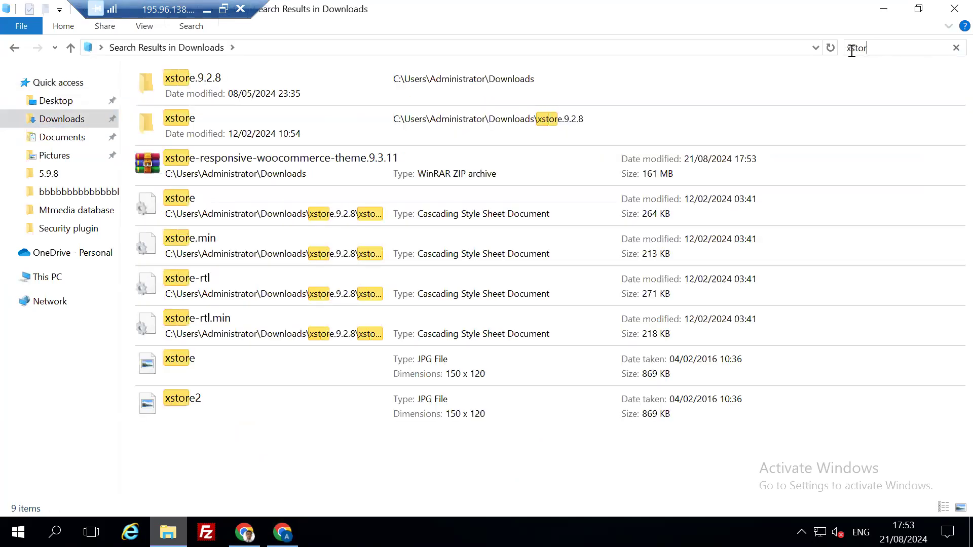
Examine the contents of the xstore subfolder inside the xstore.9.2.8 folder, then close File Explorer
double_click(232, 91)
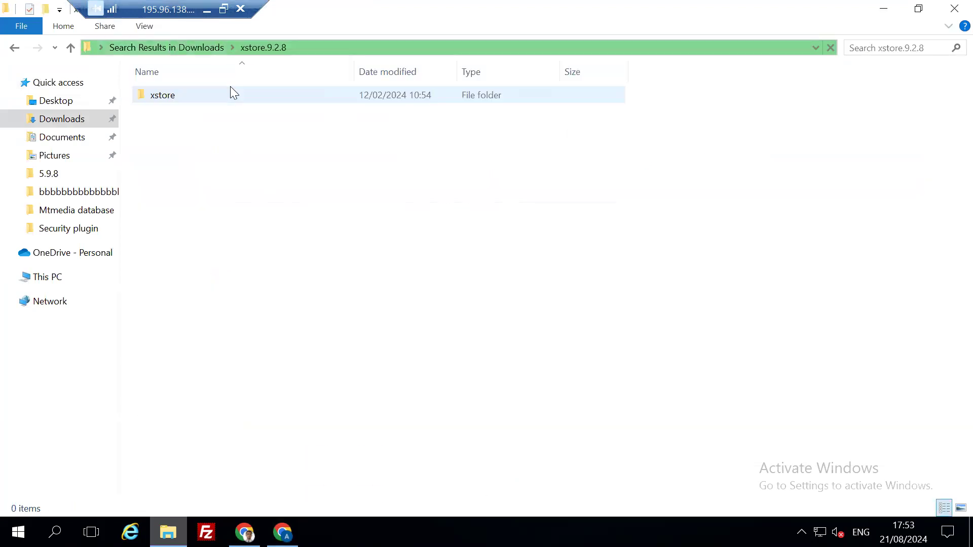
double_click(205, 95)
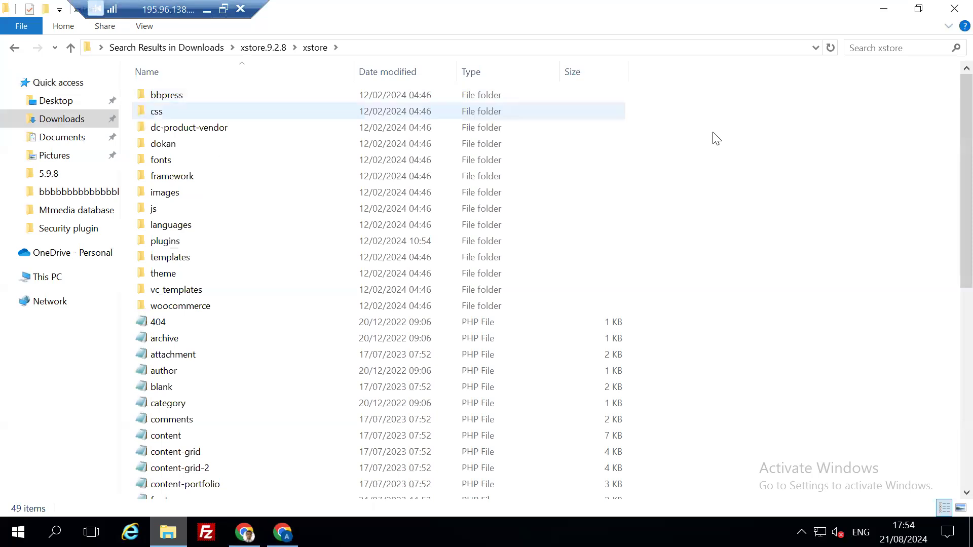
scroll(712, 136, "down", 6)
left_click(953, 10)
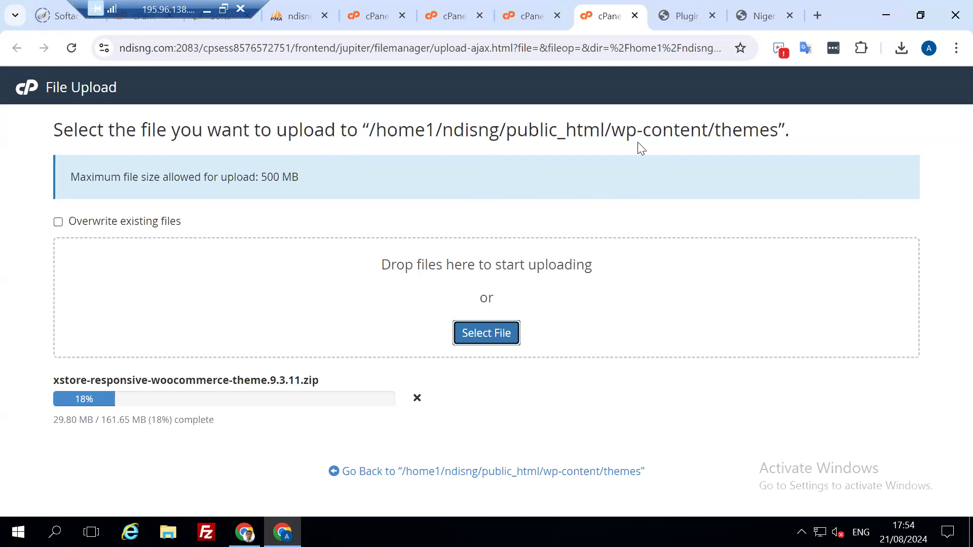
Close the two extra cPanel tabs while keeping the themes upload page open
left_click(402, 16)
left_click(401, 17)
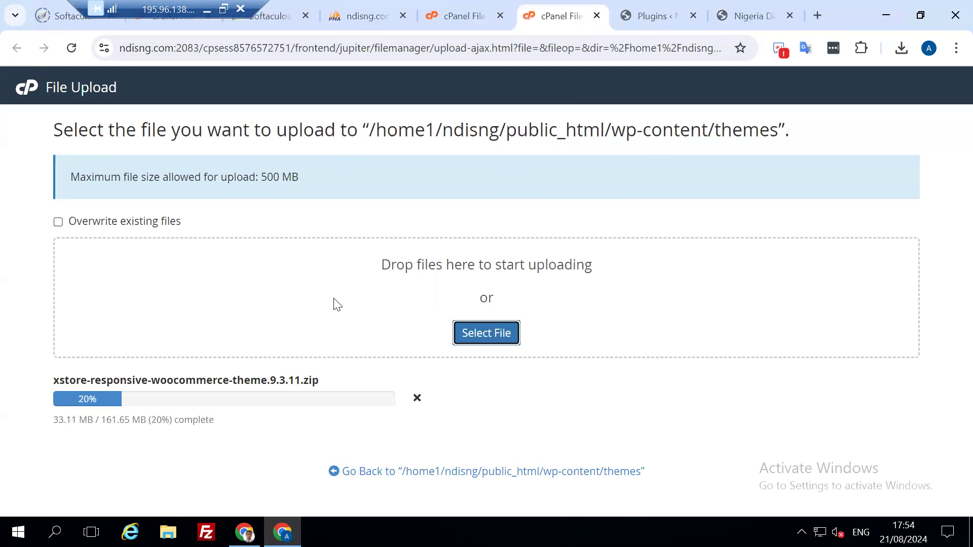
Open a new tab and unlock the Zoho Vault extension with the master password
left_click(819, 15)
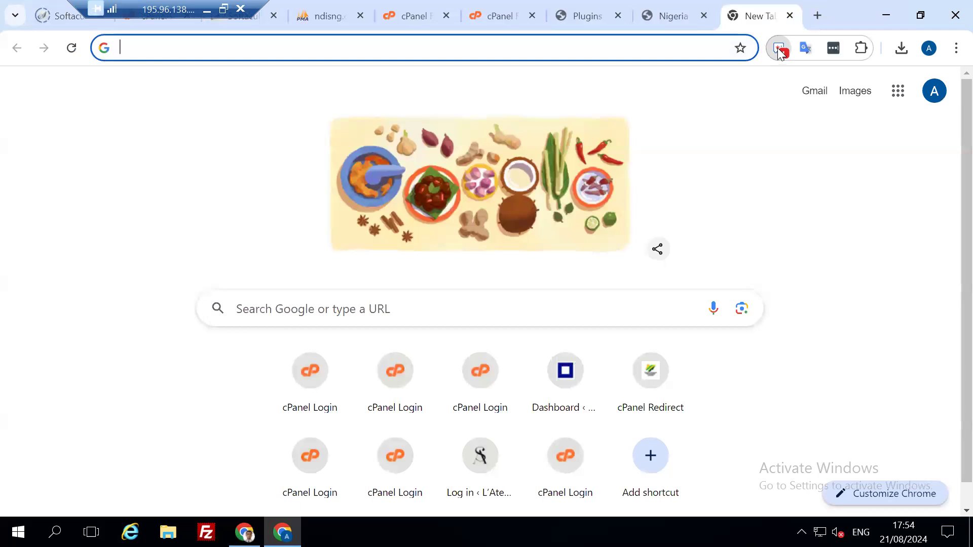
left_click(779, 50)
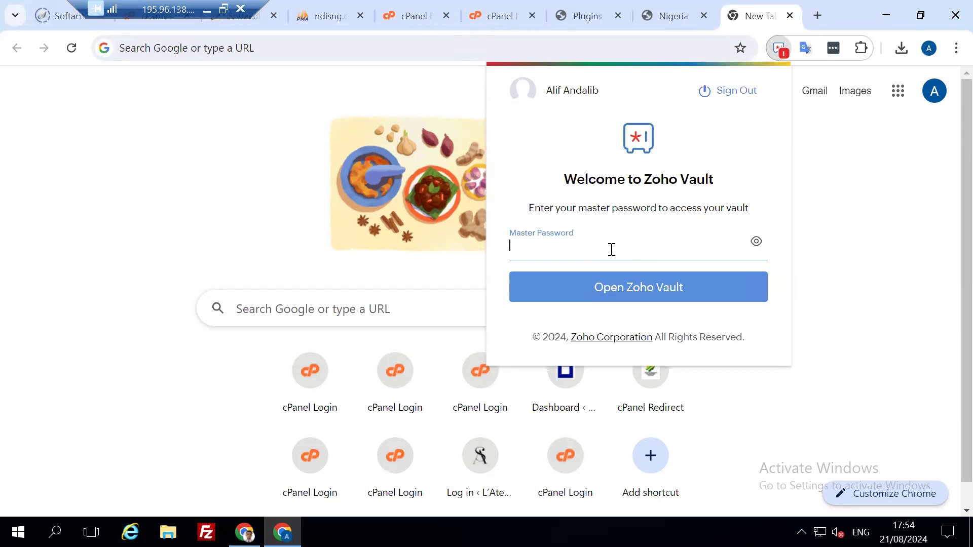
type("••••••••••••••")
key("Return")
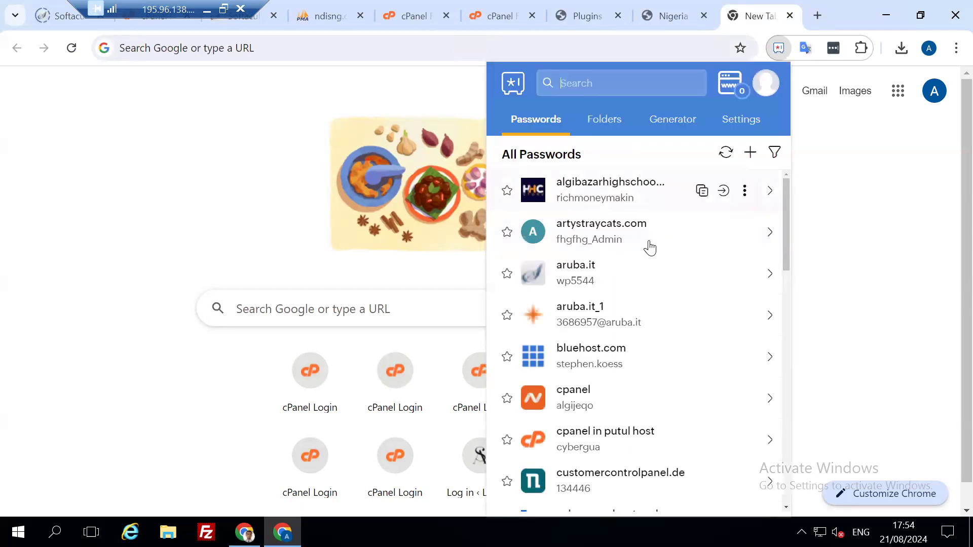
Find the "cpanel in putul host" entry in the Zoho Vault password list and log in to its cPanel account
scroll(647, 249, "down", 5)
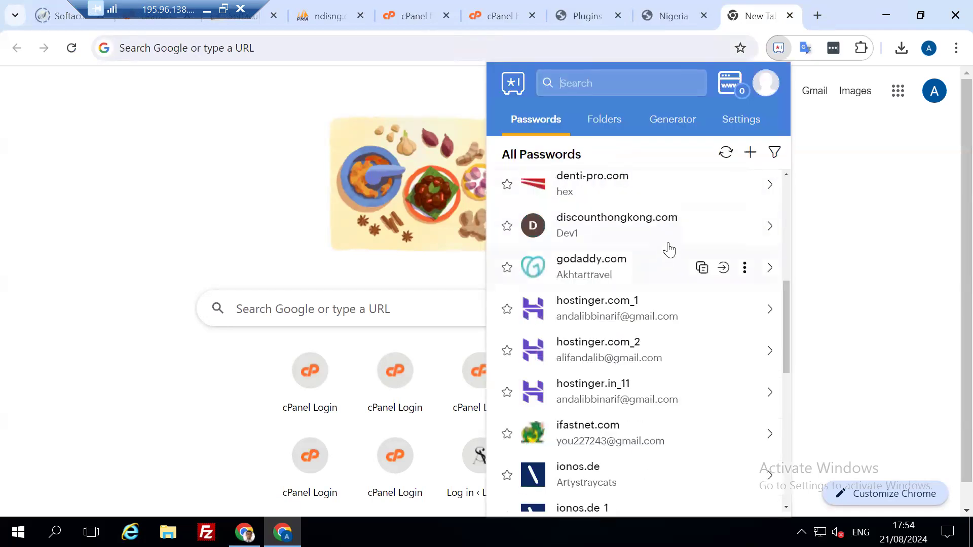
scroll(652, 277, "up", 6)
scroll(654, 319, "down", 3)
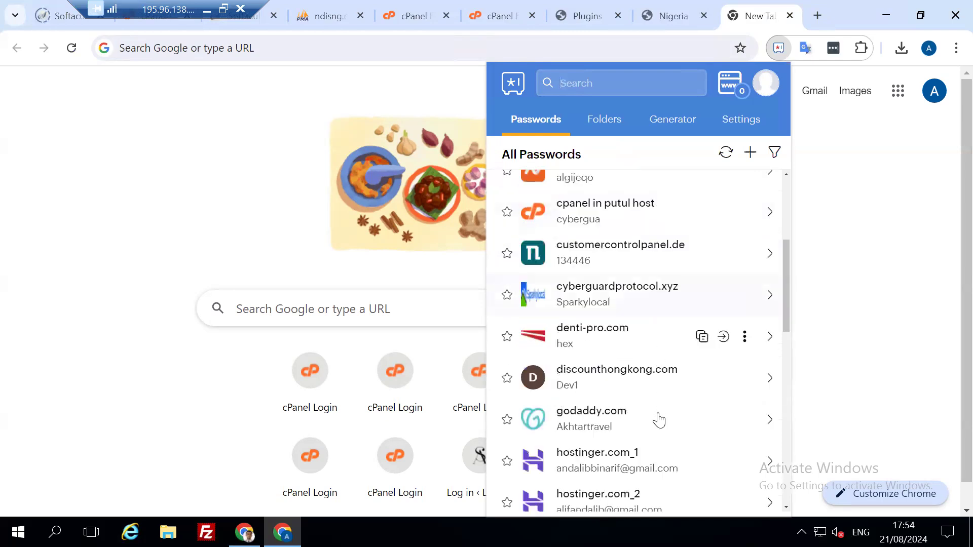
scroll(659, 419, "down", 2)
scroll(673, 423, "down", 3)
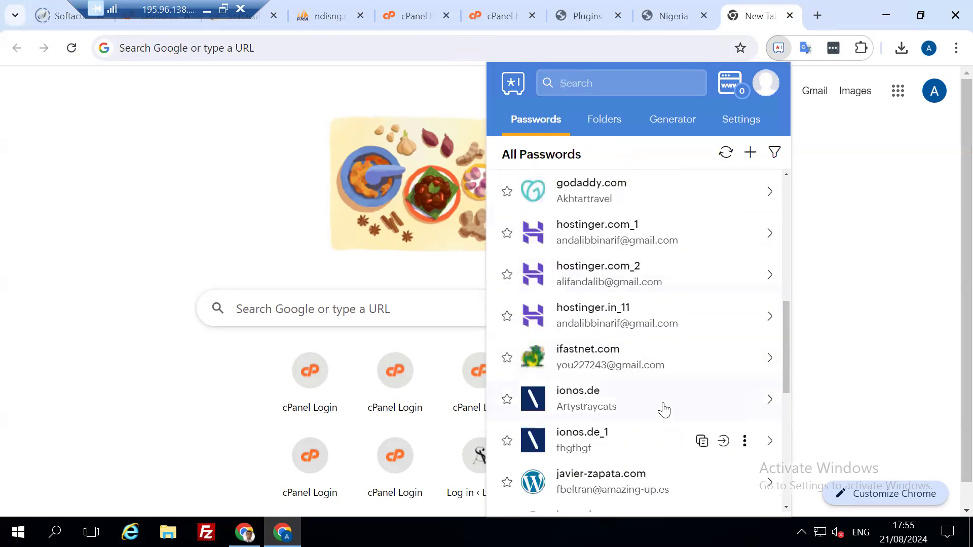
scroll(664, 408, "up", 3)
scroll(659, 385, "up", 2)
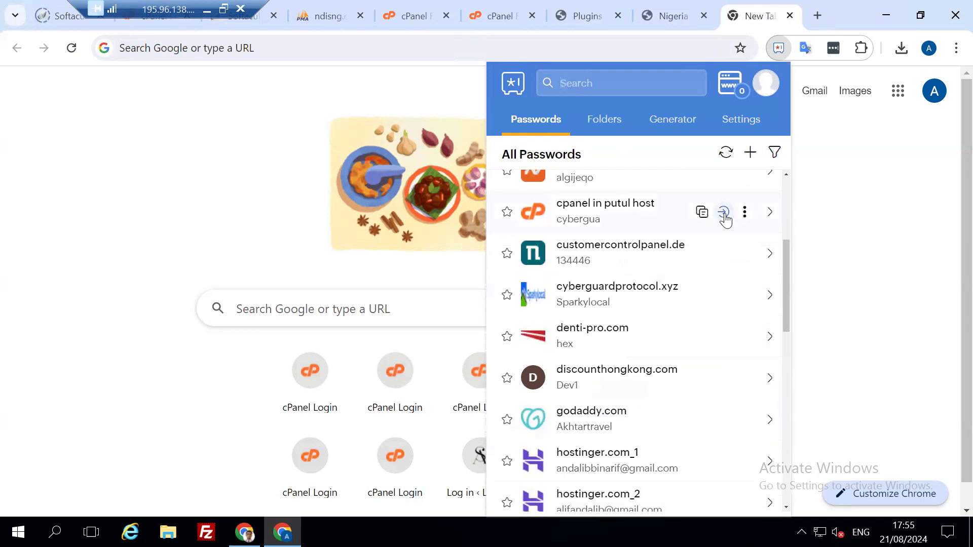
left_click(723, 213)
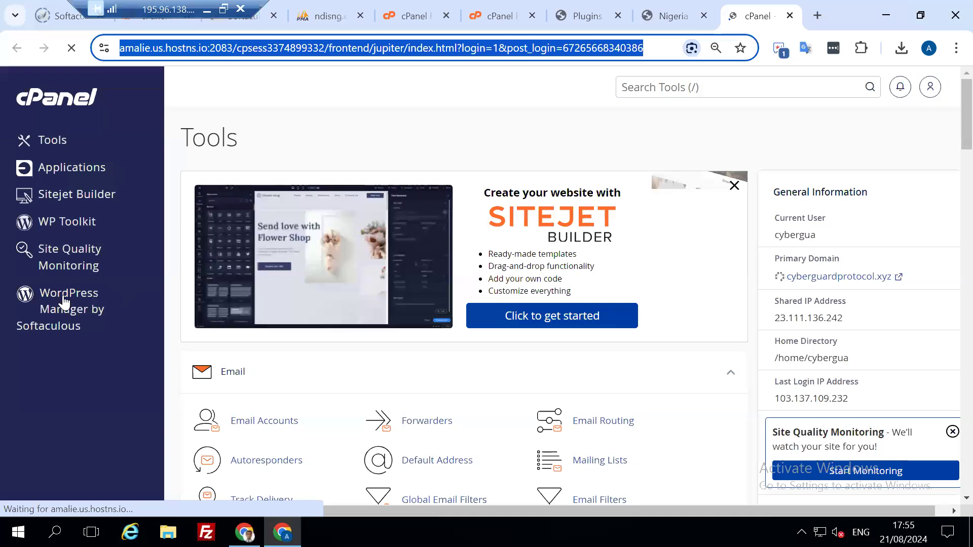
Review the installations in WordPress Manager by Softaculous, checking the cyberguardprotocol.xyz/turky dashboard and closing it again
left_click(65, 304)
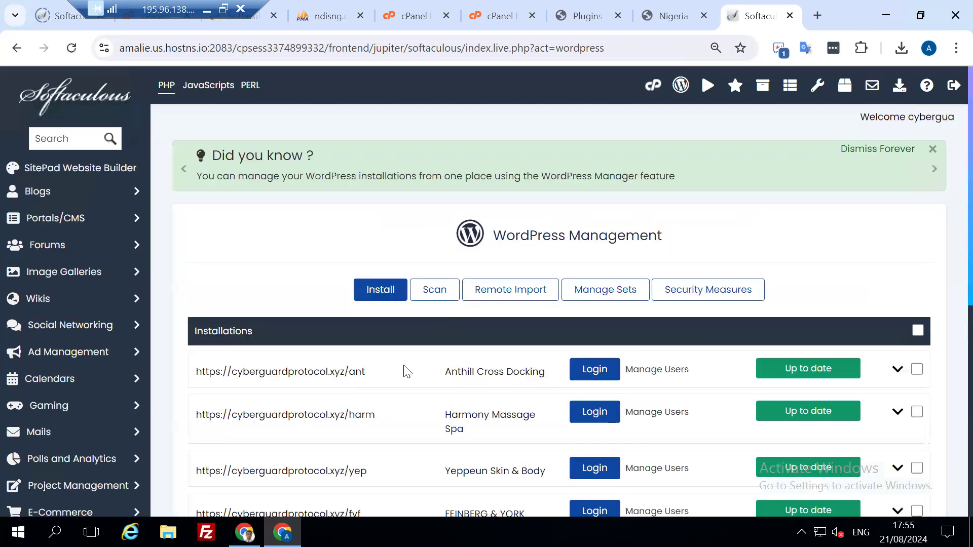
scroll(385, 370, "down", 3)
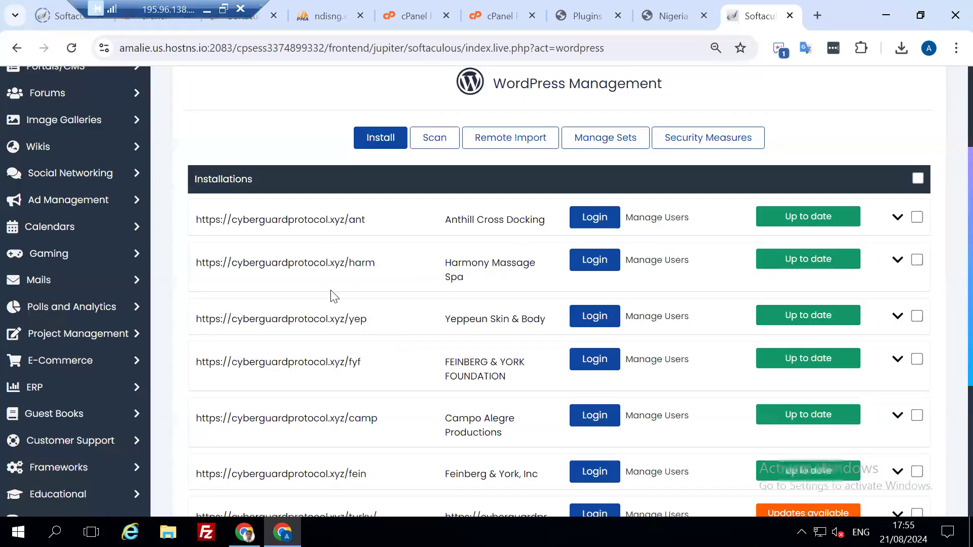
scroll(355, 352, "down", 5)
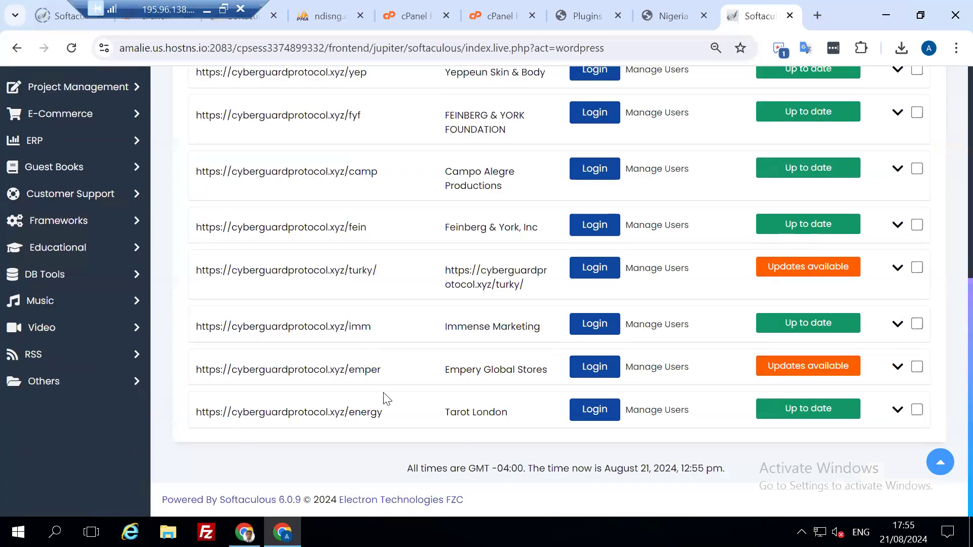
scroll(381, 396, "up", 4)
scroll(361, 345, "up", 2)
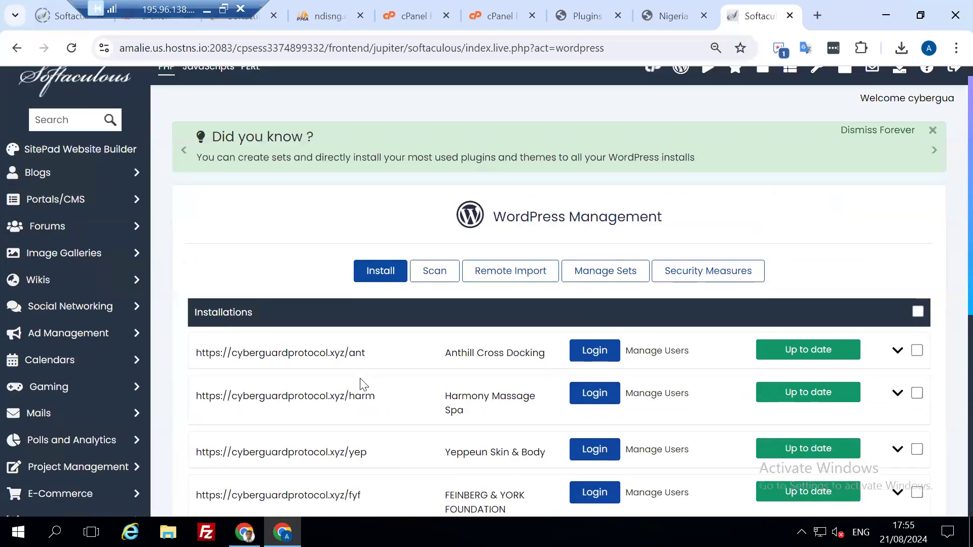
scroll(407, 346, "down", 1)
scroll(407, 352, "down", 1)
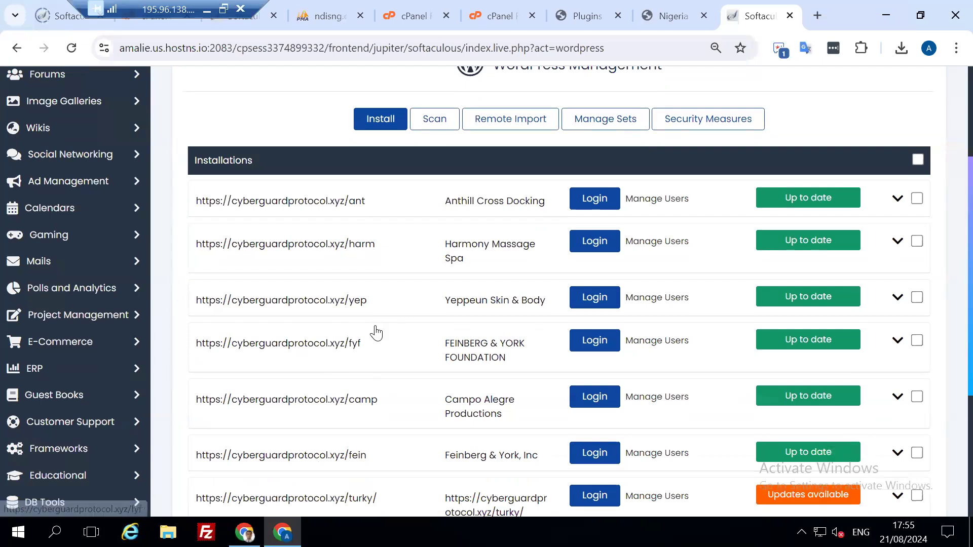
scroll(376, 330, "down", 2)
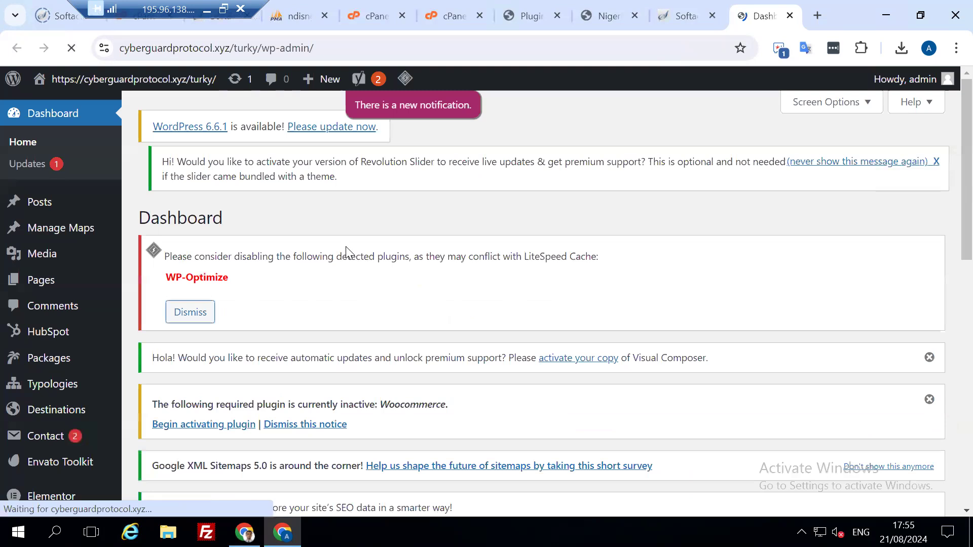
left_click(789, 16)
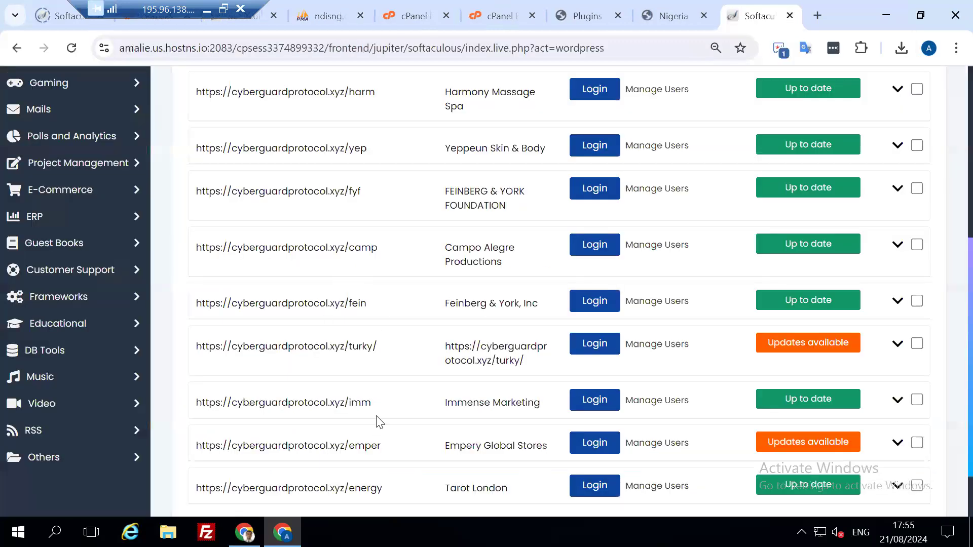
Look through the WordPress installations list again, then close it and return to the ndisng.com theme upload page
scroll(377, 424, "down", 2)
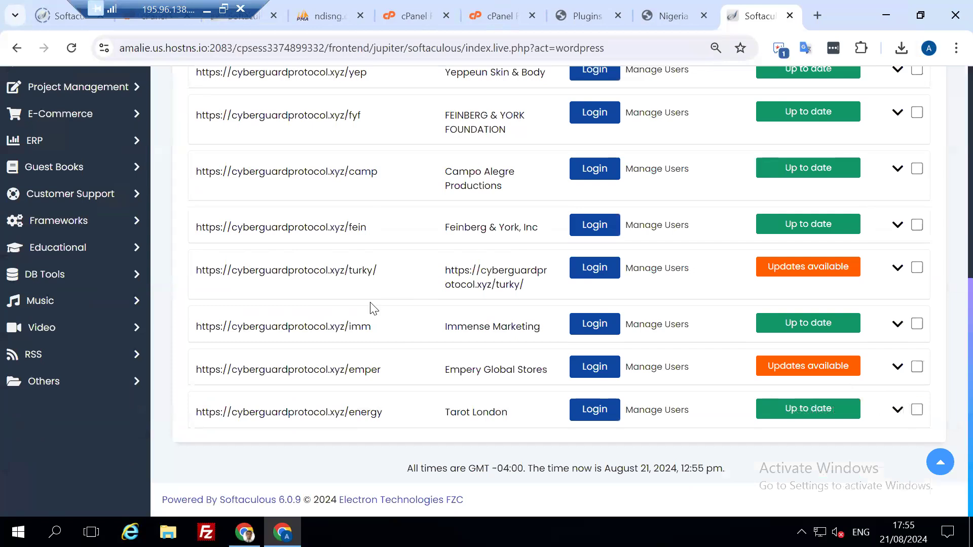
scroll(373, 309, "up", 3)
scroll(373, 309, "up", 3)
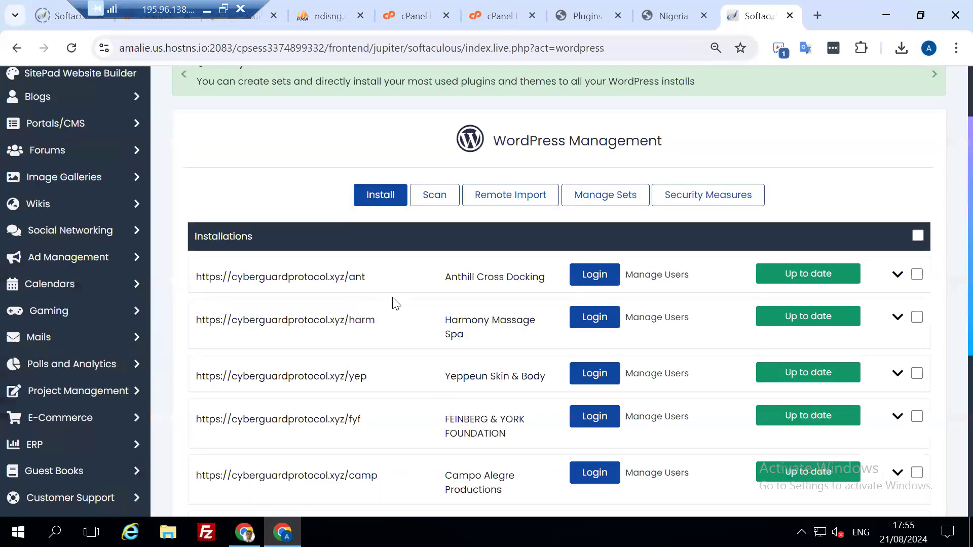
scroll(397, 304, "down", 3)
scroll(397, 322, "down", 3)
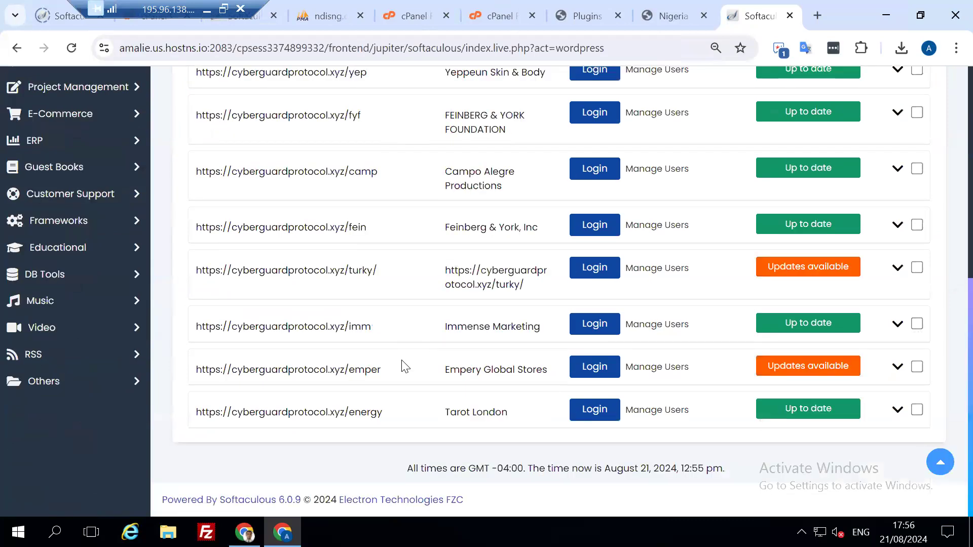
scroll(763, 68, "up", 8)
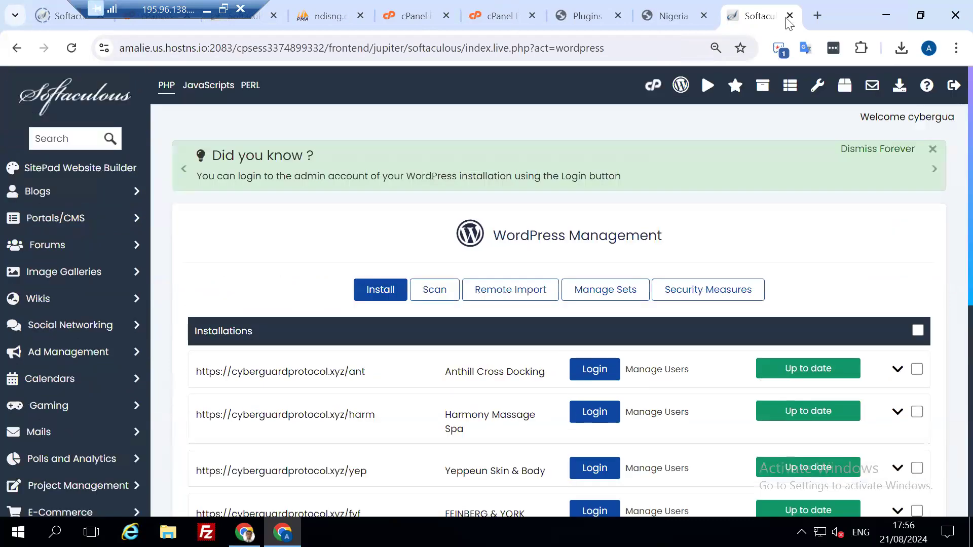
left_click(790, 16)
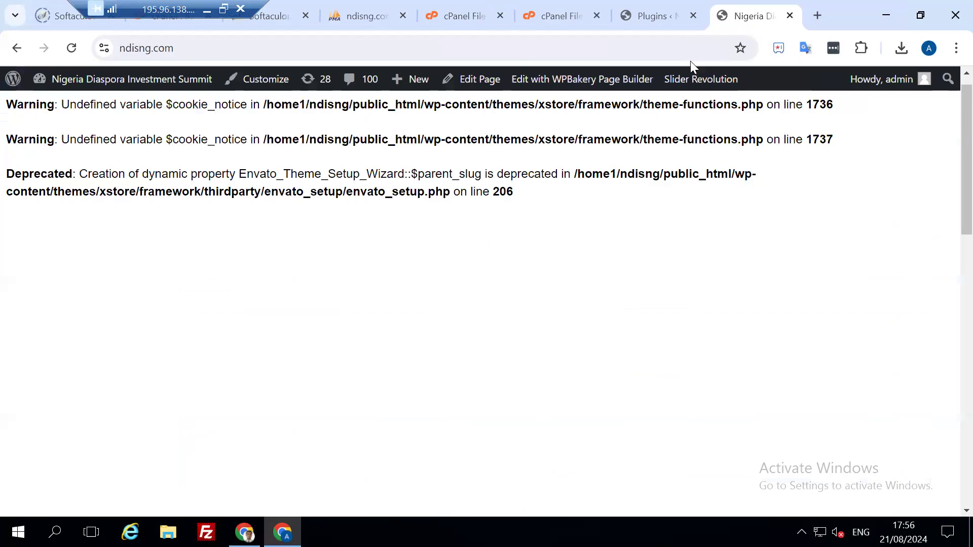
left_click(552, 16)
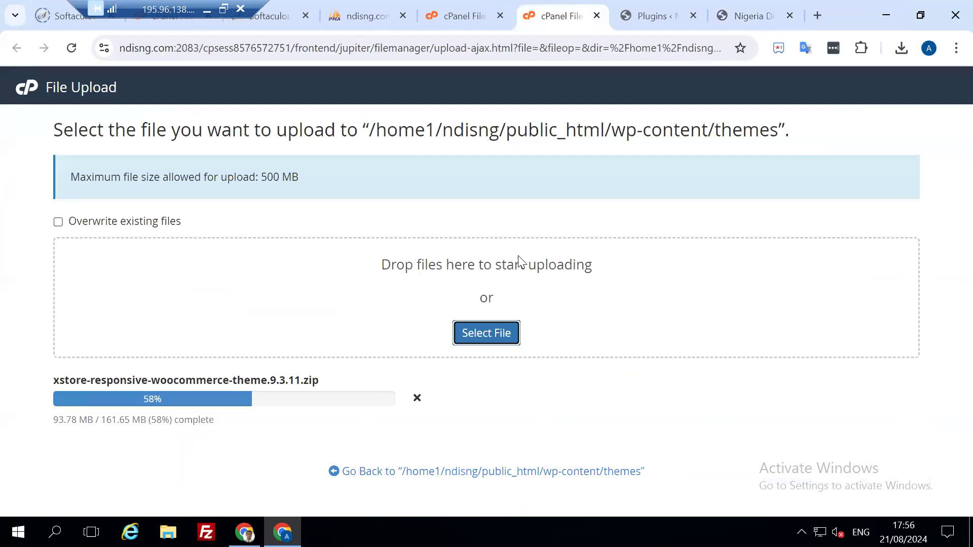
Open a new tab and log in to the "cpanel in putul host" account from Zoho Vault
left_click(818, 15)
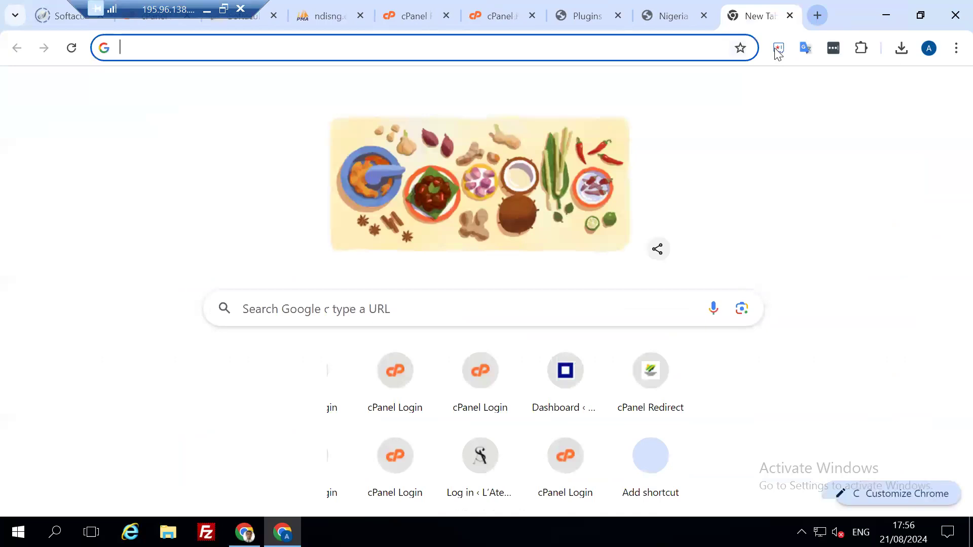
left_click(778, 47)
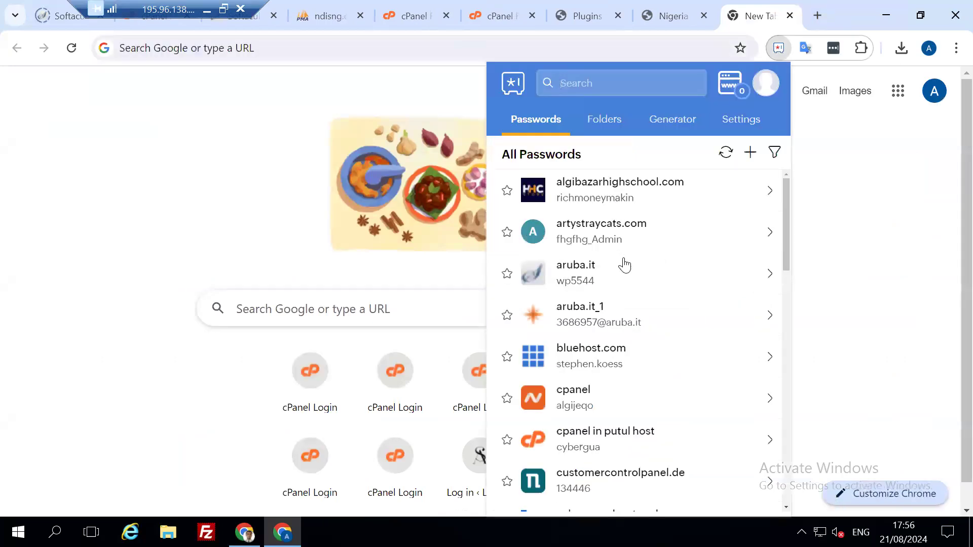
scroll(626, 266, "down", 3)
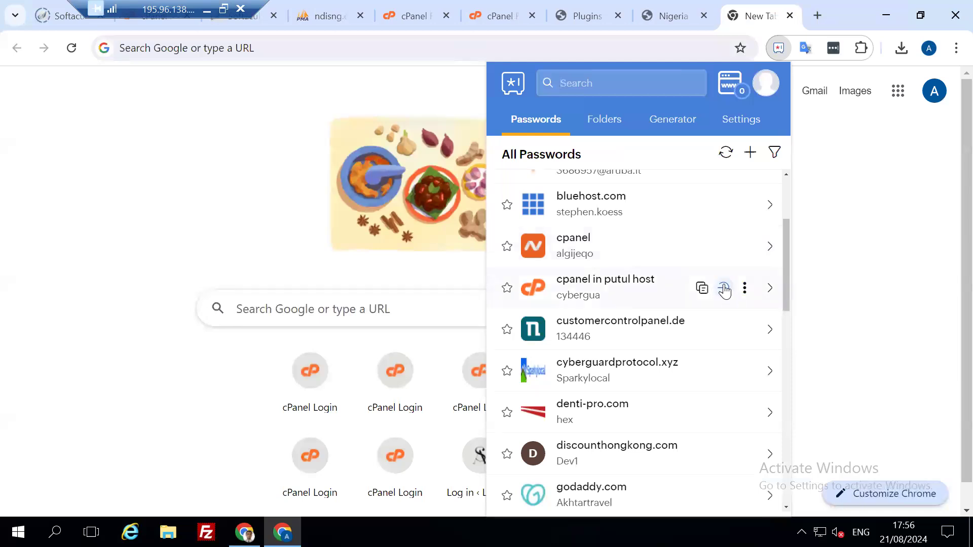
left_click(725, 288)
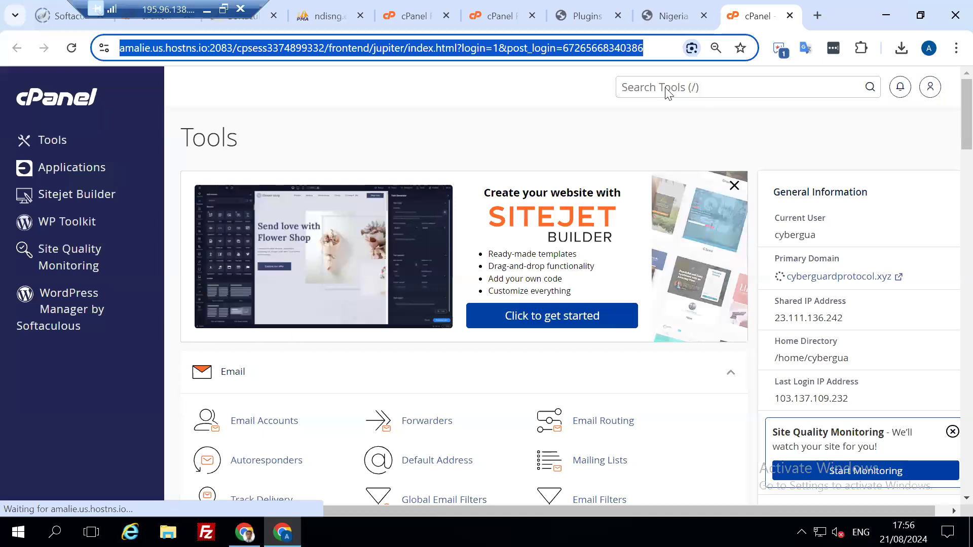
Search the cPanel tools for "php" and open Select PHP Version
left_click(639, 87)
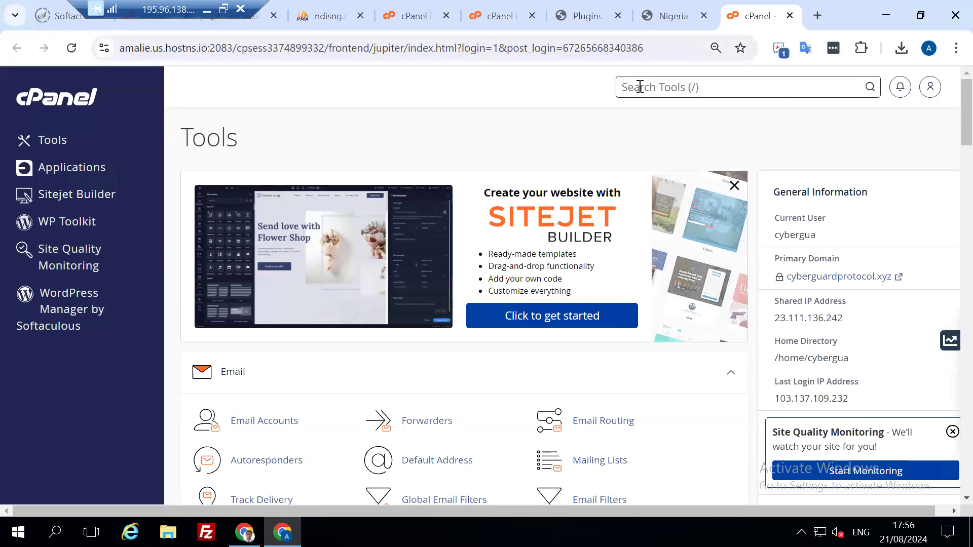
type("php")
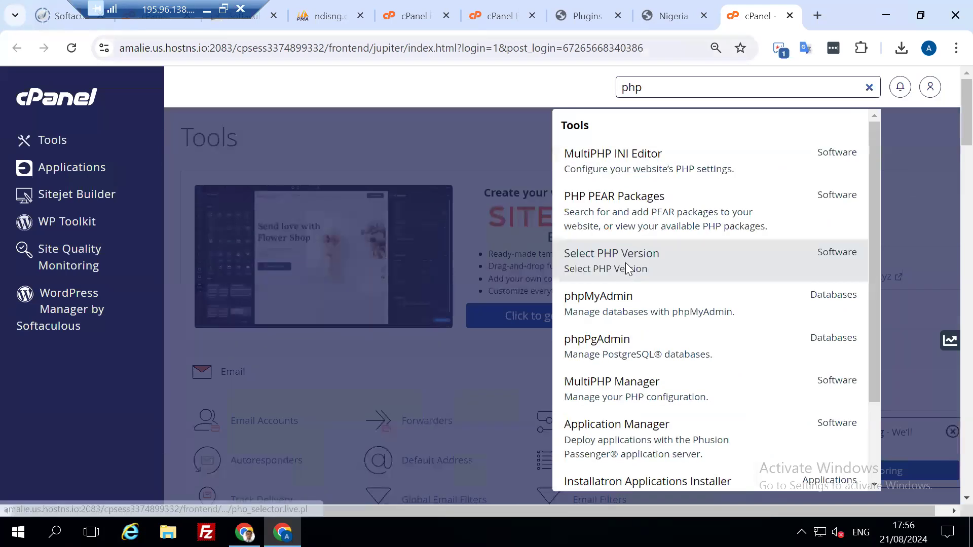
left_click(626, 268)
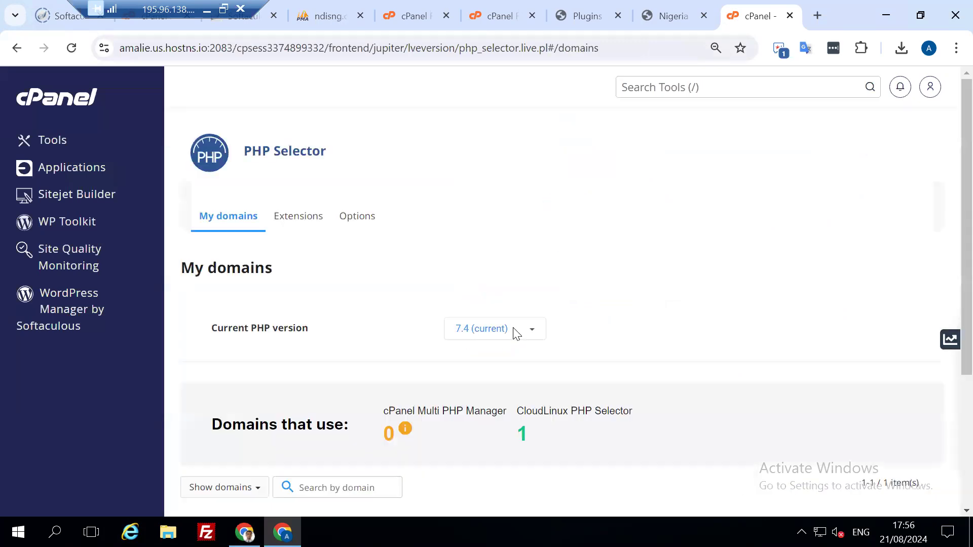
Choose PHP 5.4 without applying it, examine the other available versions, and close the PHP Selector tab
left_click(521, 333)
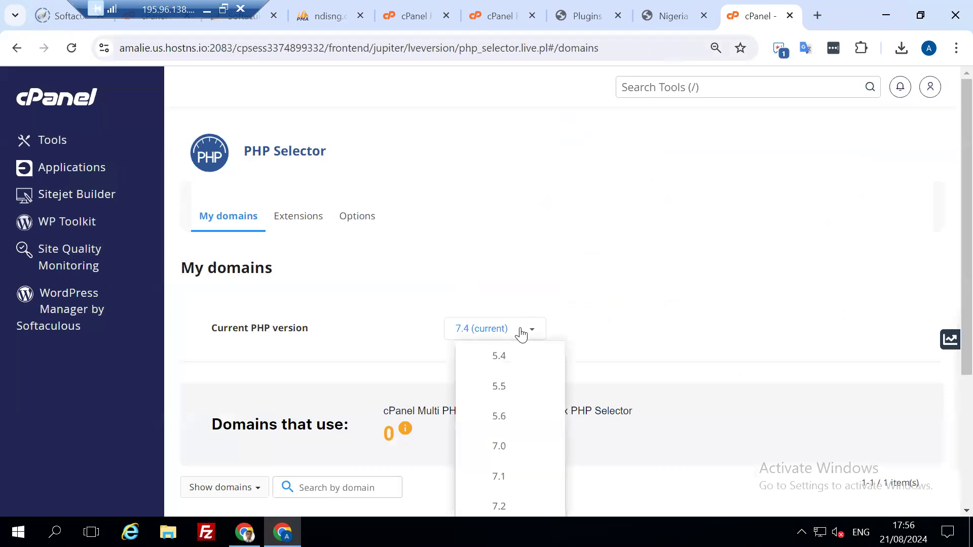
left_click(507, 363)
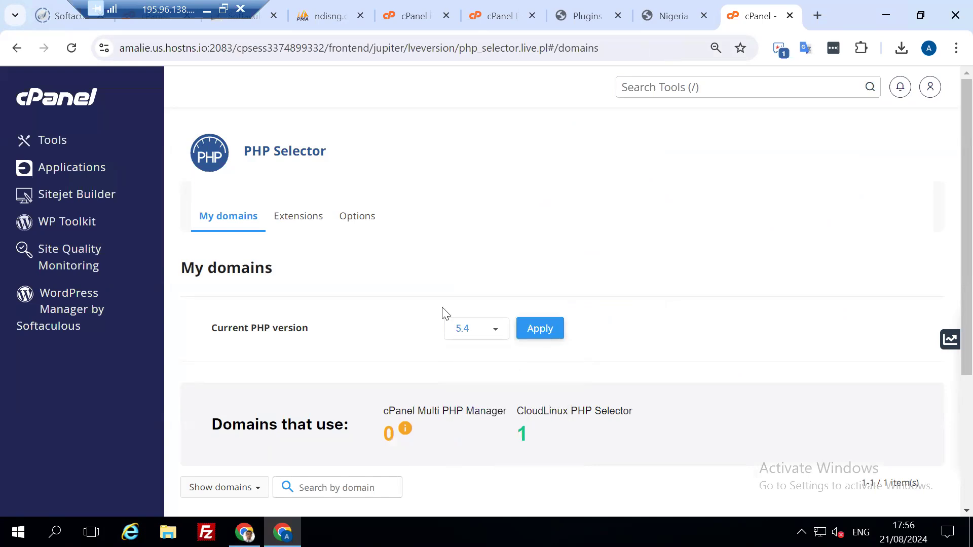
left_click(491, 341)
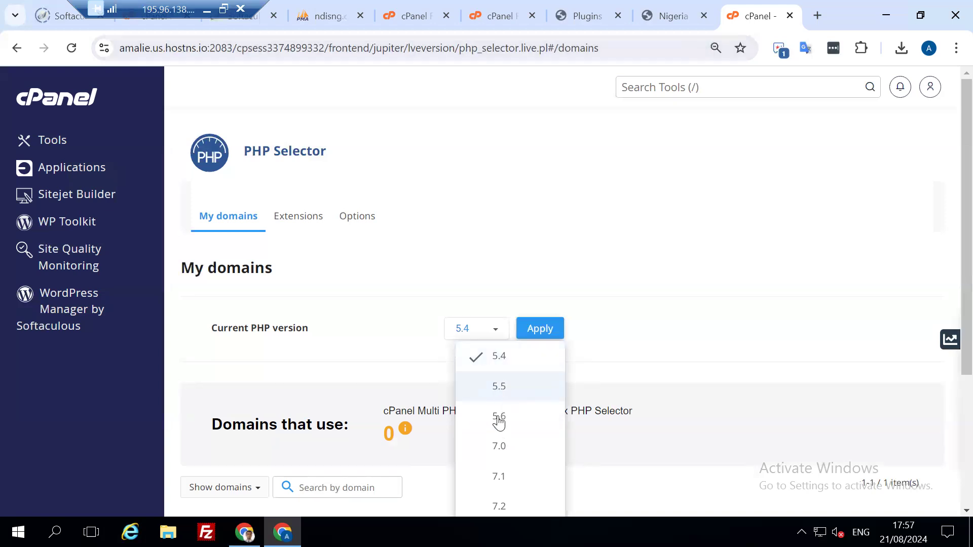
scroll(499, 418, "down", 3)
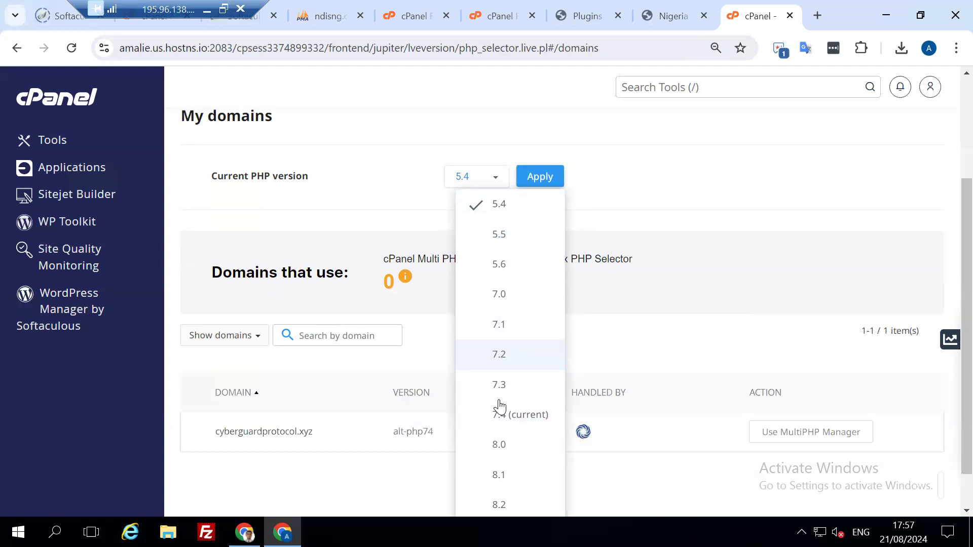
scroll(498, 436, "down", 1)
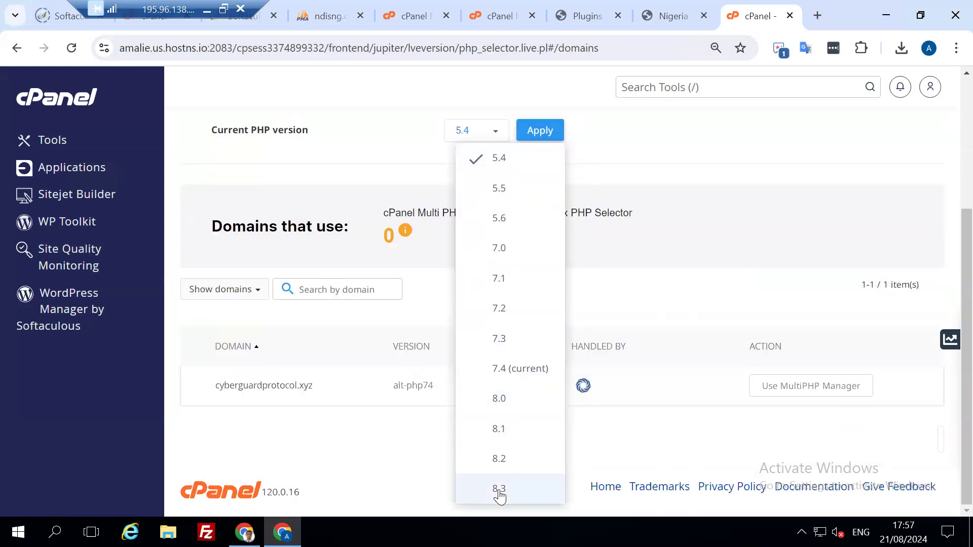
left_click(600, 135)
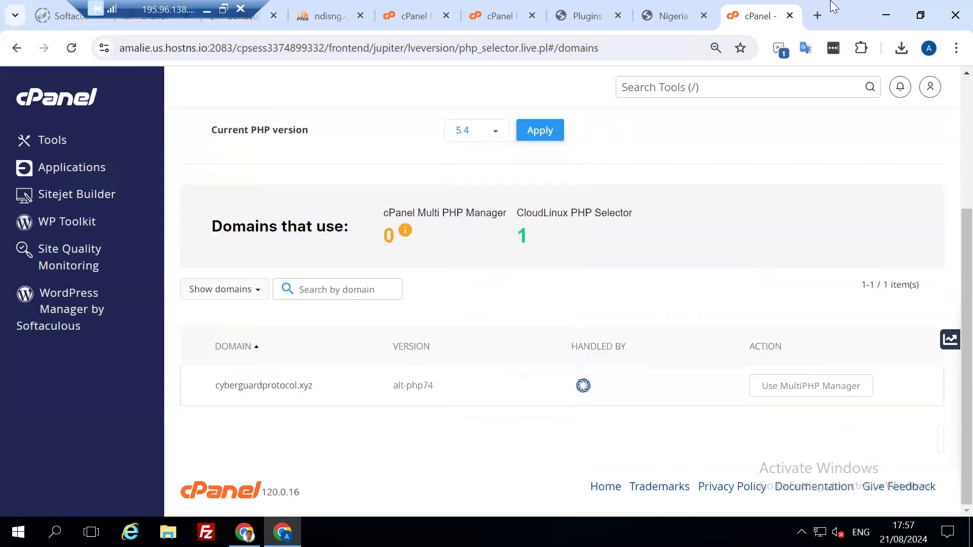
left_click(791, 16)
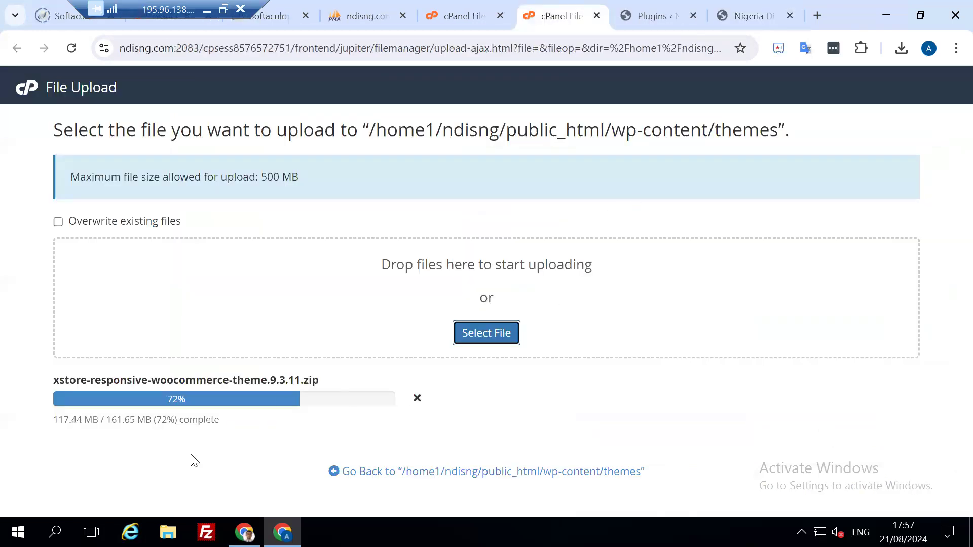
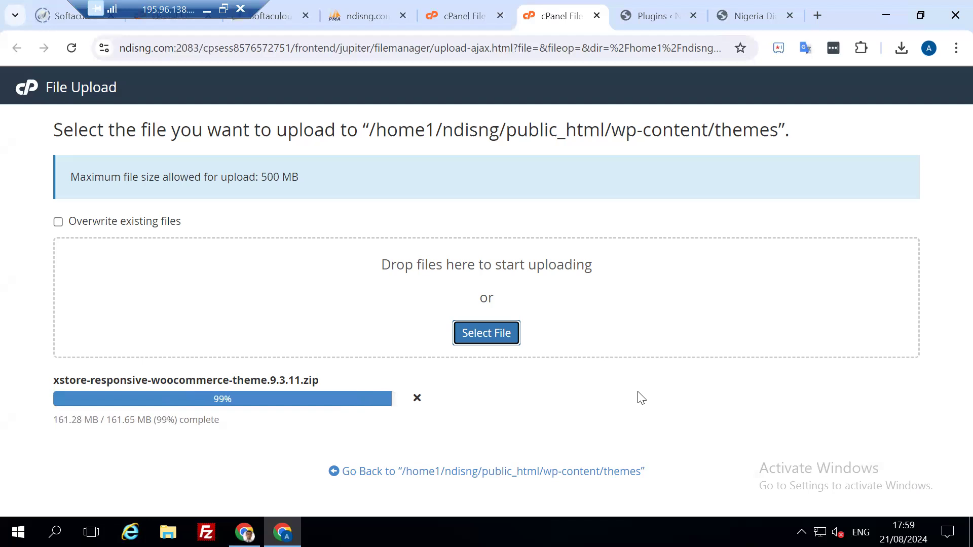
Return to the themes folder, extract xstore-responsive-woocommerce-theme.9.3.11.zip into /public_html/wp-content/themes, and reload the file list
left_click(514, 474)
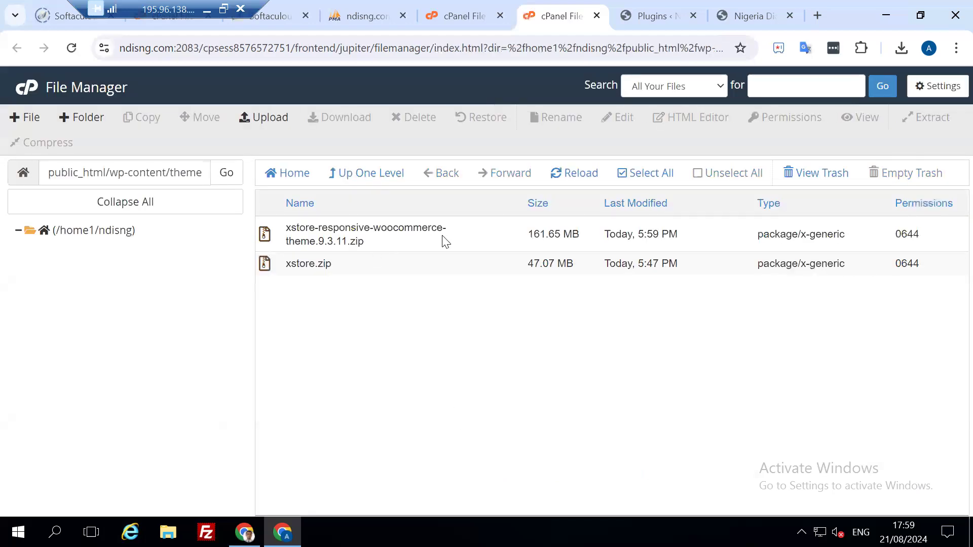
left_click(428, 250)
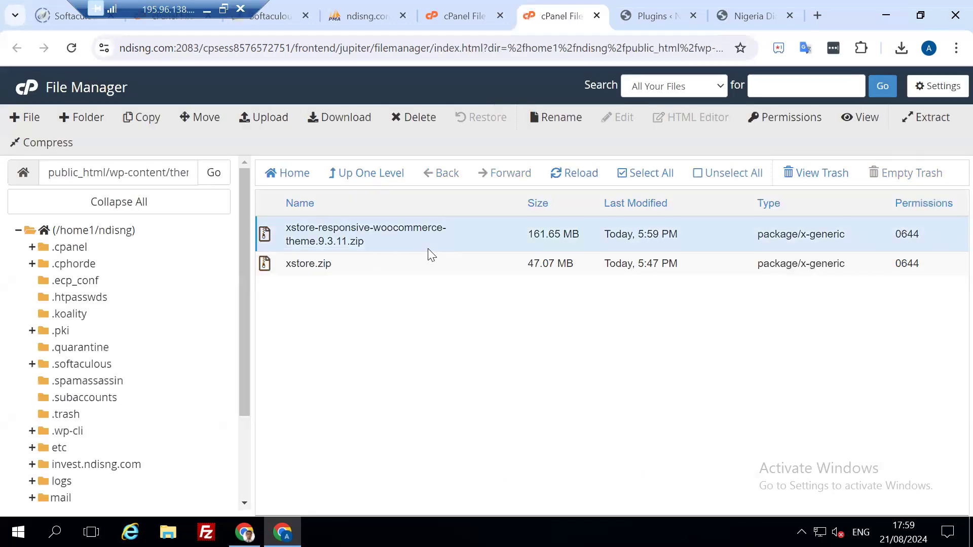
right_click(429, 249)
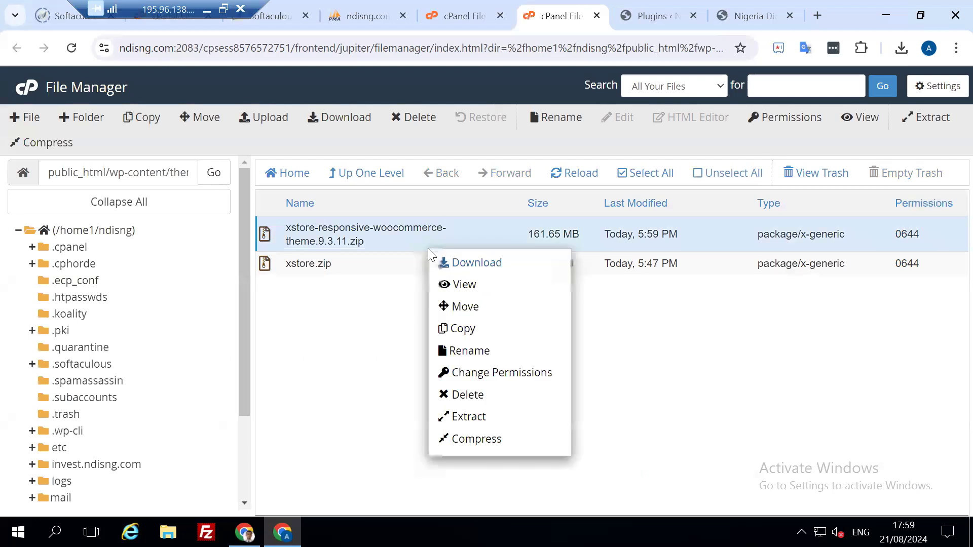
left_click(493, 419)
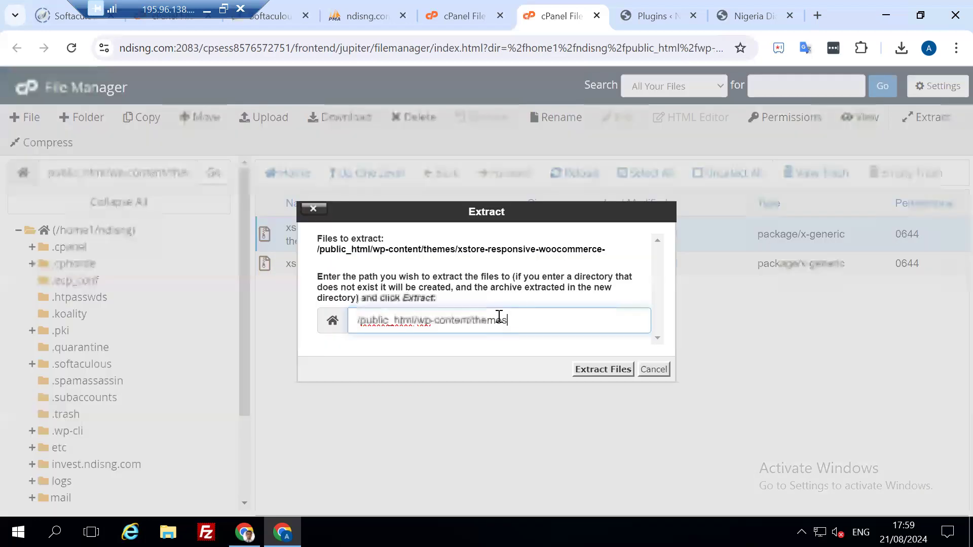
left_click(603, 370)
left_click(603, 370)
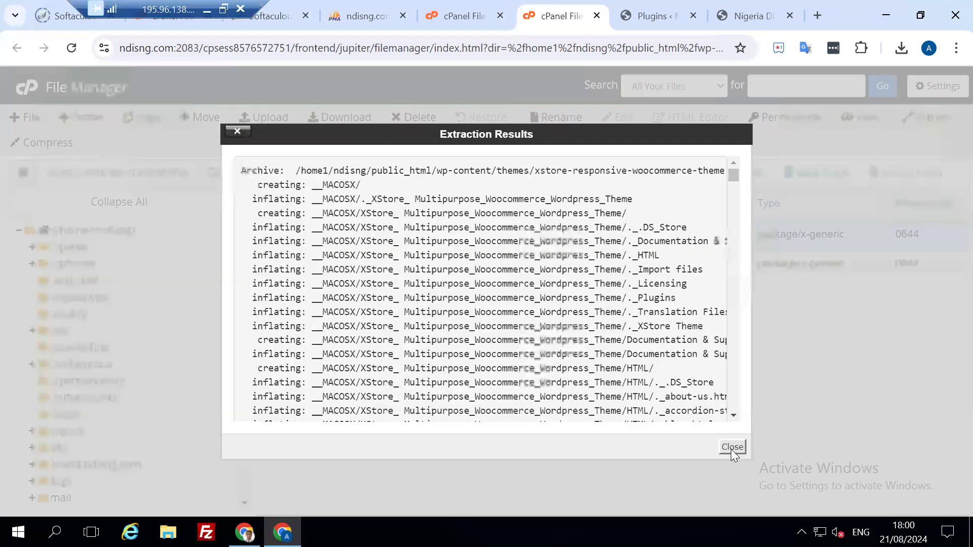
left_click(732, 455)
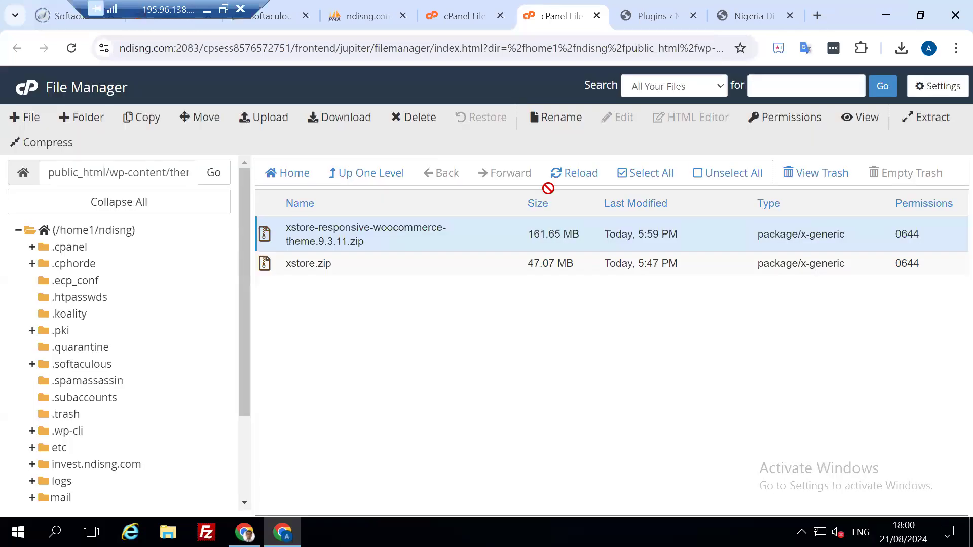
left_click(566, 175)
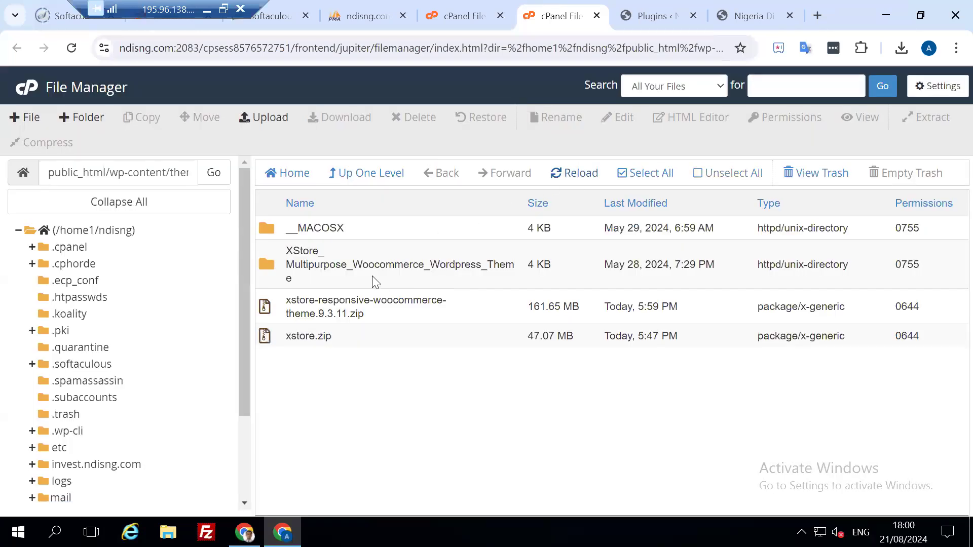
Move xstore-child.zip and XStore_Theme_v.9.3.11.zip from the extracted package's XStore Theme folder to /public_html/wp-content/themes
double_click(353, 276)
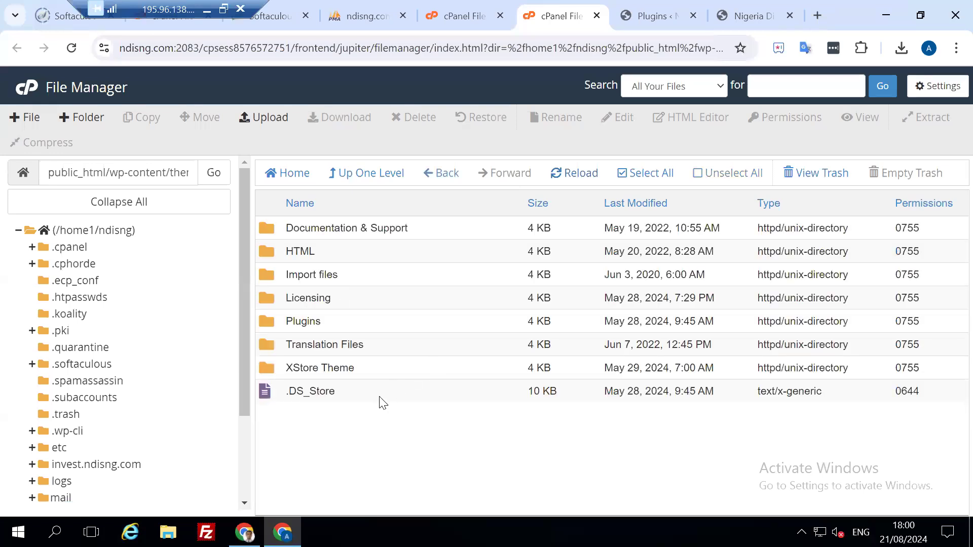
double_click(375, 368)
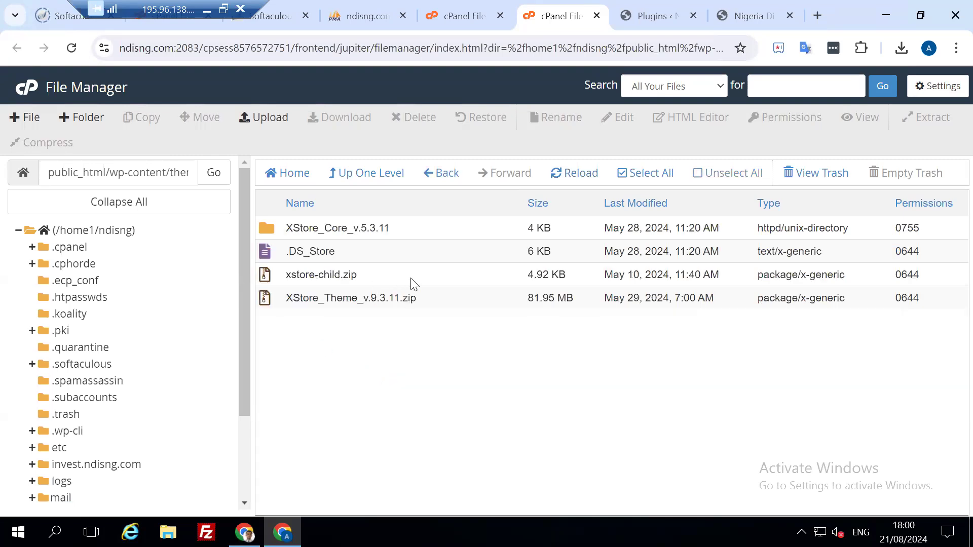
left_click(414, 282)
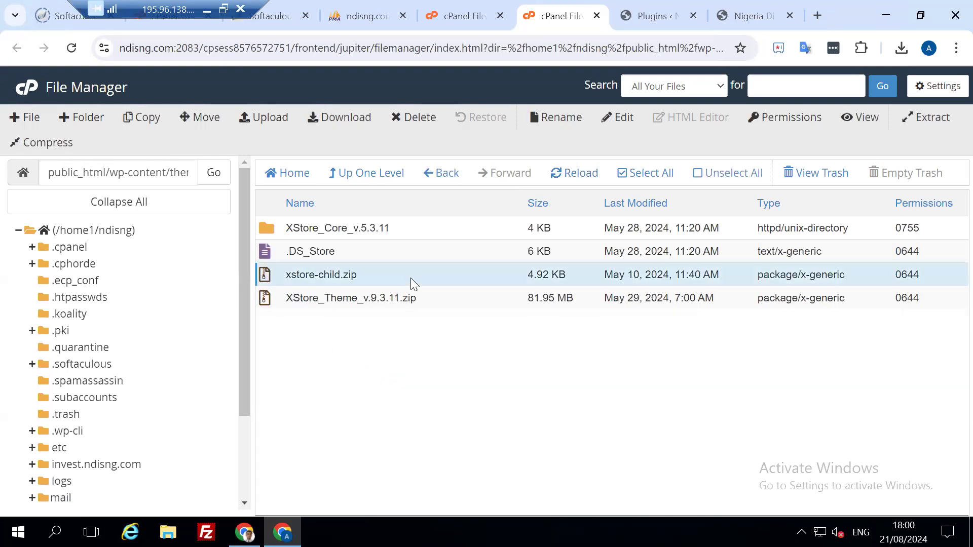
left_click(425, 303, "ctrl")
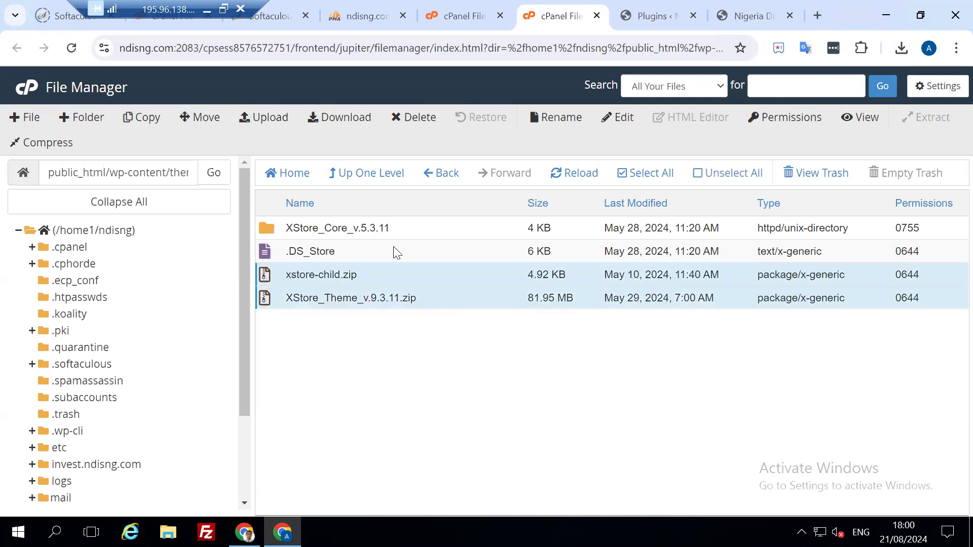
left_click(202, 119)
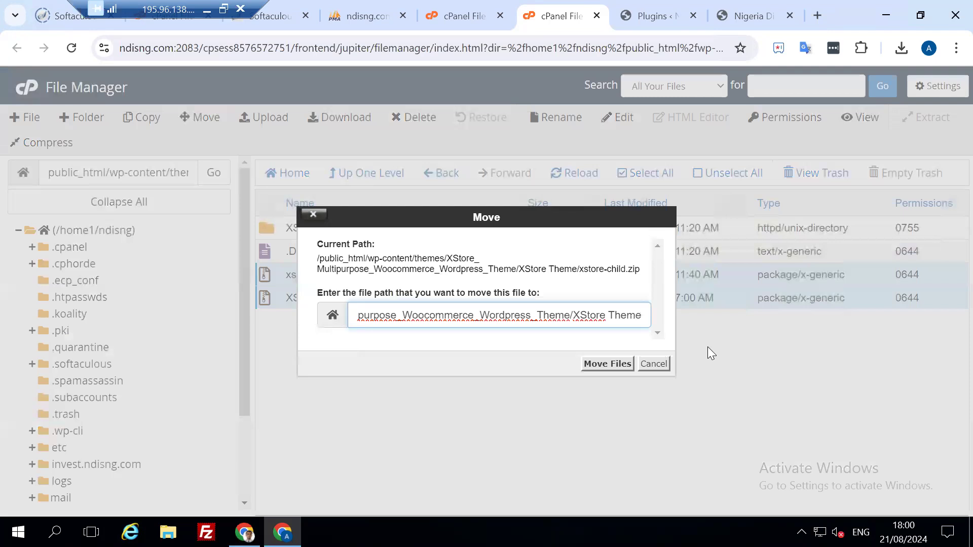
key("Left")
key("Left")
key("Left")
key("Left")
key("Left")
key("Left")
key("Left")
key("Left")
key("Left")
key("Left")
key("Left")
key("Left")
key("Left")
key("Left")
key("Left")
key("Left")
key("Left")
key("Left")
key("Left")
key("Left")
key("shift+End")
key("Delete")
key("BackSpace")
key("BackSpace")
key("BackSpace")
key("BackSpace")
key("BackSpace")
key("BackSpace")
key("BackSpace")
key("BackSpace")
key("BackSpace")
key("BackSpace")
key("BackSpace")
key("BackSpace")
key("BackSpace")
key("BackSpace")
key("BackSpace")
key("BackSpace")
key("BackSpace")
key("BackSpace")
key("BackSpace")
key("BackSpace")
key("BackSpace")
key("BackSpace")
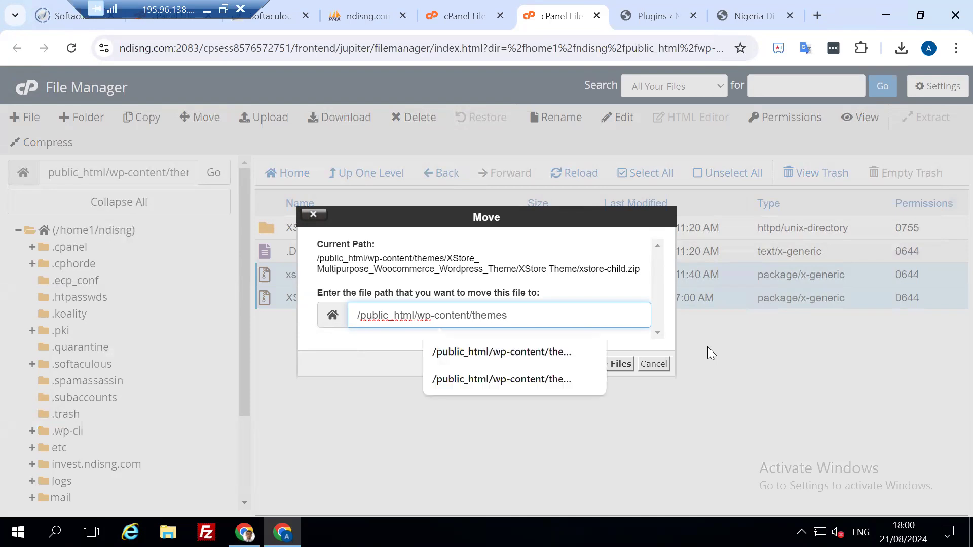
key("Return")
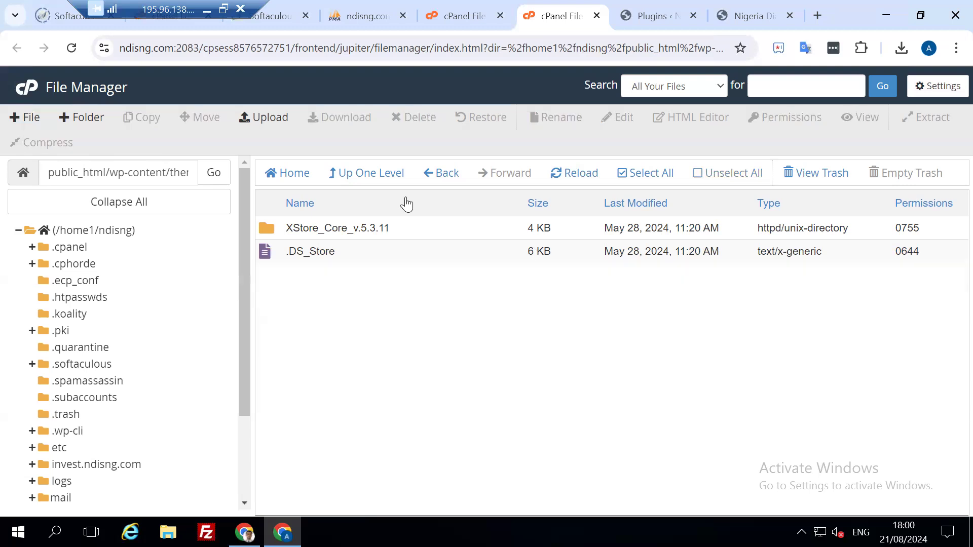
In the themes folder, permanently delete __MACOSX, the XStore_ Multipurpose_Woocommerce_Wordpress_Theme folder and xstore-responsive-woocommerce-theme.9.3.11.zip, skipping the trash
left_click(374, 173)
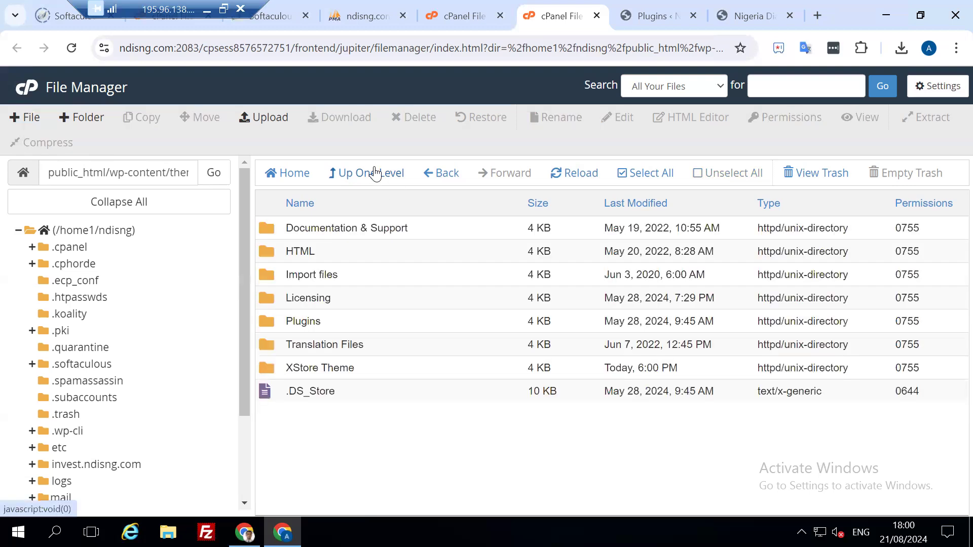
left_click(375, 173)
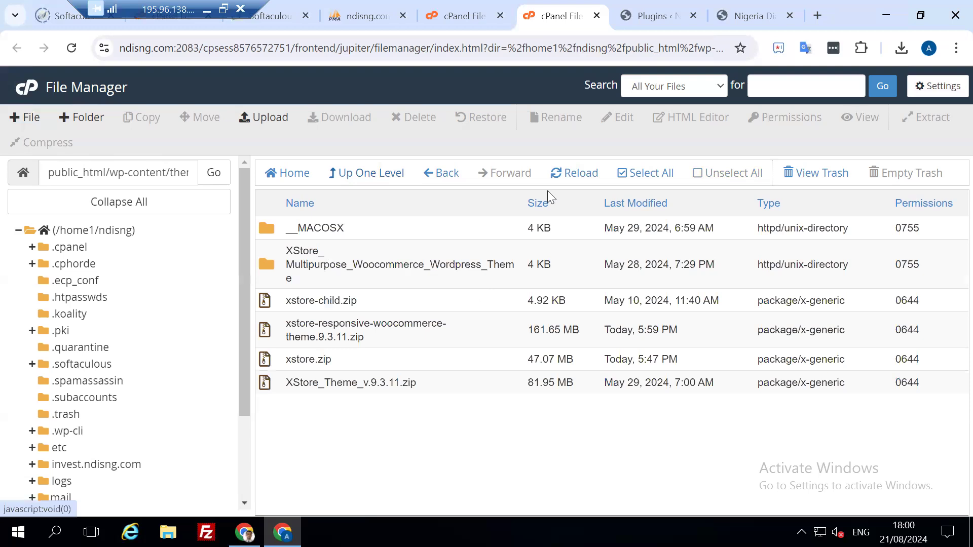
left_click(634, 174)
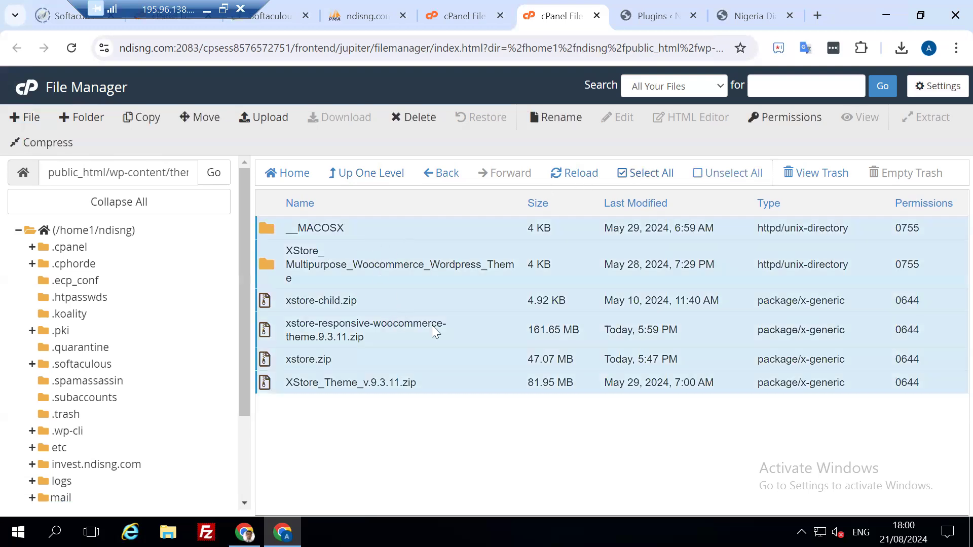
left_click(440, 385, "ctrl")
left_click(378, 363, "ctrl")
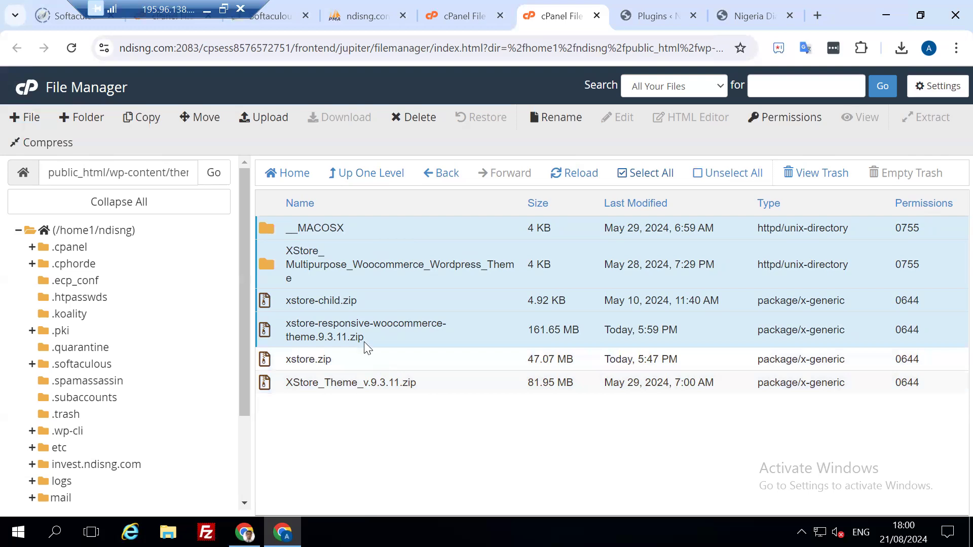
left_click(374, 302, "ctrl")
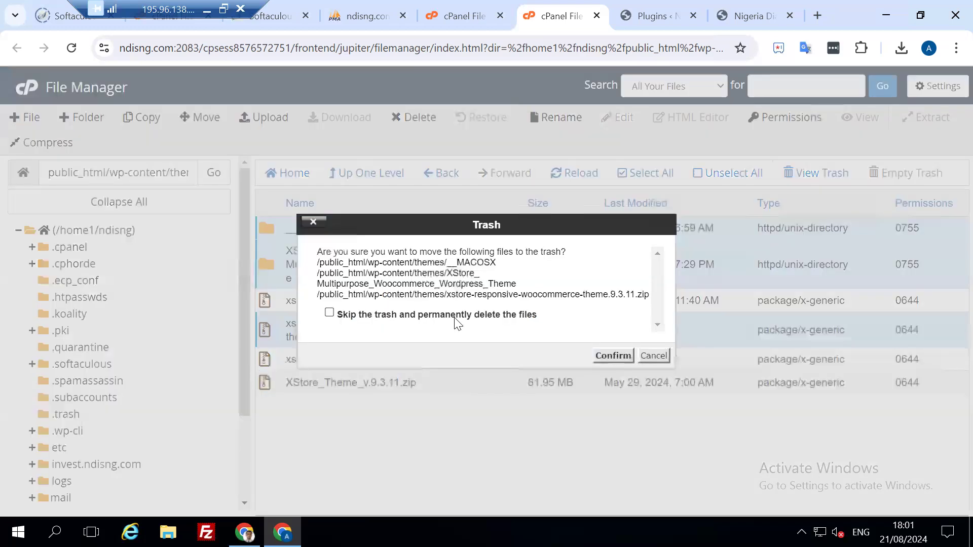
left_click(455, 317)
left_click(614, 356)
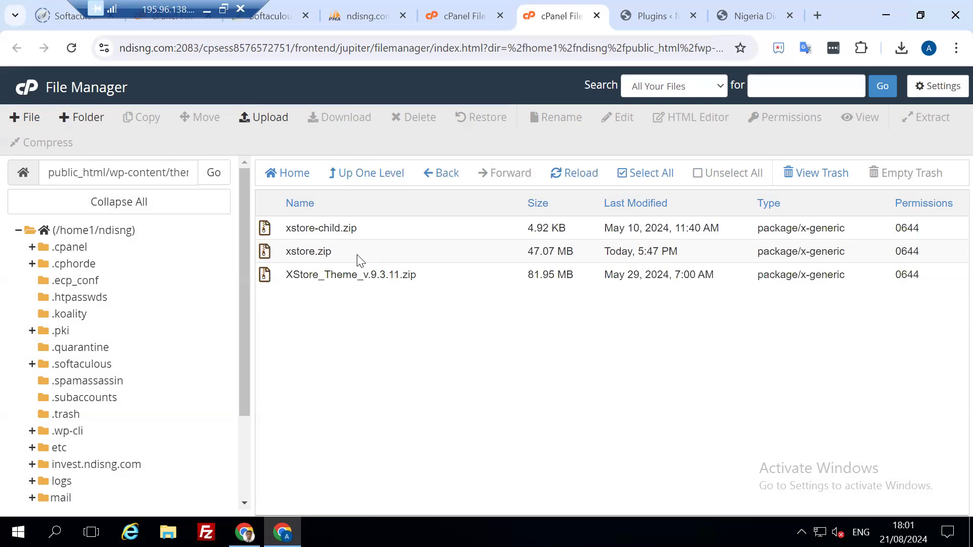
Extract xstore.zip into the themes folder and close the extraction results
left_click(357, 256)
right_click(358, 256)
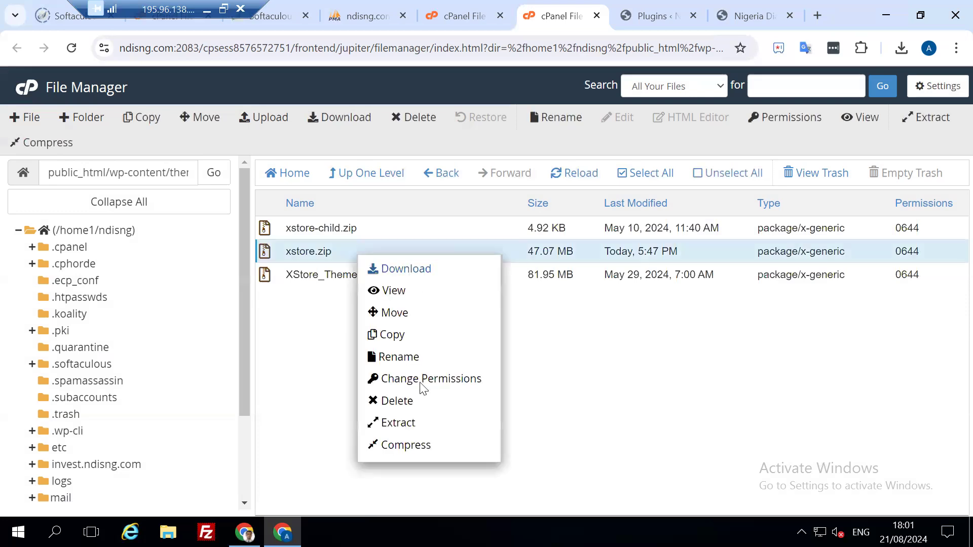
left_click(413, 423)
left_click(614, 370)
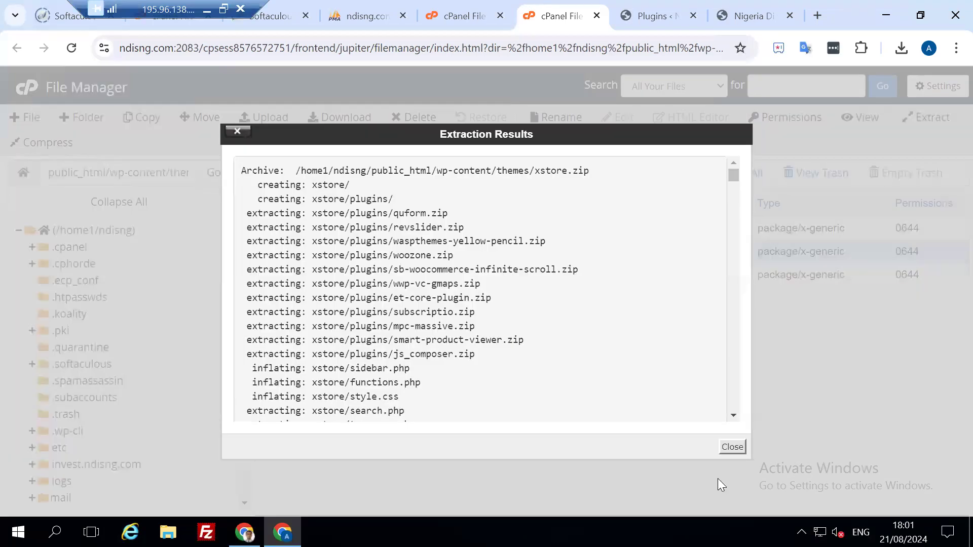
key("Escape")
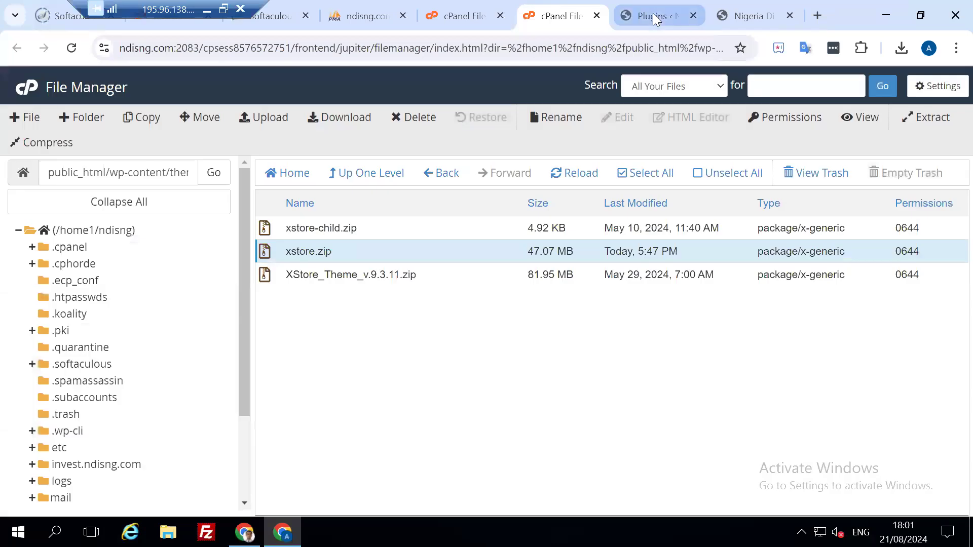
Reload the ndisng.com home page to check how it loads, then return to the themes folder in File Manager
left_click(653, 15)
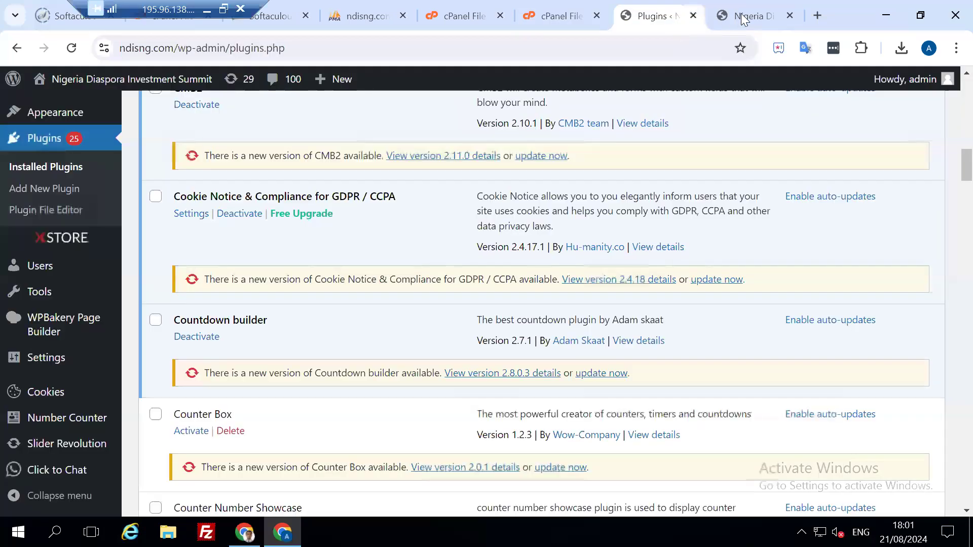
key("ctrl+Tab")
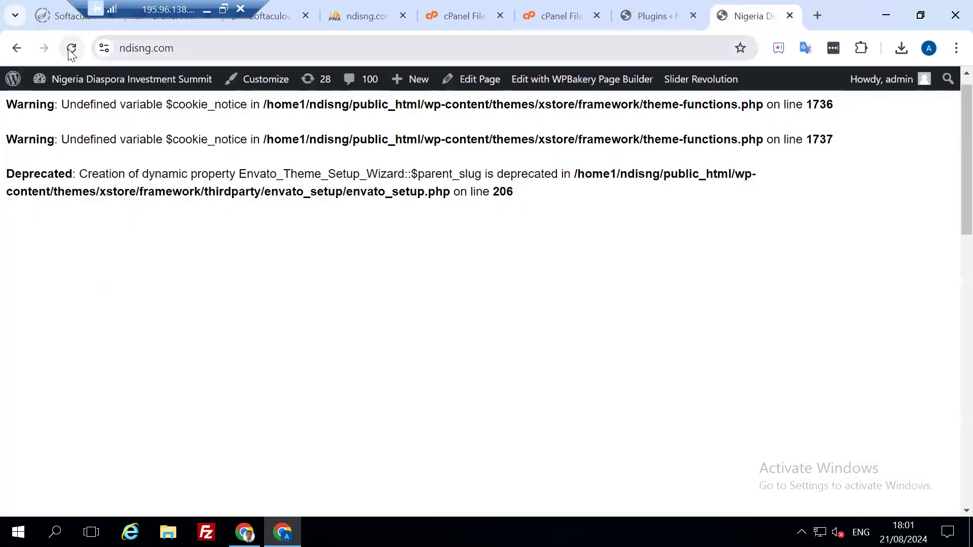
left_click(70, 49)
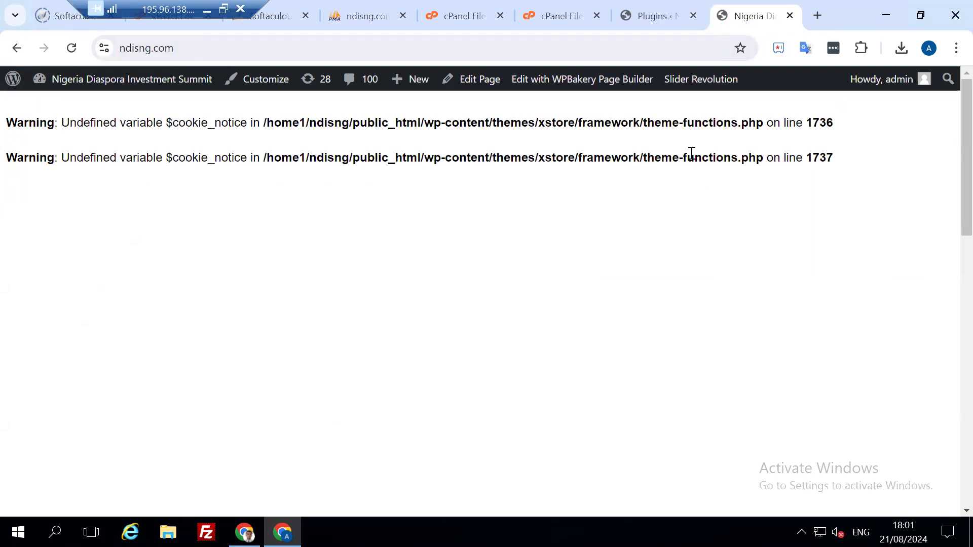
left_click(647, 16)
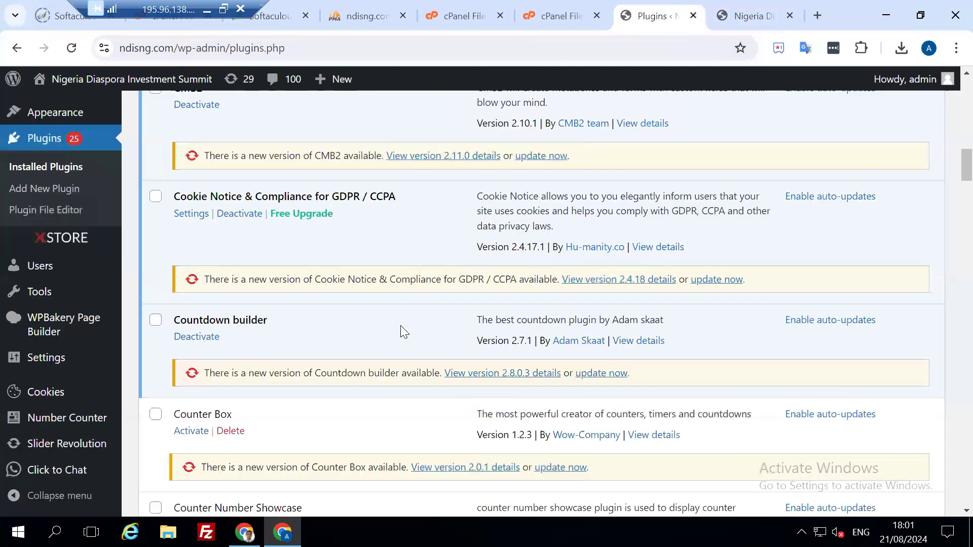
left_click(556, 18)
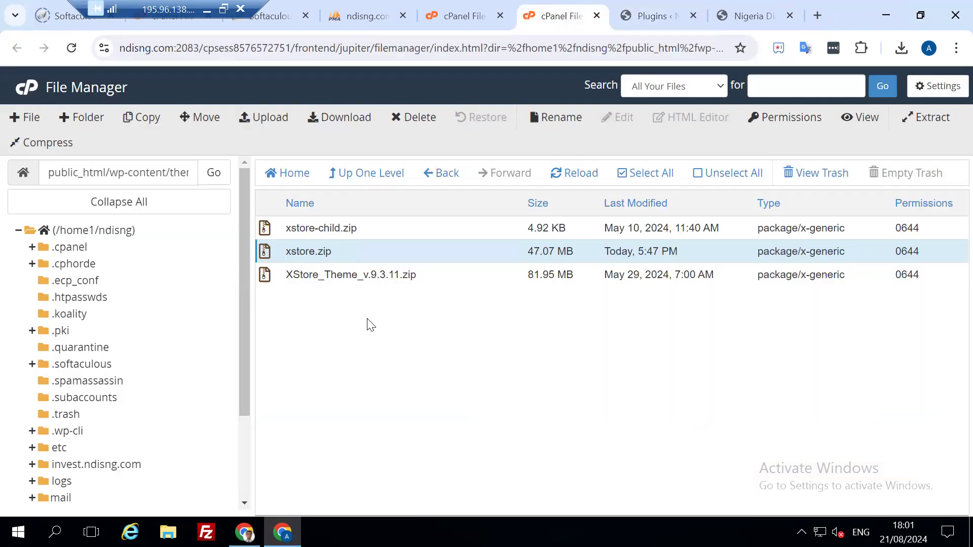
Reload the themes folder listing and look through the actions available for the xstore-child folder without applying any
left_click(367, 229)
right_click(366, 227)
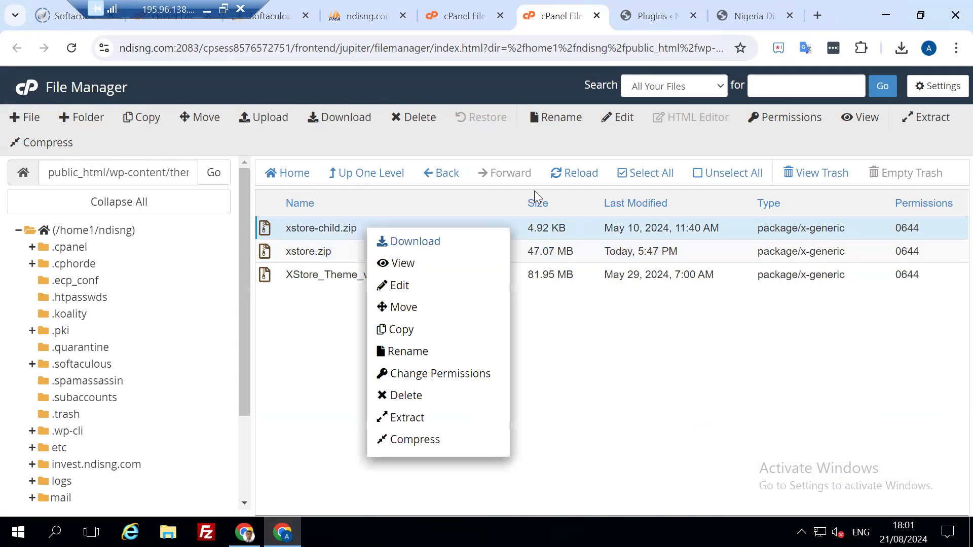
left_click(571, 174)
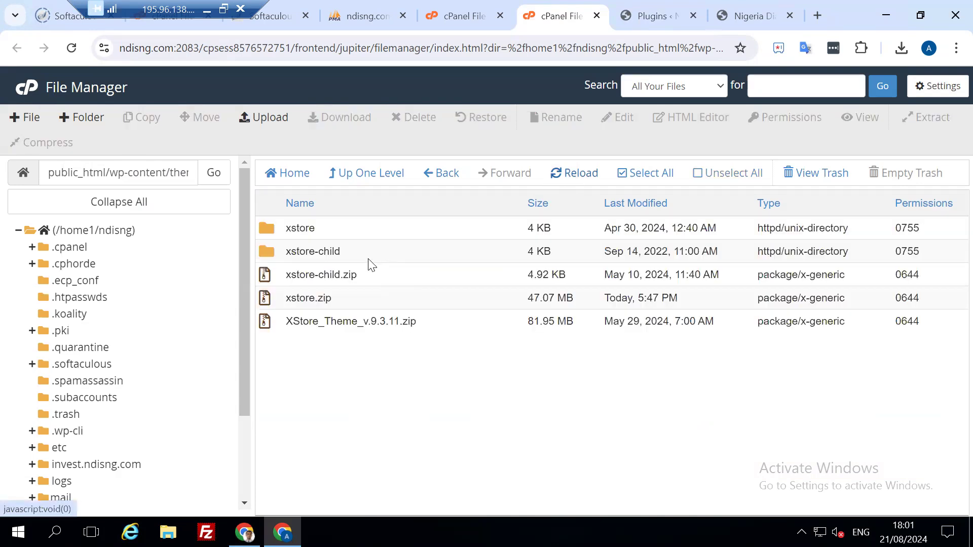
left_click(364, 256)
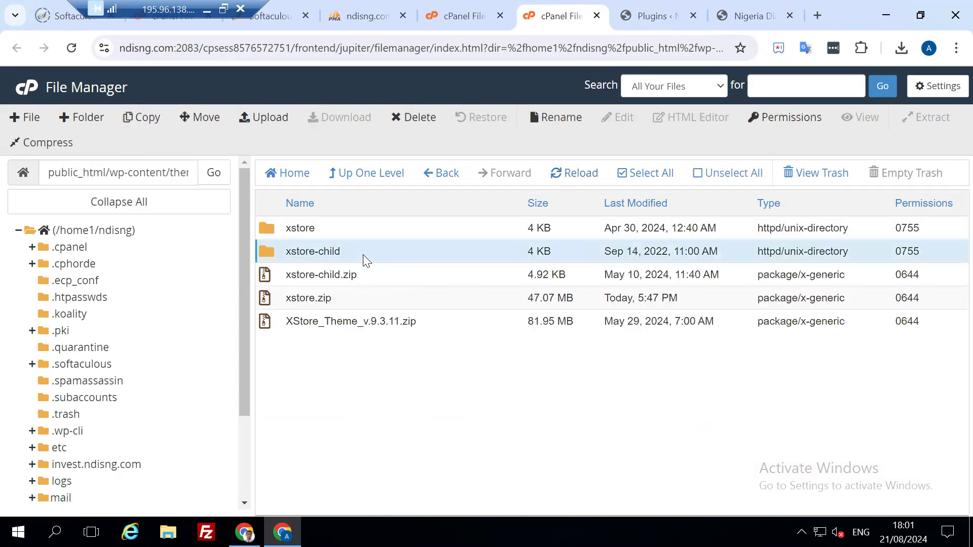
right_click(363, 255)
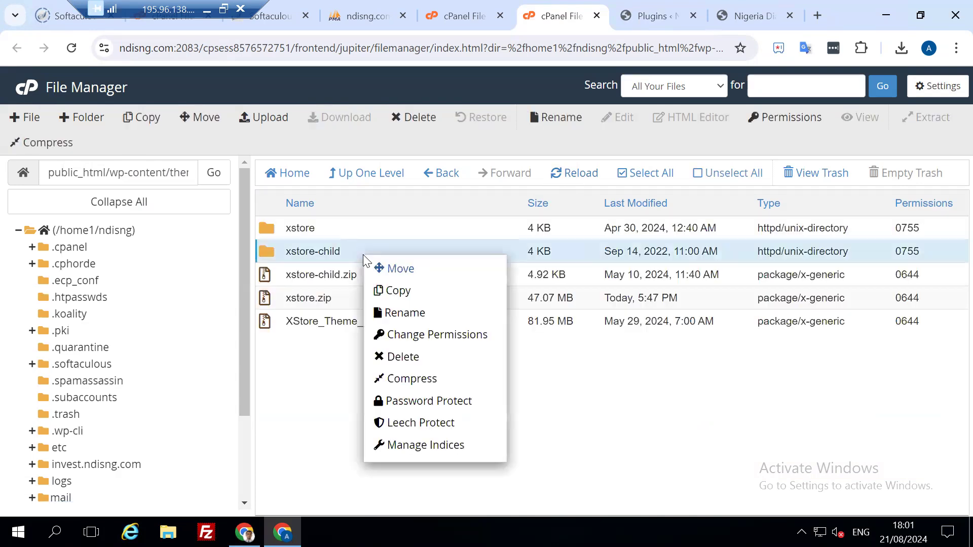
left_click(620, 432)
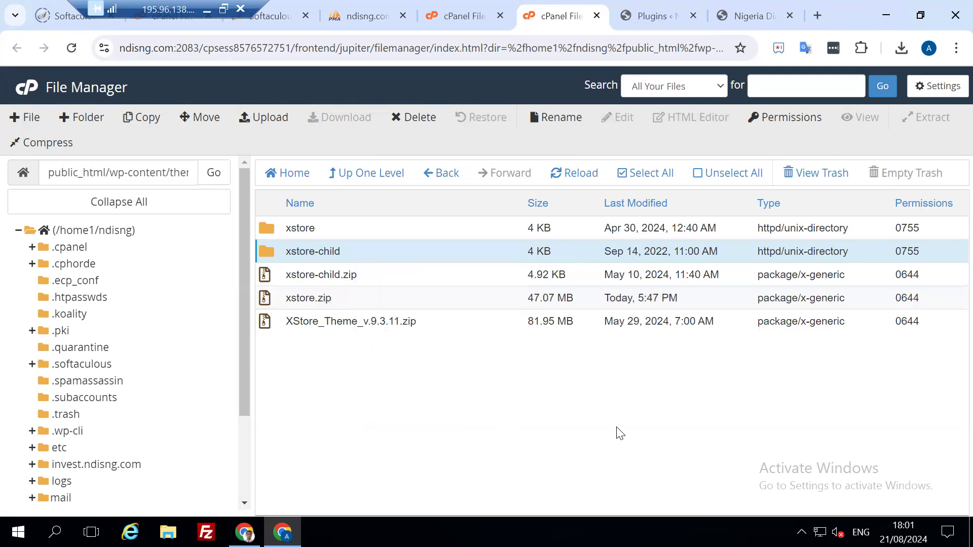
Permanently delete all the files inside the xstore-child folder, functions.php, screenshot.png and style.css, skipping the trash
double_click(396, 253)
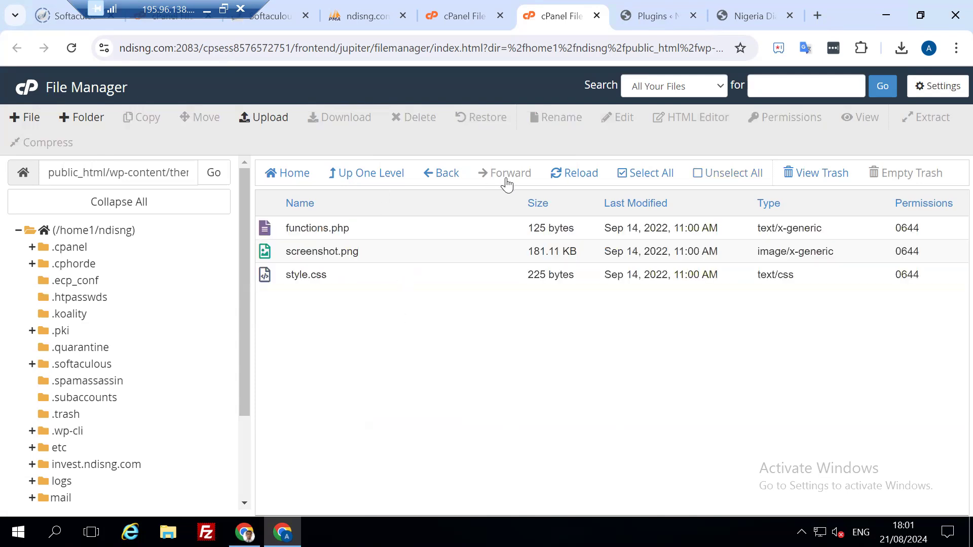
left_click(653, 179)
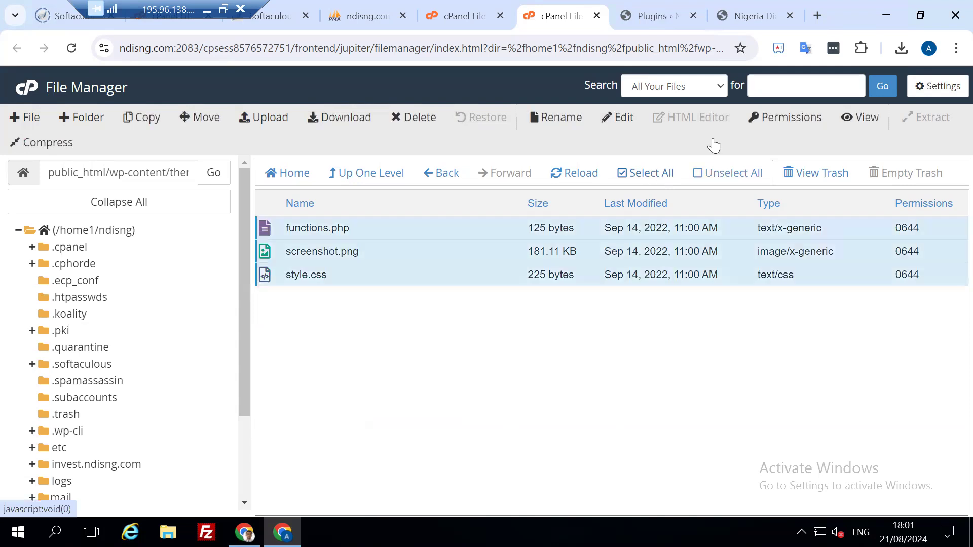
left_click(422, 119)
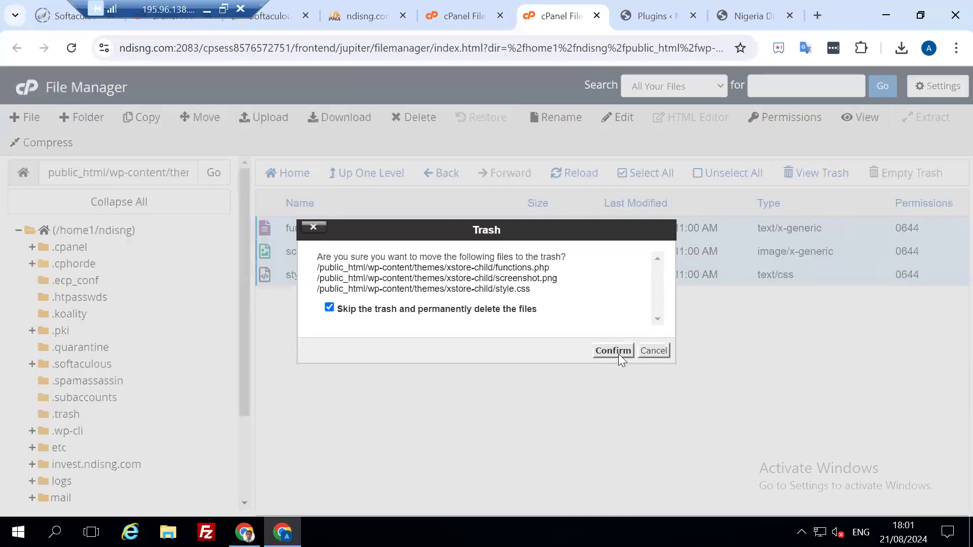
left_click(613, 351)
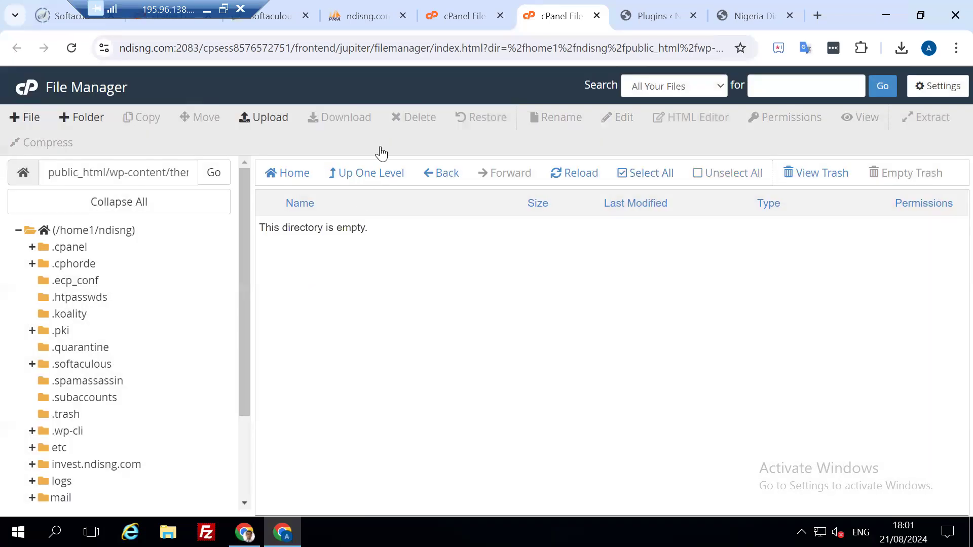
Return to the themes folder and permanently delete the empty xstore-child folder, skipping the trash
left_click(369, 173)
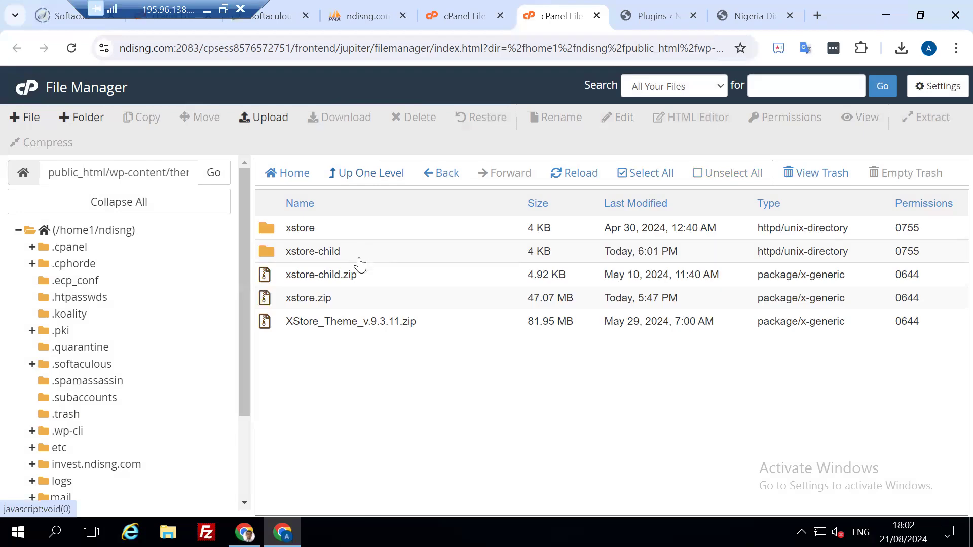
left_click(384, 251)
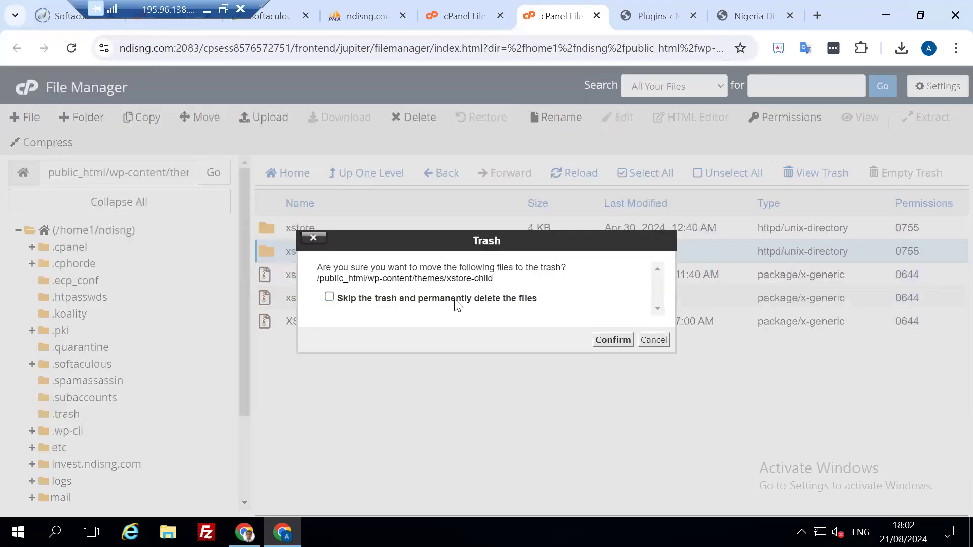
left_click(454, 300)
left_click(613, 340)
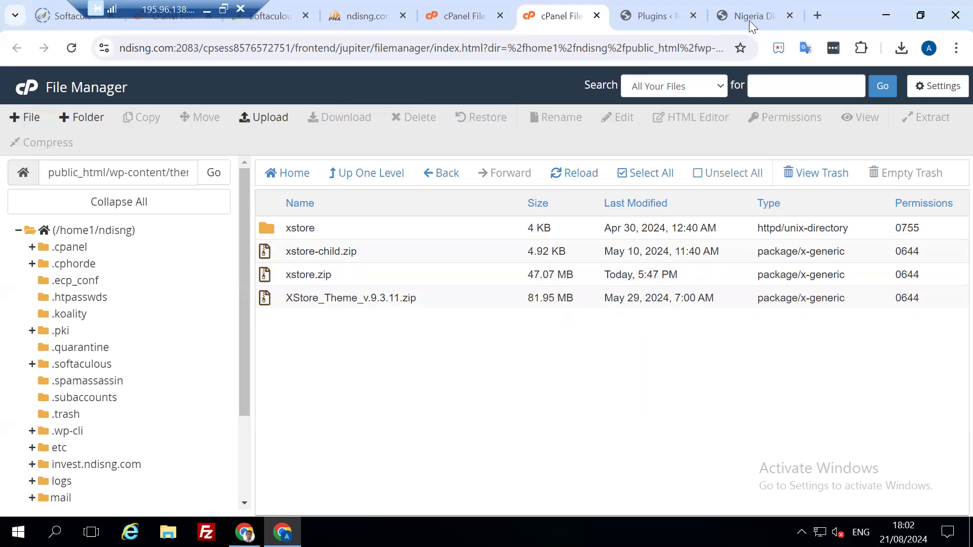
Reload the ndisng.com home page to check its errors, and look at the site's installed plugins list
left_click(74, 48)
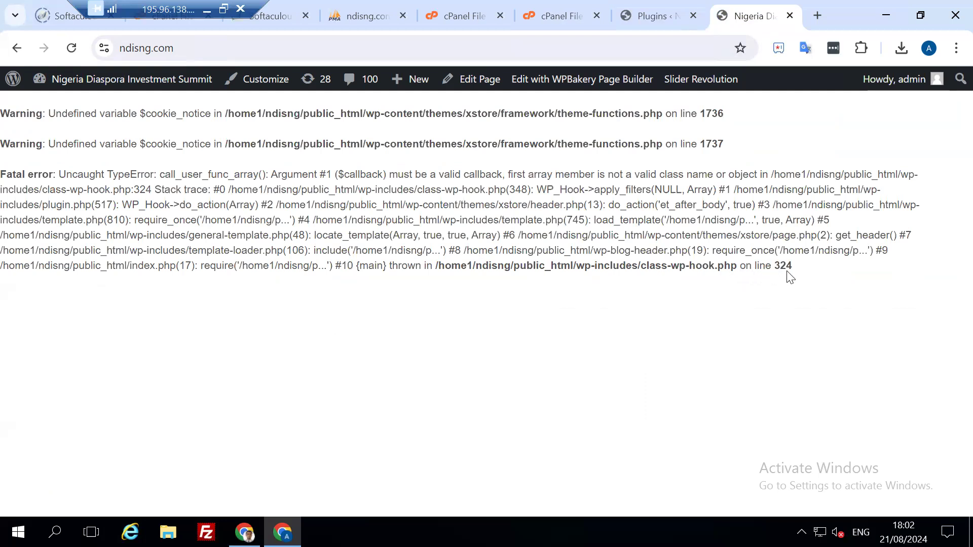
left_click(651, 14)
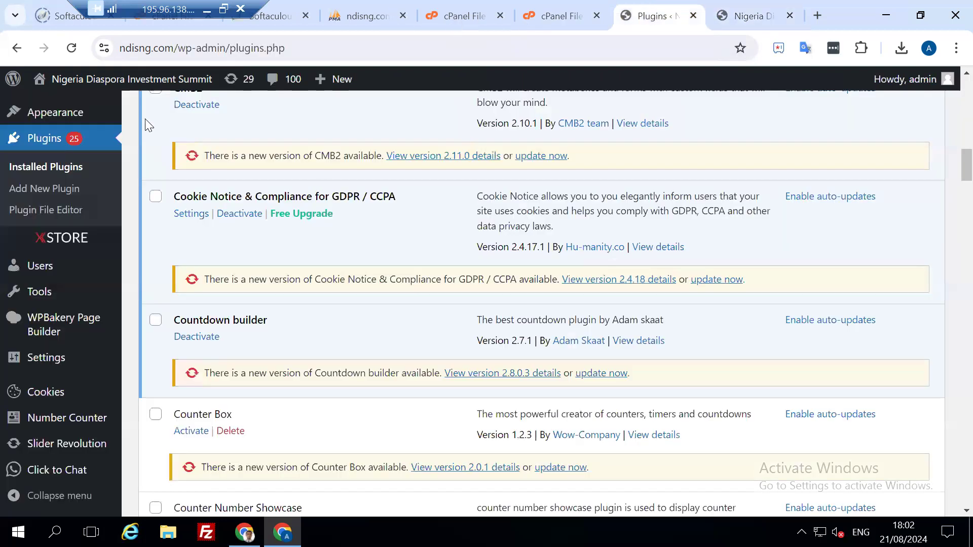
Go back to the main cPanel tools page, search the tools for php and open MultiPHP Manager
left_click(463, 16)
left_click(23, 92)
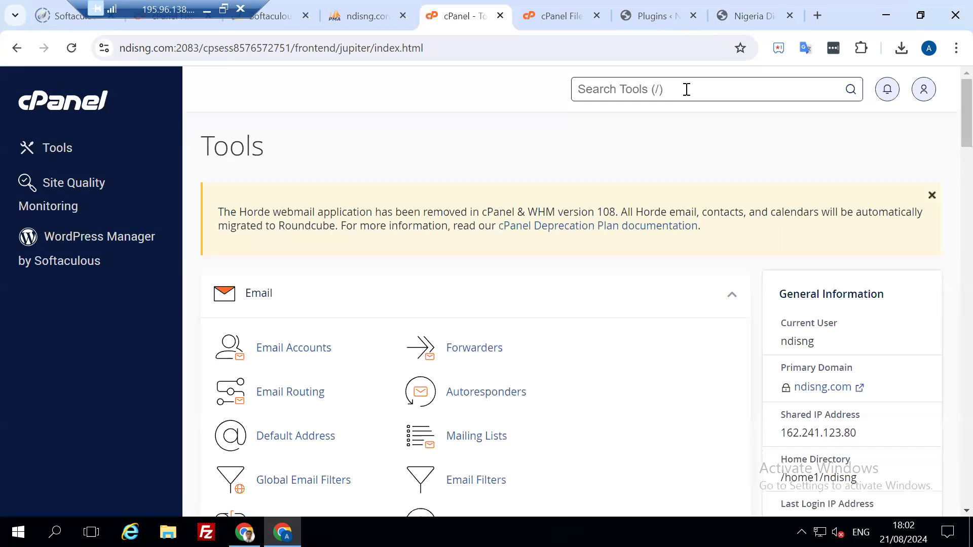
left_click(683, 95)
type("php")
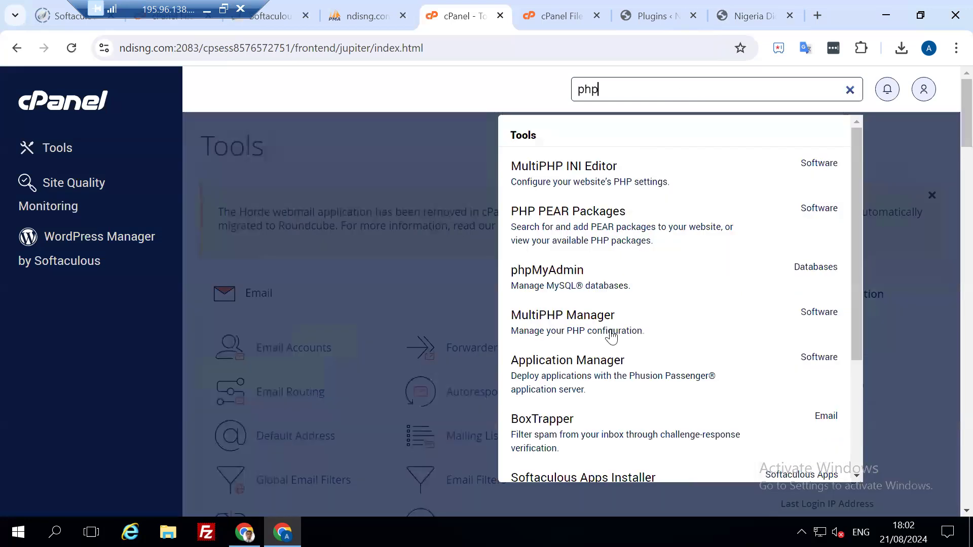
left_click(612, 330)
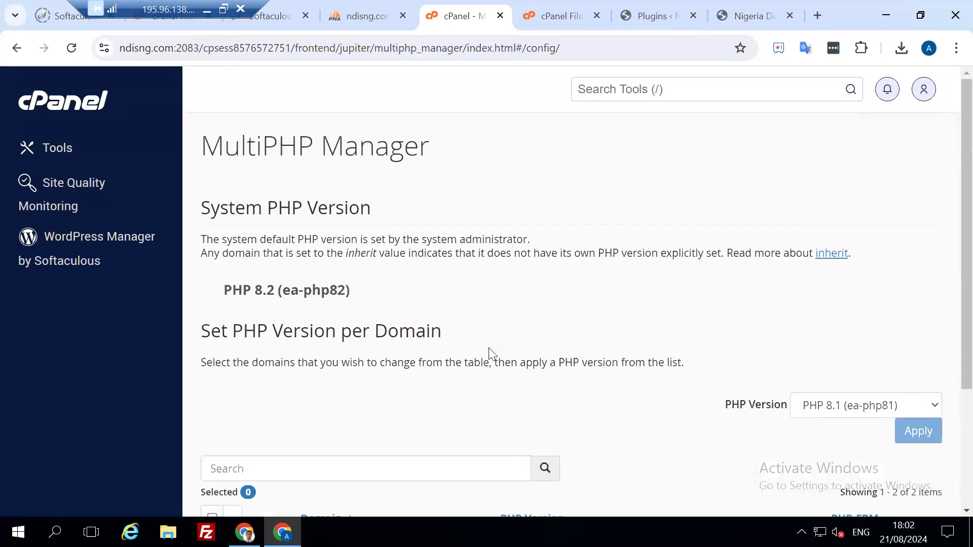
Apply PHP 8.3 (ea-php83) to the ndisng.com domain
scroll(506, 400, "down", 3)
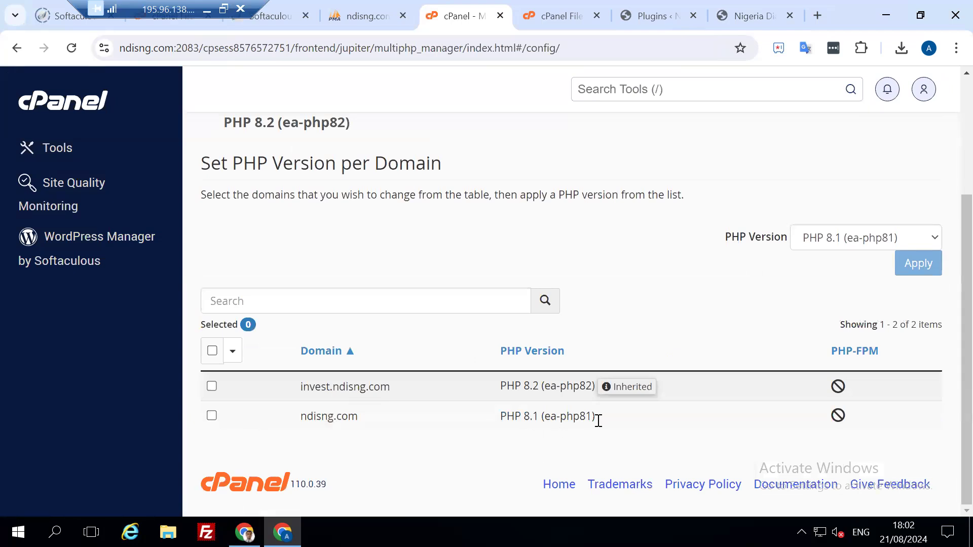
left_click(212, 416)
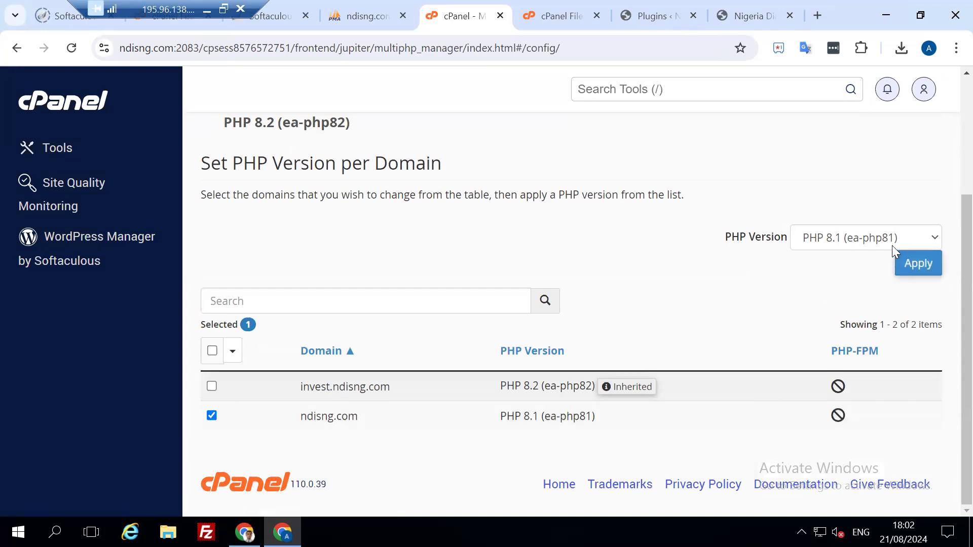
left_click(907, 237)
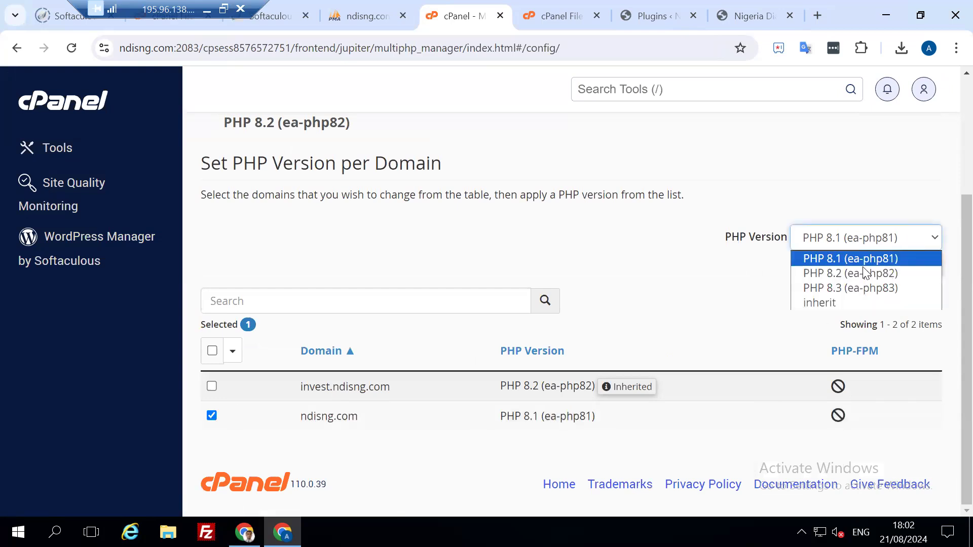
left_click(855, 289)
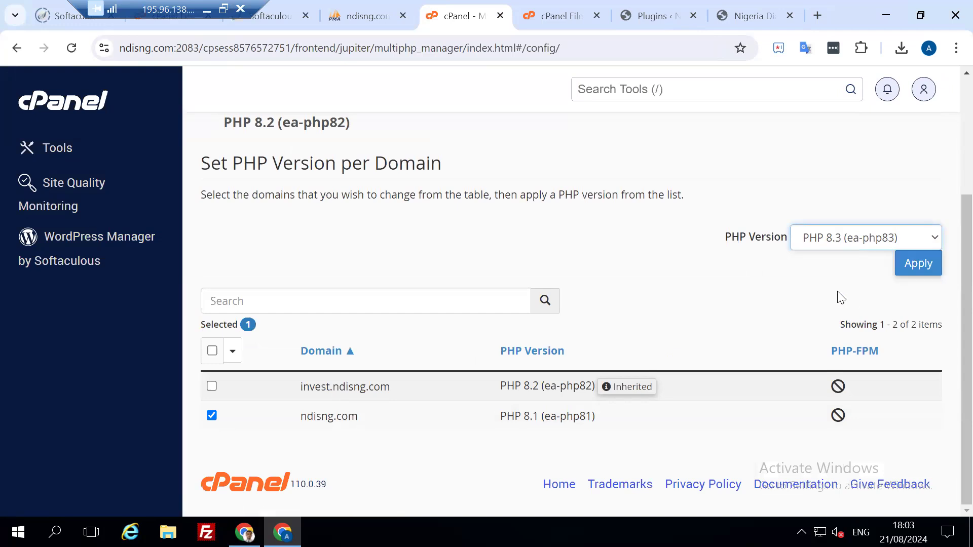
left_click(919, 269)
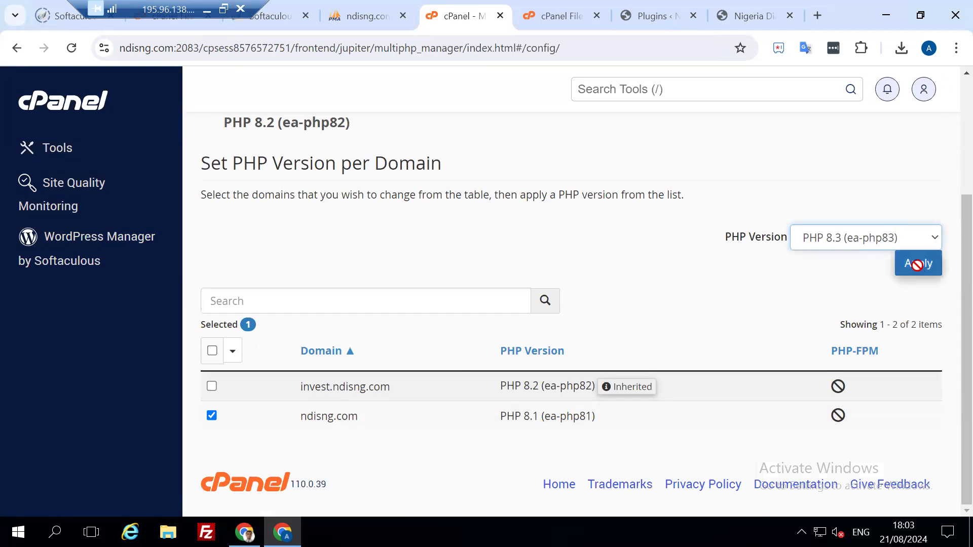
Reload the WordPress plugins page and the ndisng.com home page to check how both load with the new PHP version
left_click(657, 20)
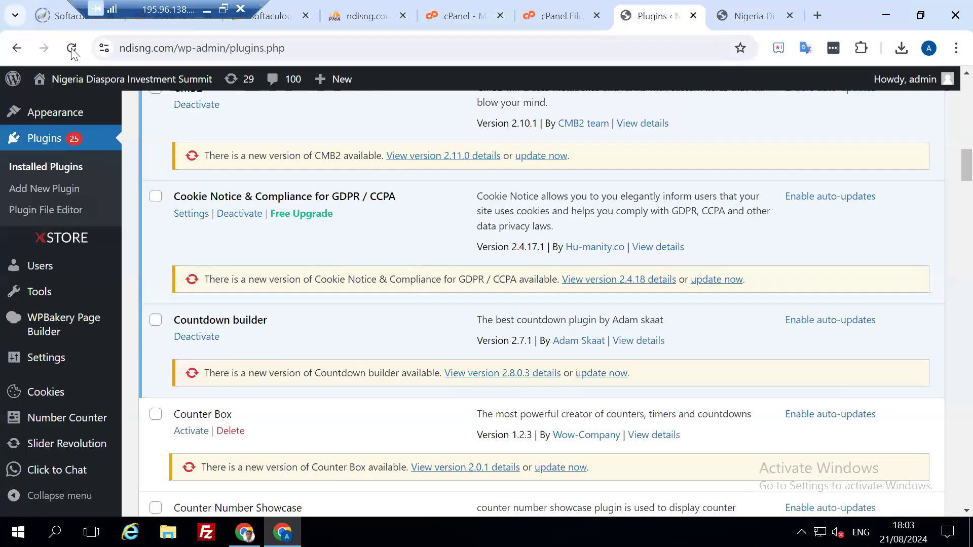
left_click(72, 49)
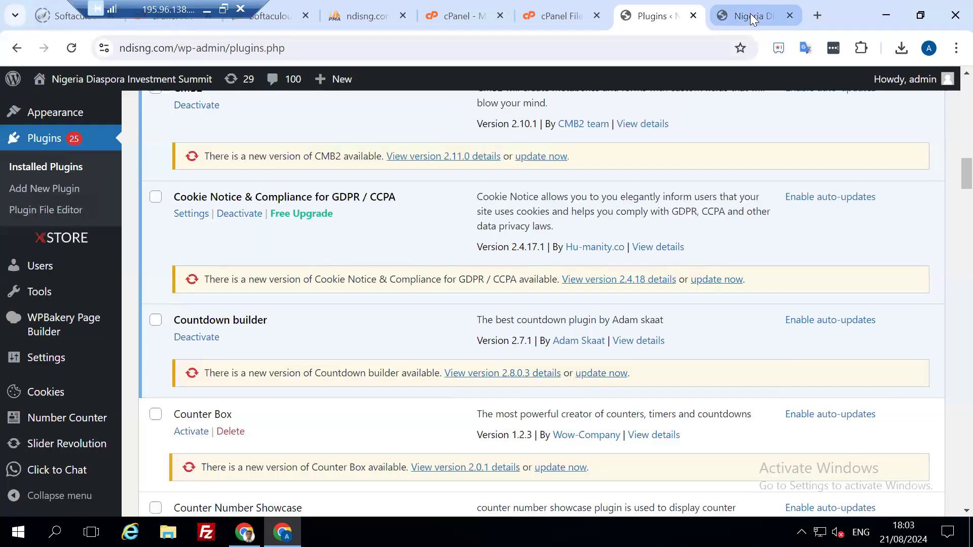
left_click(750, 14)
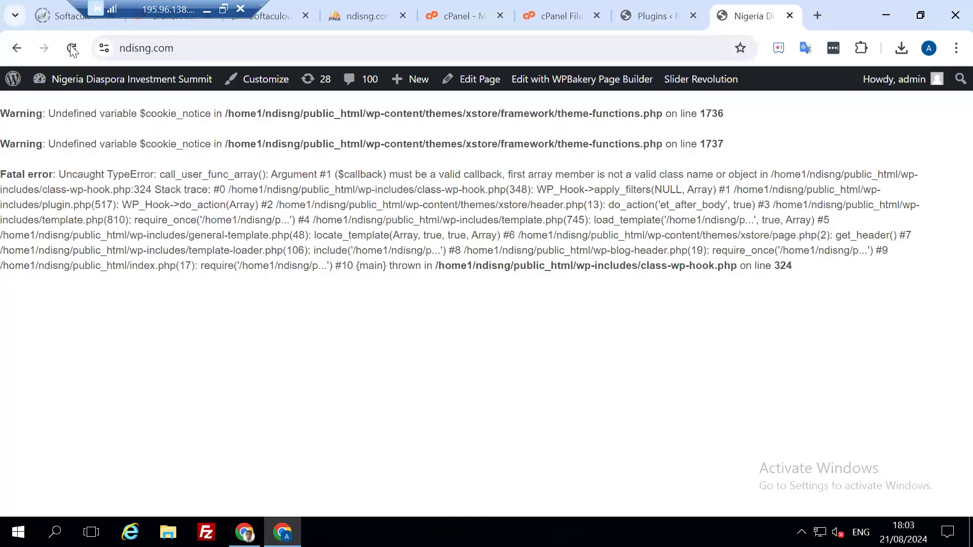
left_click(72, 49)
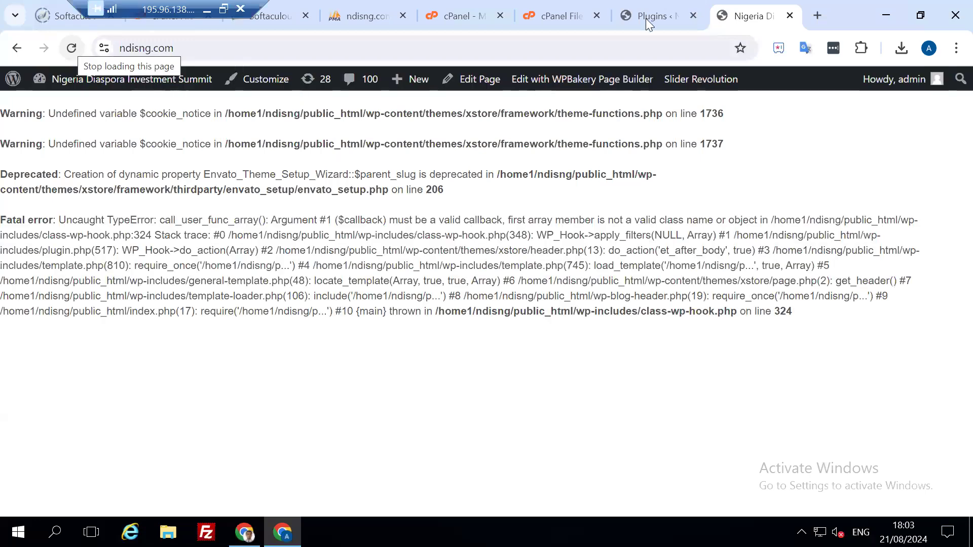
Search for "under" among new WordPress plugins, then install and activate the Under Construction plugin by WebFactory Ltd
mouse_move(654, 22)
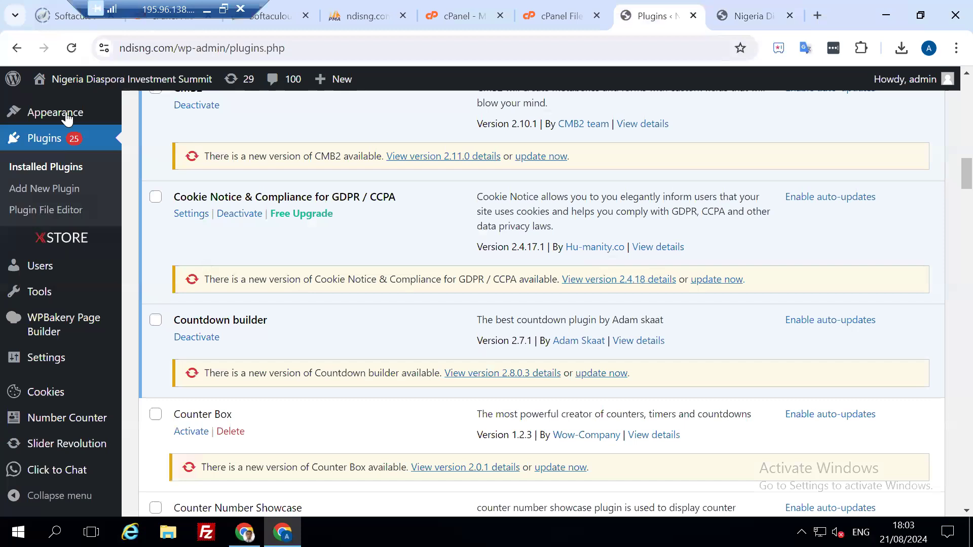
left_click(63, 210)
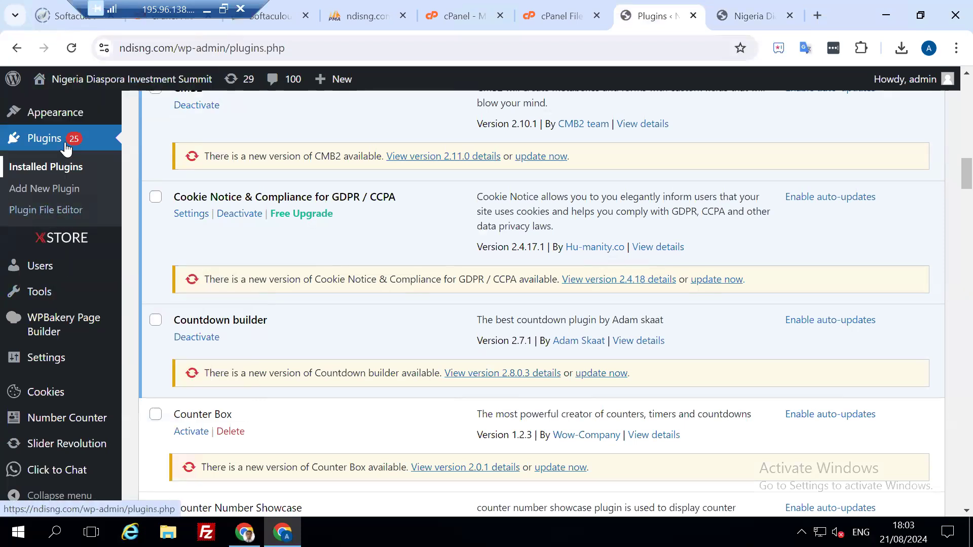
left_click(53, 189)
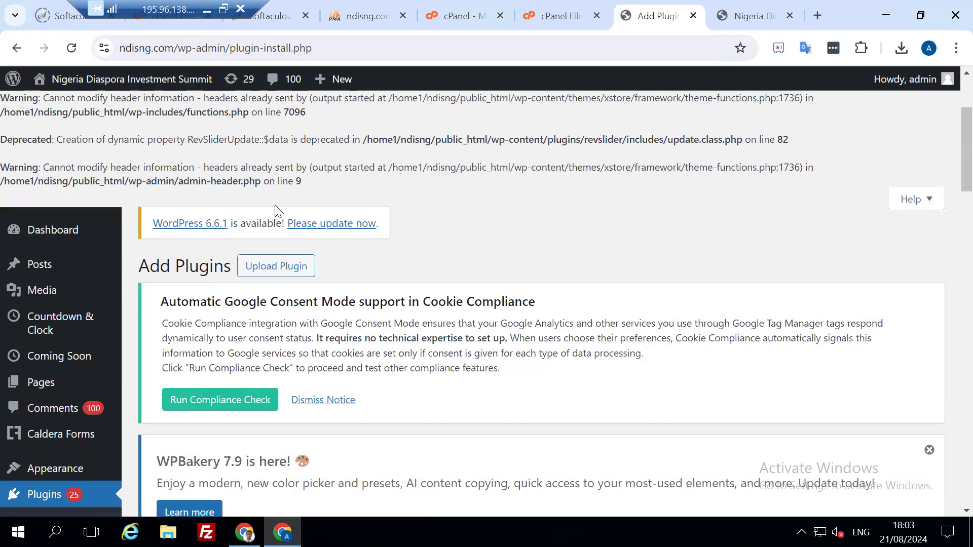
scroll(770, 493, "down", 1)
left_click(770, 493)
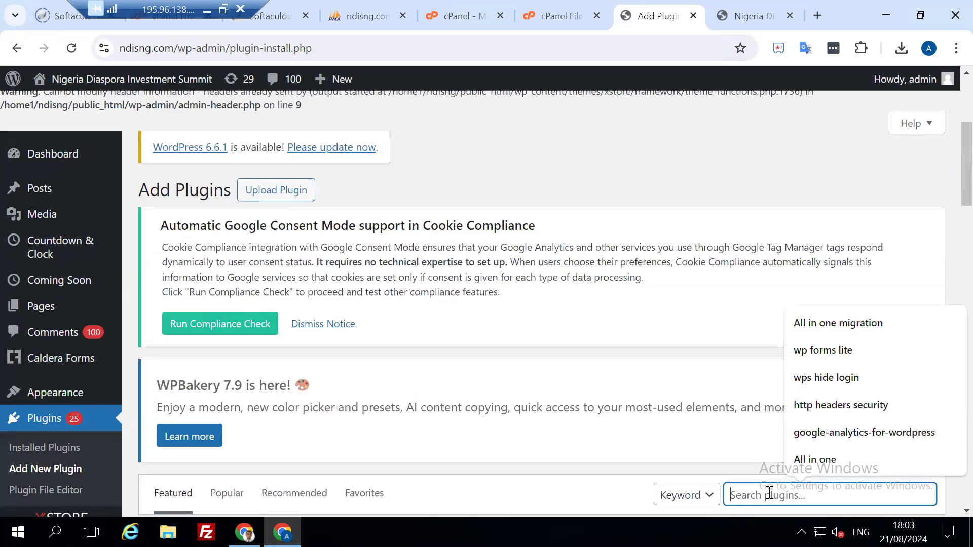
type("u")
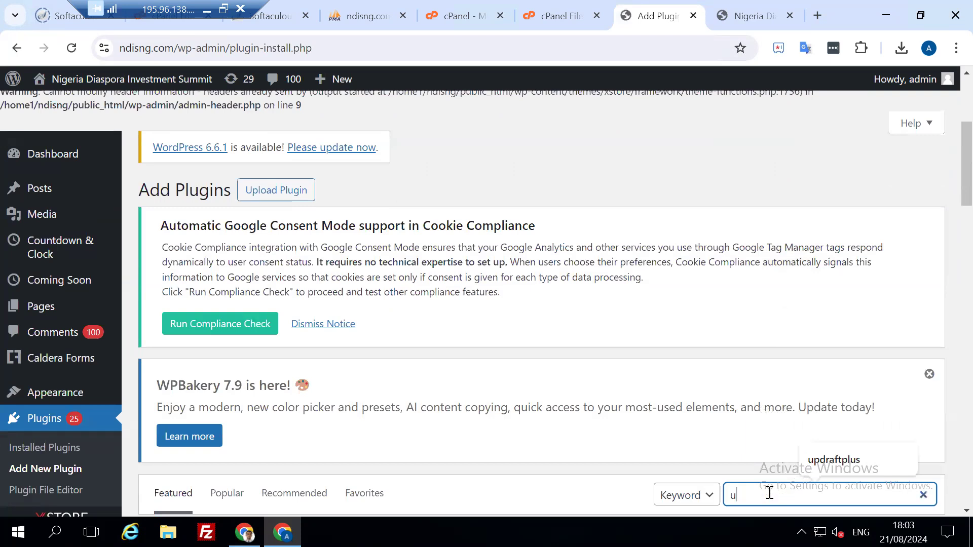
type("nder")
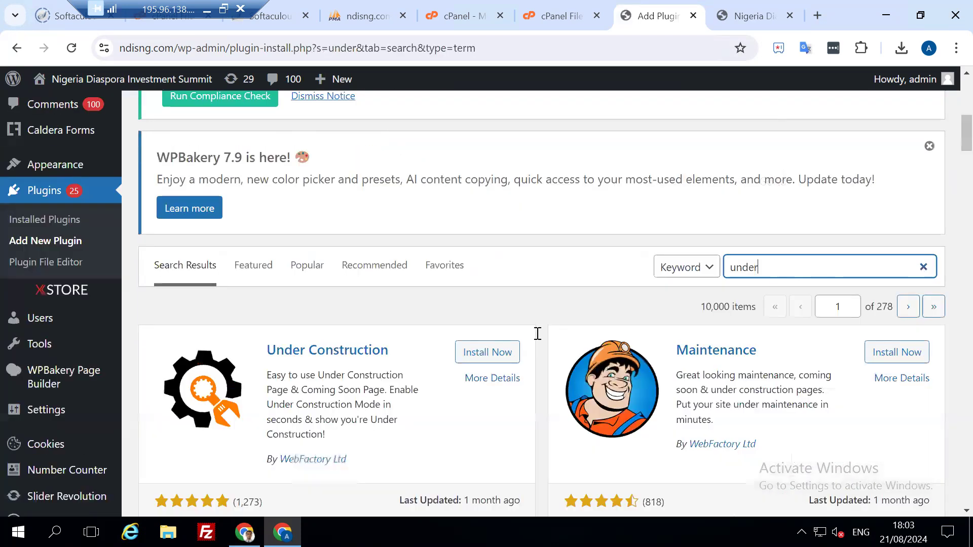
left_click(500, 357)
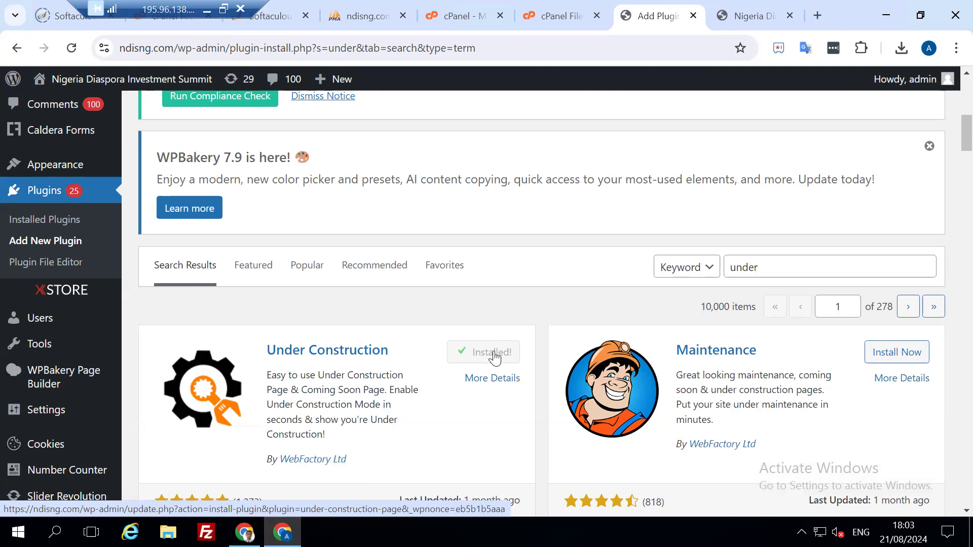
left_click(496, 357)
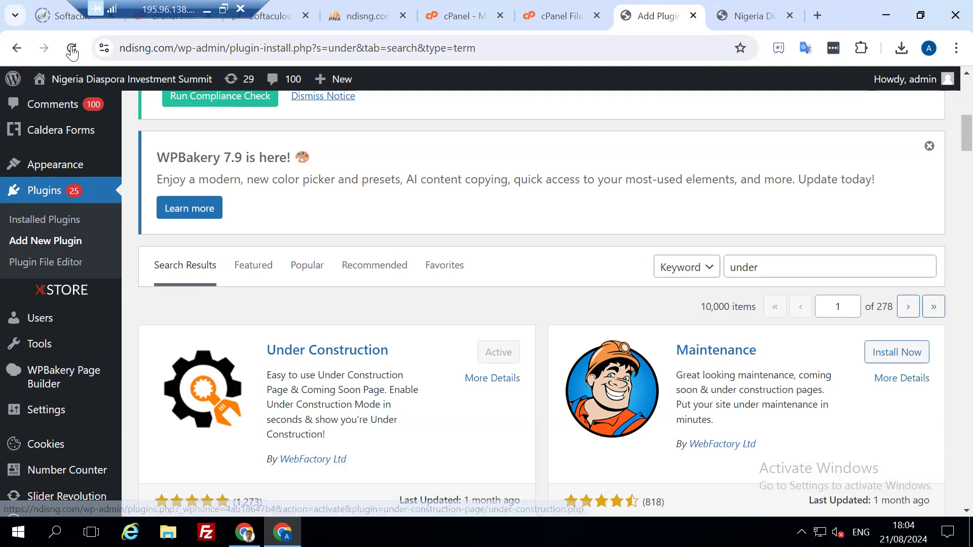
Reload the WordPress admin page and switch Under Construction Mode on
left_click(73, 49)
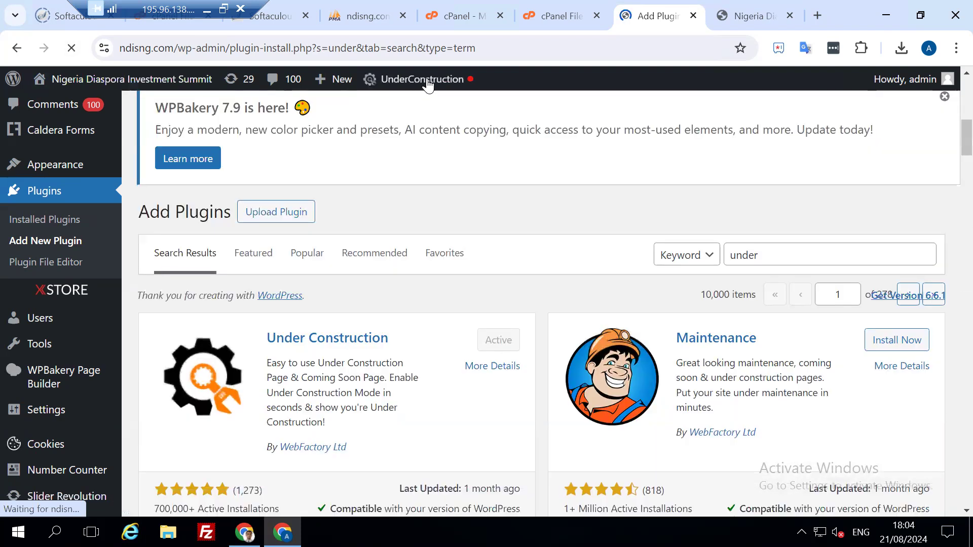
mouse_move(428, 85)
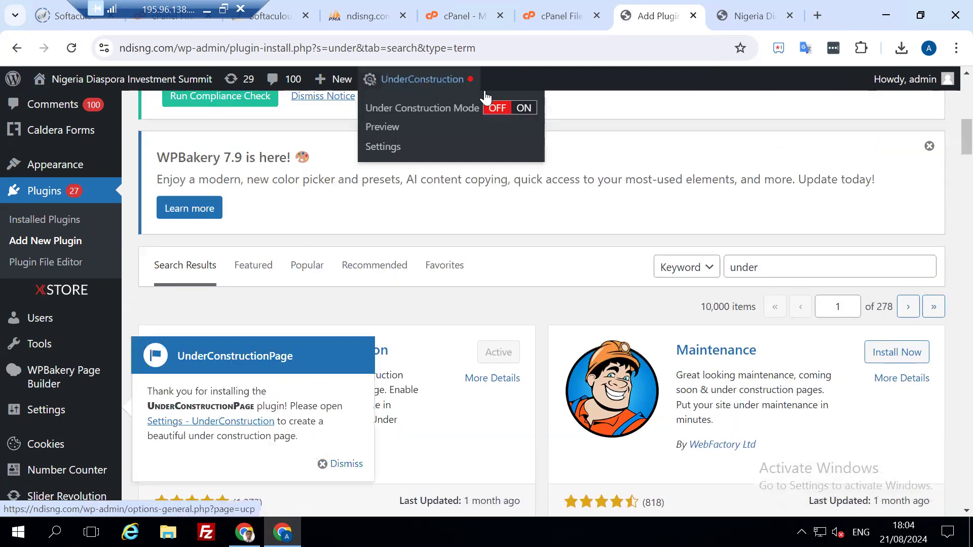
left_click(525, 107)
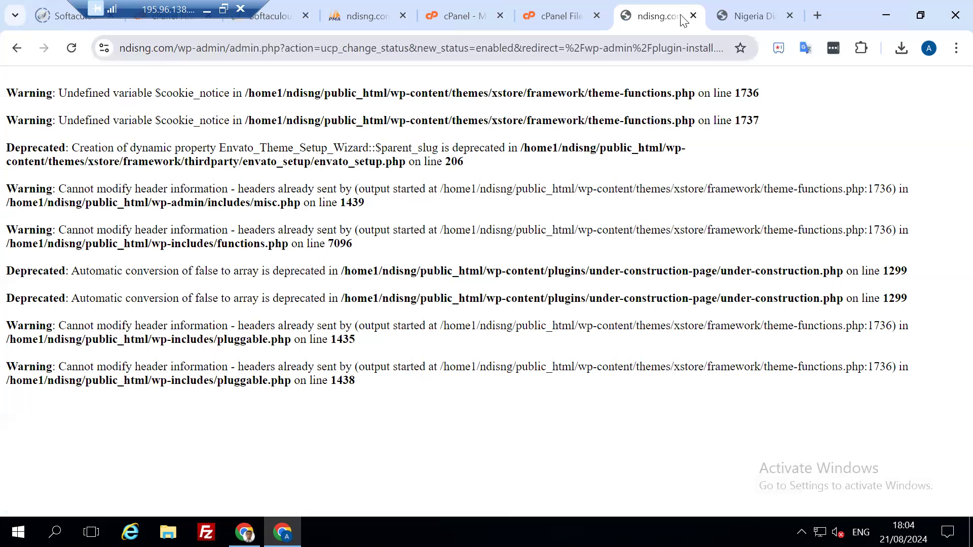
Permanently delete the js_composer folder from public_html/wp-content/plugins in cPanel File Manager, skipping the trash
left_click(558, 18)
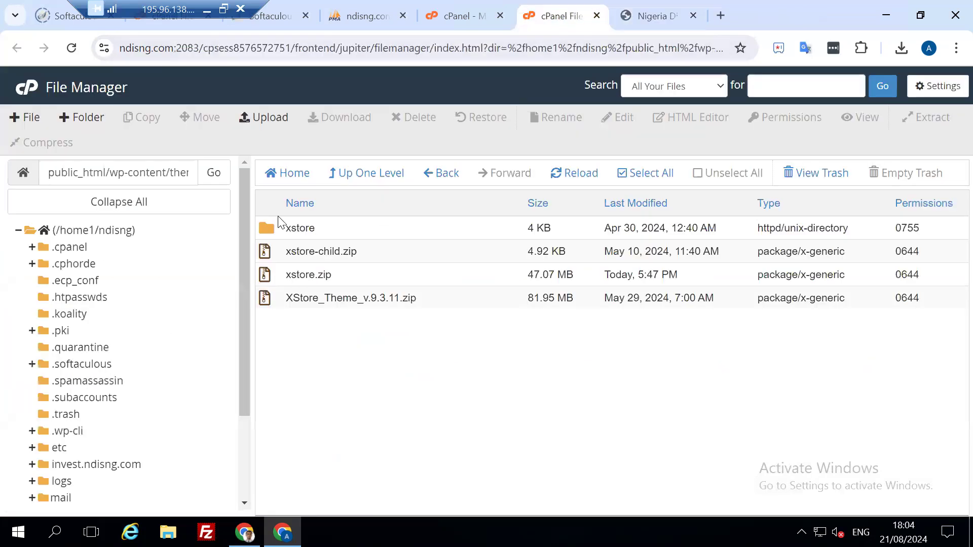
left_click(359, 175)
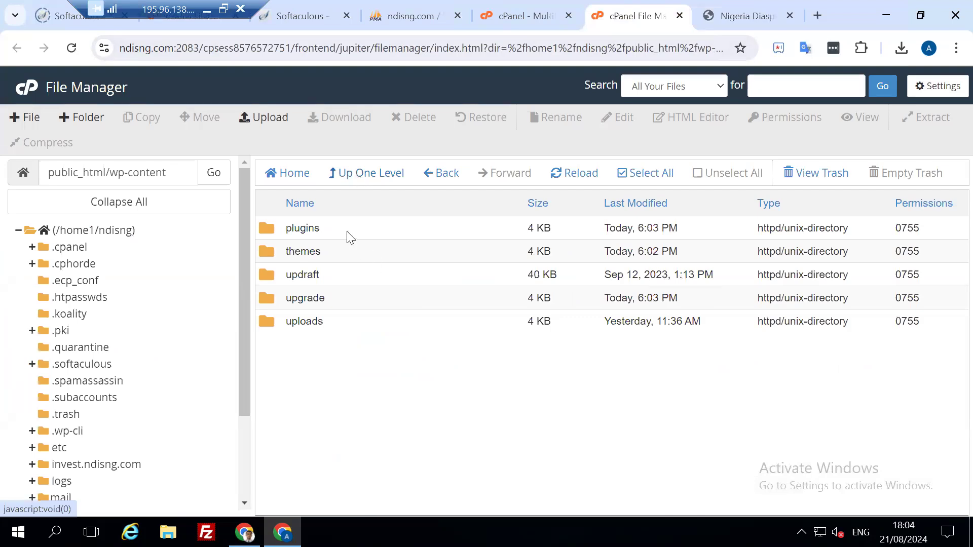
double_click(348, 232)
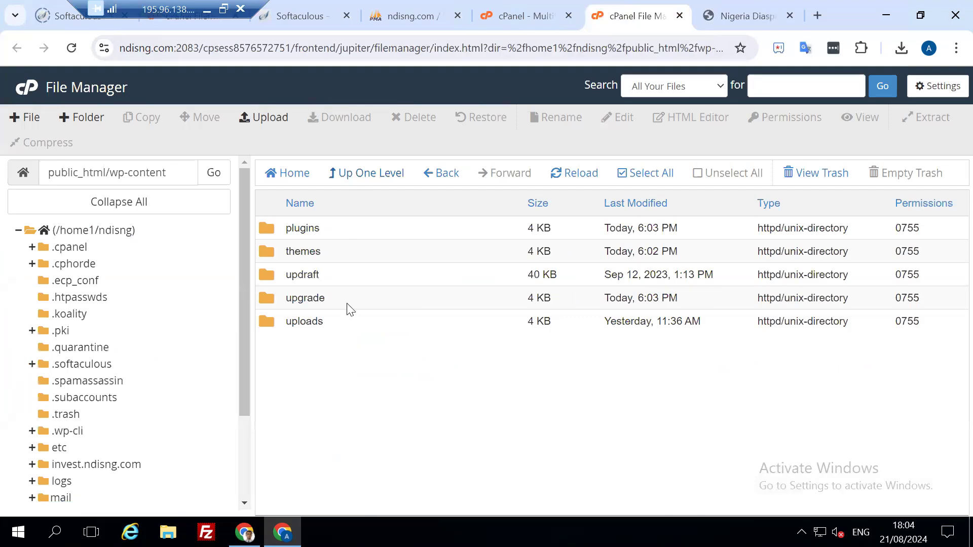
scroll(395, 365, "down", 6)
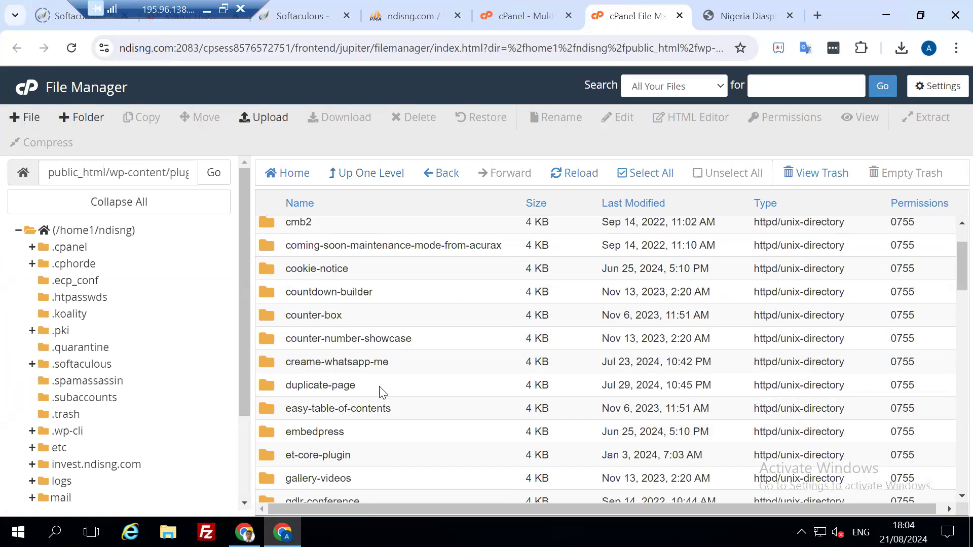
scroll(363, 441, "down", 3)
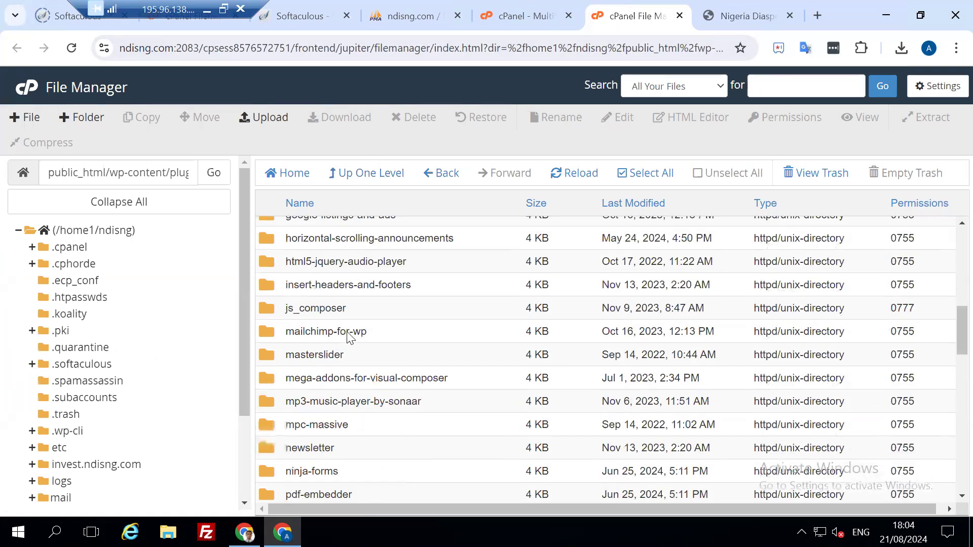
scroll(372, 308, "down", 2)
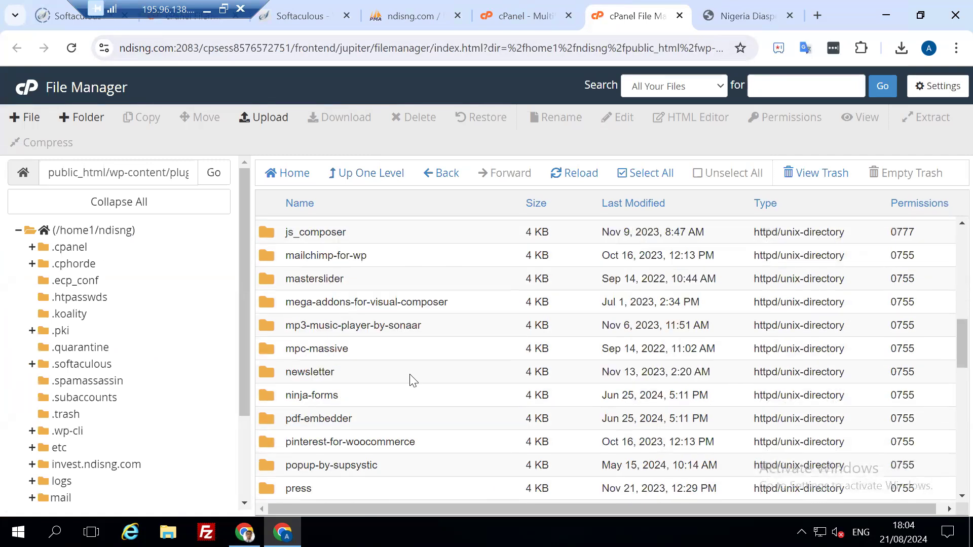
left_click(376, 239)
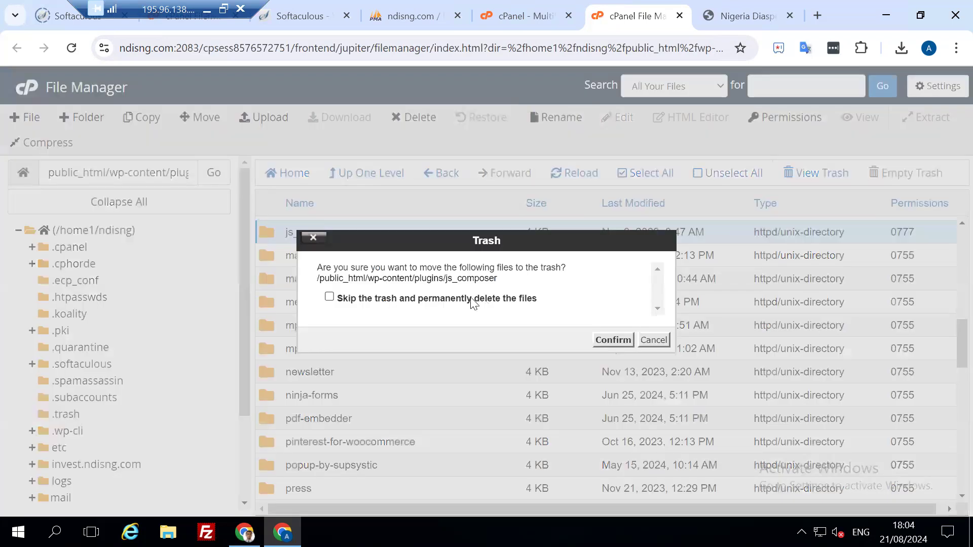
left_click(613, 341)
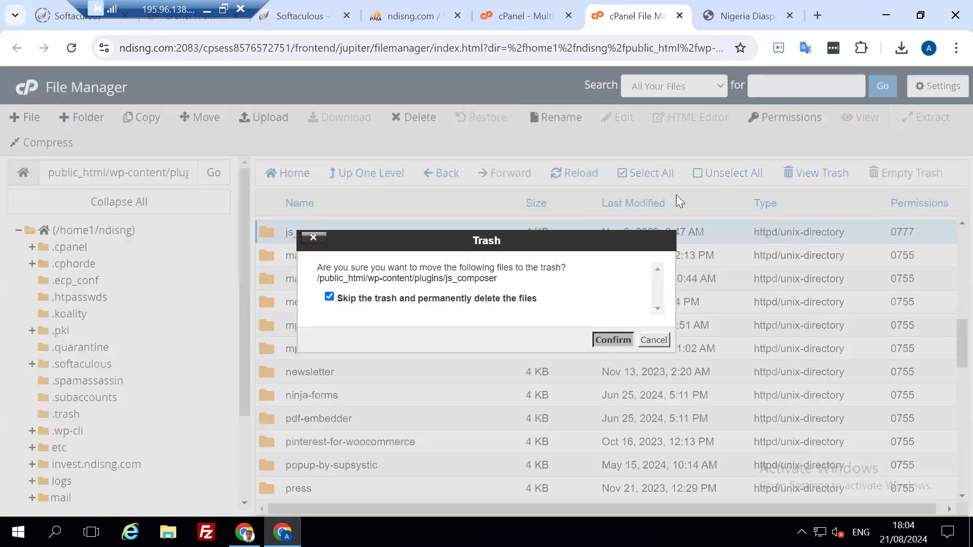
Reload the ndisng.com home page to check how it loads without js_composer, and open the WordPress dashboard
left_click(742, 20)
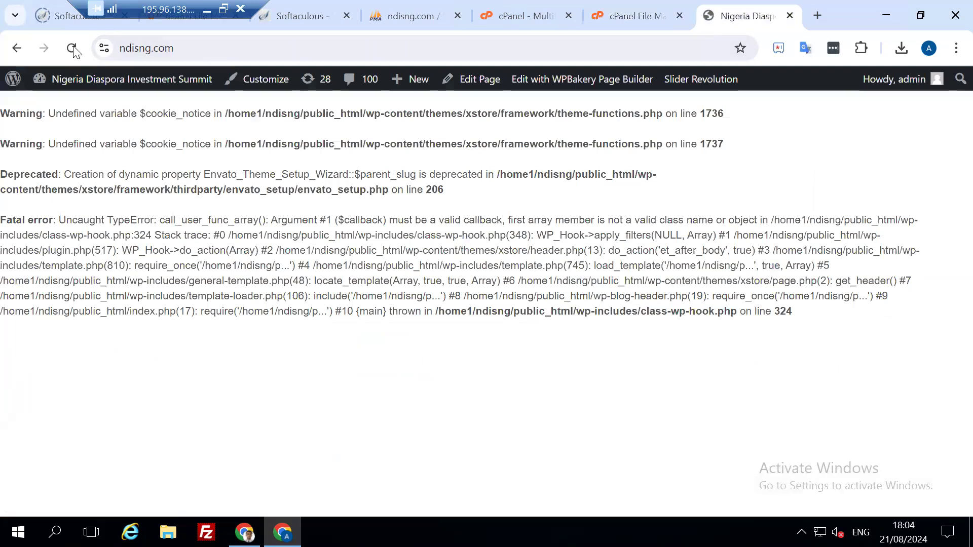
left_click(73, 48)
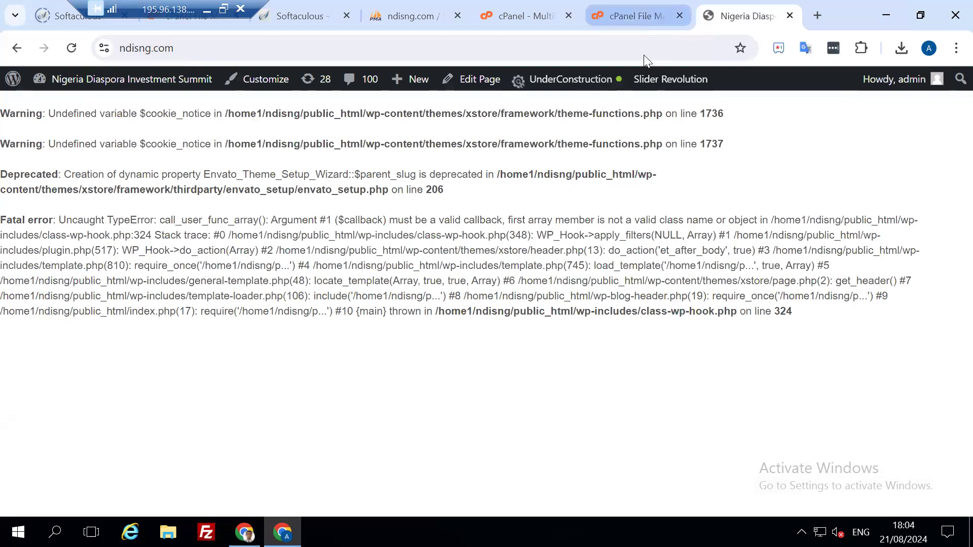
left_click(631, 19)
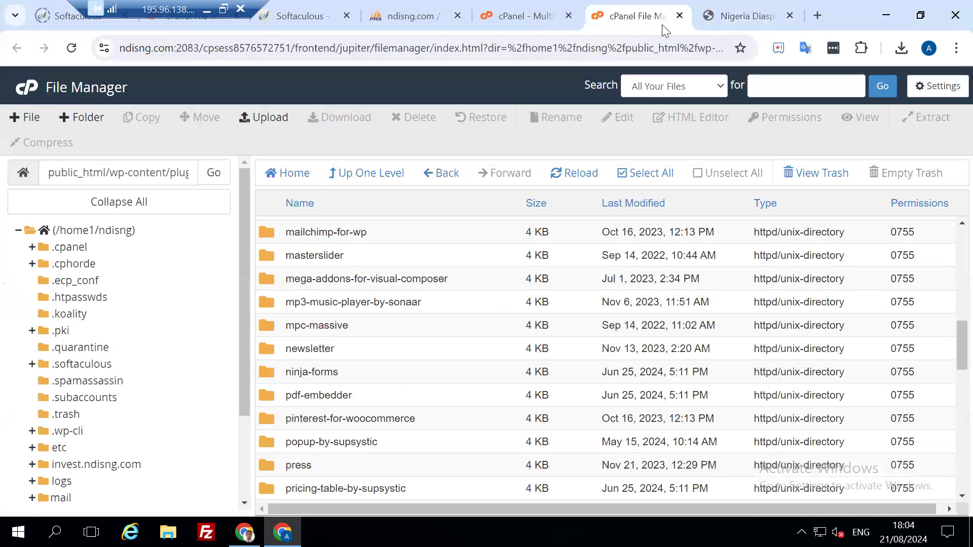
left_click(725, 19)
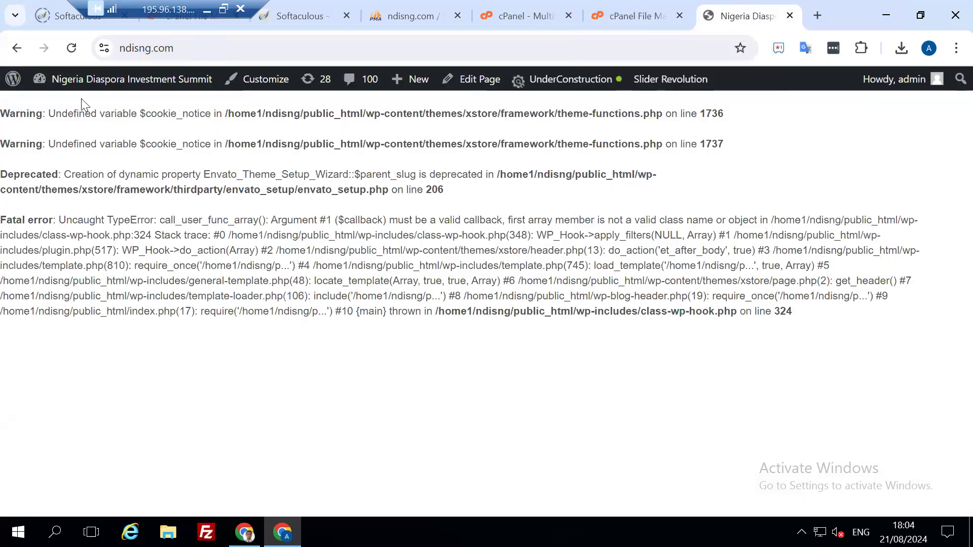
mouse_move(93, 79)
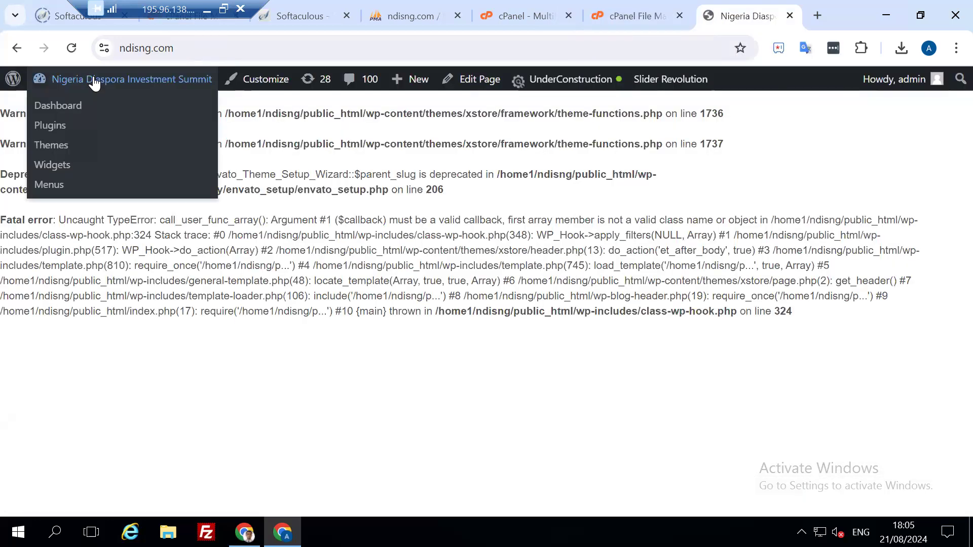
left_click(68, 107)
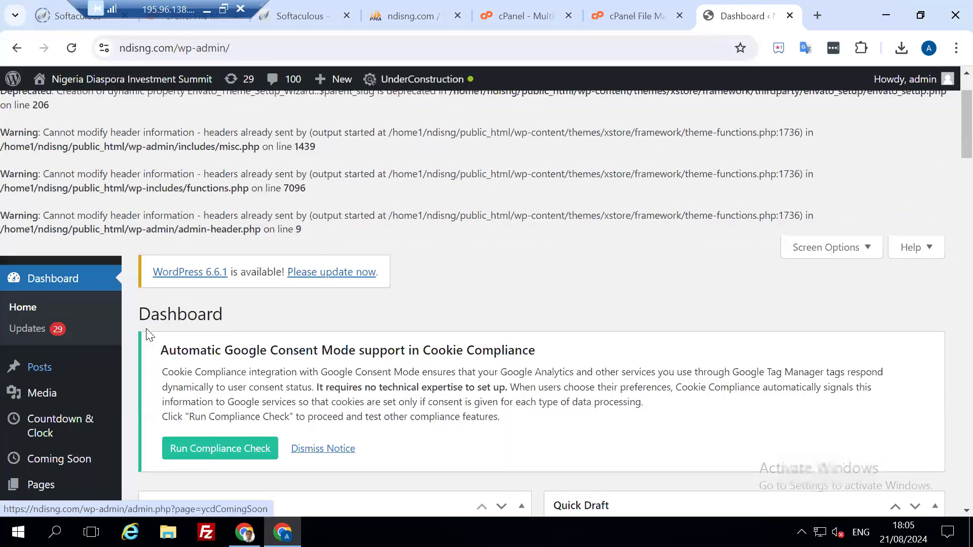
Open the WordPress Updates page and review the available core and plugin updates
scroll(94, 284, "down", 4)
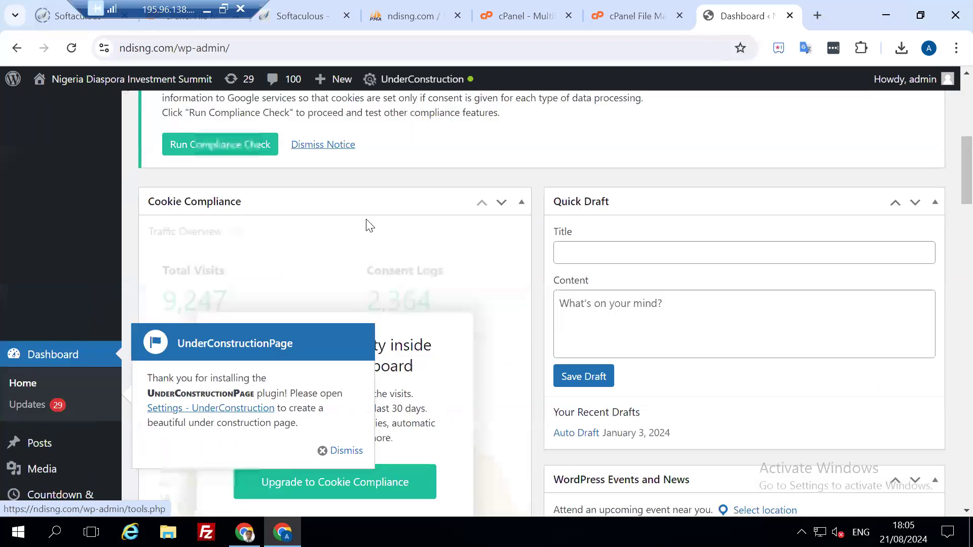
scroll(351, 197, "up", 3)
left_click(352, 200)
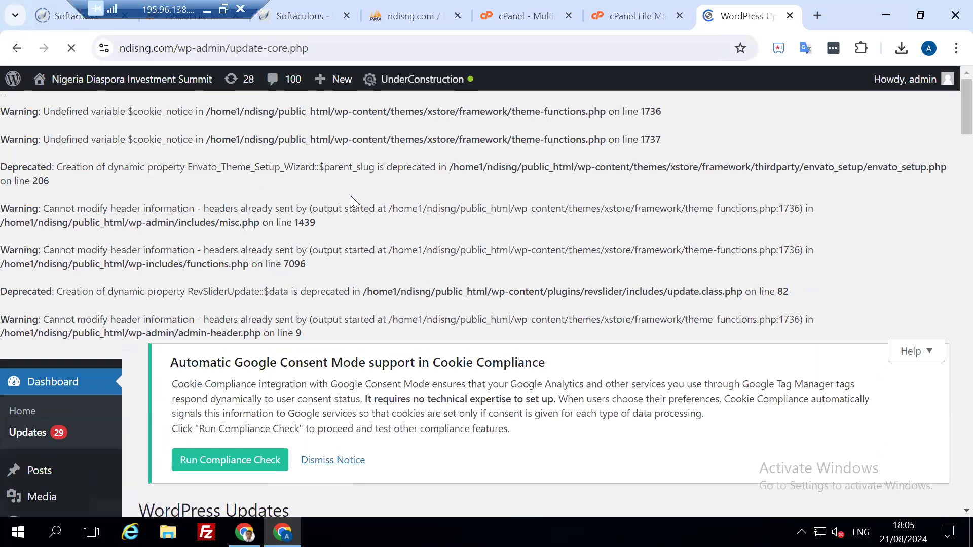
scroll(508, 244, "down", 1)
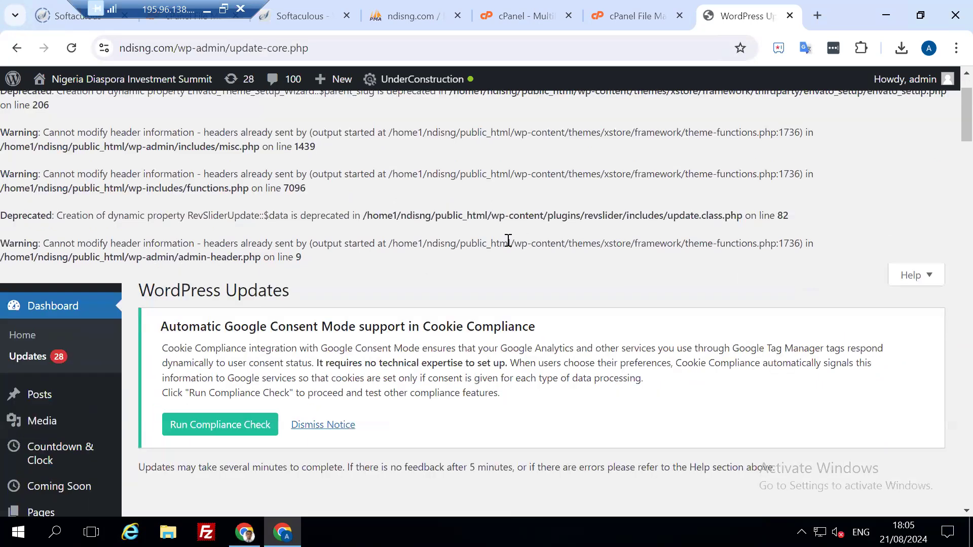
scroll(440, 273, "down", 3)
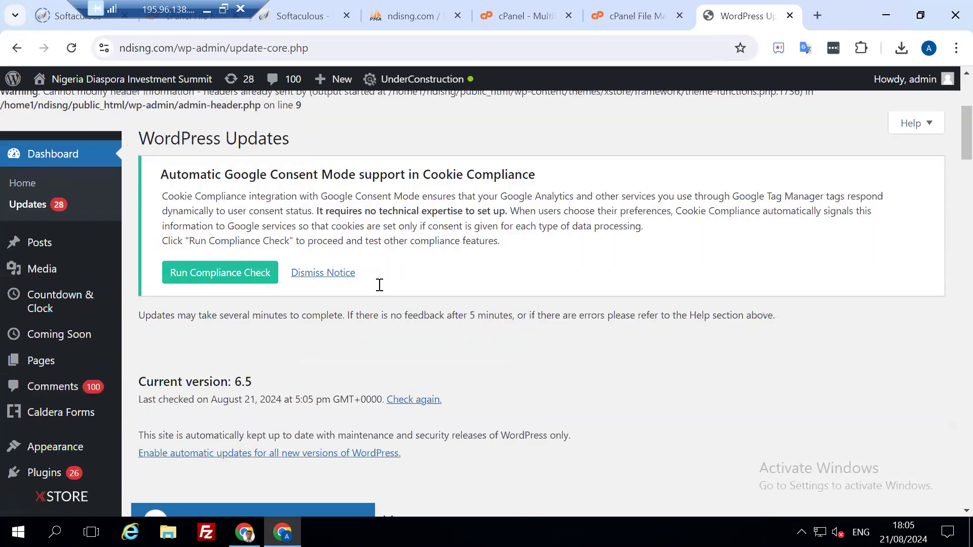
scroll(238, 322, "down", 3)
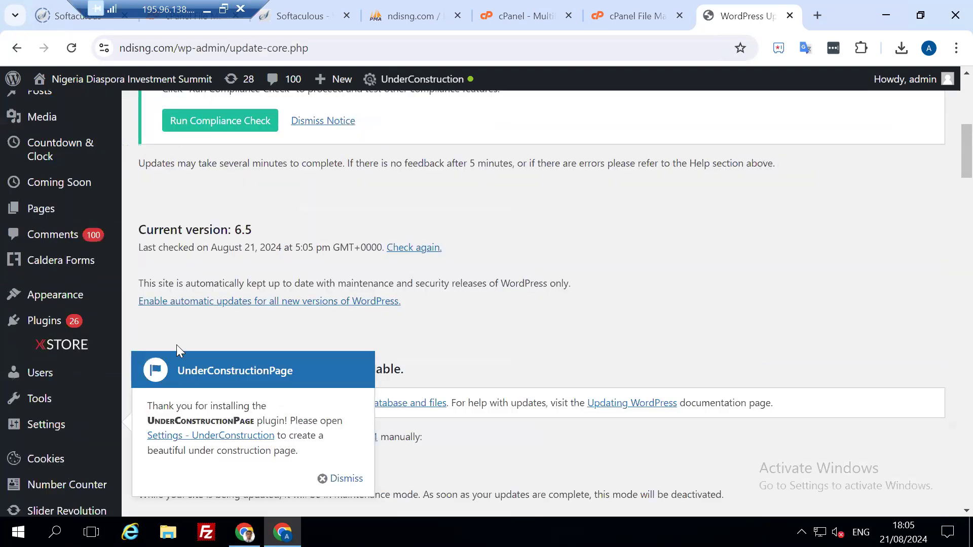
scroll(104, 374, "down", 4)
Dismiss the UnderConstructionPage welcome notice and open the page for adding new plugins
left_click(31, 361)
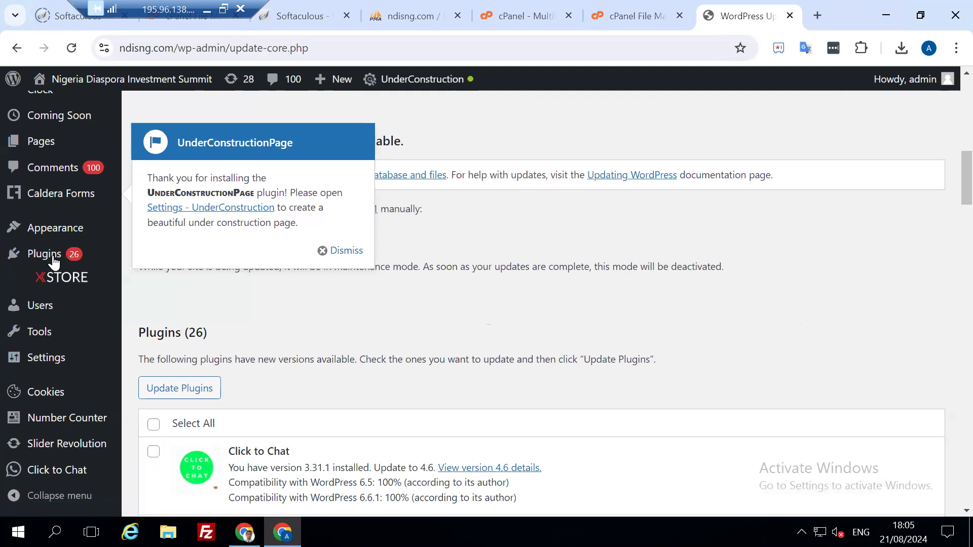
left_click(340, 254)
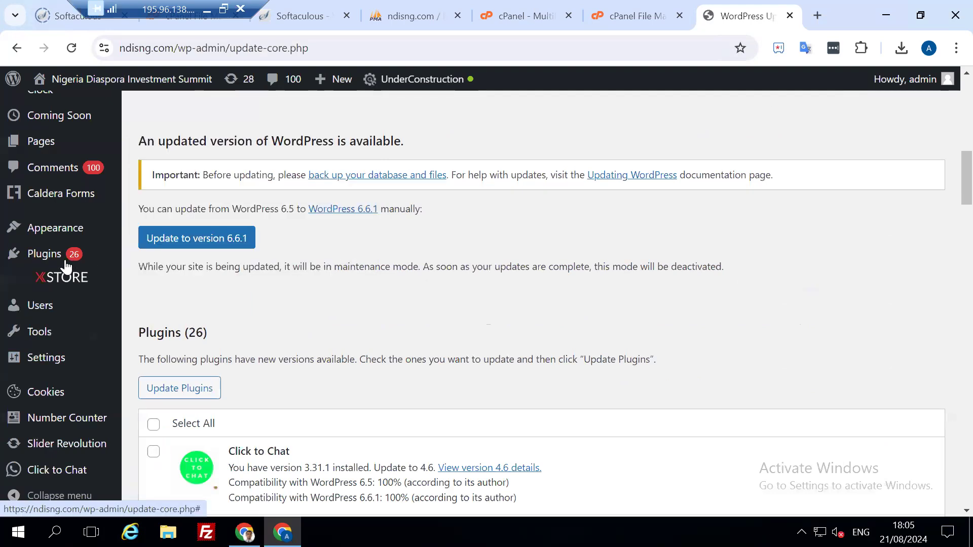
mouse_move(63, 256)
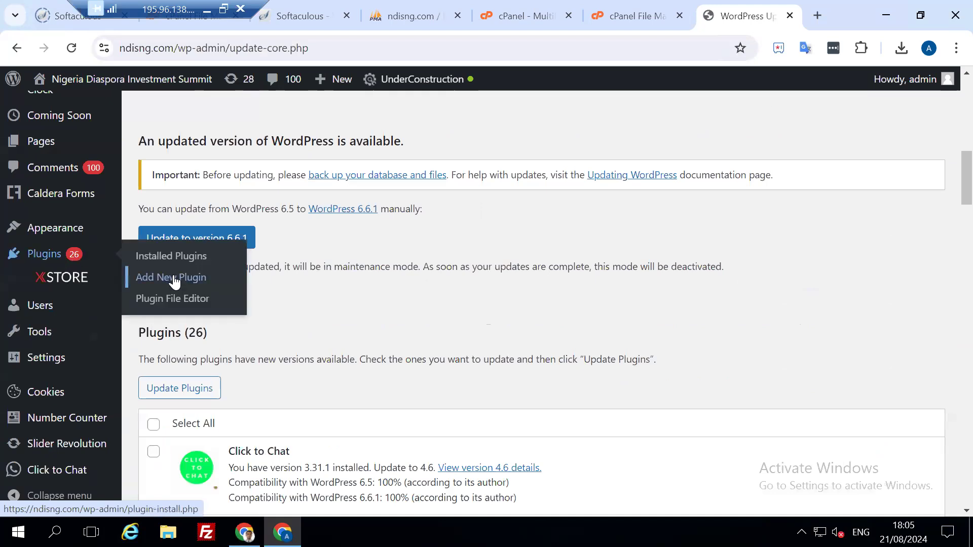
left_click(174, 279)
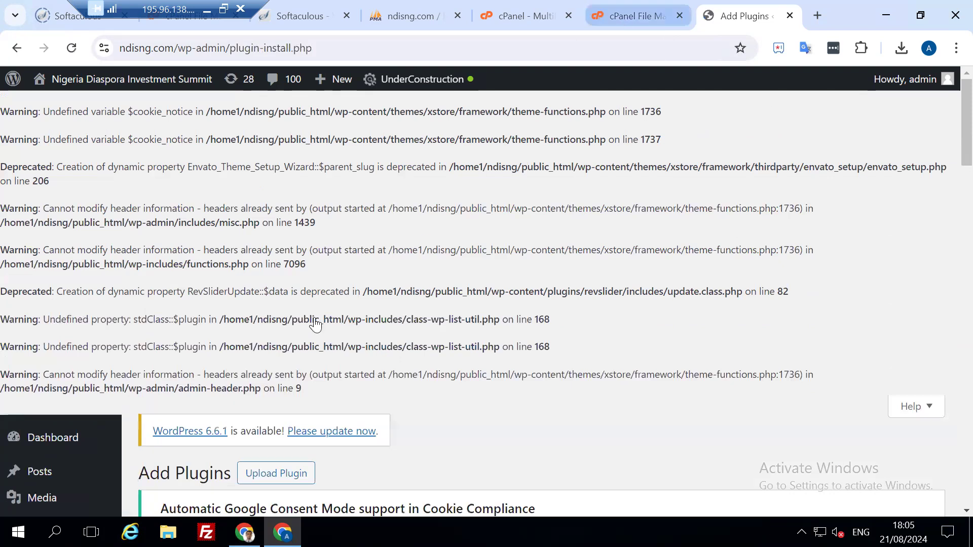
Rename the plugins folder in public_html/wp-content to pluginss and reload the WordPress Add Plugins page to check the effect
left_click(622, 16)
left_click(345, 175)
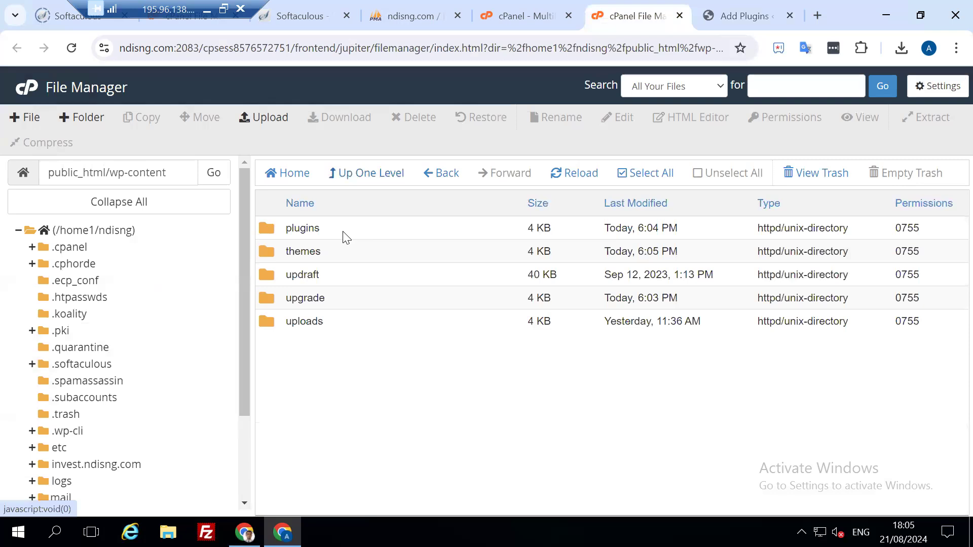
left_click(344, 232)
right_click(342, 231)
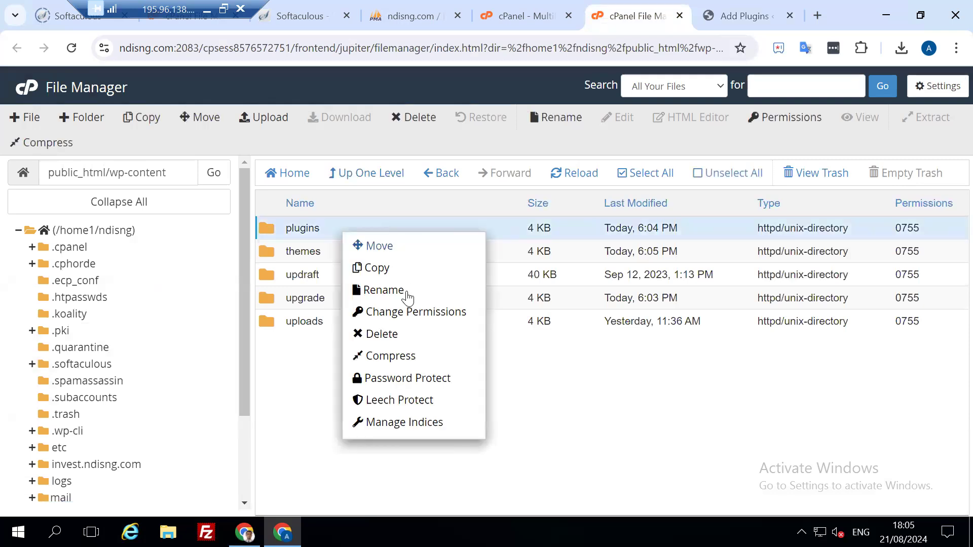
left_click(407, 291)
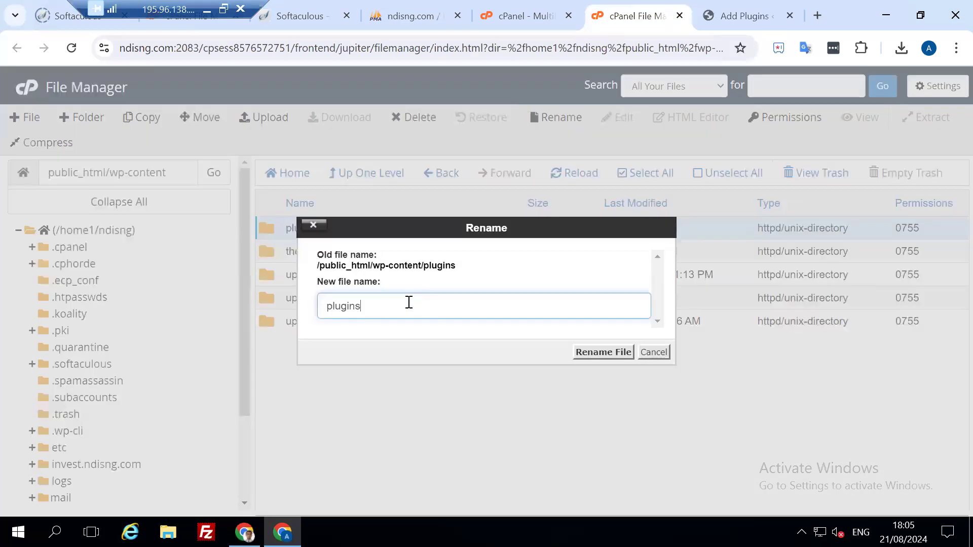
left_click(409, 302)
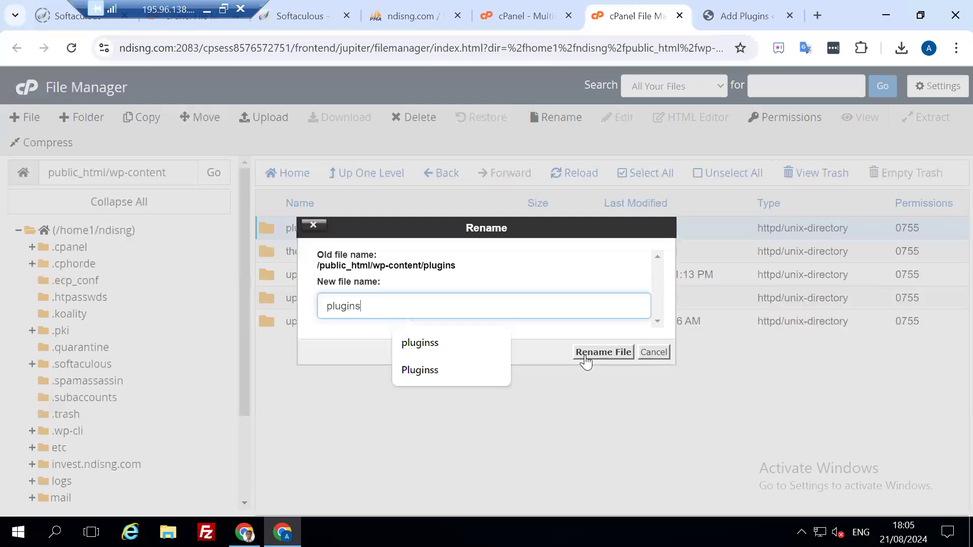
type("s")
key("Return")
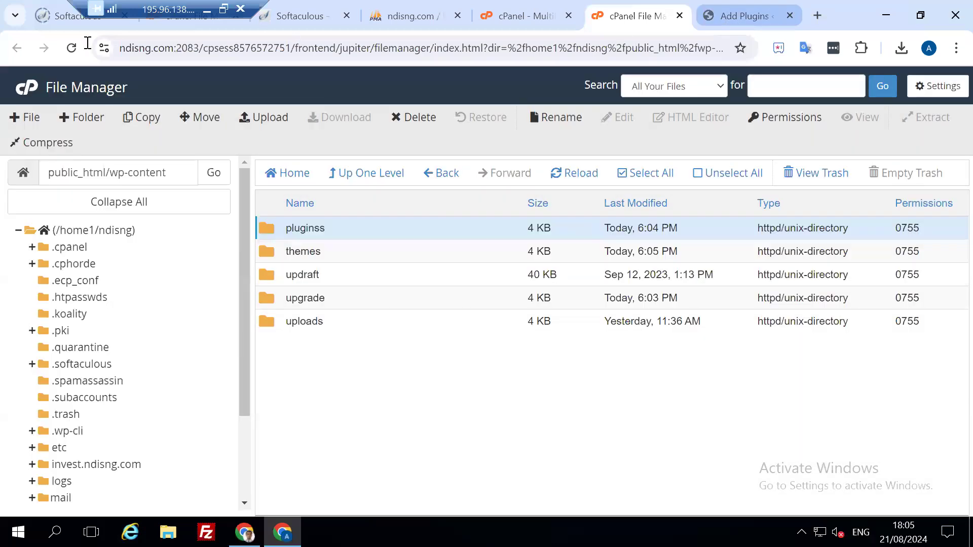
key("ctrl+Tab")
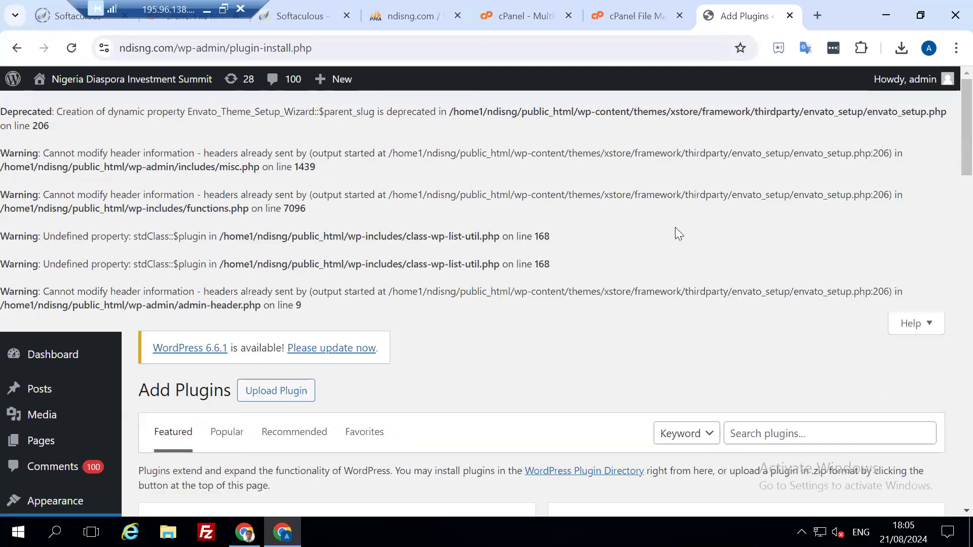
Permanently delete the xstore folder from public_html/wp-content/themes in cPanel File Manager, skipping the trash
left_click(633, 17)
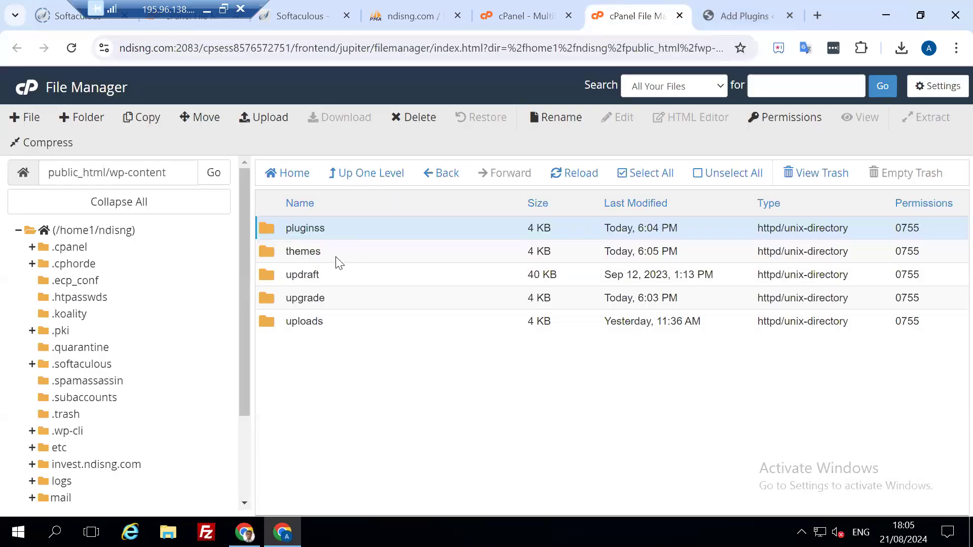
double_click(338, 257)
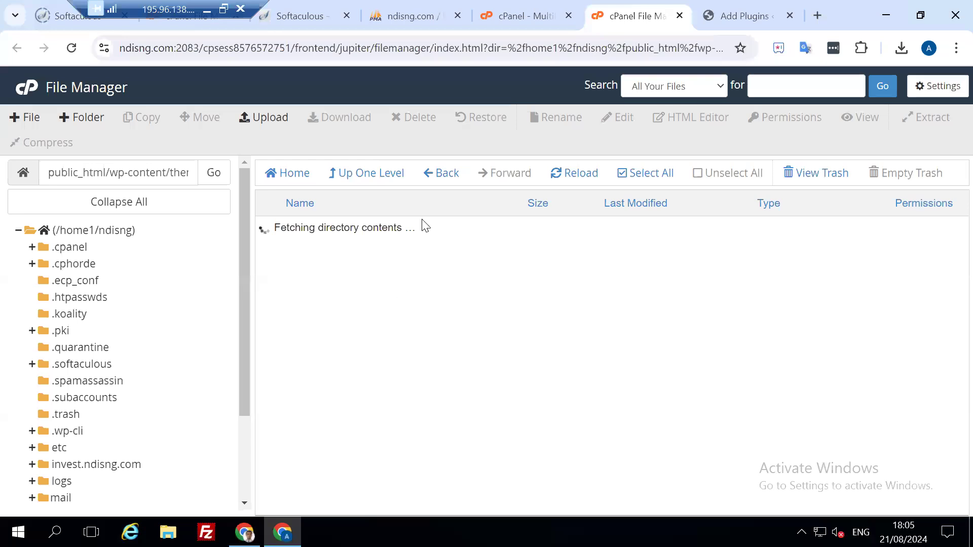
left_click(651, 180)
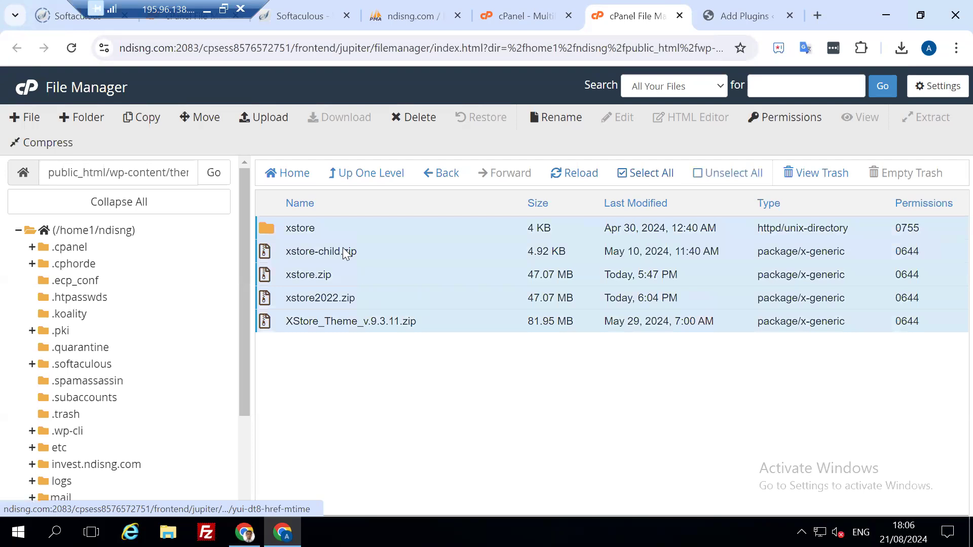
left_click(339, 232)
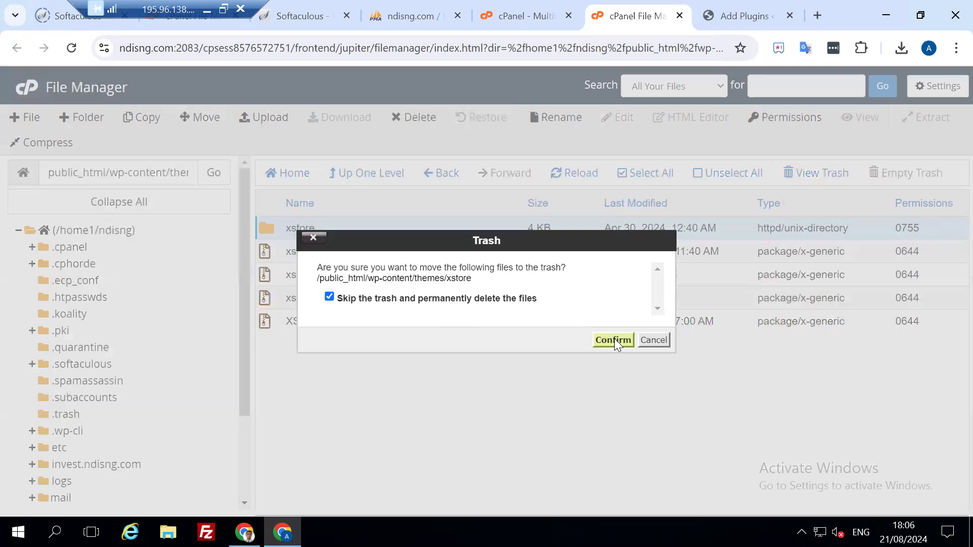
left_click(613, 341)
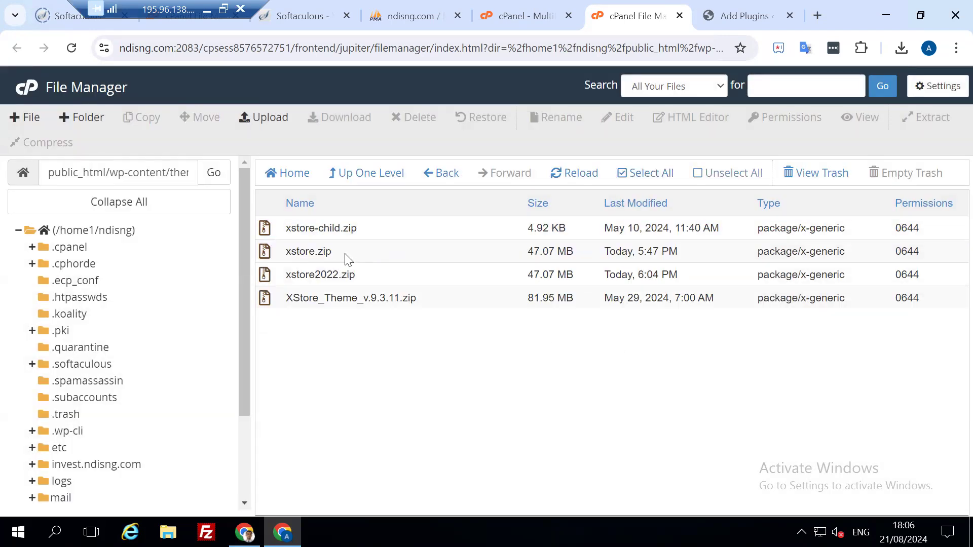
Extract xstore.zip into /public_html/wp-content/themes and close the extraction results
left_click(347, 255)
right_click(347, 255)
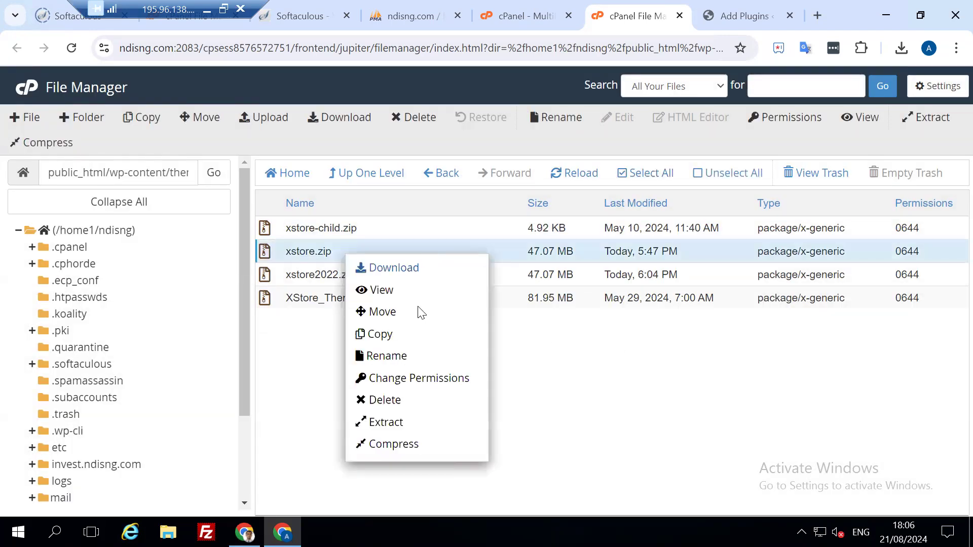
left_click(403, 425)
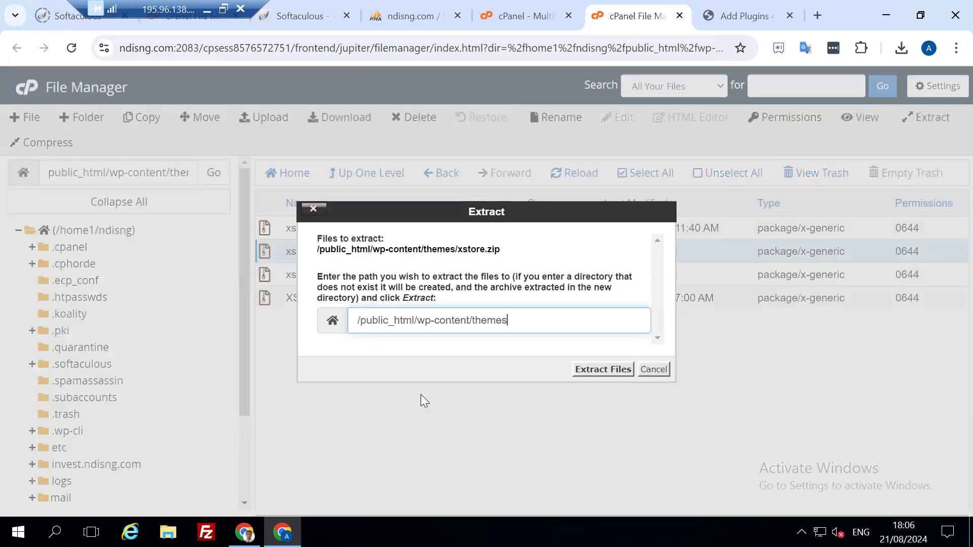
left_click(592, 368)
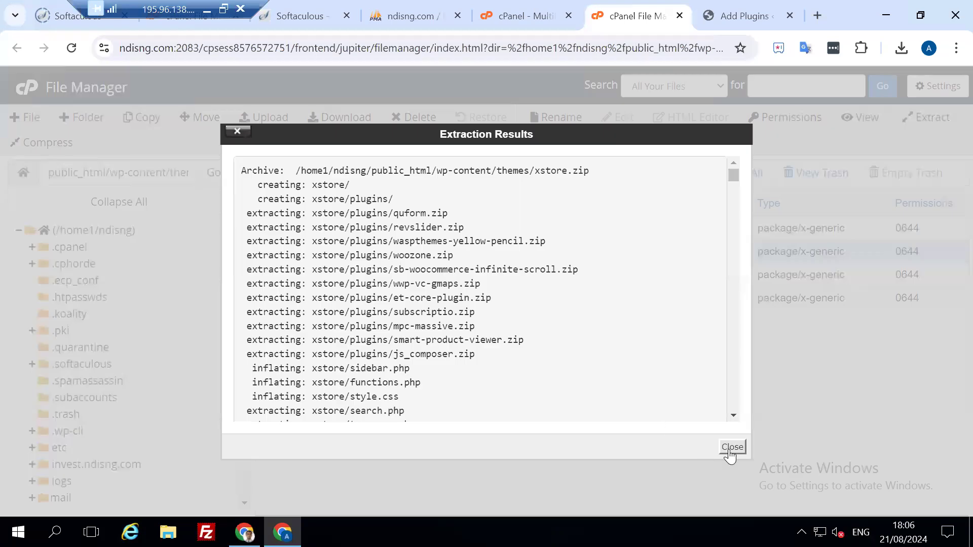
left_click(731, 448)
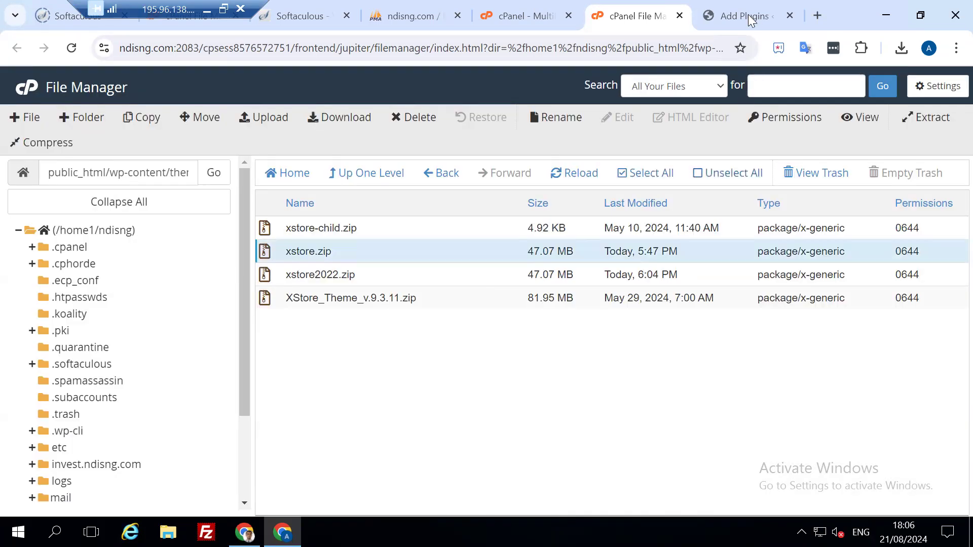
Reload the WordPress Add Plugins page and refresh the themes folder listing to check the extracted XStore theme
left_click(726, 19)
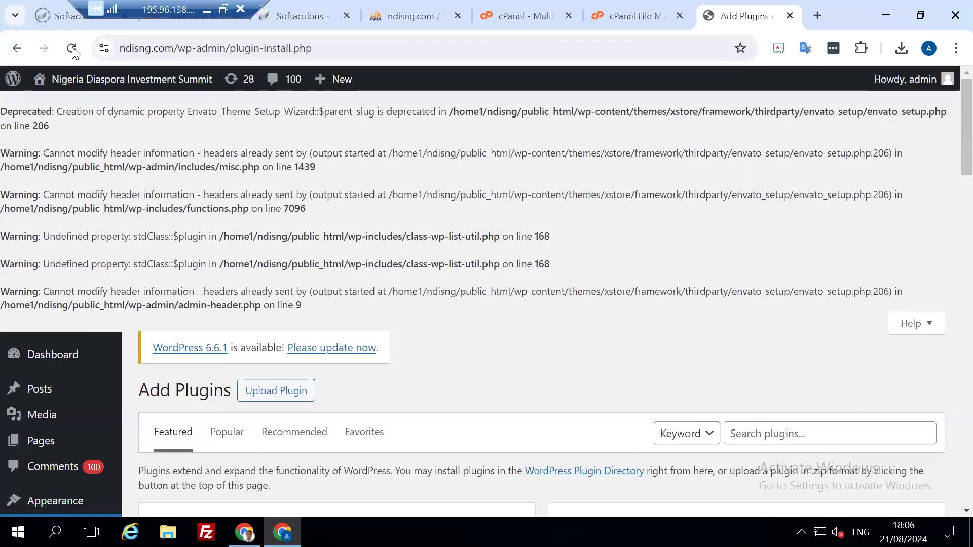
left_click(73, 49)
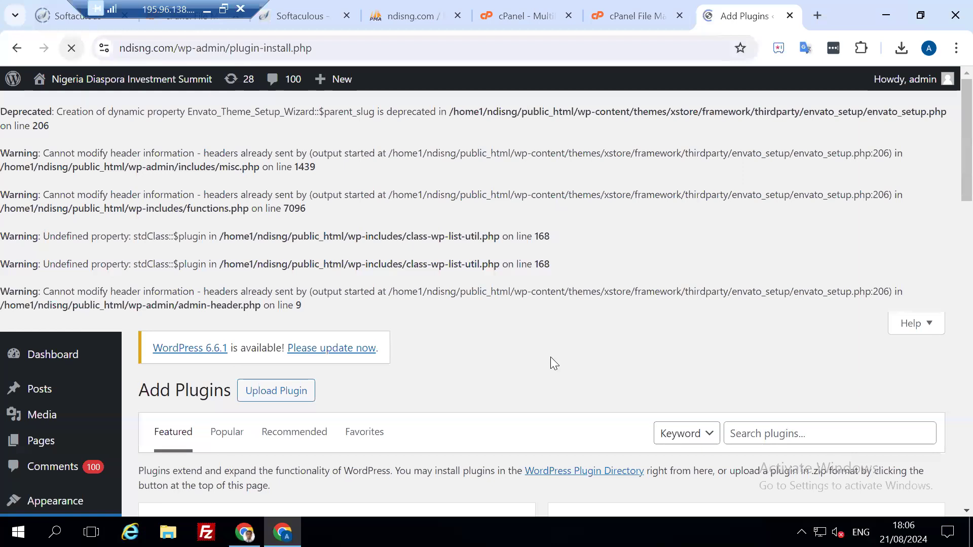
left_click(655, 16)
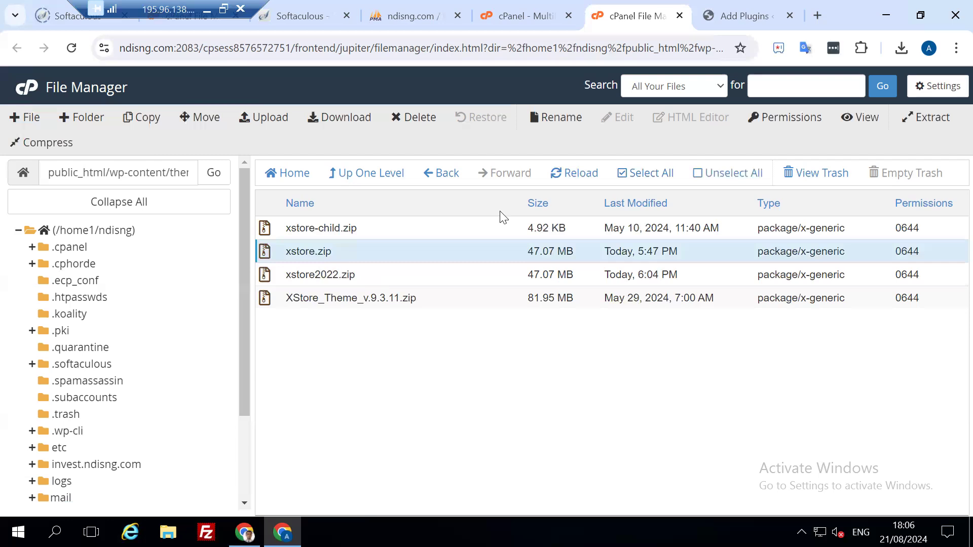
left_click(570, 173)
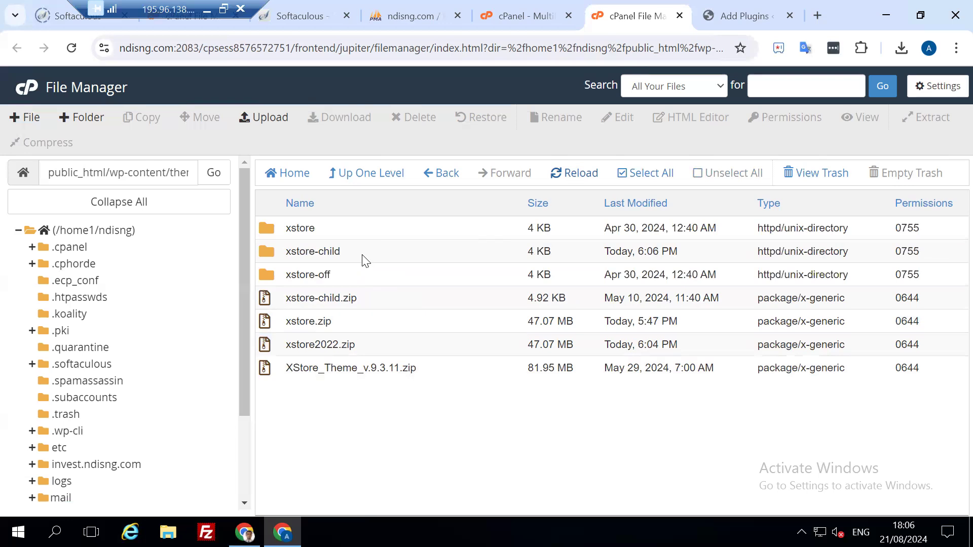
double_click(363, 259)
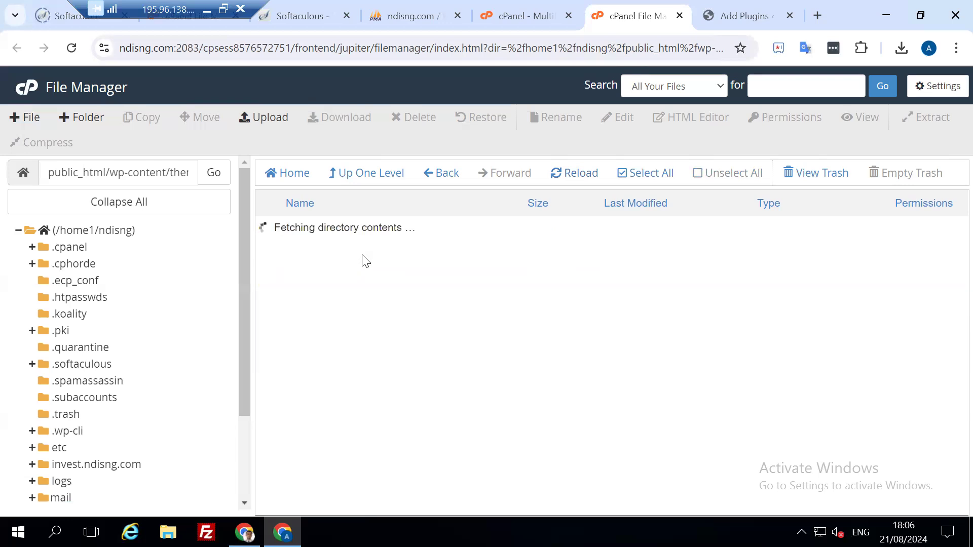
left_click(354, 173)
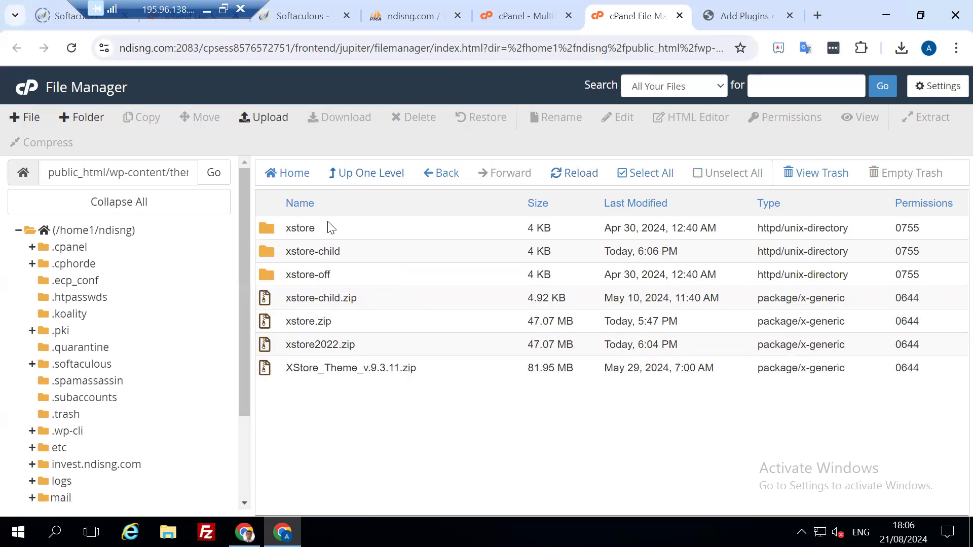
left_click(737, 19)
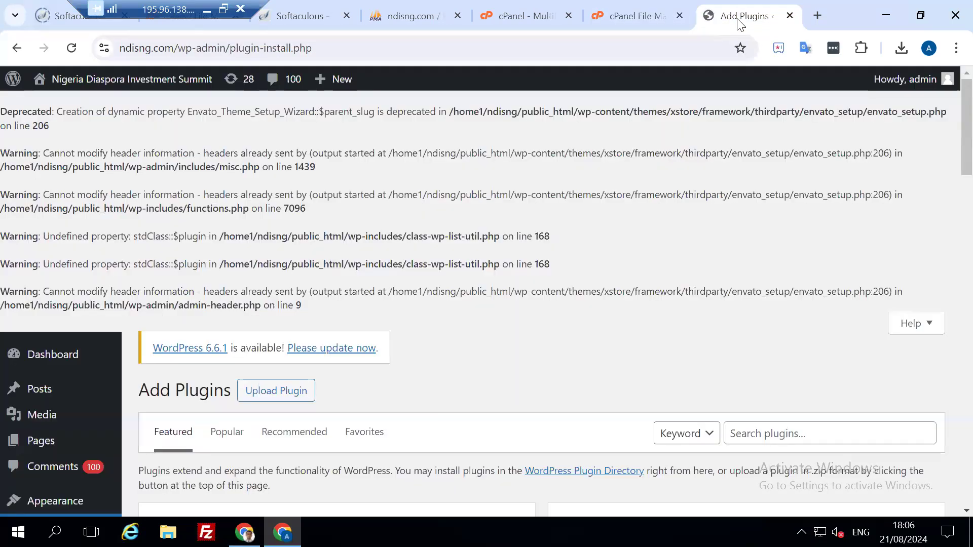
Close the ndisng.com browser tabs, including phpMyAdmin, cPanel, File Manager and Add Plugins
left_click(457, 16)
left_click(456, 16)
left_click(456, 17)
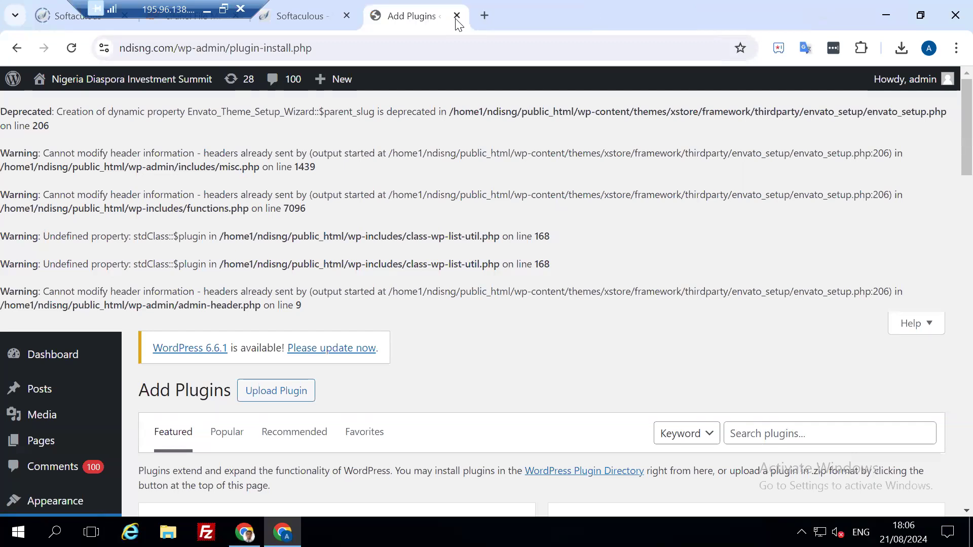
left_click(456, 16)
Log in to the "cpanel in putul host" account in a new tab using its saved password manager entry
left_click(488, 16)
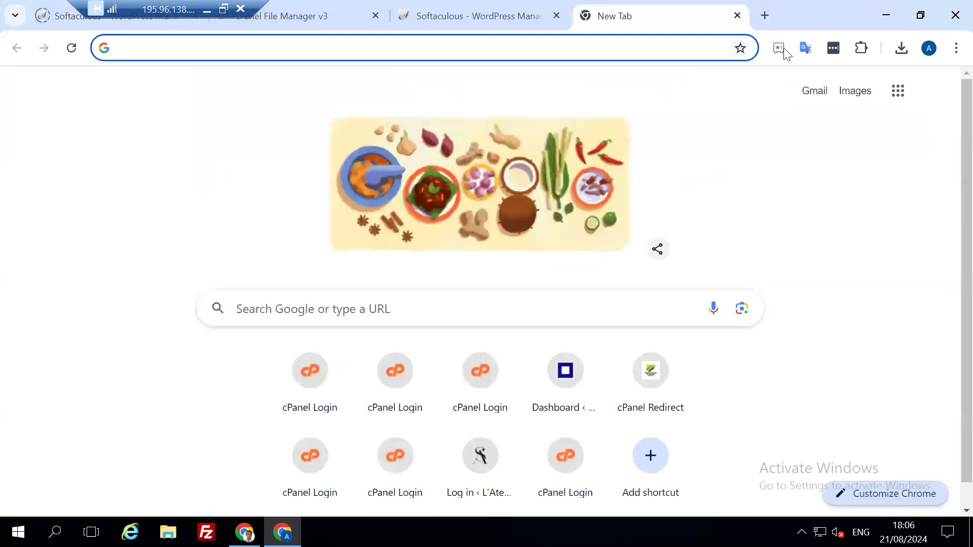
left_click(781, 48)
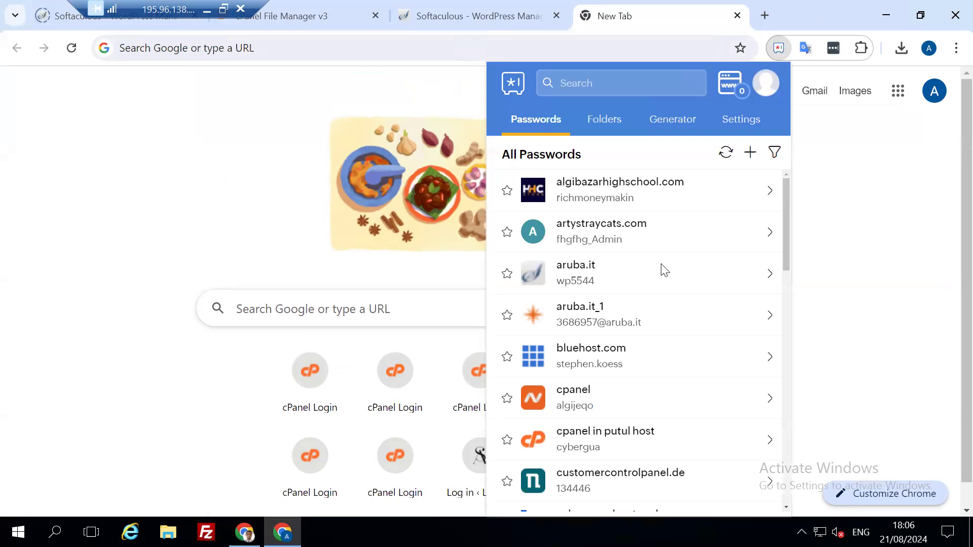
scroll(622, 437, "down", 3)
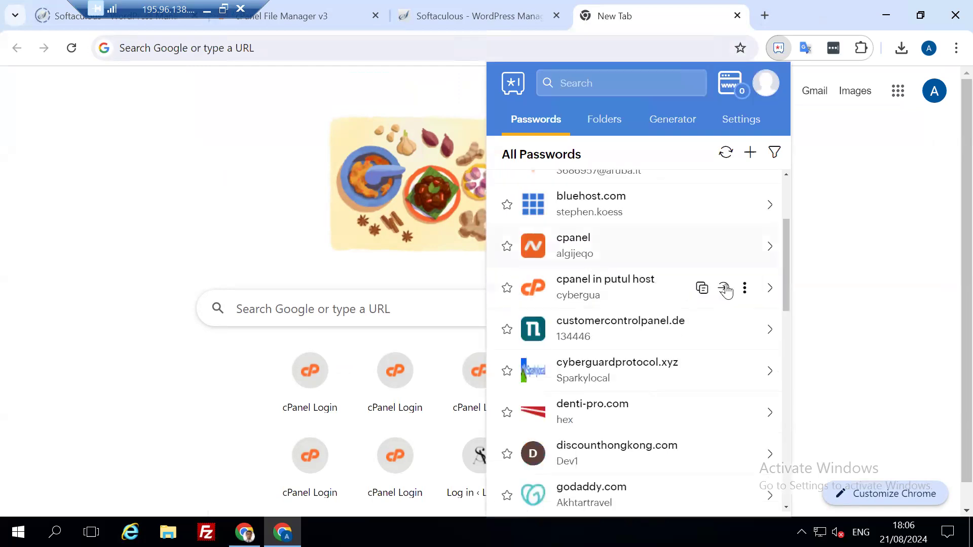
left_click(726, 288)
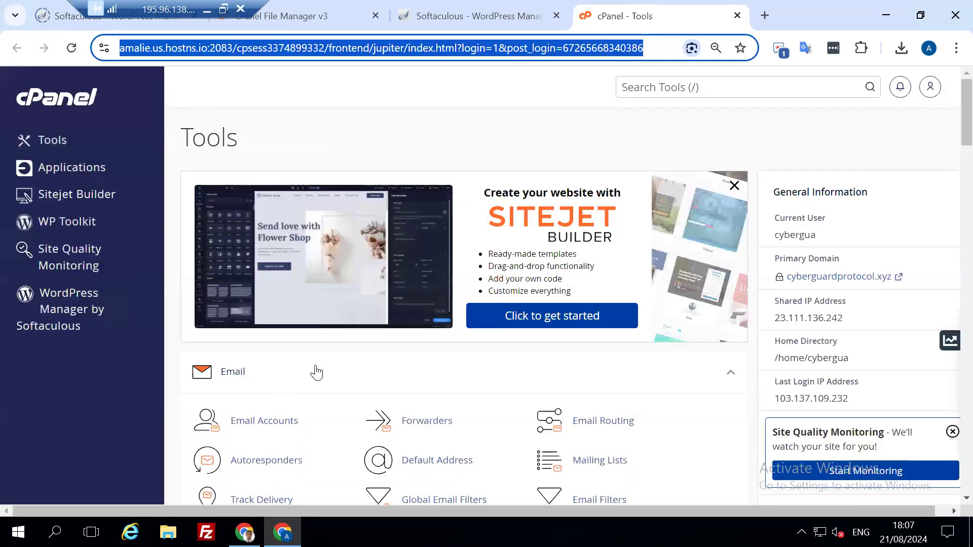
Open File Manager in the cyberguardprotocol.xyz cPanel, cancel the New Folder dialog and open the public_html folder
scroll(317, 372, "down", 3)
scroll(316, 406, "down", 1)
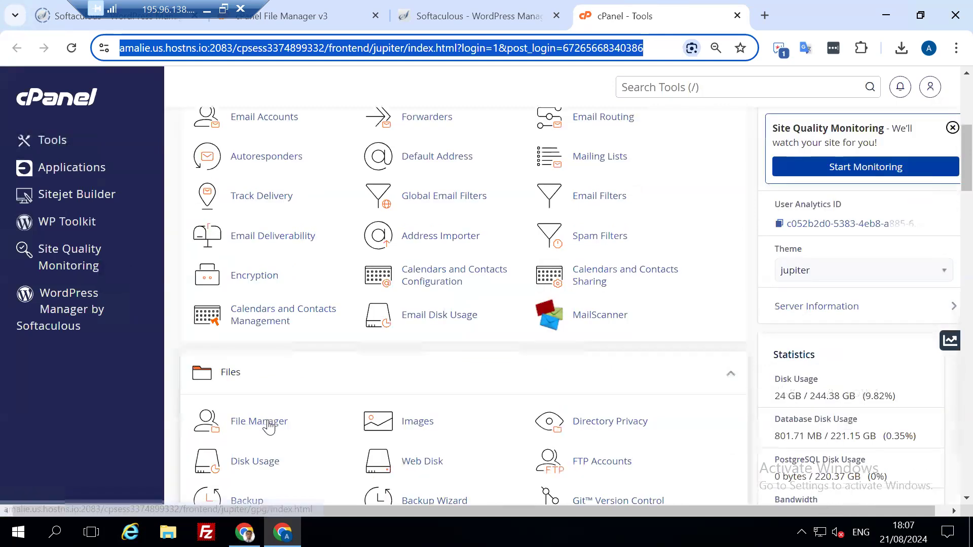
left_click(267, 424)
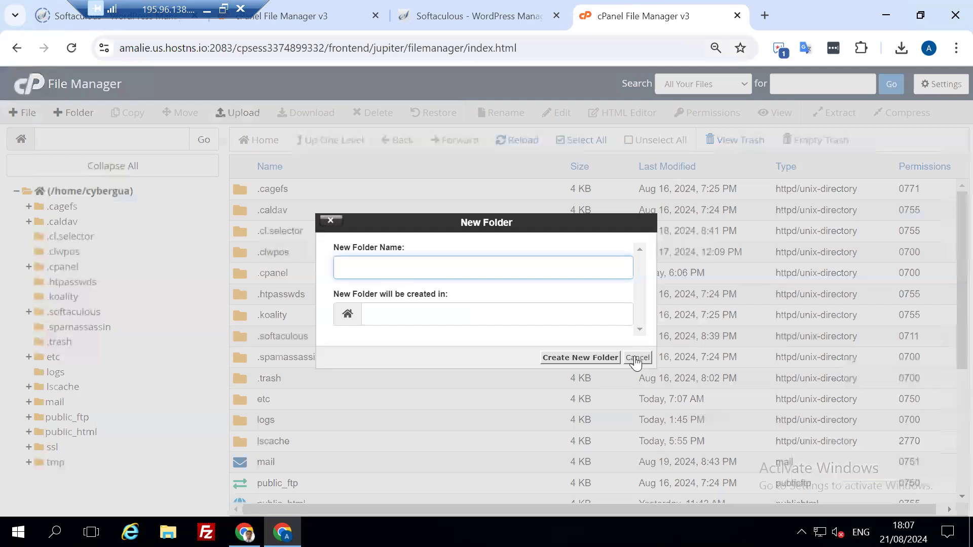
left_click(636, 358)
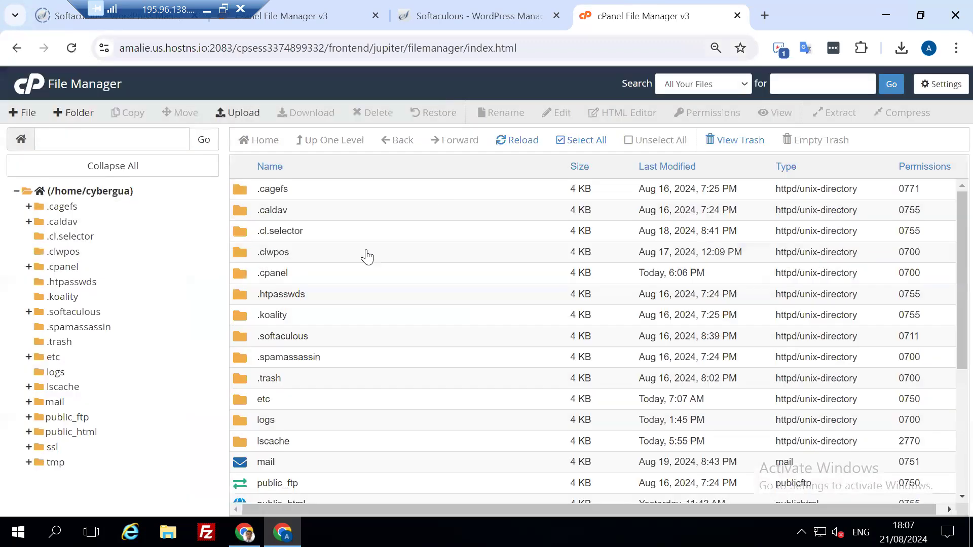
scroll(350, 360, "down", 3)
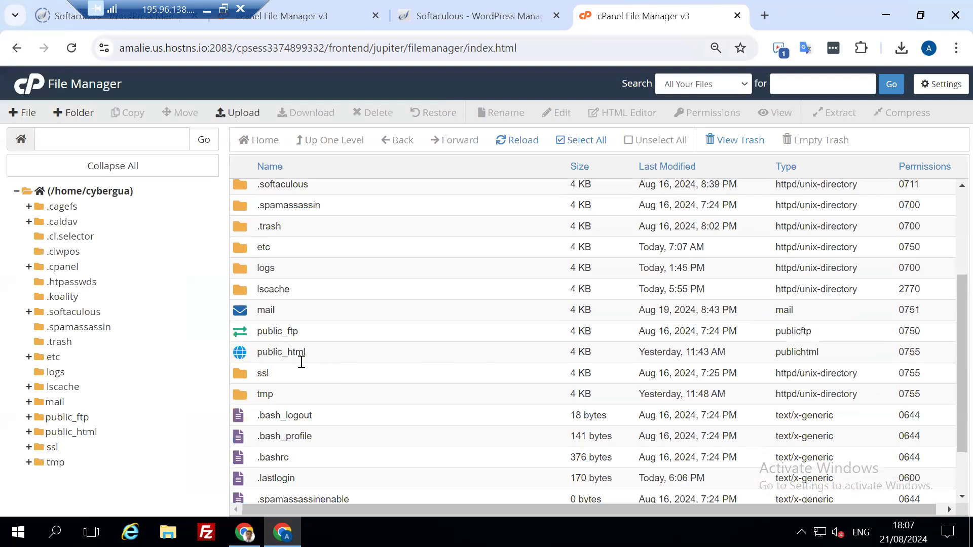
double_click(327, 356)
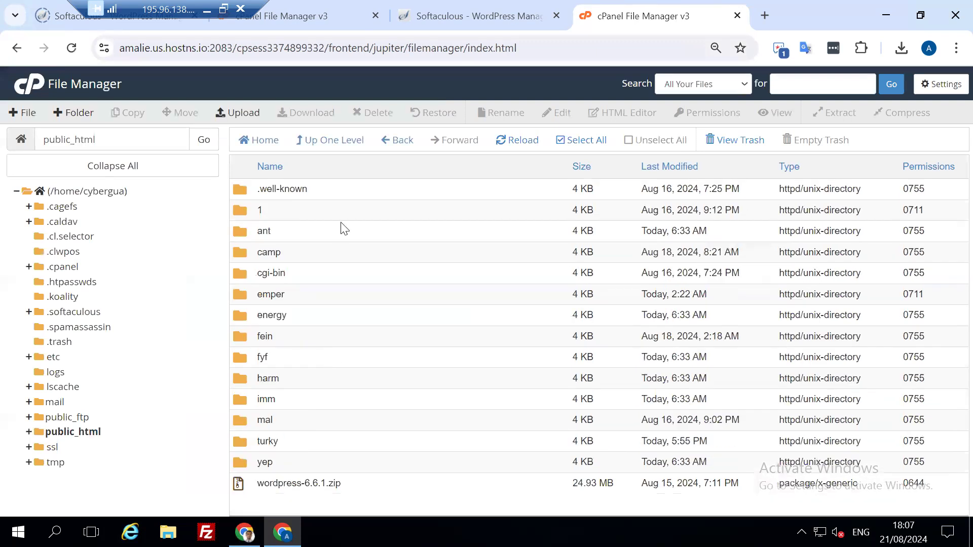
Create a folder named nd in public_html
left_click(80, 117)
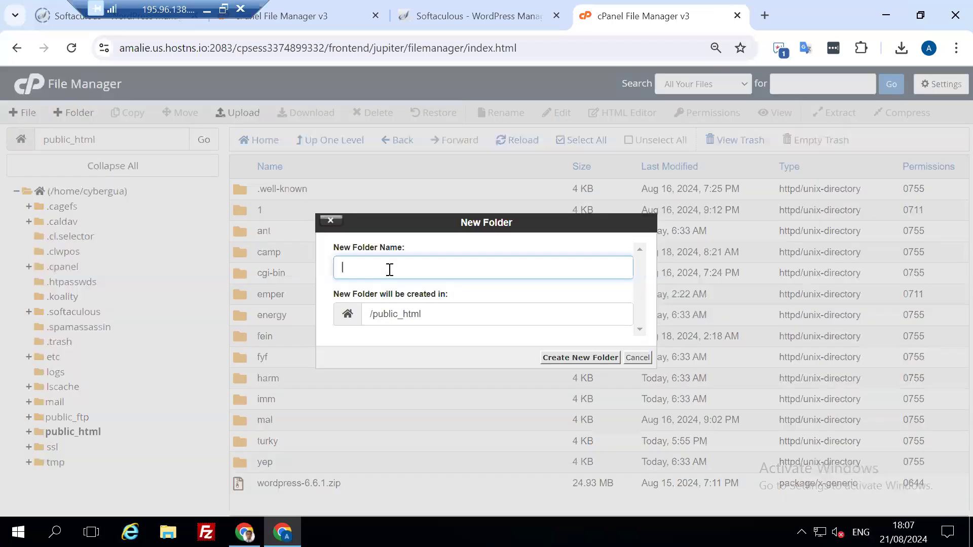
type("nd")
left_click(572, 361)
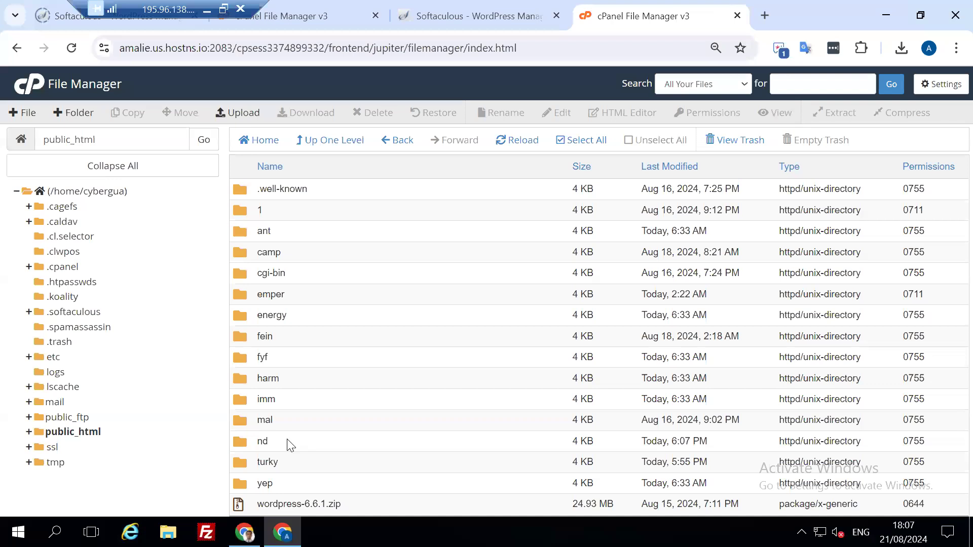
Start uploading backup-ndisng.com-8-21-2024.tar.gz from Downloads into the public_html/nd folder
left_click(234, 111)
left_click(490, 311)
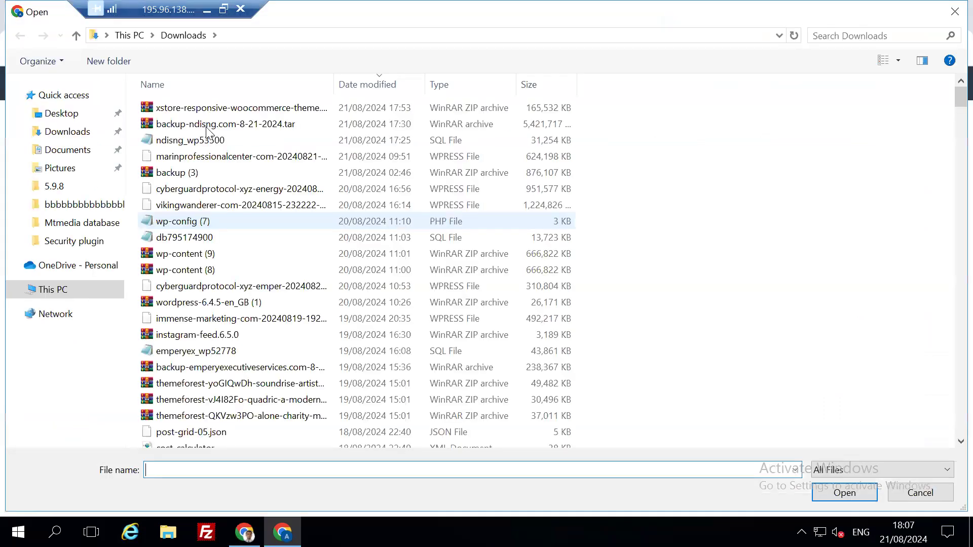
double_click(207, 125)
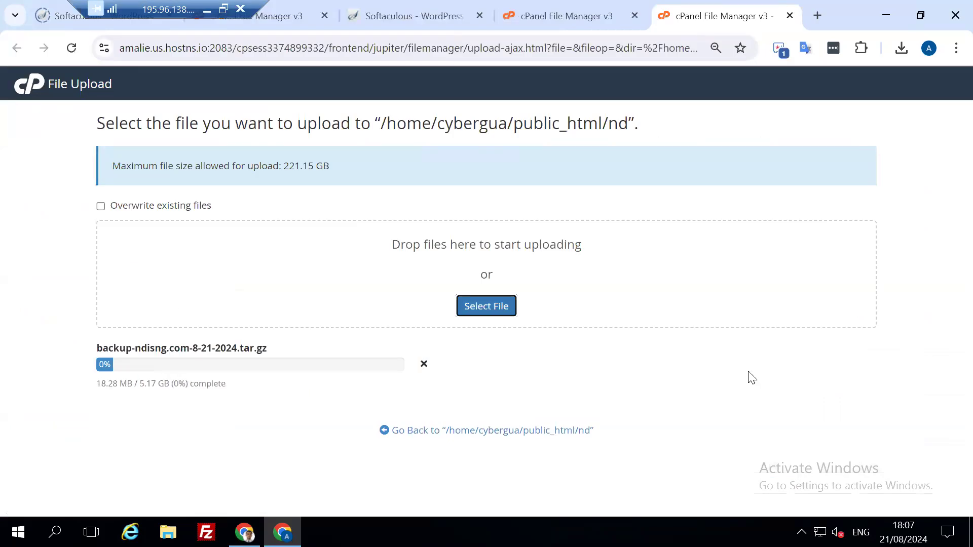
Switch to the emperyexecutiveservices.com File Manager, go up to public_html and return to the cPanel Tools page
left_click(556, 14)
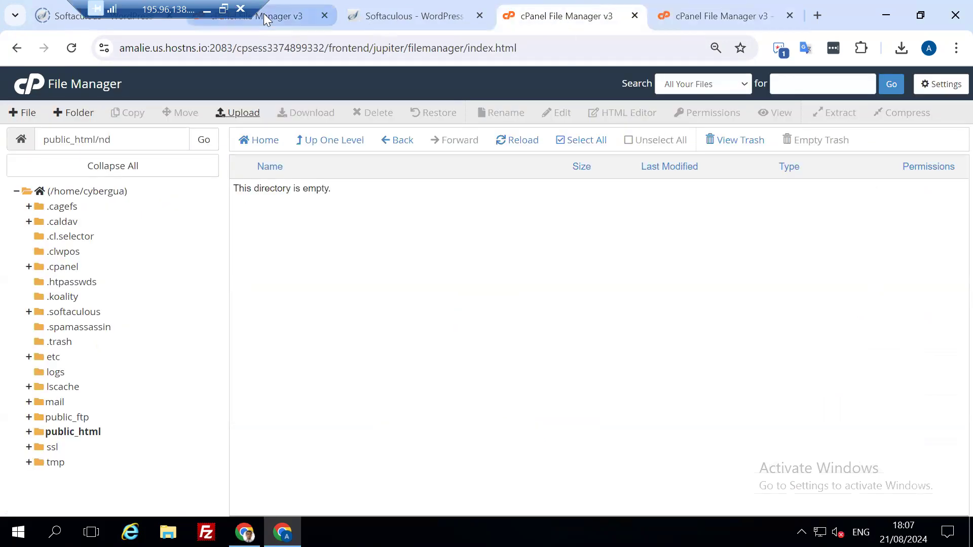
left_click(260, 13)
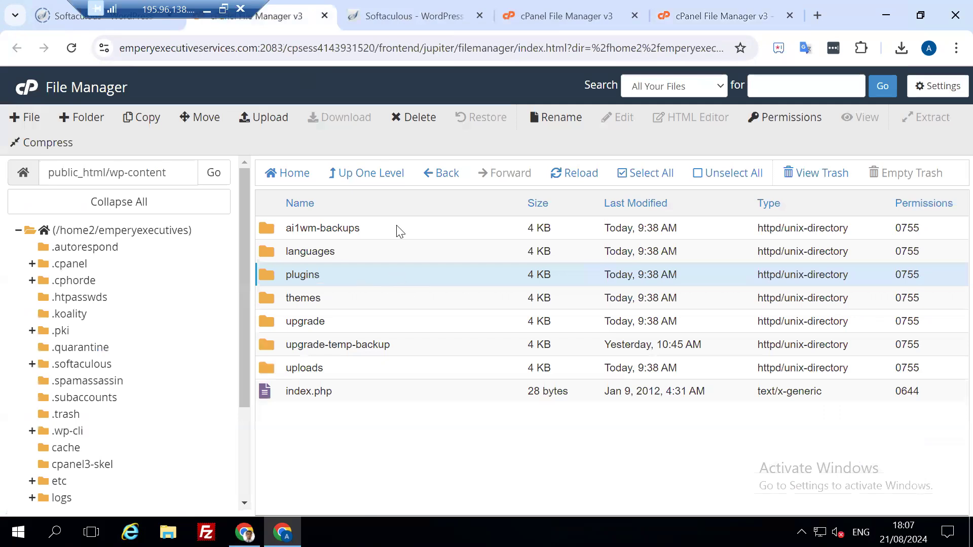
left_click(368, 178)
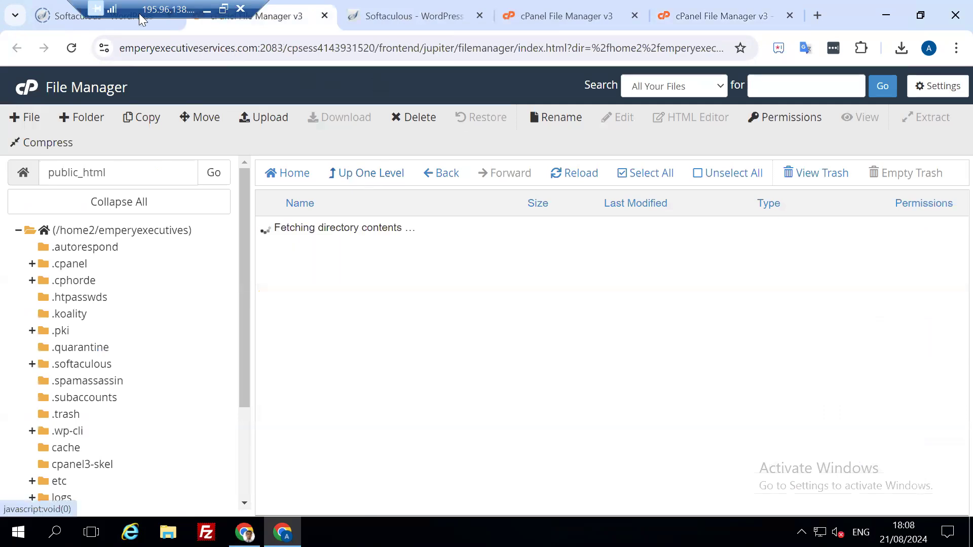
left_click_drag(177, 10, 357, 8)
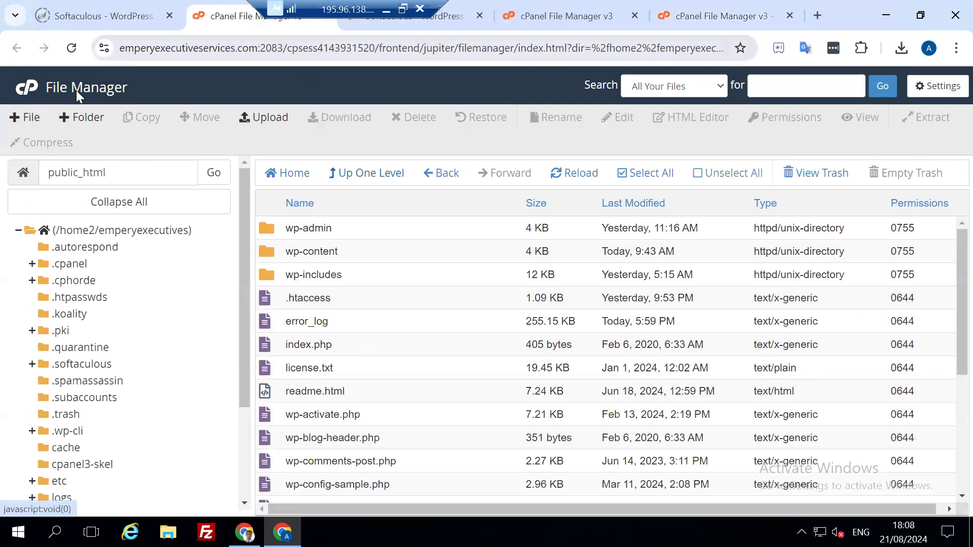
left_click(26, 91)
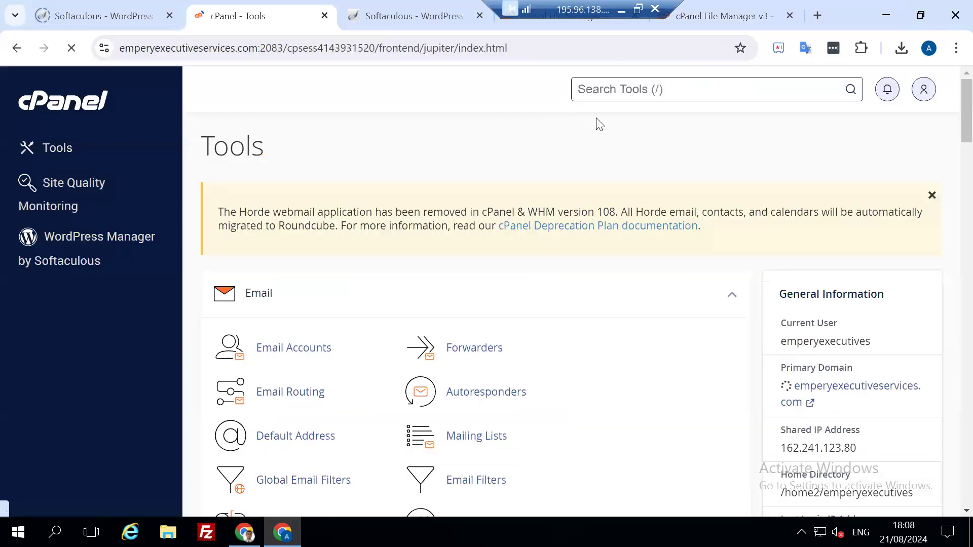
Search the cPanel tools for php, open MultiPHP Manager and check the PHP version set for emperyexecutiveservices.com
left_click(630, 82)
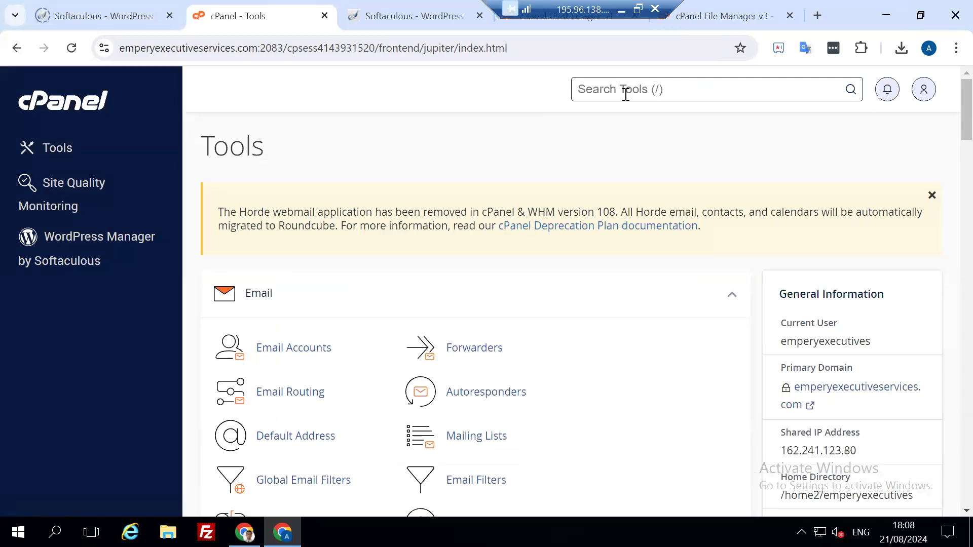
type("p")
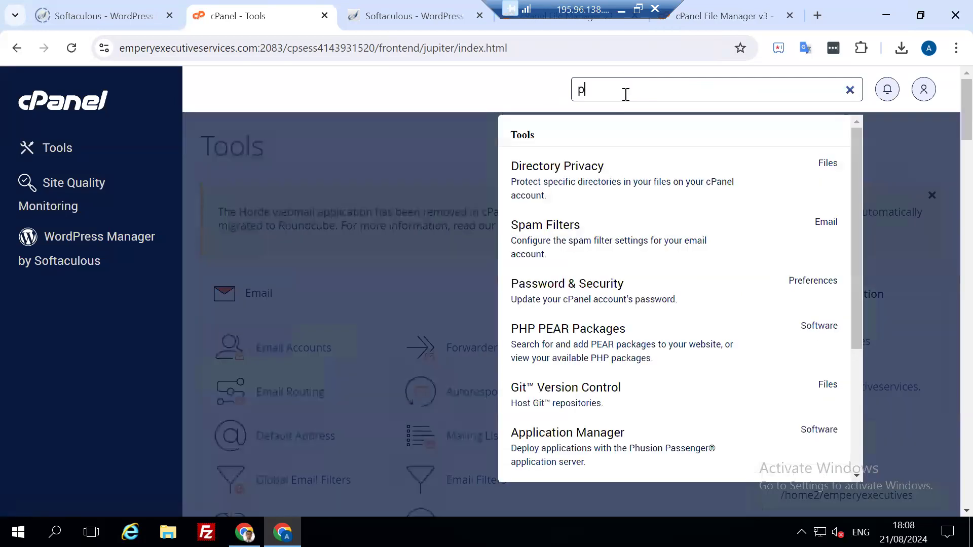
type("hp")
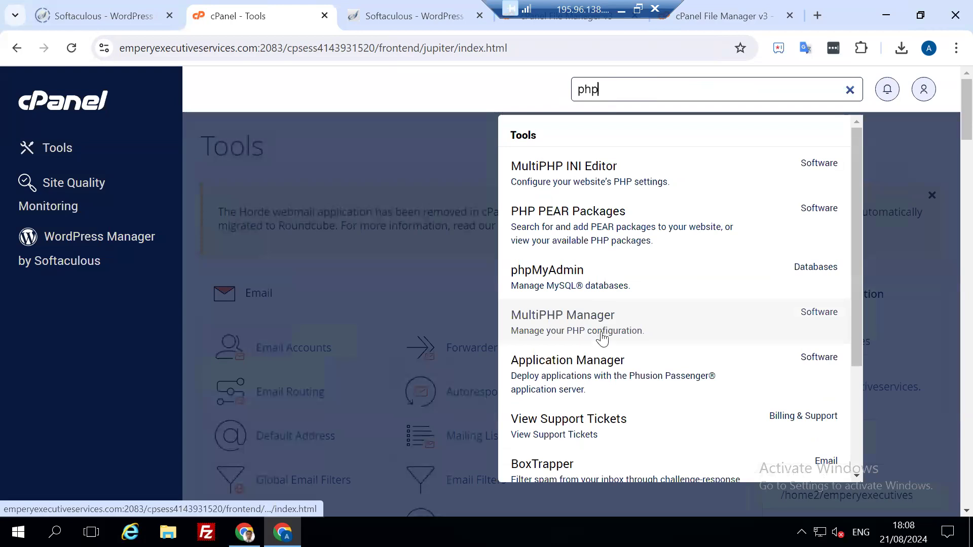
left_click(603, 336)
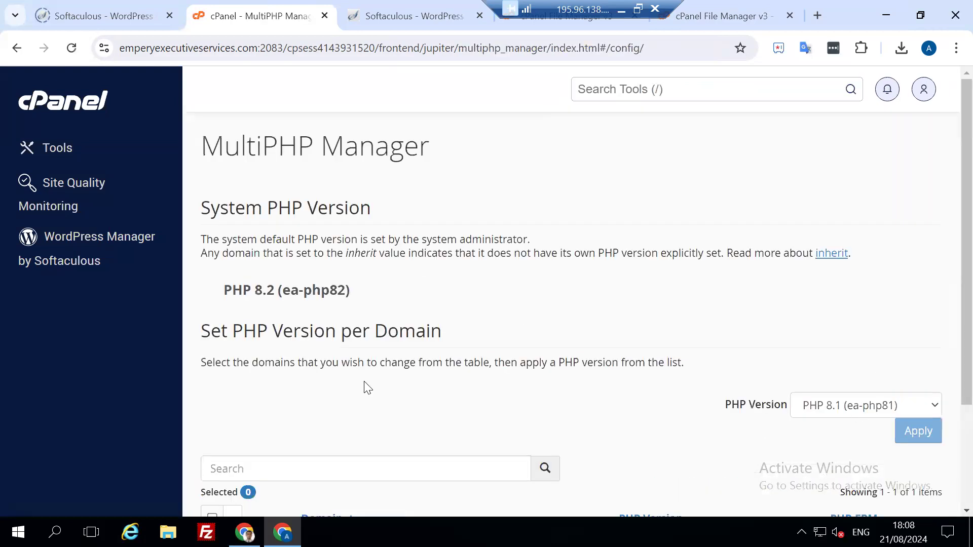
scroll(264, 423, "down", 3)
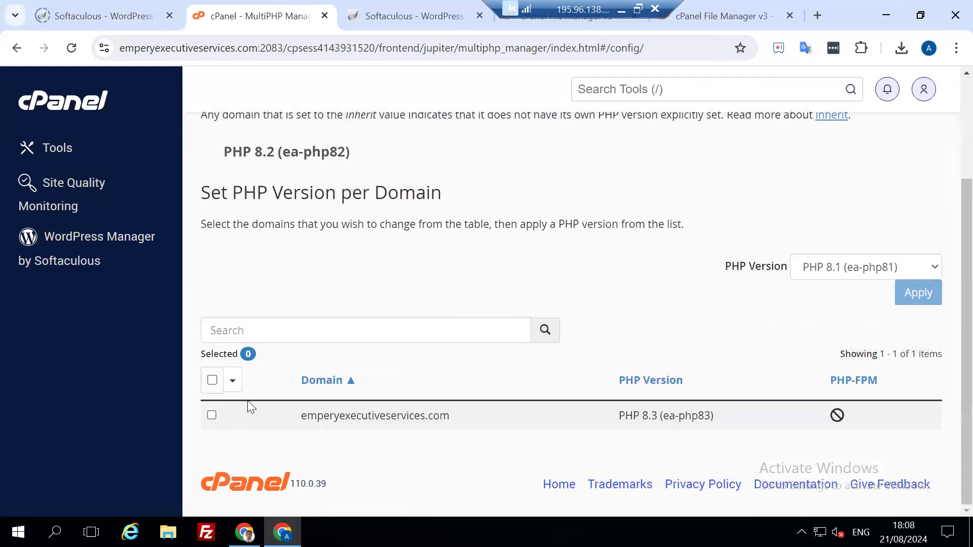
Return to the ndisng.com Softaculous page, open that account's cPanel Tools in a new tab and launch its File Manager
left_click(401, 15)
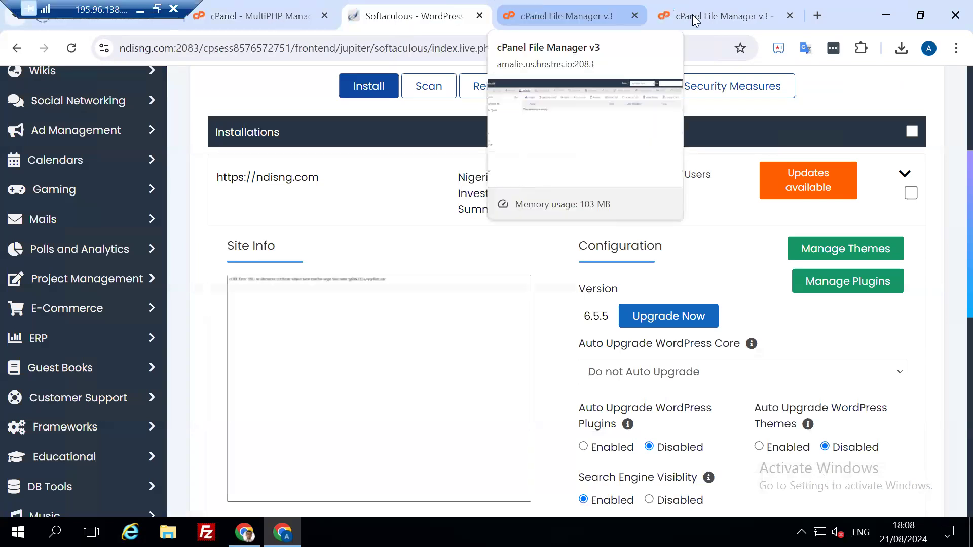
left_click(588, 15)
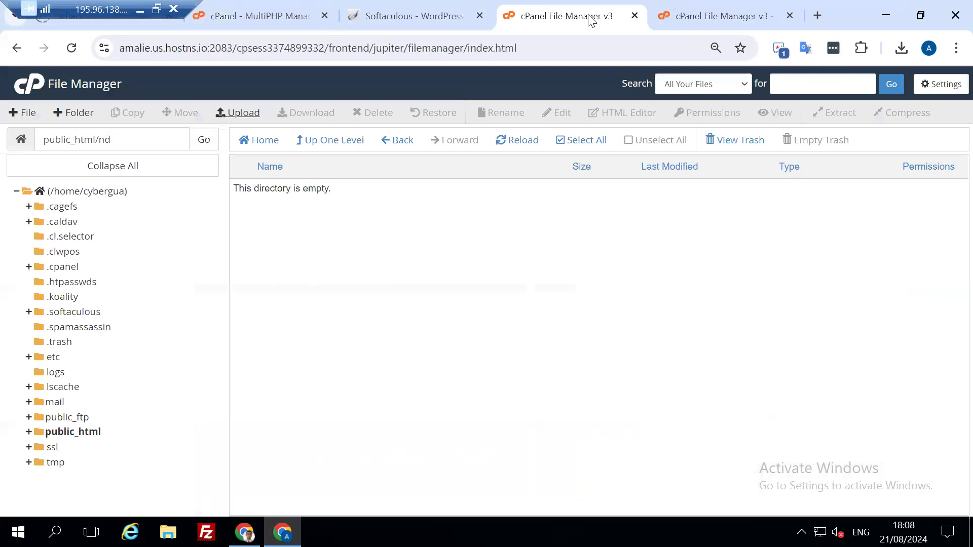
left_click(431, 14)
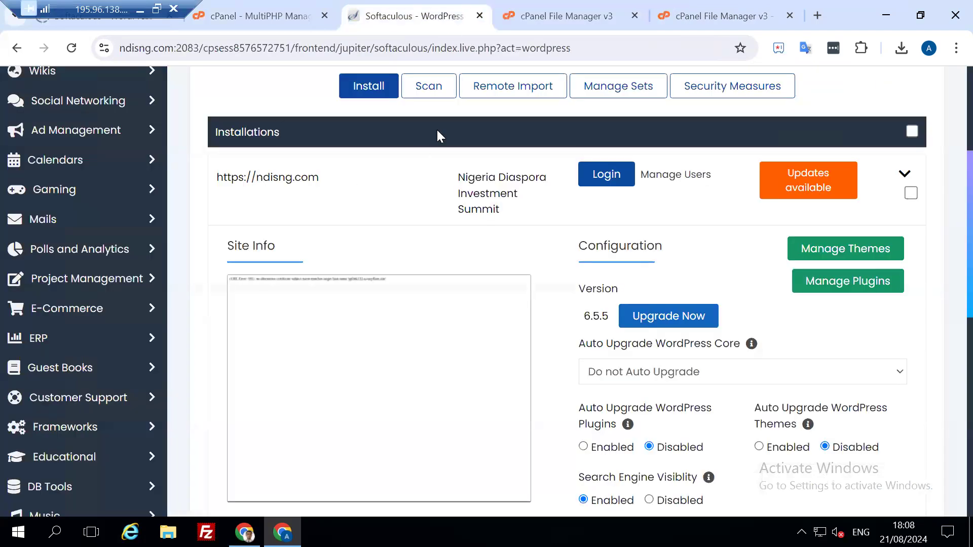
scroll(437, 130, "up", 5)
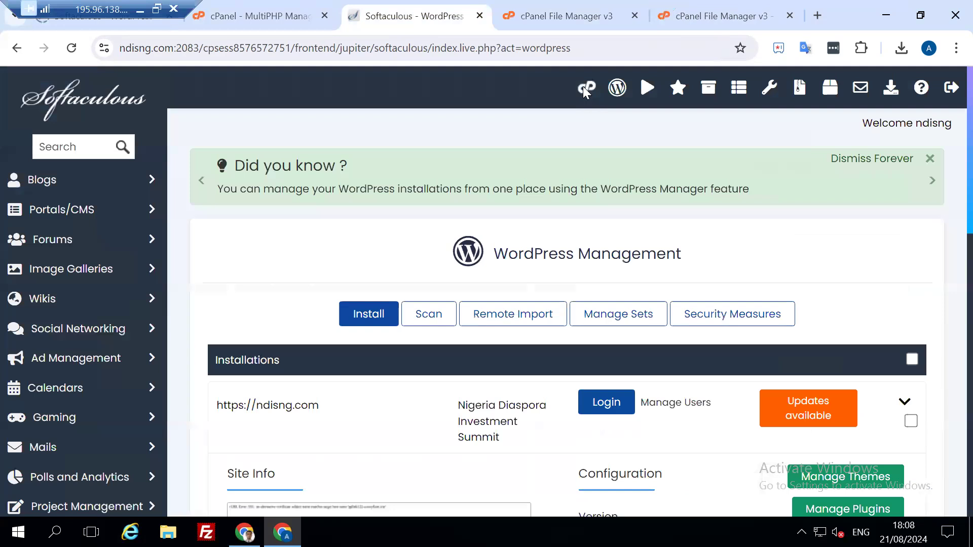
middle_click(587, 88)
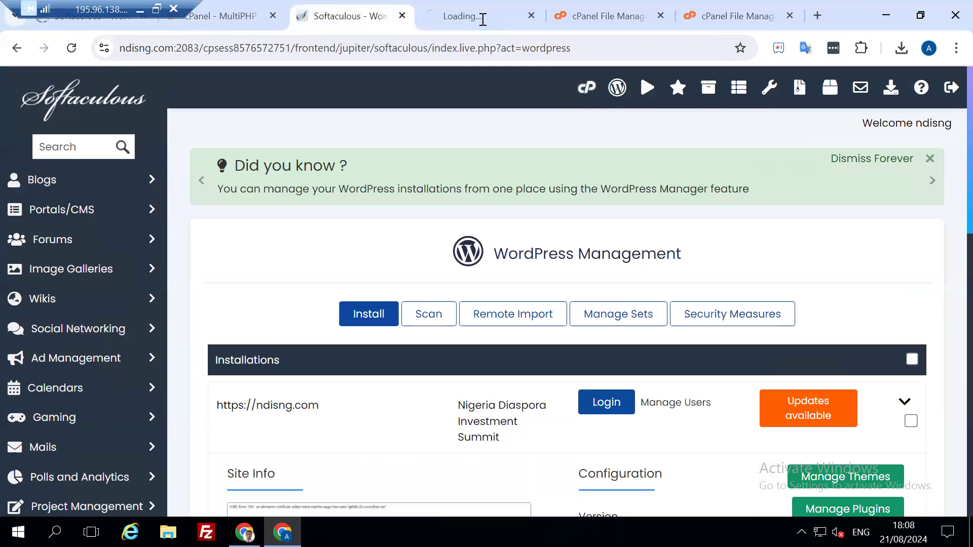
left_click(484, 20)
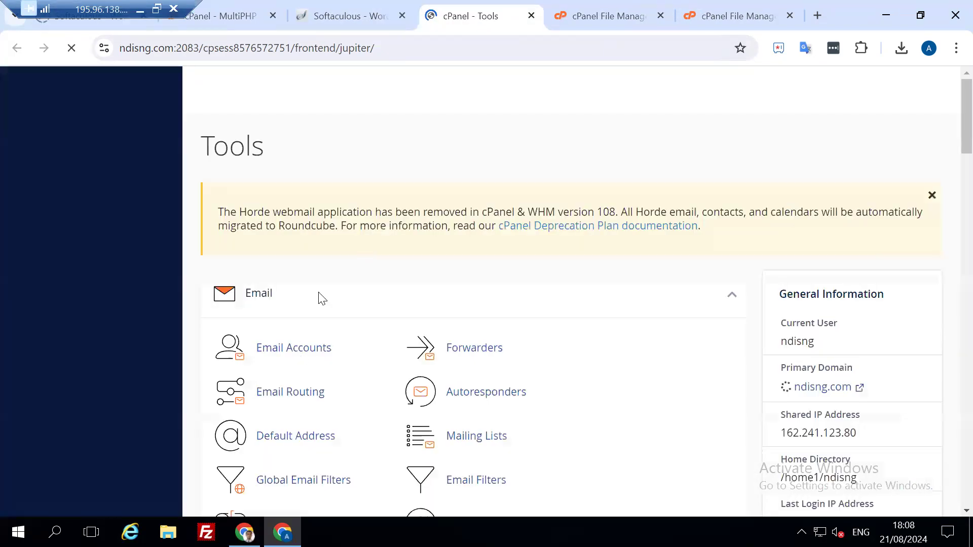
scroll(339, 404, "down", 7)
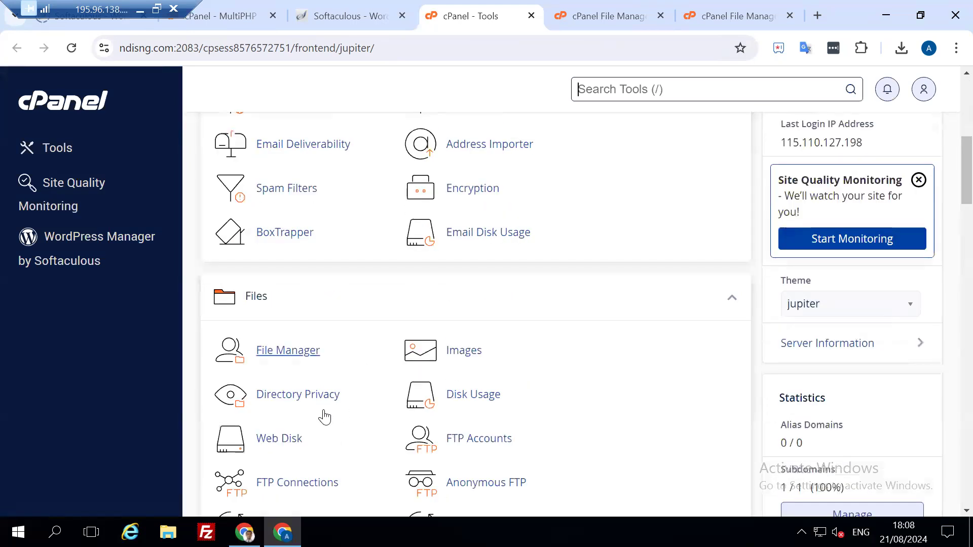
left_click(306, 350)
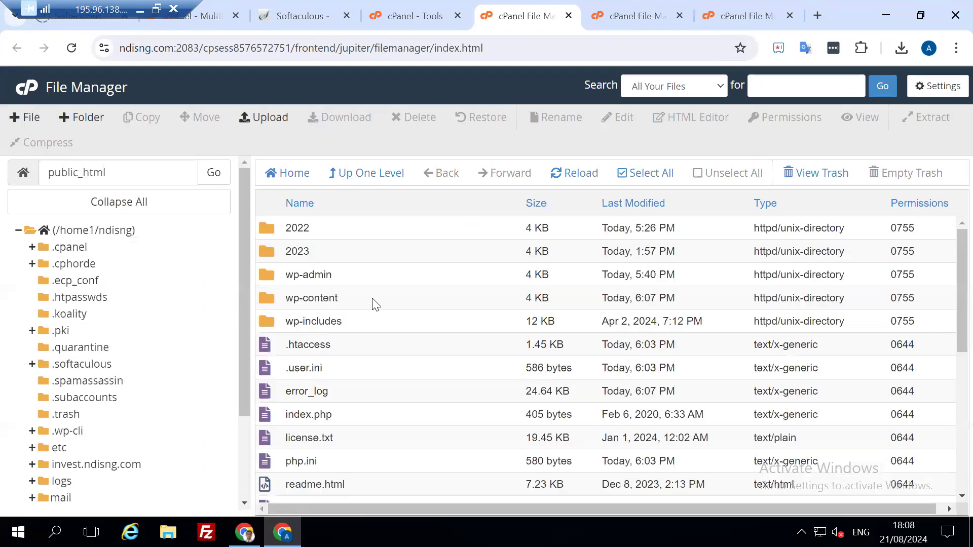
In public_html/wp-content/themes, move everything to the trash except xstore.zip and XStore_Theme_v.9.3.11.zip, and reload the listing
double_click(374, 303)
left_click(343, 253)
double_click(343, 253)
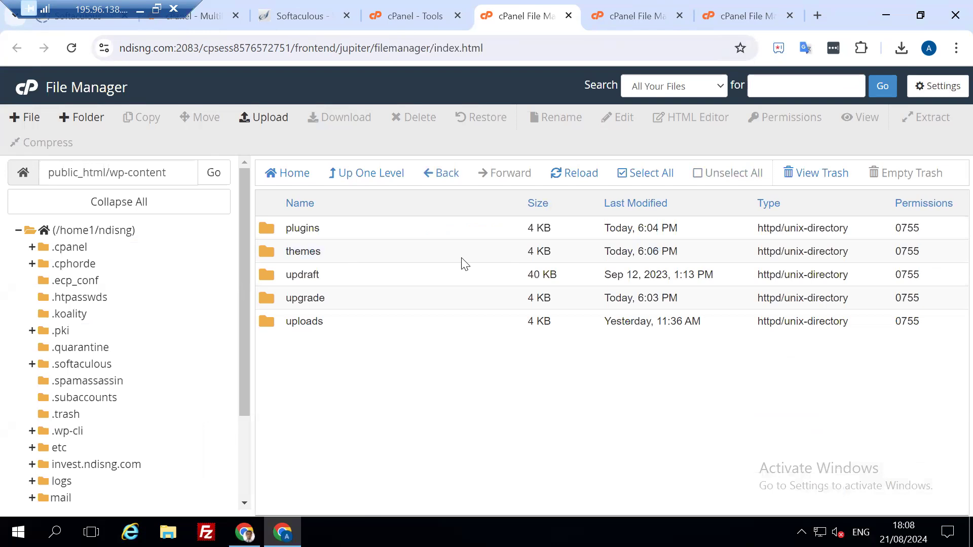
left_click(654, 178)
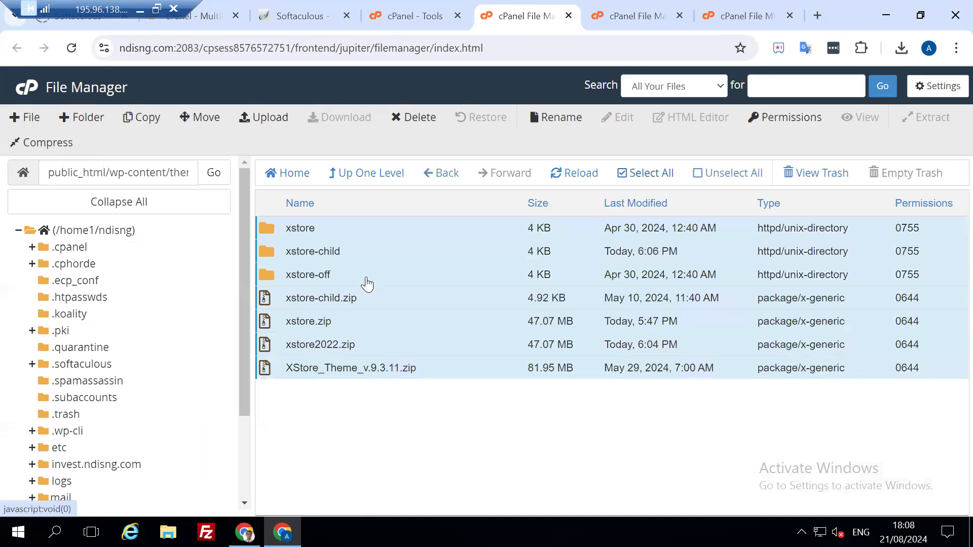
left_click(353, 322, "ctrl")
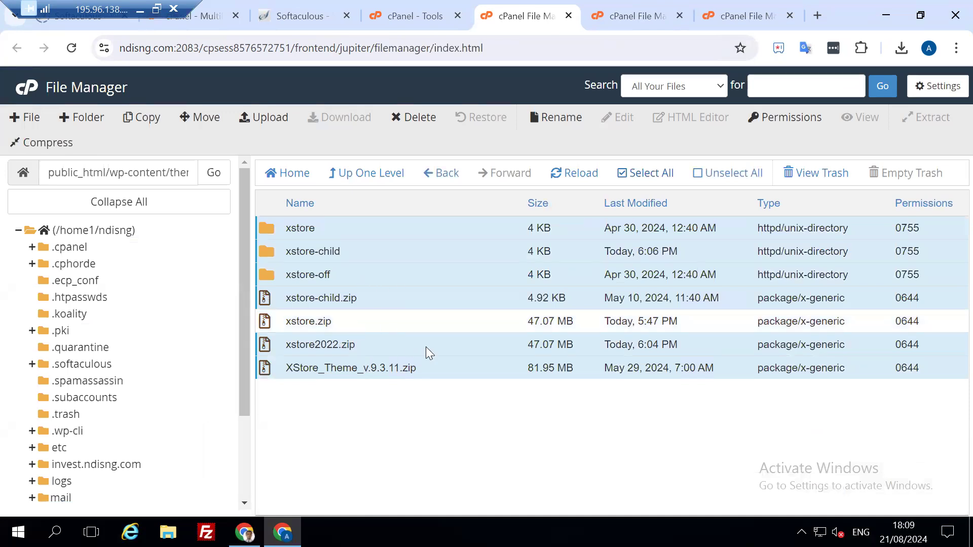
left_click(442, 374, "ctrl")
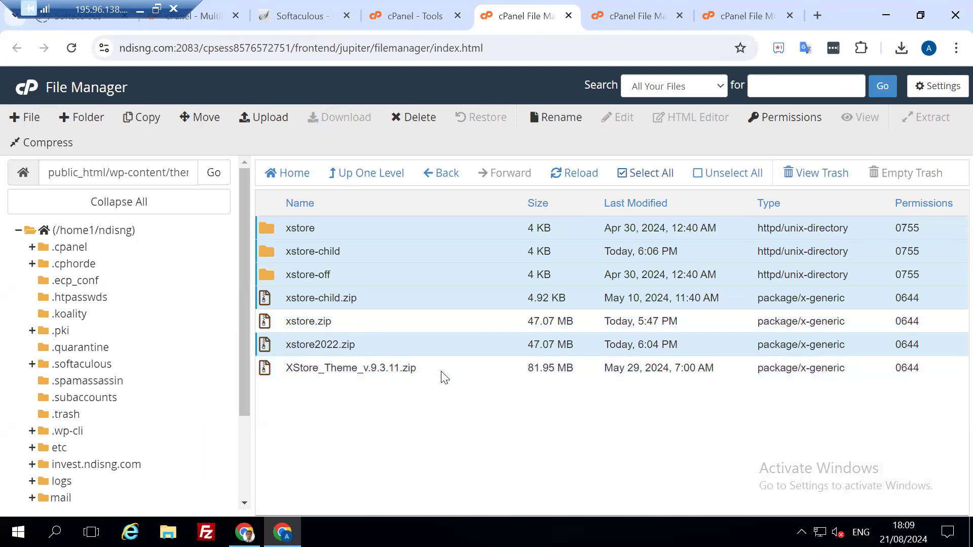
left_click(420, 122)
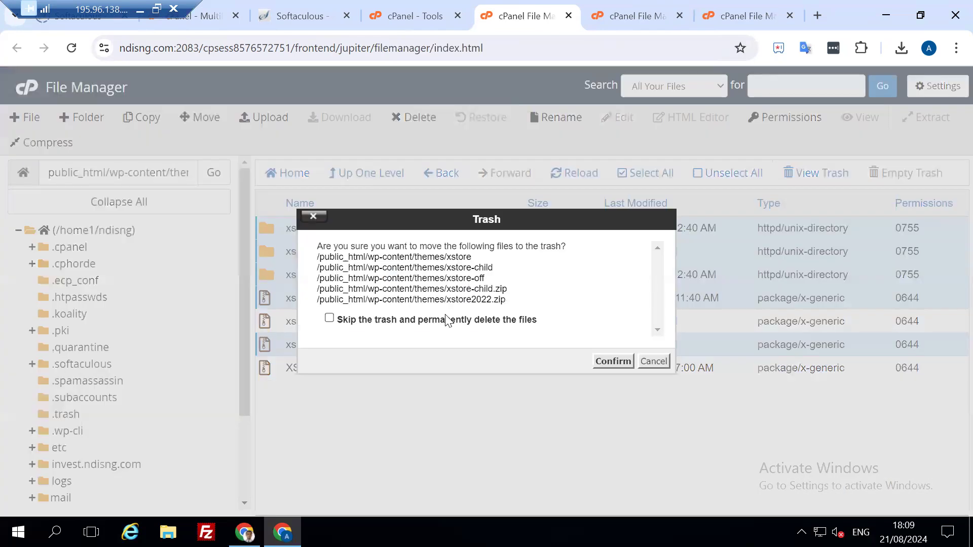
left_click(614, 361)
left_click(562, 175)
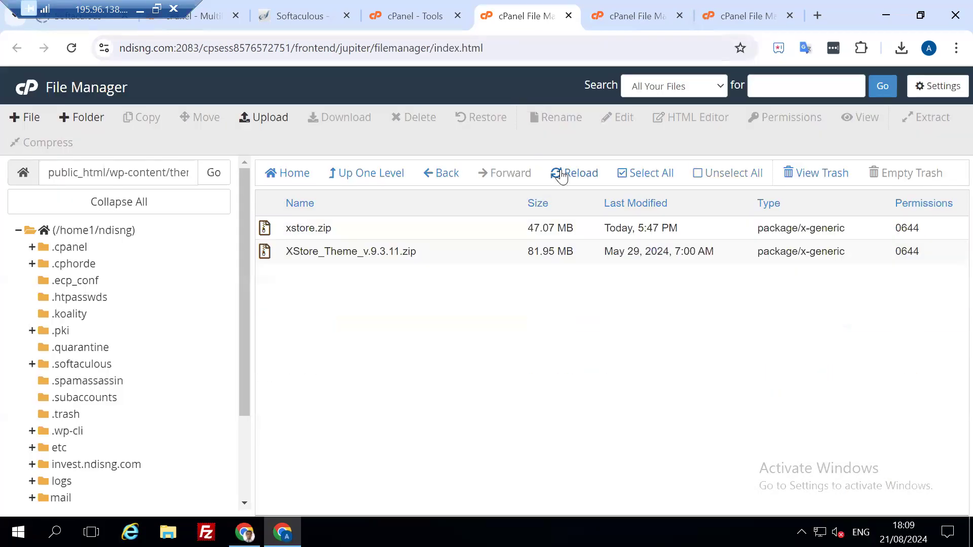
left_click(561, 175)
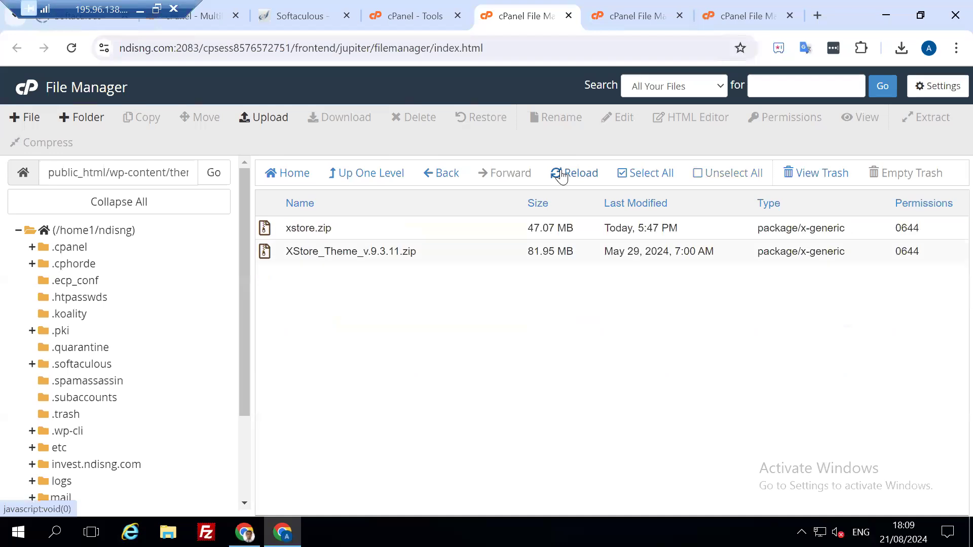
Extract XStore_Theme_v.9.3.11.zip into /public_html/wp-content/themes and reload the folder
left_click(435, 254)
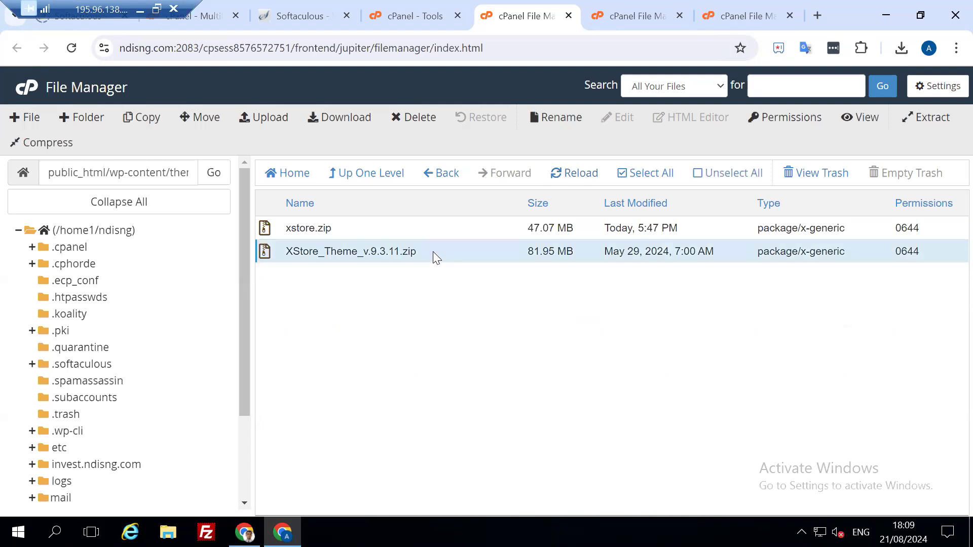
right_click(433, 251)
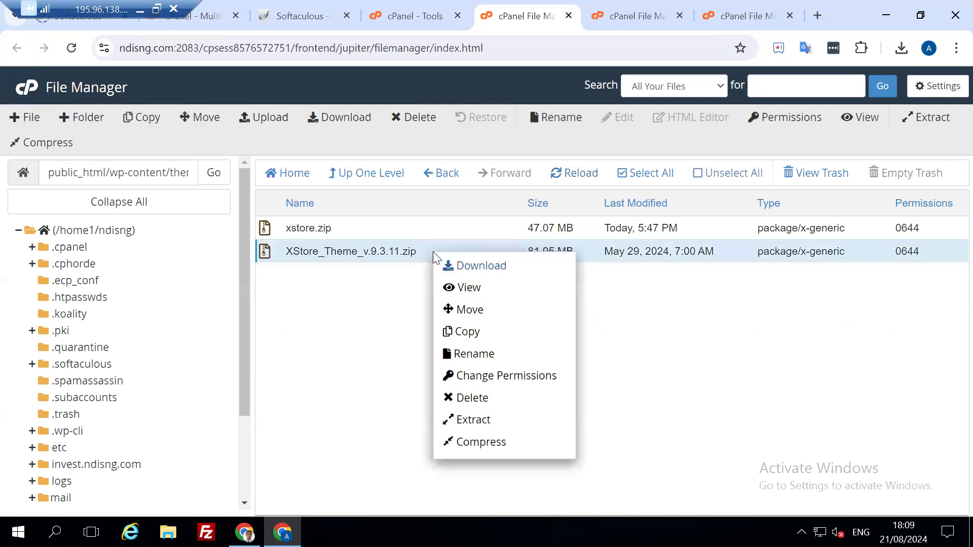
left_click(479, 421)
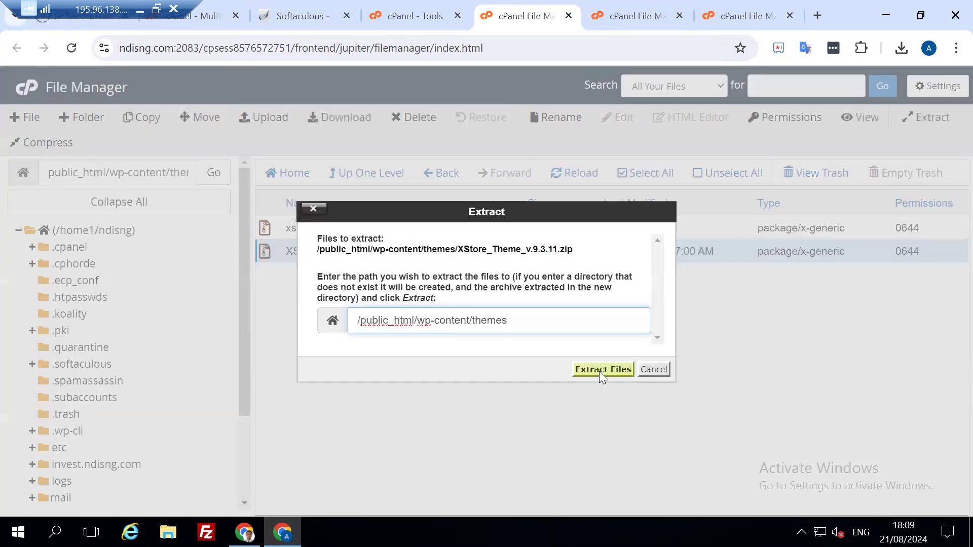
left_click(603, 370)
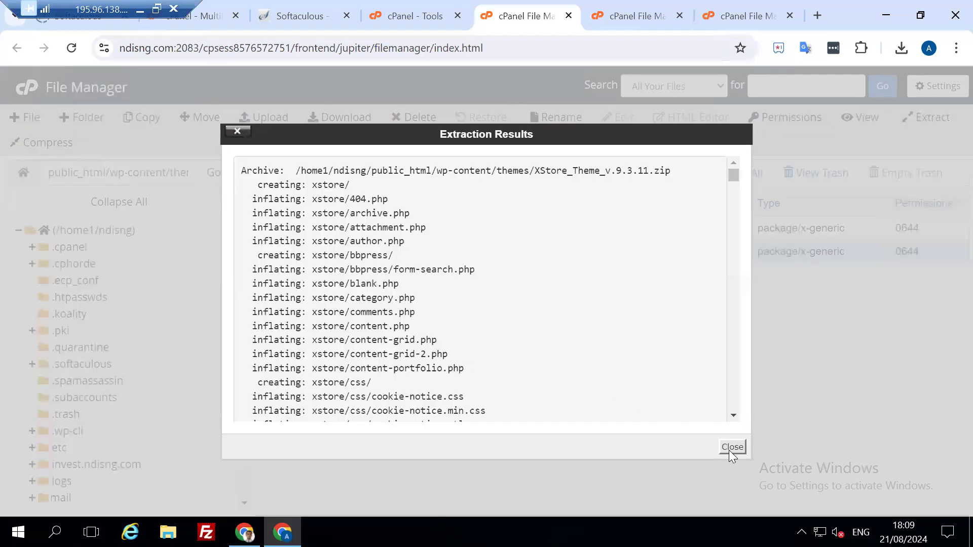
left_click(733, 447)
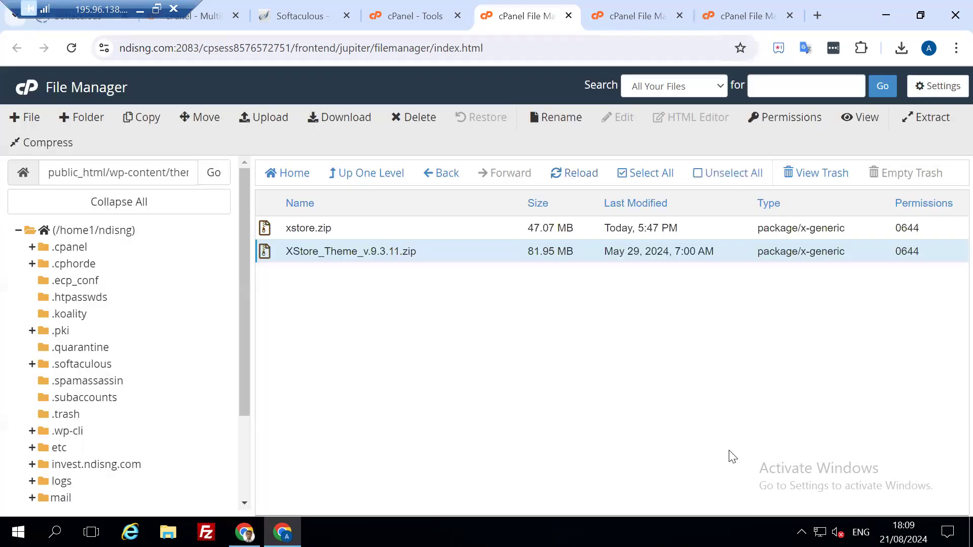
left_click(568, 176)
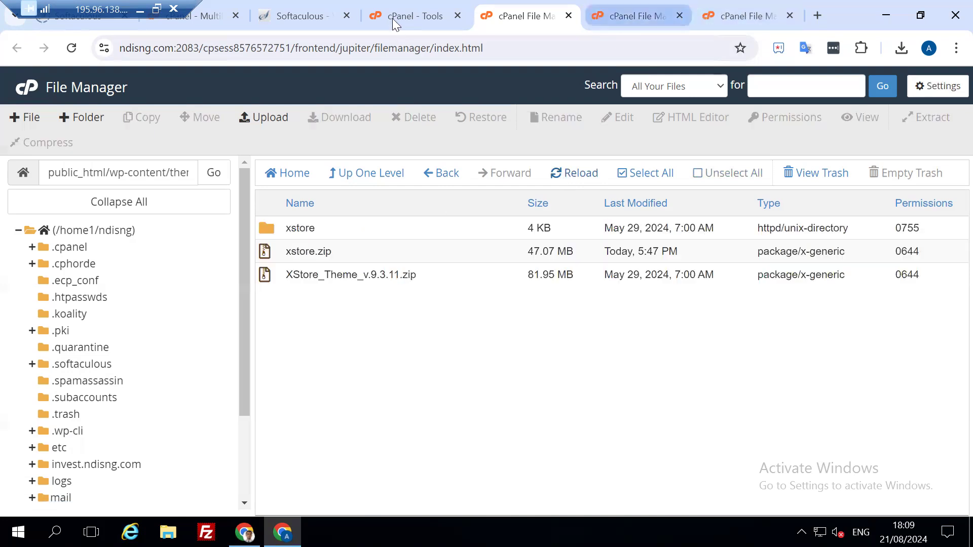
left_click(411, 14)
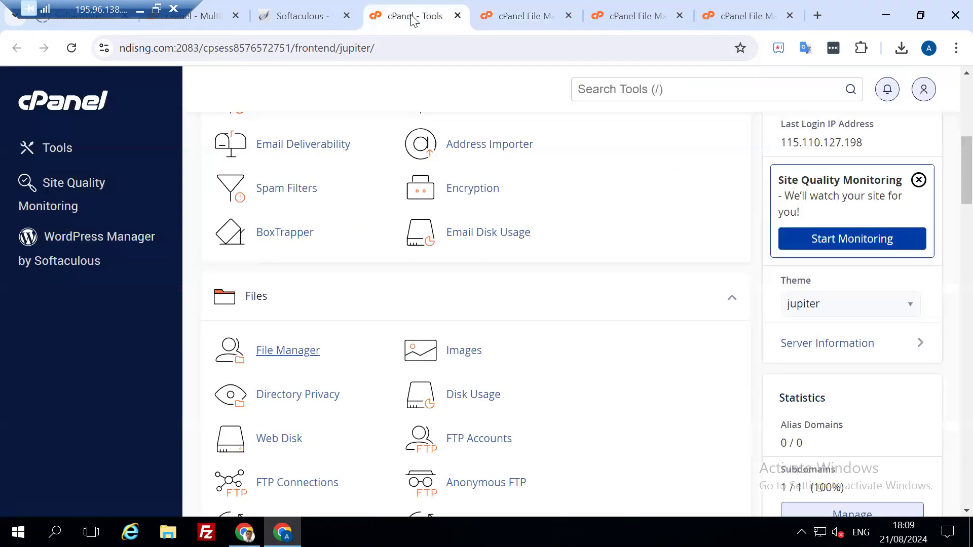
left_click(99, 238)
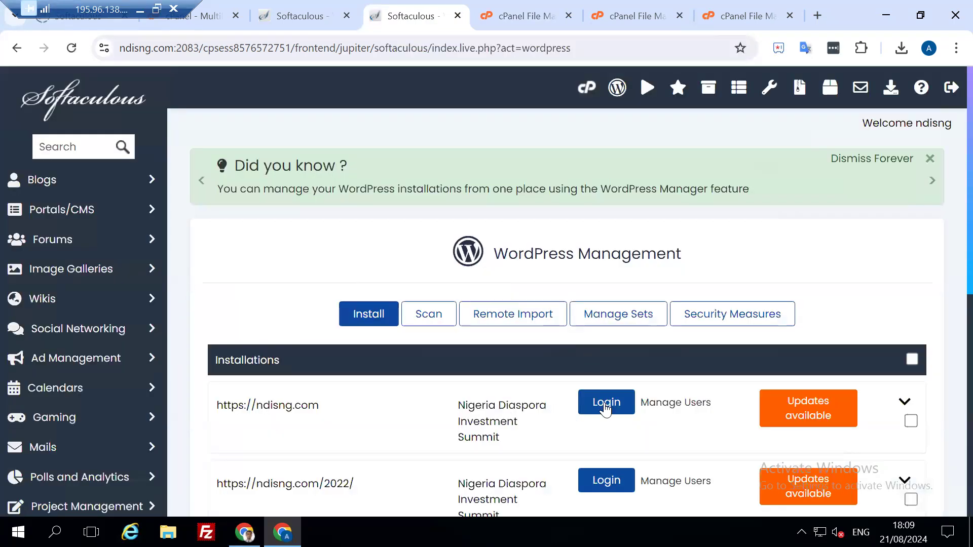
left_click(607, 406)
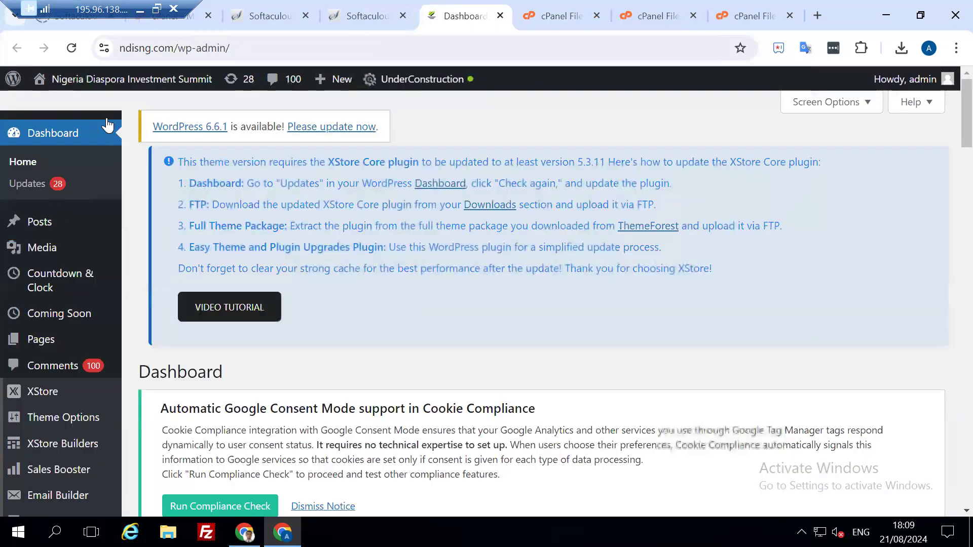
Open the ndisng.com front end in a new tab and turn Under Construction Mode off
mouse_move(92, 85)
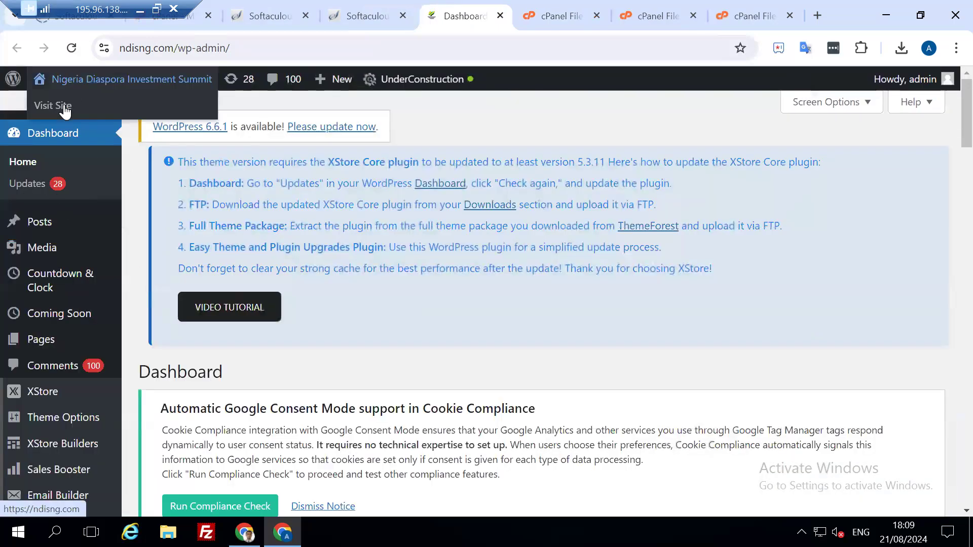
right_click(64, 104)
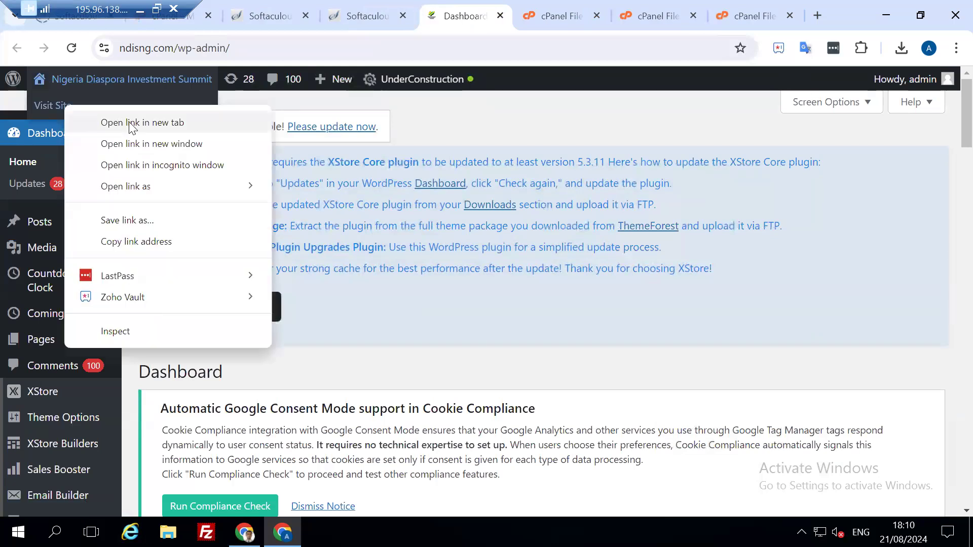
left_click(131, 123)
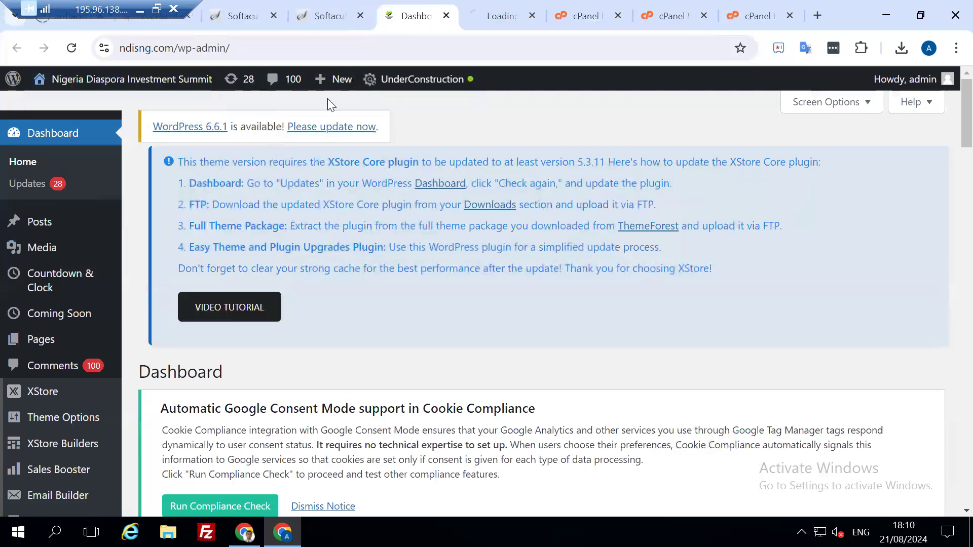
left_click(491, 18)
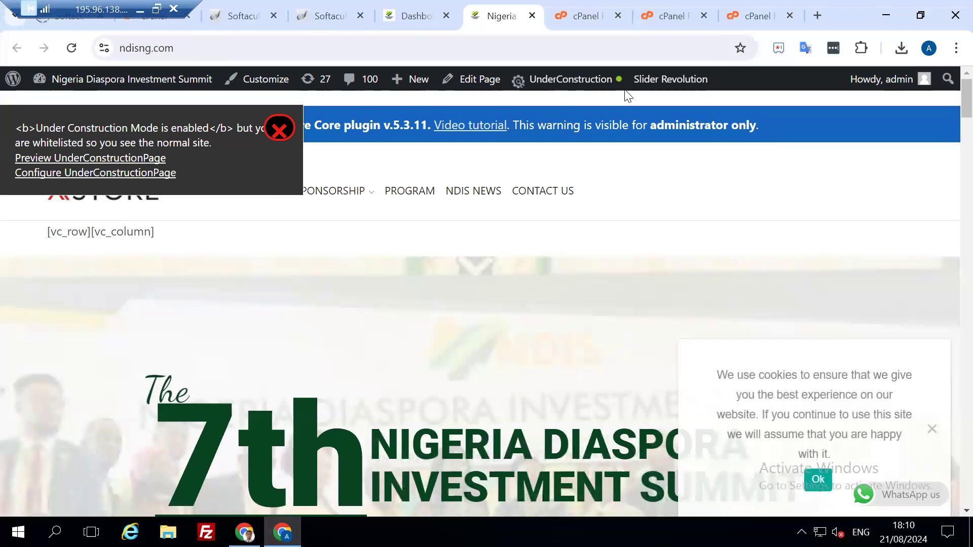
mouse_move(588, 87)
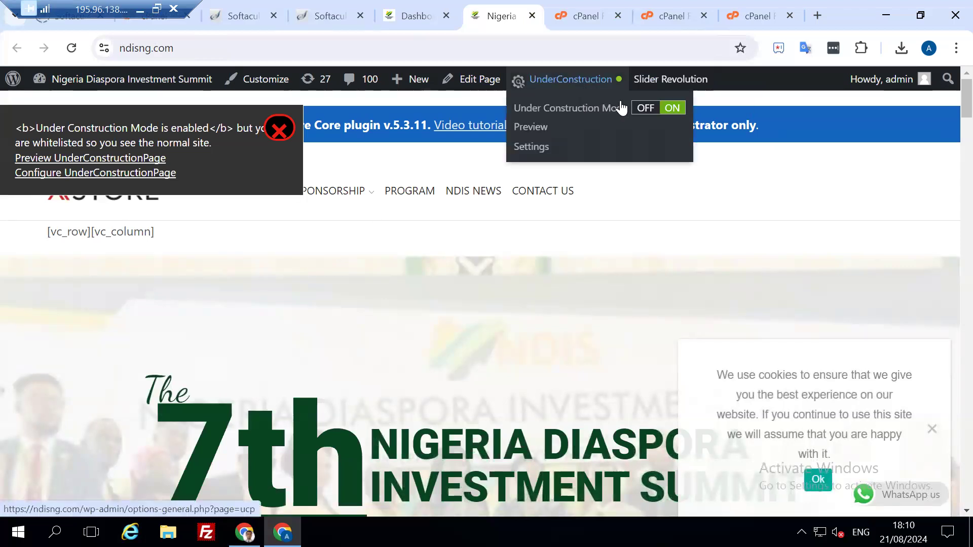
left_click(637, 107)
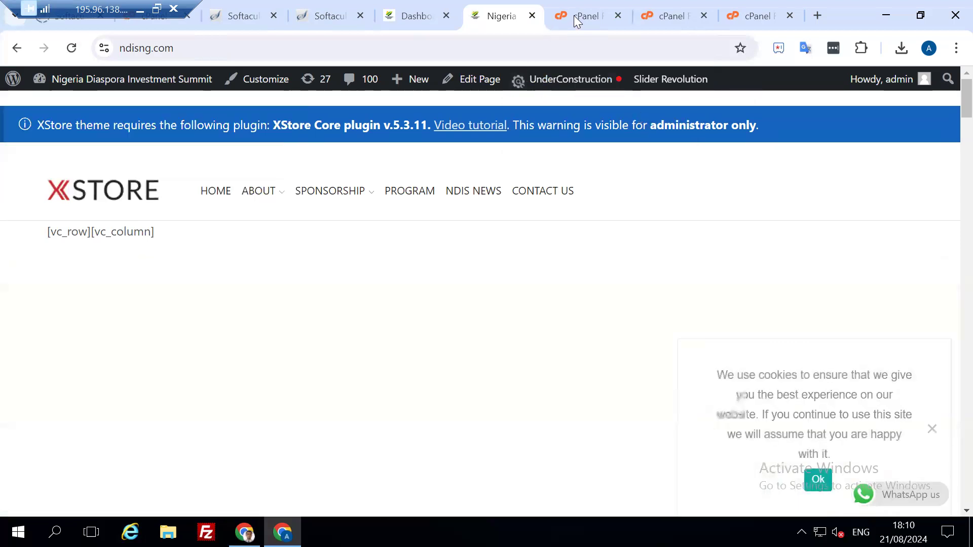
Recheck the themes folder in File Manager and examine how the ndisng.com home page content renders
left_click(575, 16)
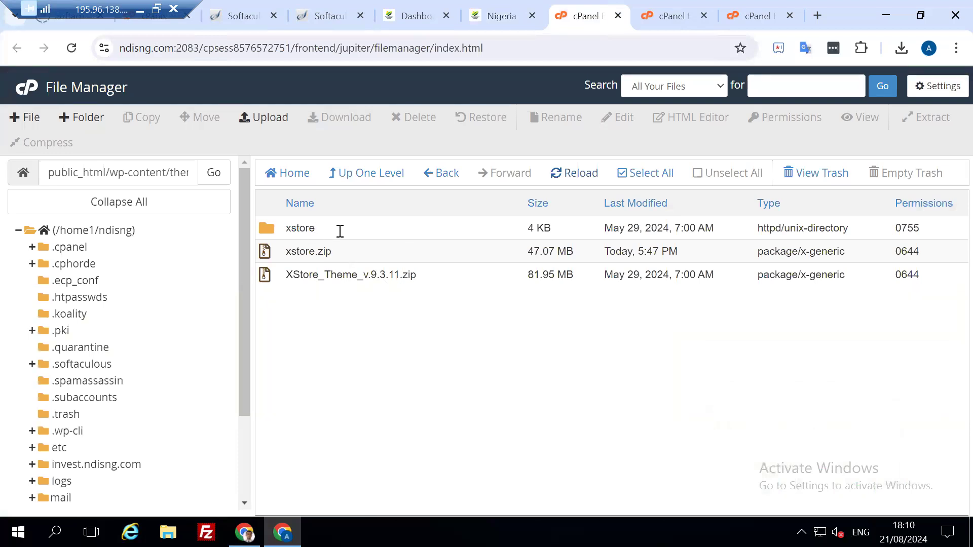
left_click(568, 175)
left_click(502, 17)
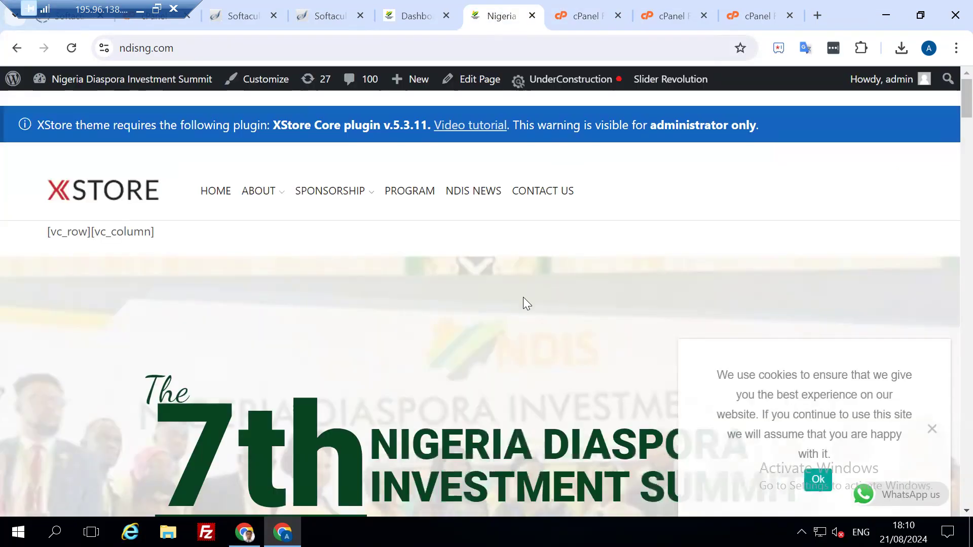
scroll(532, 336, "down", 1)
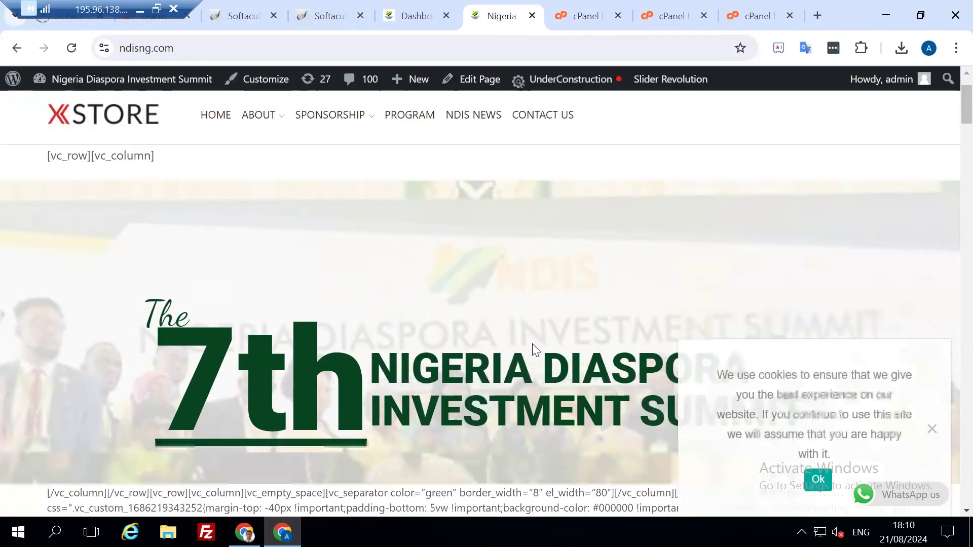
scroll(497, 390, "down", 1)
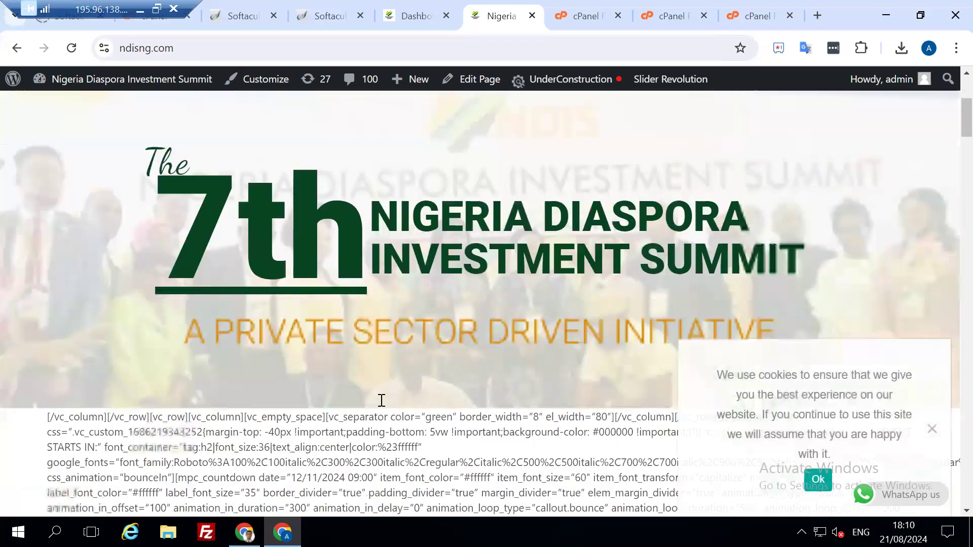
scroll(385, 390, "down", 5)
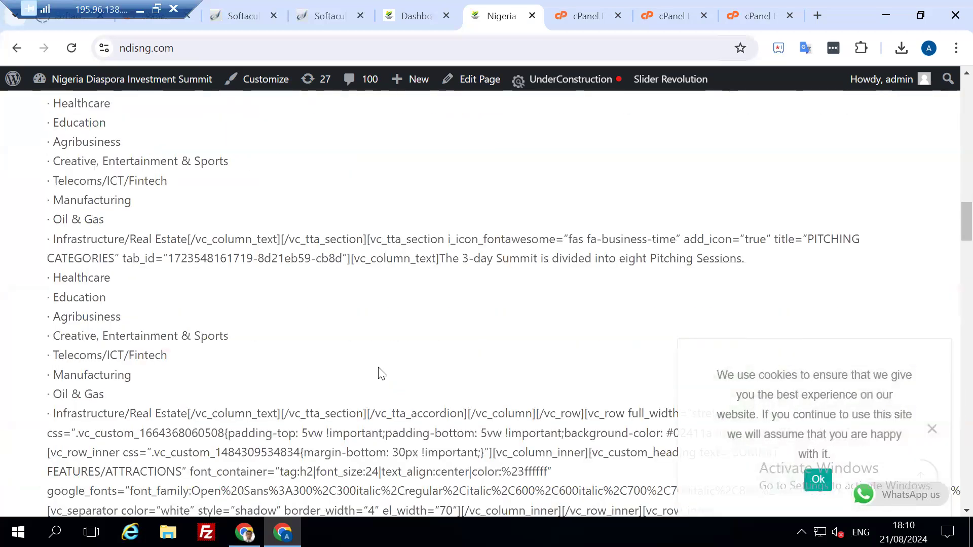
Return from the home page to the ndisng.com WordPress dashboard and open the Add New Plugin page
scroll(381, 374, "down", 4)
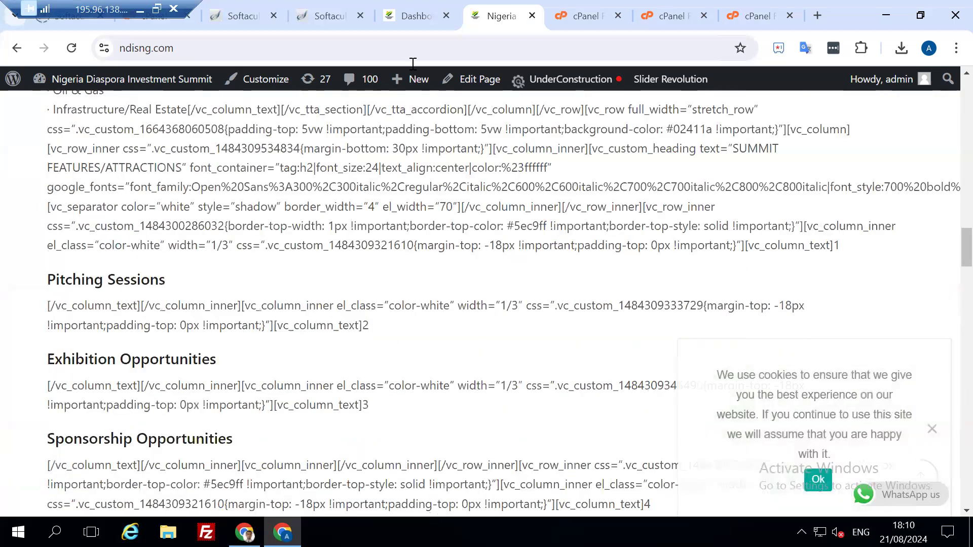
left_click(412, 17)
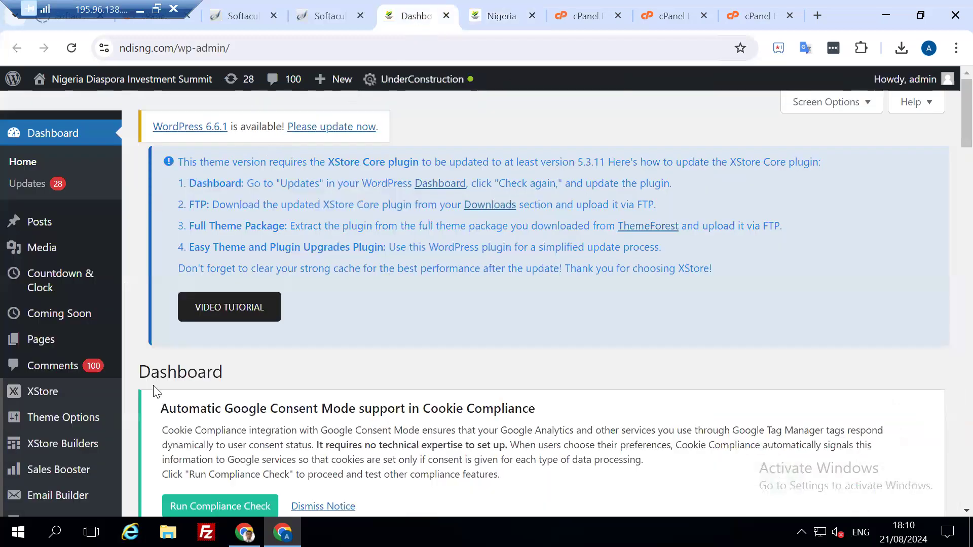
scroll(76, 394, "down", 2)
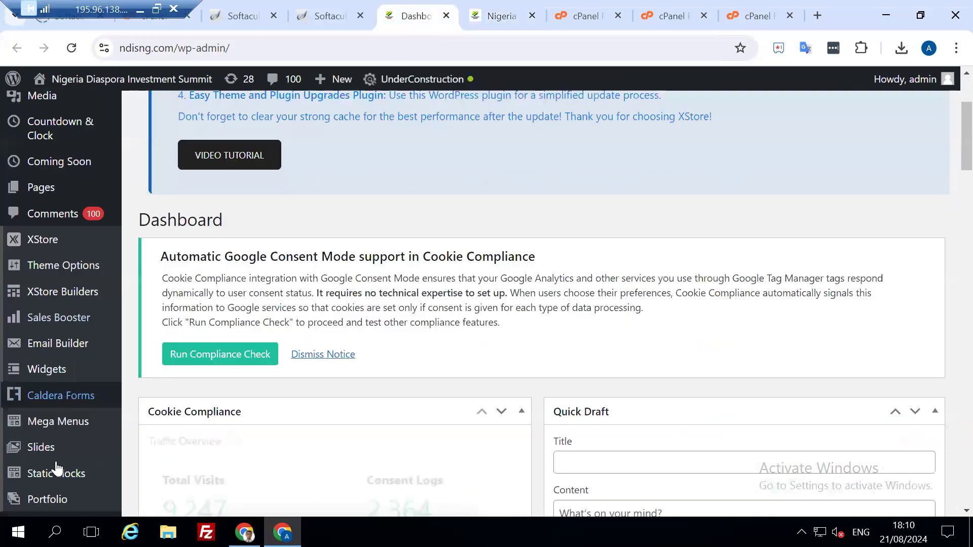
scroll(53, 456, "down", 4)
scroll(54, 413, "down", 1)
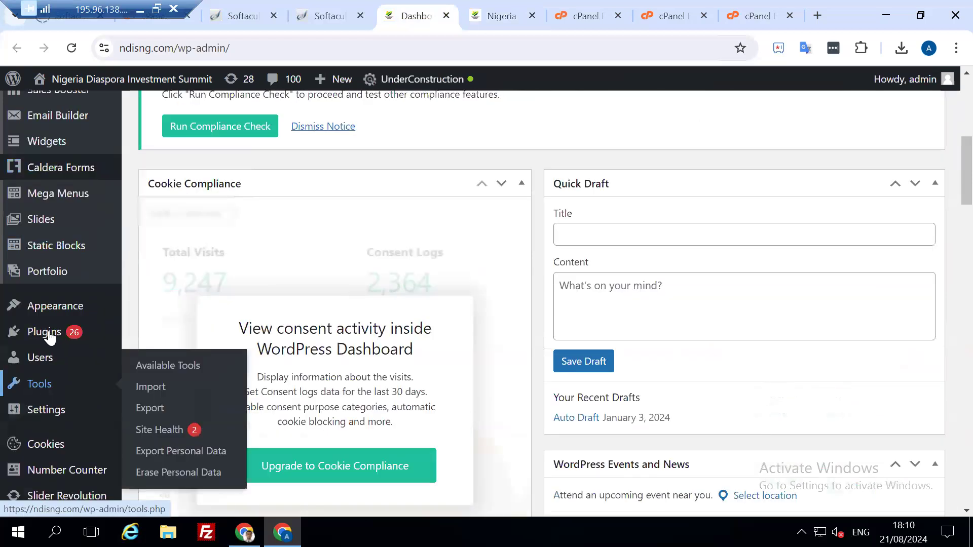
scroll(49, 337, "down", 3)
mouse_move(48, 280)
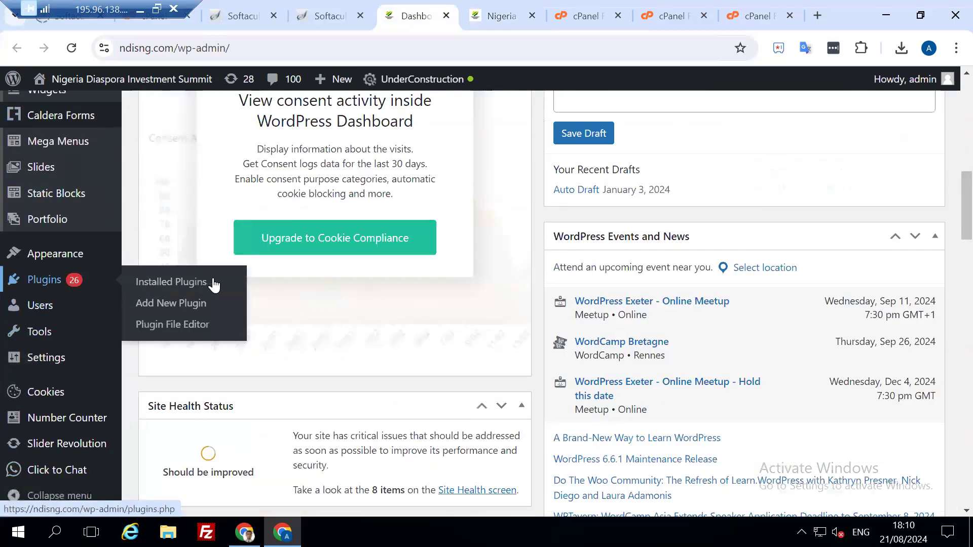
left_click(171, 305)
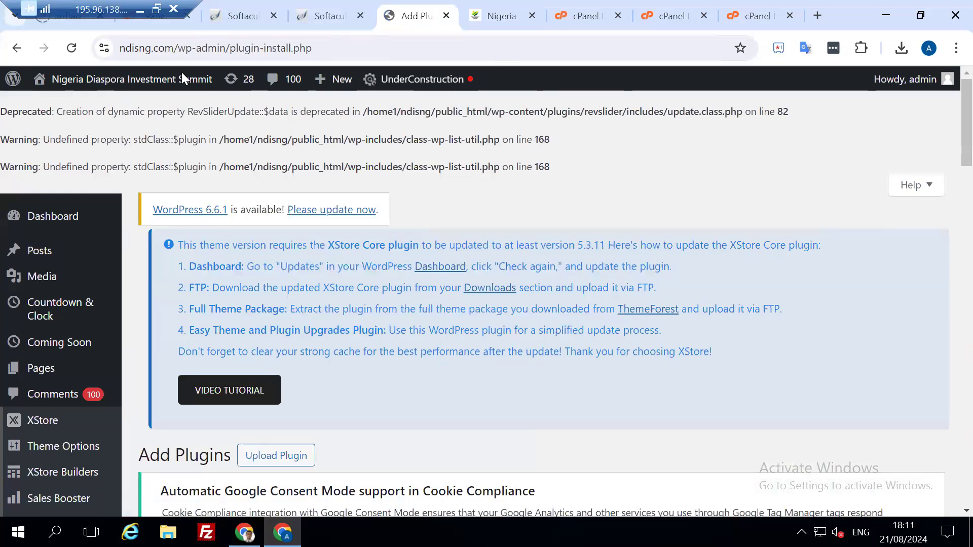
Check the other cPanel host's File Manager, going up from the nd folder to public_html
left_click(586, 15)
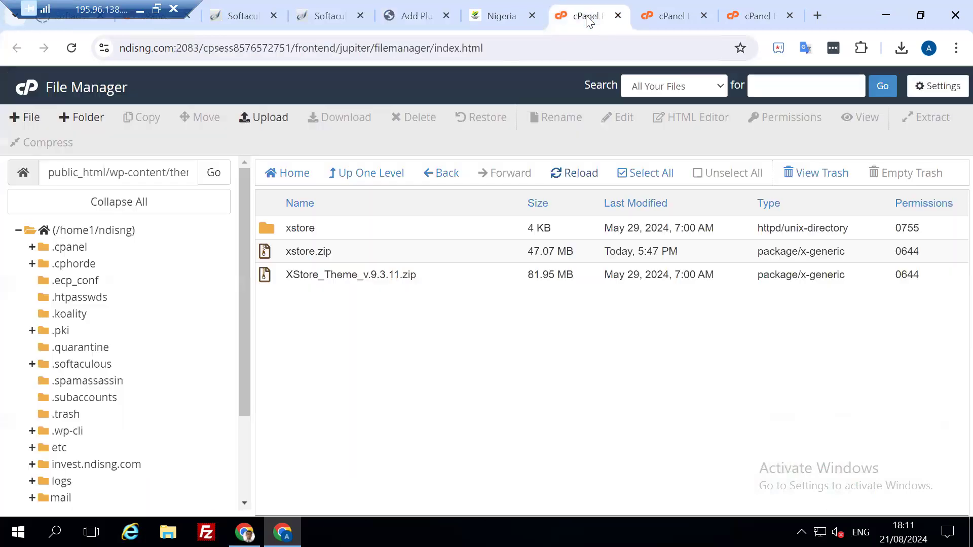
left_click(672, 17)
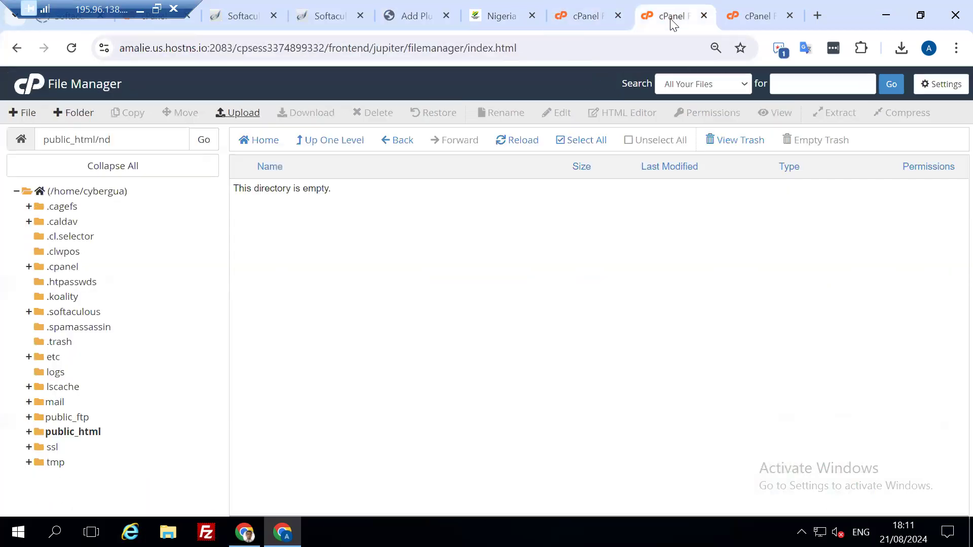
left_click(325, 142)
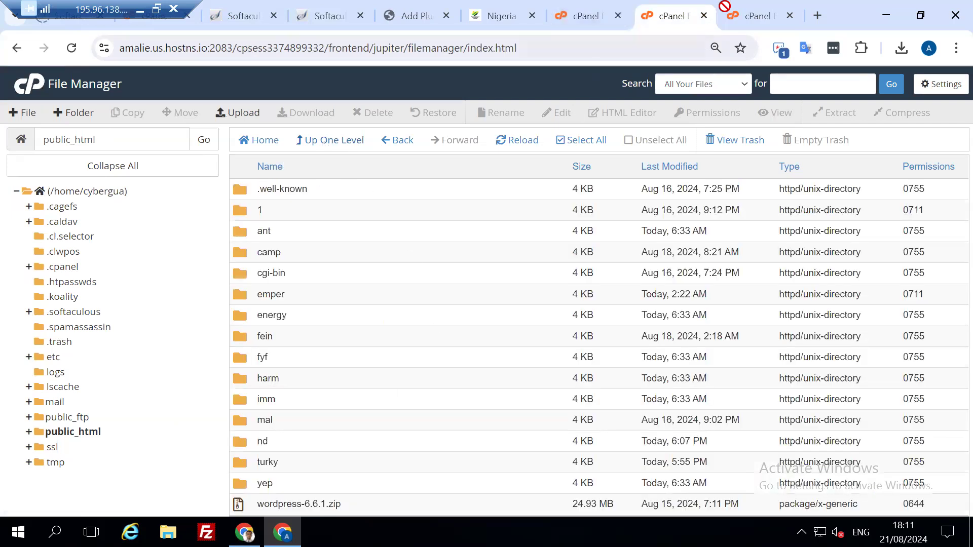
In the ndisng.com File Manager, open public_html/wp-content/plugins and move the revslider folder to the trash
left_click(582, 14)
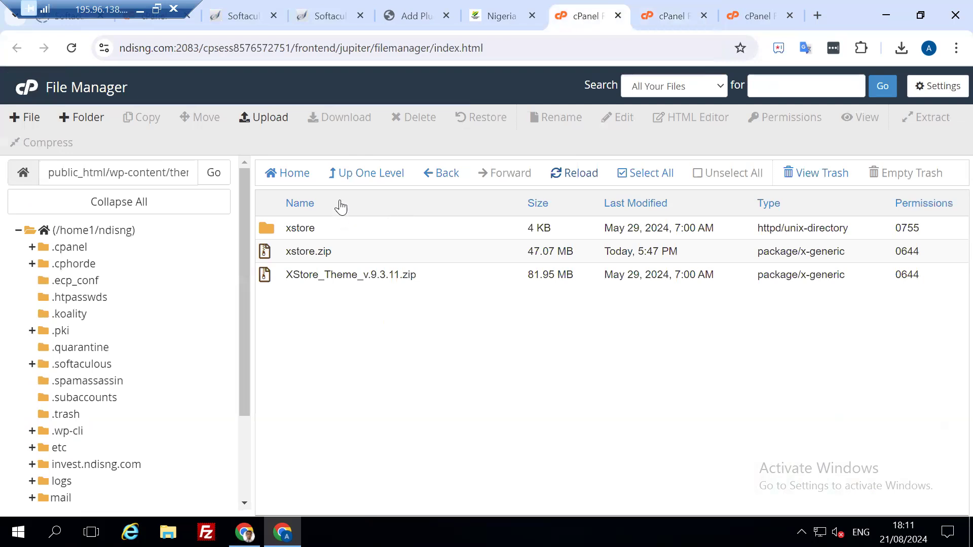
left_click(360, 177)
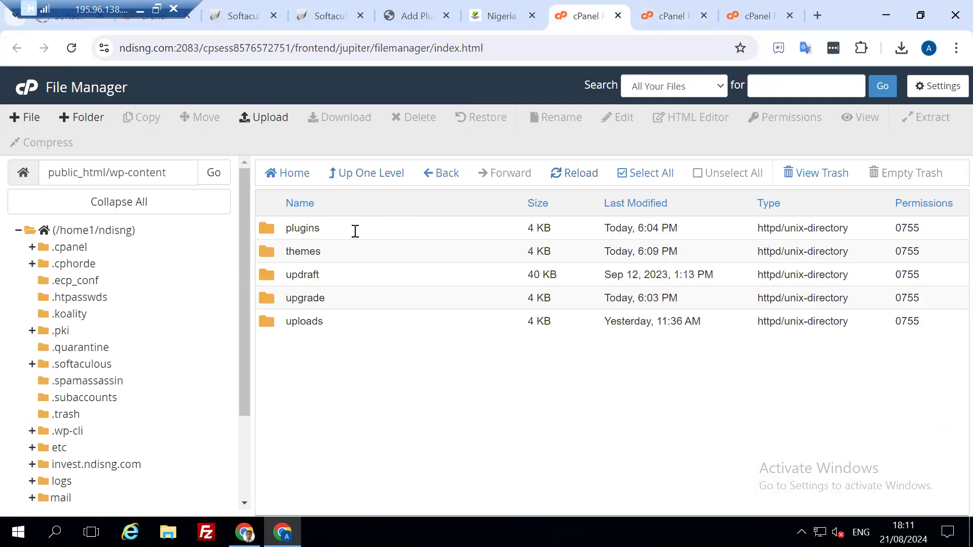
double_click(356, 231)
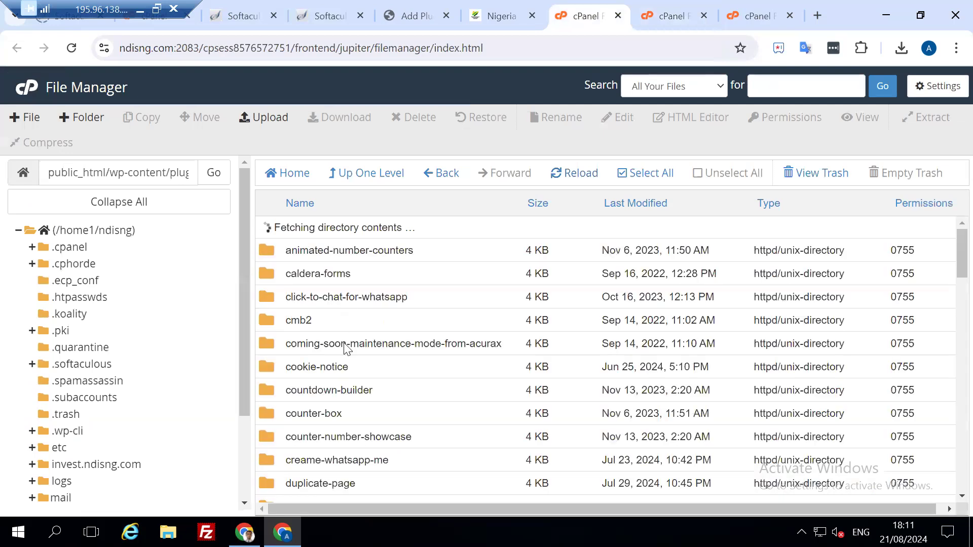
scroll(347, 349, "down", 20)
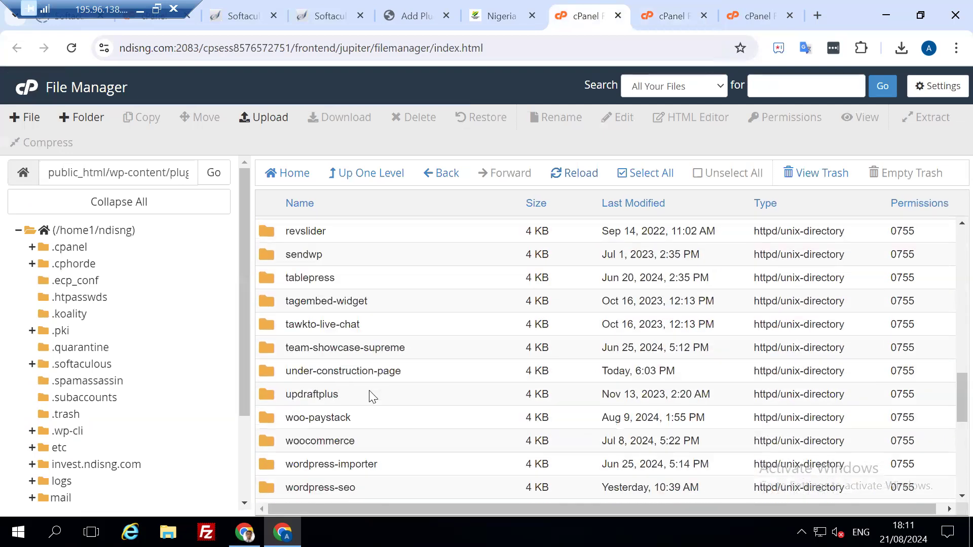
left_click(350, 236)
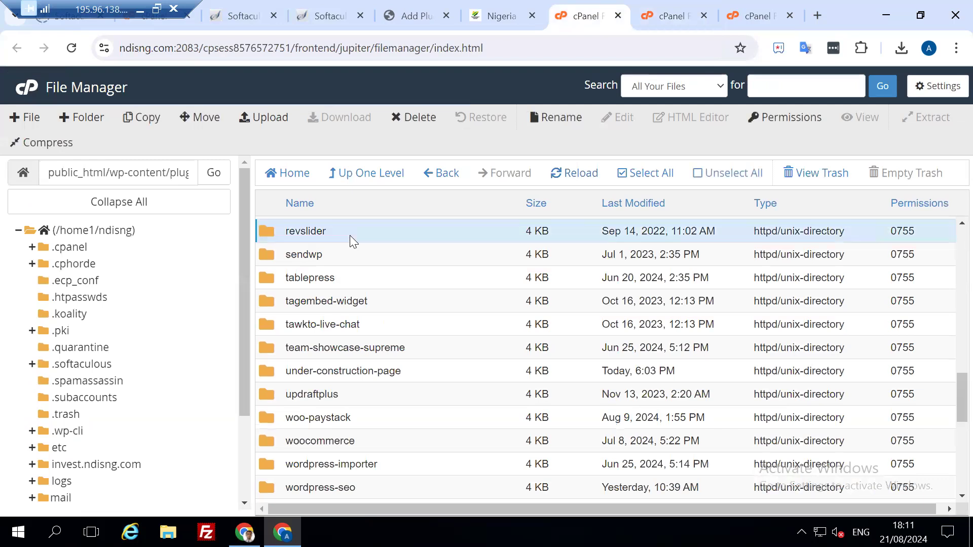
left_click(420, 119)
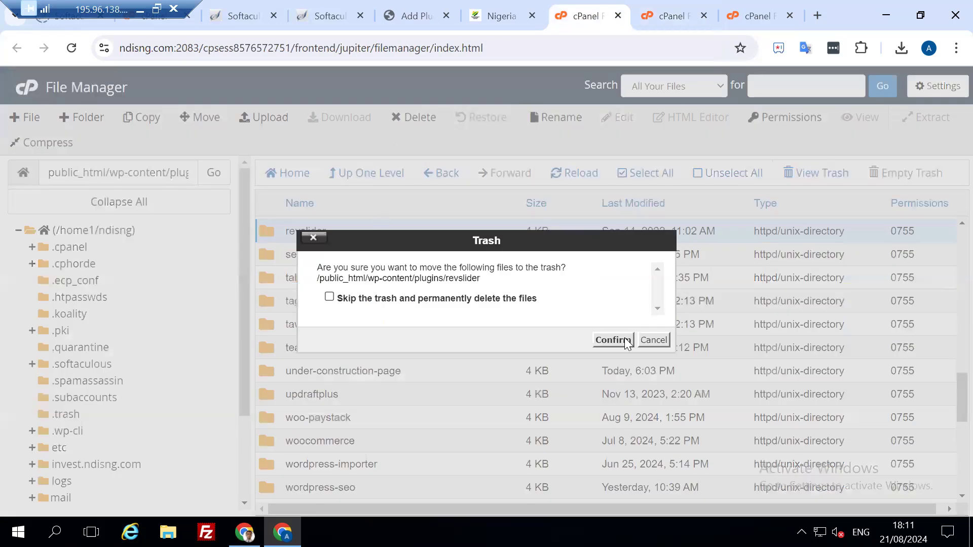
left_click(607, 337)
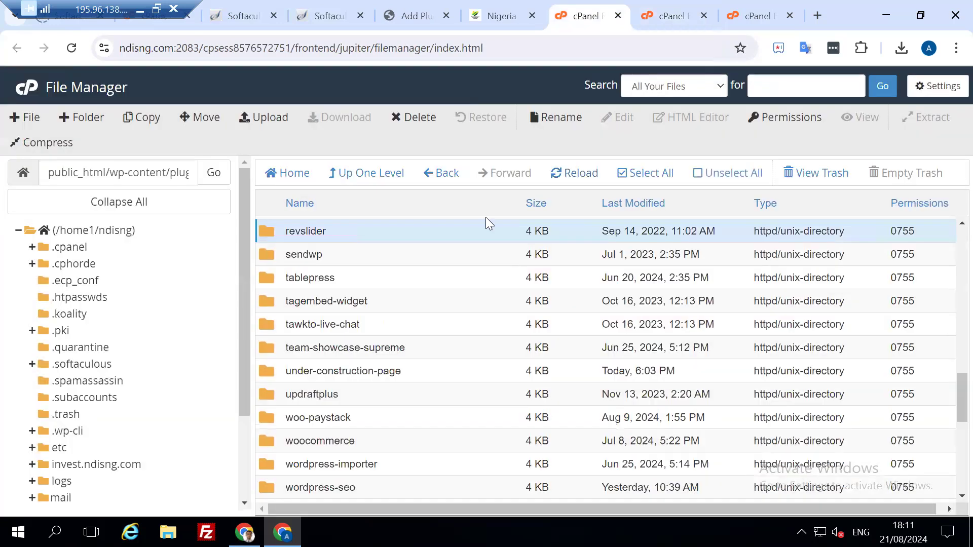
Reload the plugins folder and look through the remaining plugin folders
left_click(566, 174)
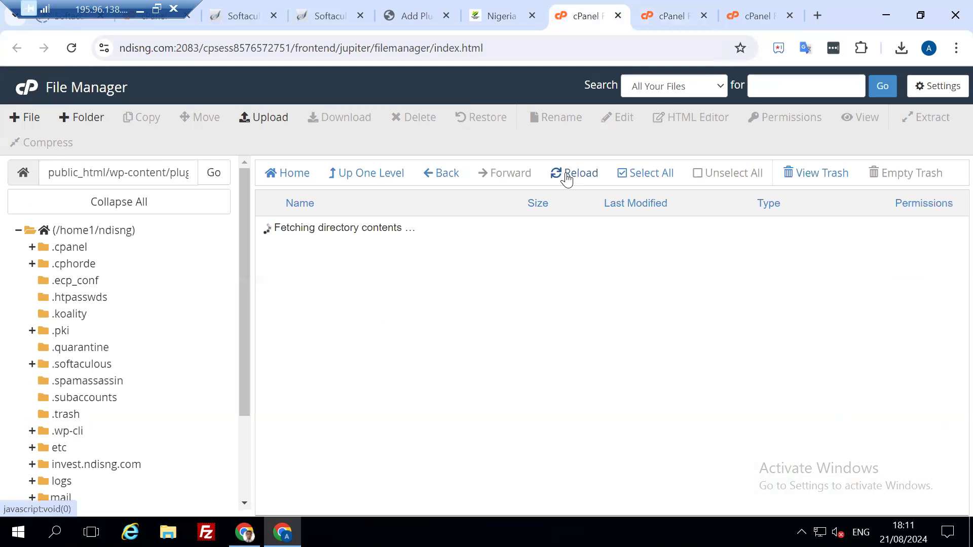
scroll(395, 279, "down", 2)
scroll(375, 294, "down", 5)
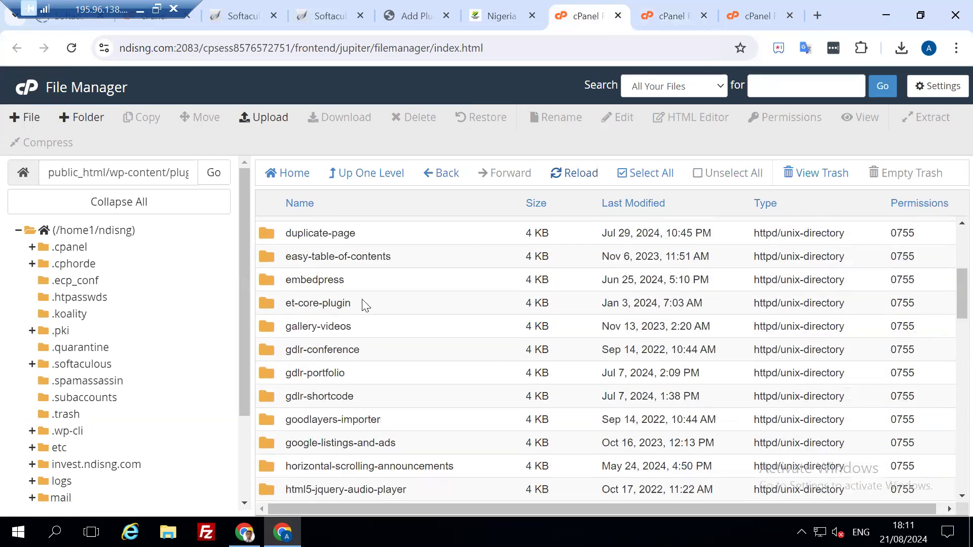
scroll(343, 411, "down", 15)
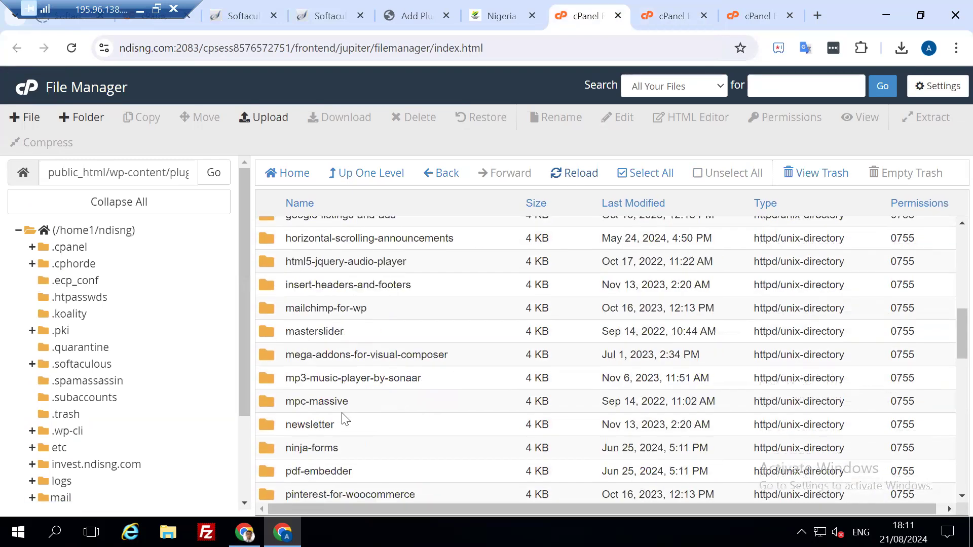
scroll(354, 441, "down", 6)
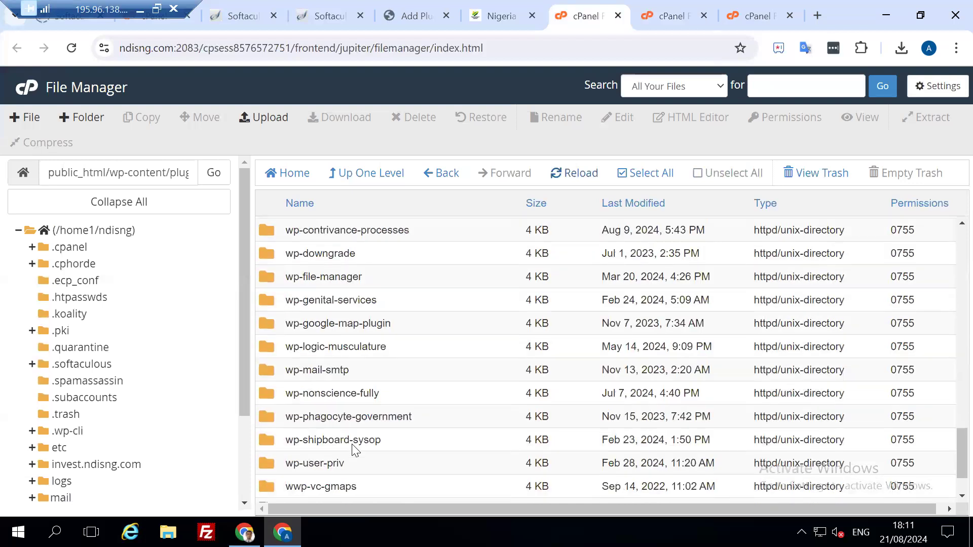
Reload the ndisng.com home page and the WordPress Add Plugins page to check them without revslider
left_click(501, 11)
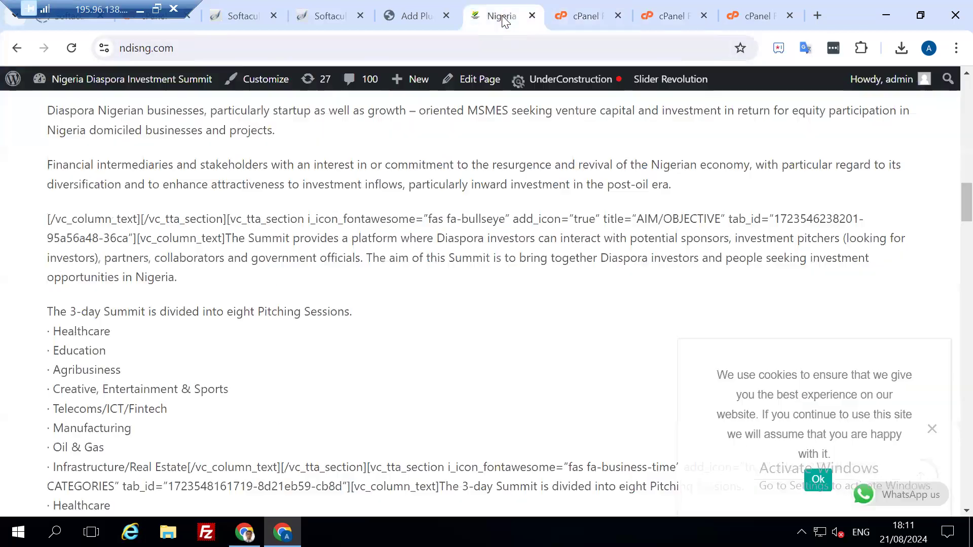
left_click(72, 49)
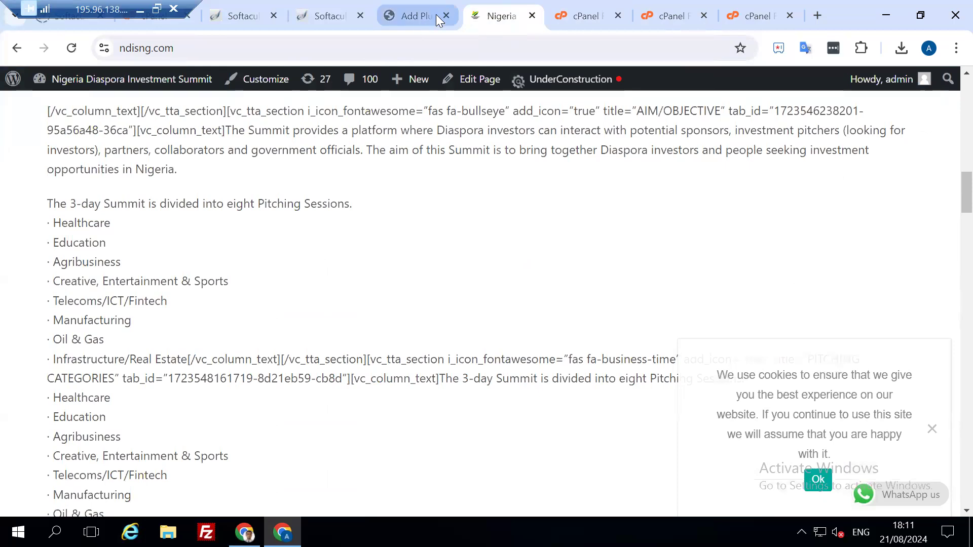
left_click(436, 15)
left_click(73, 51)
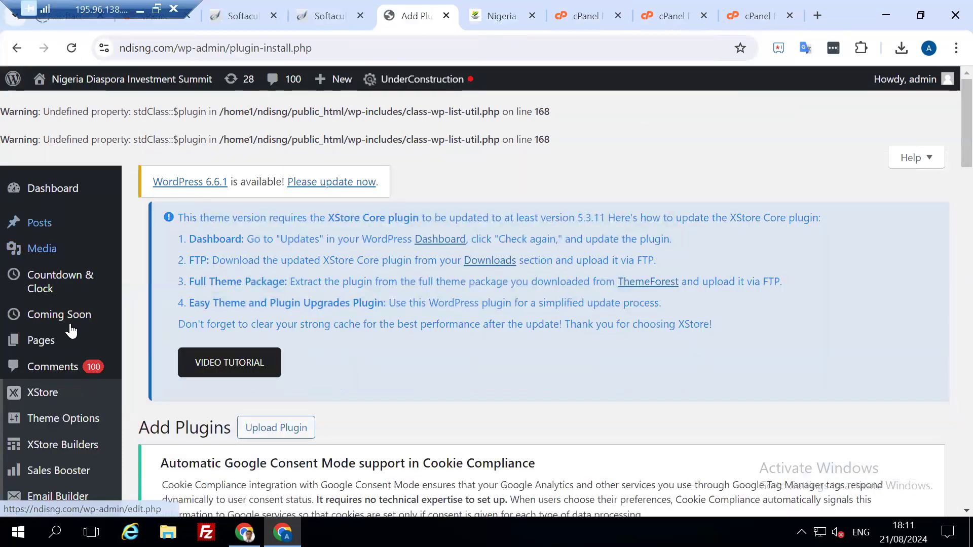
scroll(60, 370, "down", 1)
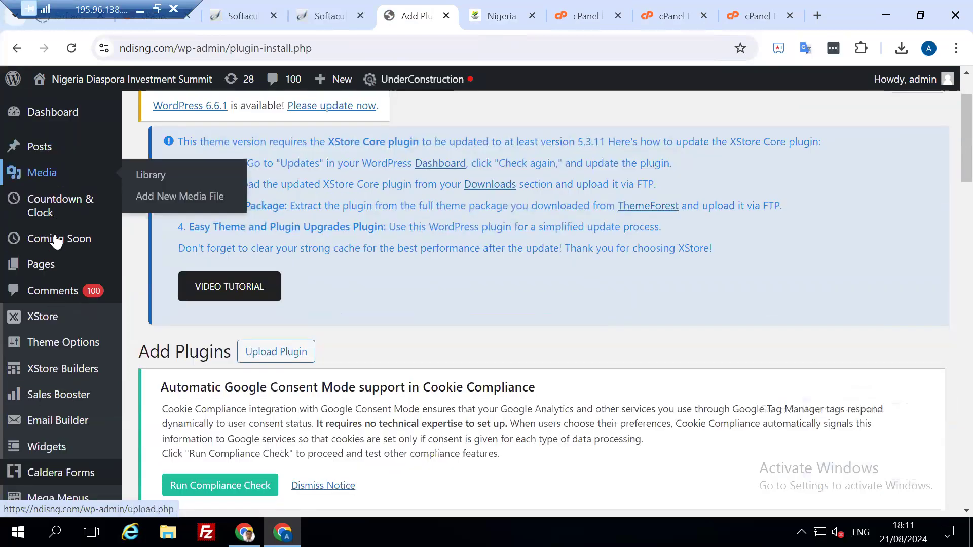
Open the plugin upload form on the Add Plugins page and start choosing a zip file
scroll(55, 400, "down", 5)
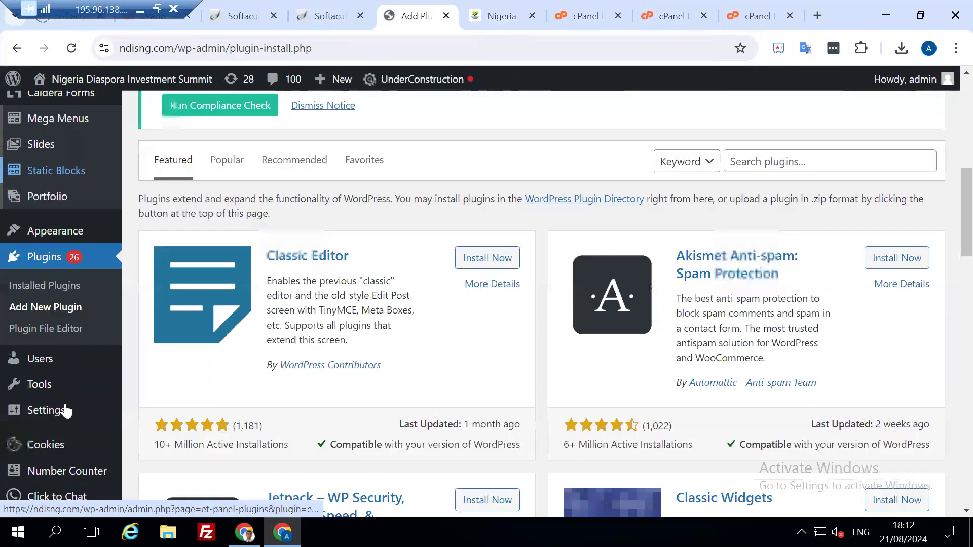
left_click(57, 307)
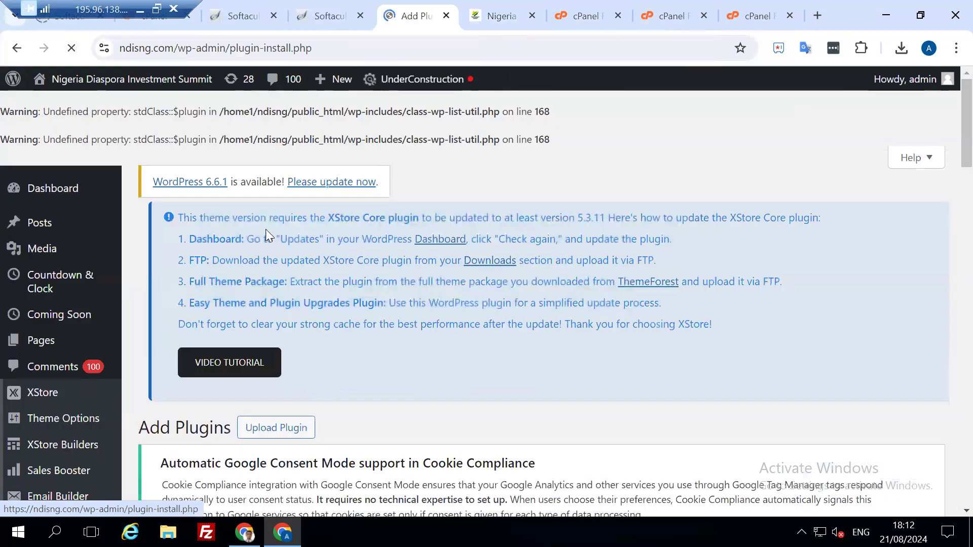
left_click(259, 428)
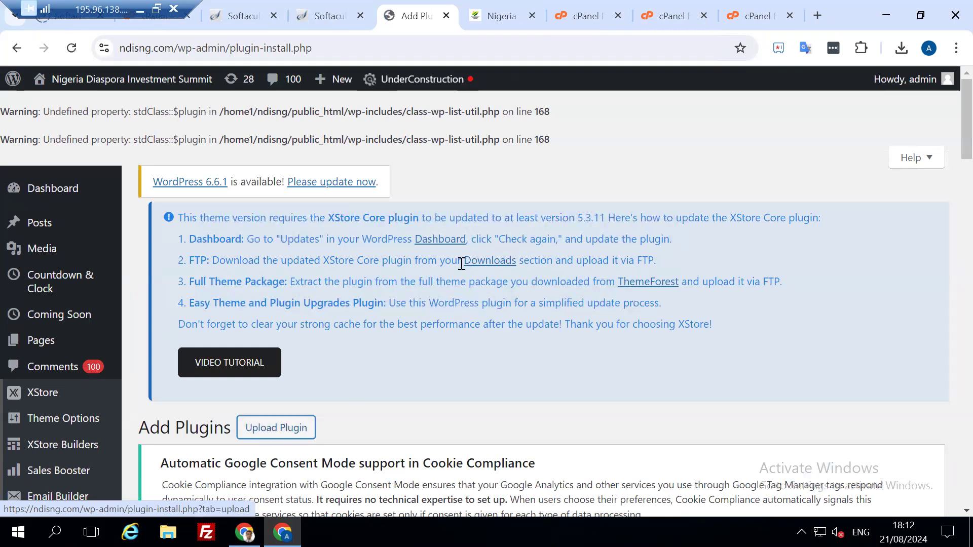
scroll(372, 314, "down", 3)
scroll(483, 358, "down", 2)
left_click(437, 340)
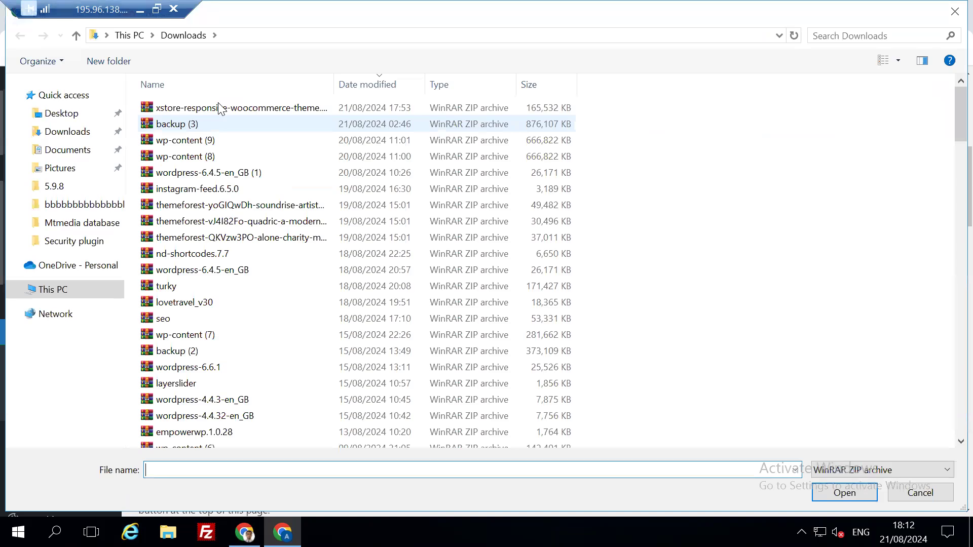
Select revslider from the Plugins folder inside Porto_7.0.7 in the themeforest Porto folder on the Desktop and install it
left_click(57, 116)
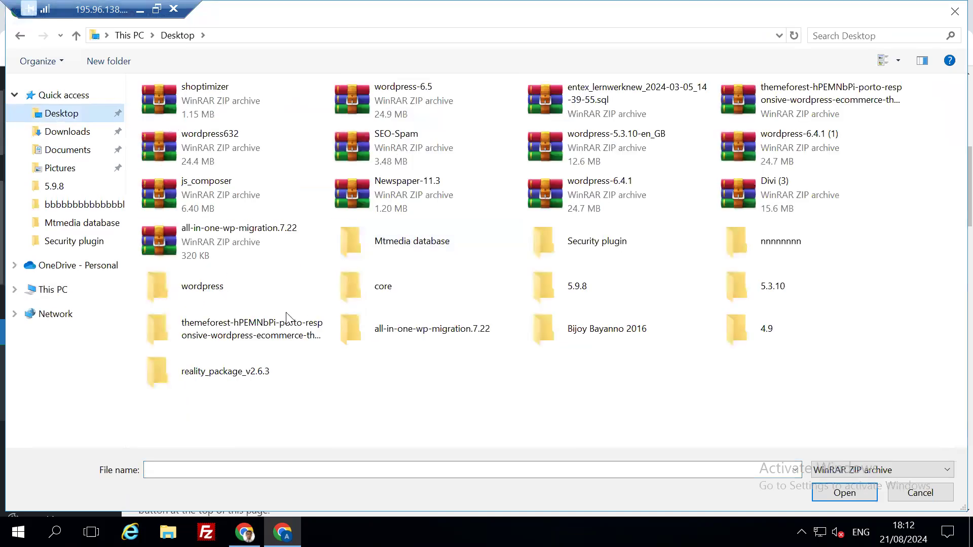
double_click(239, 324)
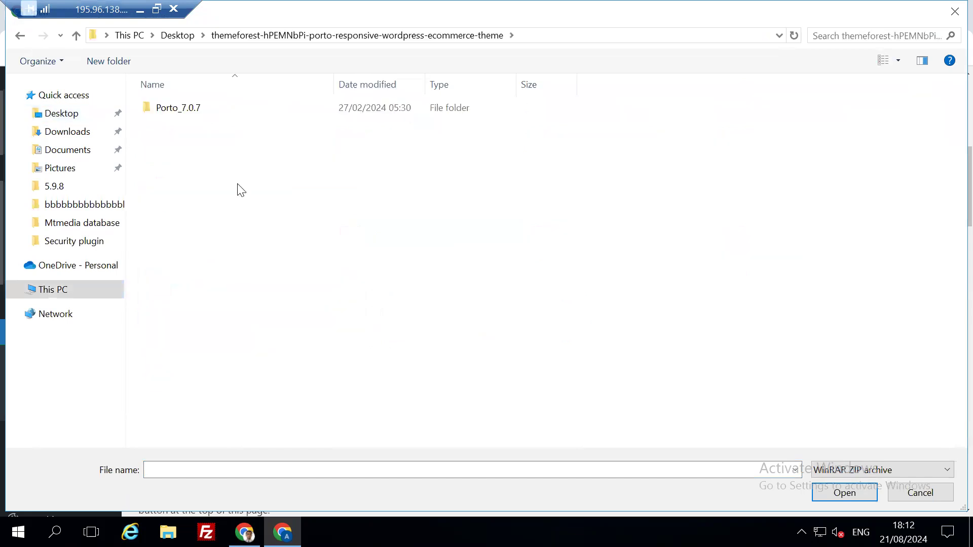
double_click(189, 113)
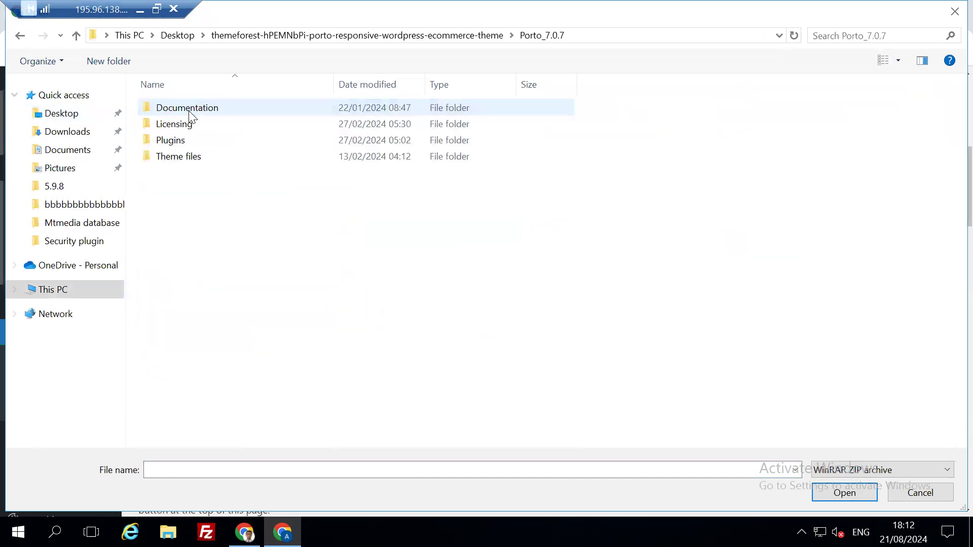
double_click(191, 147)
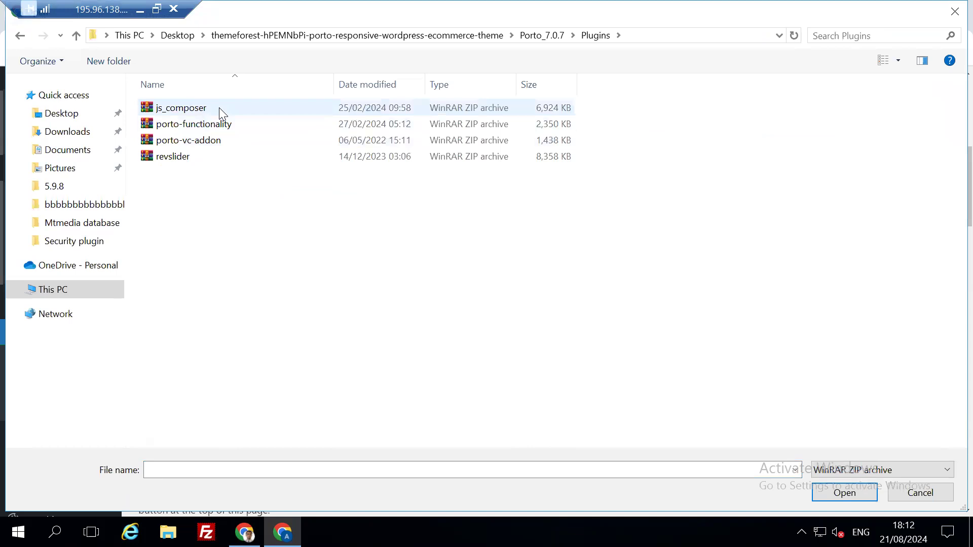
double_click(203, 157)
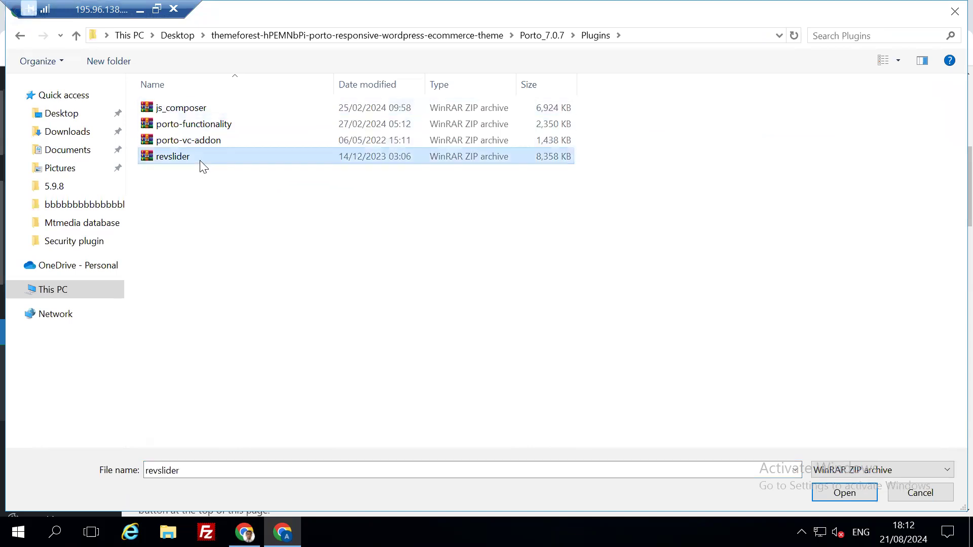
left_click(634, 342)
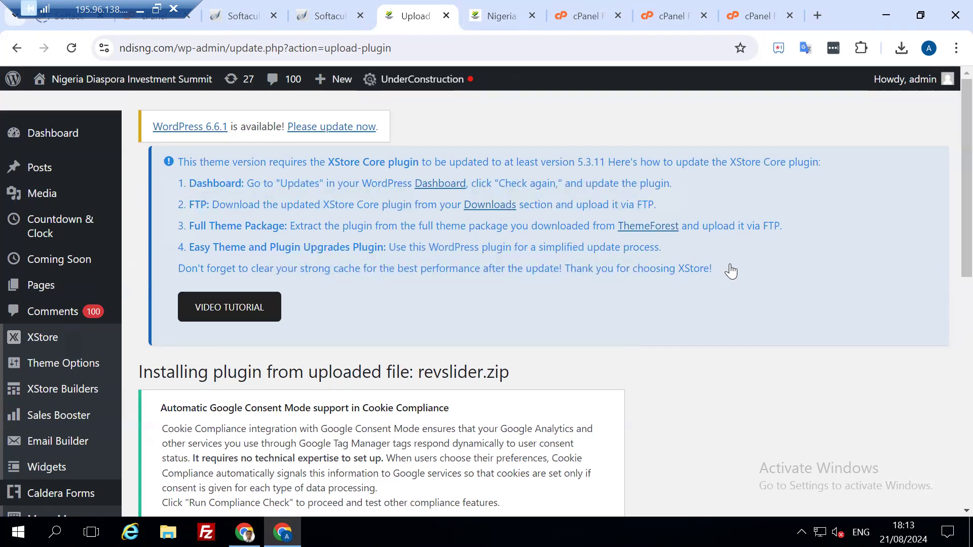
Return to the plugin installer, then upload js_composer.zip from the Porto_7.0.7 Plugins folder and install it
scroll(392, 297, "down", 6)
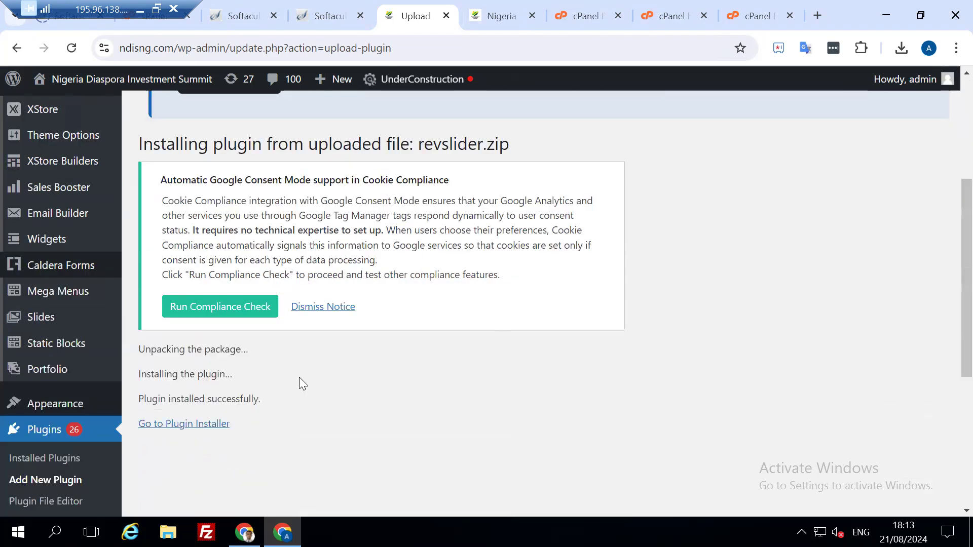
left_click(187, 273)
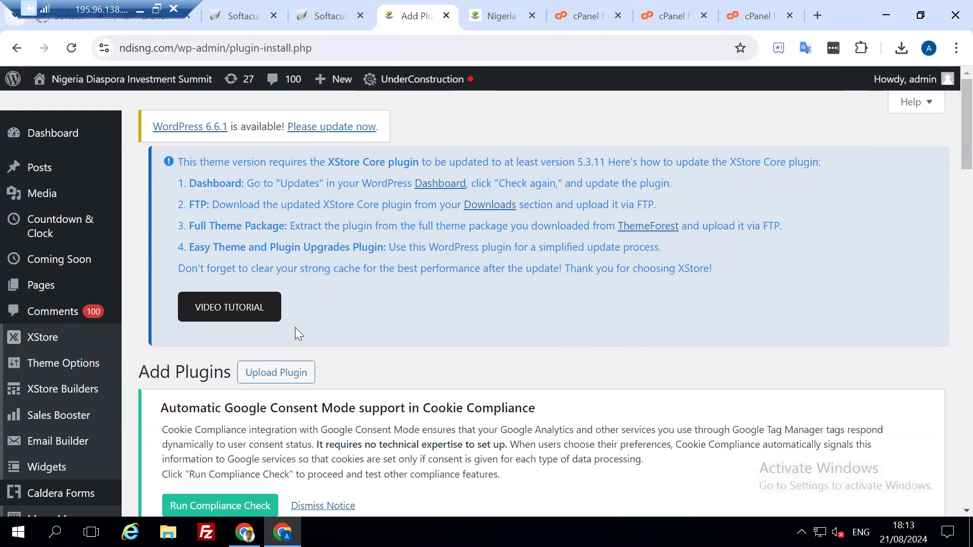
left_click(283, 380)
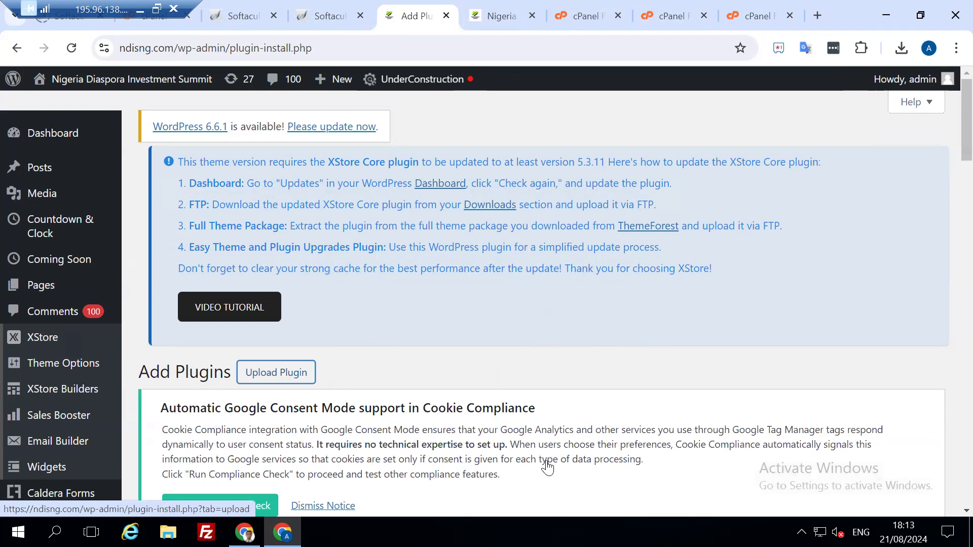
scroll(474, 393, "down", 5)
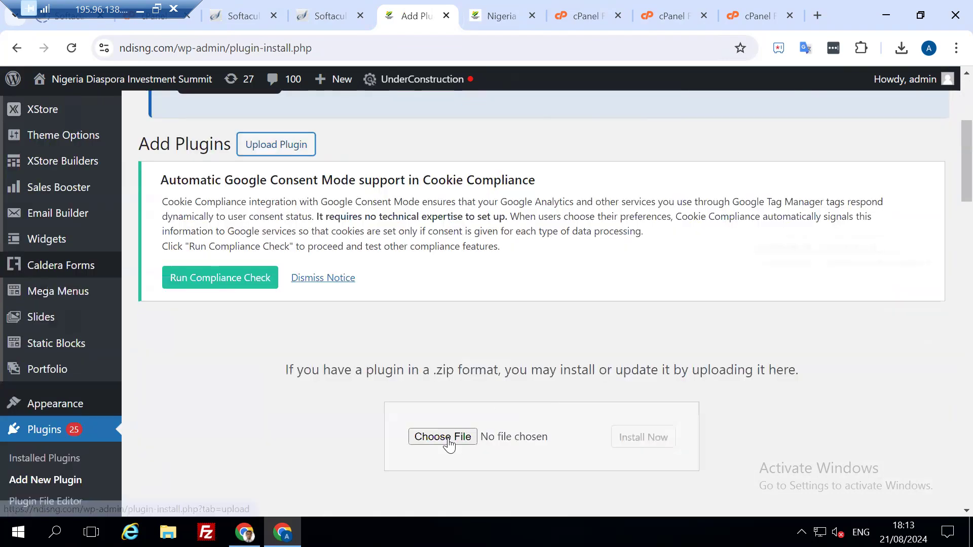
scroll(448, 440, "down", 3)
left_click(443, 285)
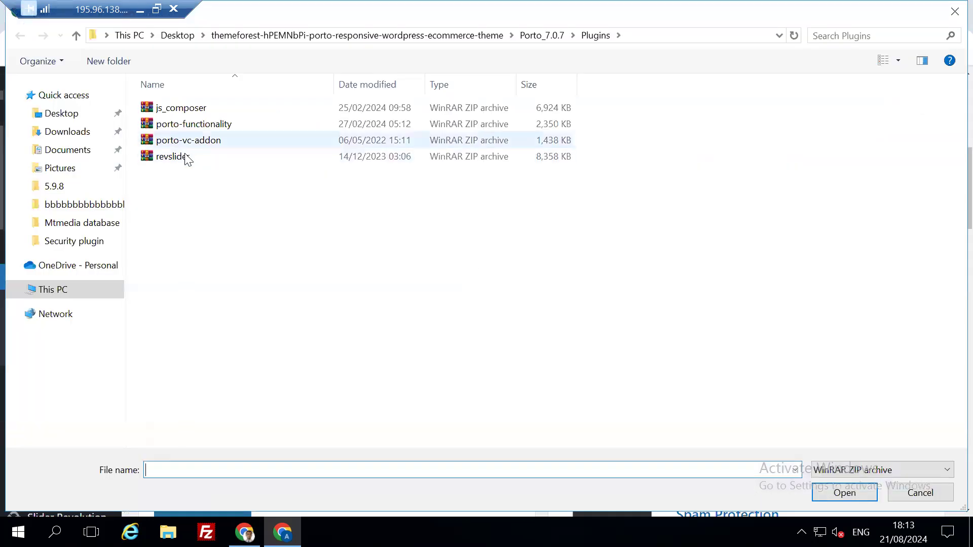
double_click(213, 111)
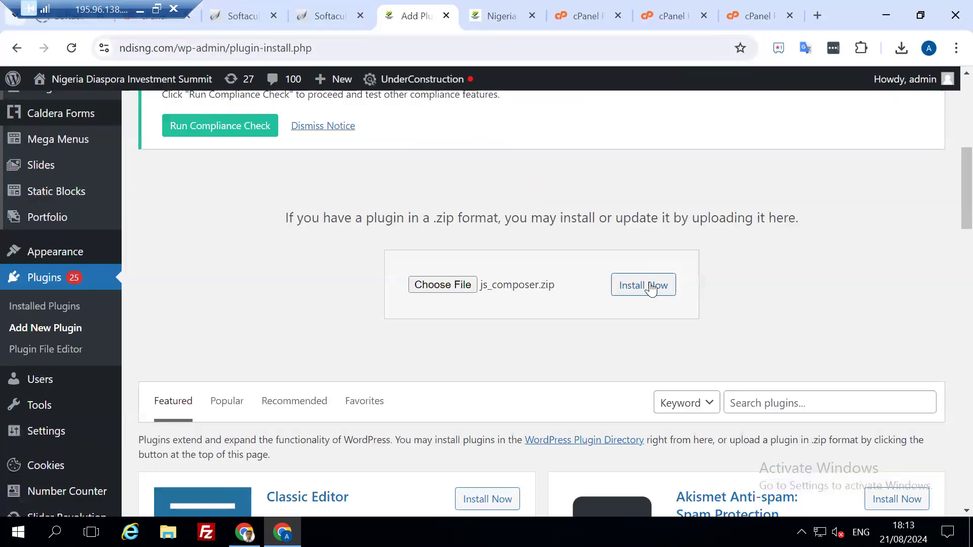
left_click(651, 287)
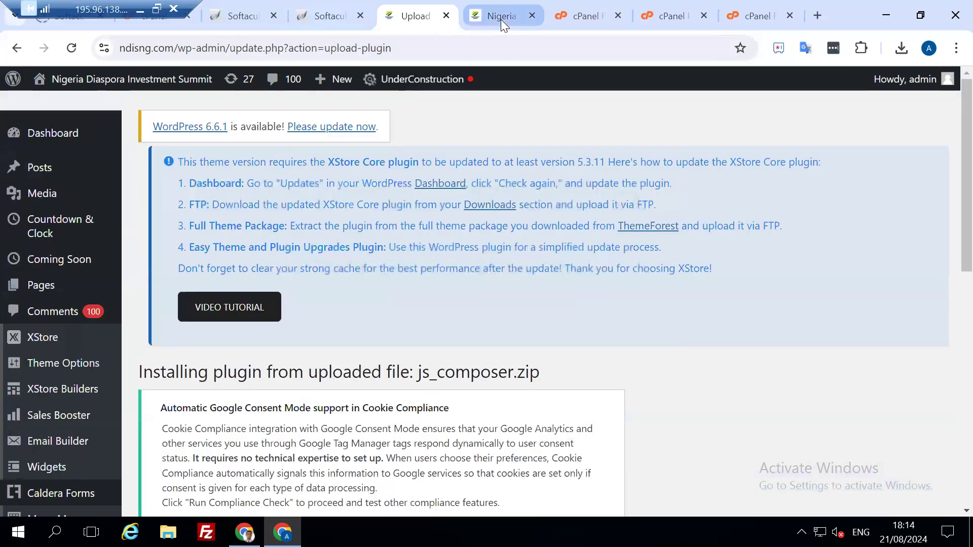
Reload the ndisng.com home page in its open tab and check how its content renders up to the header
left_click(501, 19)
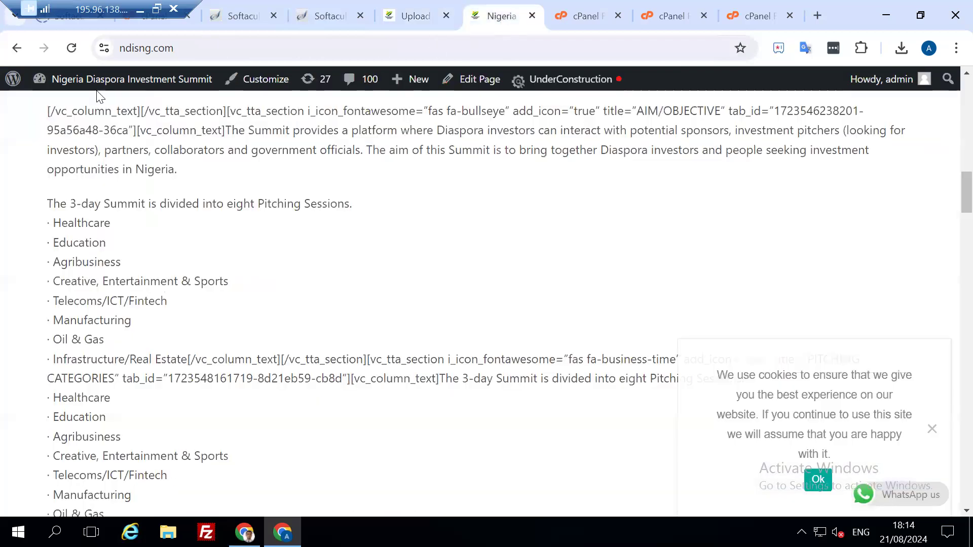
left_click(73, 48)
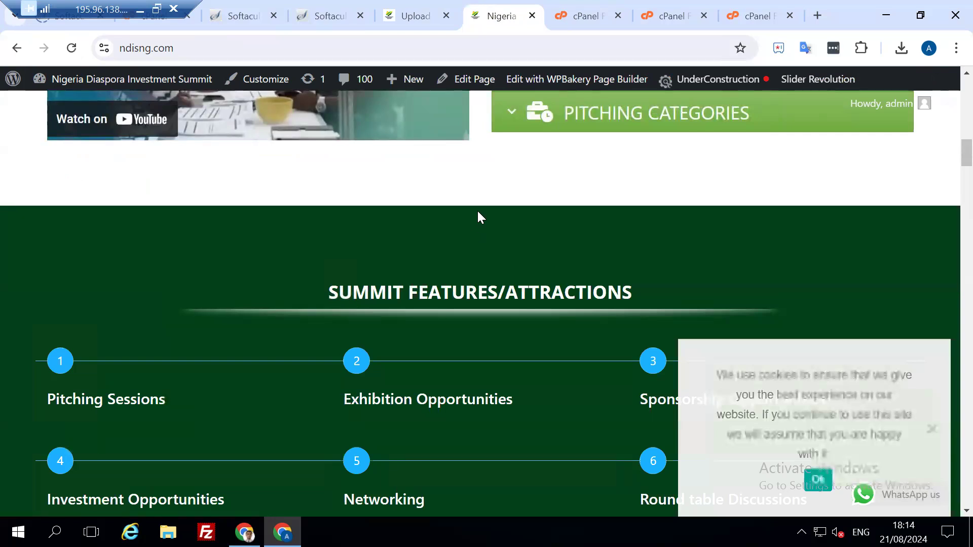
scroll(479, 218, "up", 5)
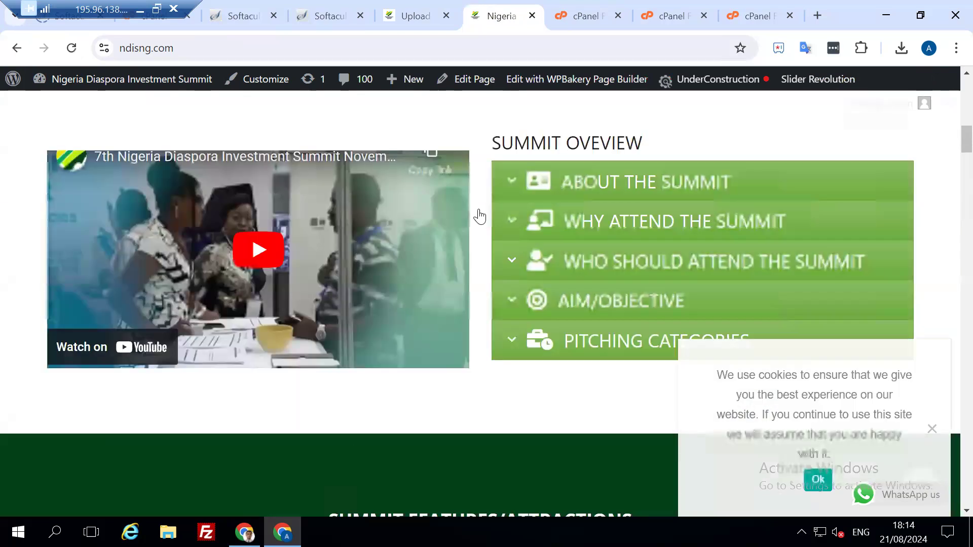
scroll(478, 213, "up", 10)
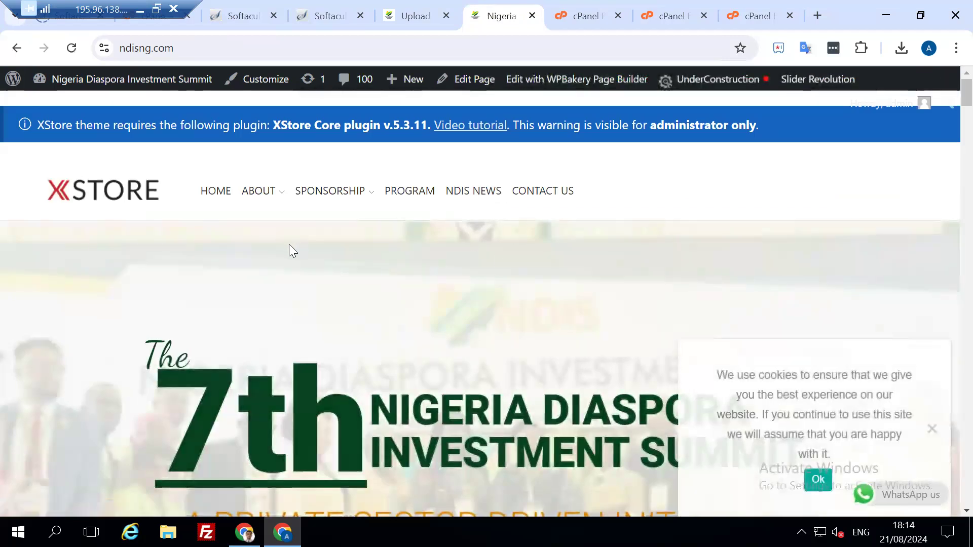
Inspect the home page's hero slider, event countdown and summit overview sections, and dismiss the cookie notice
scroll(380, 247, "down", 1)
scroll(409, 250, "down", 1)
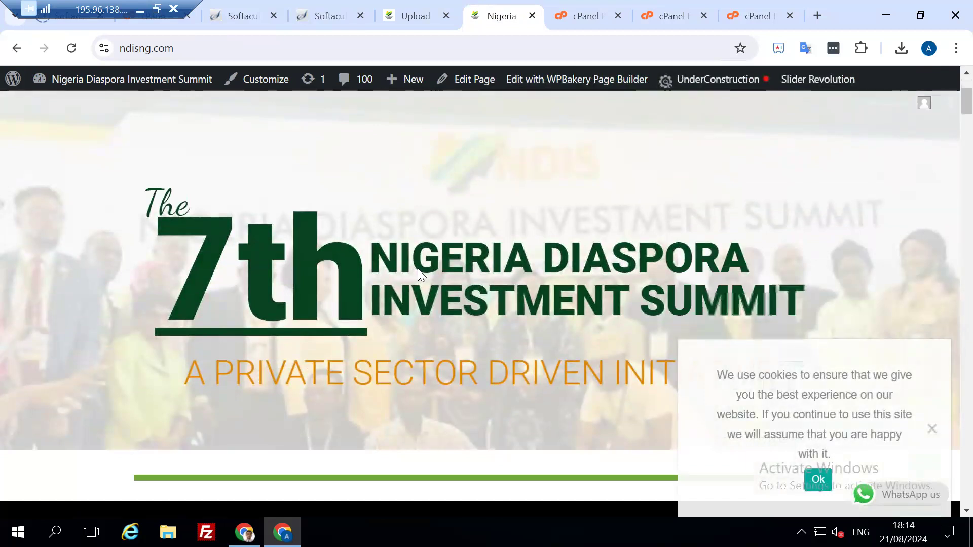
scroll(418, 272, "down", 1)
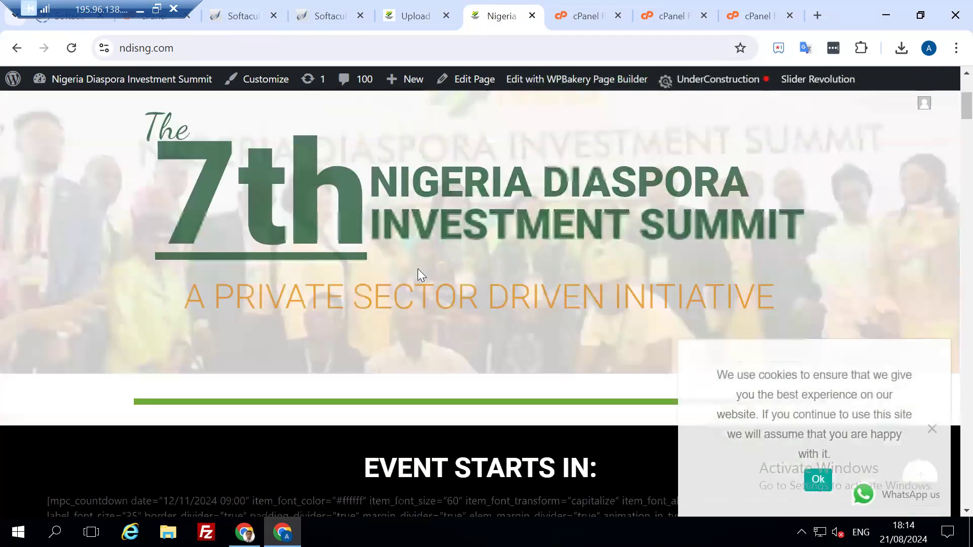
scroll(418, 275, "down", 1)
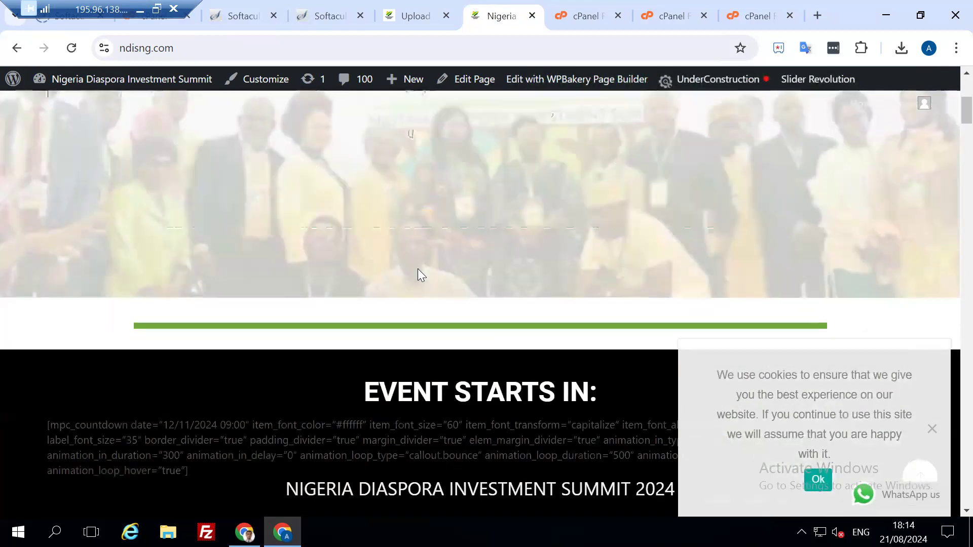
left_click(609, 92)
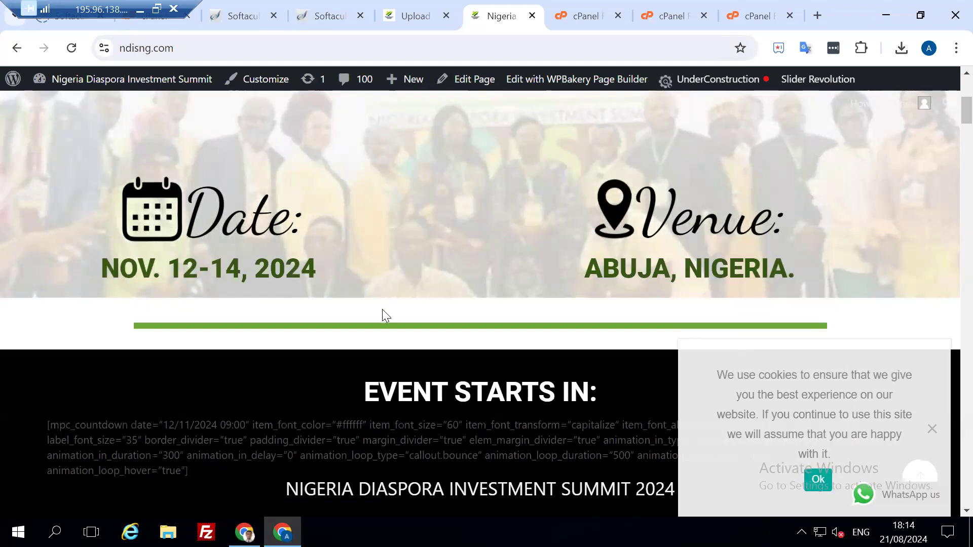
scroll(440, 349, "down", 2)
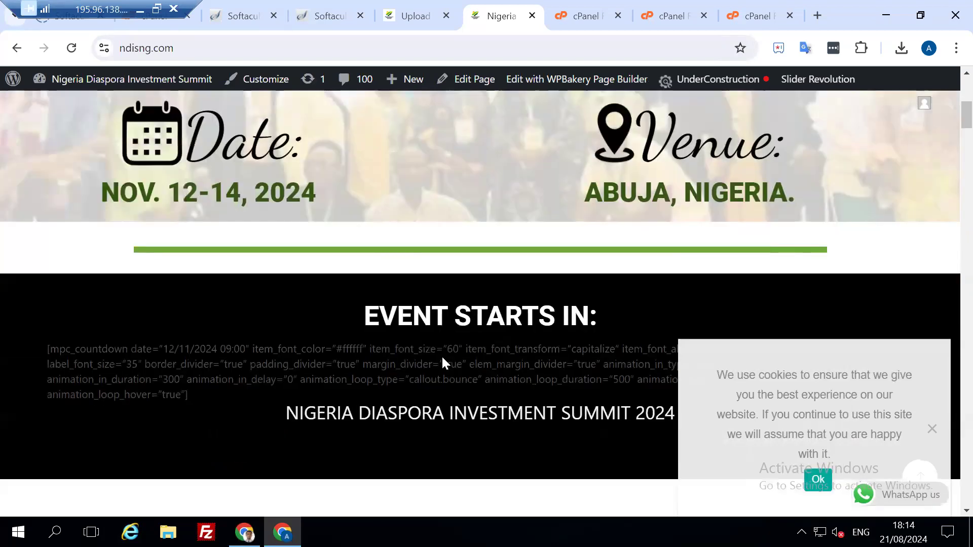
scroll(442, 361, "down", 3)
scroll(336, 315, "down", 3)
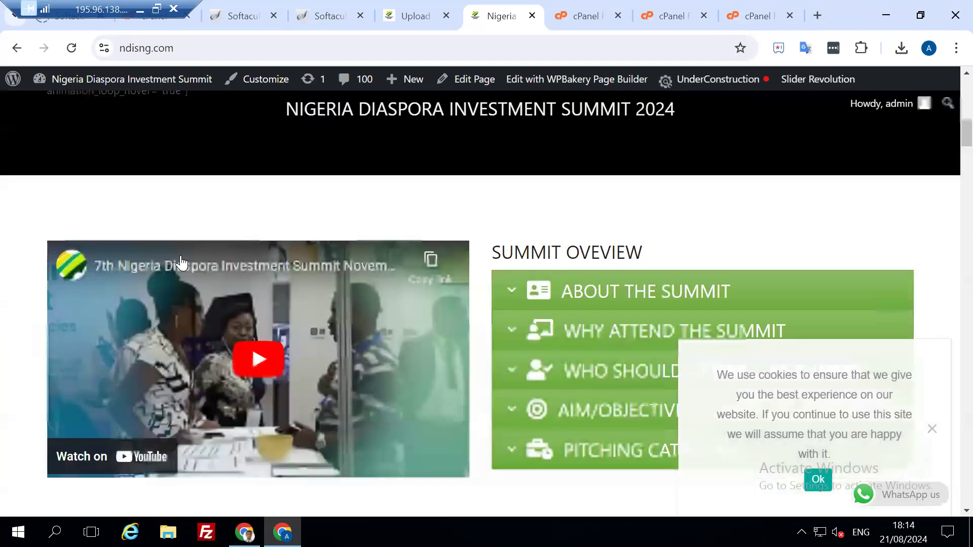
scroll(276, 213, "up", 5)
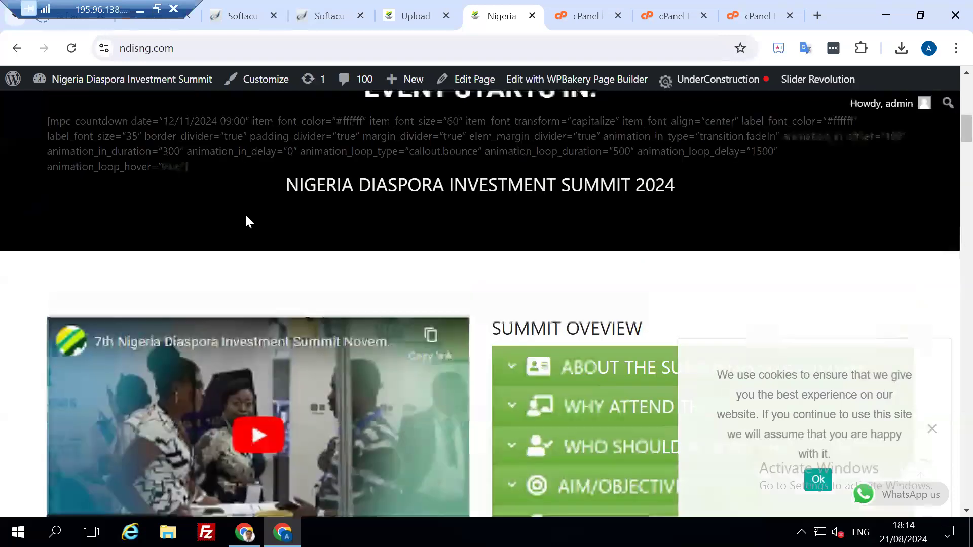
scroll(156, 276, "up", 5)
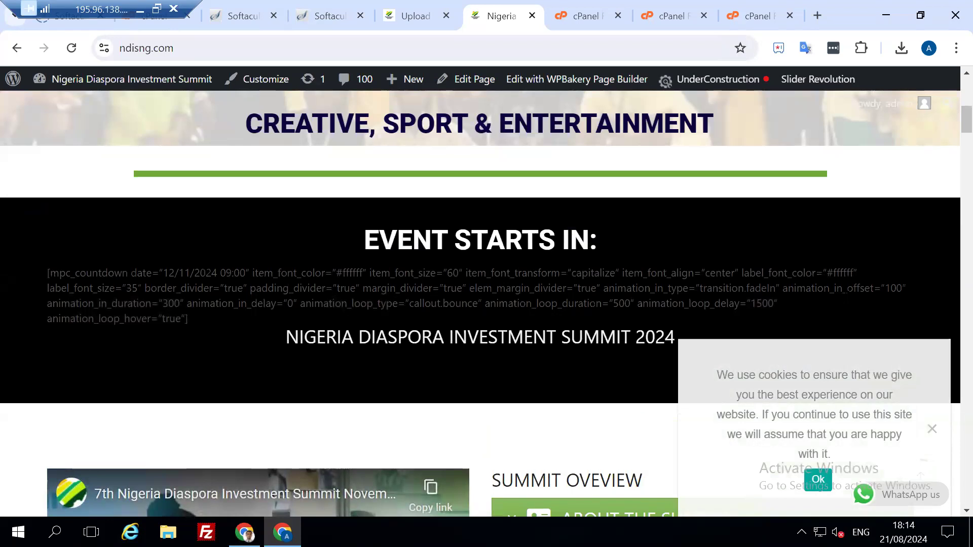
left_click(933, 430)
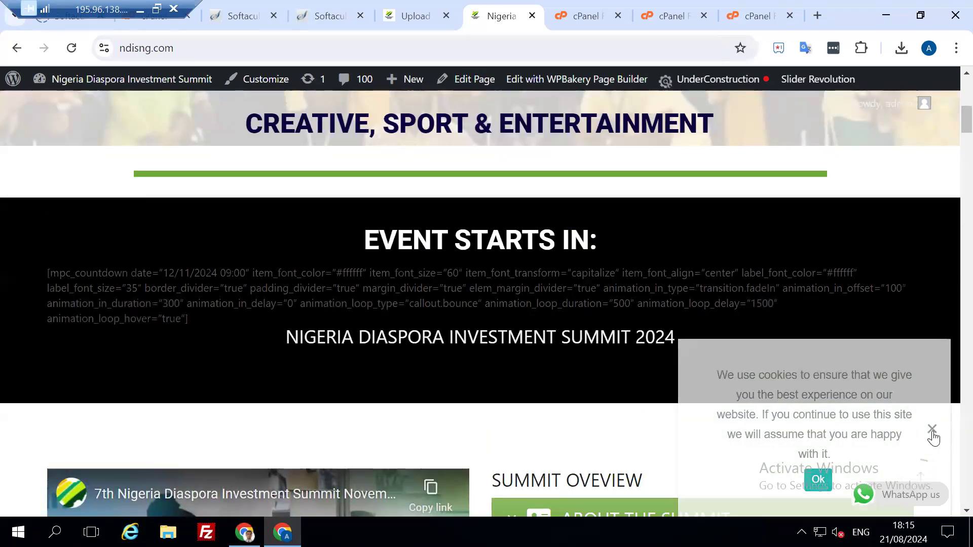
Go back to the WordPress admin and open the list of installed plugins
left_click(407, 14)
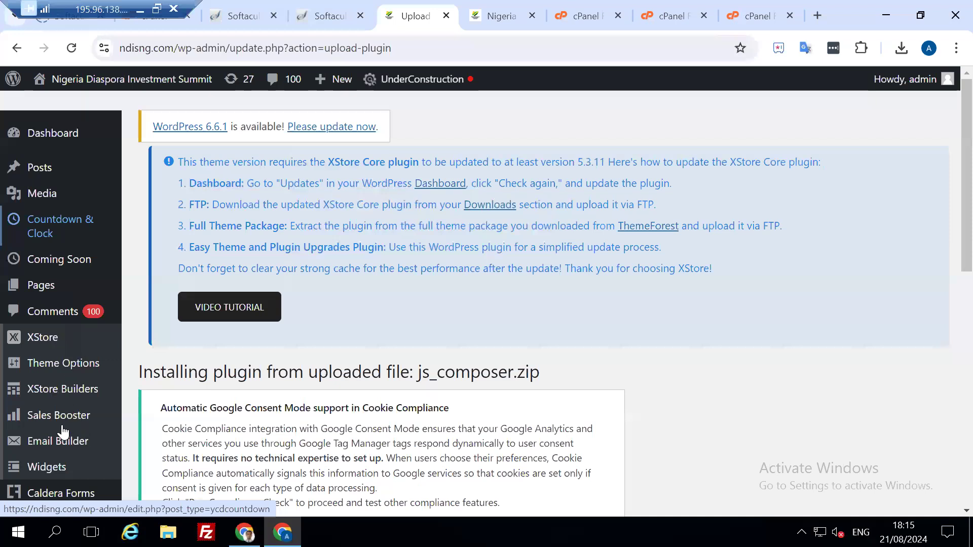
scroll(62, 406, "down", 8)
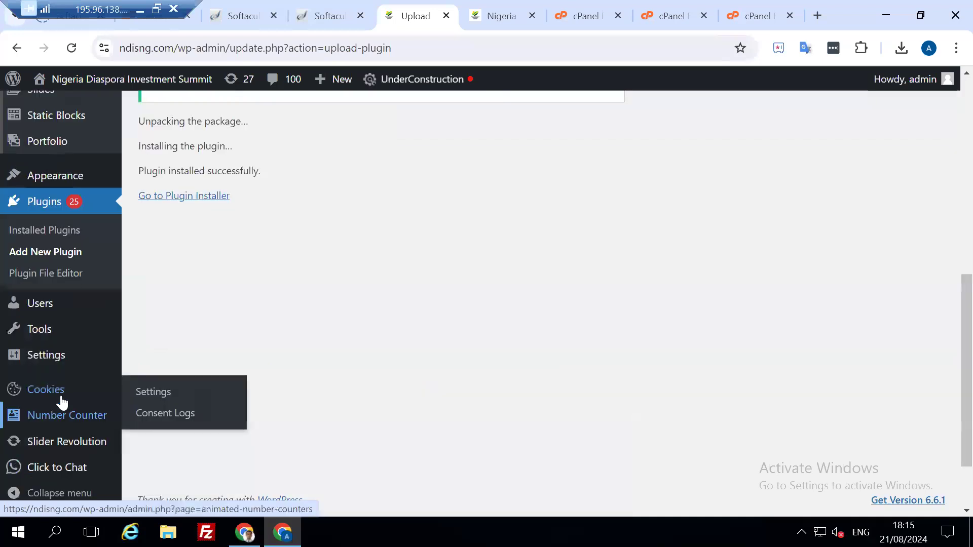
left_click(55, 232)
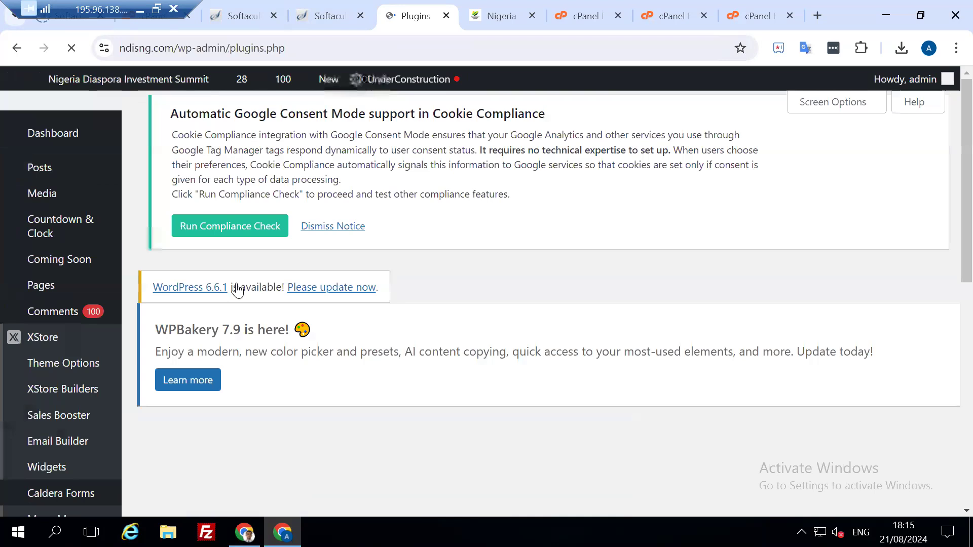
scroll(338, 355, "down", 3)
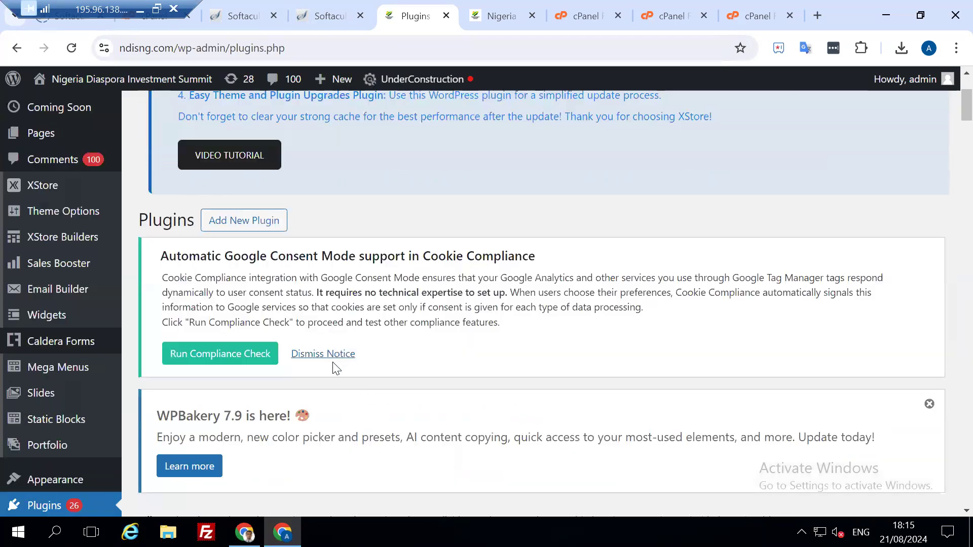
scroll(334, 367, "down", 4)
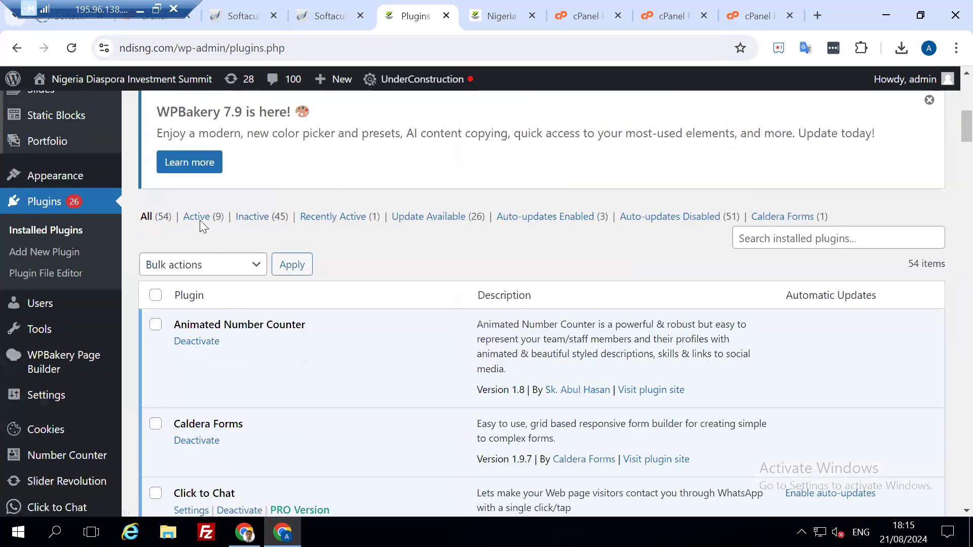
Filter the installed plugins to the inactive ones, select them all and apply the bulk Activate action
left_click(261, 216)
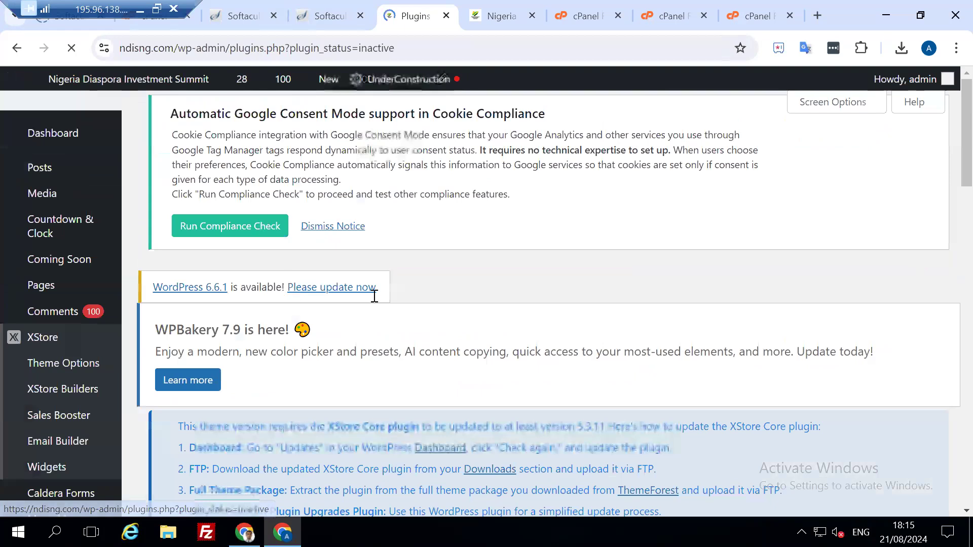
scroll(319, 332, "down", 7)
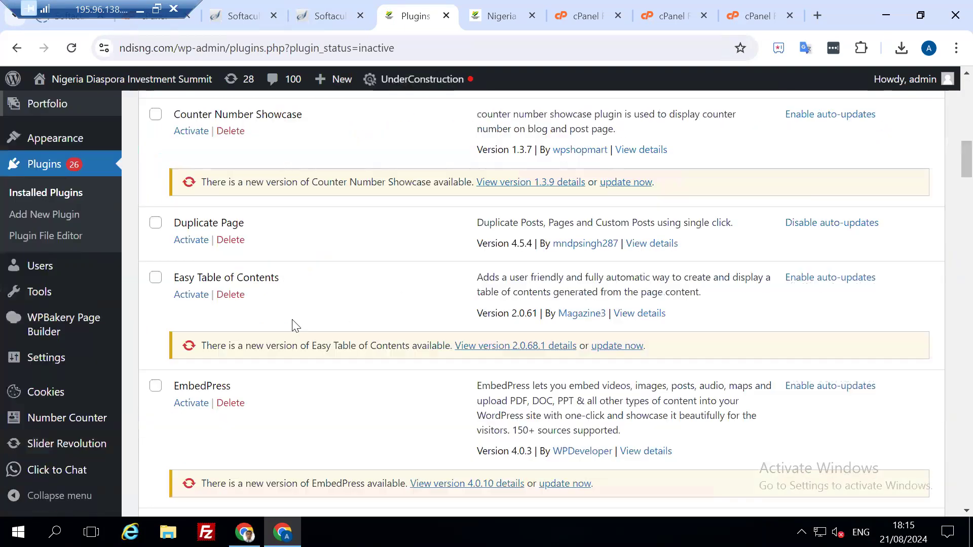
scroll(218, 294, "up", 3)
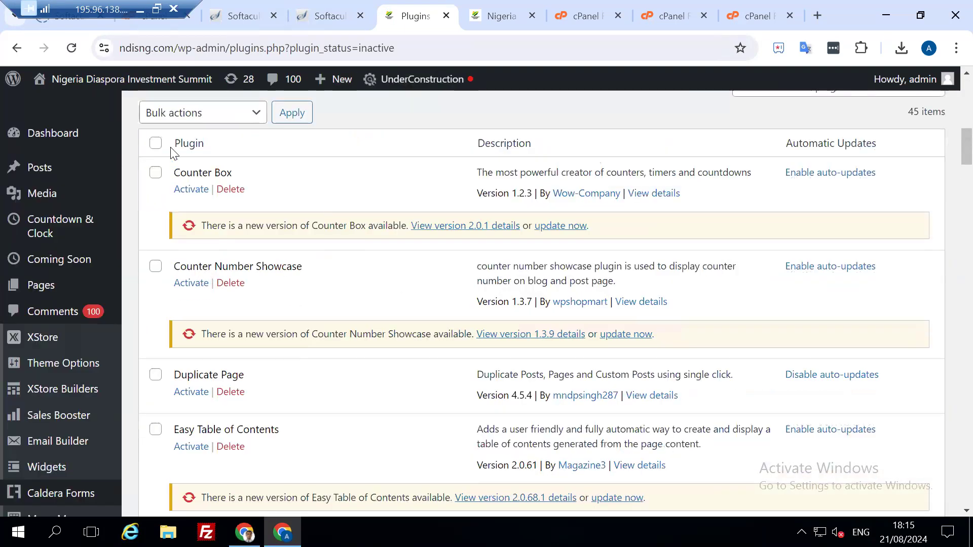
left_click(213, 116)
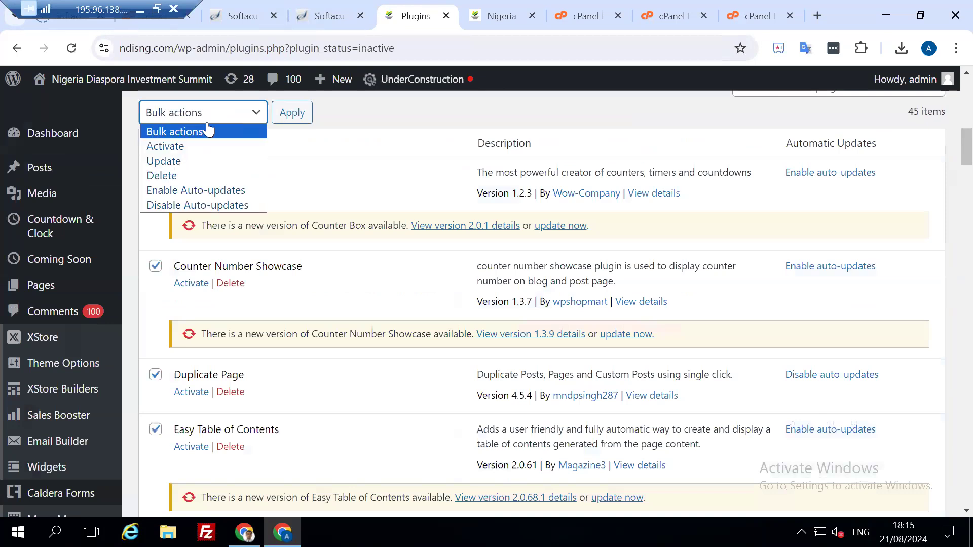
left_click(179, 147)
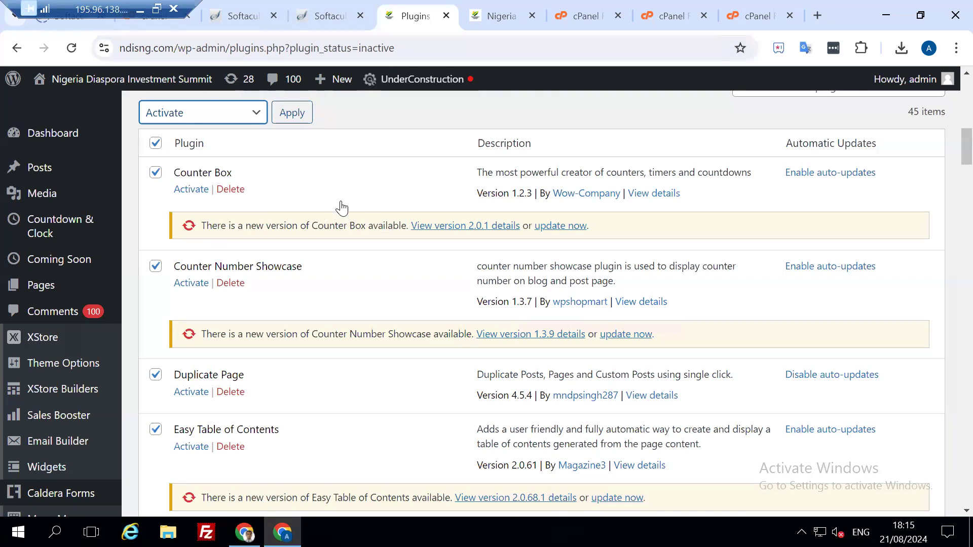
scroll(319, 244, "up", 3)
scroll(269, 314, "up", 2)
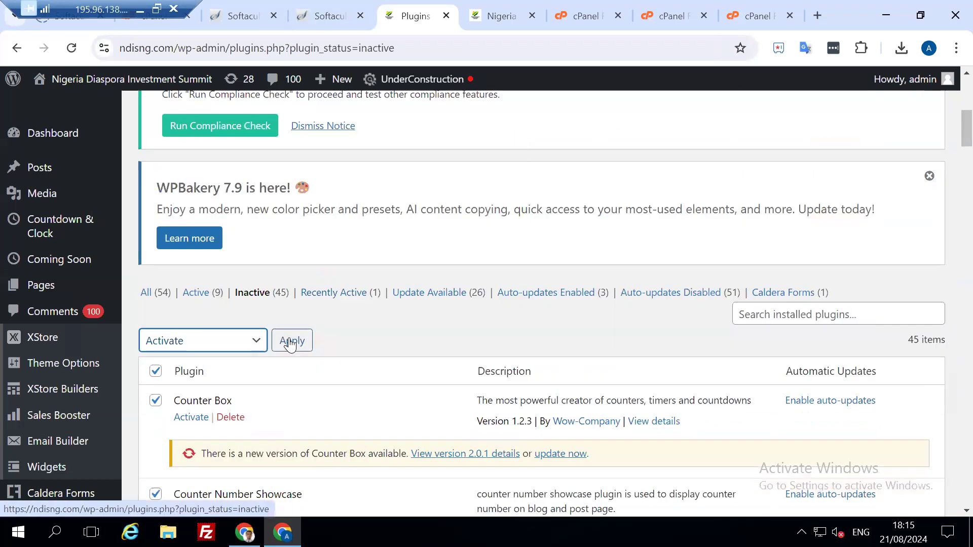
left_click(290, 342)
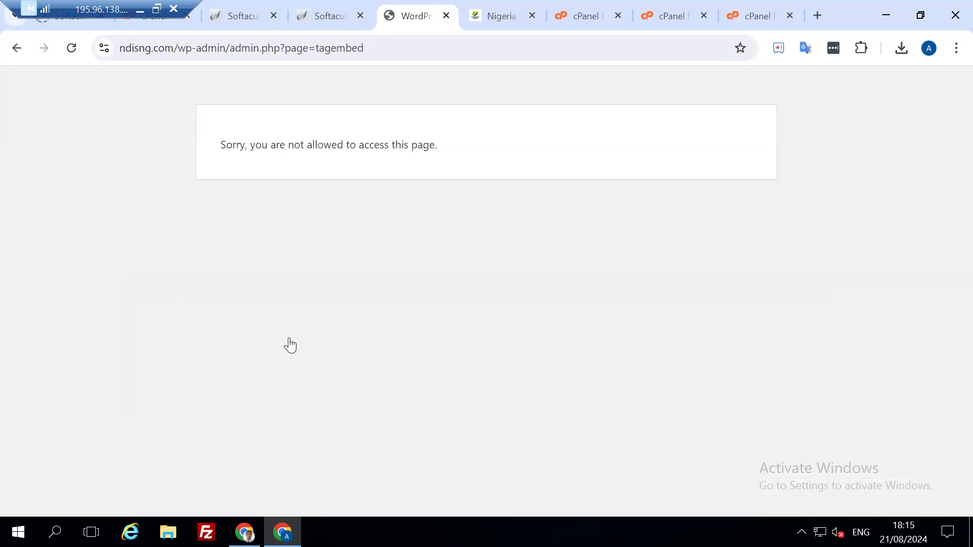
Leave the Tagembed access error page and reopen the installed plugins list down to its status filters
left_click(13, 50)
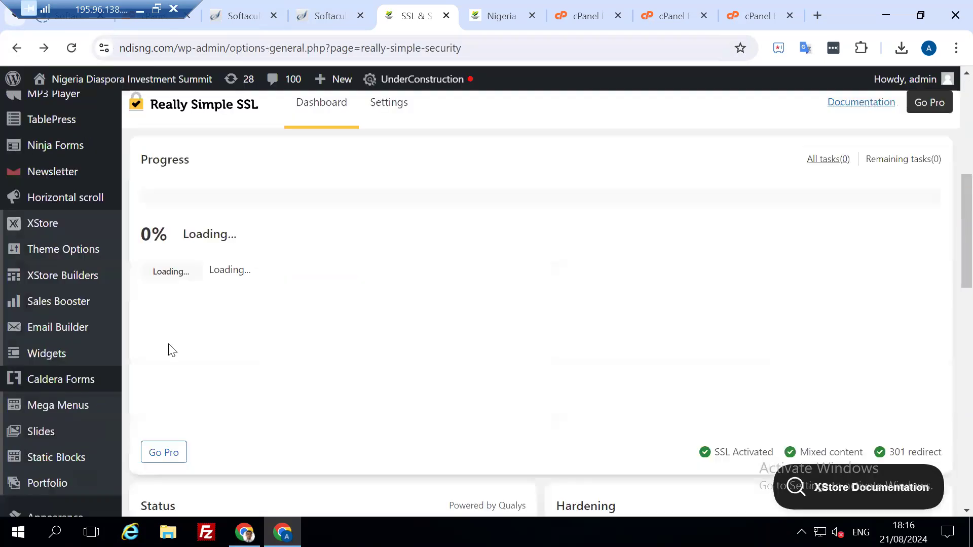
scroll(105, 384, "down", 3)
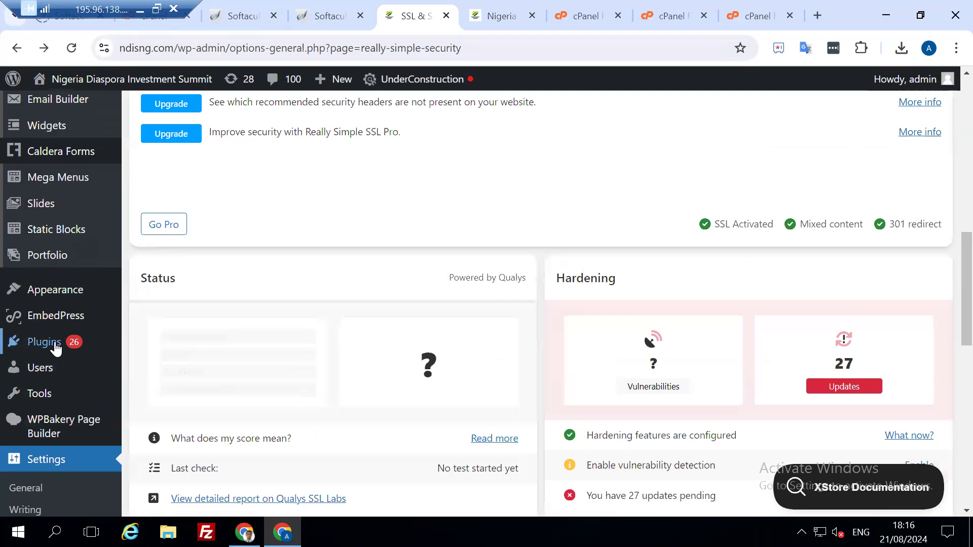
mouse_move(44, 342)
left_click(182, 345)
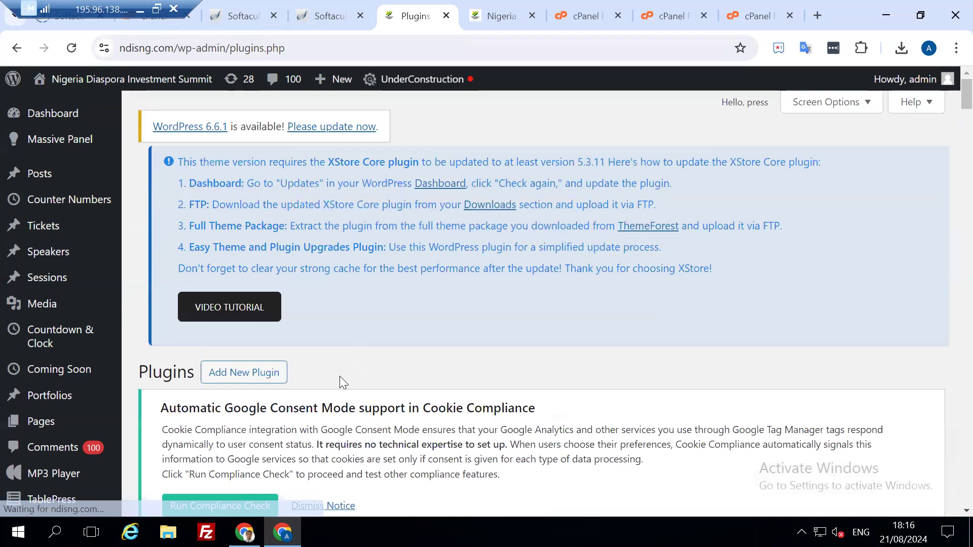
scroll(304, 400, "down", 8)
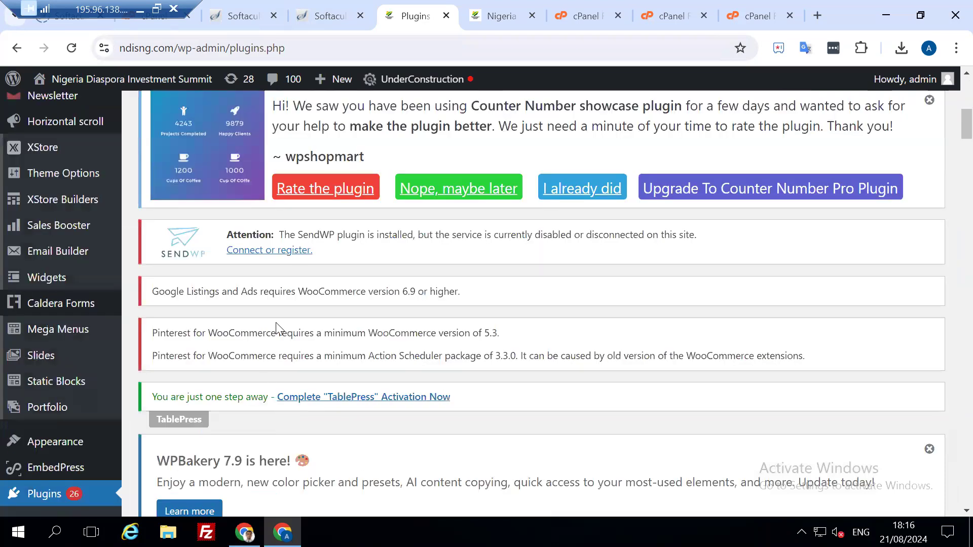
scroll(273, 270, "down", 6)
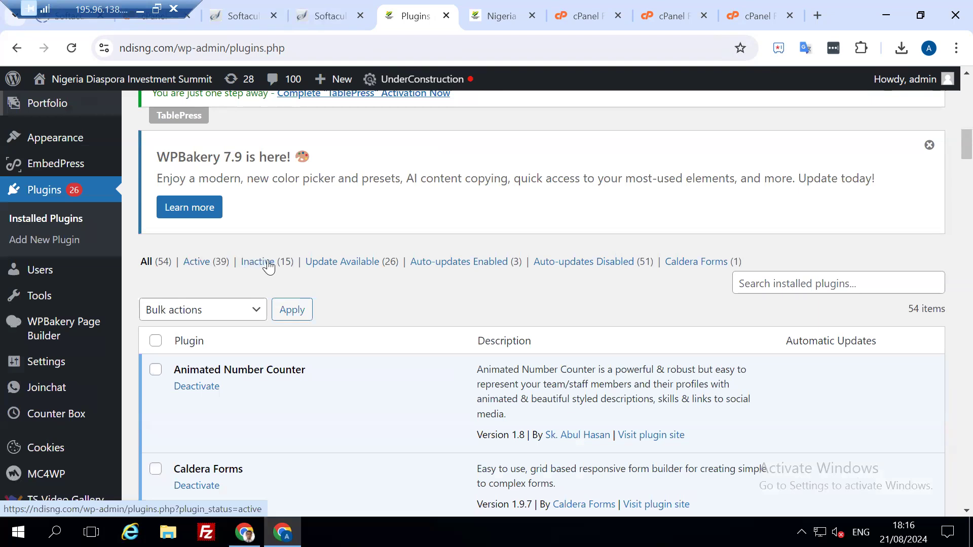
Reload the ndisng.com home page and check its event countdown, summit overview and hero theme sections
left_click(500, 16)
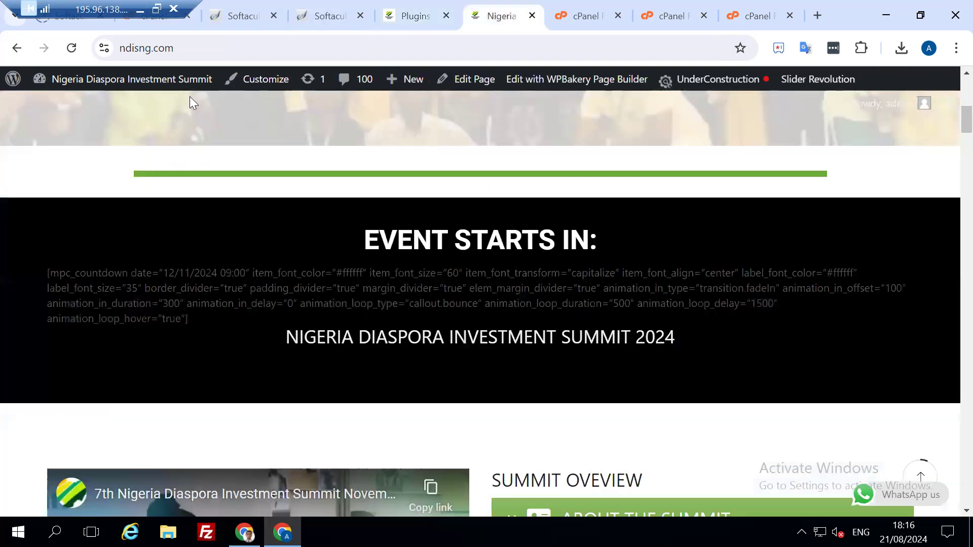
left_click(72, 48)
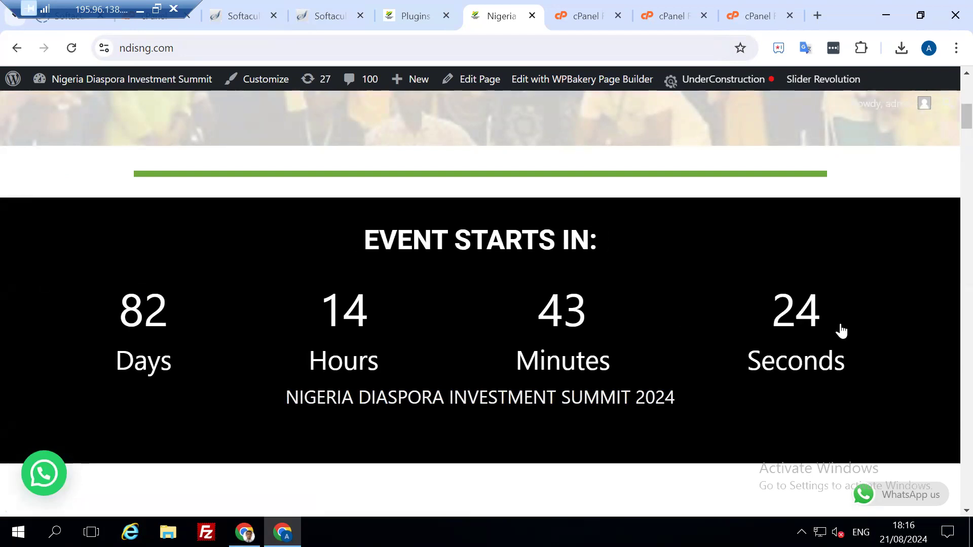
scroll(843, 330, "down", 3)
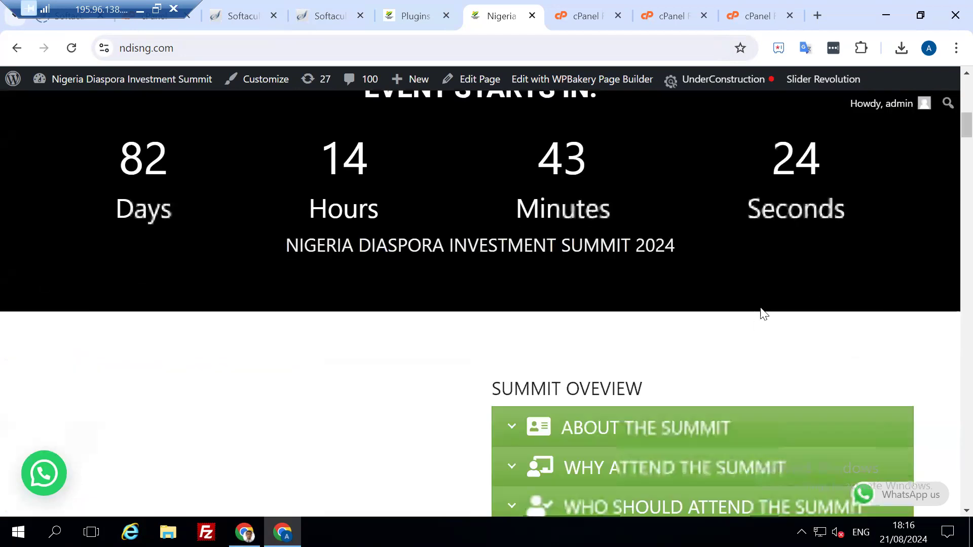
scroll(540, 259, "down", 6)
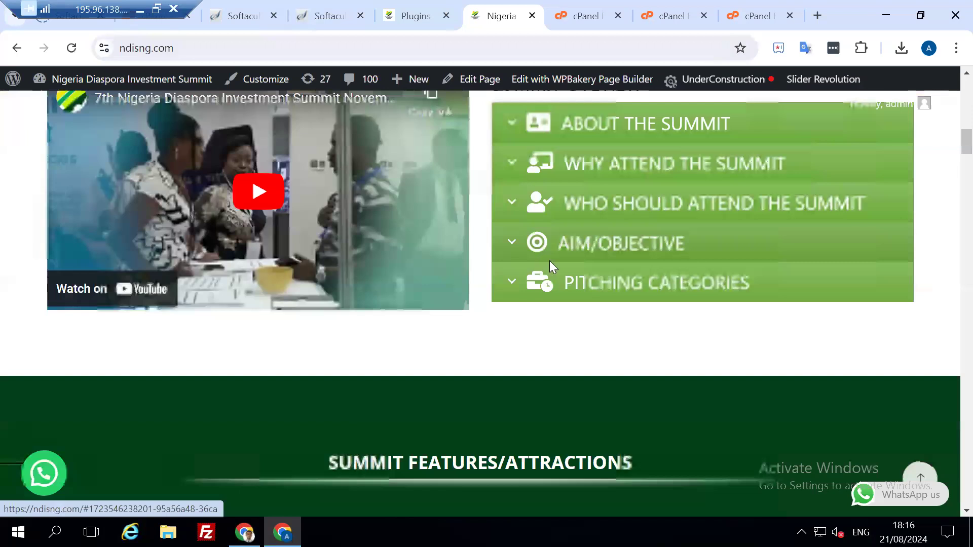
scroll(549, 261, "up", 4)
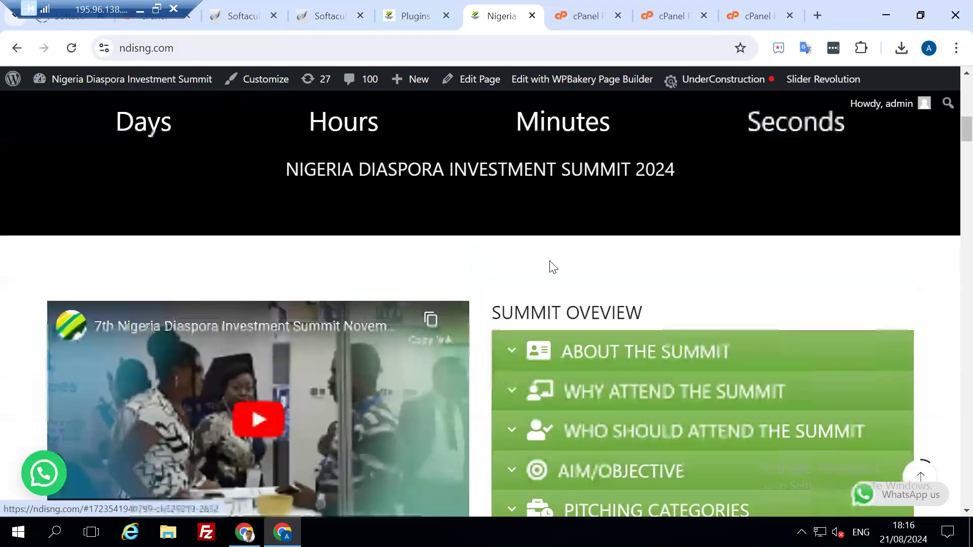
scroll(550, 261, "up", 7)
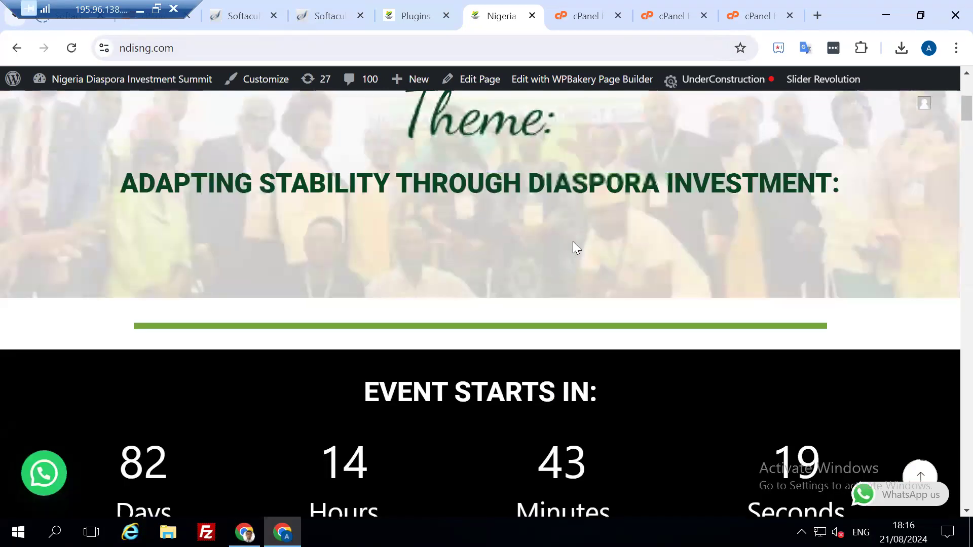
scroll(569, 253, "up", 6)
Review the home page from the countdown through the summit features down to the special guest, chief host and coordinator section
scroll(567, 259, "down", 7)
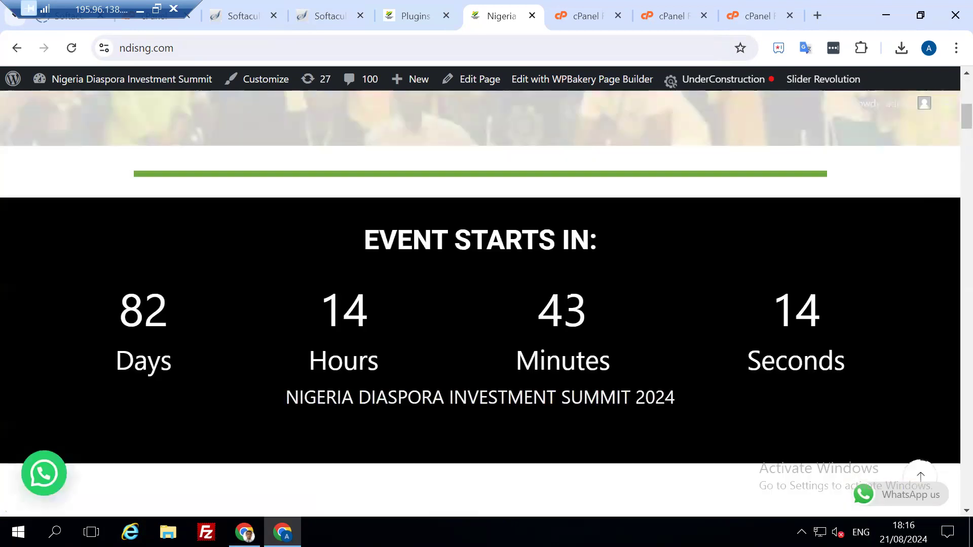
scroll(571, 325, "down", 3)
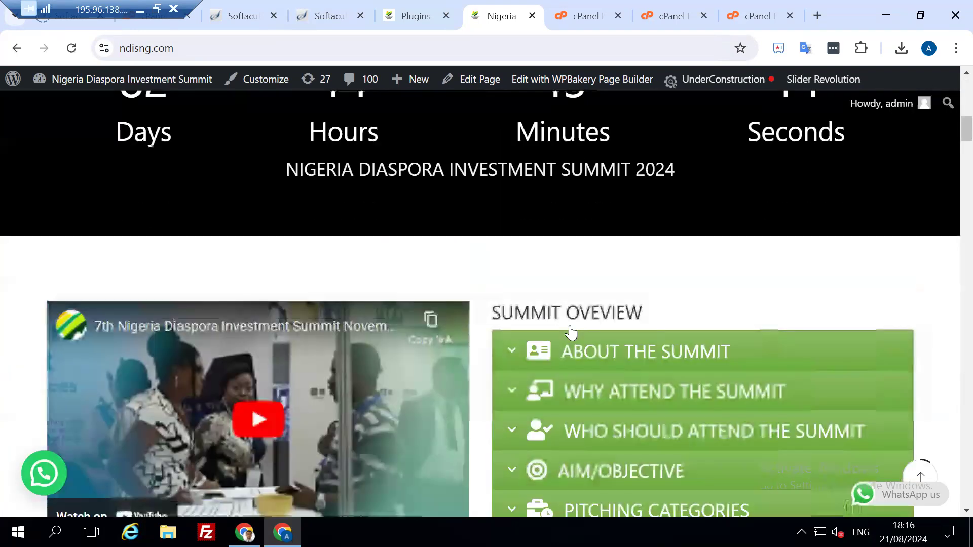
scroll(567, 345, "down", 3)
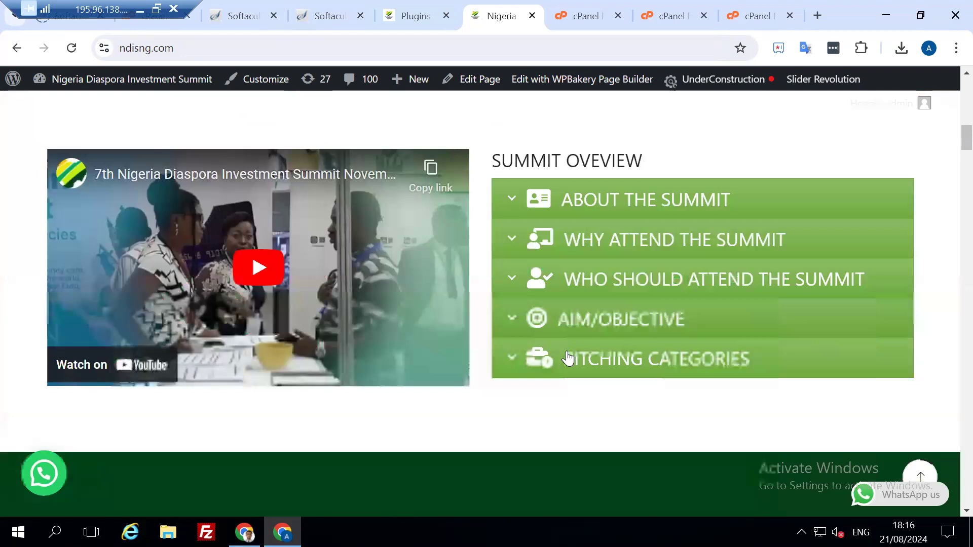
scroll(566, 357, "down", 7)
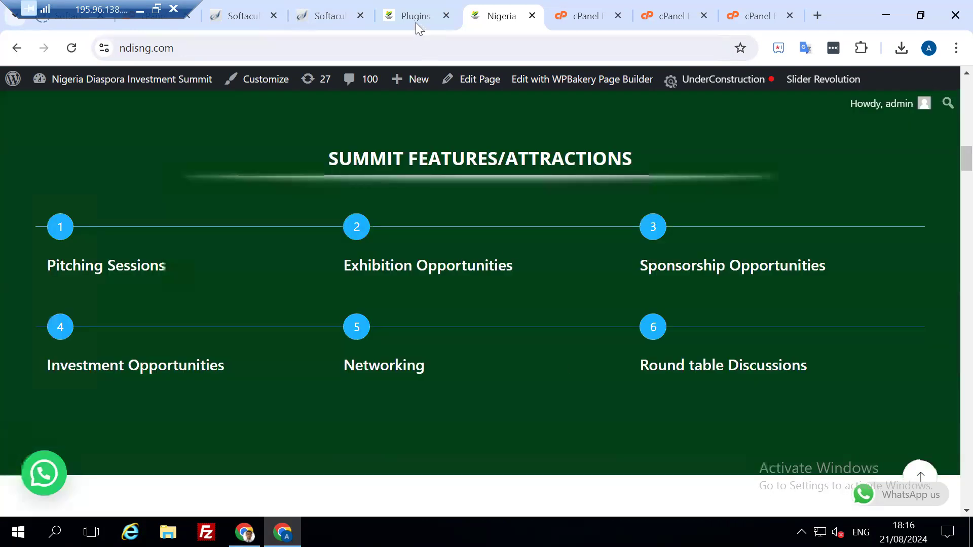
scroll(415, 20, "down", 6)
scroll(416, 19, "down", 8)
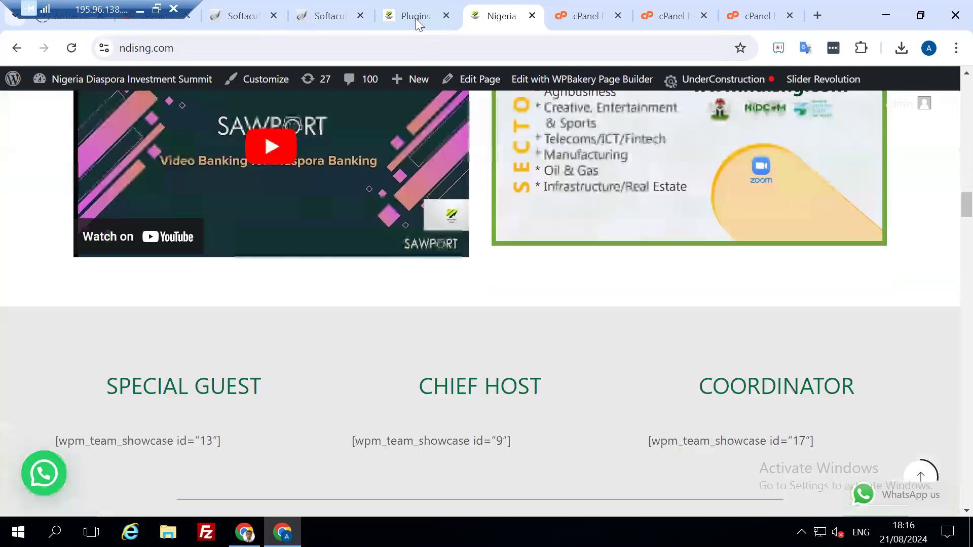
List the inactive plugins in the admin, then examine the team showcase shortcodes in the home page's guest, speaker and moderator sections
key("ctrl+Page_Up")
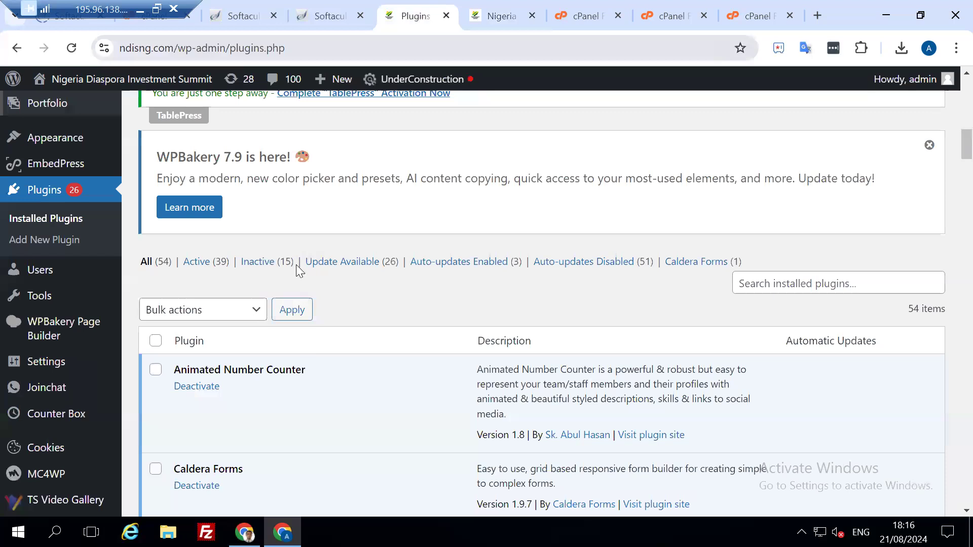
left_click(268, 263)
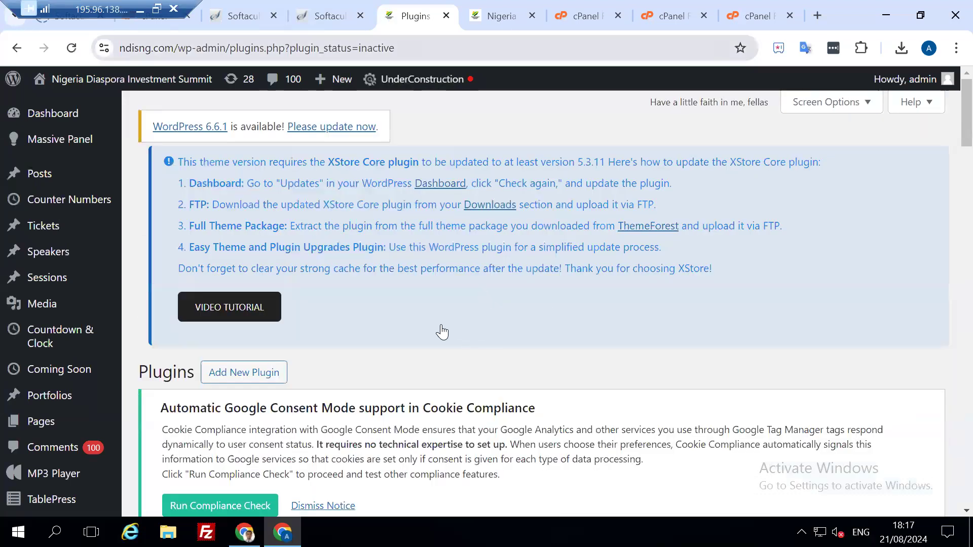
key("ctrl+Tab")
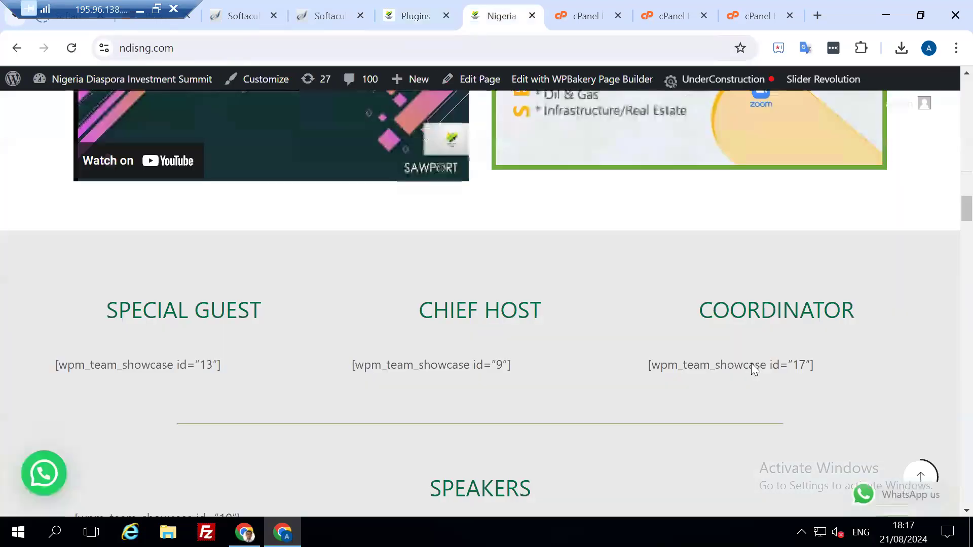
scroll(752, 363, "down", 6)
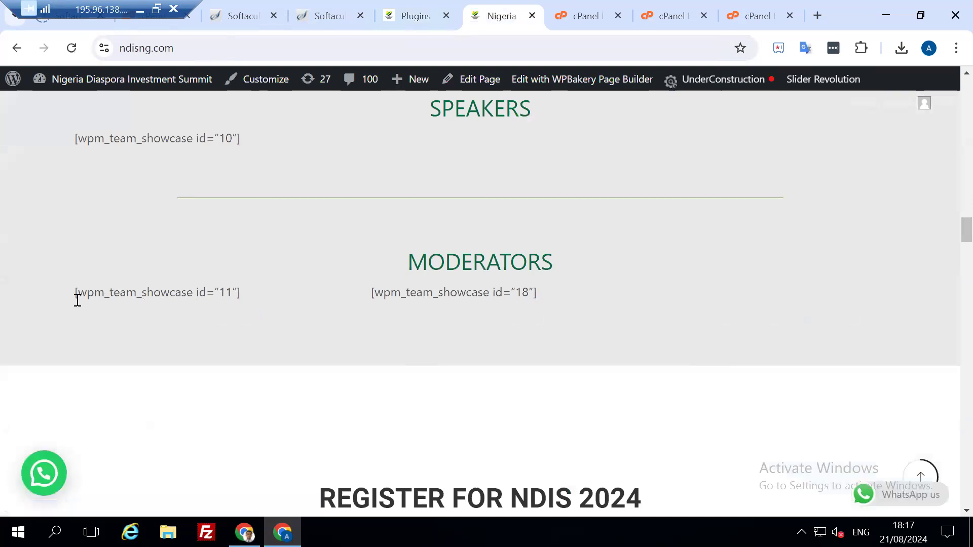
scroll(129, 303, "up", 1)
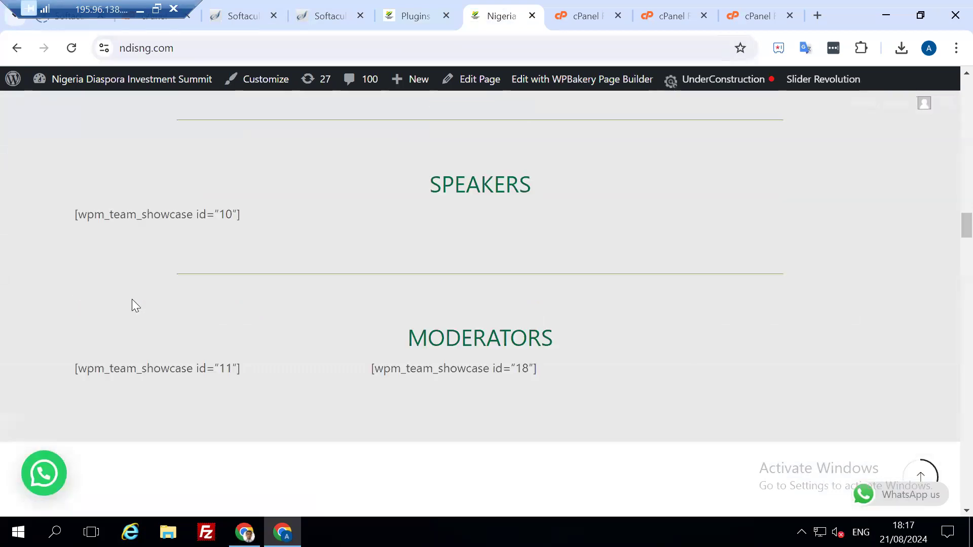
scroll(114, 261, "up", 2)
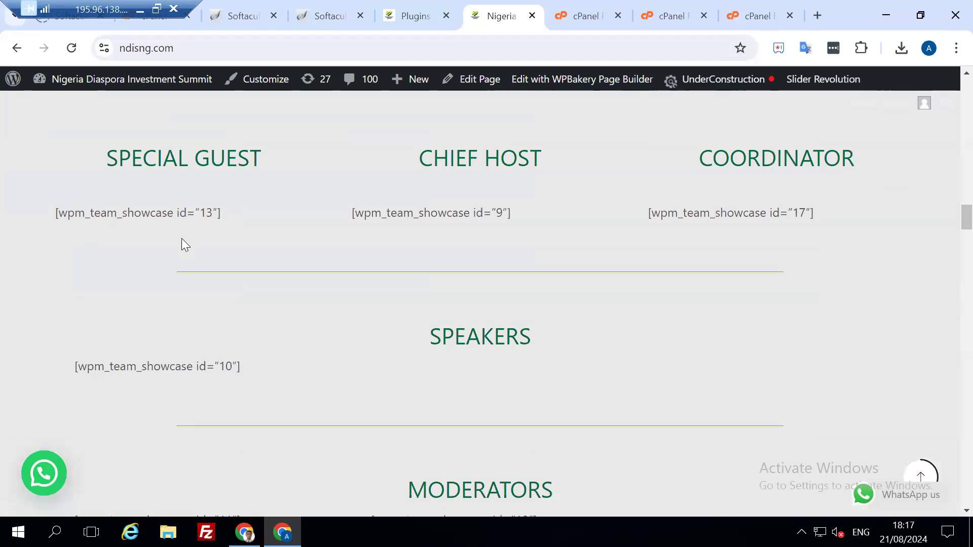
scroll(183, 238, "up", 1)
scroll(215, 257, "up", 3)
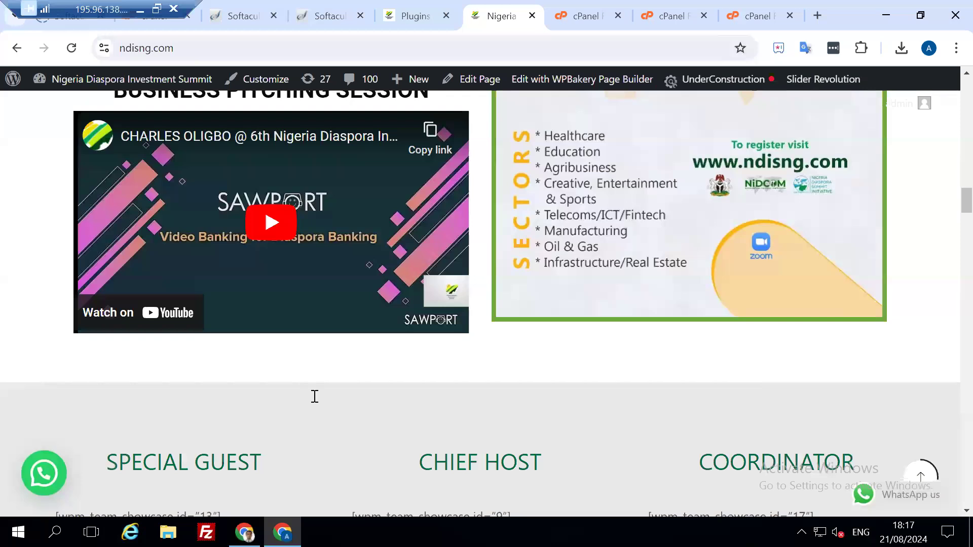
scroll(351, 272, "up", 2)
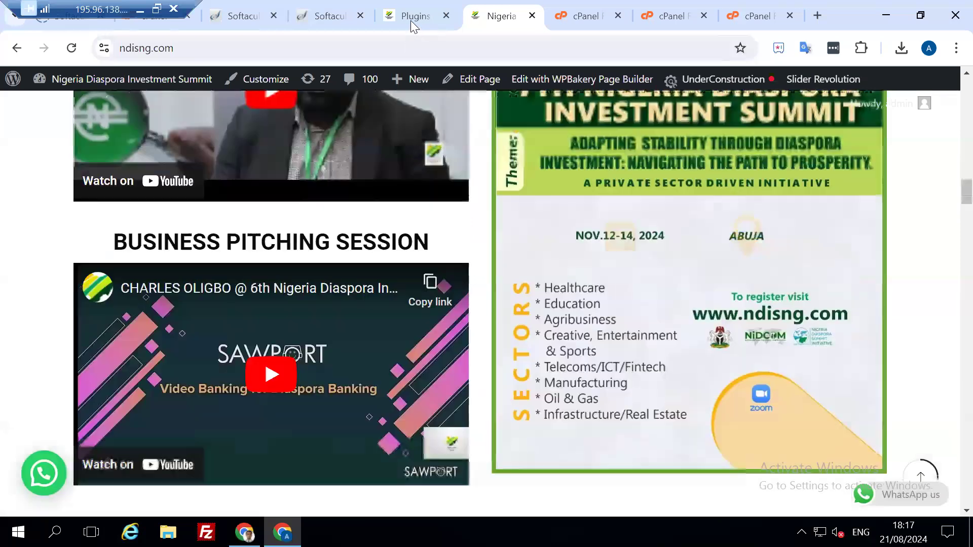
Return to the inactive plugins list and activate the Tagembed Widget plugin
left_click(410, 18)
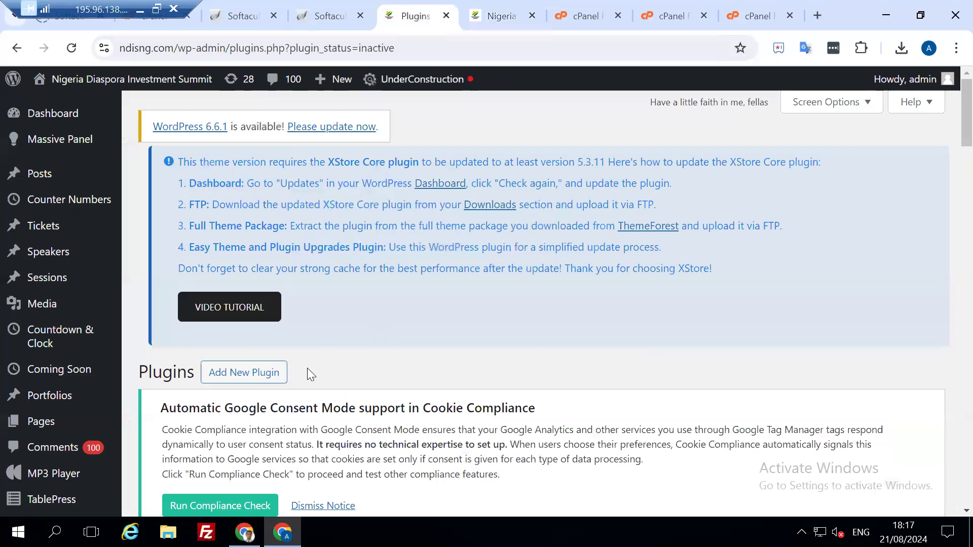
scroll(304, 372, "down", 10)
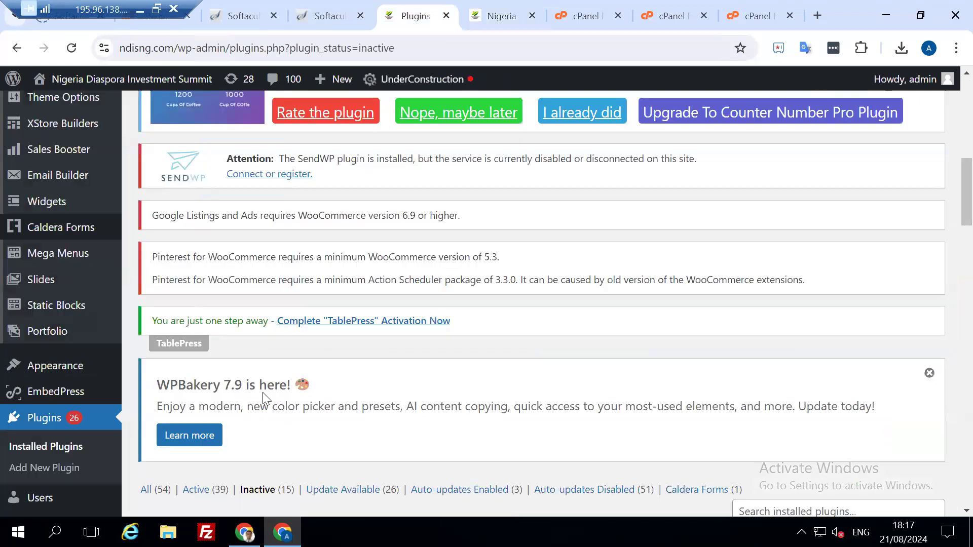
scroll(263, 399, "down", 6)
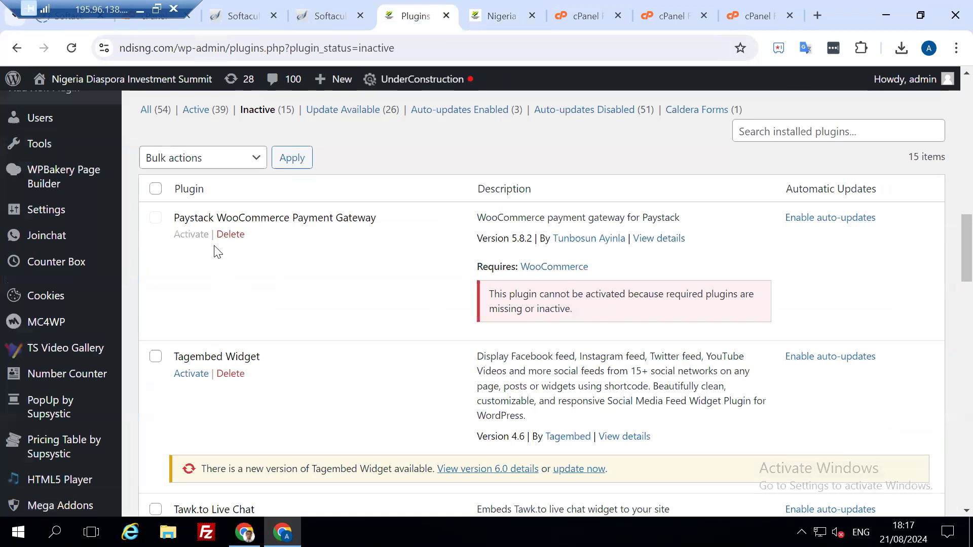
left_click(192, 377)
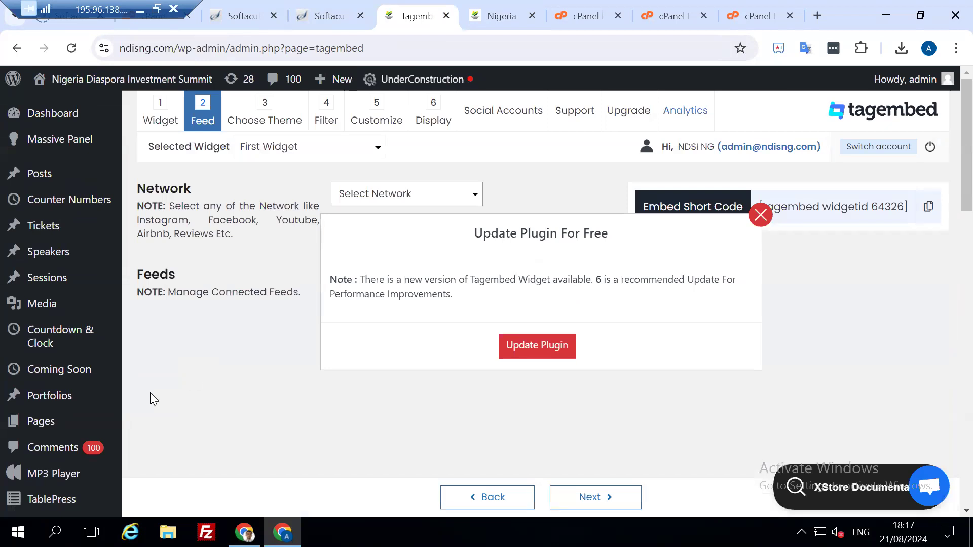
Return from the Tagembed page to the installed plugins and filter them to the inactive ones
scroll(150, 392, "down", 6)
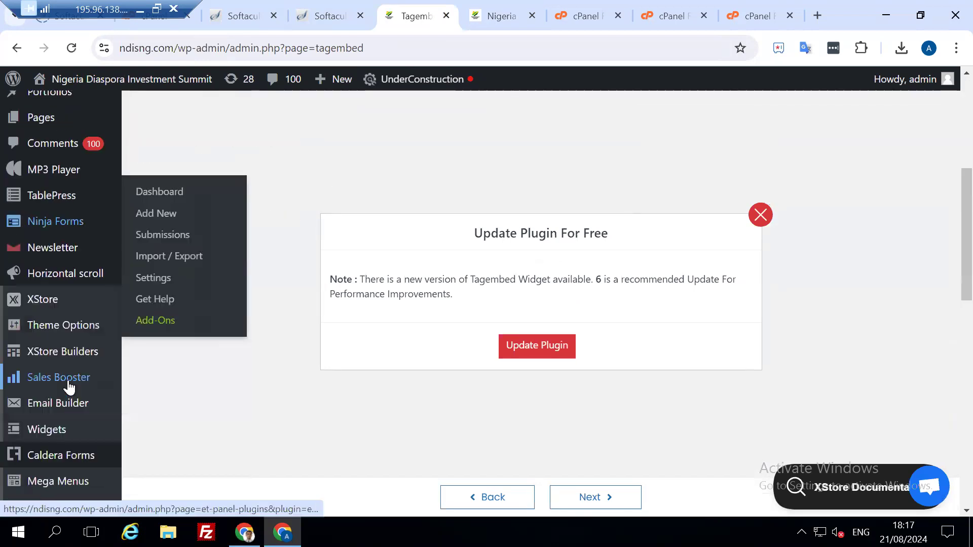
scroll(57, 228, "down", 3)
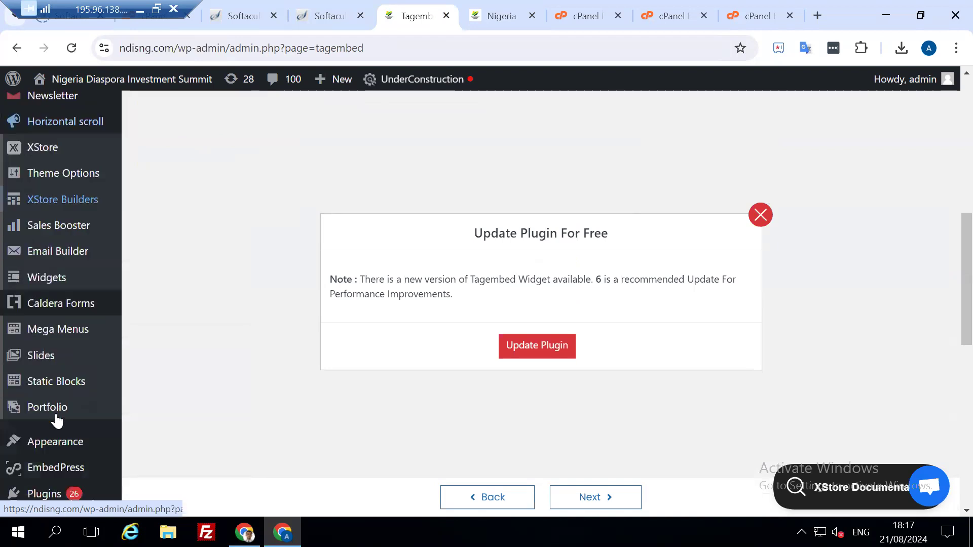
scroll(57, 421, "down", 2)
mouse_move(52, 419)
left_click(179, 428)
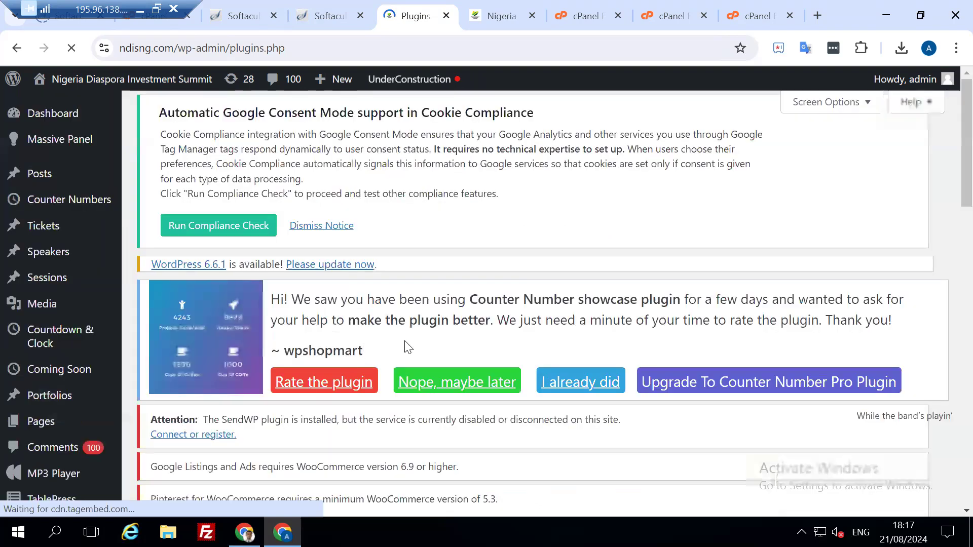
scroll(405, 342, "down", 2)
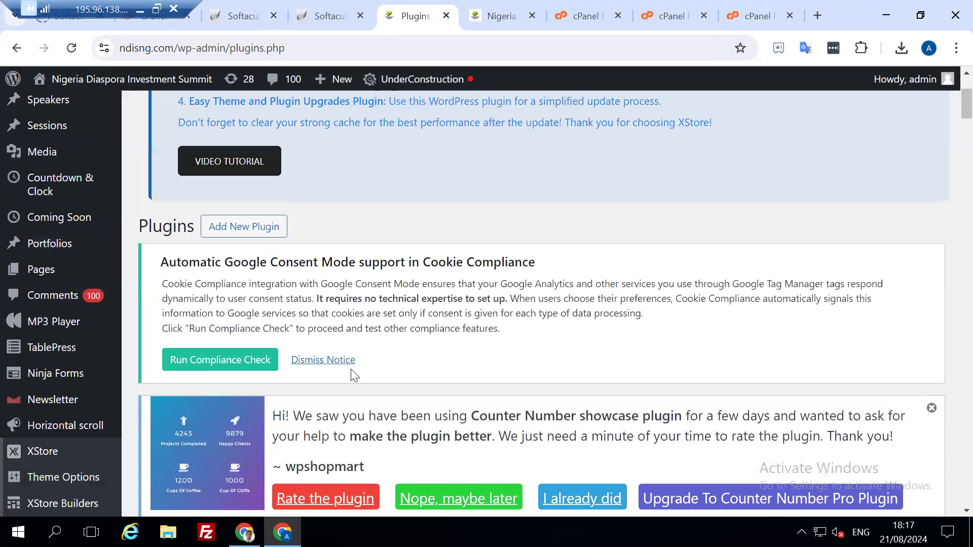
scroll(349, 375, "down", 8)
scroll(261, 213, "down", 2)
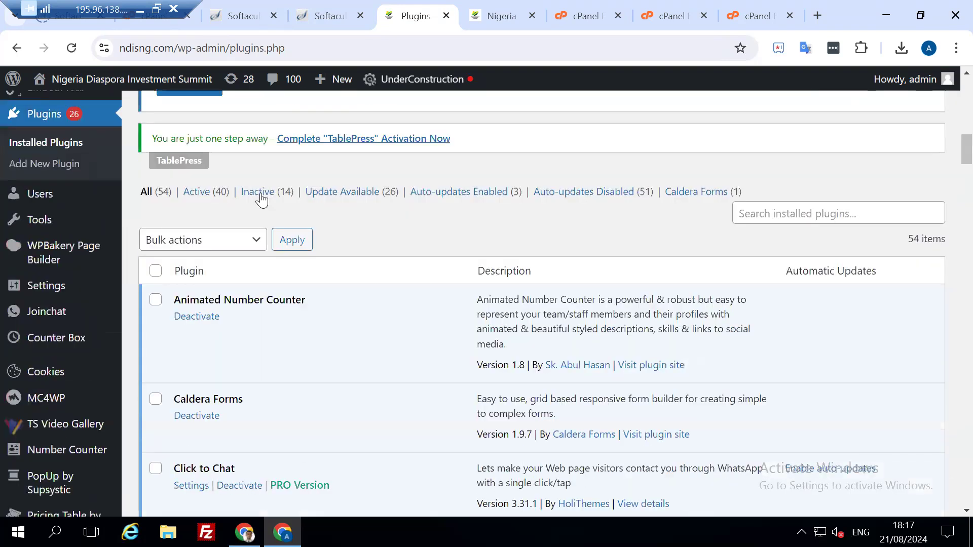
left_click(259, 192)
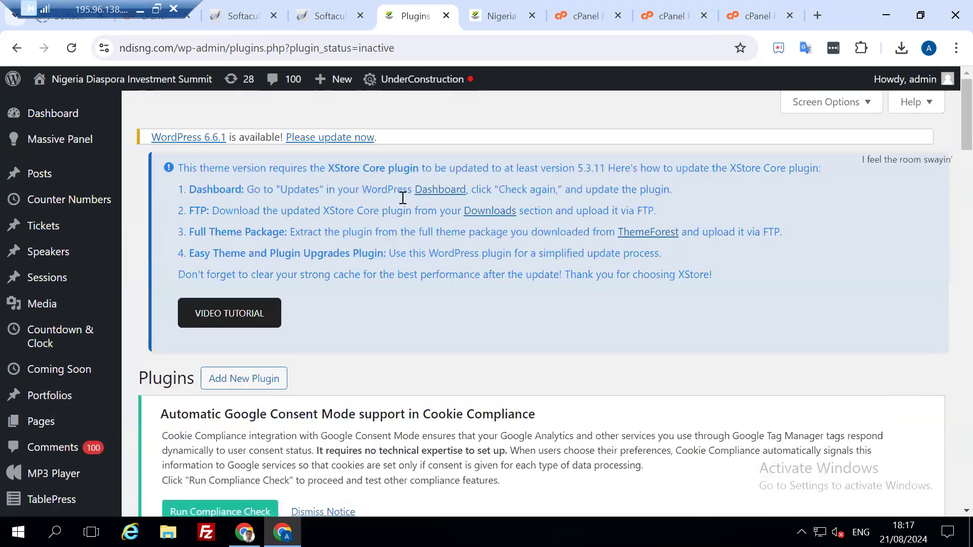
Try to activate the Team Member – Multi Language Supported Team Plugin Free plugin from the inactive list
scroll(302, 330, "down", 4)
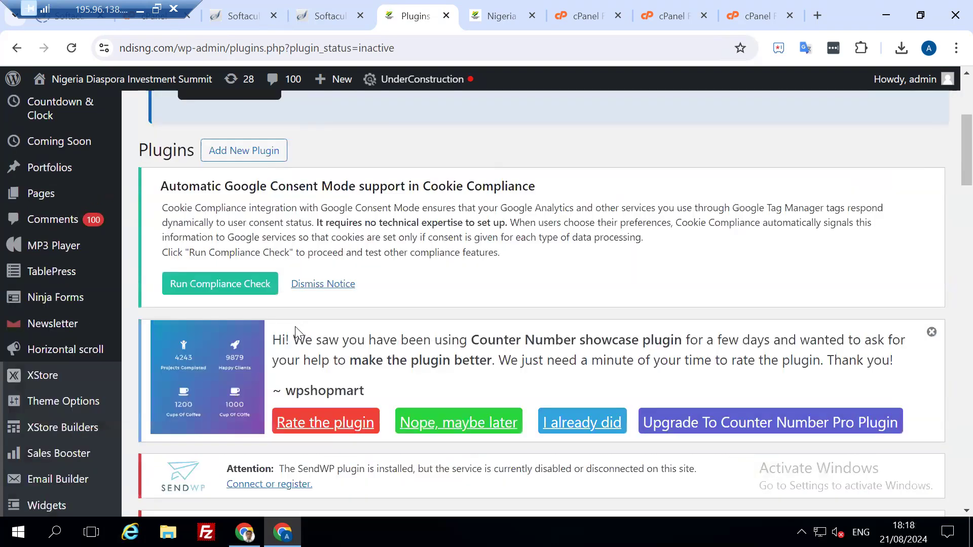
scroll(242, 367, "down", 8)
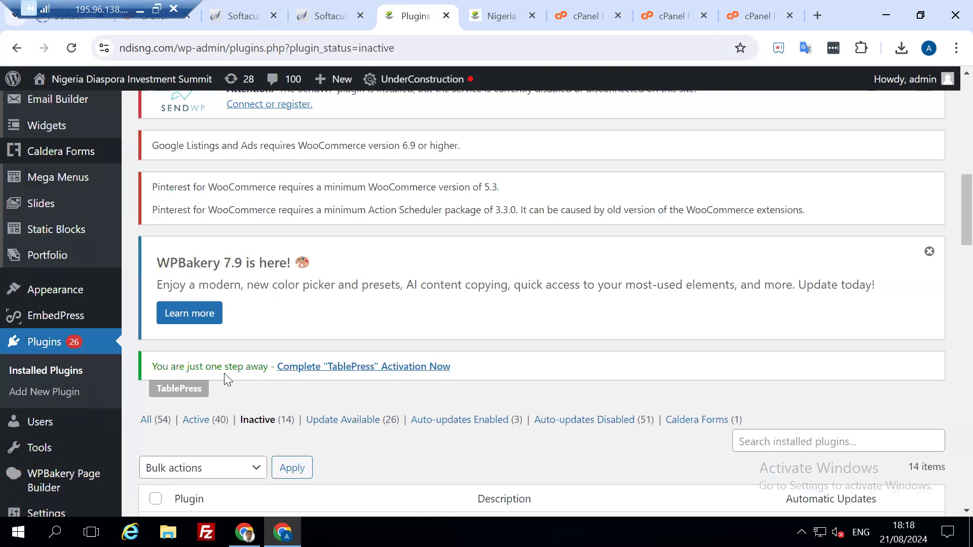
scroll(224, 373, "down", 4)
scroll(226, 361, "down", 3)
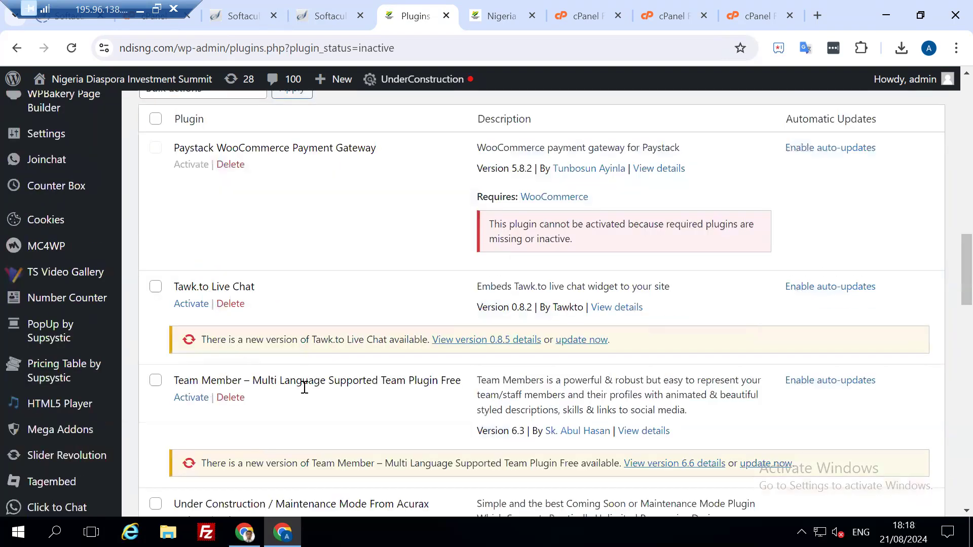
left_click(191, 398)
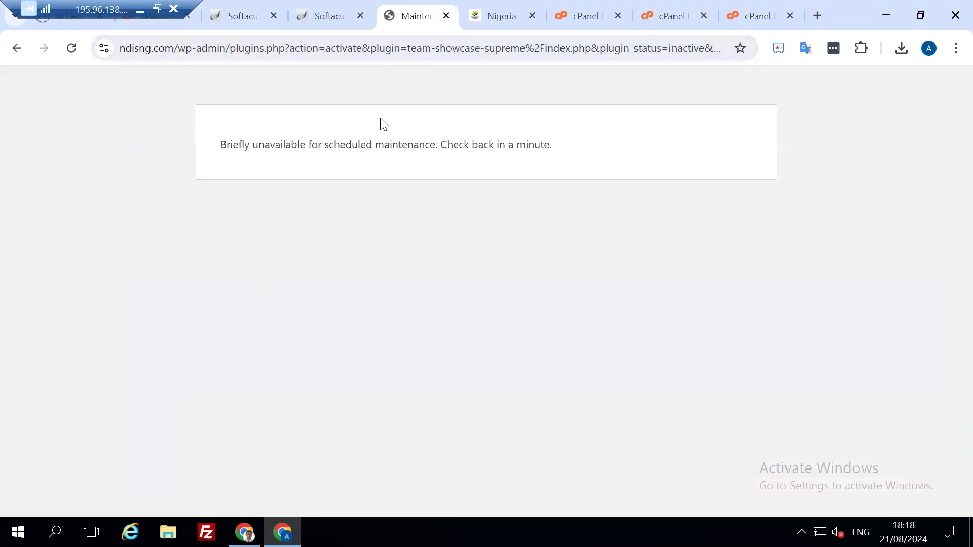
Reload the ndisng.com home page and check its team showcase shortcodes in the speakers and moderators sections
left_click(505, 16)
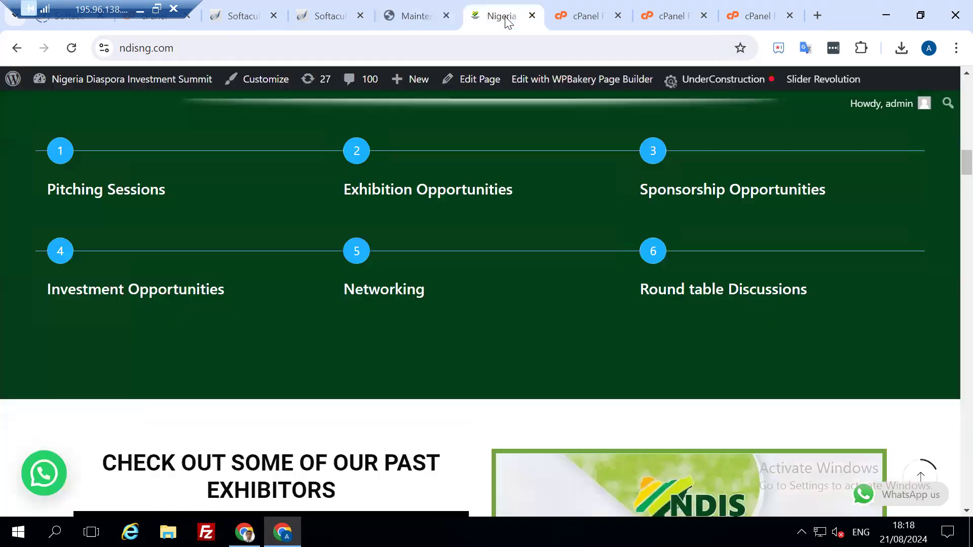
left_click(72, 48)
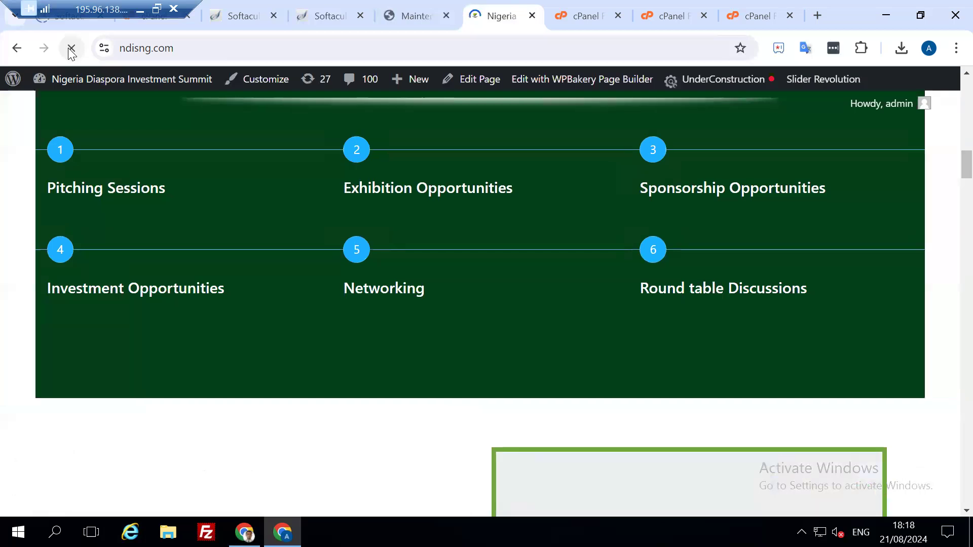
scroll(280, 243, "down", 3)
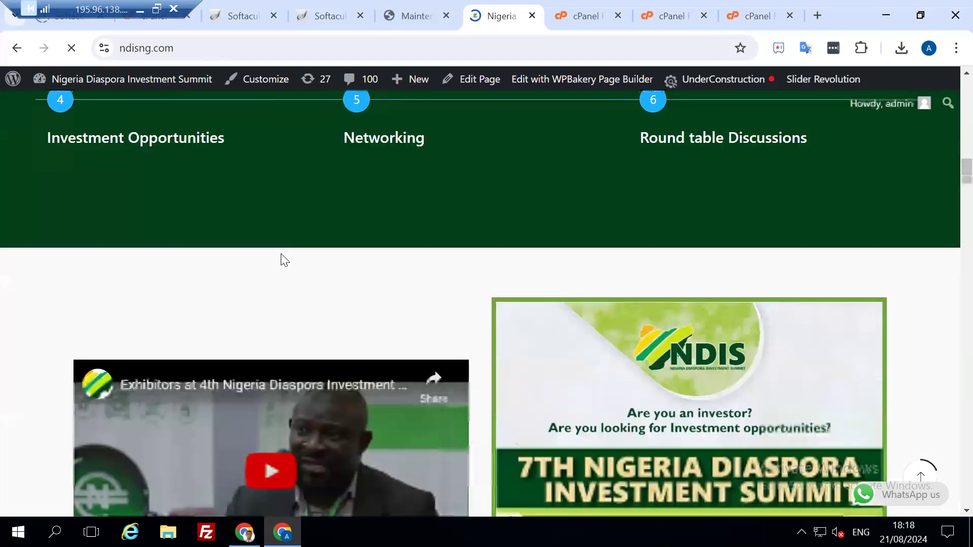
scroll(280, 261, "down", 8)
scroll(274, 292, "down", 5)
scroll(236, 279, "up", 3)
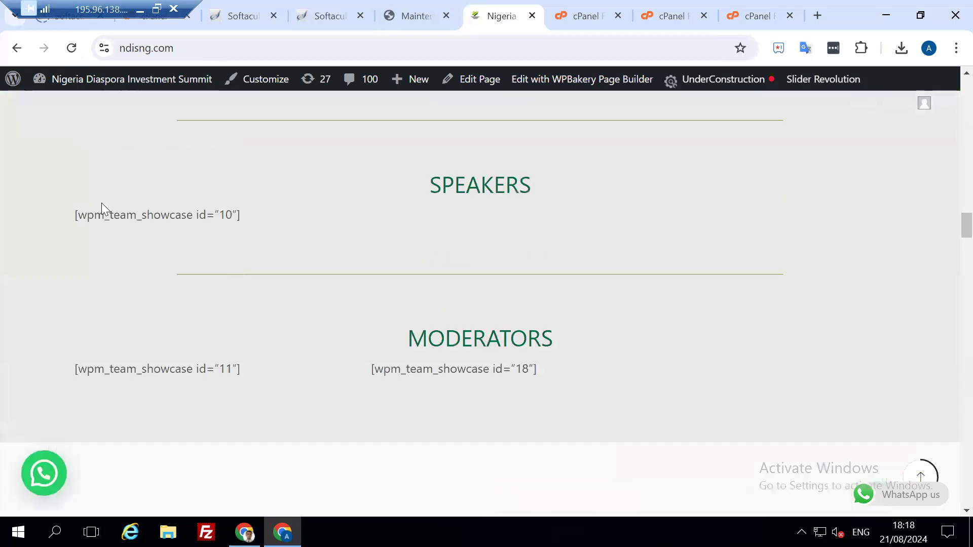
Retry the Team Member plugin activation by reloading its maintenance page, and look over the plugin's templates and admin menu entries
left_click(413, 15)
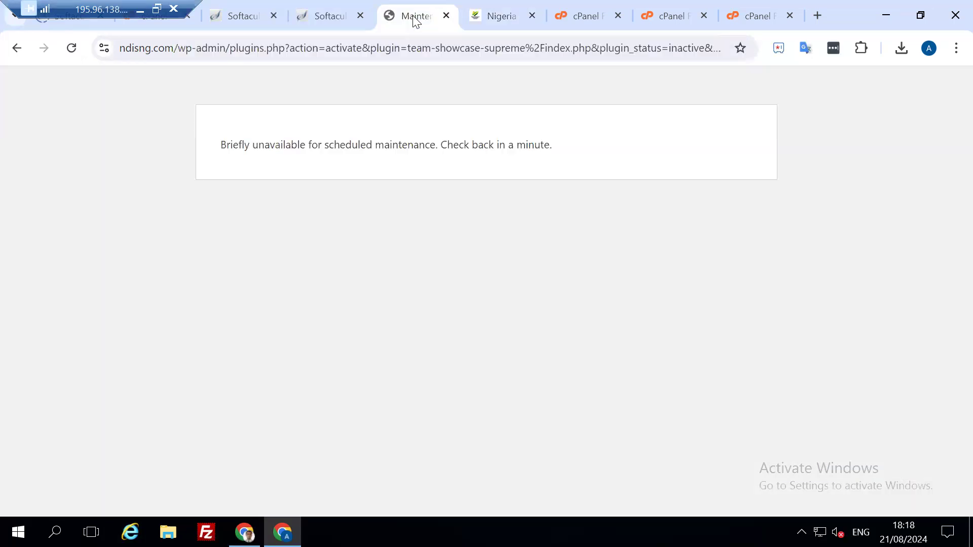
left_click(70, 48)
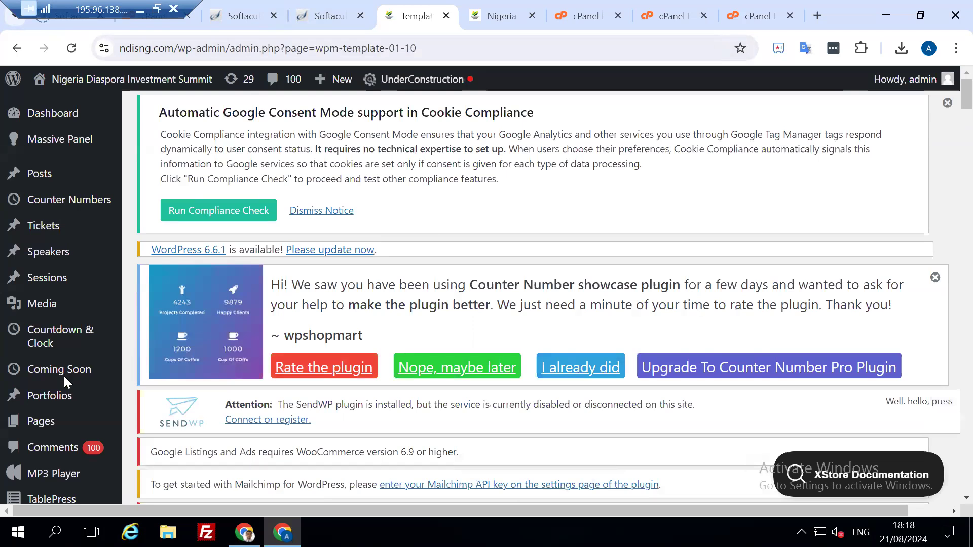
scroll(64, 378, "down", 10)
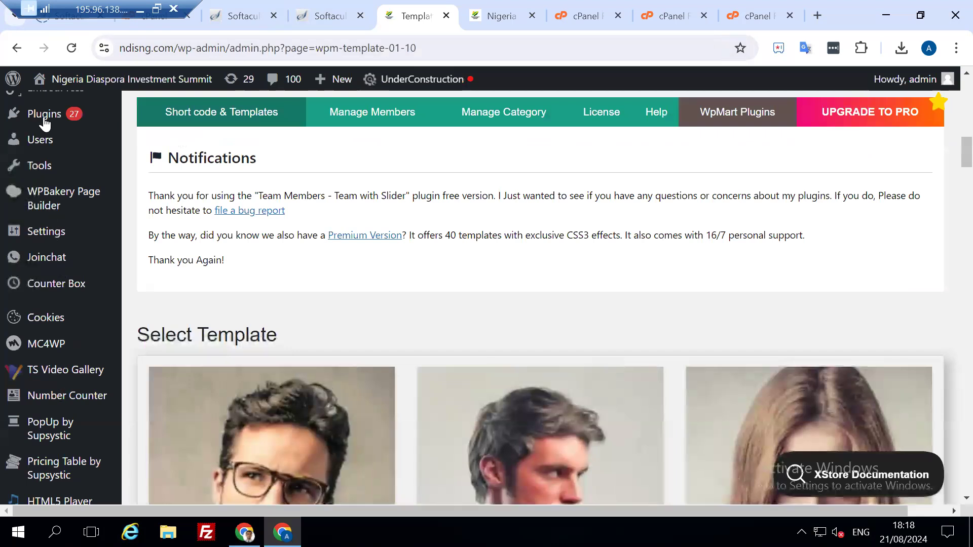
scroll(53, 248, "down", 10)
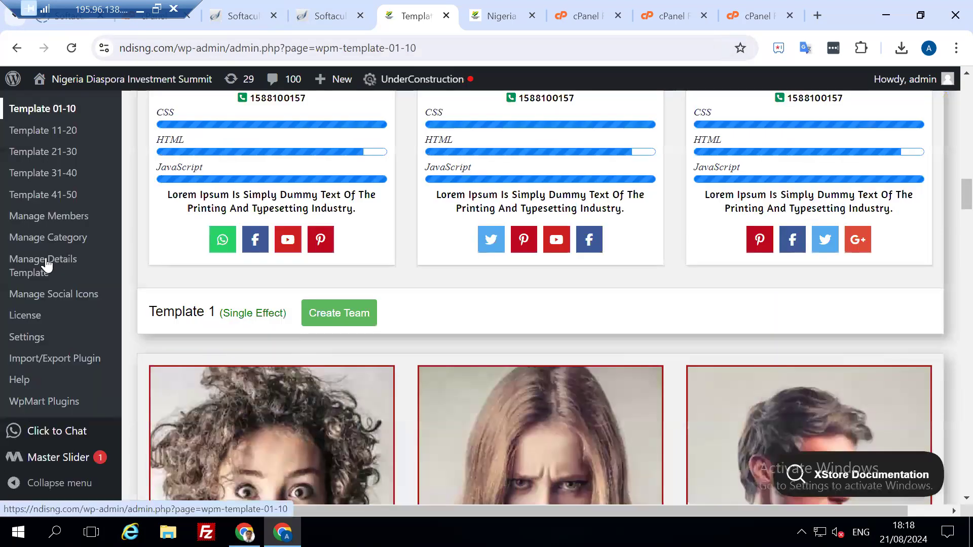
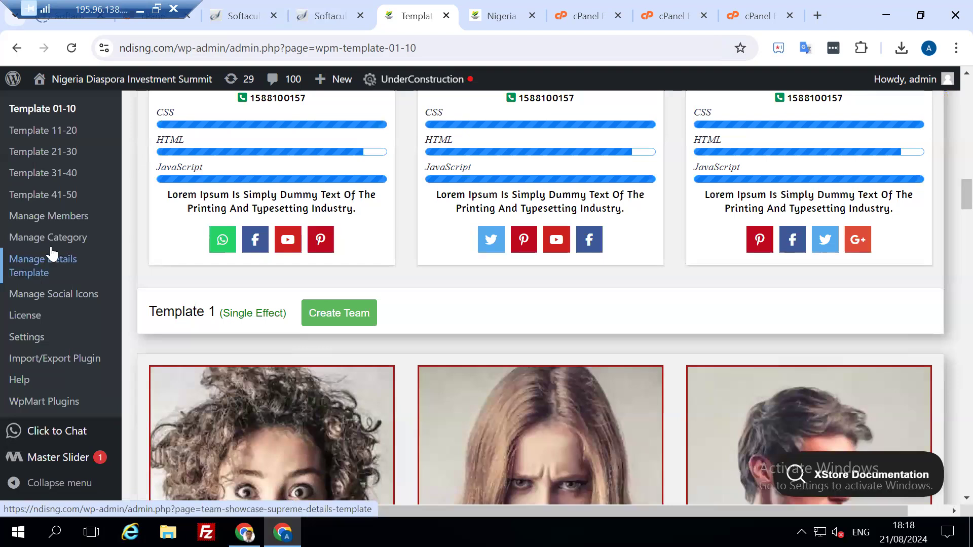
Leave the team templates page for the installed plugins and list only the inactive plugins again
scroll(56, 254, "up", 2)
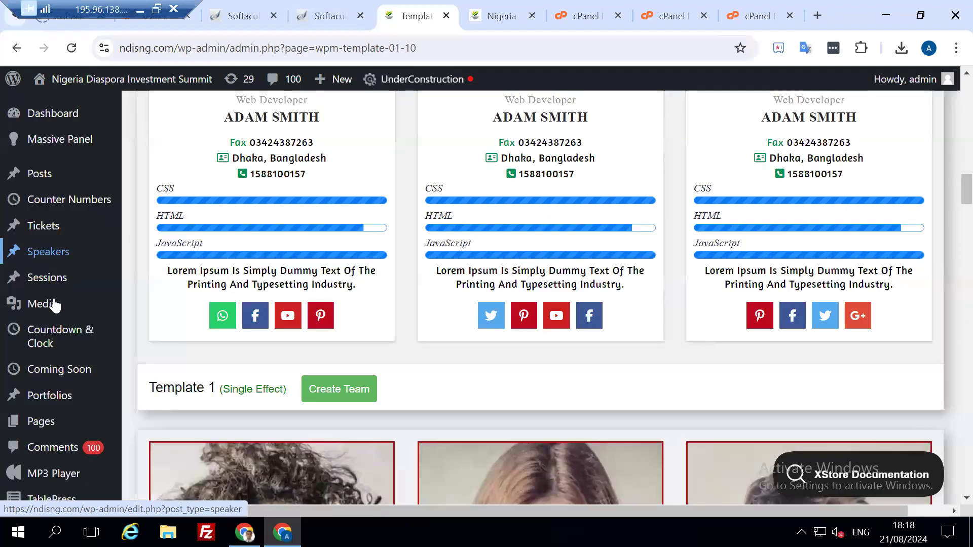
scroll(60, 400, "down", 10)
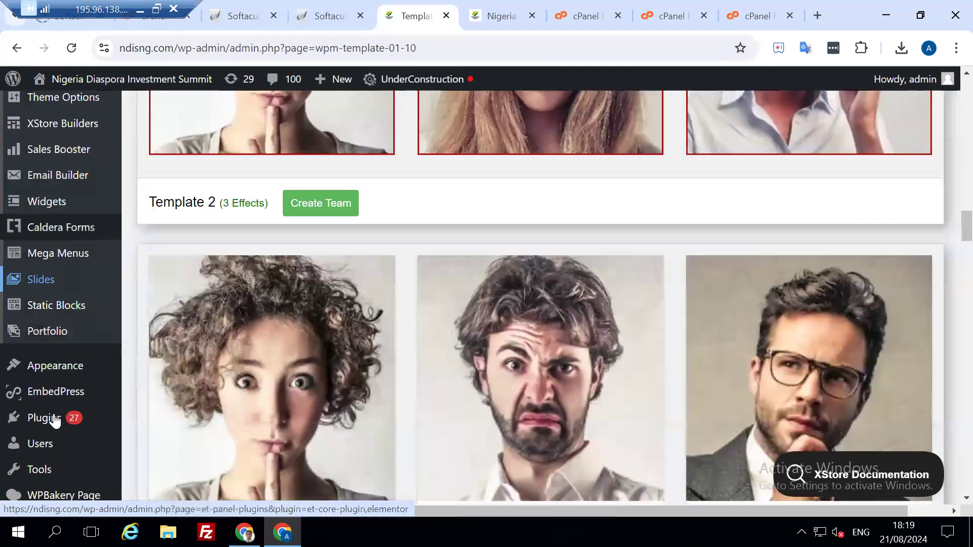
scroll(51, 274, "down", 3)
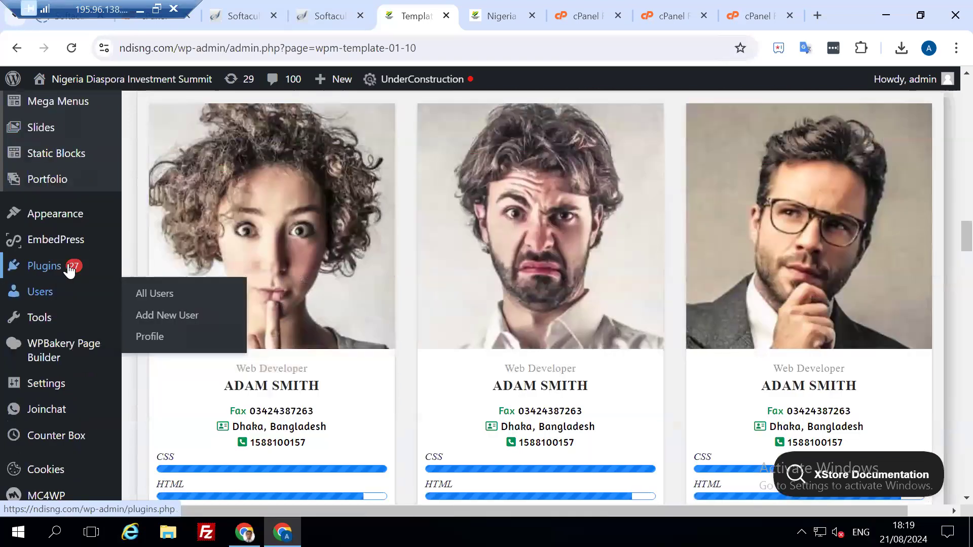
left_click(152, 267)
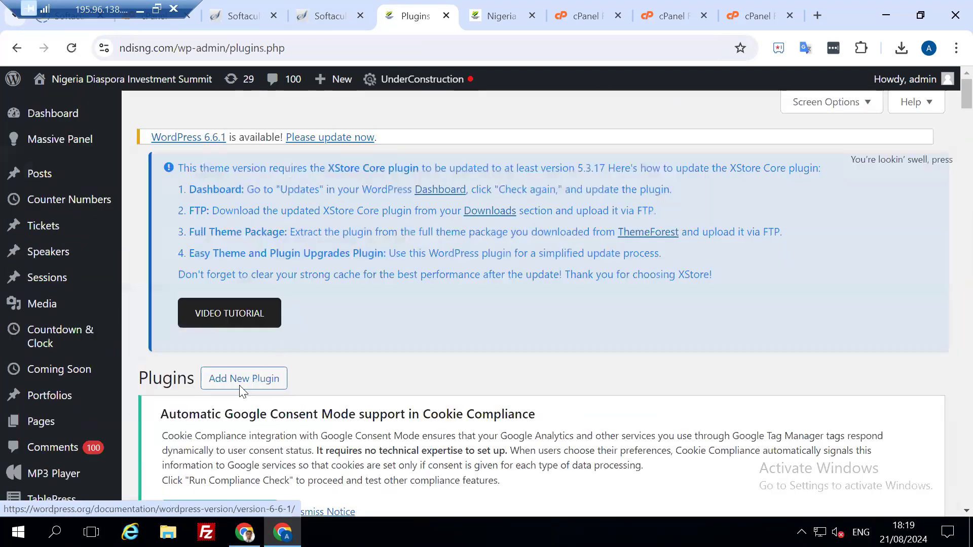
scroll(254, 377, "down", 8)
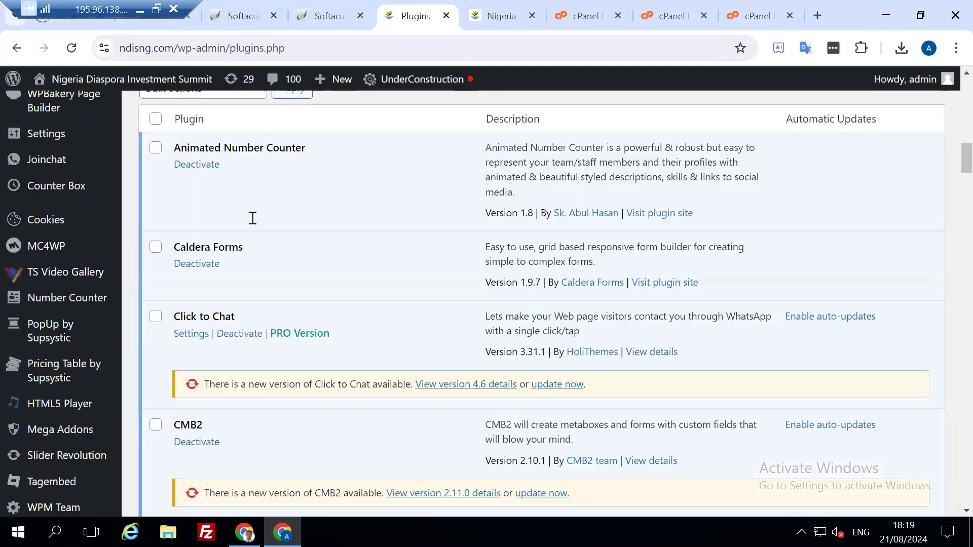
scroll(265, 194, "up", 3)
left_click(264, 191)
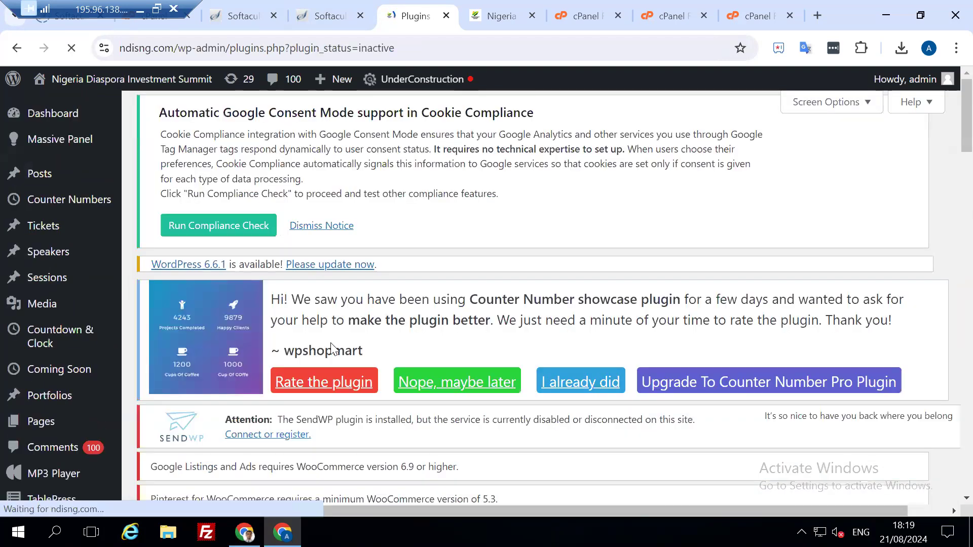
Delete the inactive Under Construction / Maintenance Mode From Acurax and UpdraftPlus - Backup/Restore plugins
scroll(285, 387, "down", 5)
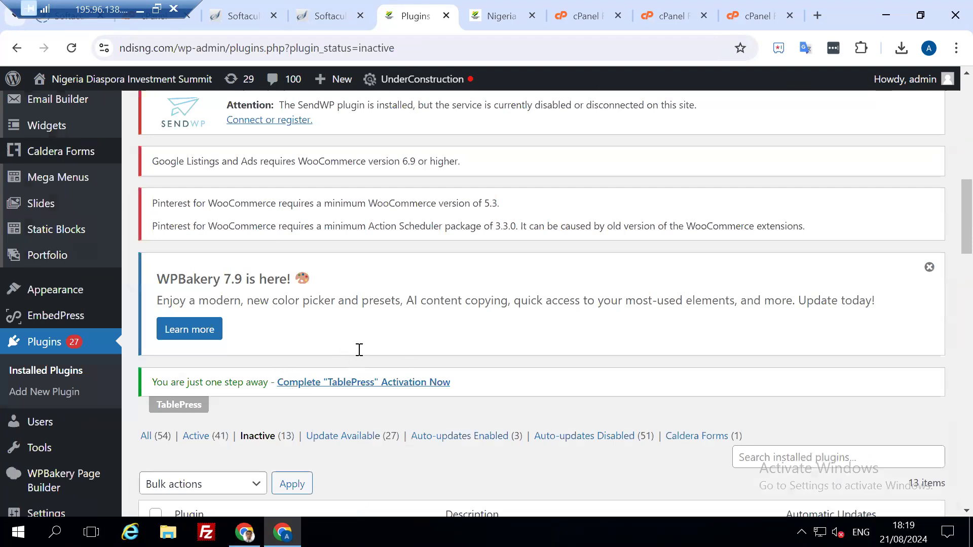
scroll(341, 351, "down", 6)
scroll(241, 343, "down", 1)
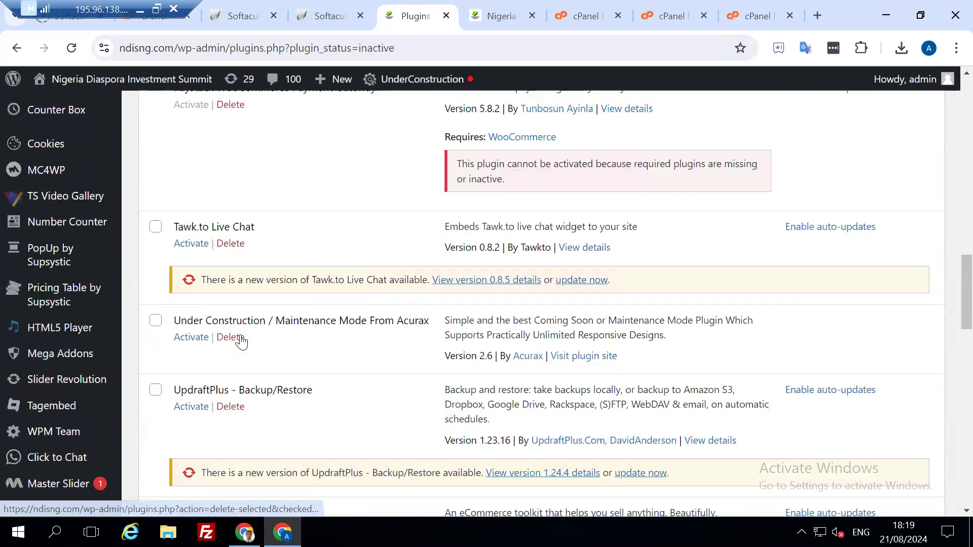
left_click(231, 338)
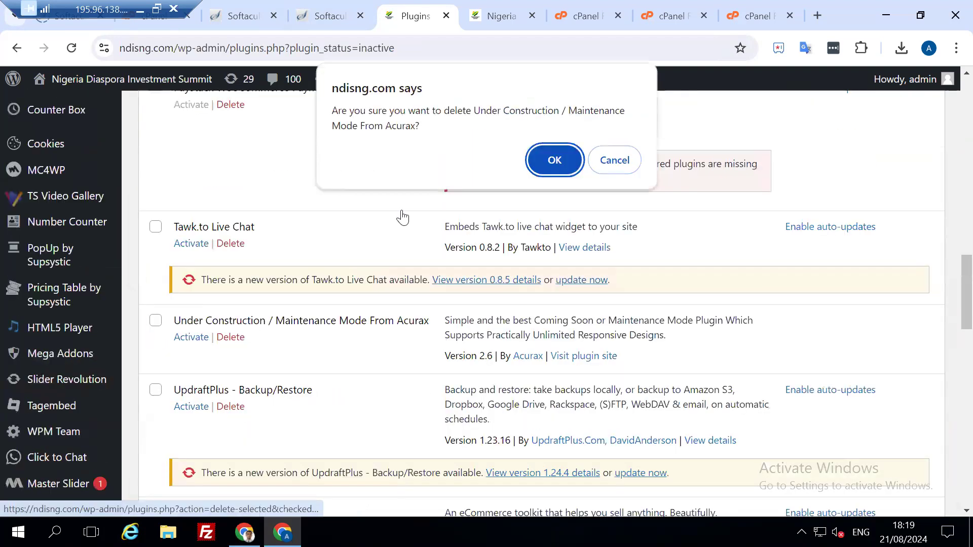
left_click(558, 163)
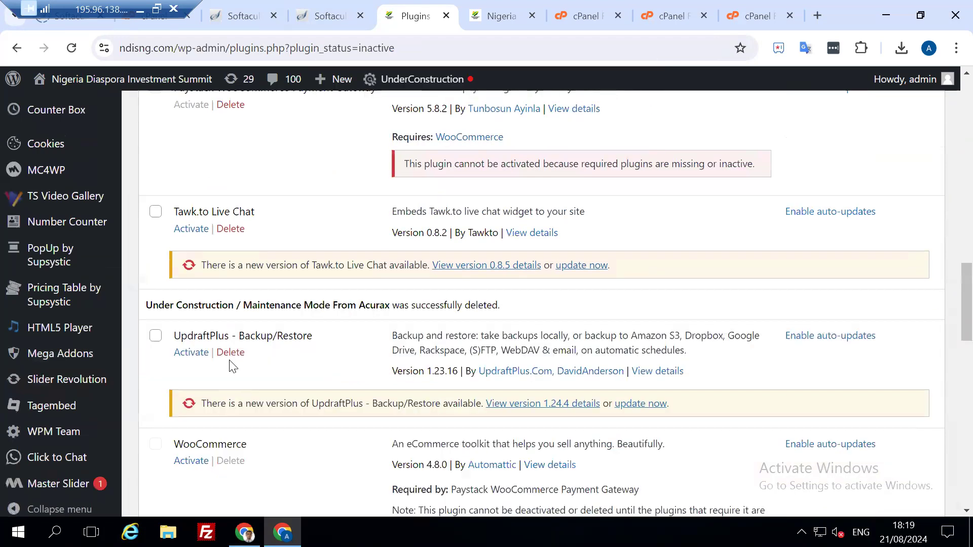
left_click(232, 352)
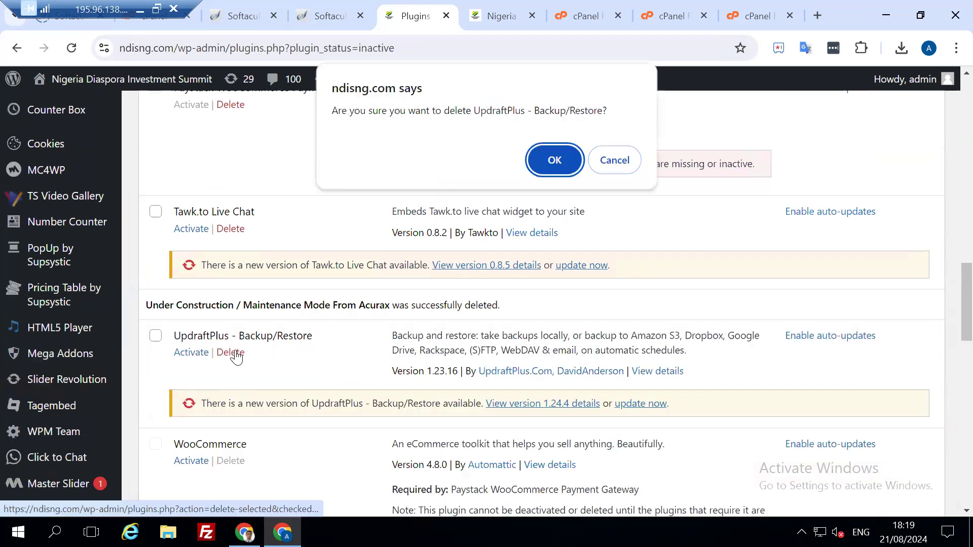
left_click(544, 157)
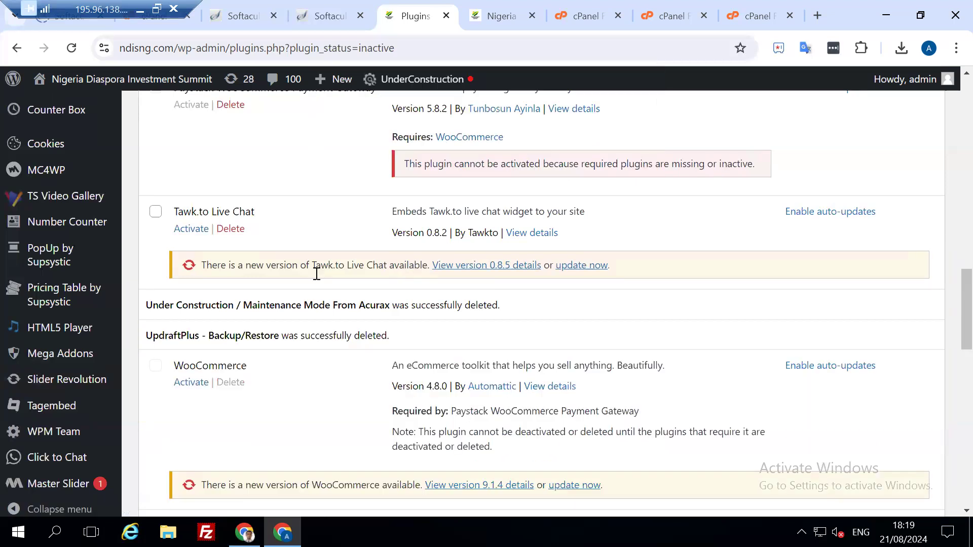
Delete the inactive WP File Manager plugin
scroll(268, 364, "down", 3)
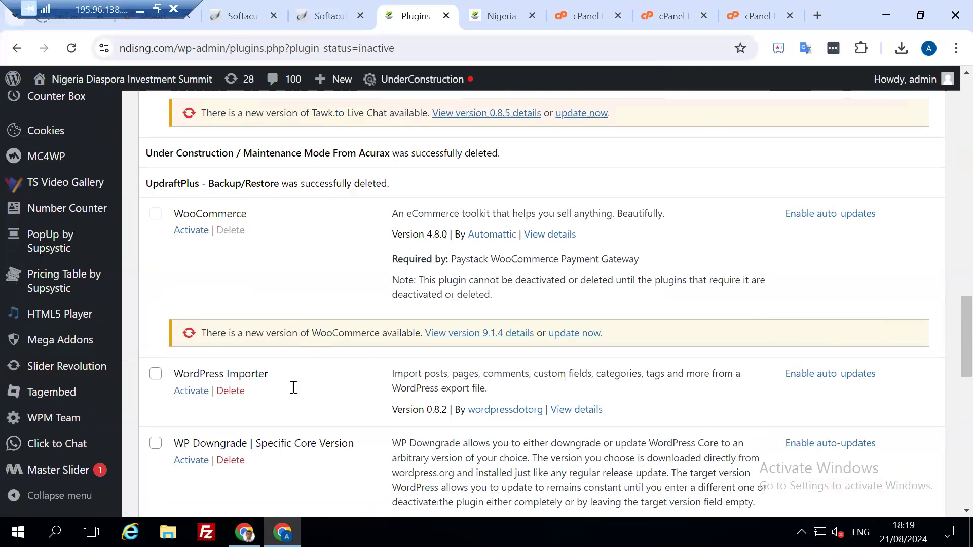
scroll(284, 395, "down", 1)
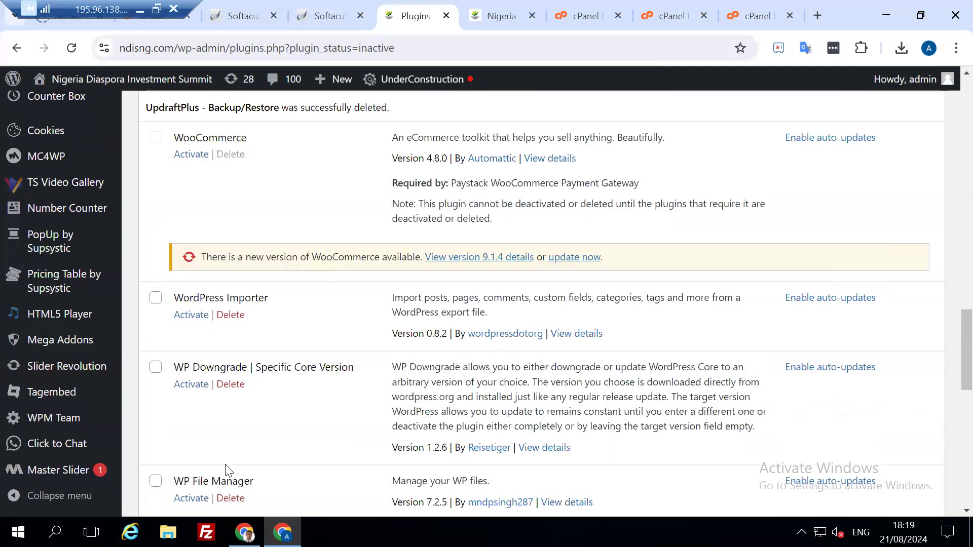
scroll(229, 456, "down", 1)
scroll(229, 422, "down", 1)
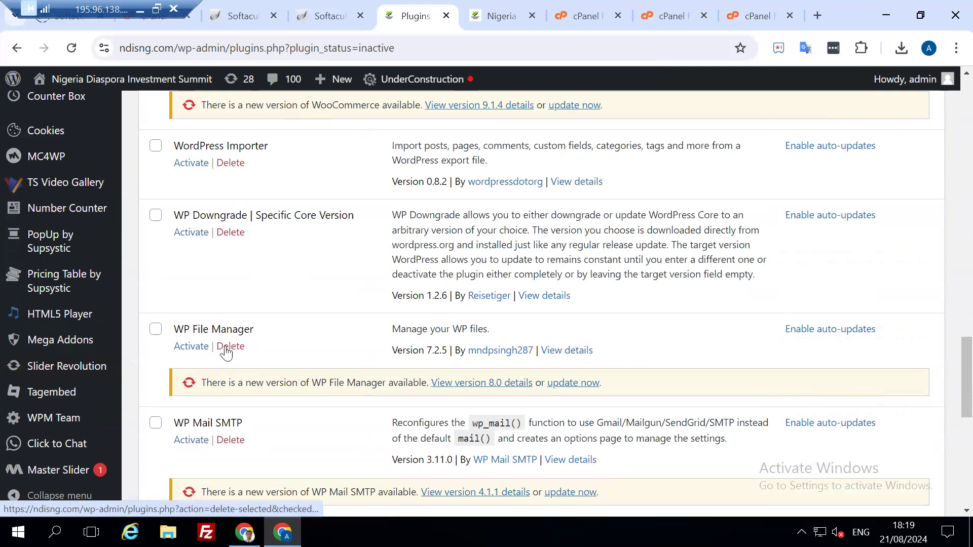
left_click(226, 349)
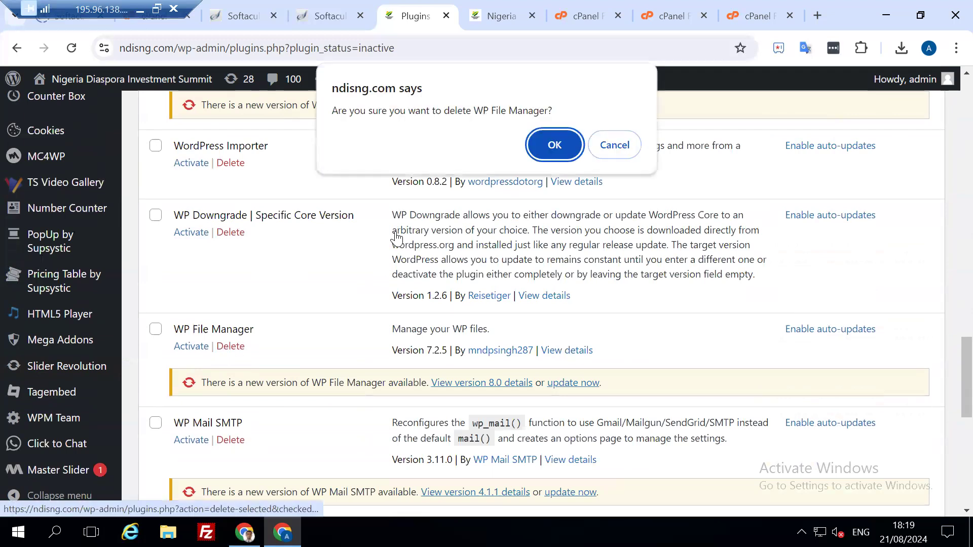
left_click(543, 148)
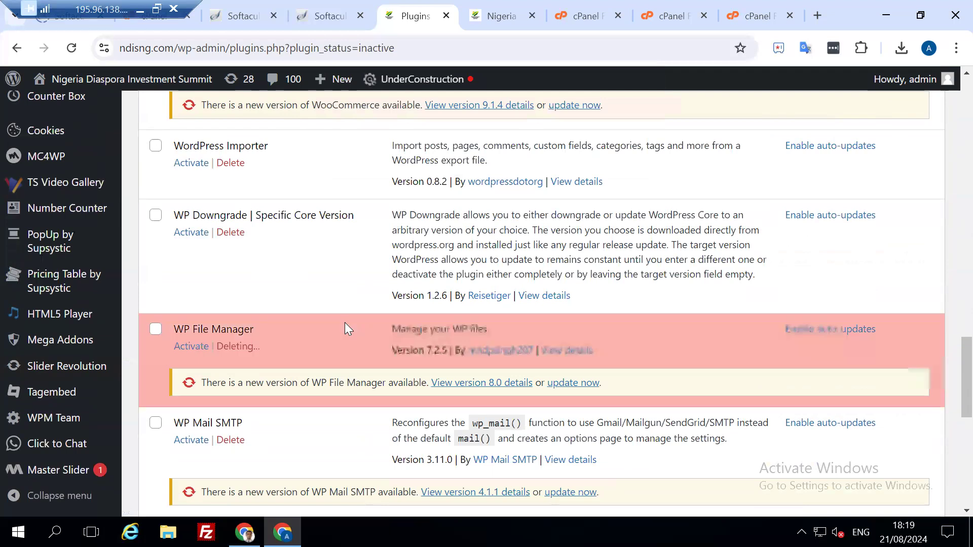
Try to activate the inactive XStore Core plugin
scroll(315, 348, "down", 5)
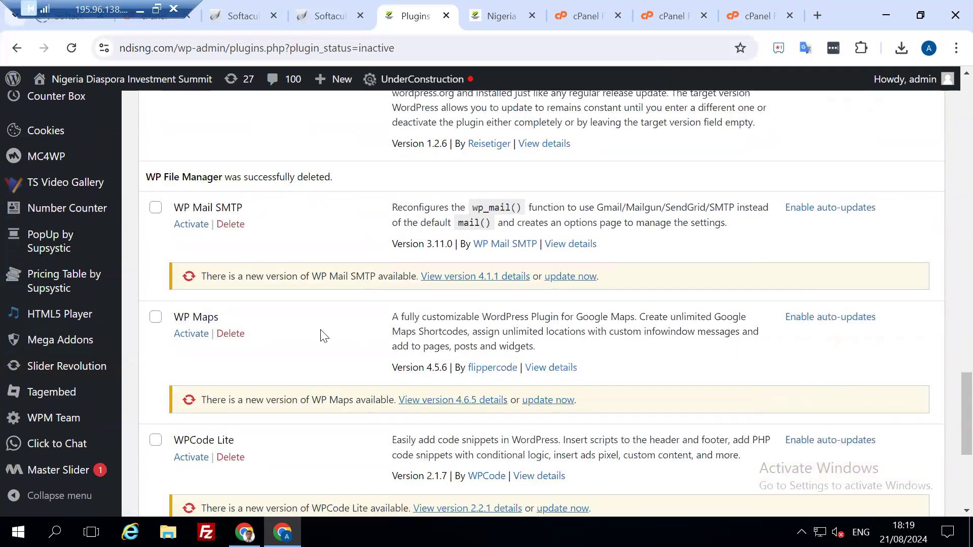
scroll(291, 371, "down", 2)
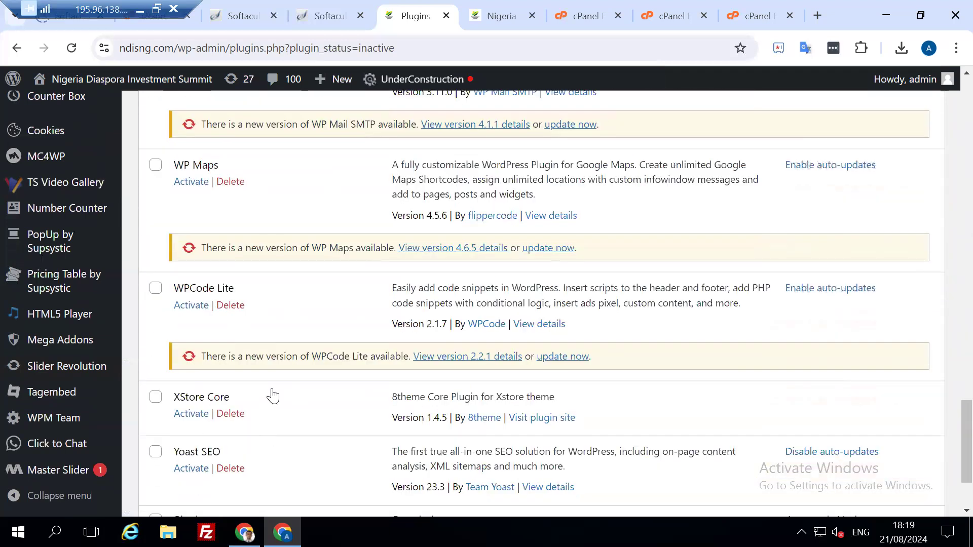
scroll(292, 400, "down", 2)
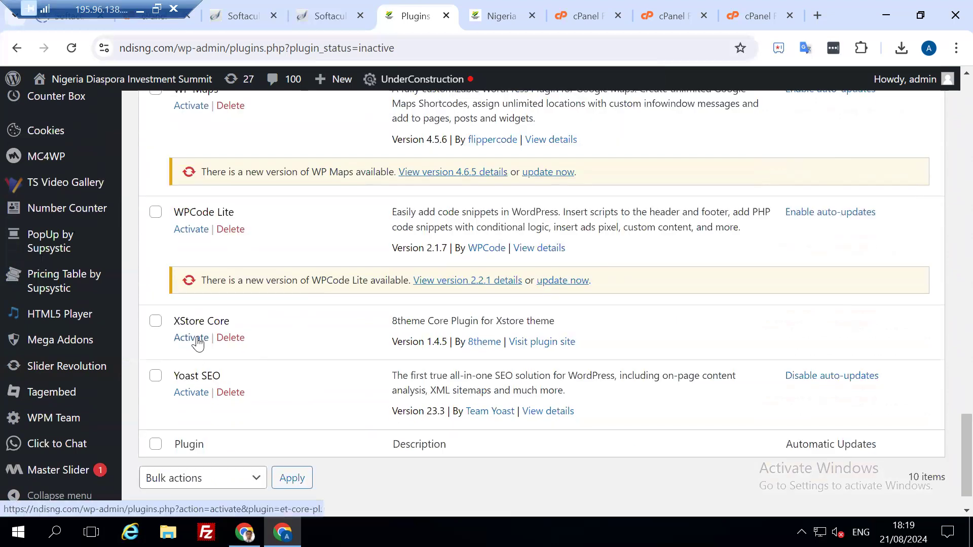
left_click(198, 345)
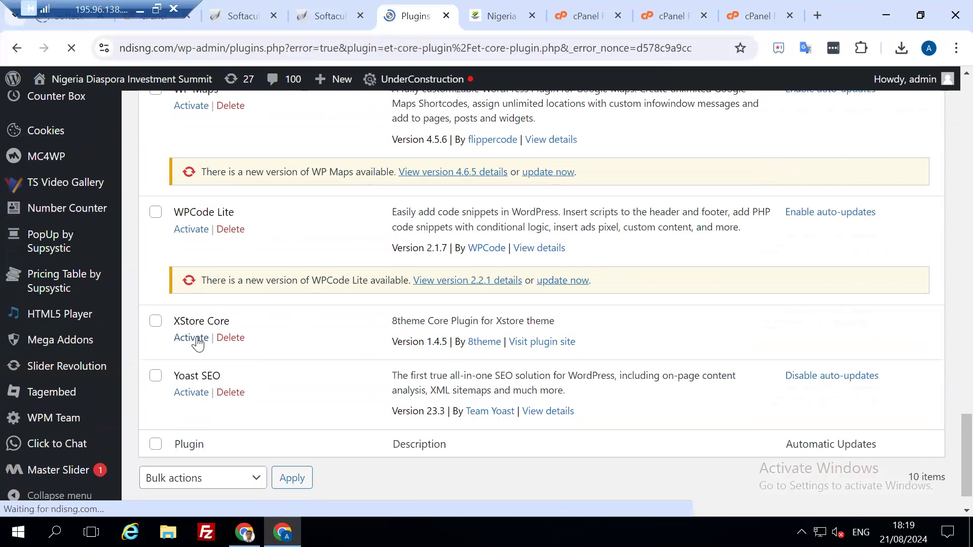
Reload the ndisng.com home page to check its speaker profiles, and turn Under Construction Mode off
left_click(505, 27)
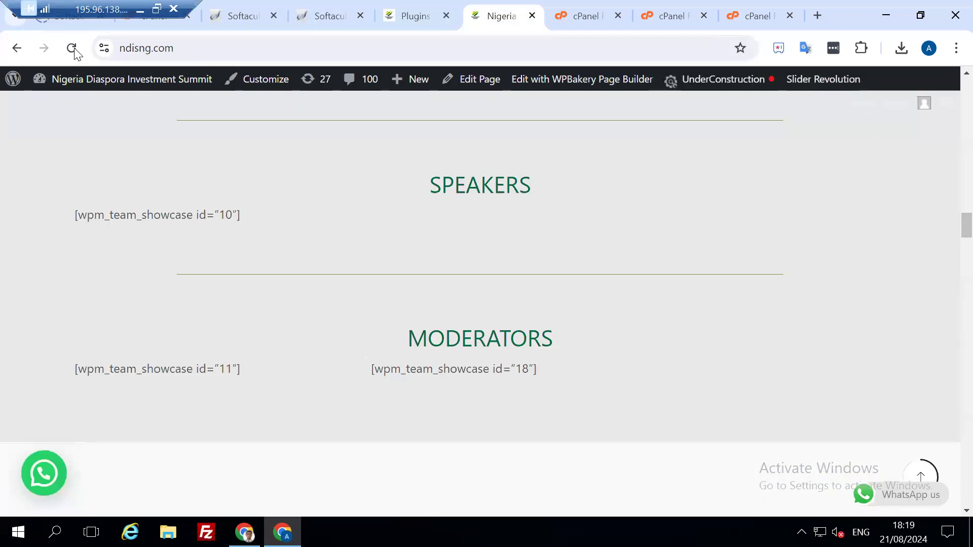
left_click(72, 48)
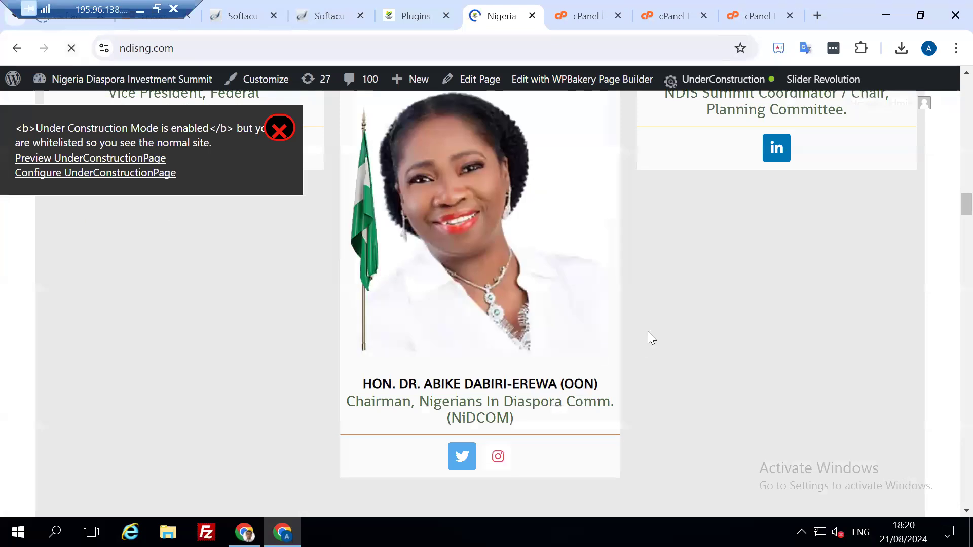
scroll(648, 332, "down", 4)
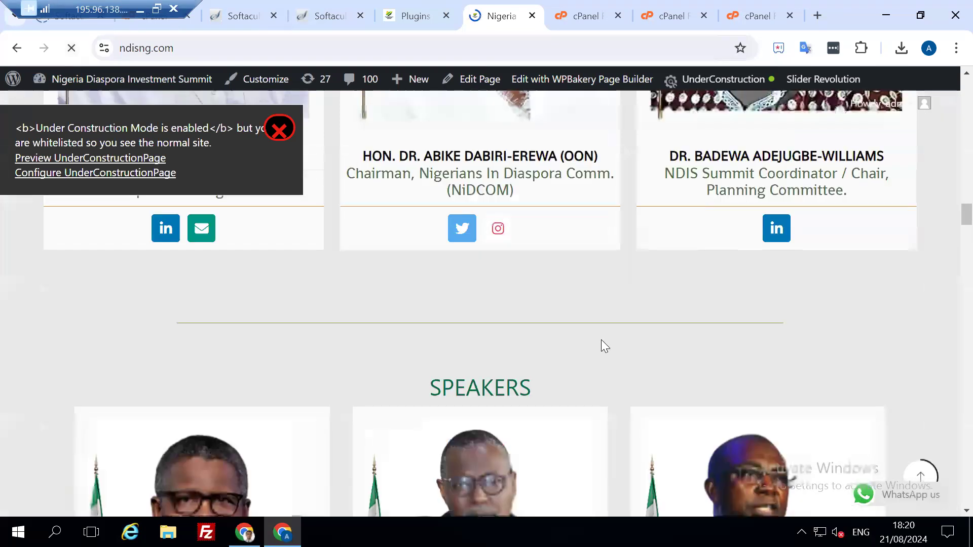
scroll(691, 84, "down", 4)
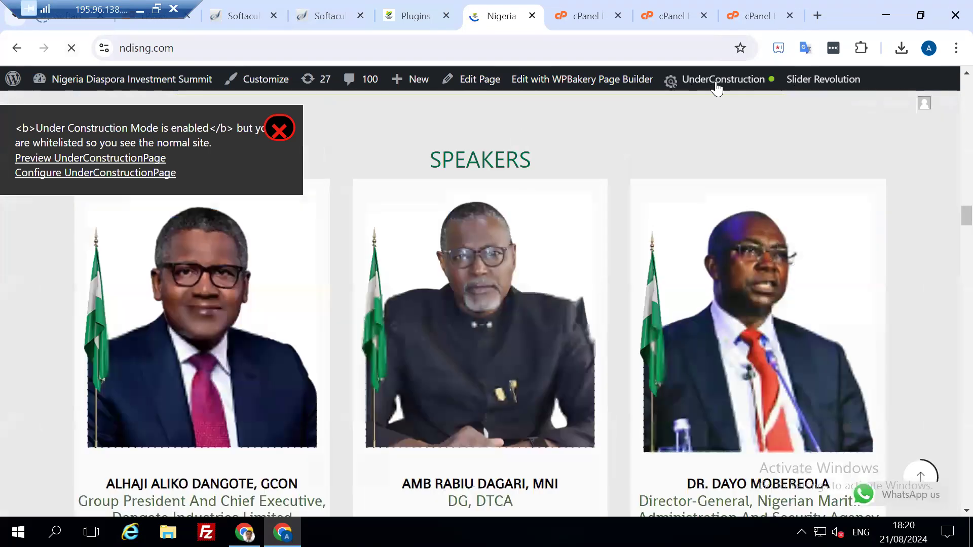
mouse_move(717, 87)
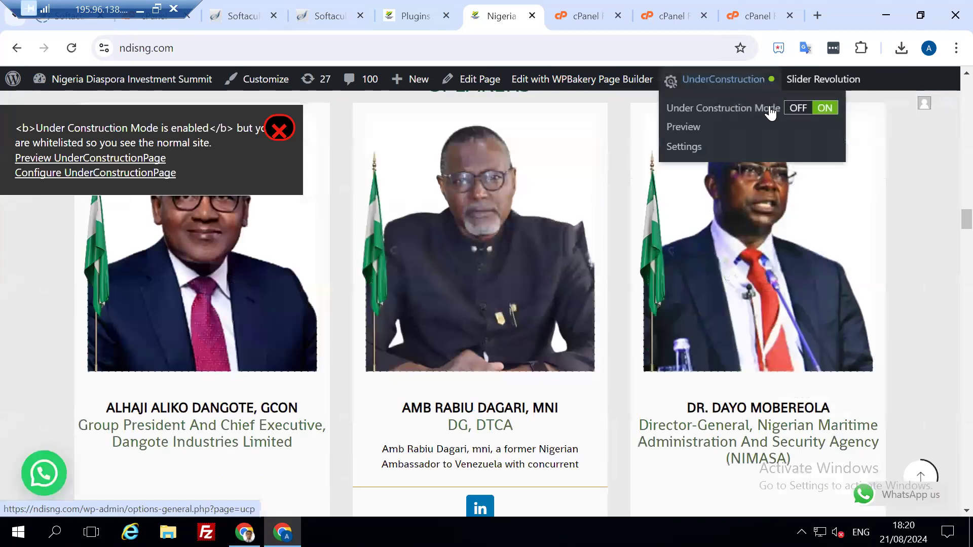
left_click(798, 108)
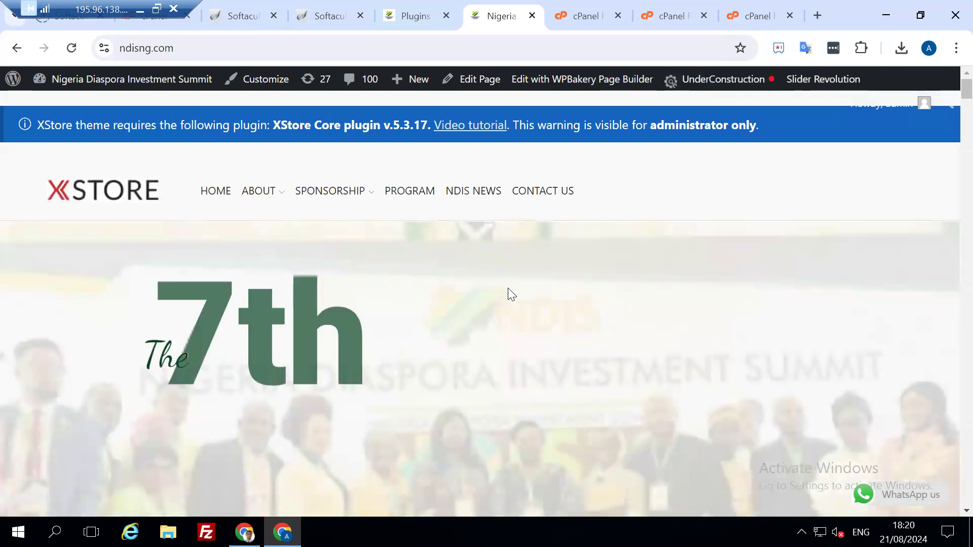
Review the home page from the summit banner through the exhibitor and pitching videos to the speaker and moderator profiles
scroll(564, 354, "down", 1)
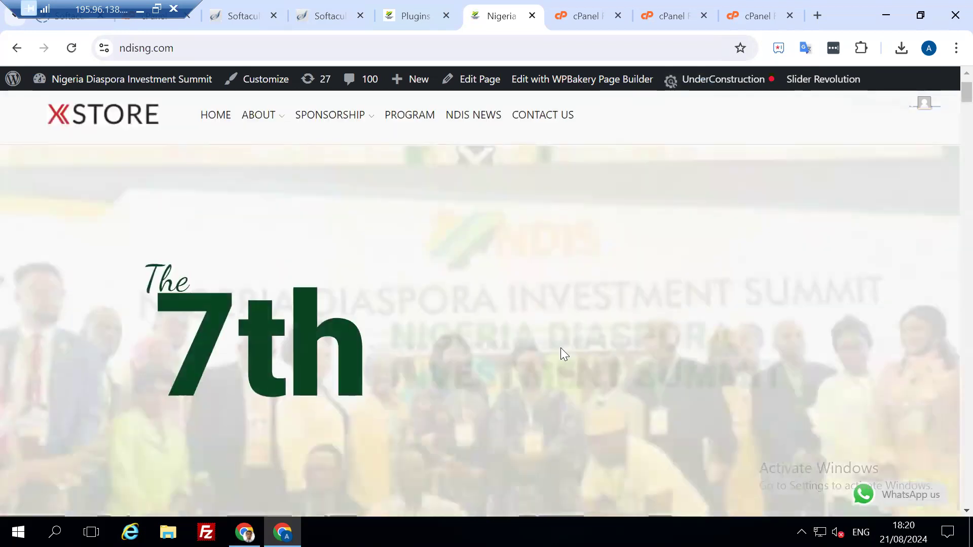
scroll(419, 343, "down", 2)
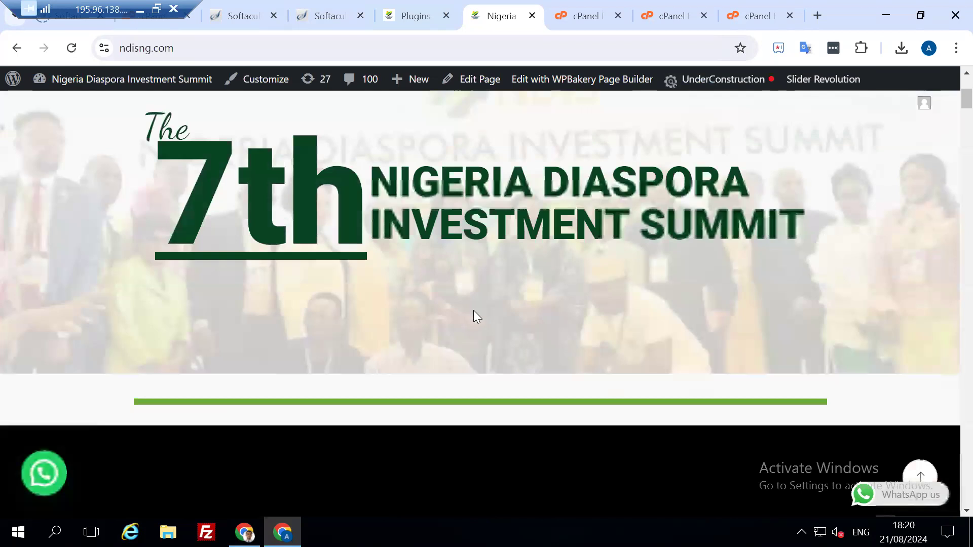
scroll(474, 311, "down", 5)
scroll(409, 337, "down", 5)
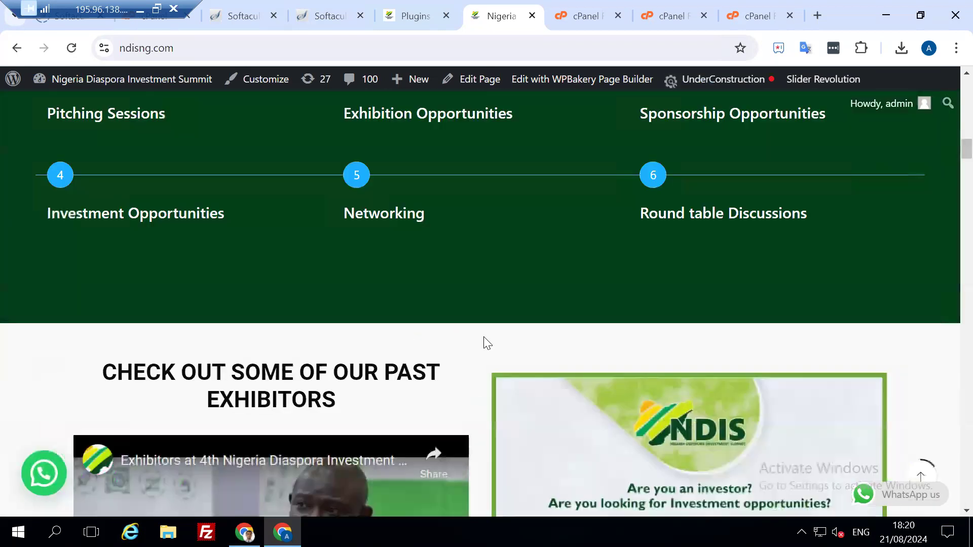
scroll(481, 340, "down", 2)
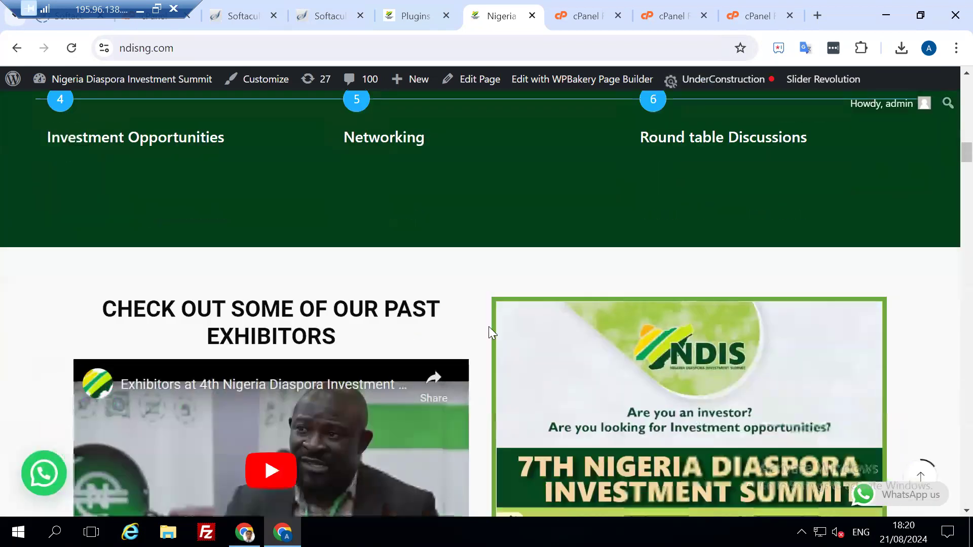
scroll(486, 330, "down", 7)
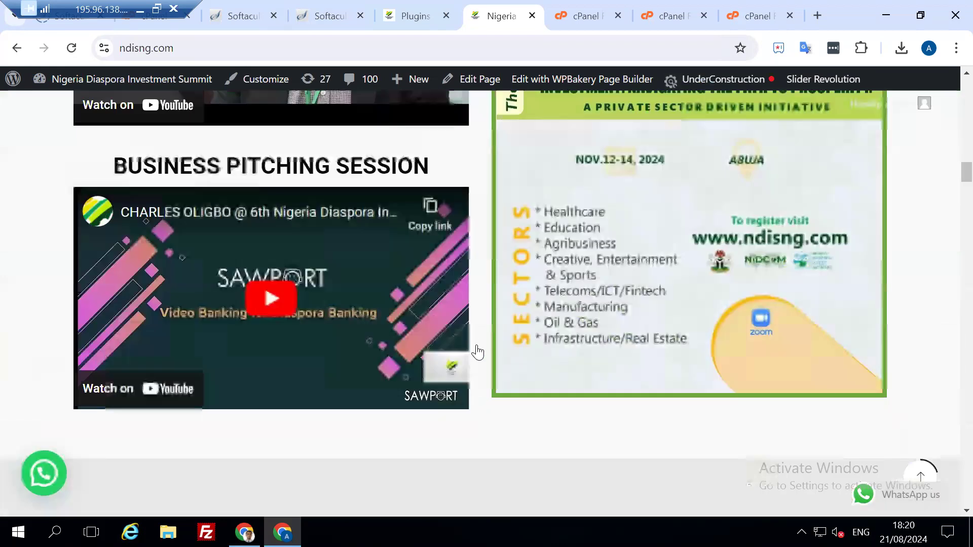
scroll(477, 356, "down", 5)
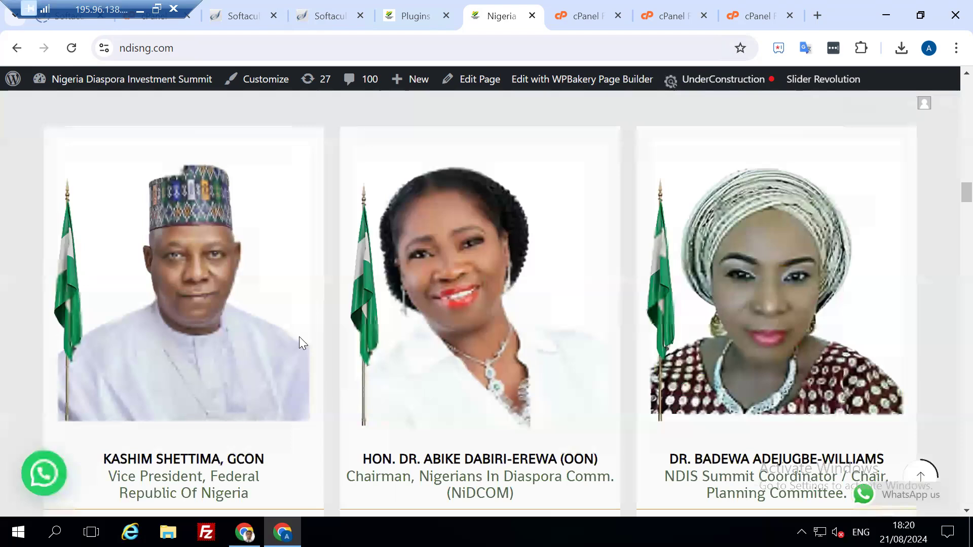
scroll(299, 337, "down", 5)
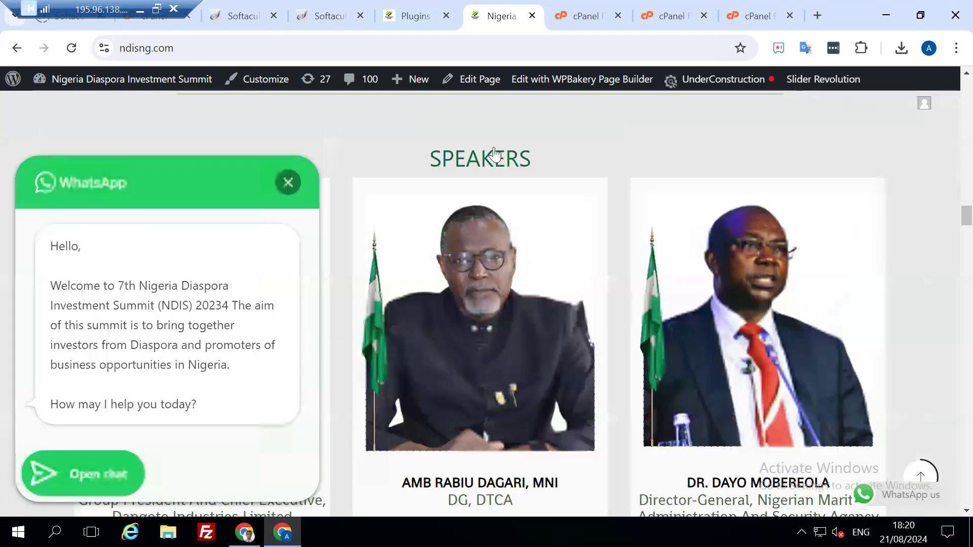
scroll(537, 198, "down", 4)
scroll(578, 260, "down", 2)
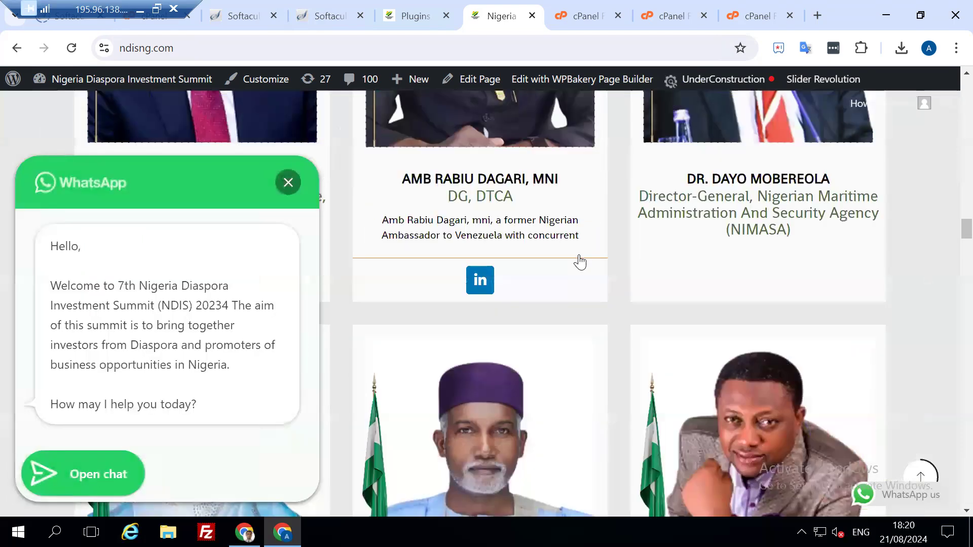
scroll(456, 172, "up", 5)
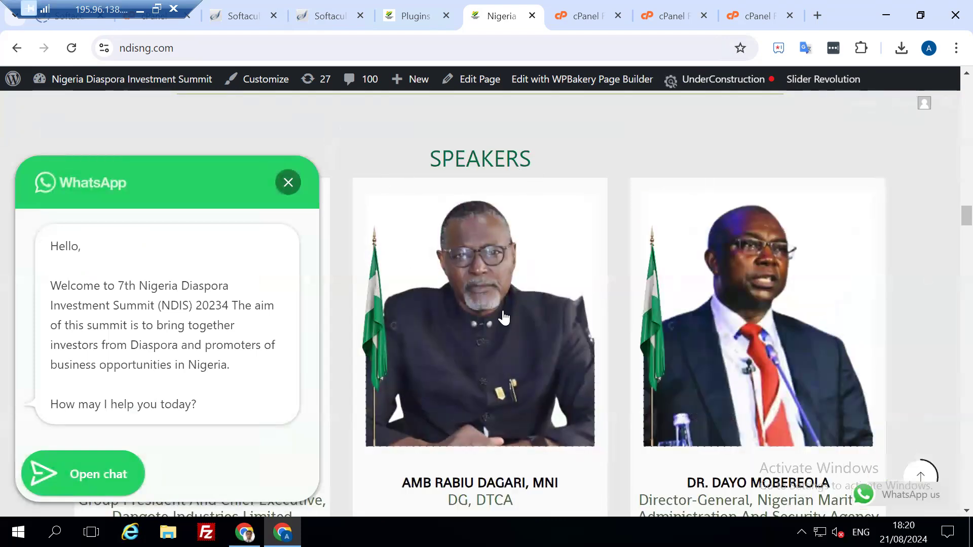
scroll(409, 325, "down", 5)
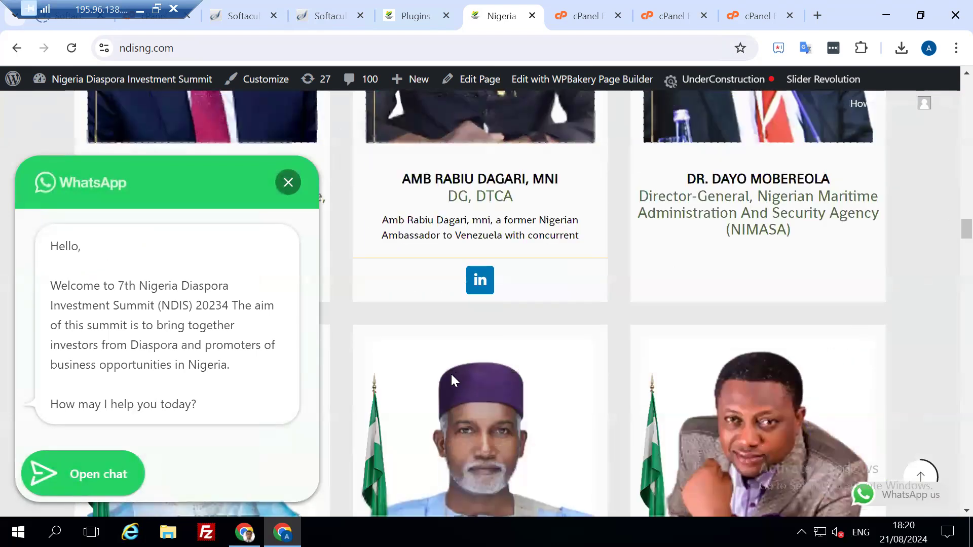
scroll(451, 377, "down", 3)
scroll(399, 413, "down", 8)
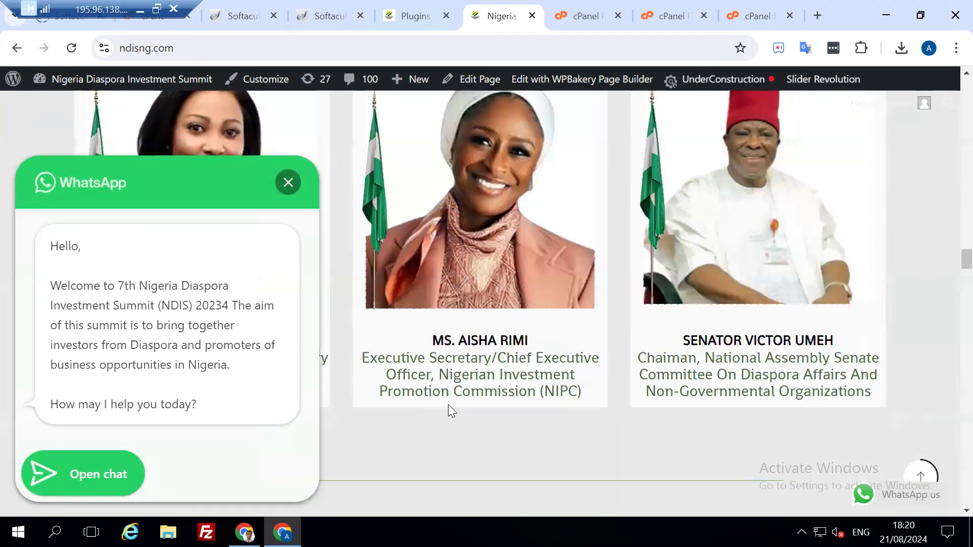
scroll(639, 419, "down", 5)
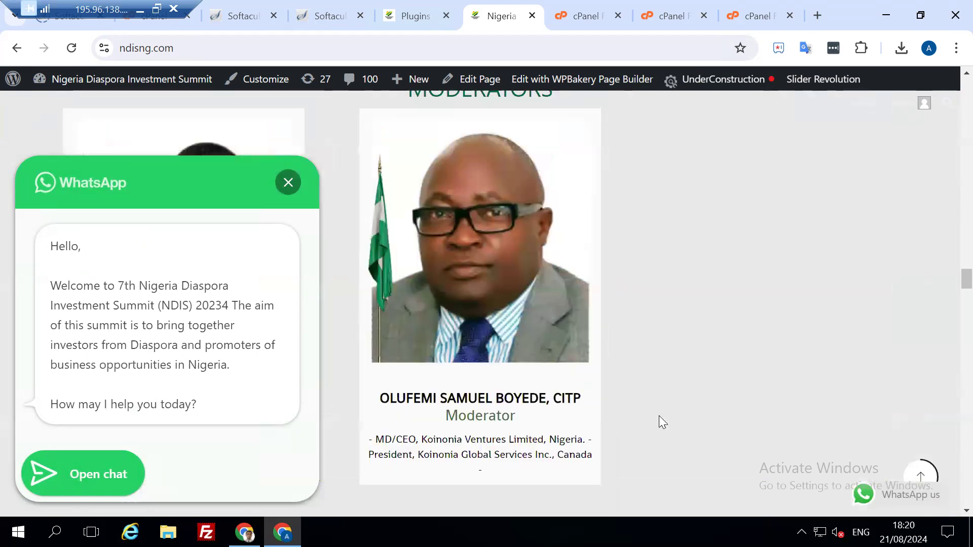
Examine the home page's statistics, image gallery, videos and the area below the sponsor section, closing the WhatsApp chat popup
scroll(667, 430, "down", 5)
scroll(588, 428, "down", 8)
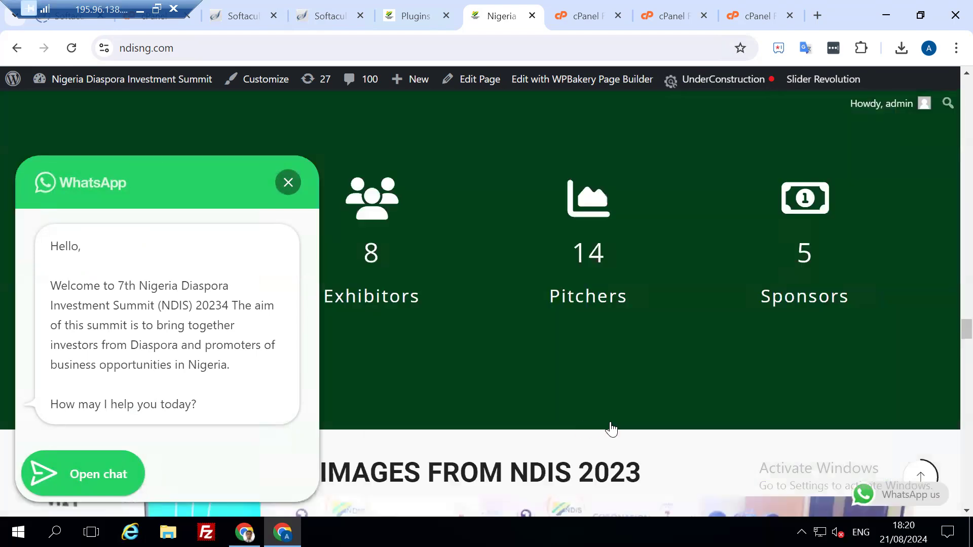
scroll(617, 434, "down", 5)
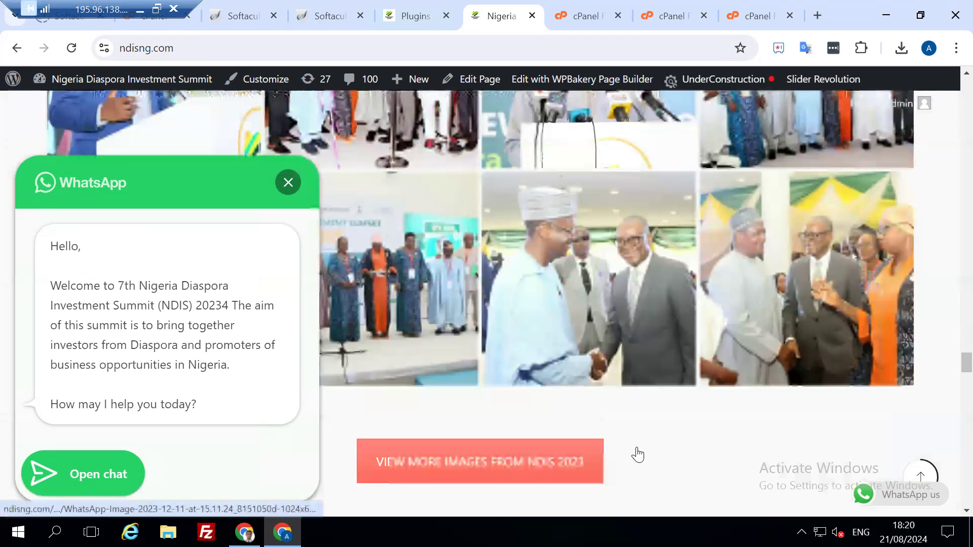
scroll(638, 455, "down", 5)
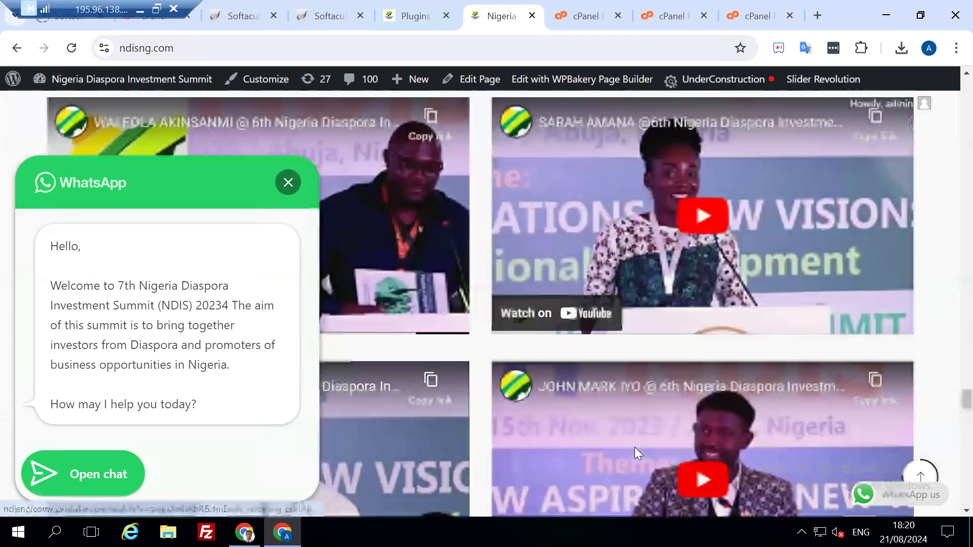
scroll(637, 453, "down", 5)
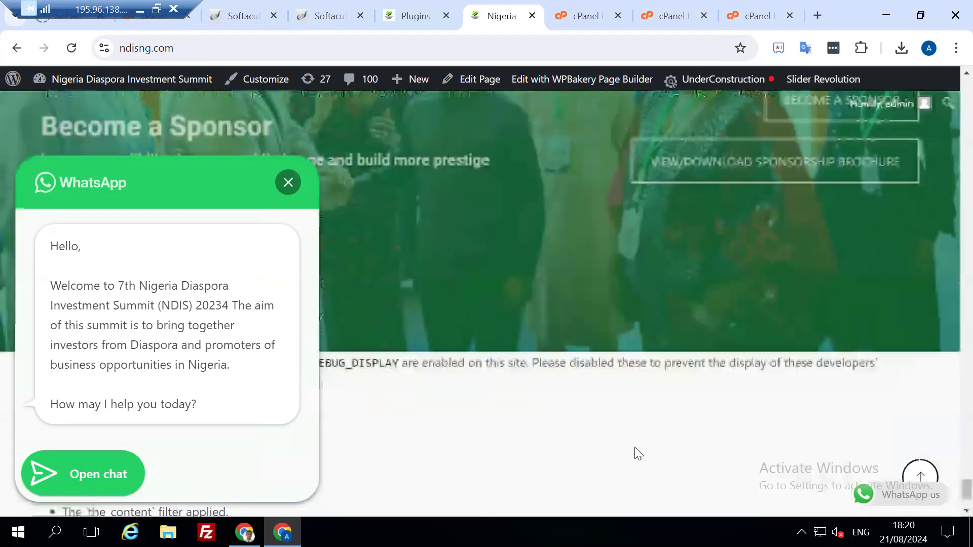
scroll(637, 453, "down", 2)
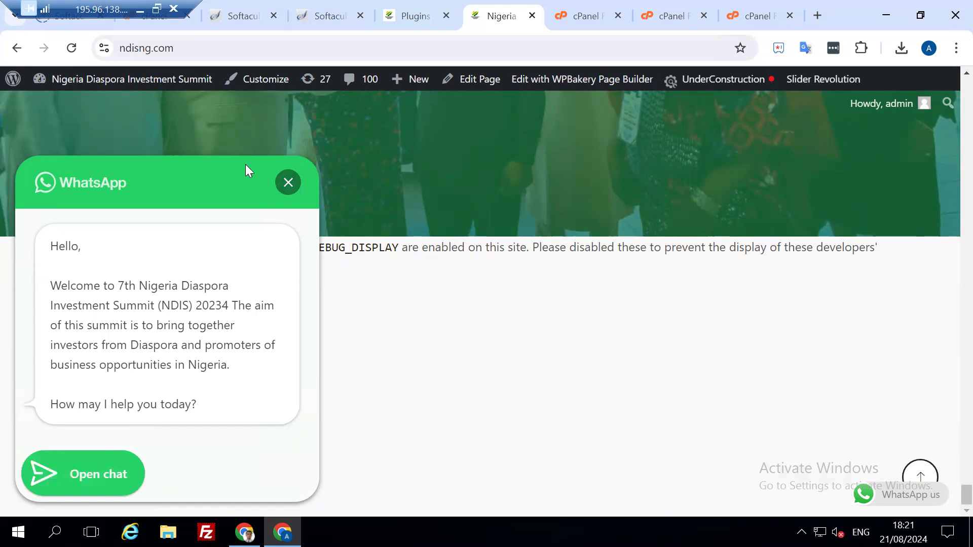
left_click(289, 183)
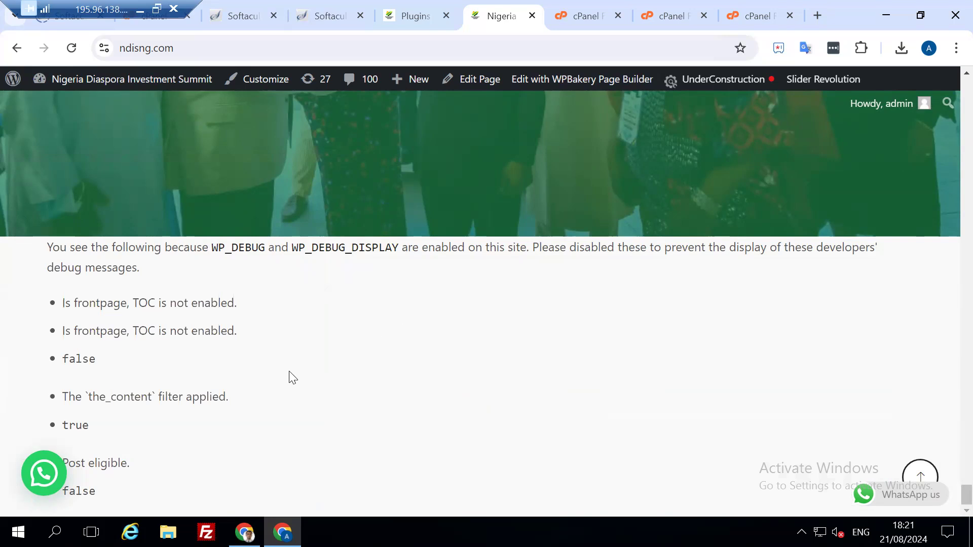
List the site's inactive plugins and activate WP Mail SMTP
left_click(412, 19)
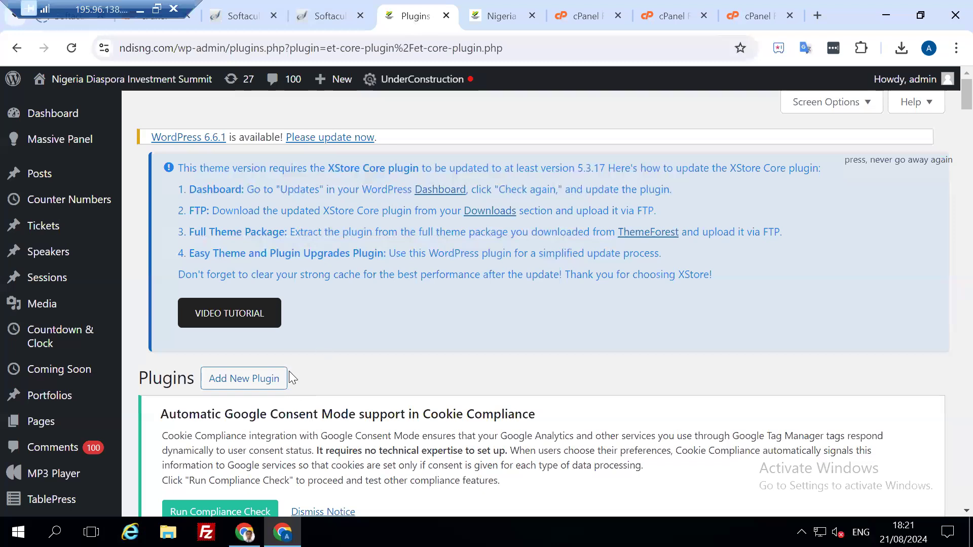
scroll(247, 259, "down", 8)
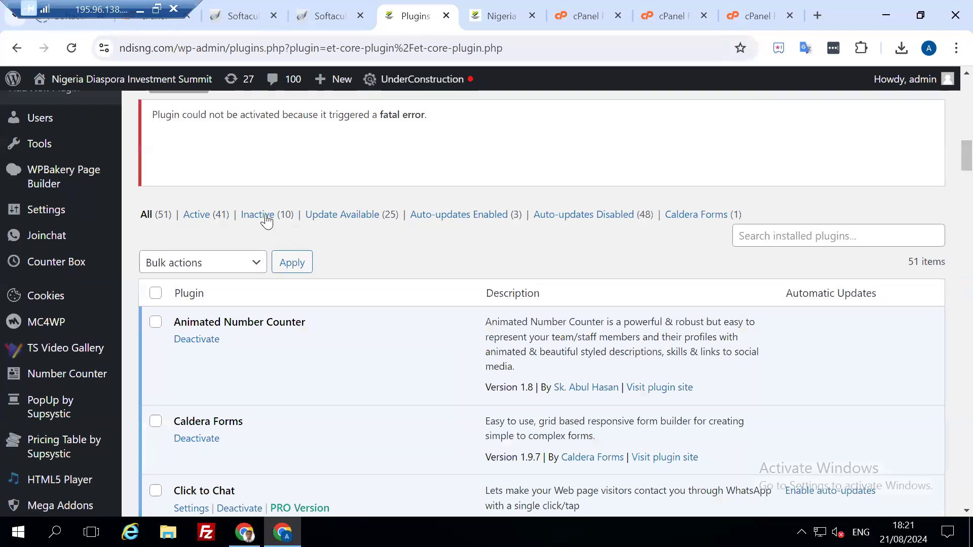
left_click(266, 218)
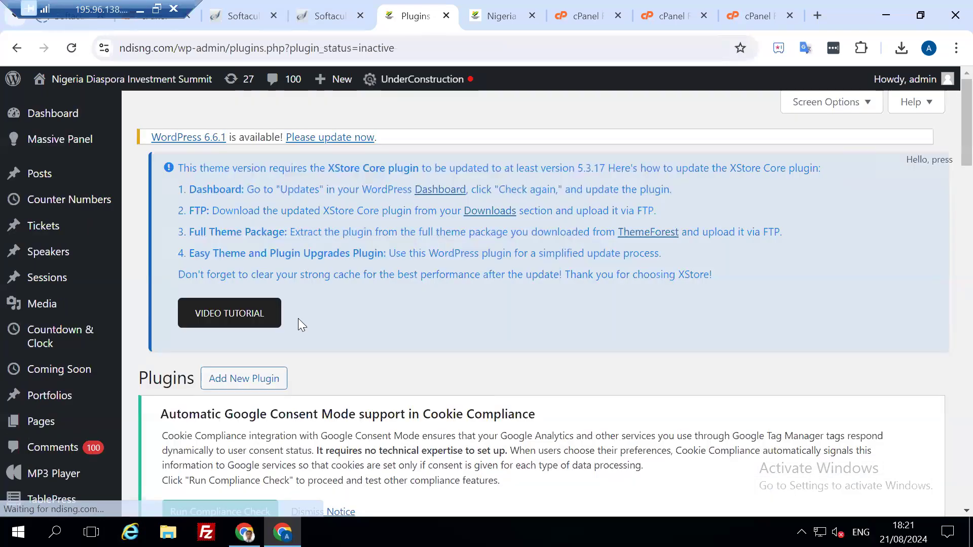
scroll(298, 318, "down", 5)
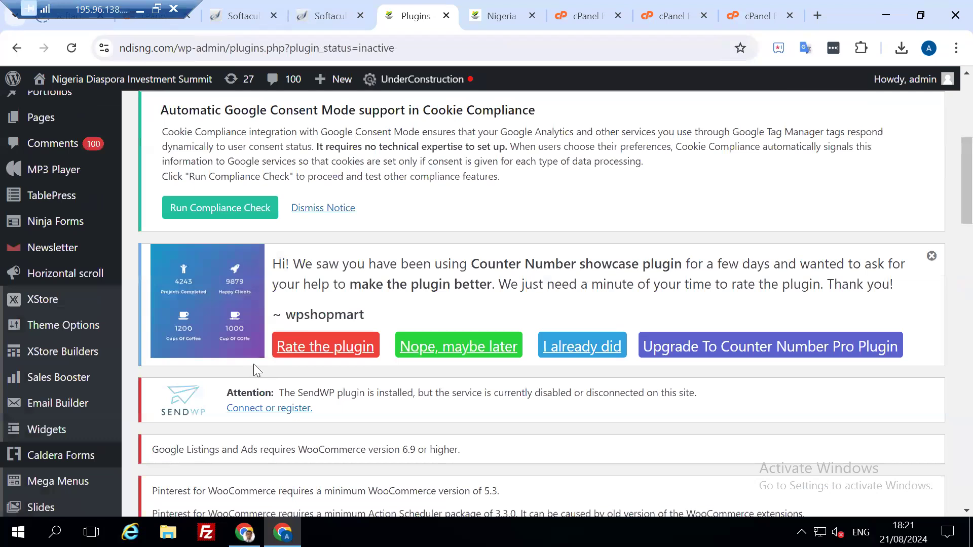
scroll(235, 393, "down", 10)
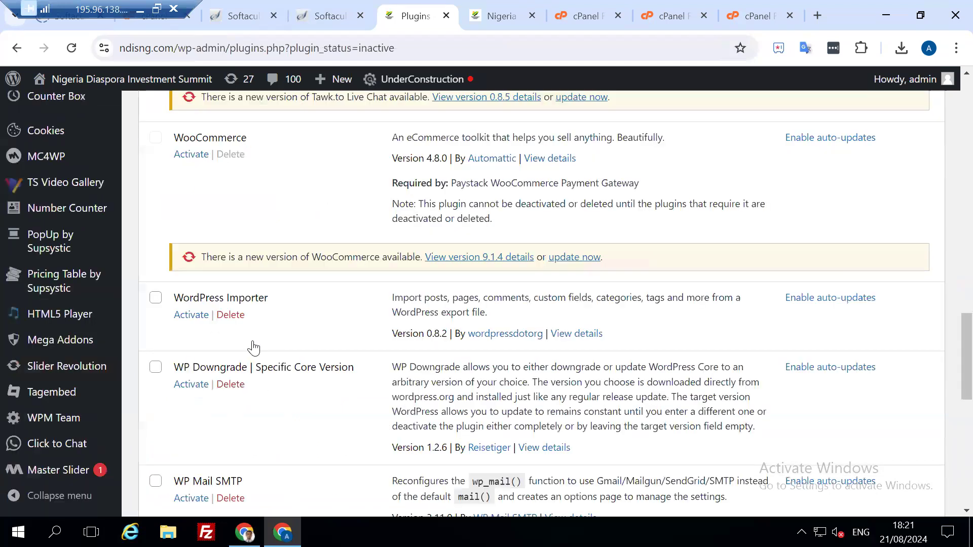
scroll(268, 344, "down", 10)
scroll(243, 238, "up", 1)
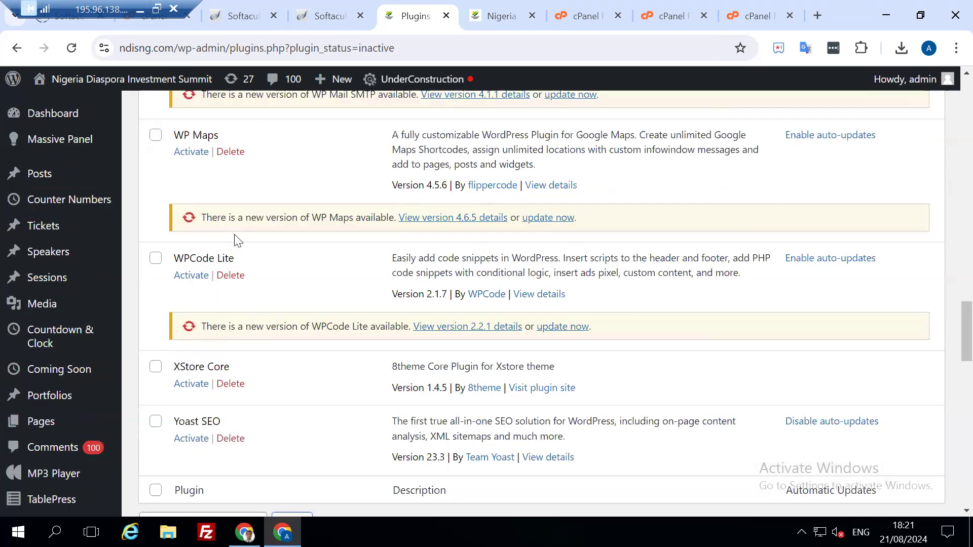
scroll(246, 243, "up", 3)
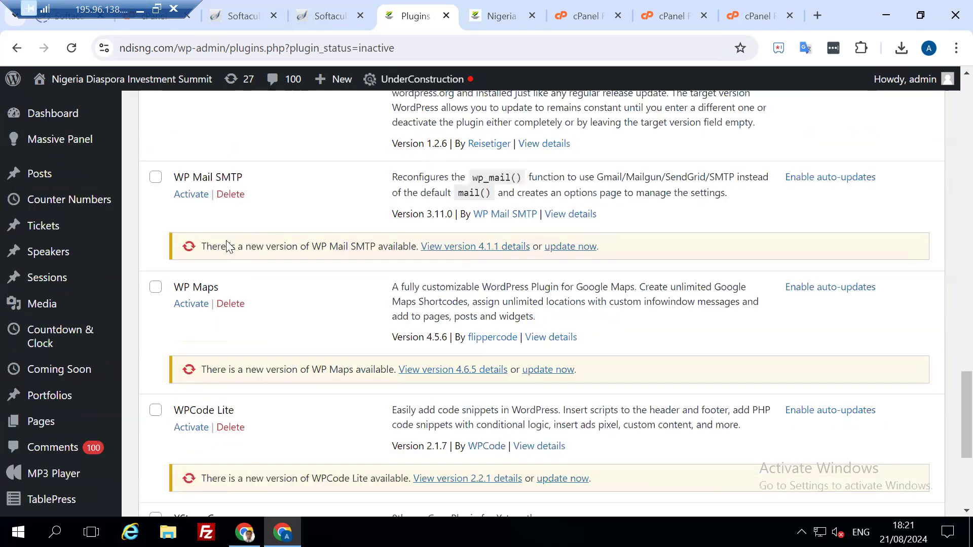
scroll(227, 247, "up", 3)
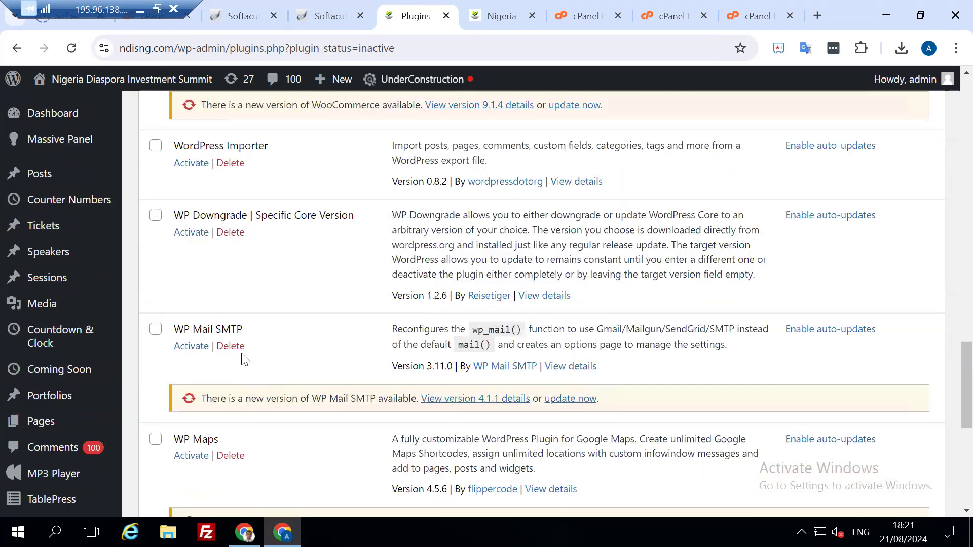
left_click(192, 350)
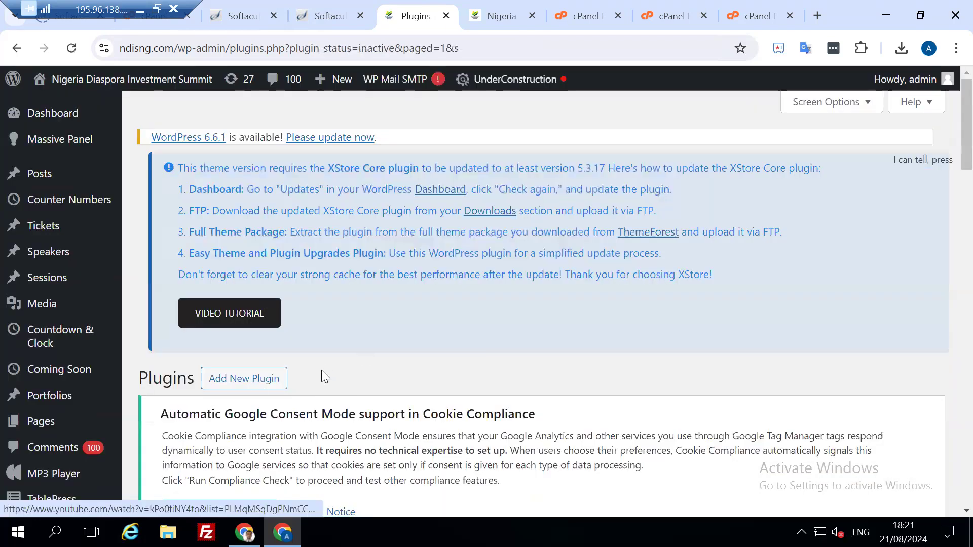
Try to activate the inactive WooCommerce plugin
scroll(322, 370, "down", 10)
scroll(221, 218, "down", 5)
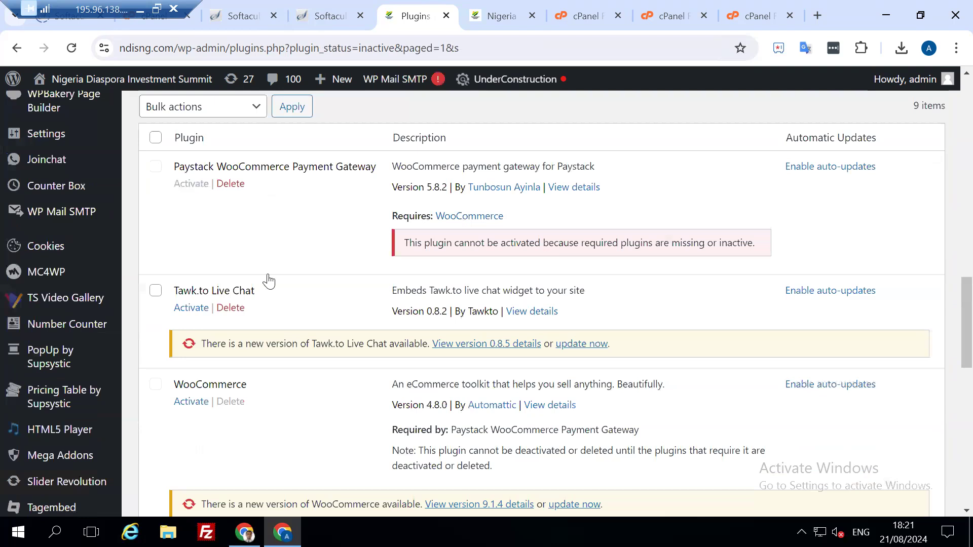
scroll(194, 333, "down", 1)
left_click(194, 329)
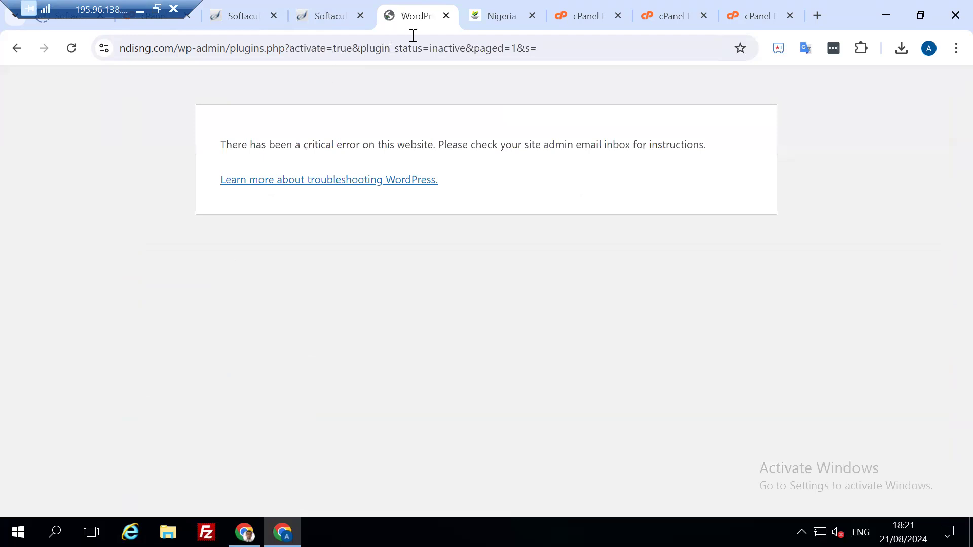
Delete the woocommerce folder from public_html/wp-content/plugins in the cPanel File Manager
left_click(589, 16)
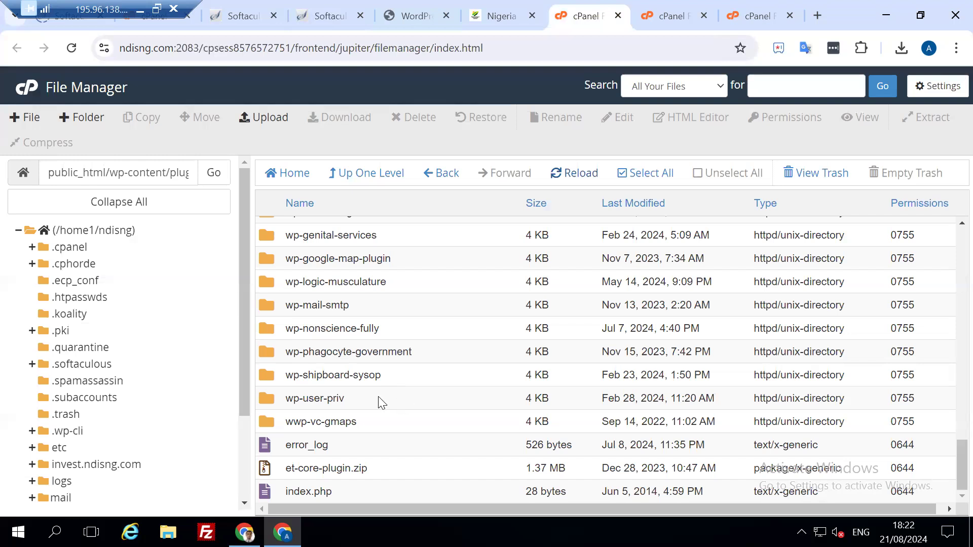
scroll(378, 343, "up", 12)
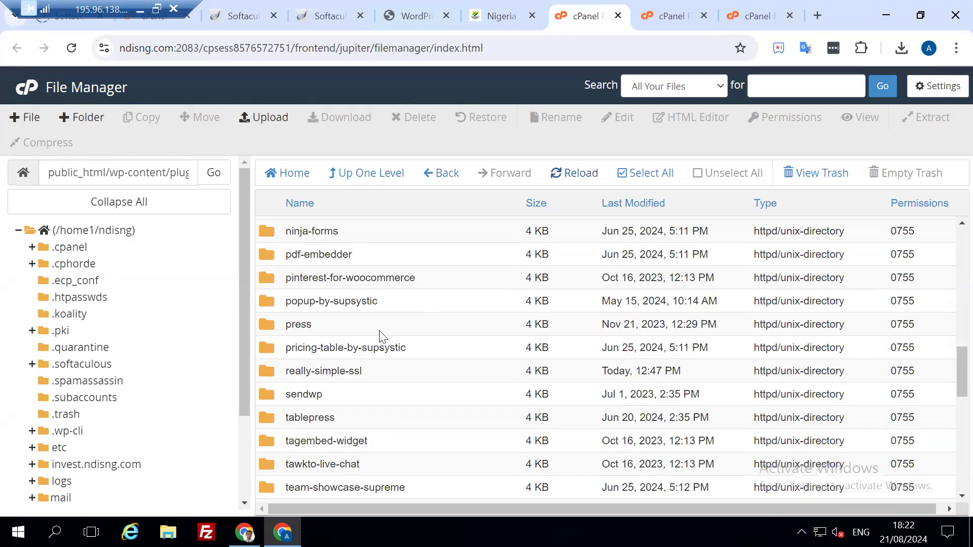
scroll(380, 335, "up", 5)
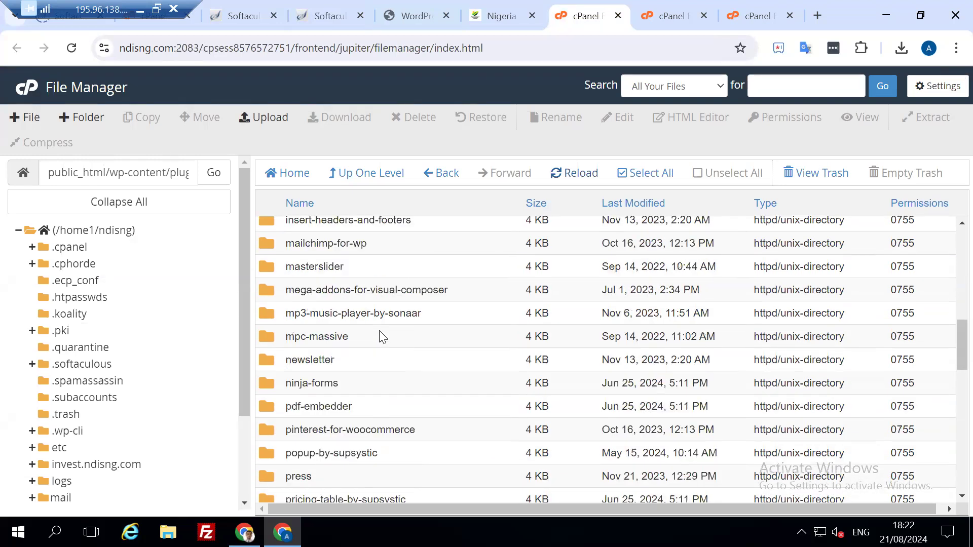
scroll(375, 306, "up", 8)
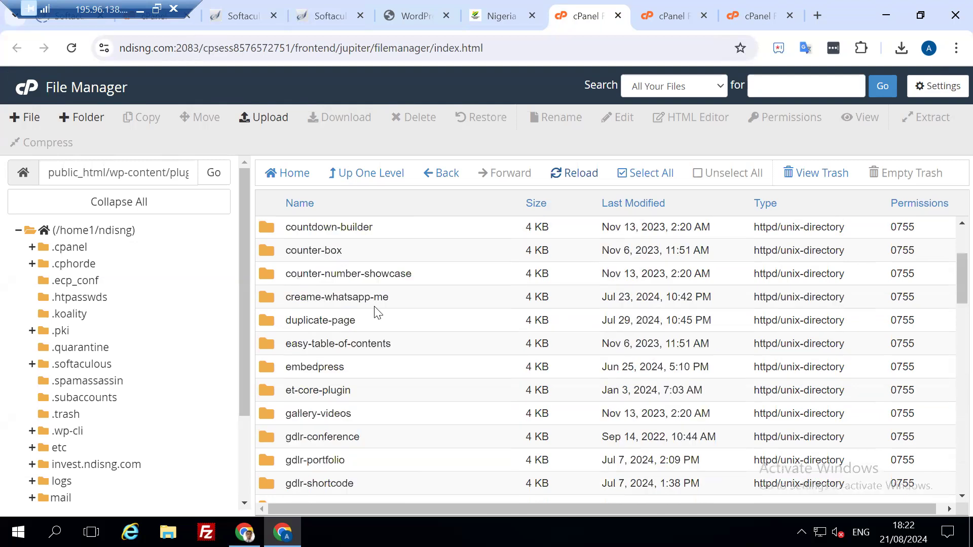
scroll(378, 313, "up", 2)
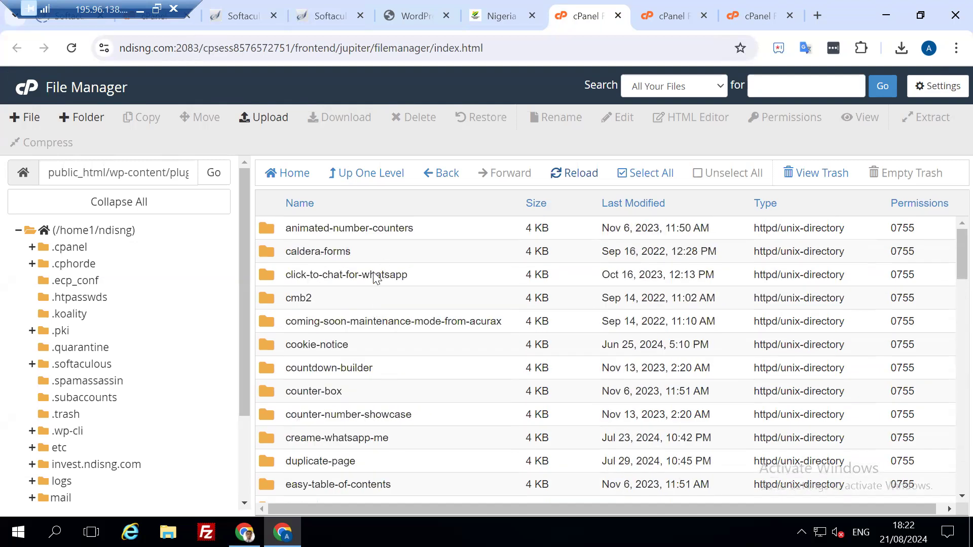
scroll(363, 289, "down", 8)
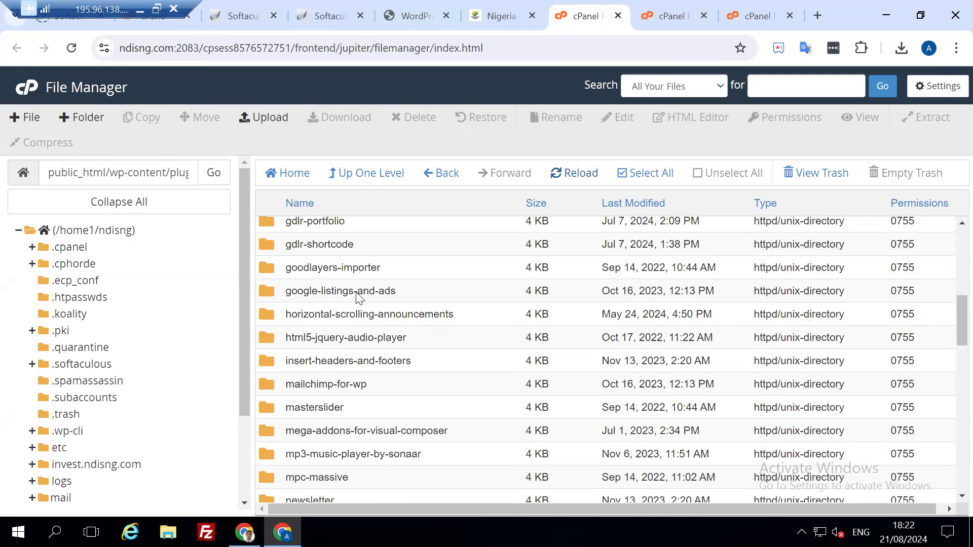
scroll(355, 304, "down", 5)
scroll(350, 324, "down", 3)
scroll(363, 354, "down", 2)
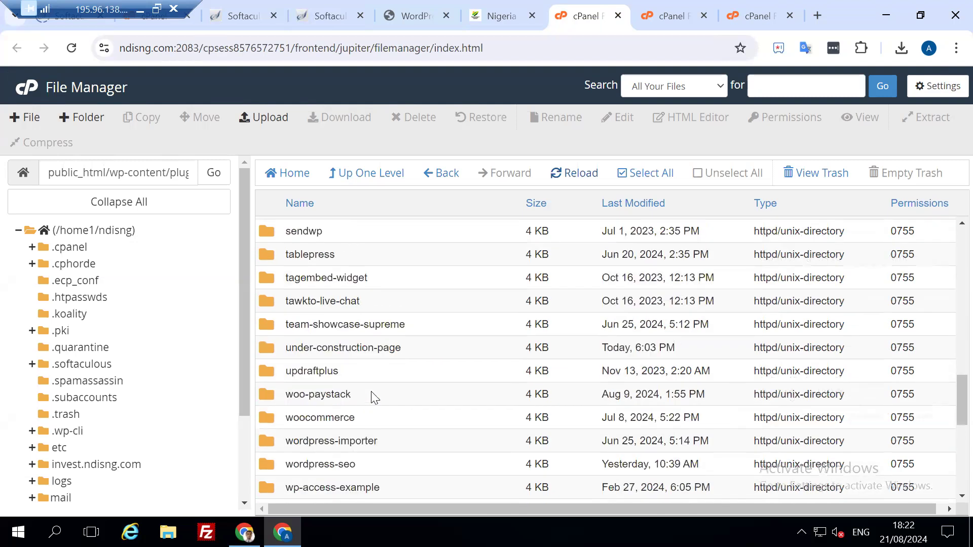
left_click(373, 427)
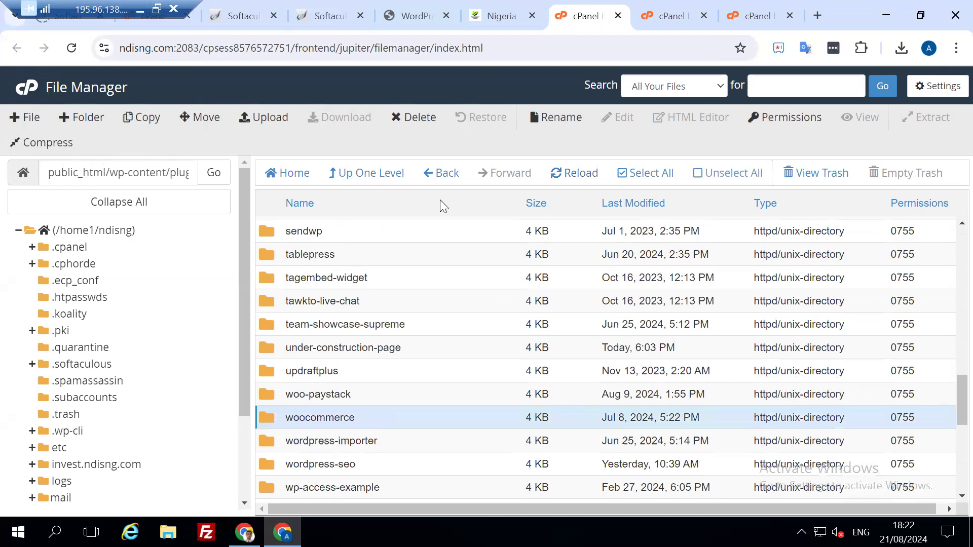
left_click(427, 124)
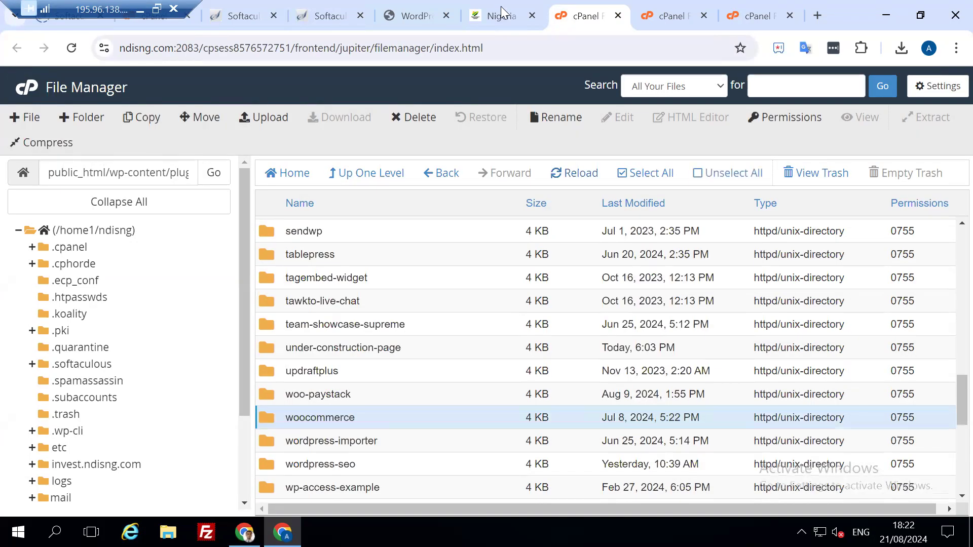
Return to the WordPress admin and reload the inactive plugins page
left_click(502, 11)
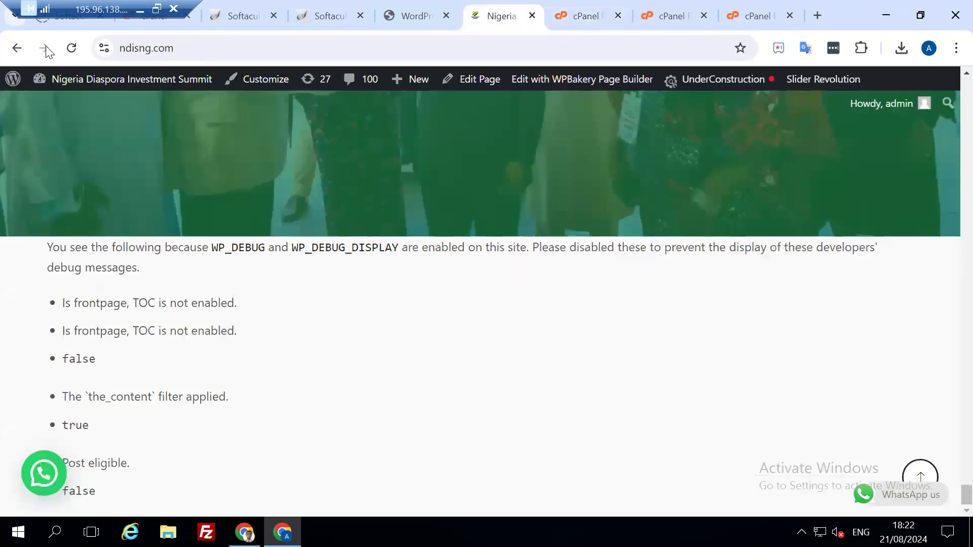
left_click(417, 16)
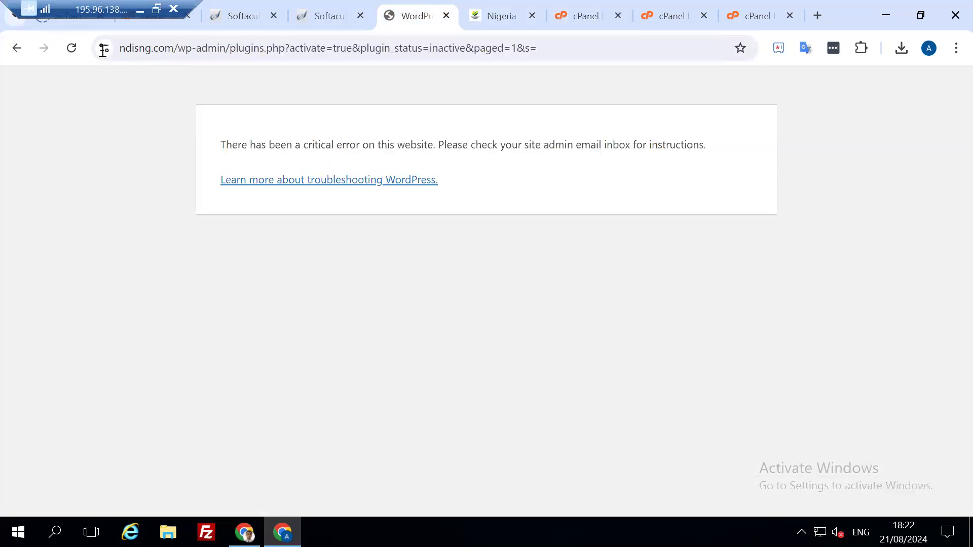
left_click(72, 51)
left_click(72, 49)
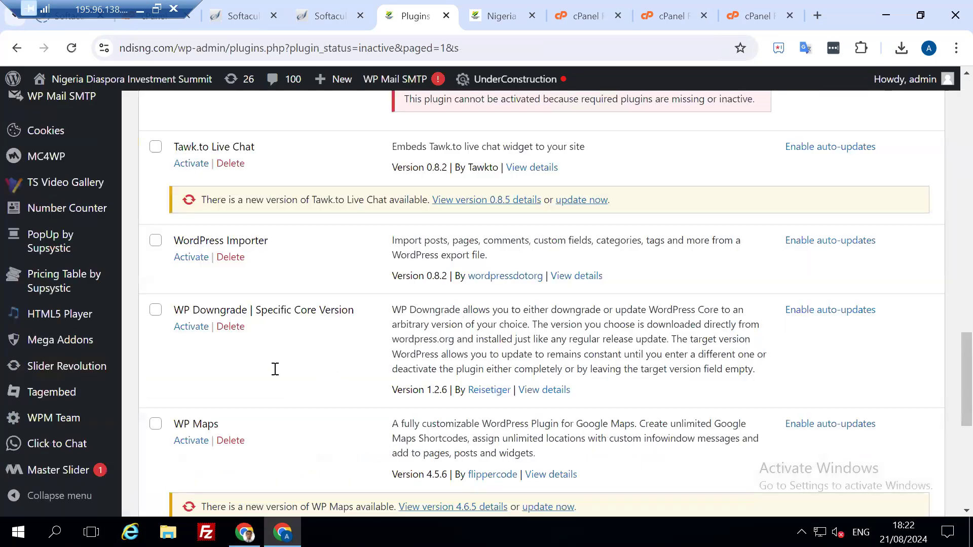
Try again to activate XStore Core and check the plugins page for the outcome
scroll(325, 354, "down", 5)
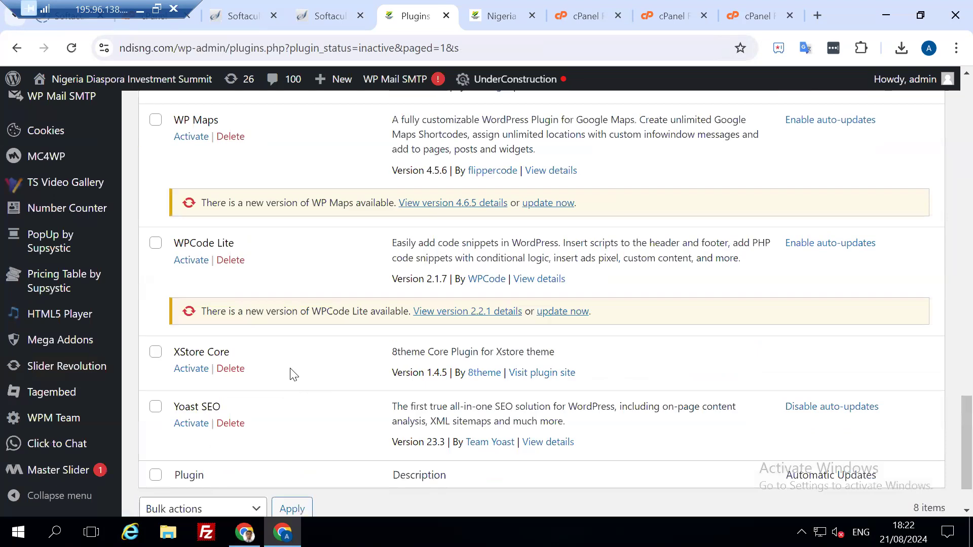
scroll(276, 378, "down", 2)
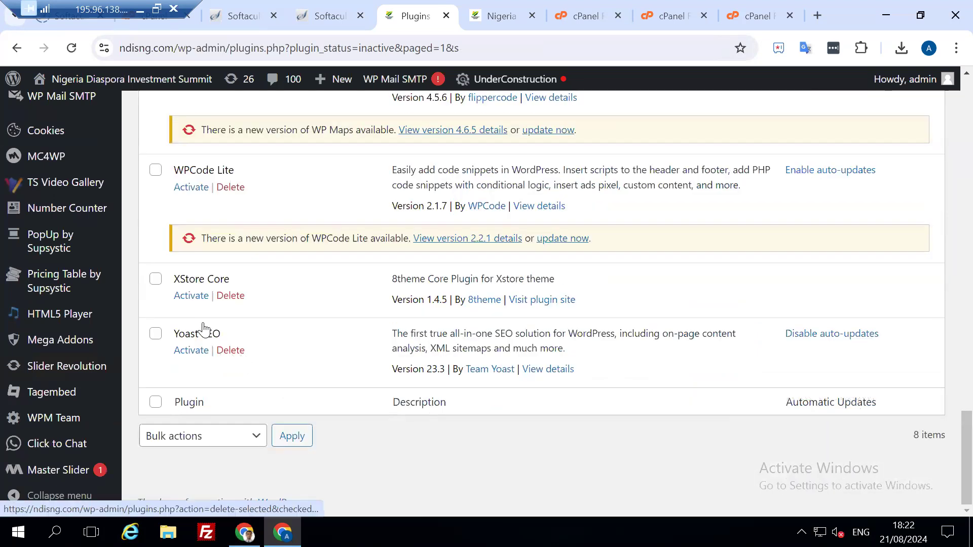
left_click(192, 298)
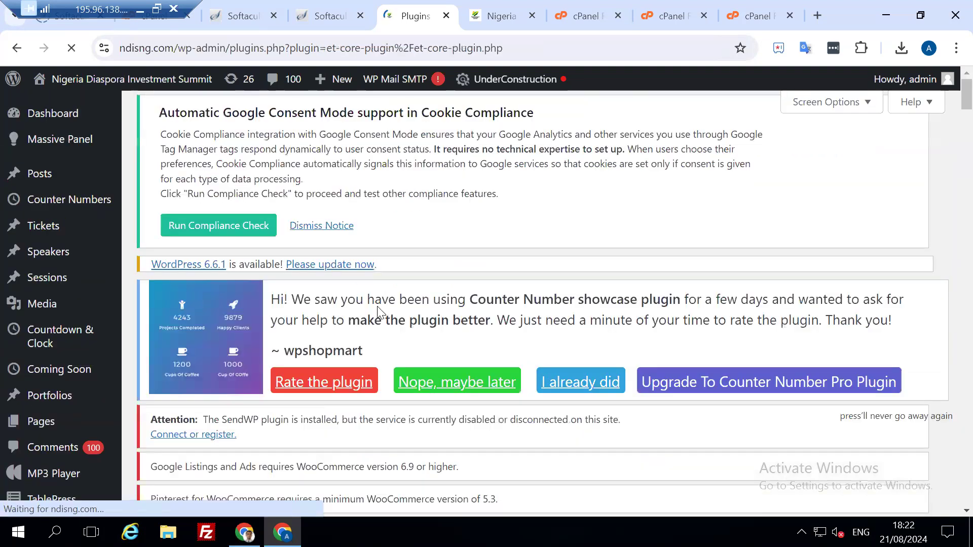
scroll(360, 318, "down", 5)
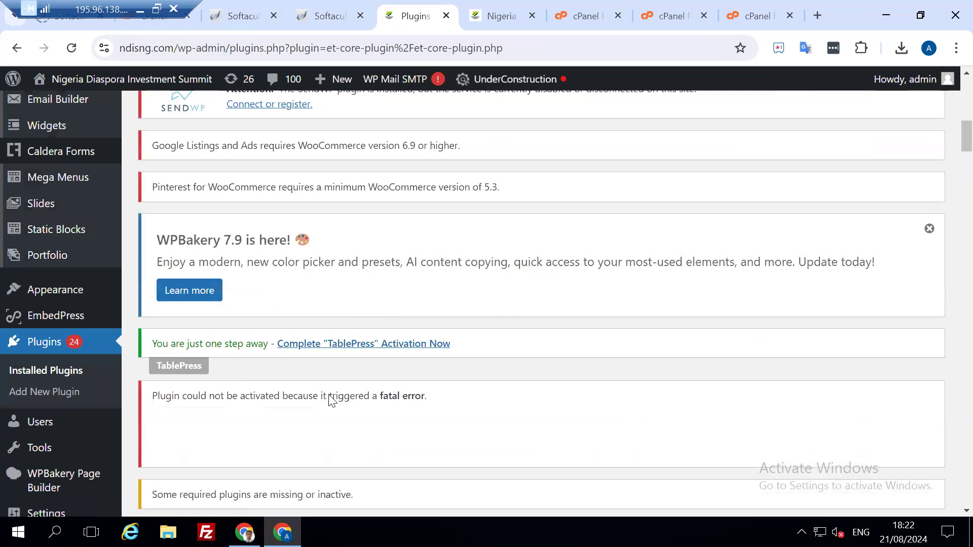
scroll(291, 401, "down", 8)
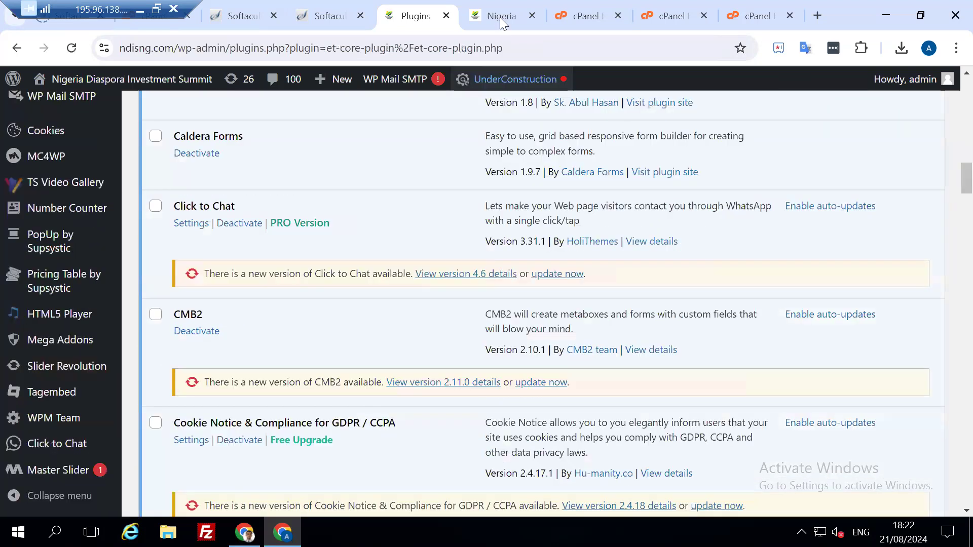
Reload the ndisng.com home page and review it upward from the sponsor banner through past summits, sponsor logos and videos to the moderator profiles
left_click(500, 17)
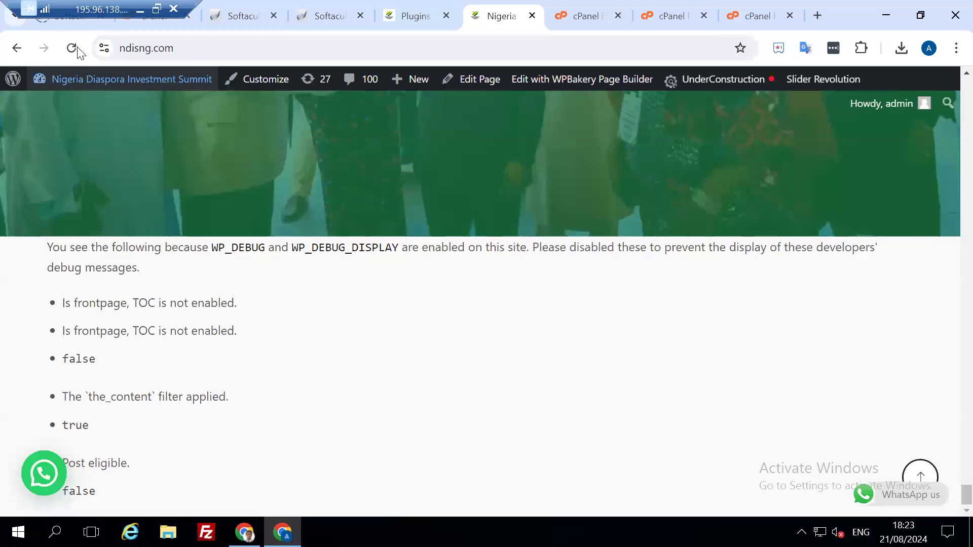
left_click(77, 46)
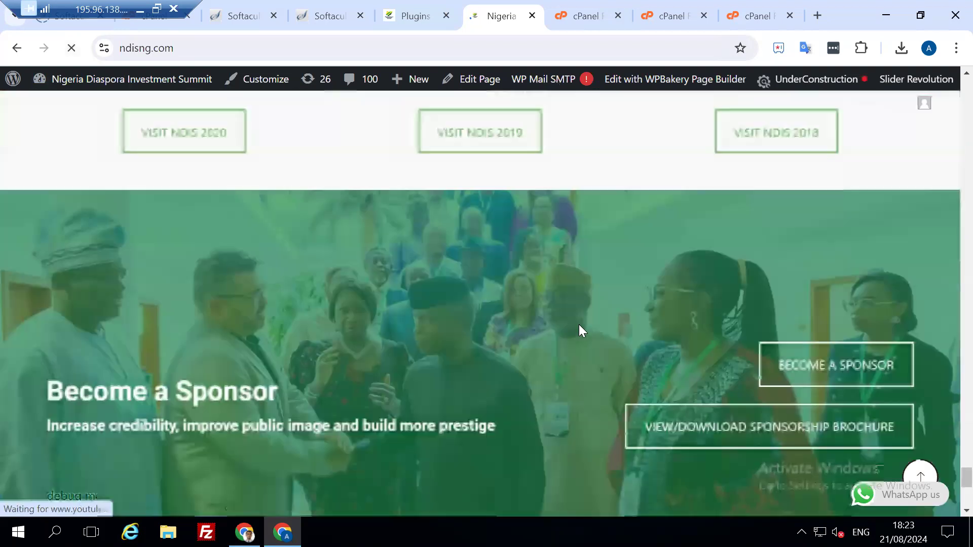
scroll(512, 317, "up", 7)
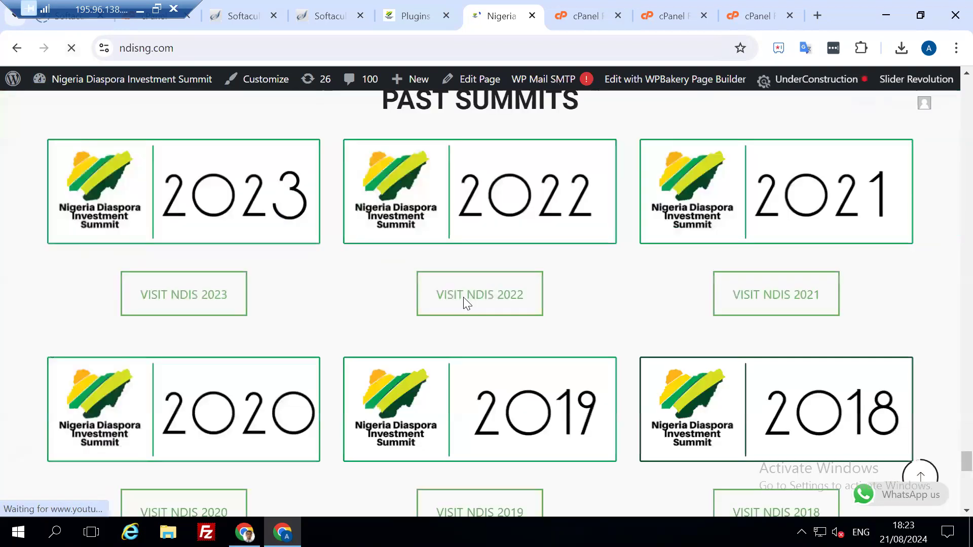
scroll(481, 279, "up", 5)
scroll(484, 274, "up", 4)
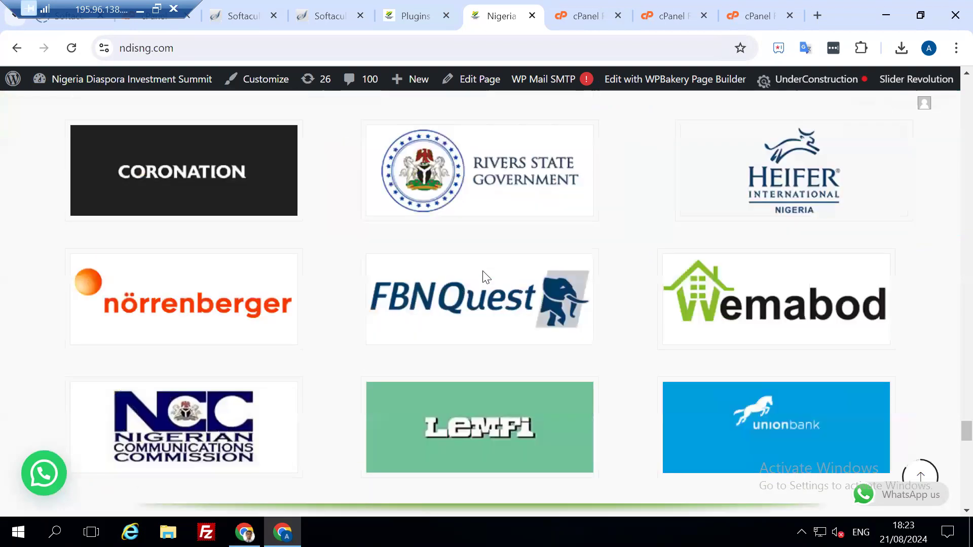
scroll(486, 276, "up", 7)
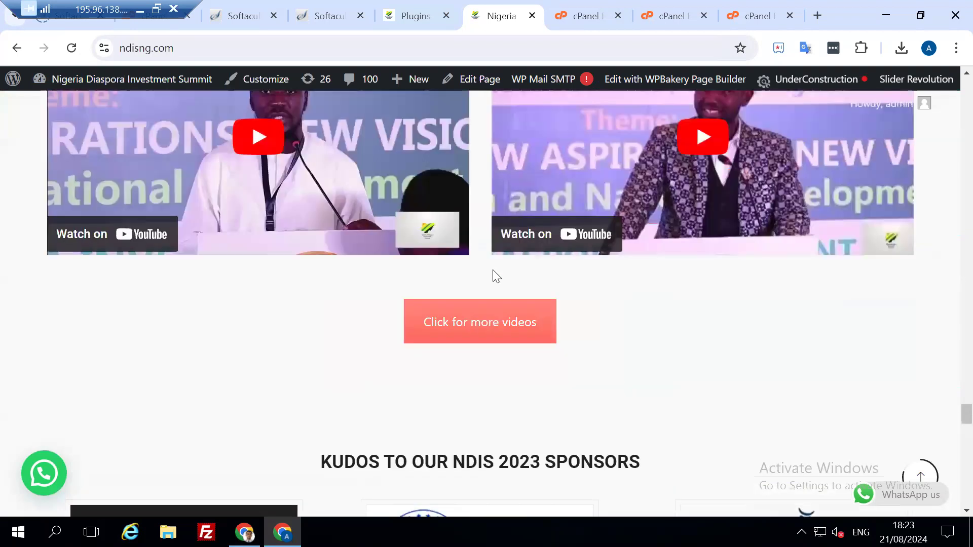
scroll(491, 276, "up", 5)
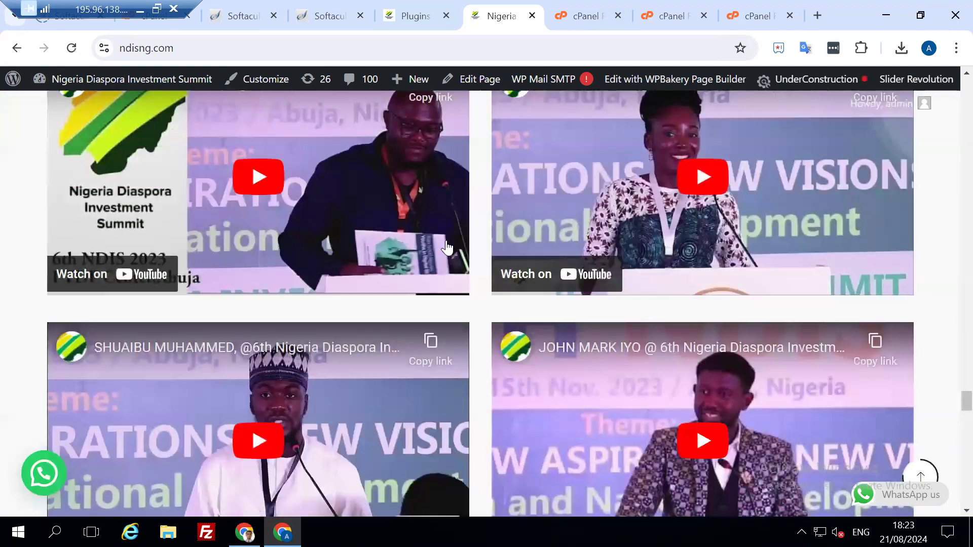
scroll(446, 247, "up", 8)
scroll(446, 246, "up", 5)
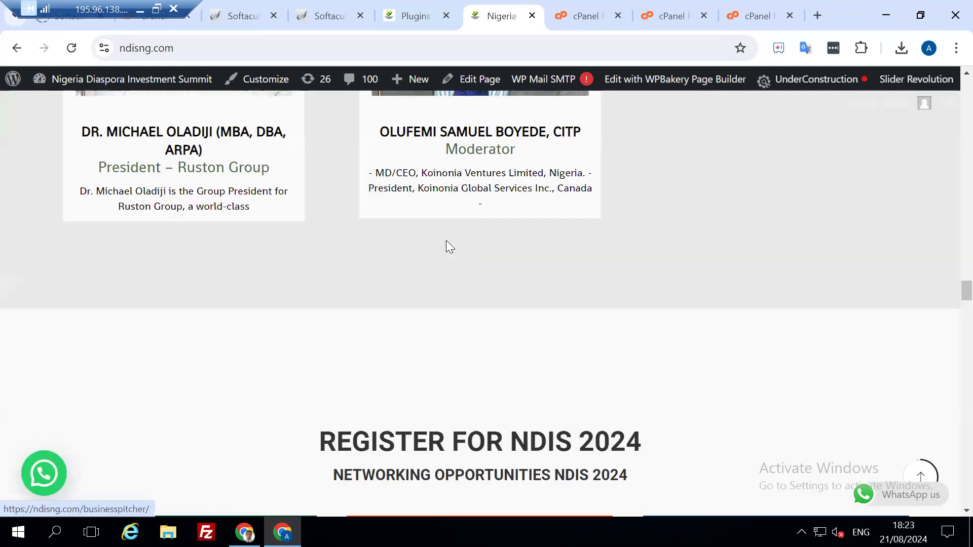
Review the speaker and moderator profiles on the ndisng.com home page
scroll(446, 246, "up", 5)
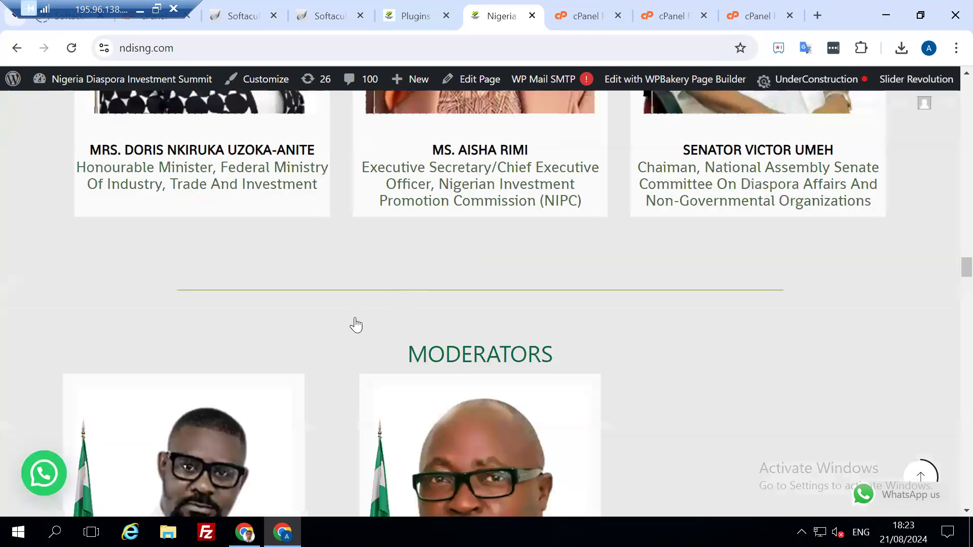
scroll(330, 393, "down", 3)
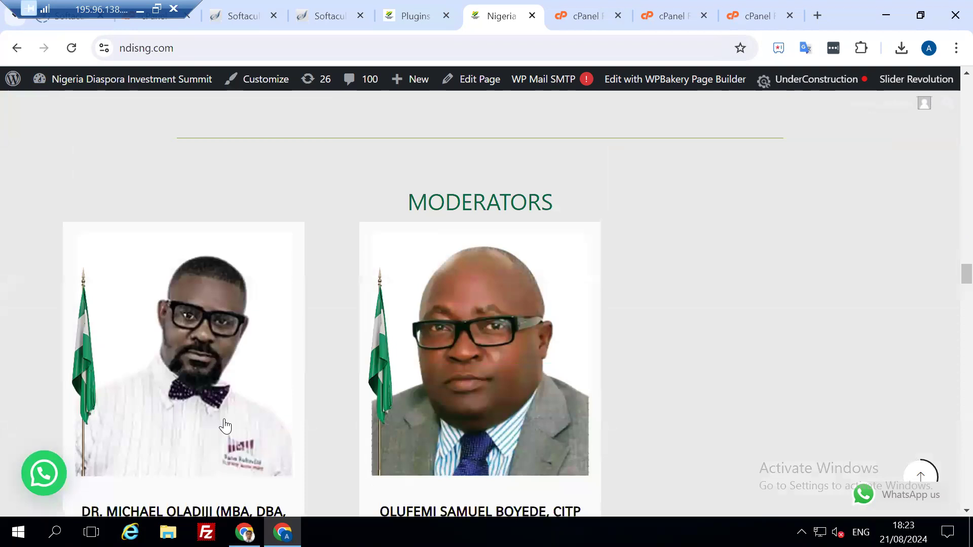
scroll(221, 428, "down", 3)
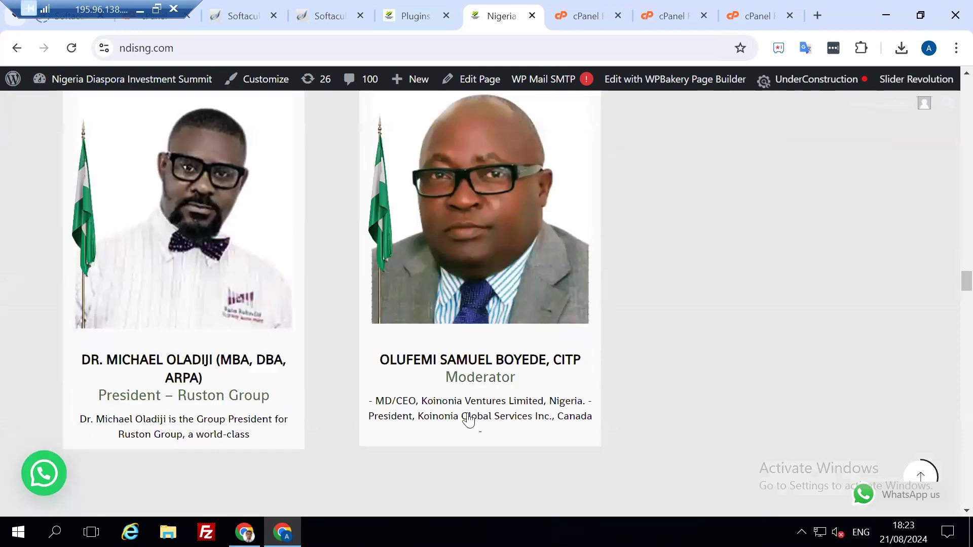
Return to the WordPress plugins page and examine the notices shown above the installed plugins list
left_click(417, 15)
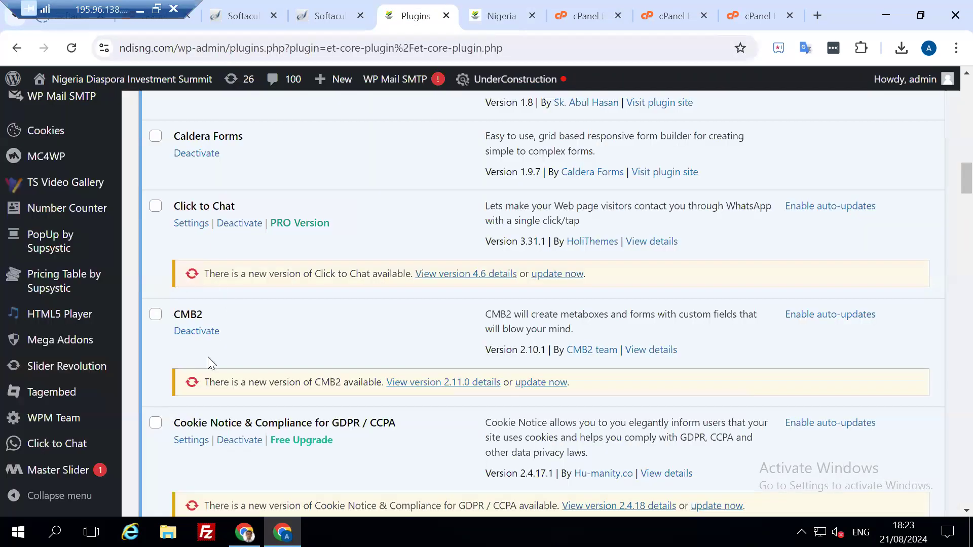
scroll(207, 415, "up", 15)
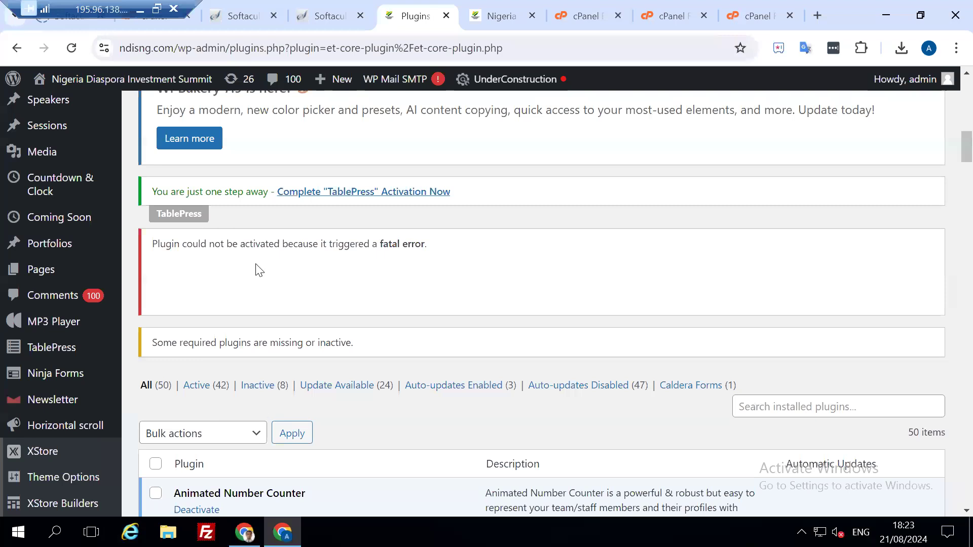
scroll(245, 218, "up", 3)
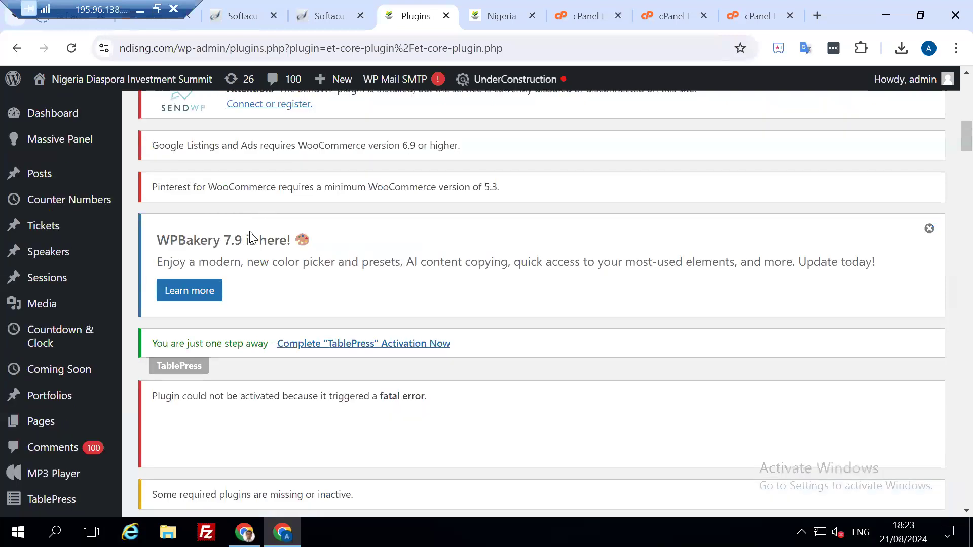
scroll(250, 236, "up", 6)
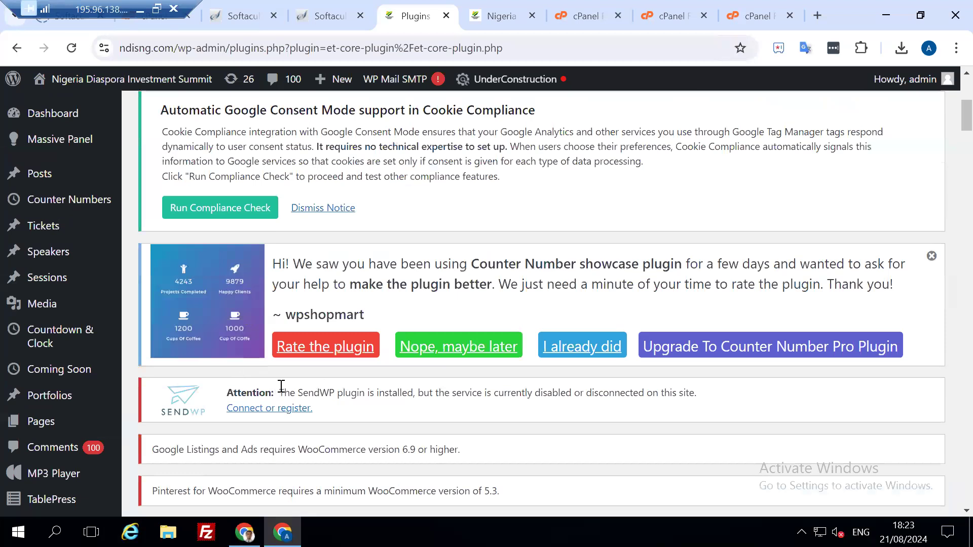
scroll(282, 387, "down", 15)
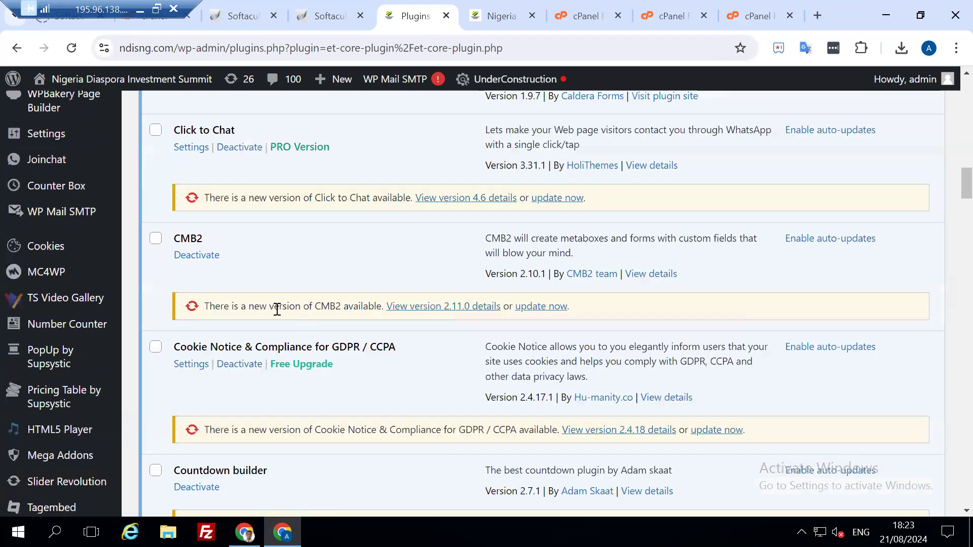
scroll(210, 419, "up", 15)
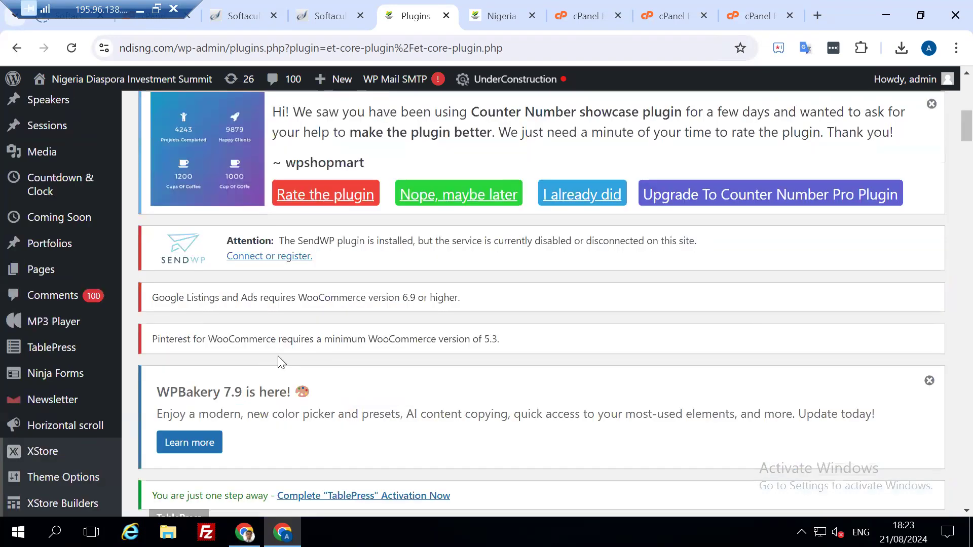
scroll(277, 397, "down", 2)
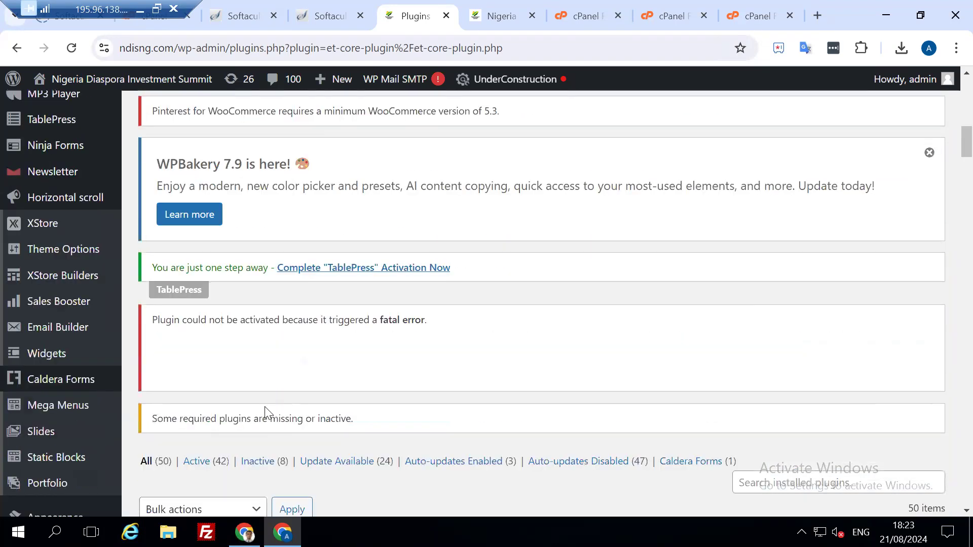
scroll(253, 426, "down", 2)
scroll(250, 387, "up", 10)
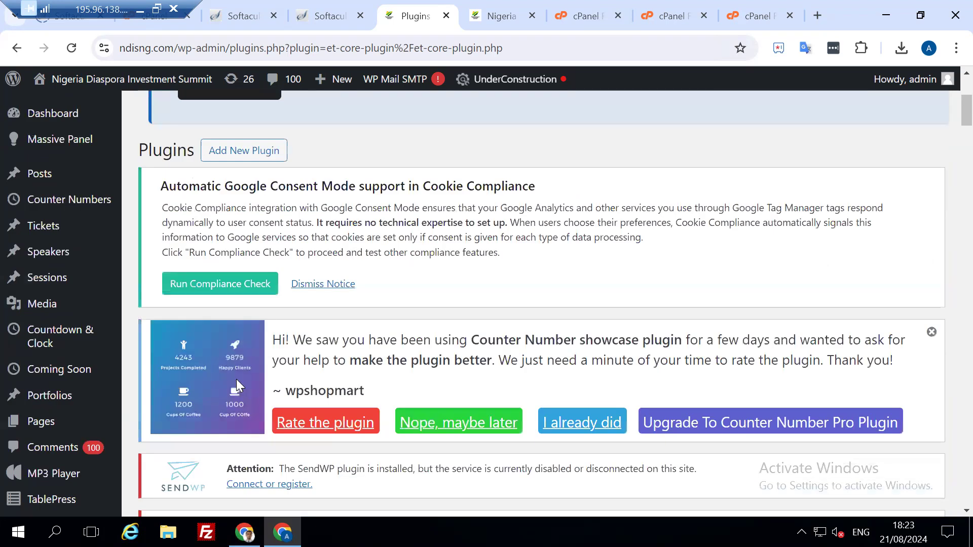
Add a new plugin by uploading and installing wordfence-7_5_11.zip from the Security plugin folder on the Desktop
scroll(239, 385, "up", 5)
left_click(238, 385)
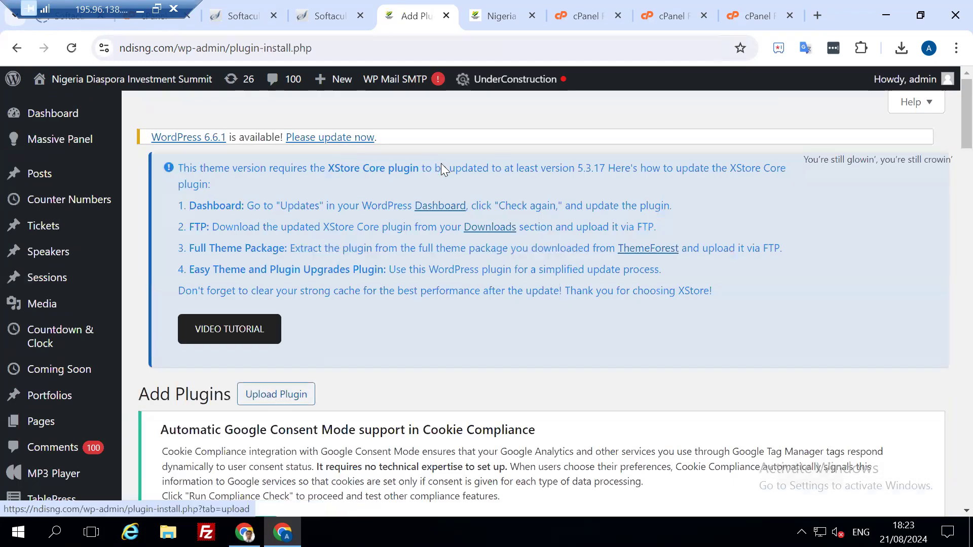
scroll(424, 333, "down", 4)
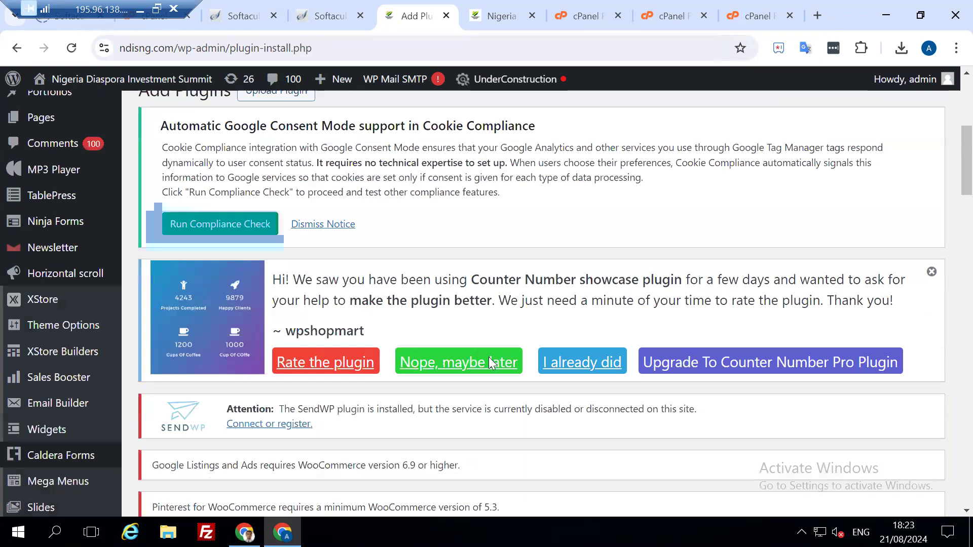
scroll(449, 337, "down", 6)
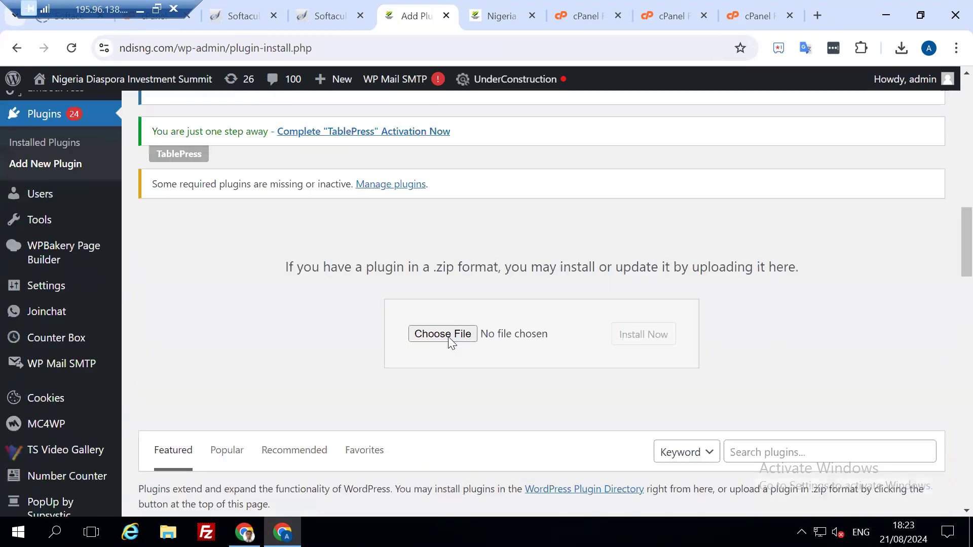
left_click(448, 336)
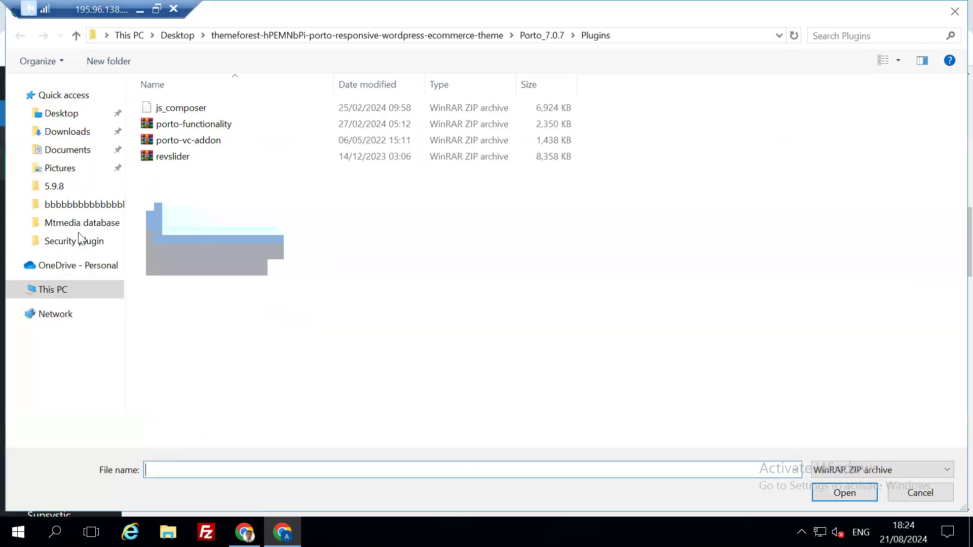
left_click(77, 243)
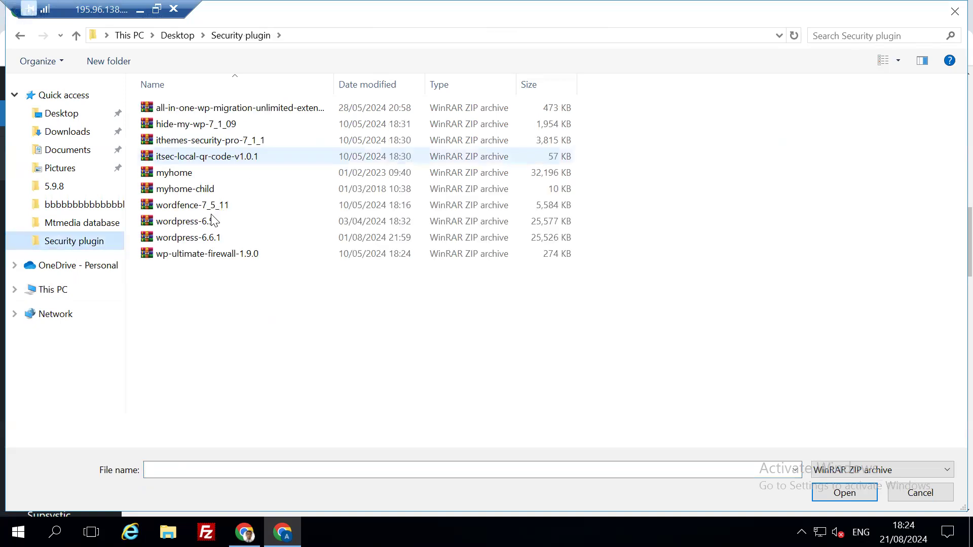
double_click(224, 206)
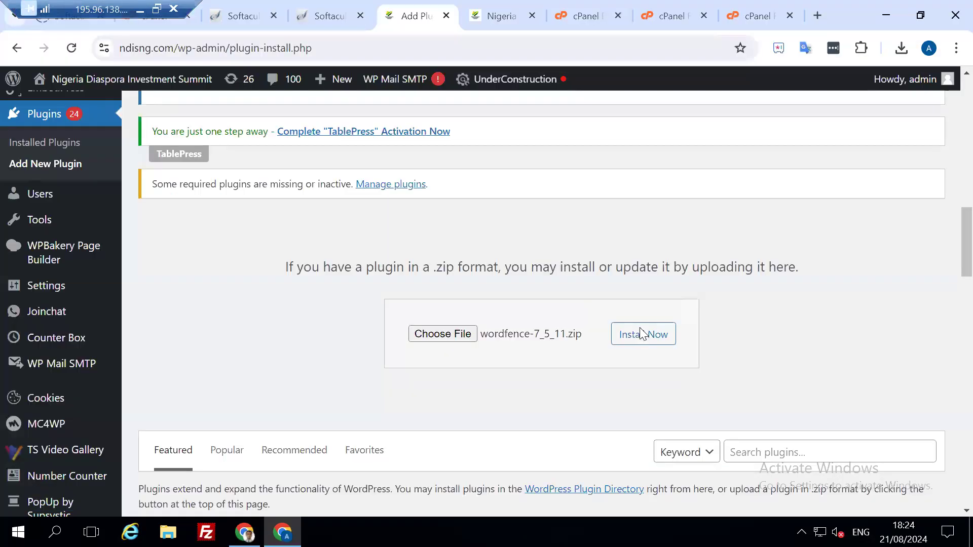
left_click(643, 334)
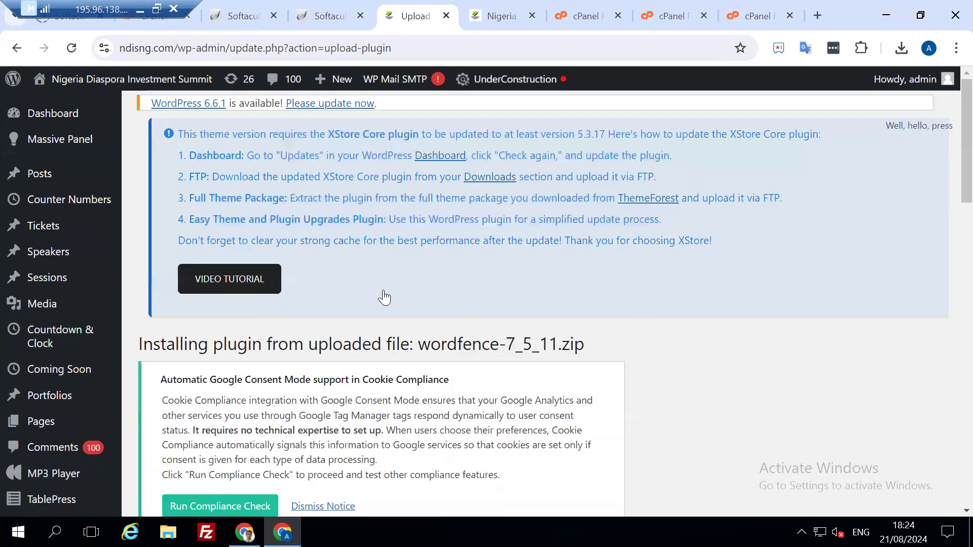
Activate the newly installed Wordfence plugin
scroll(269, 365, "down", 5)
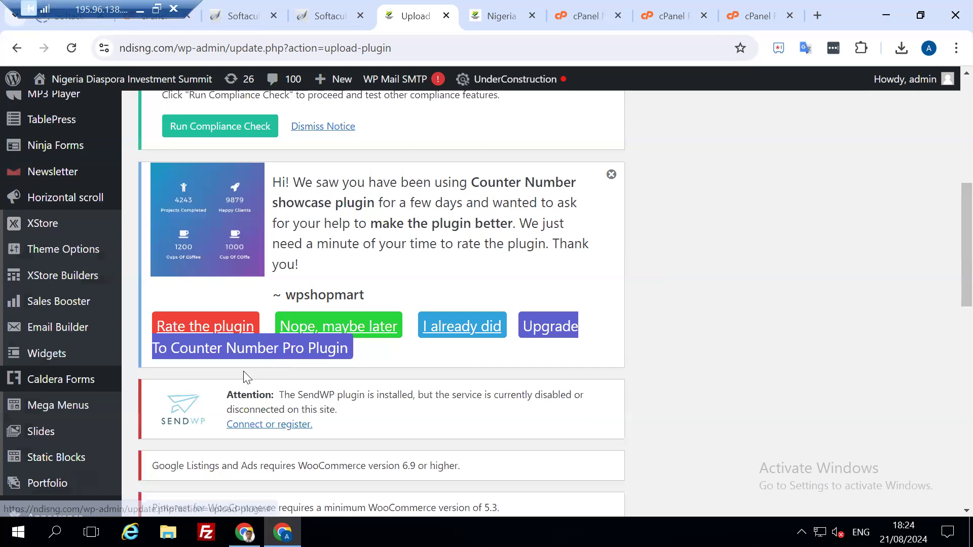
scroll(222, 391, "down", 3)
scroll(197, 434, "down", 3)
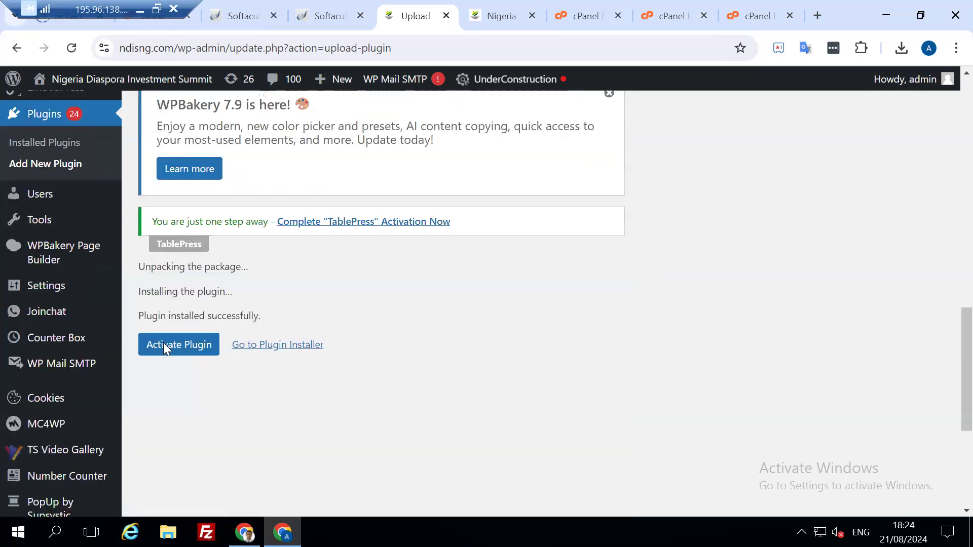
left_click(175, 346)
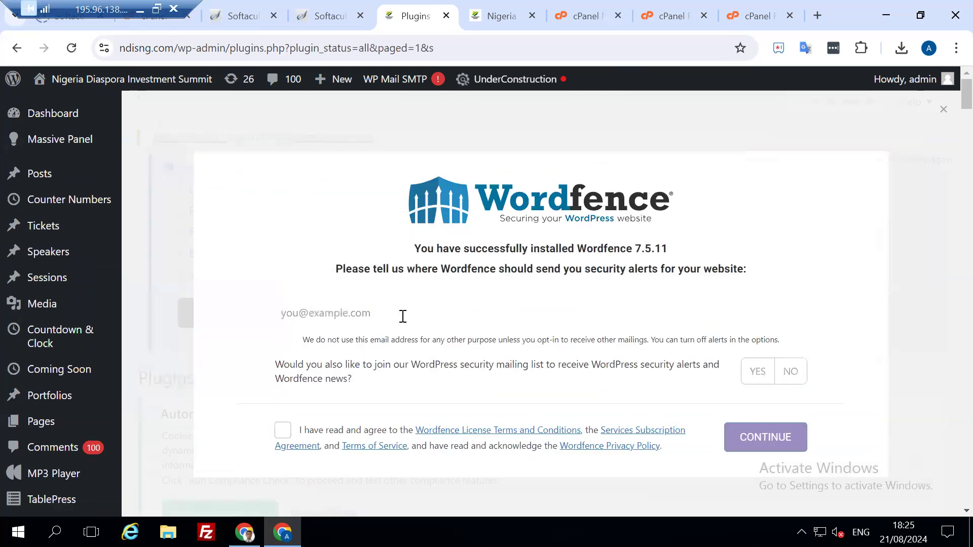
Complete the Wordfence setup with the saved 2018 alert e-mail address, decline the security mailing list, accept the terms and close the setup
left_click(403, 317)
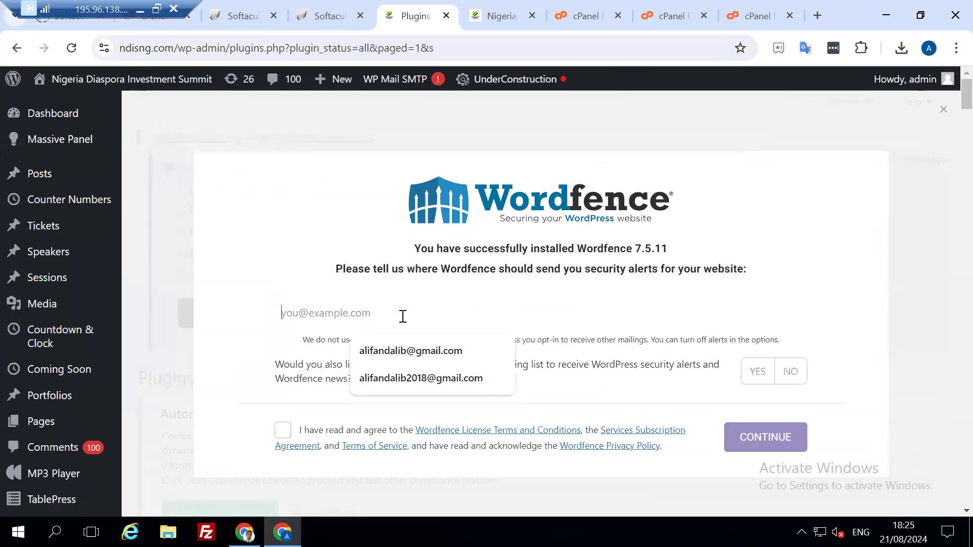
left_click(419, 379)
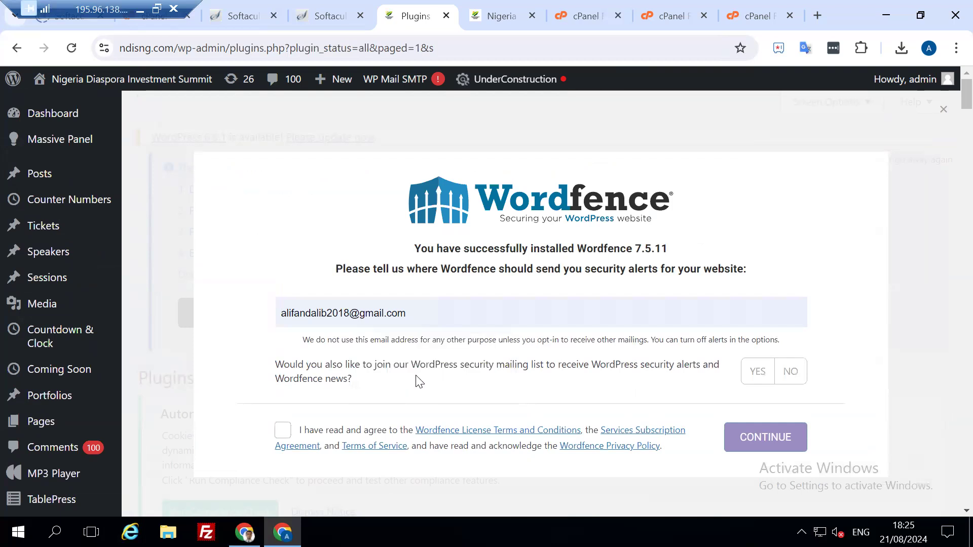
left_click(799, 376)
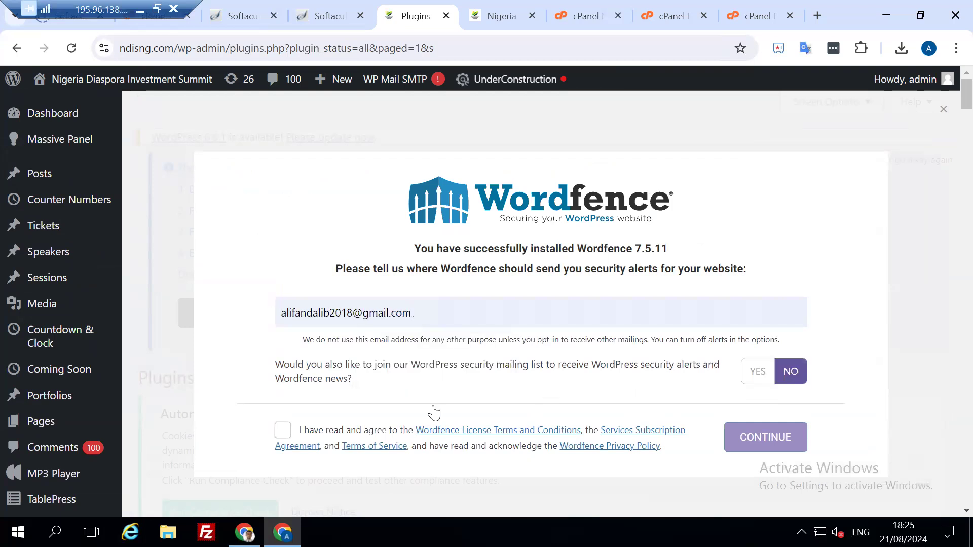
left_click(392, 425)
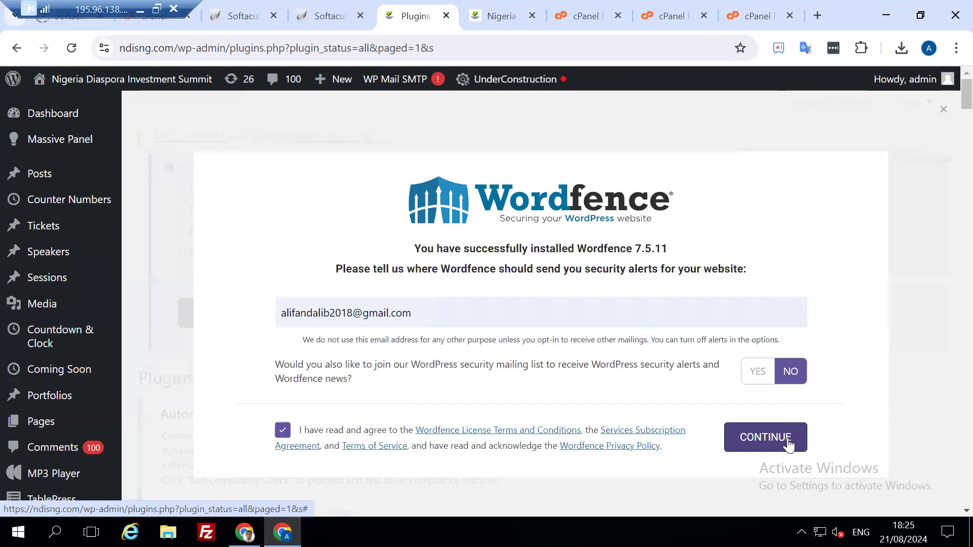
left_click(788, 445)
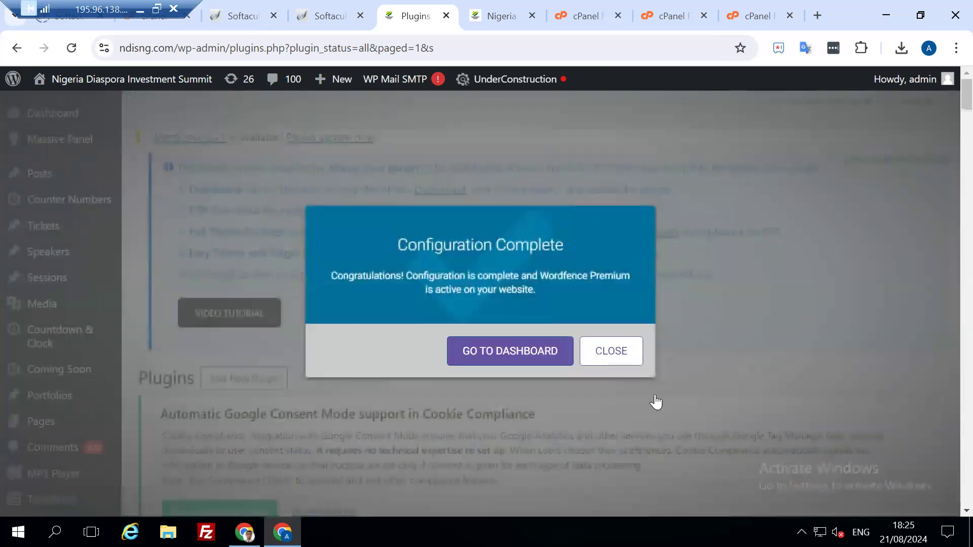
left_click(628, 358)
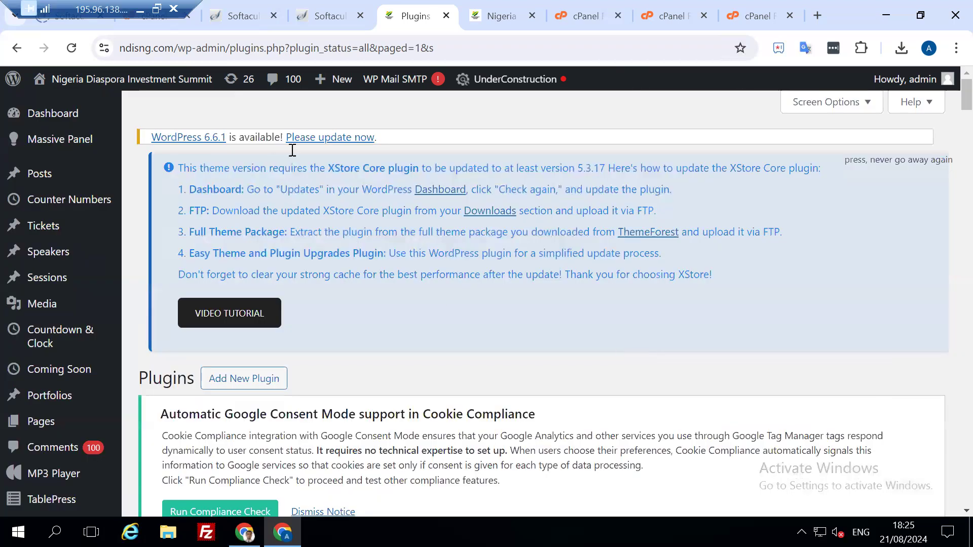
Open the Wordfence Firewall page, dismiss its introductory tour and bring up the Web Application Firewall status section
scroll(272, 227, "down", 1)
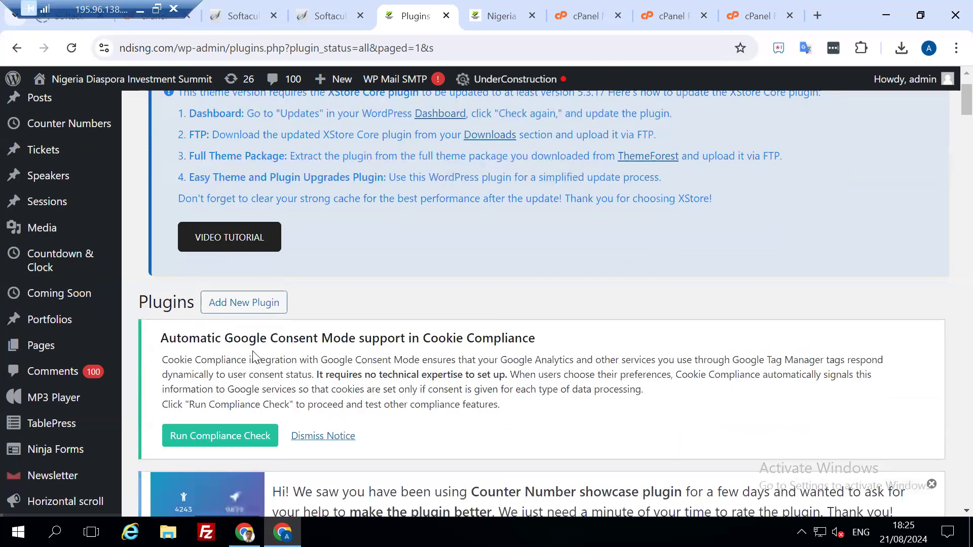
scroll(254, 355, "down", 4)
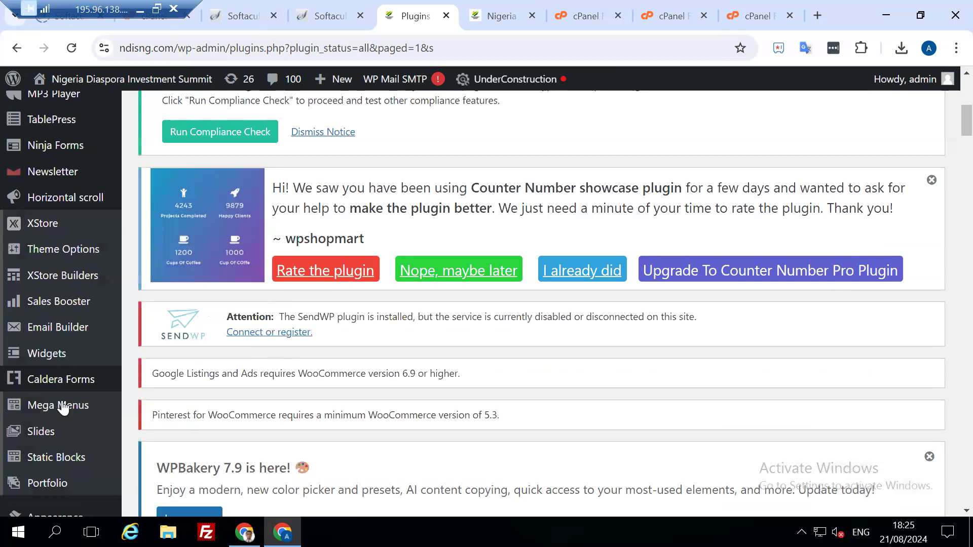
scroll(55, 420, "down", 6)
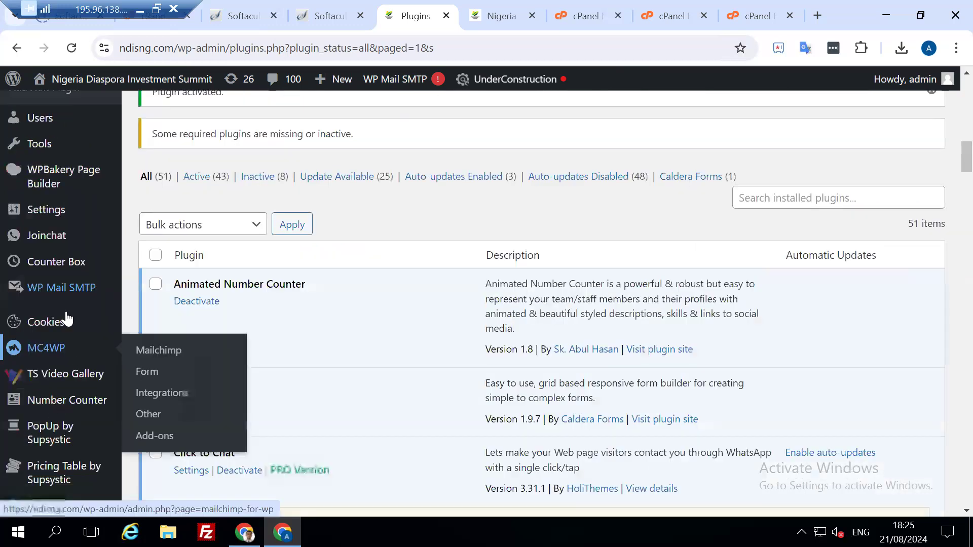
scroll(63, 322, "down", 2)
scroll(52, 420, "down", 1)
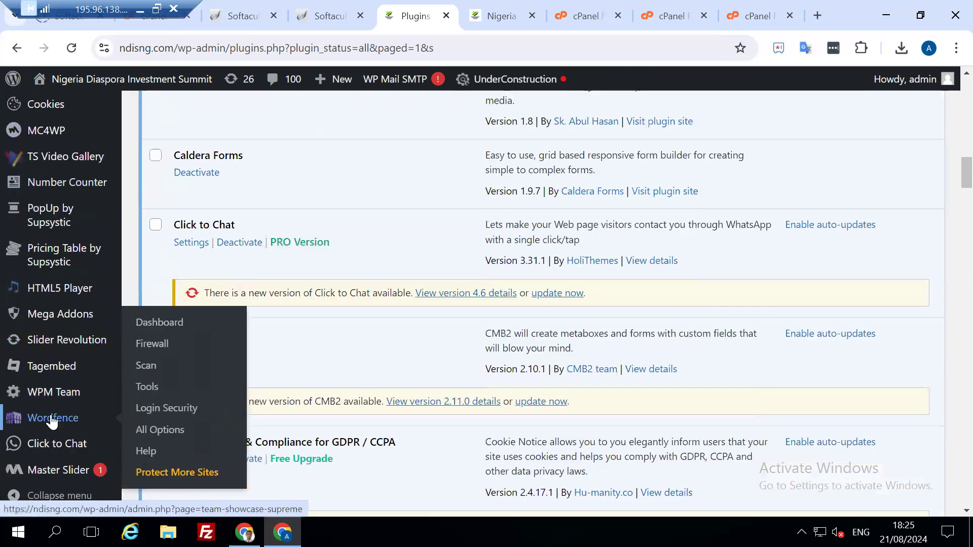
scroll(52, 421, "down", 2)
left_click(148, 365)
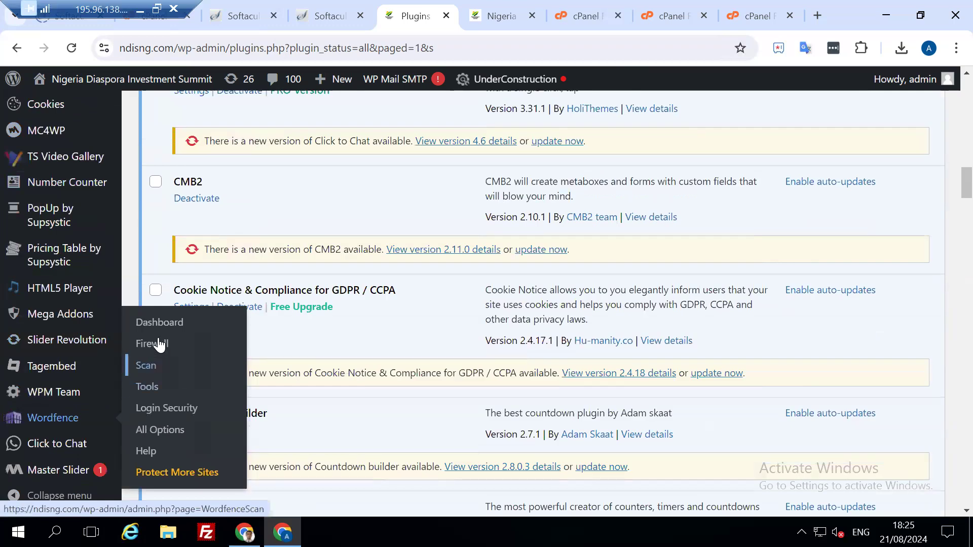
left_click(157, 345)
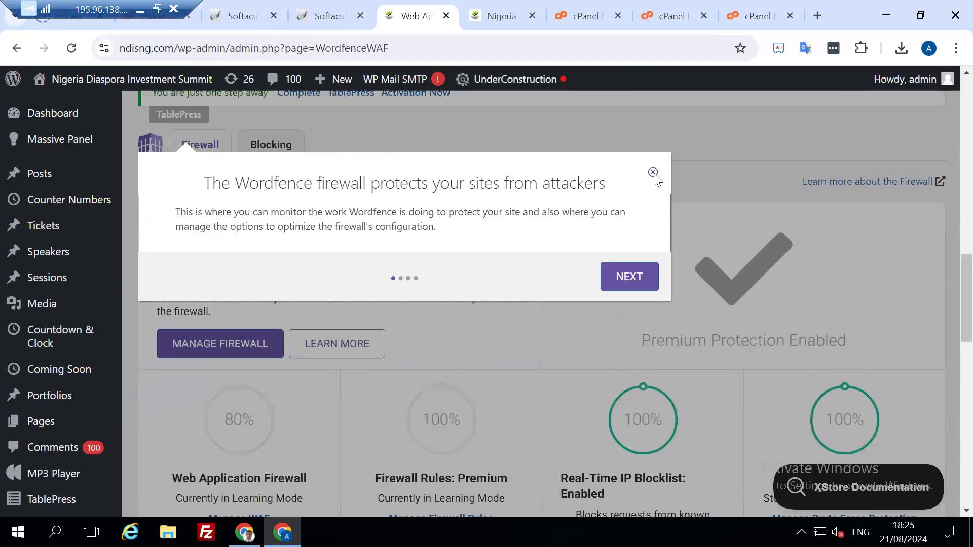
left_click(653, 173)
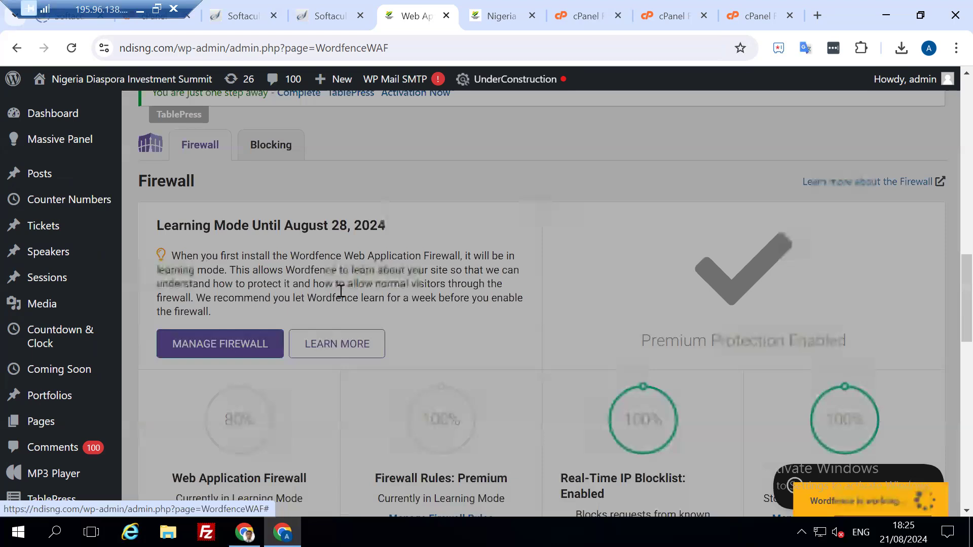
scroll(233, 373, "down", 3)
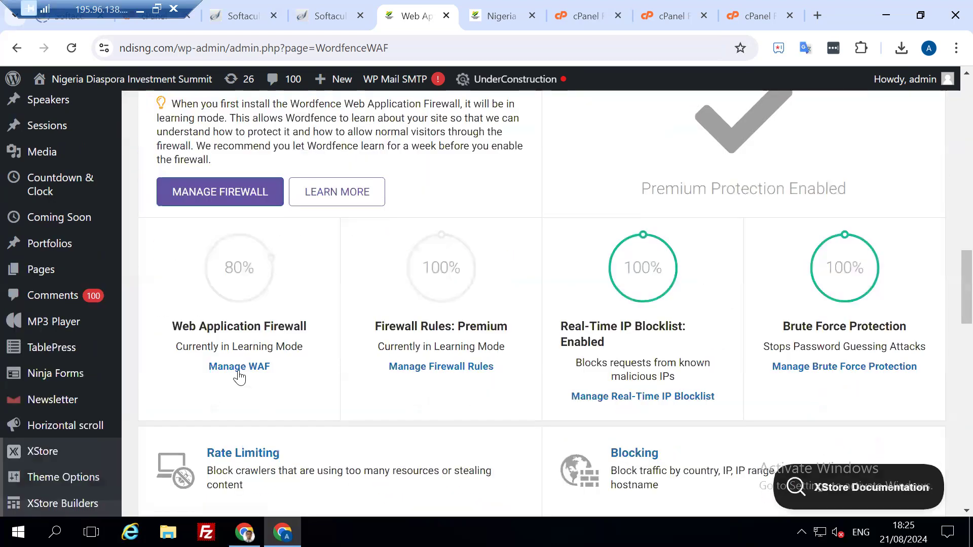
Set the Wordfence Web Application Firewall status to Enabled and Protecting in the WAF options and save the changes
left_click(240, 373)
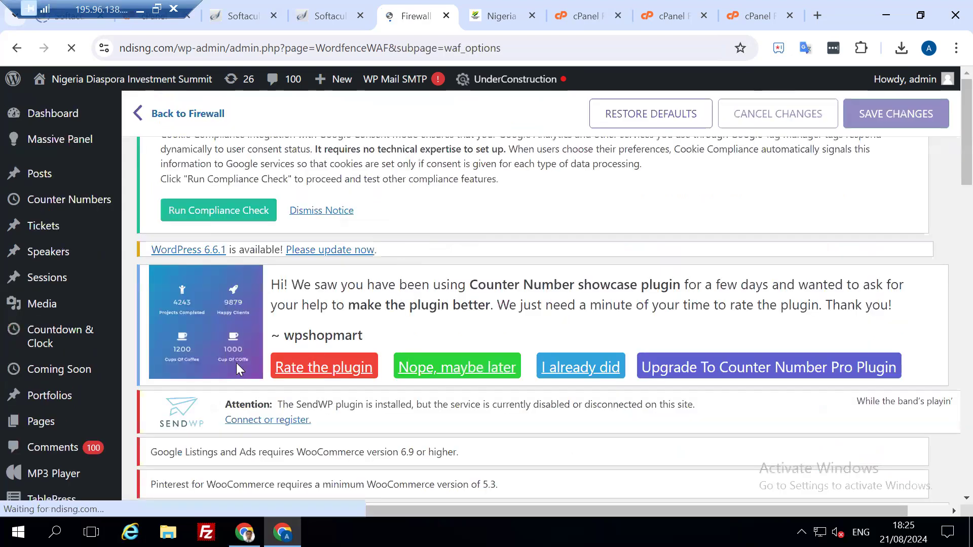
scroll(289, 389, "down", 4)
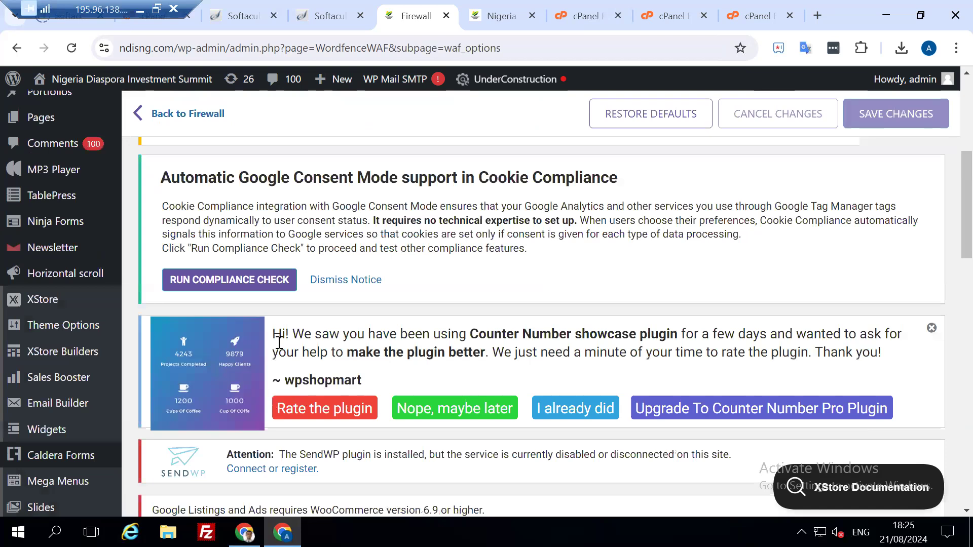
scroll(285, 293, "down", 5)
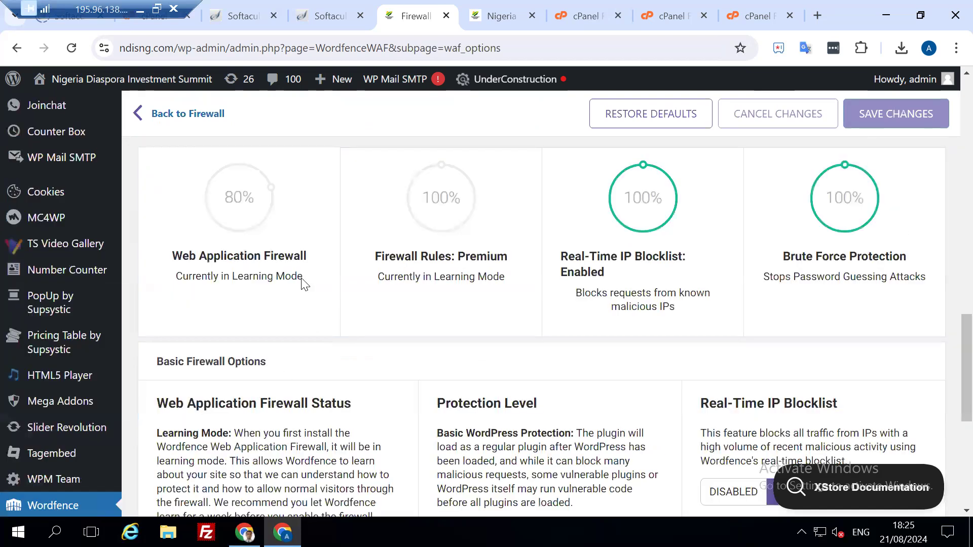
scroll(291, 262, "down", 5)
left_click(290, 261)
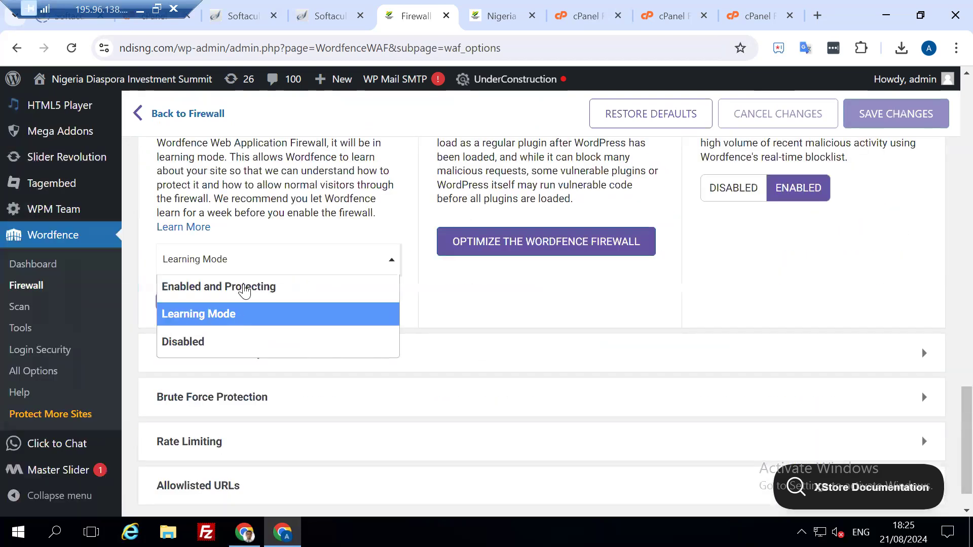
left_click(245, 288)
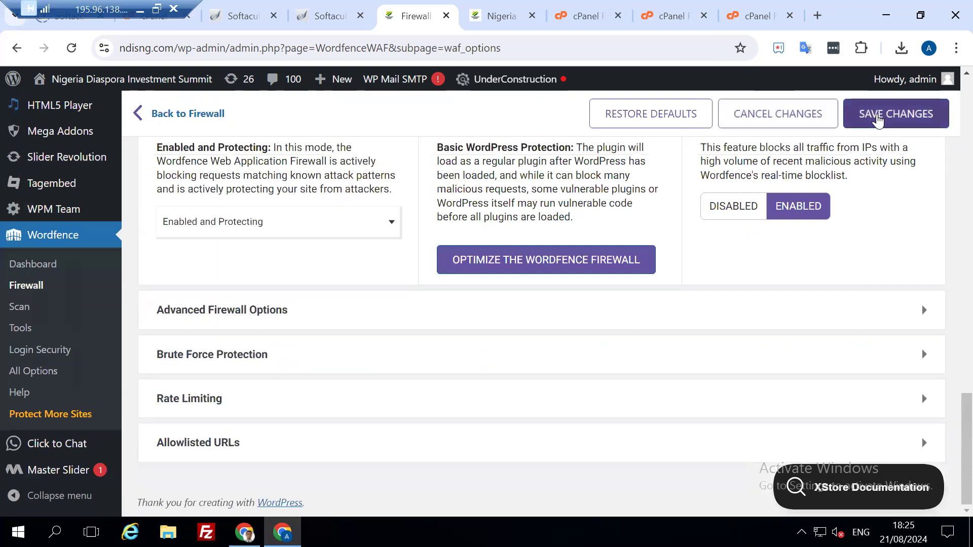
left_click(879, 120)
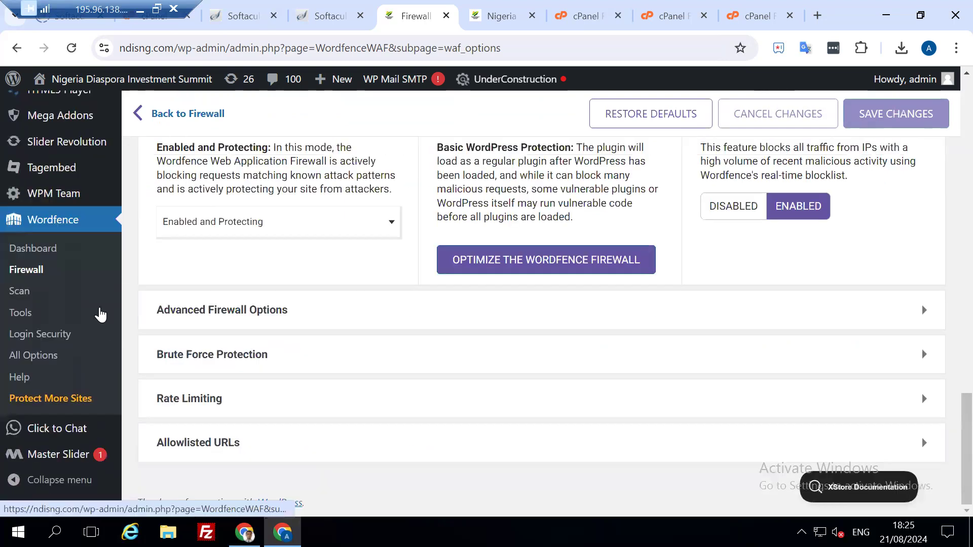
Open the Wordfence Scan page, dismiss its introductory tour and start a new scan
left_click(30, 294)
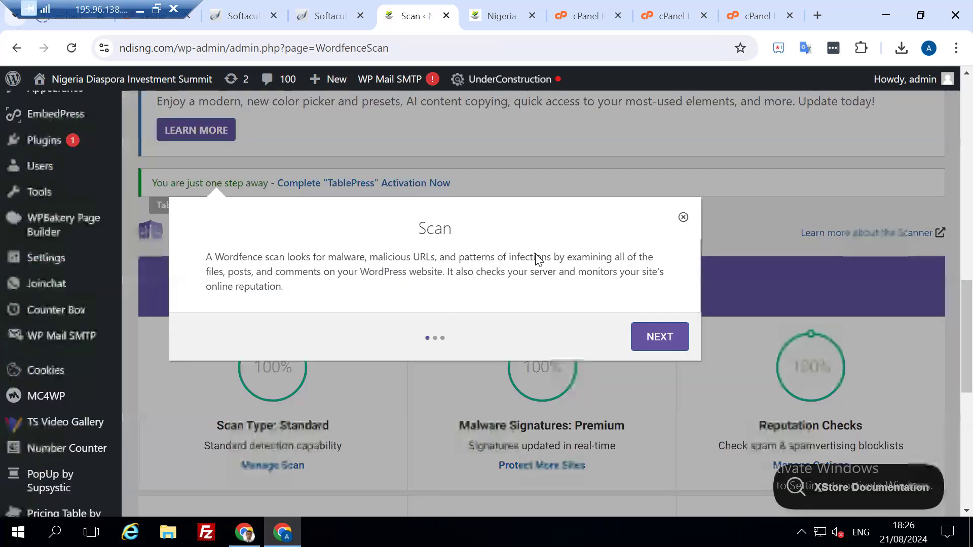
scroll(534, 263, "down", 6)
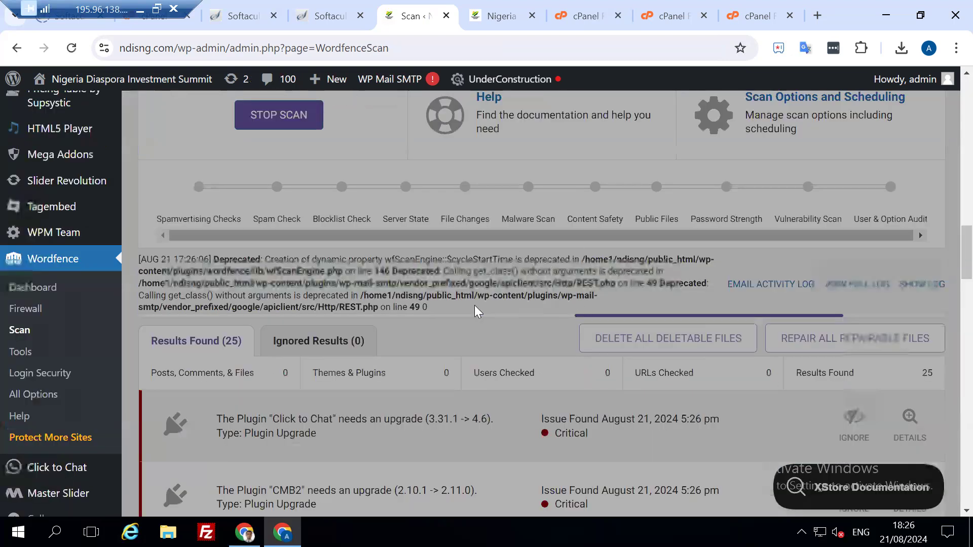
scroll(361, 316, "up", 3)
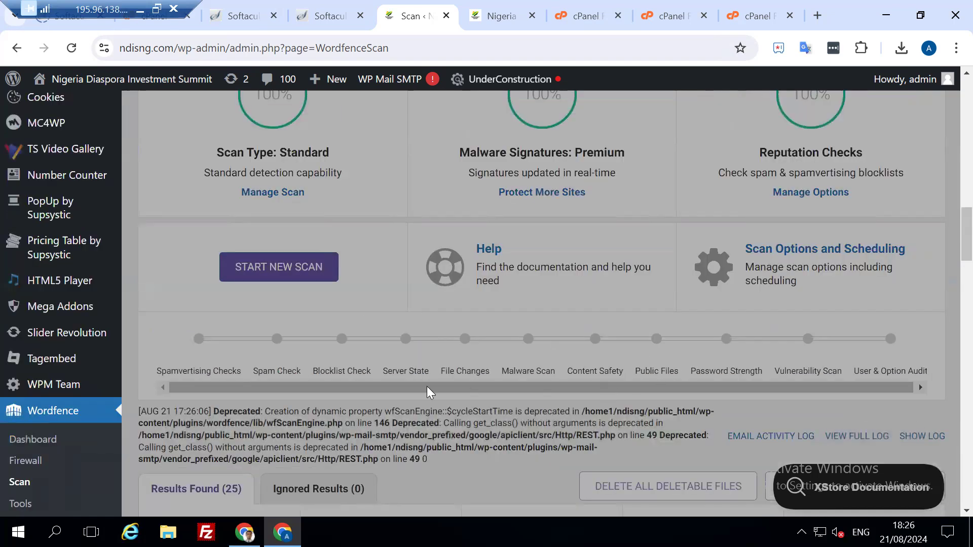
scroll(359, 347, "up", 3)
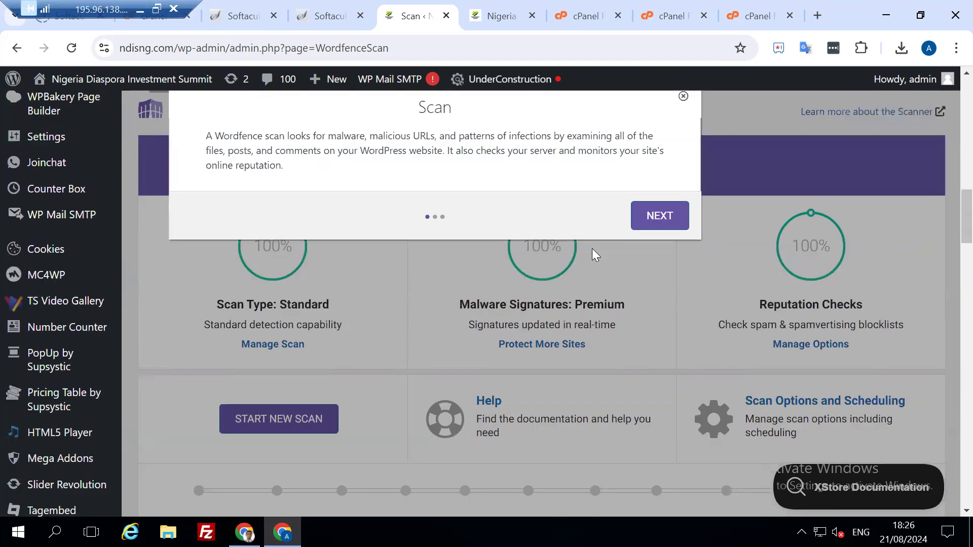
scroll(596, 256, "down", 1)
scroll(597, 257, "up", 2)
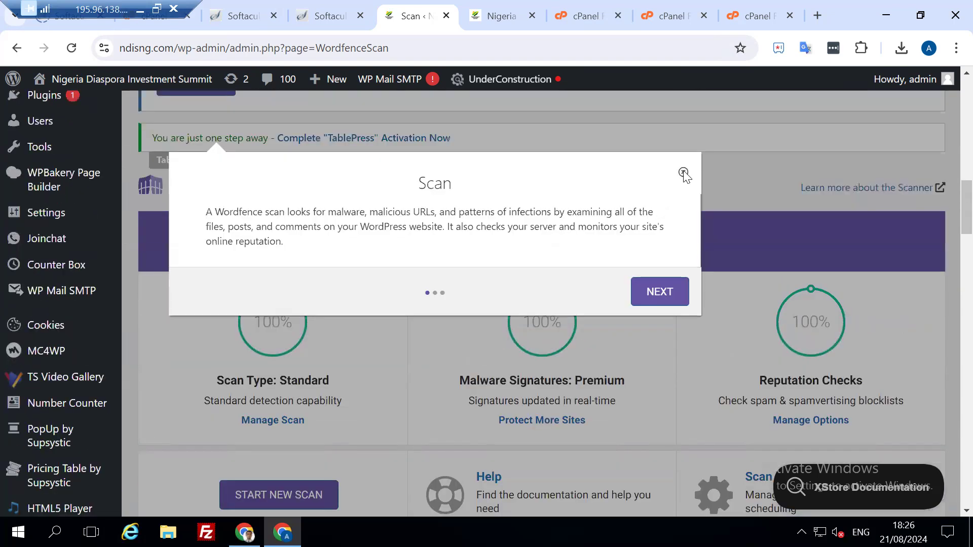
left_click(684, 172)
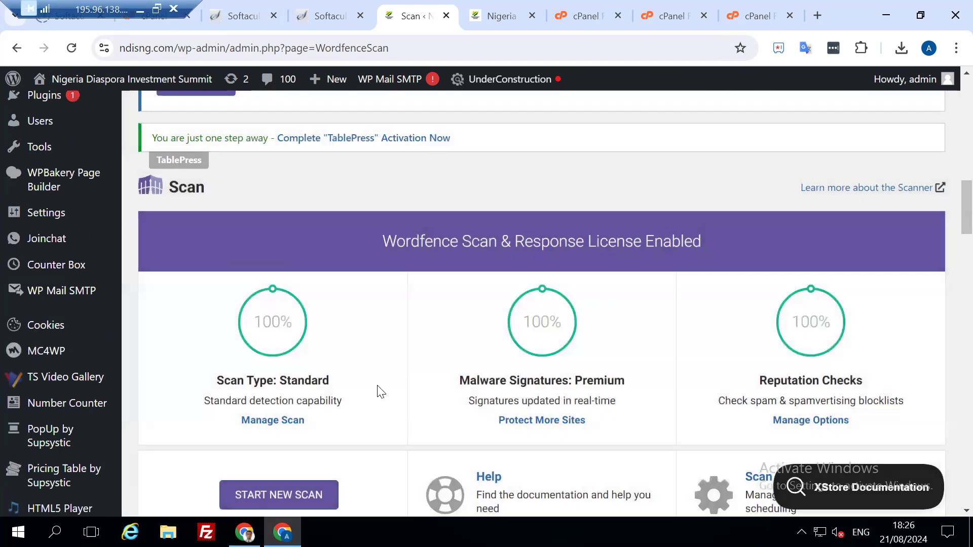
scroll(380, 392, "down", 1)
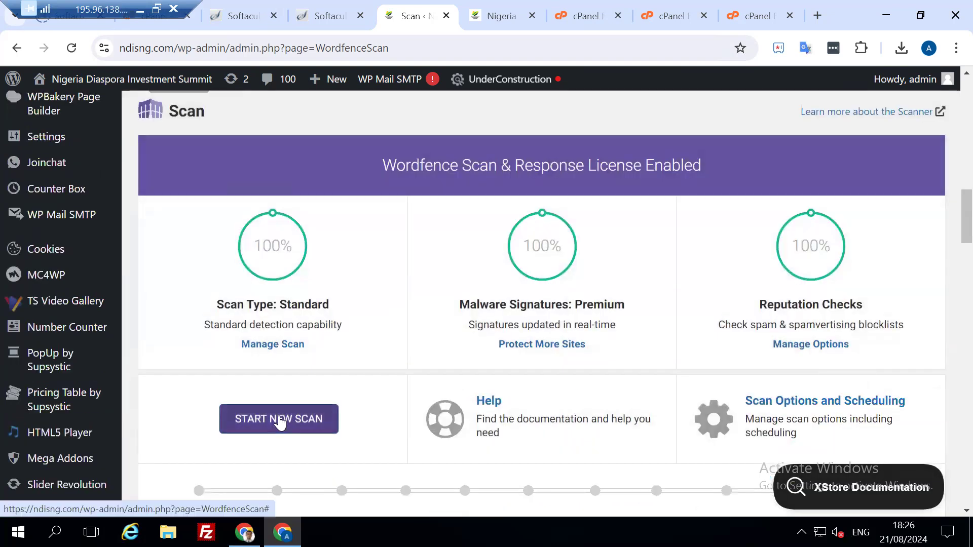
left_click(279, 420)
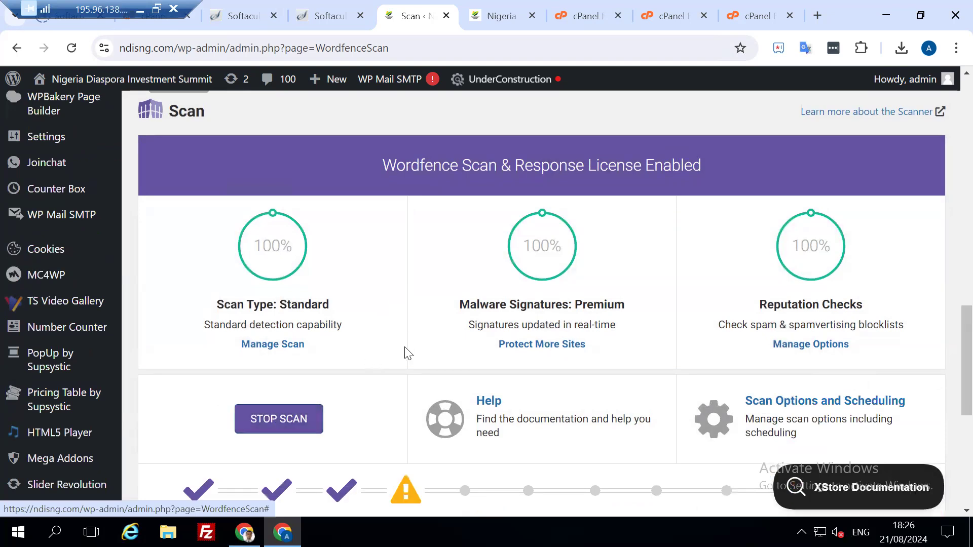
scroll(390, 373, "down", 1)
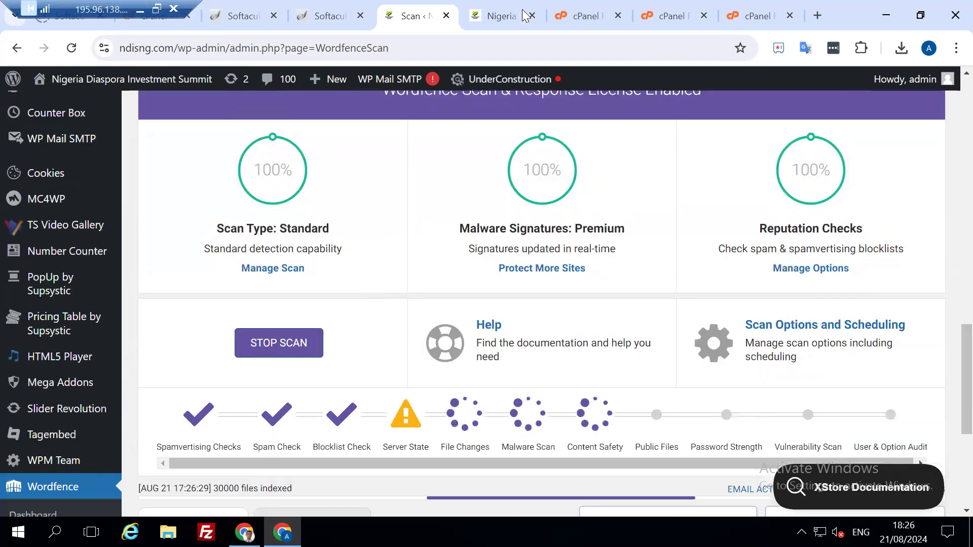
Examine the live home page from the moderators and speakers sections up to the countdown, hero slider and header
left_click(484, 12)
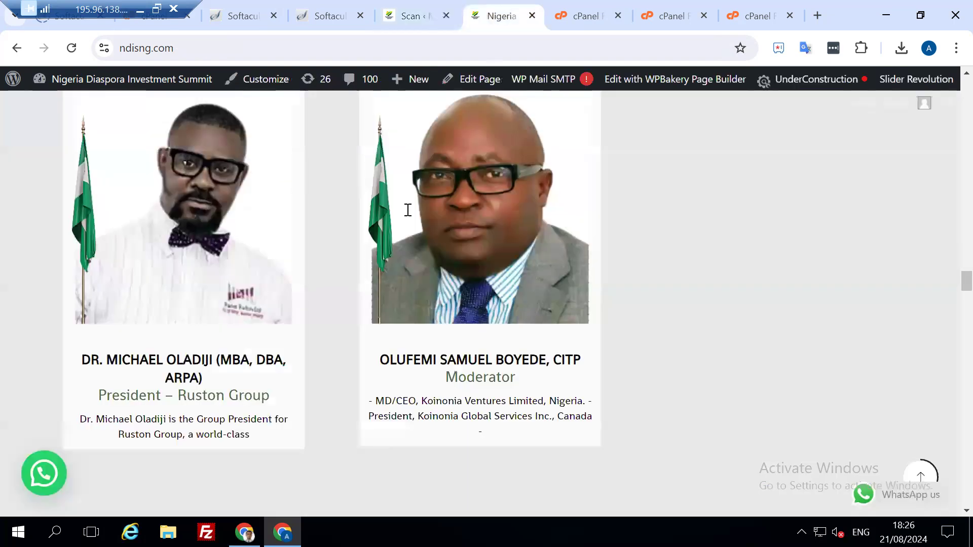
scroll(398, 235, "up", 8)
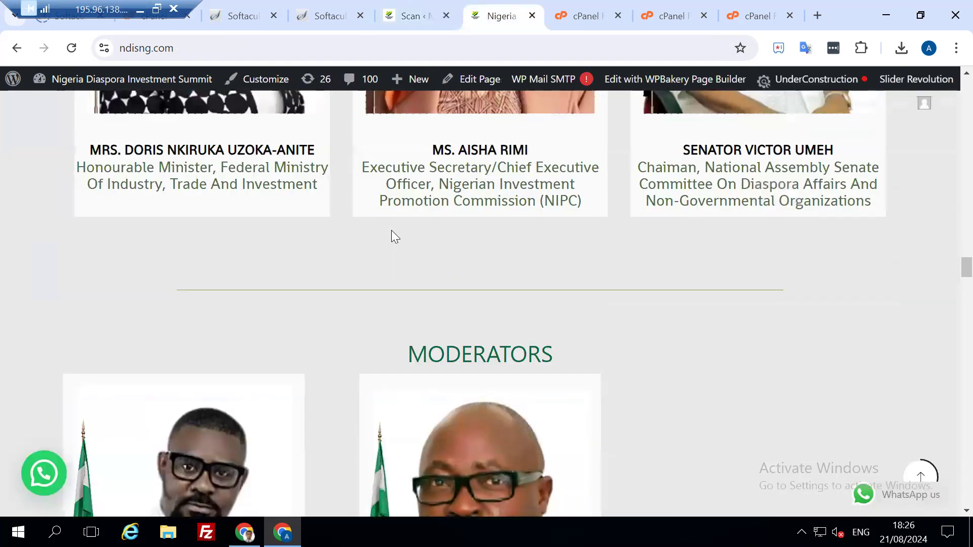
scroll(369, 223, "up", 4)
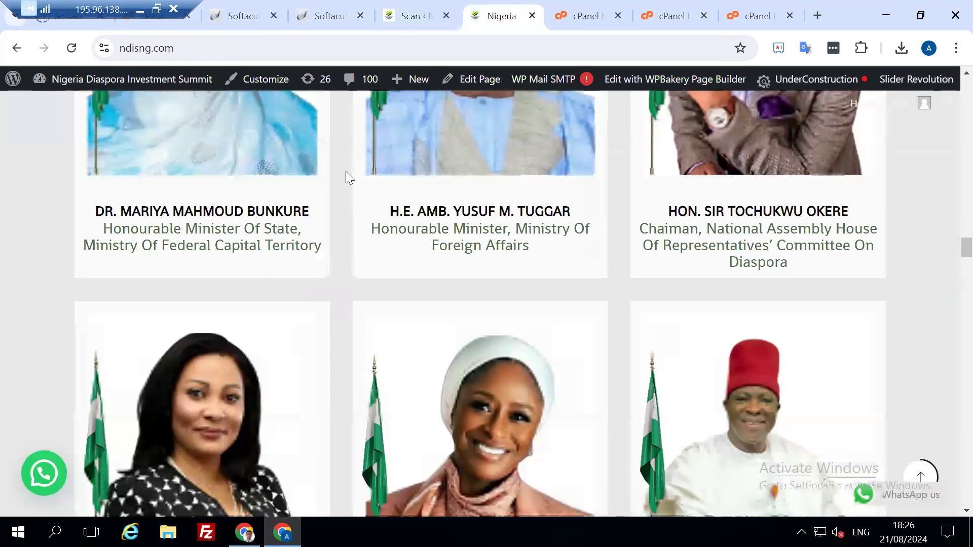
scroll(346, 176, "up", 4)
scroll(344, 169, "up", 5)
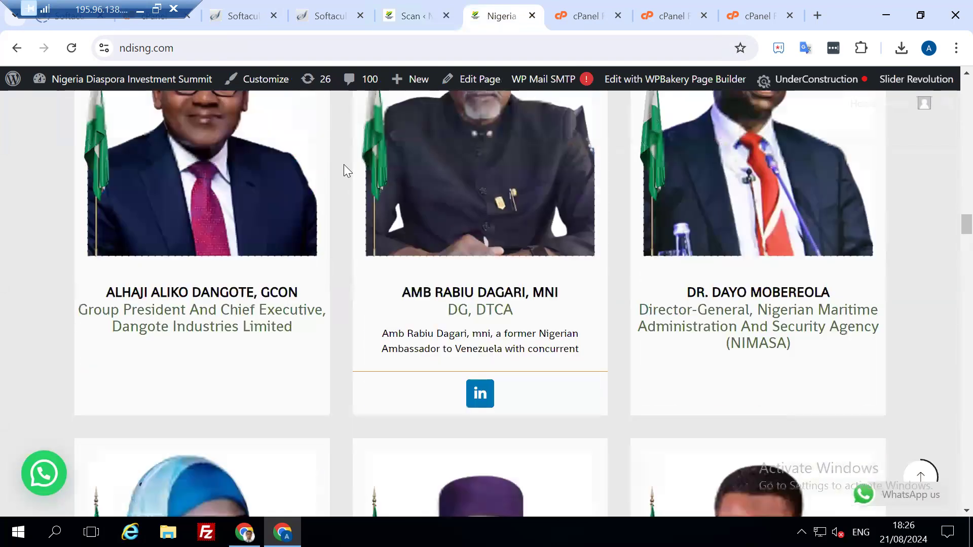
scroll(348, 171, "up", 6)
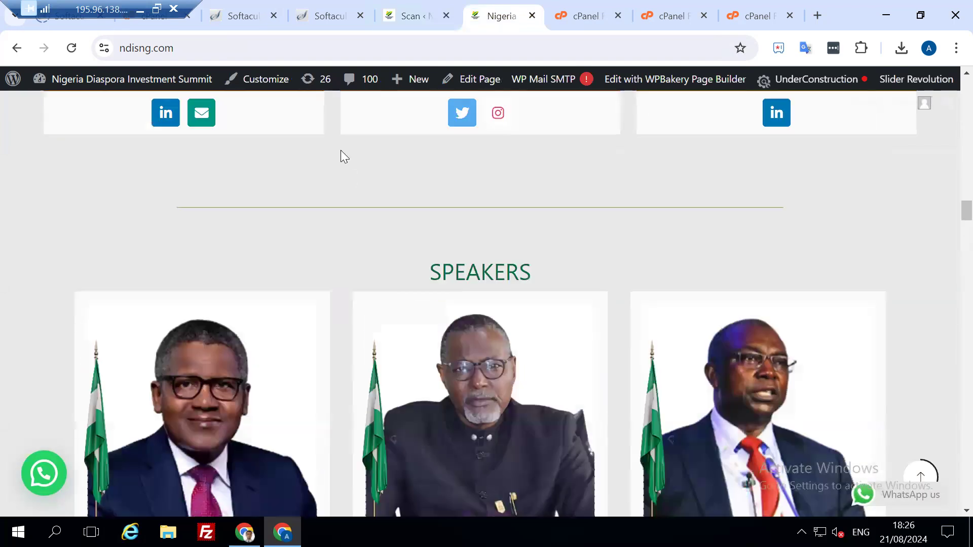
scroll(337, 151, "up", 3)
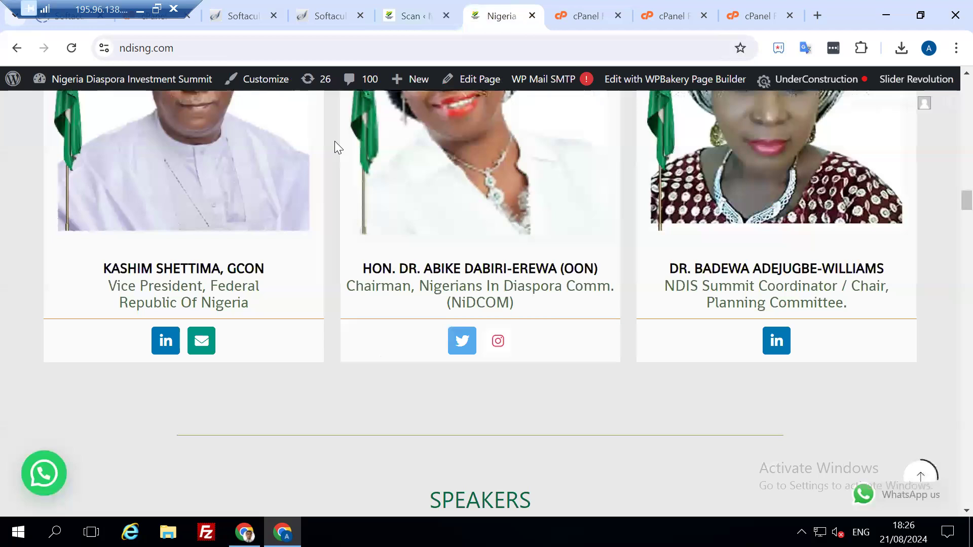
scroll(334, 144, "up", 5)
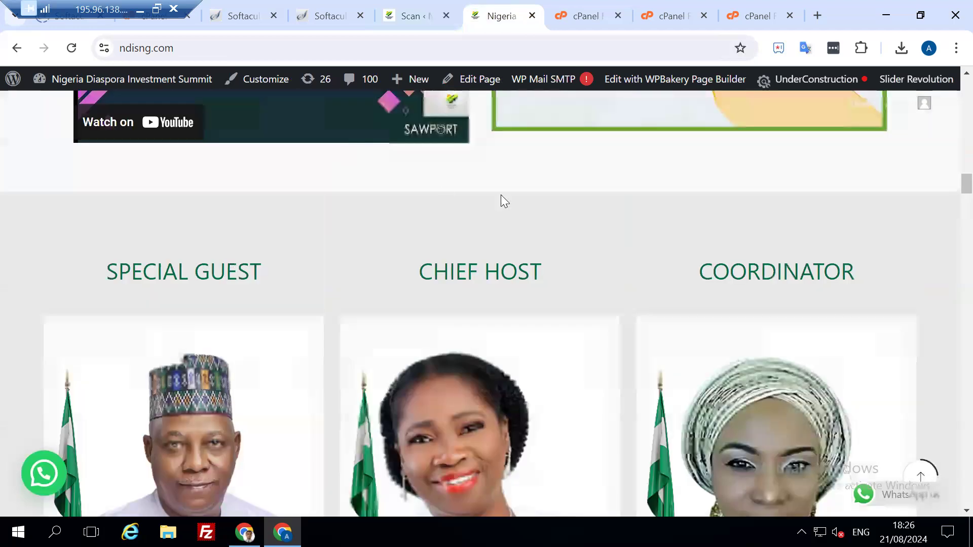
scroll(482, 193, "up", 4)
scroll(467, 193, "up", 4)
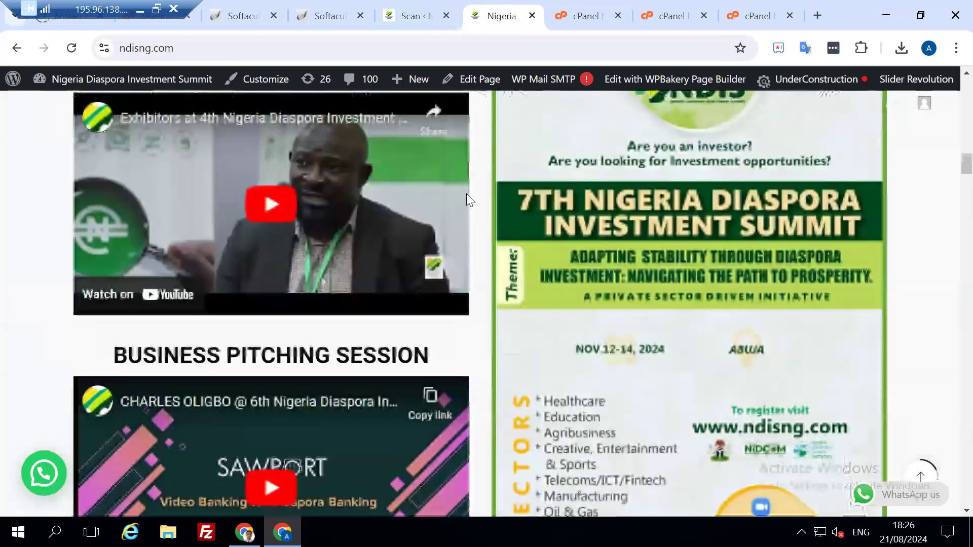
scroll(352, 201, "up", 8)
scroll(350, 204, "up", 8)
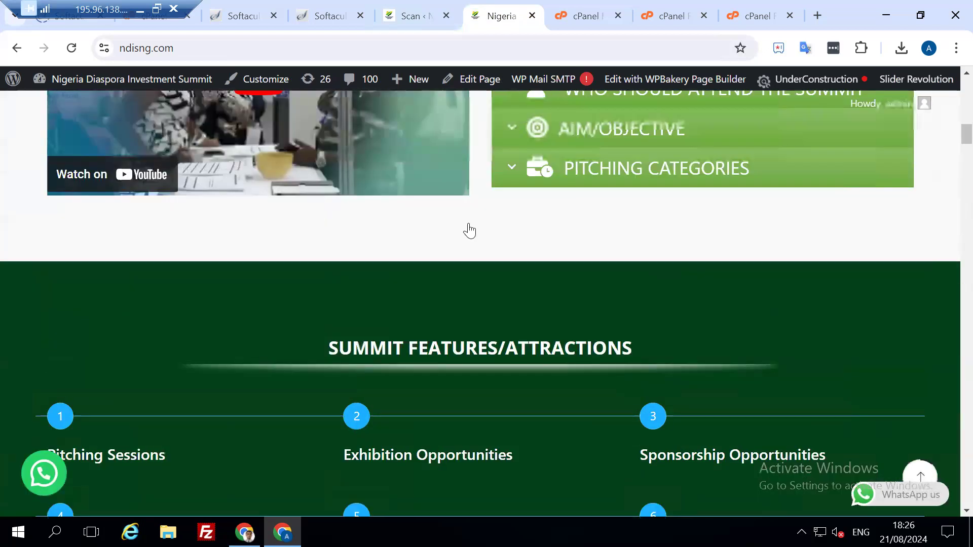
scroll(430, 243, "up", 3)
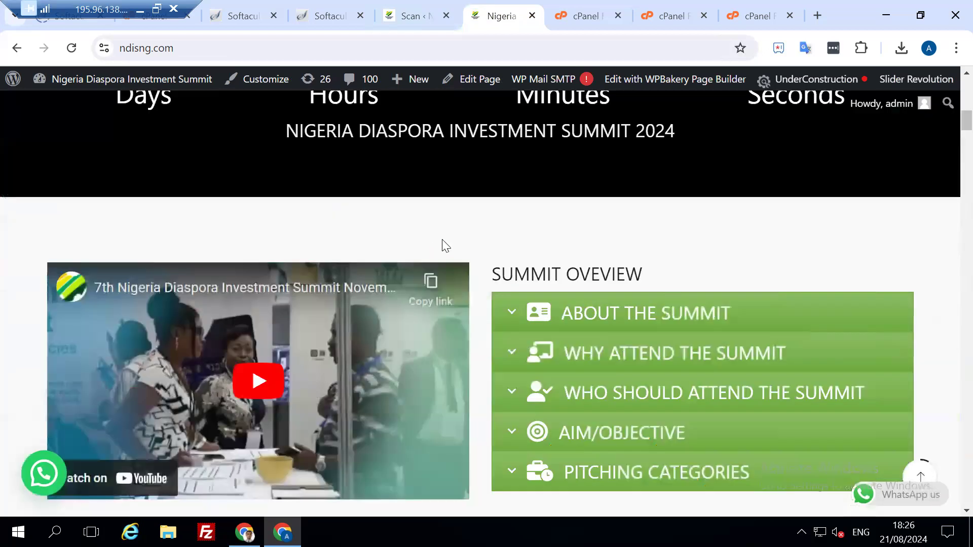
scroll(459, 239, "up", 3)
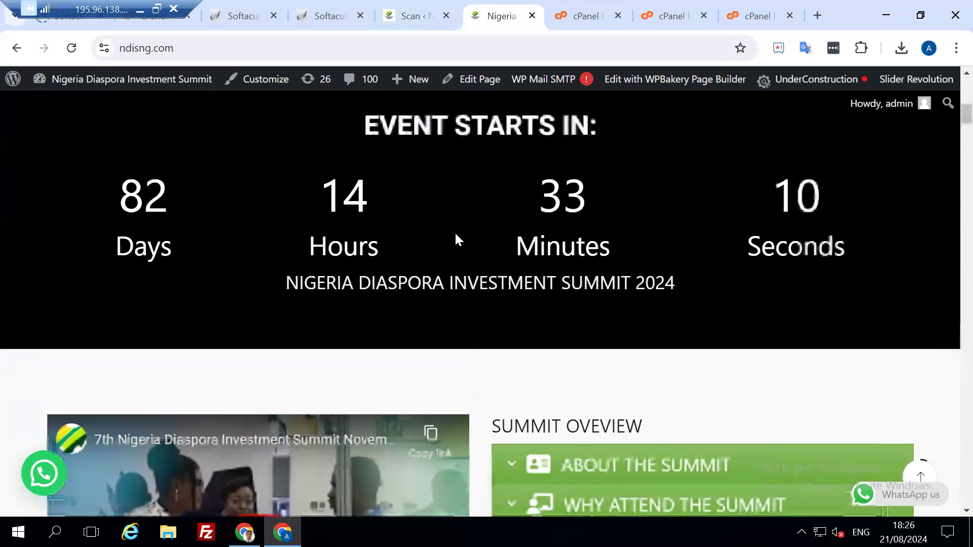
scroll(410, 225, "up", 4)
scroll(410, 225, "up", 2)
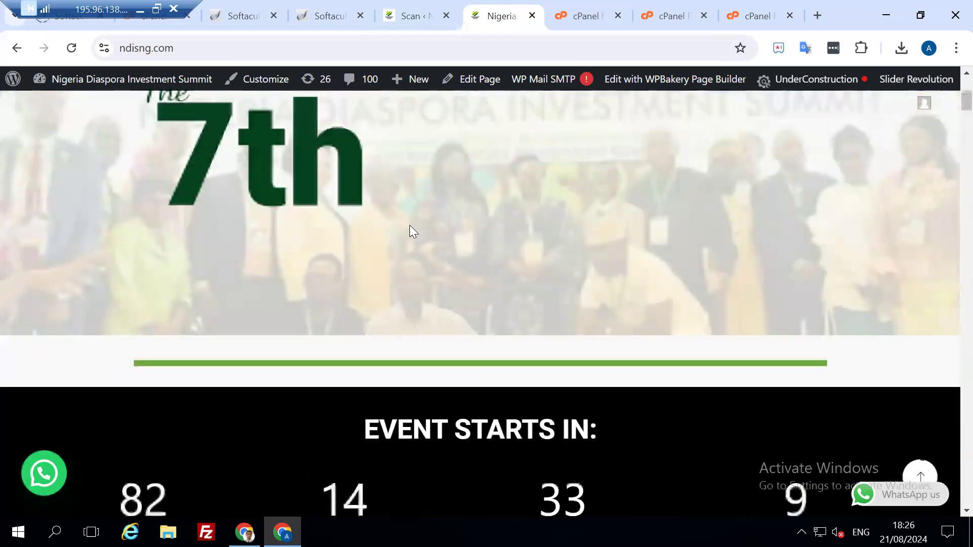
scroll(484, 203, "up", 5)
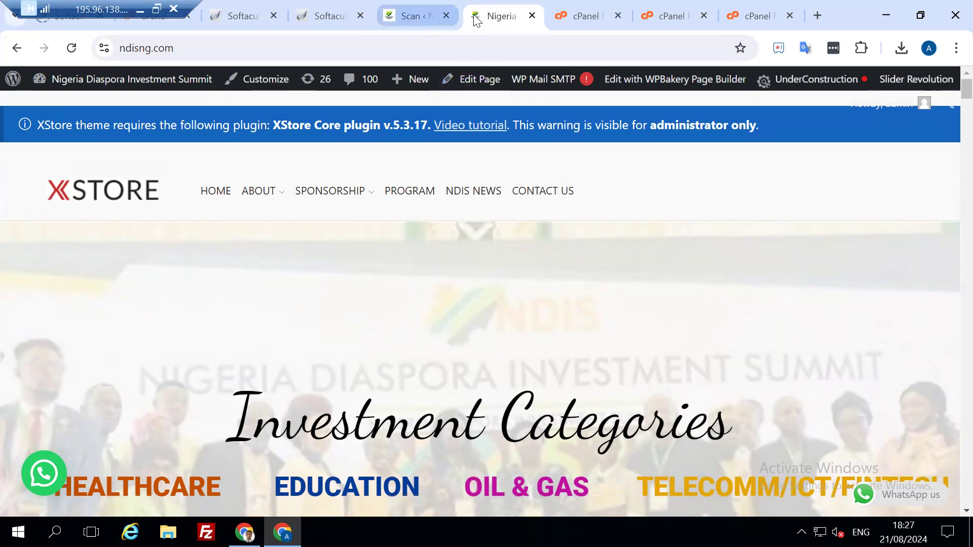
Open the site's Program page and examine the embedded 2024 event programme document
left_click(597, 19)
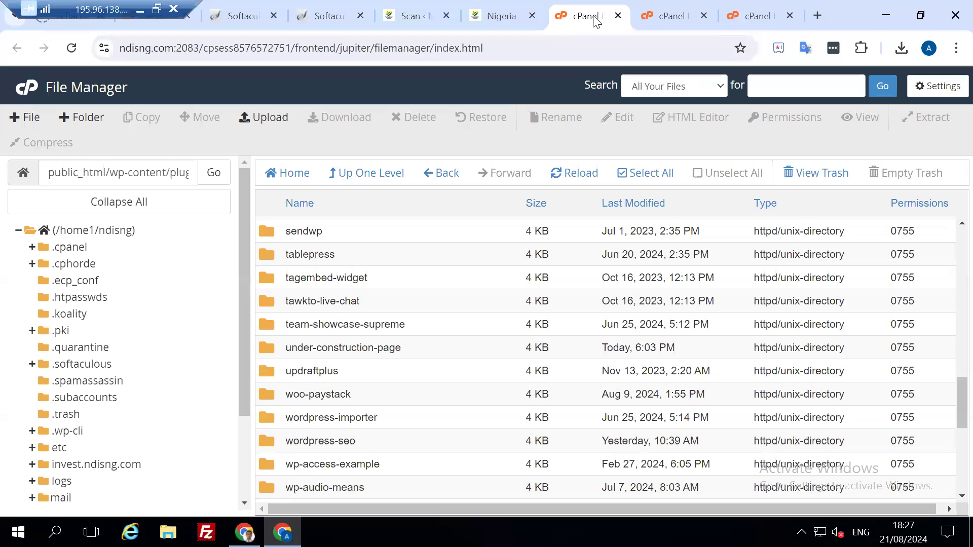
left_click(494, 15)
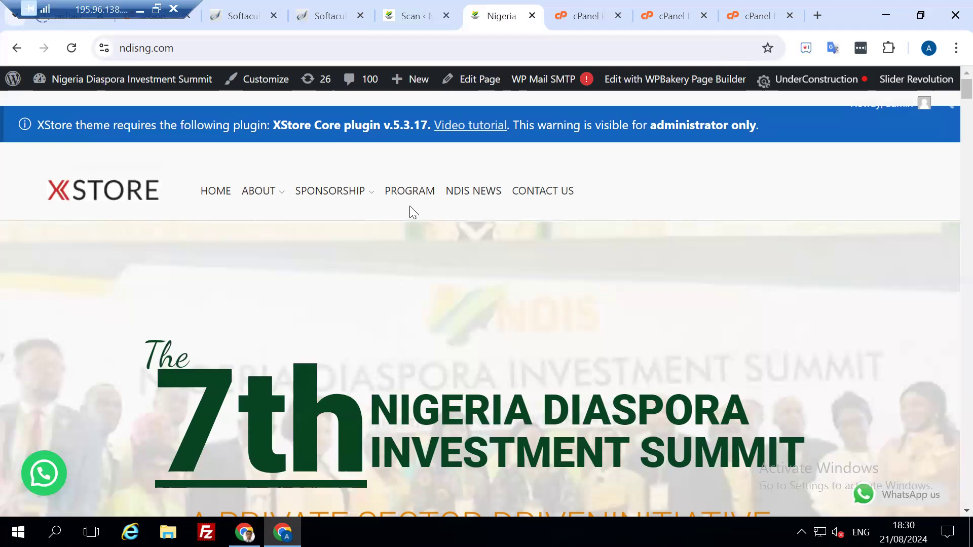
mouse_move(331, 199)
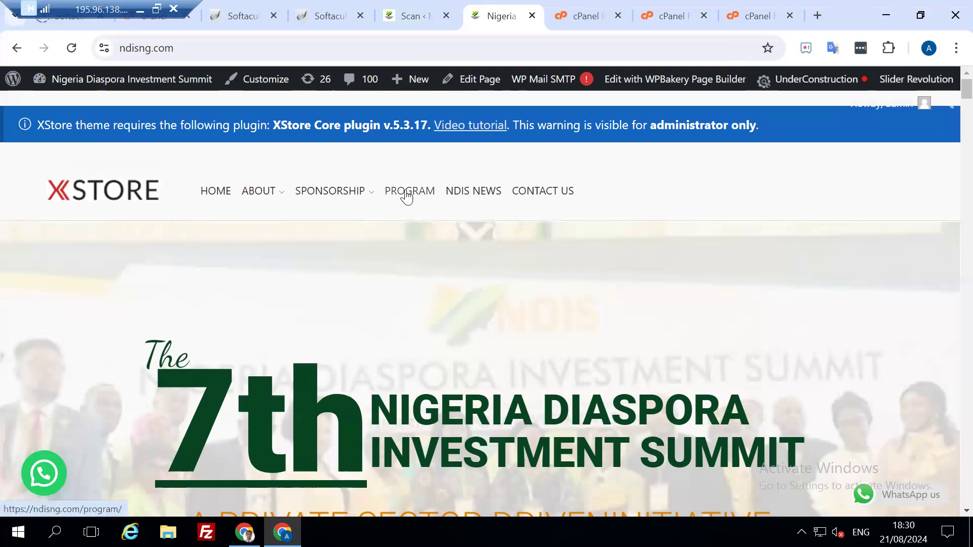
left_click(407, 197)
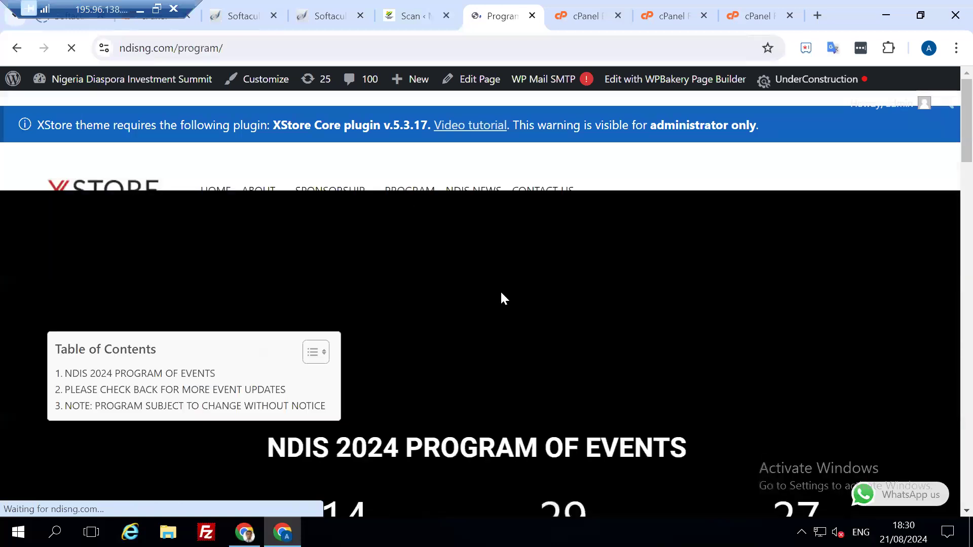
scroll(528, 321, "down", 9)
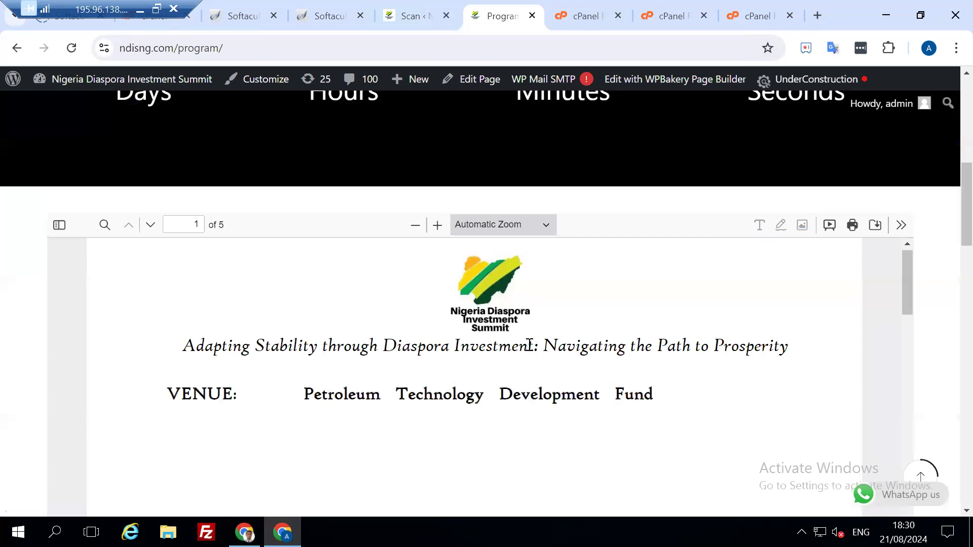
scroll(305, 325, "down", 2)
scroll(517, 360, "down", 3)
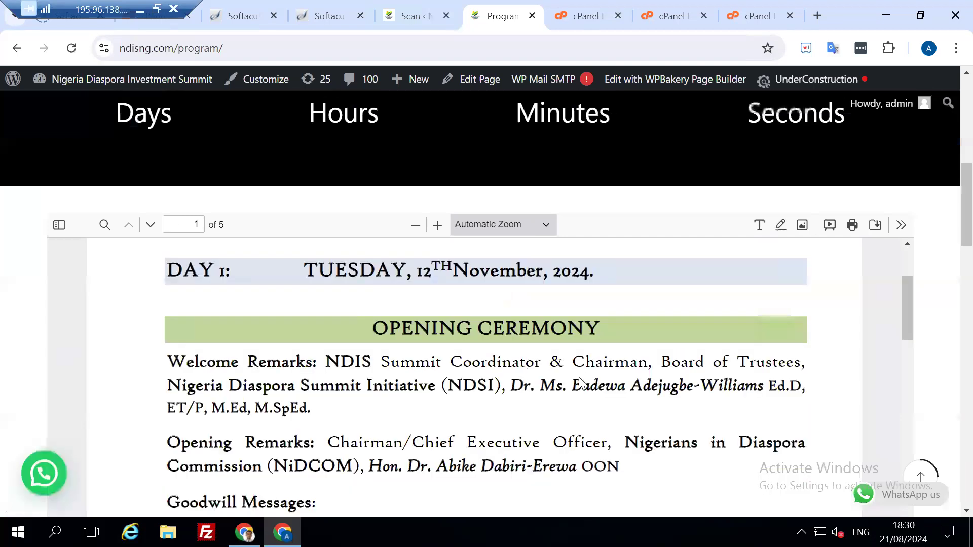
scroll(458, 402, "down", 3)
scroll(471, 385, "down", 3)
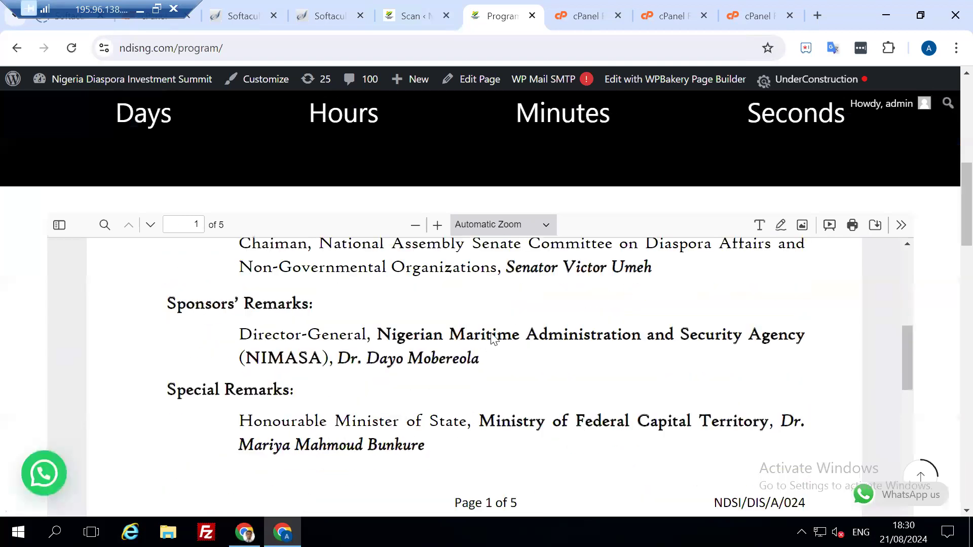
Collapse the table of contents on the Program page and open the NDIS News page from the home page
scroll(502, 325, "up", 3)
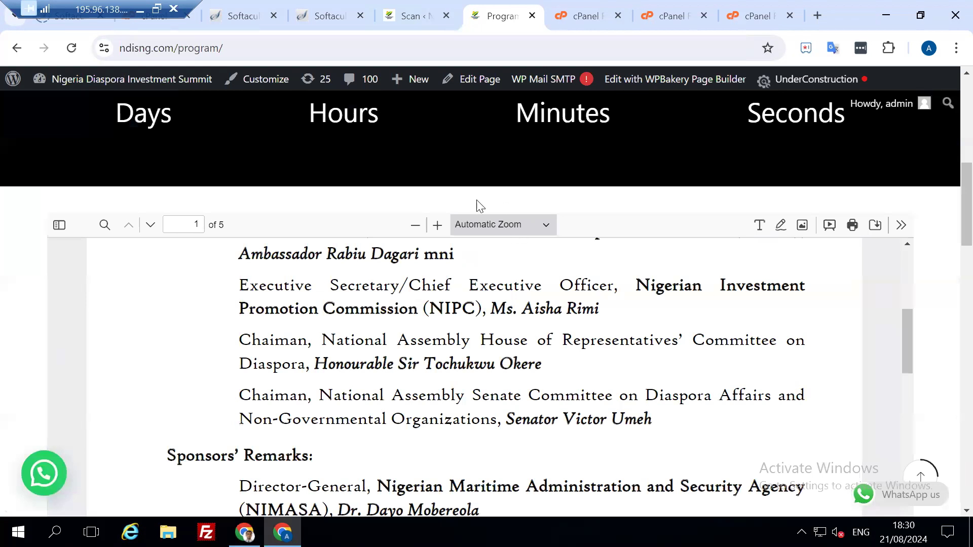
scroll(507, 191, "up", 8)
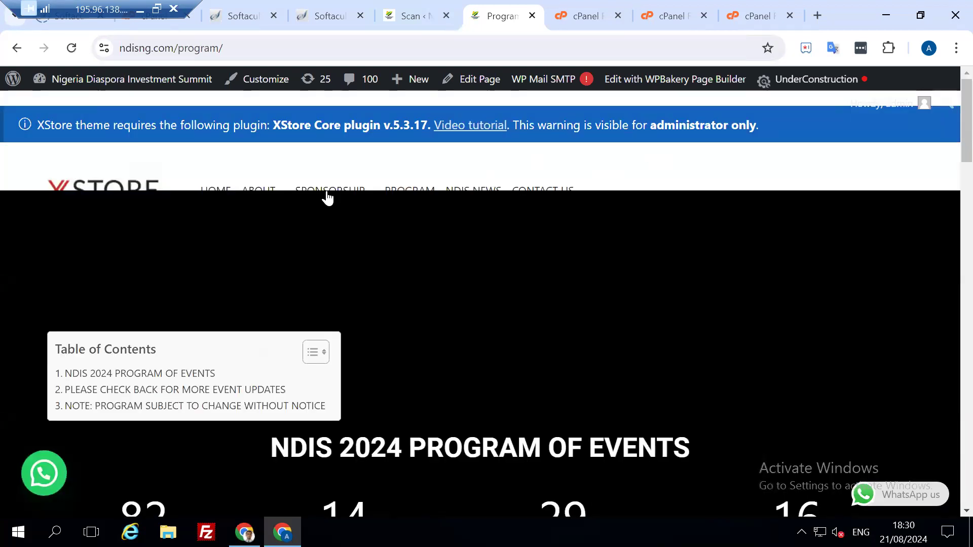
left_click(322, 353)
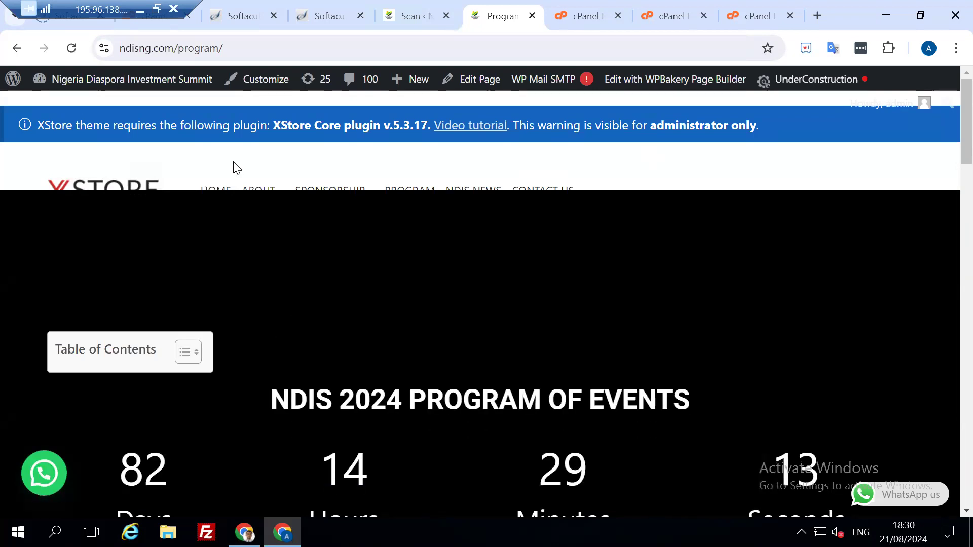
left_click(16, 48)
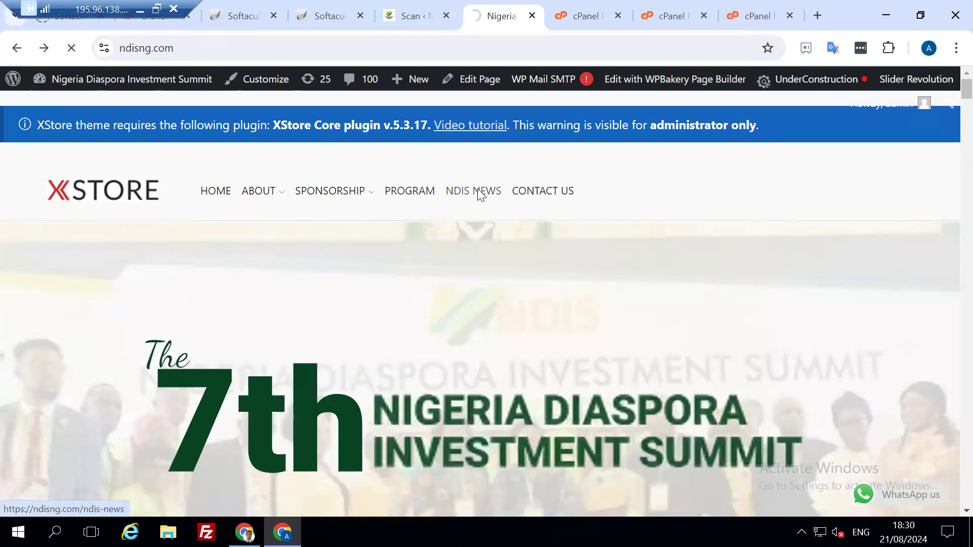
left_click(479, 195)
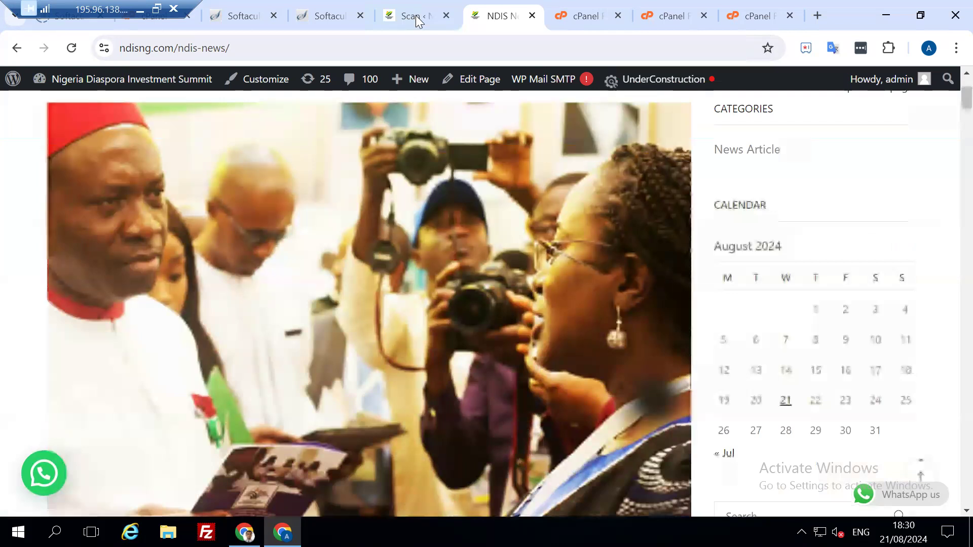
Dismiss the Scan Failed notice on the Wordfence Scan page and start a new scan
left_click(416, 15)
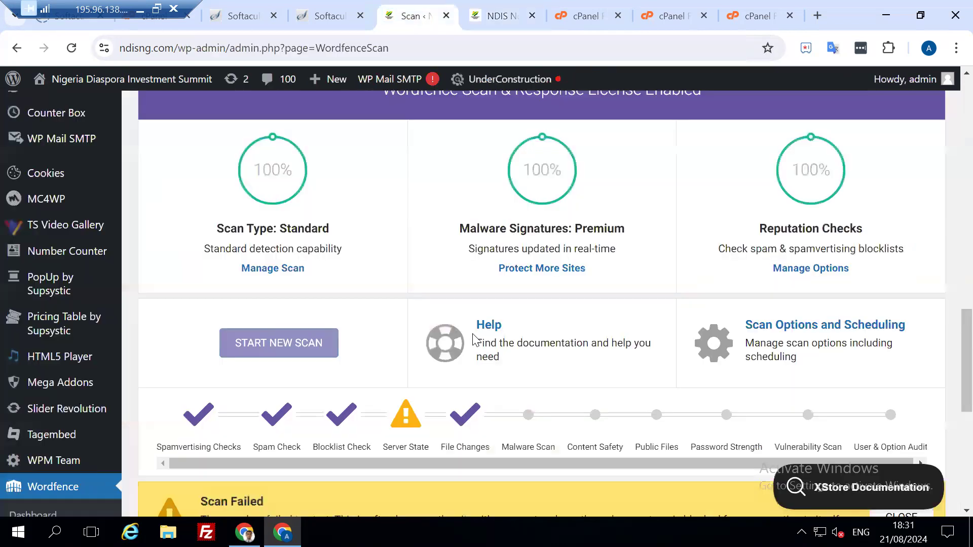
scroll(473, 341, "down", 1)
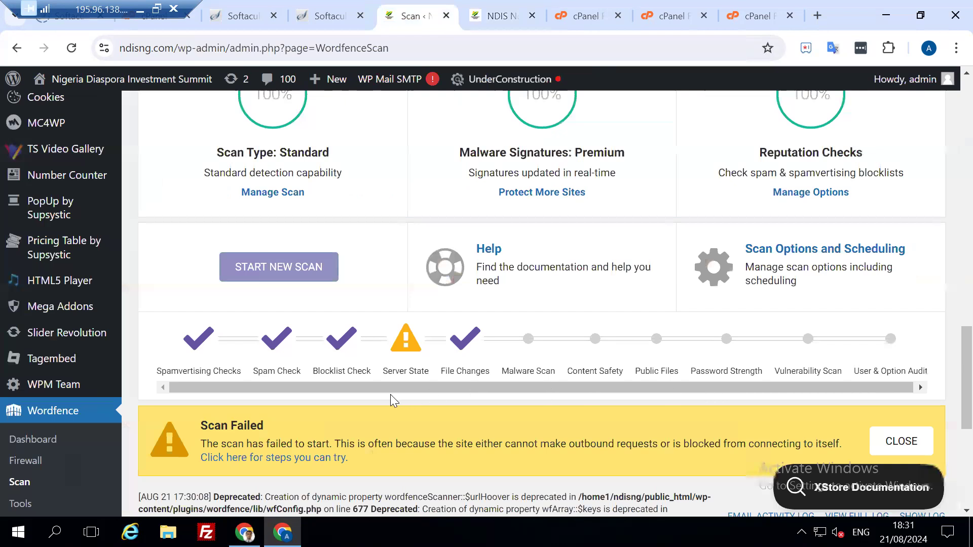
scroll(397, 394, "down", 2)
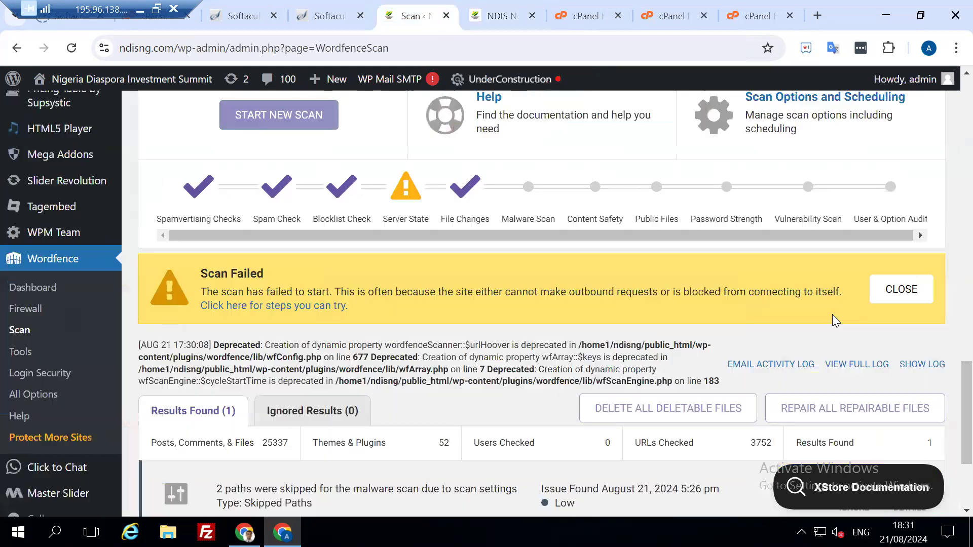
left_click(905, 294)
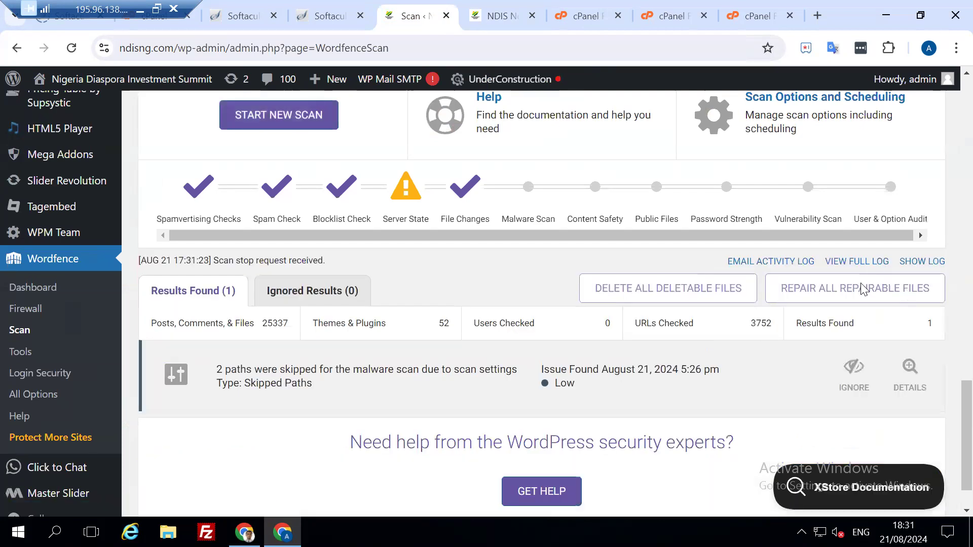
left_click(298, 121)
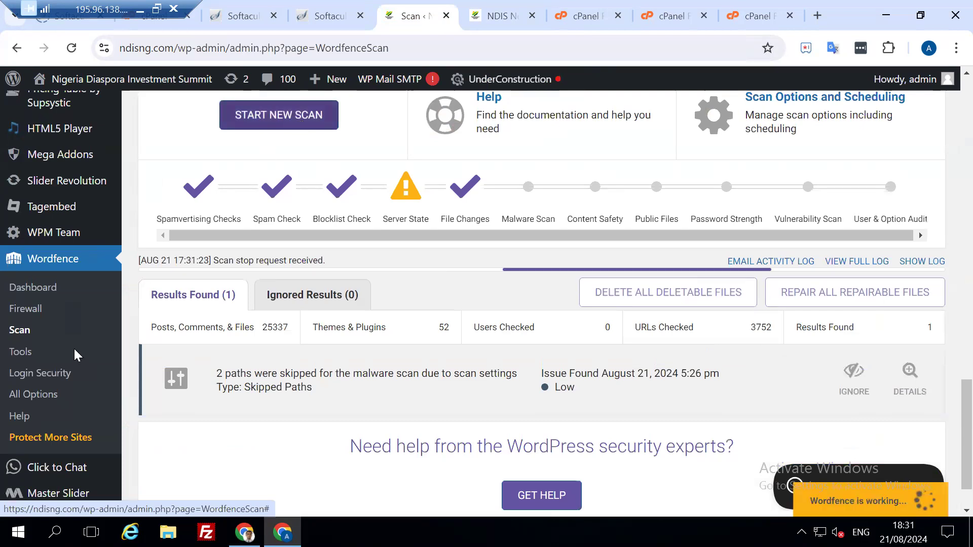
scroll(55, 400, "down", 2)
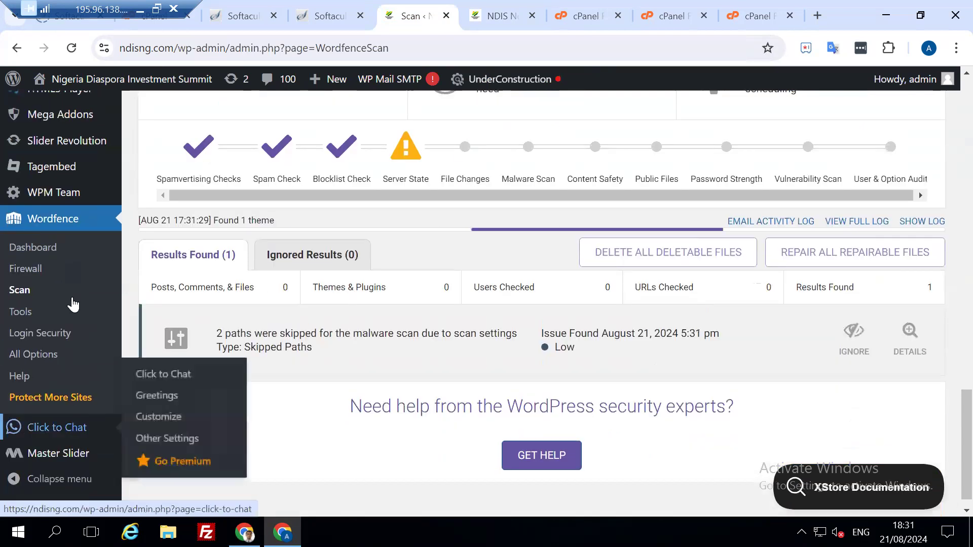
scroll(46, 294, "up", 3)
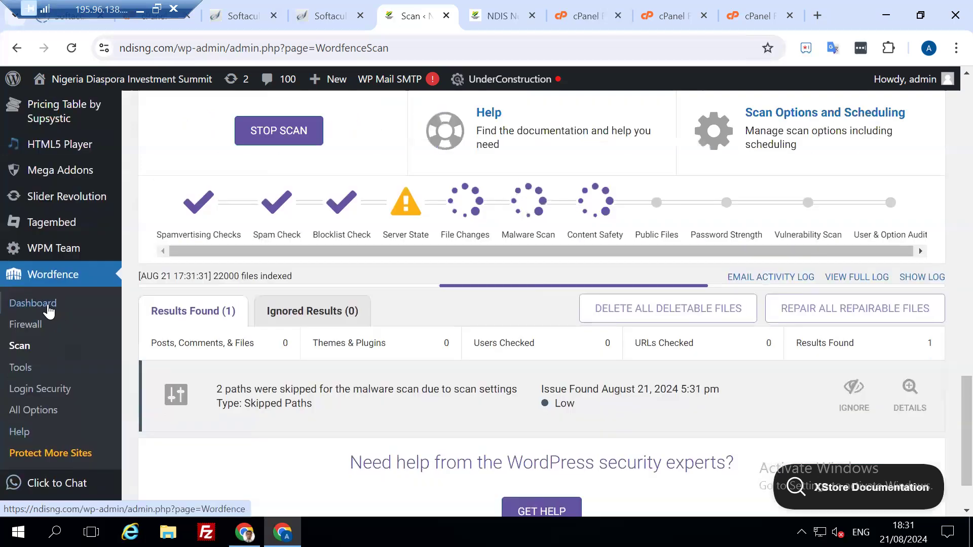
Load the live home page at ndisng.com by removing /ndis-news/ from the NDIS News page's address
left_click(493, 15)
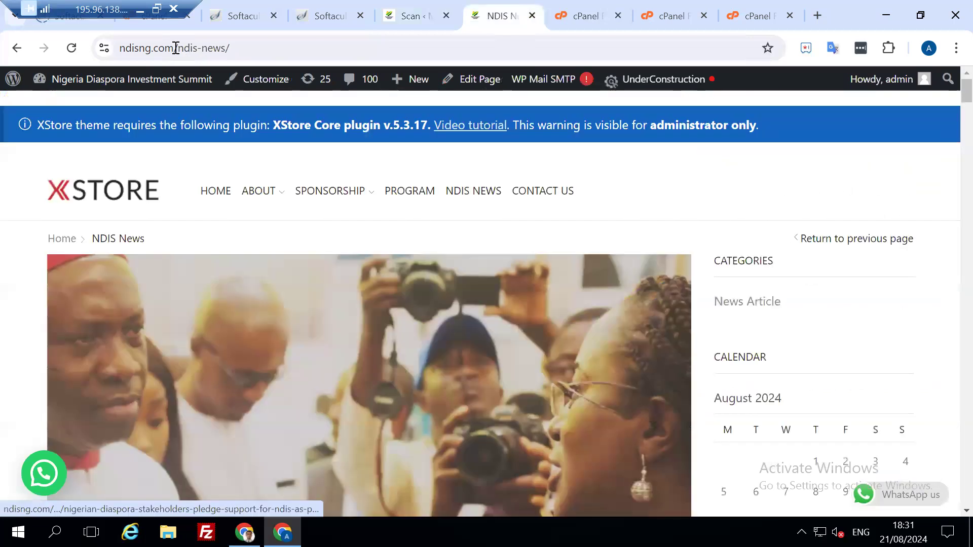
left_click(174, 48)
key("shift+End")
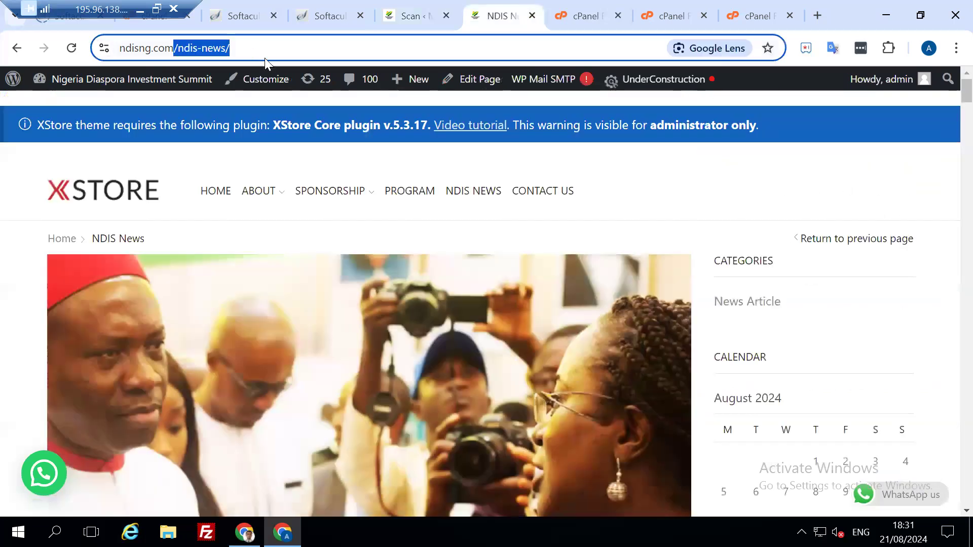
key("BackSpace")
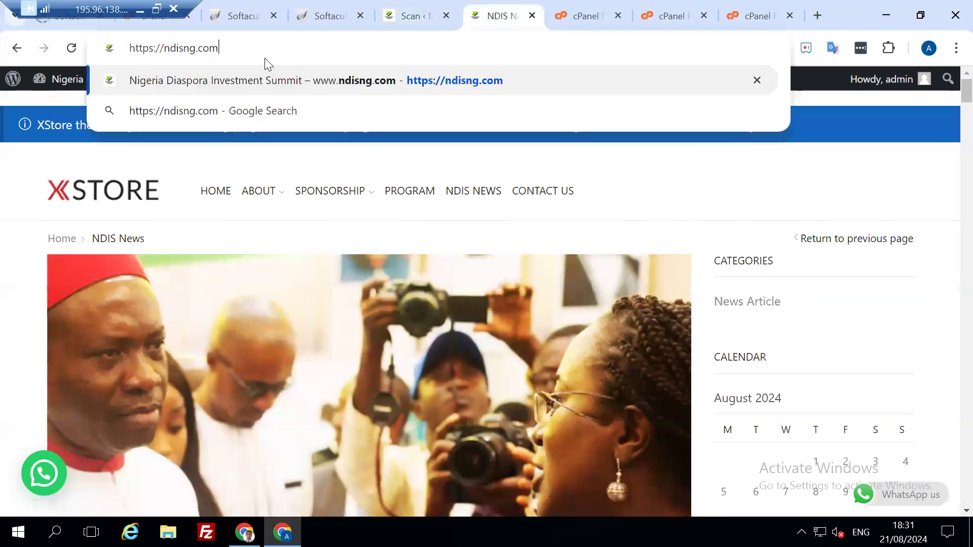
key("Return")
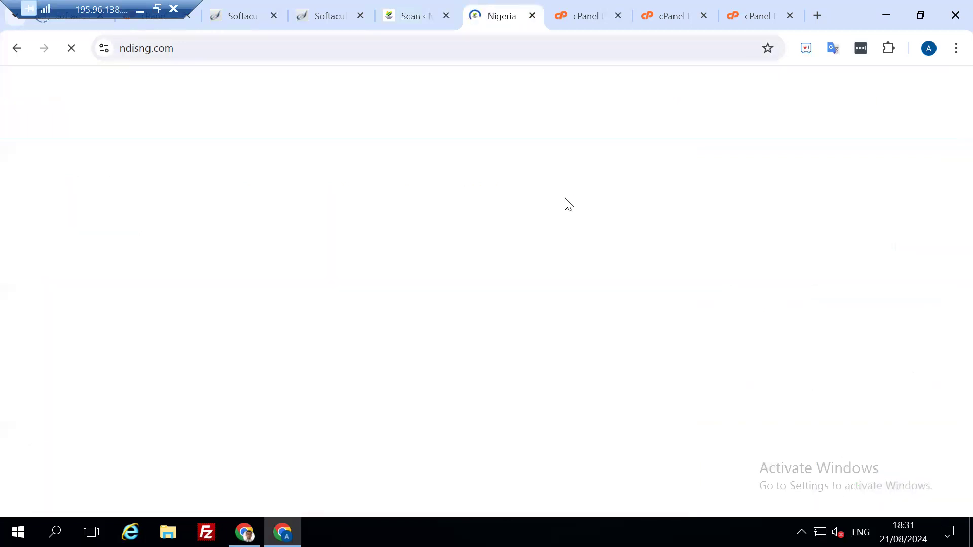
Open the WordPress Permalinks settings in a new browser tab, leaving the Wordfence scan page open
left_click(420, 18)
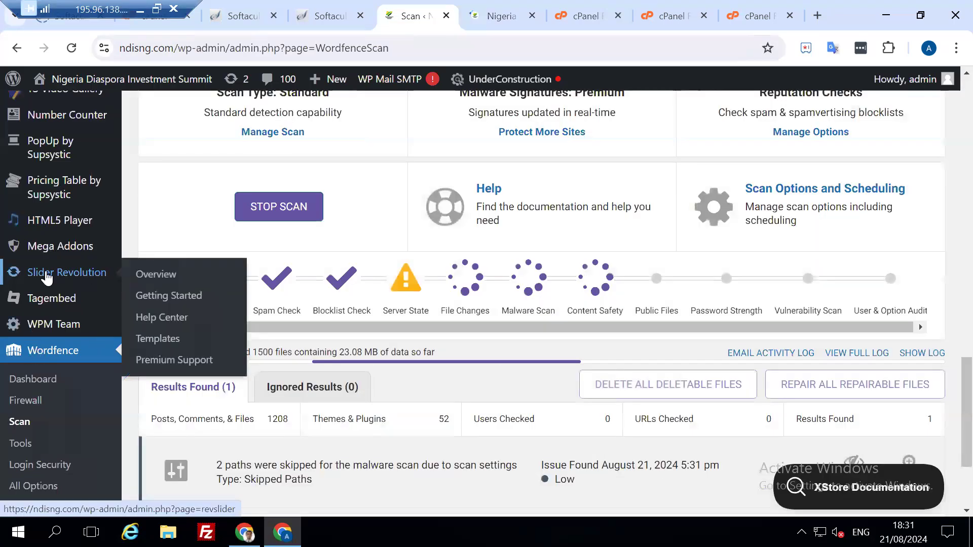
scroll(44, 283, "down", 3)
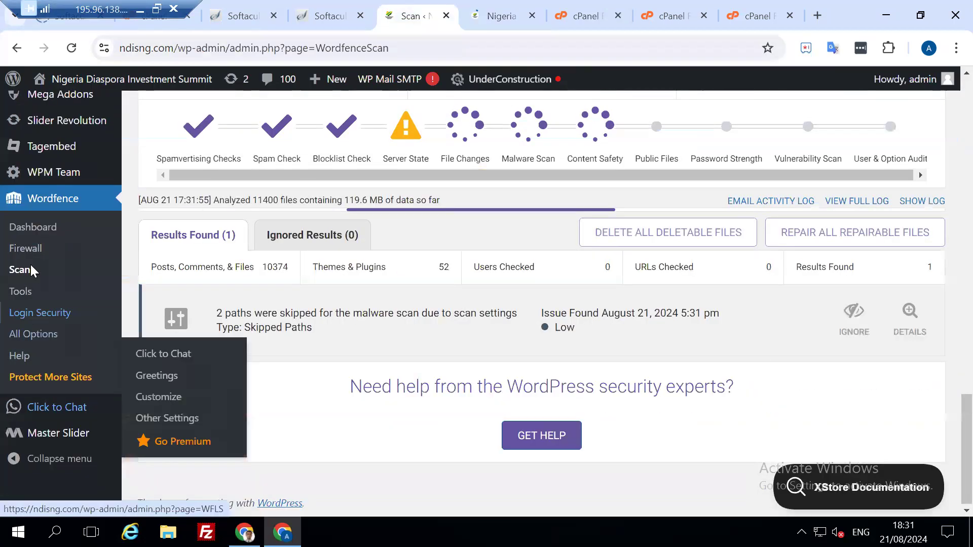
scroll(50, 201, "up", 5)
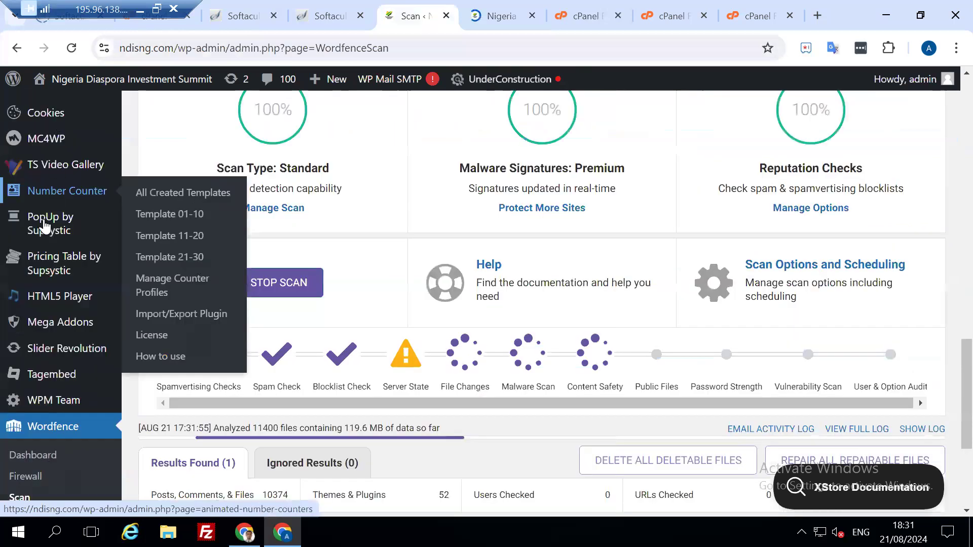
scroll(48, 200, "up", 3)
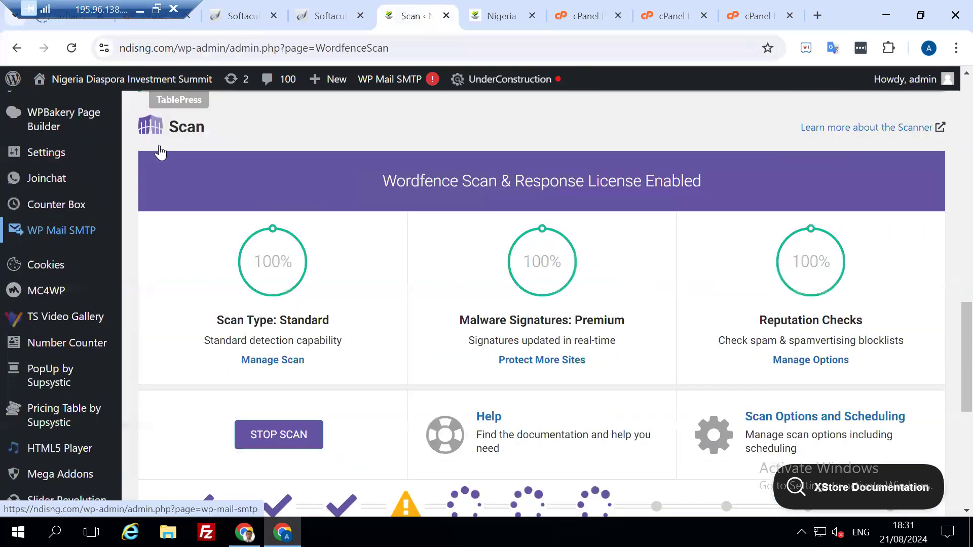
mouse_move(50, 155)
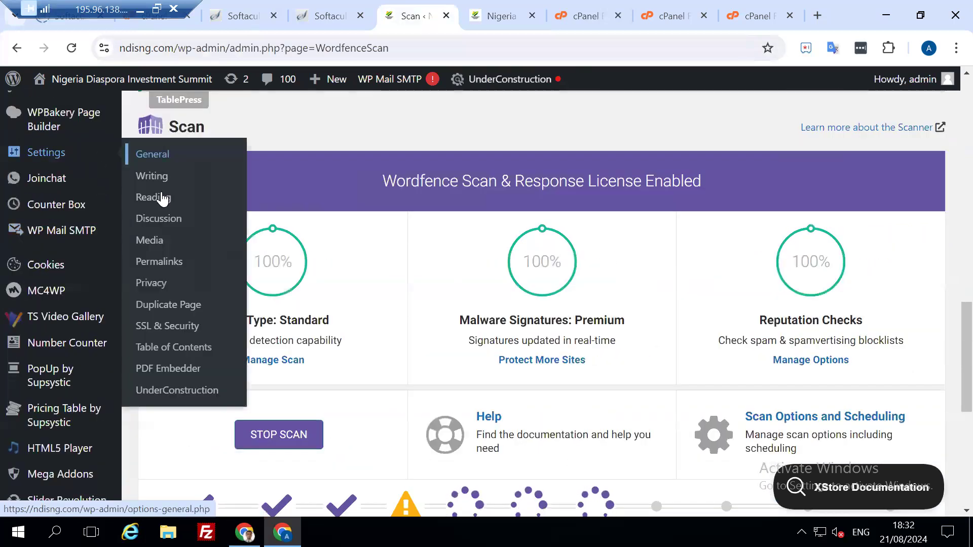
right_click(156, 262)
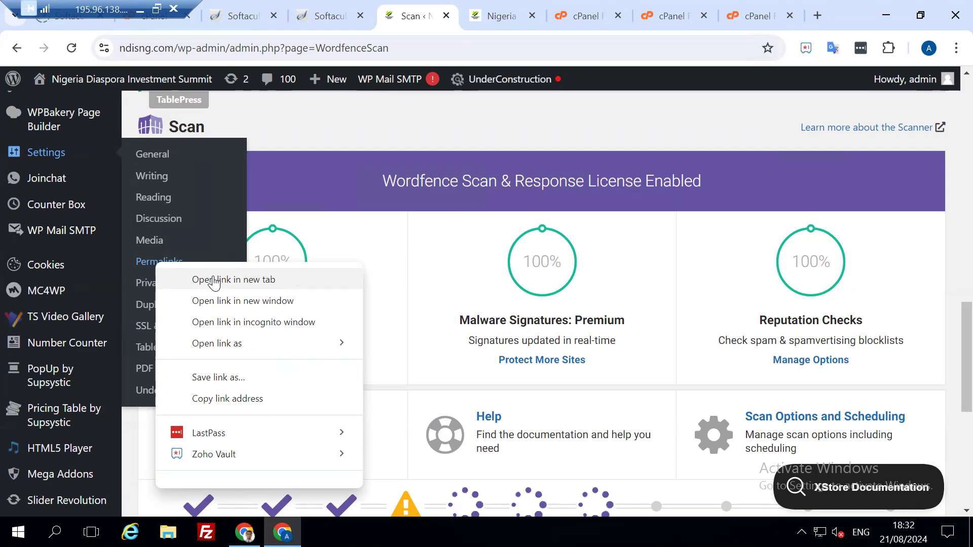
left_click(213, 281)
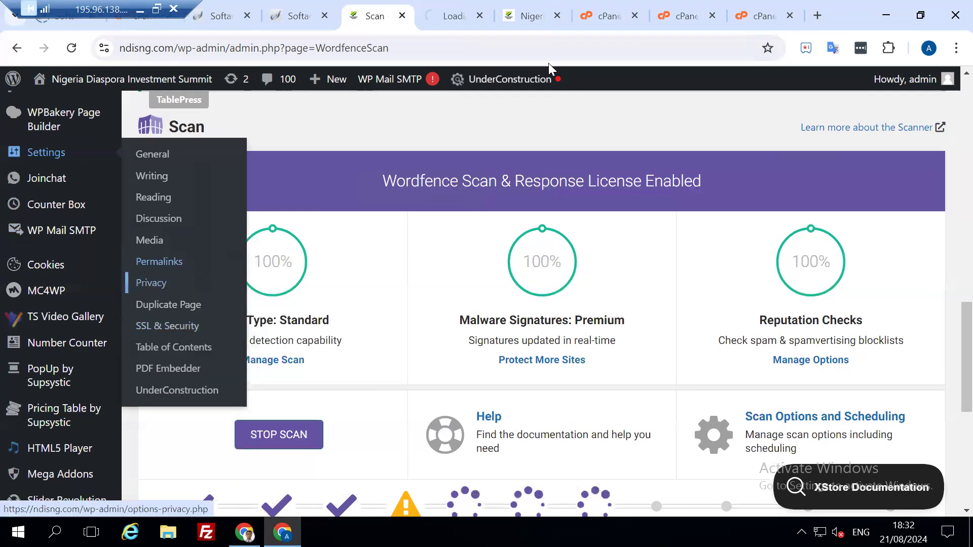
left_click(444, 17)
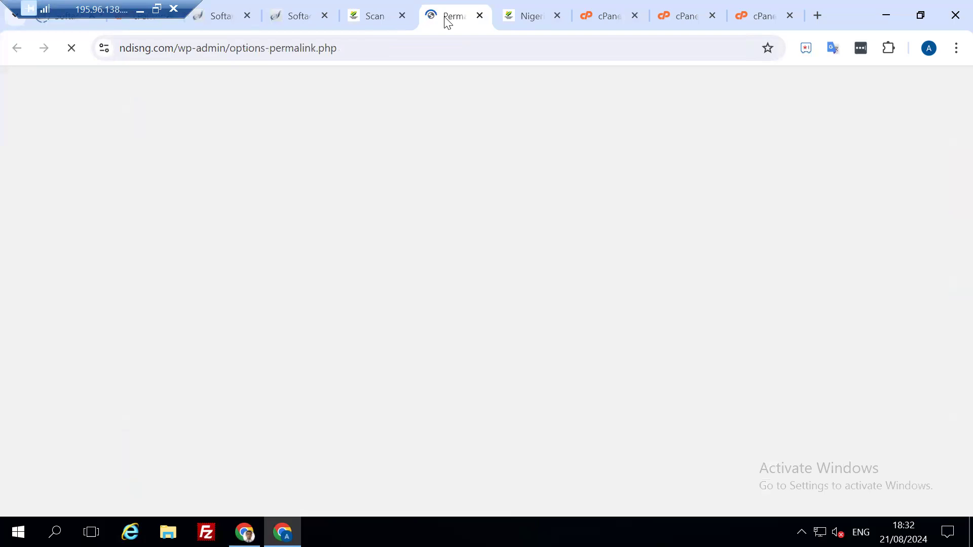
Set the permalink structure to Custom Structure with /%postname%/ and save the changes
scroll(357, 201, "down", 1)
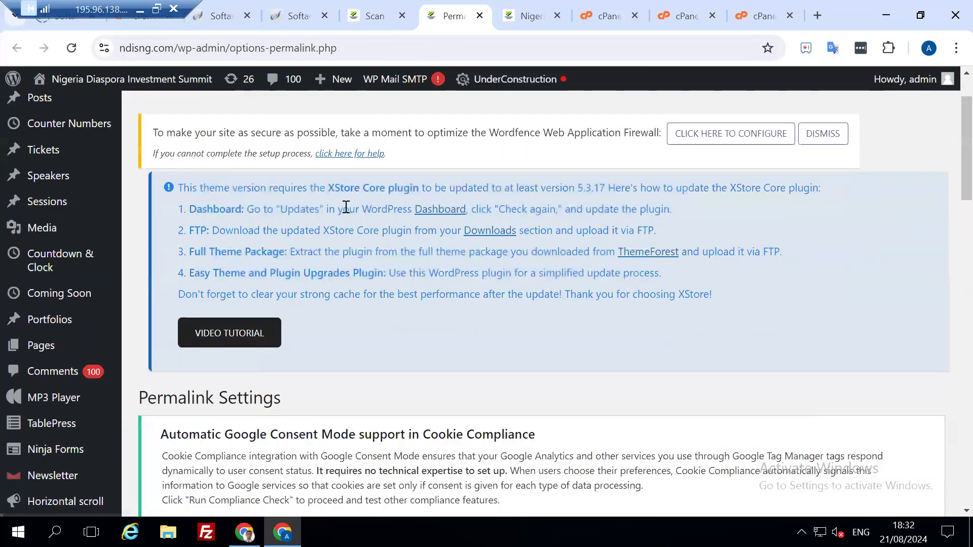
scroll(402, 296, "down", 6)
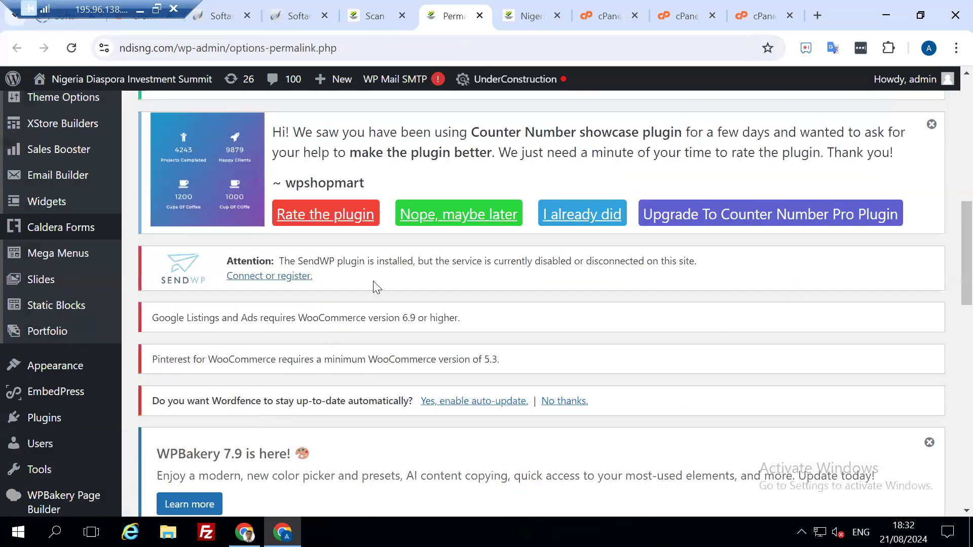
scroll(374, 284, "down", 8)
scroll(312, 316, "down", 4)
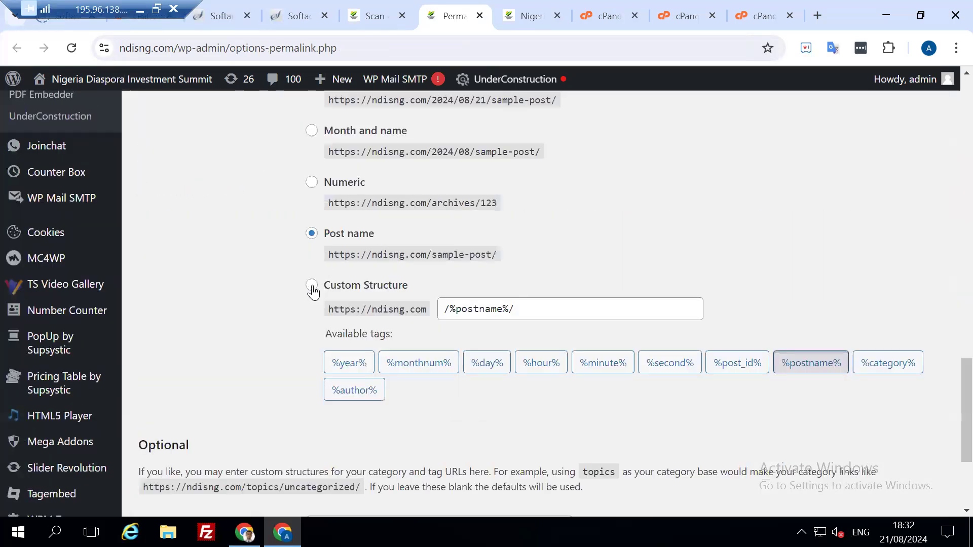
left_click(311, 286)
scroll(241, 313, "down", 3)
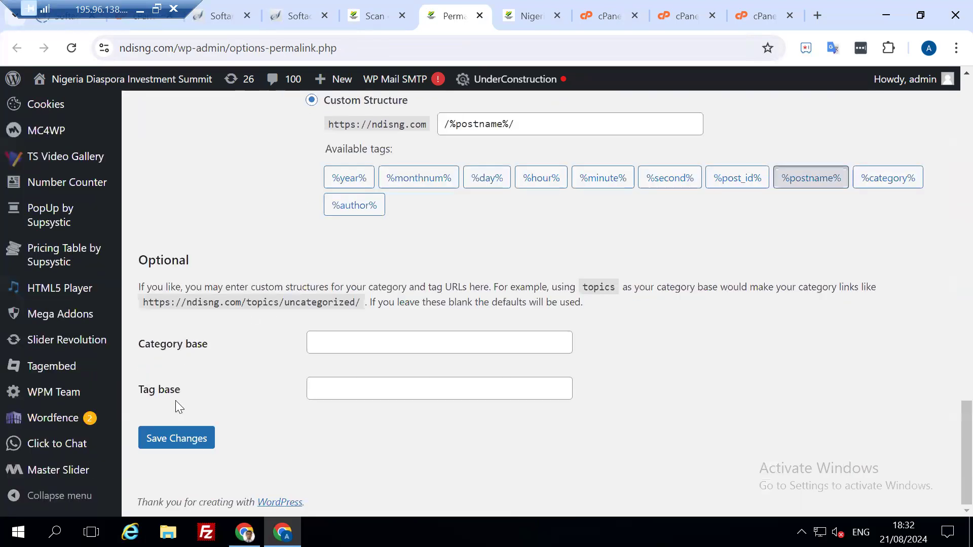
left_click(188, 448)
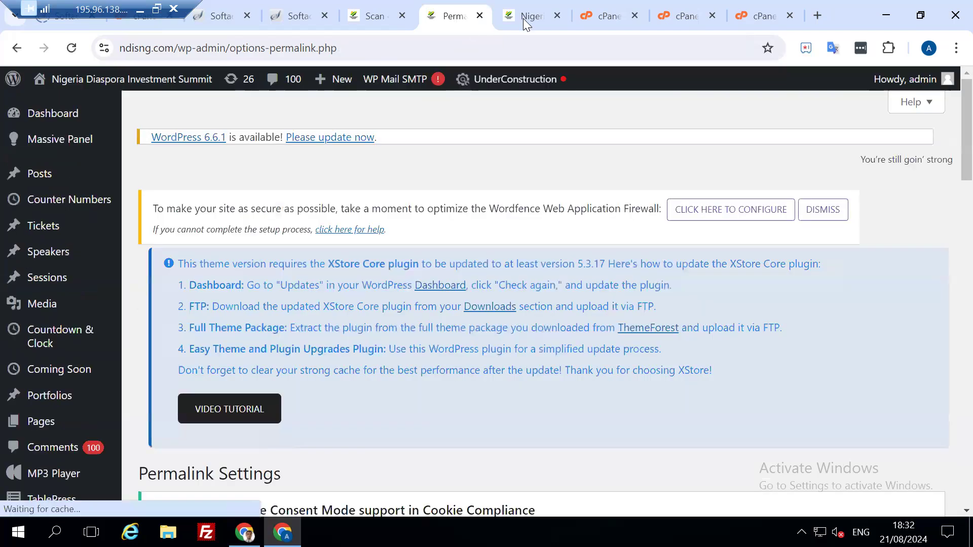
Check the live home page and review the saved Permalink Settings down to the Common Settings section
left_click(523, 19)
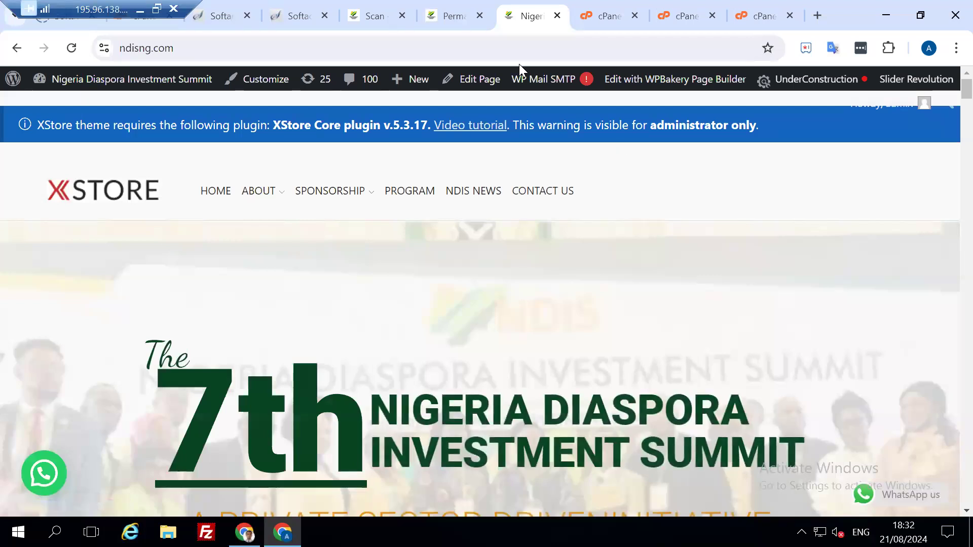
left_click(452, 13)
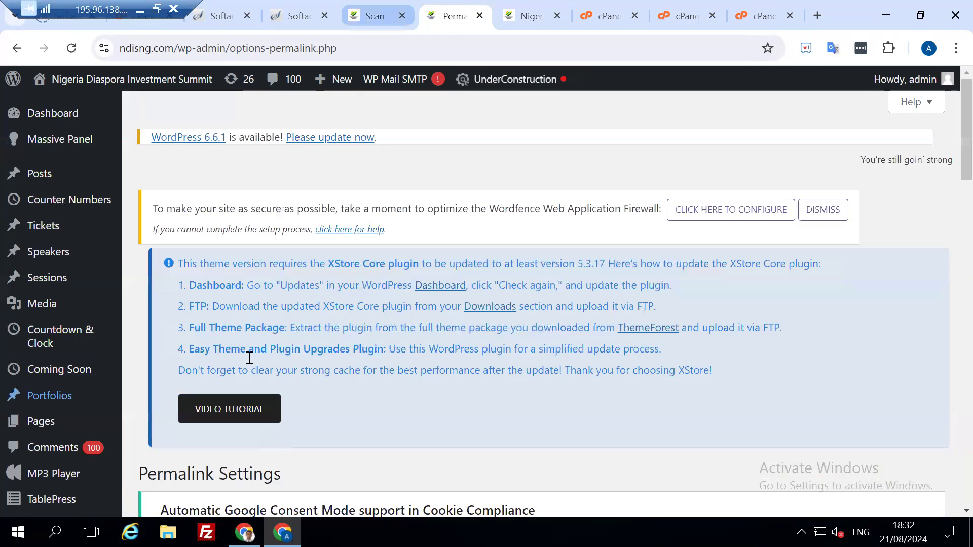
scroll(238, 405, "down", 3)
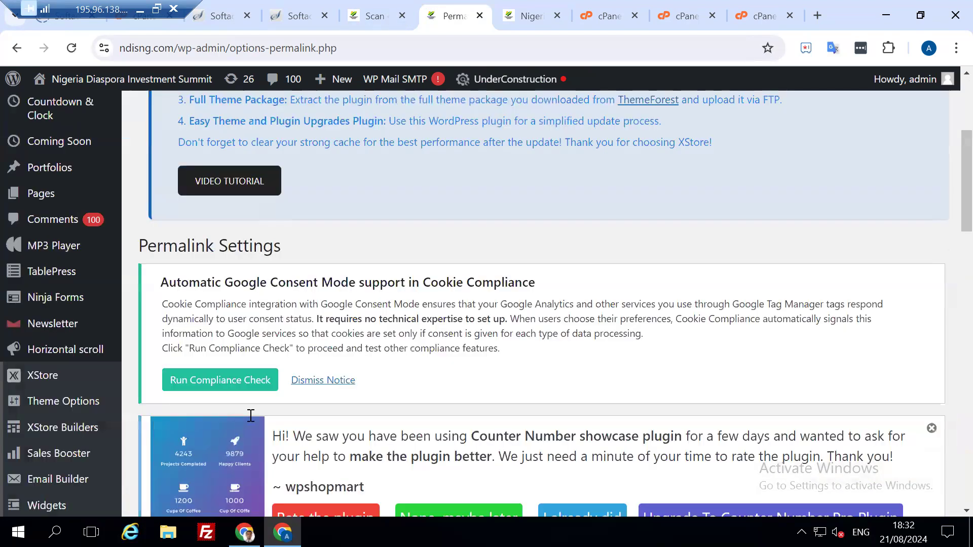
scroll(248, 411, "down", 5)
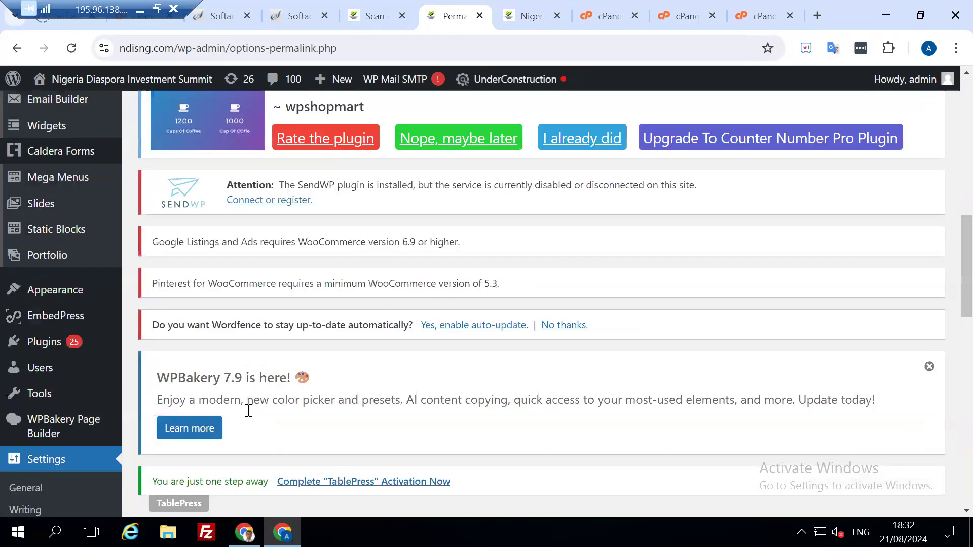
scroll(249, 410, "down", 3)
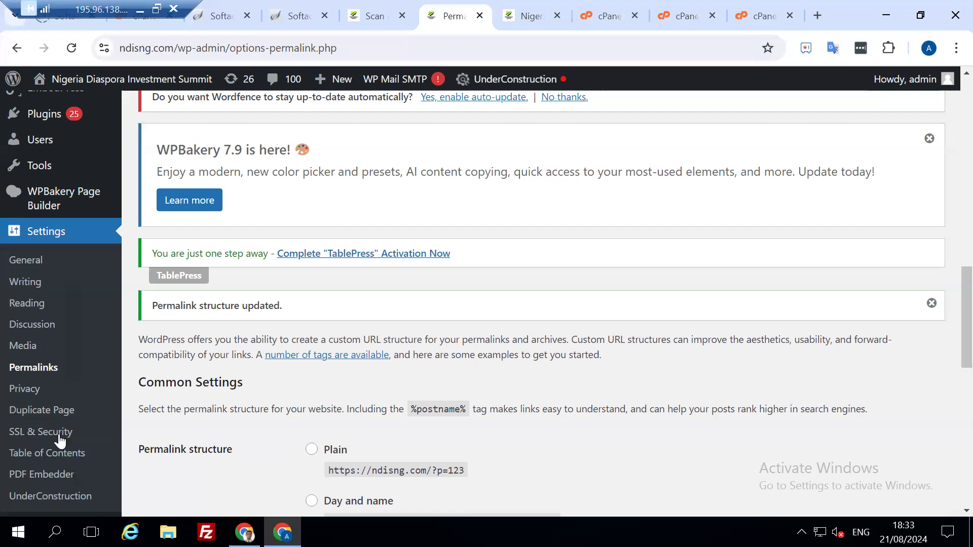
scroll(243, 484, "down", 1)
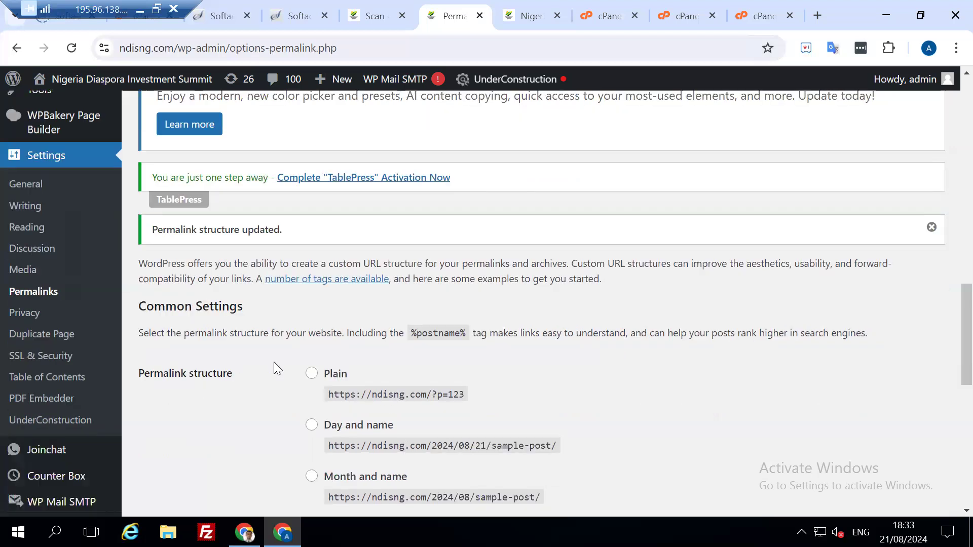
Review the permalink options and the live home page, and check the Wordfence scan's progress
scroll(273, 362, "down", 2)
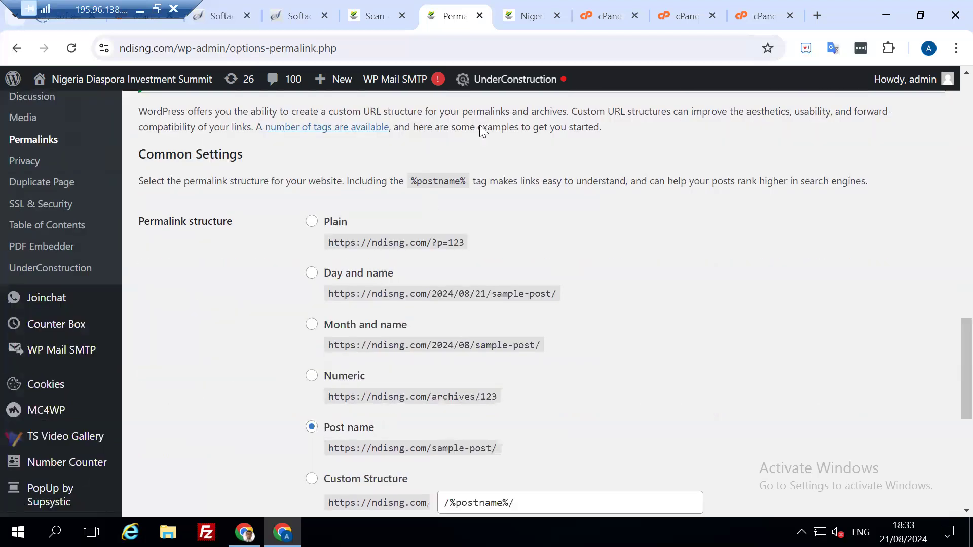
left_click(536, 15)
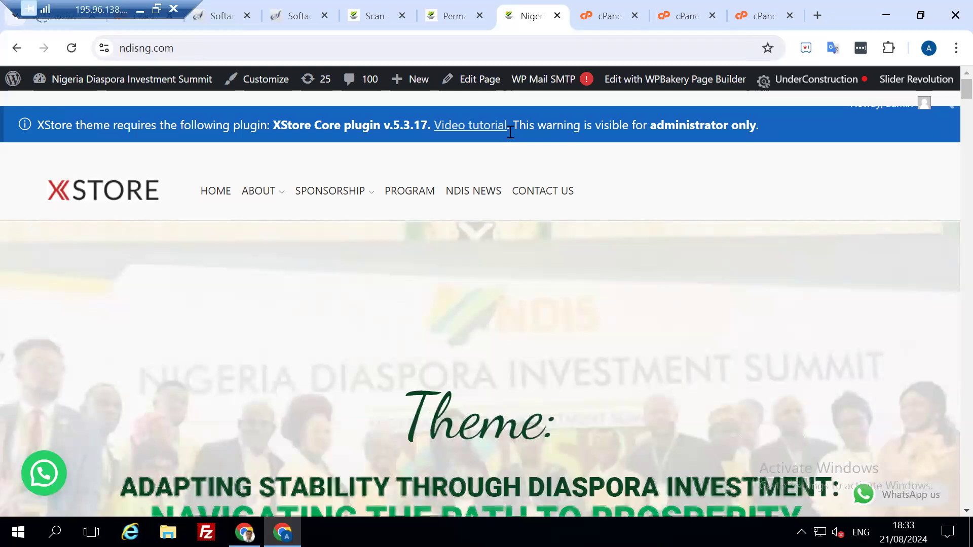
left_click(376, 15)
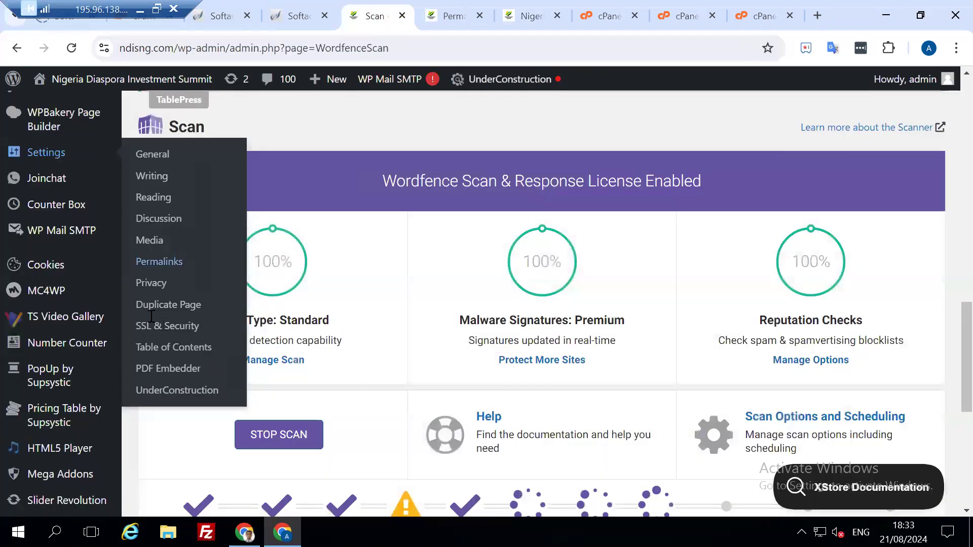
scroll(163, 325, "down", 3)
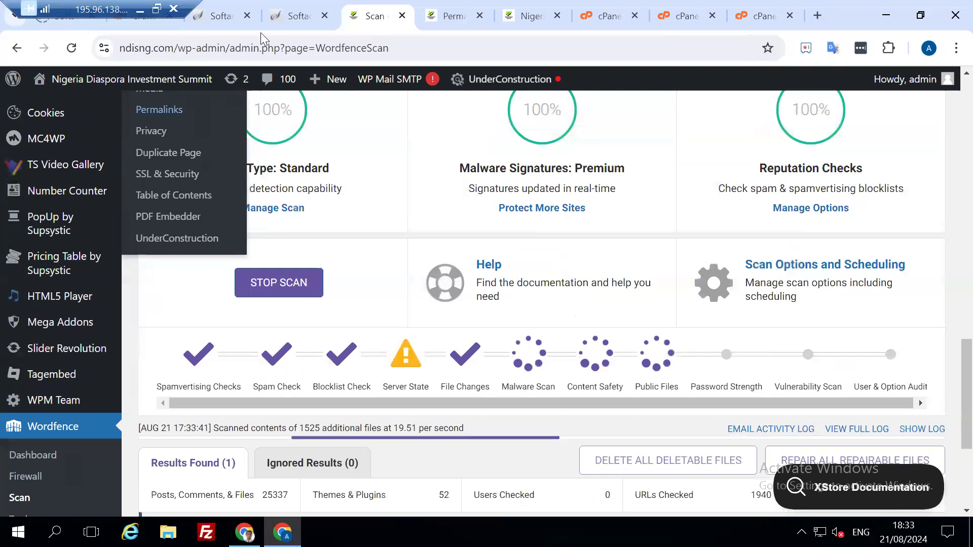
left_click(290, 16)
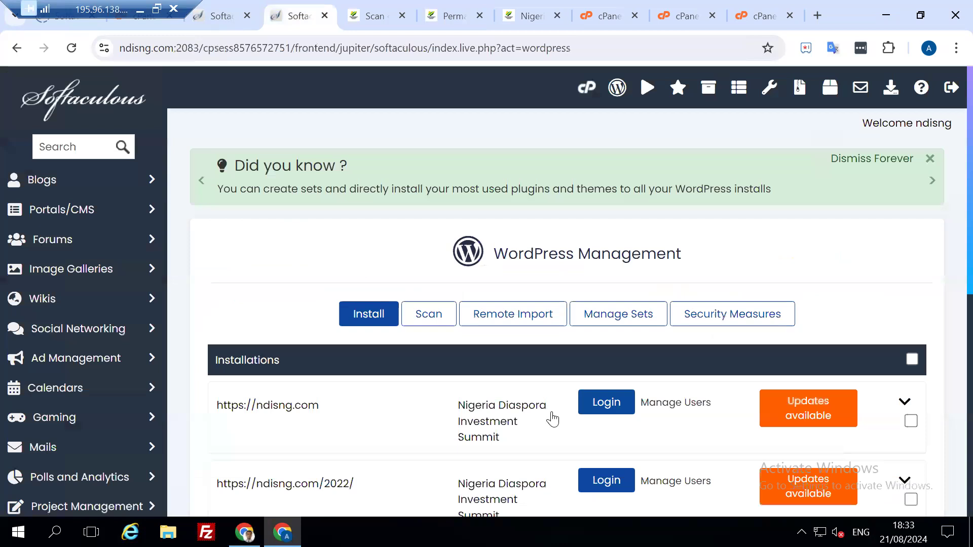
left_click(904, 403)
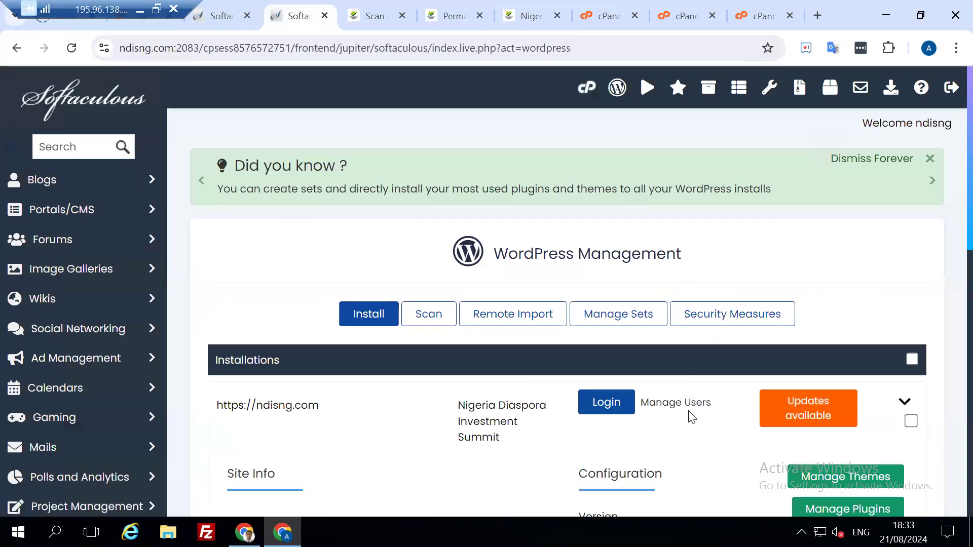
scroll(689, 417, "down", 3)
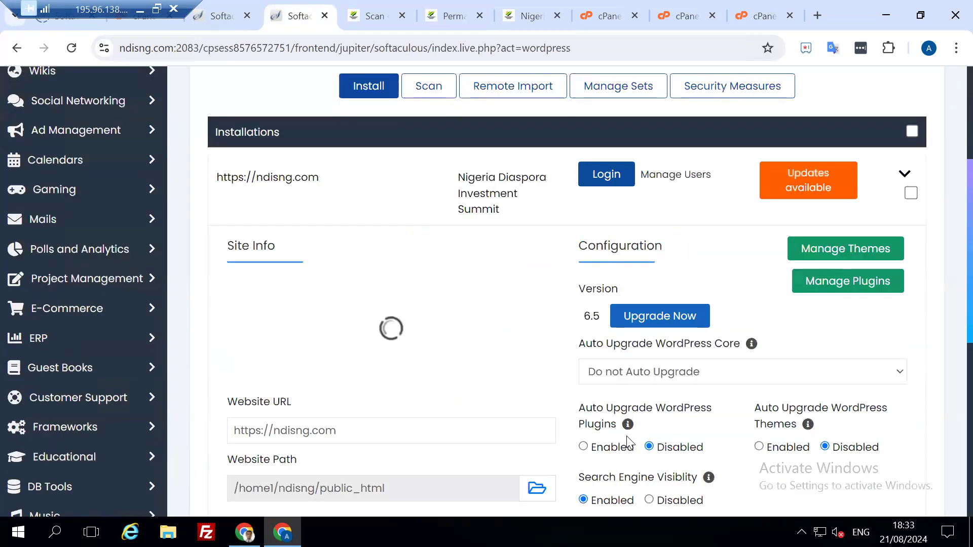
scroll(568, 440, "down", 4)
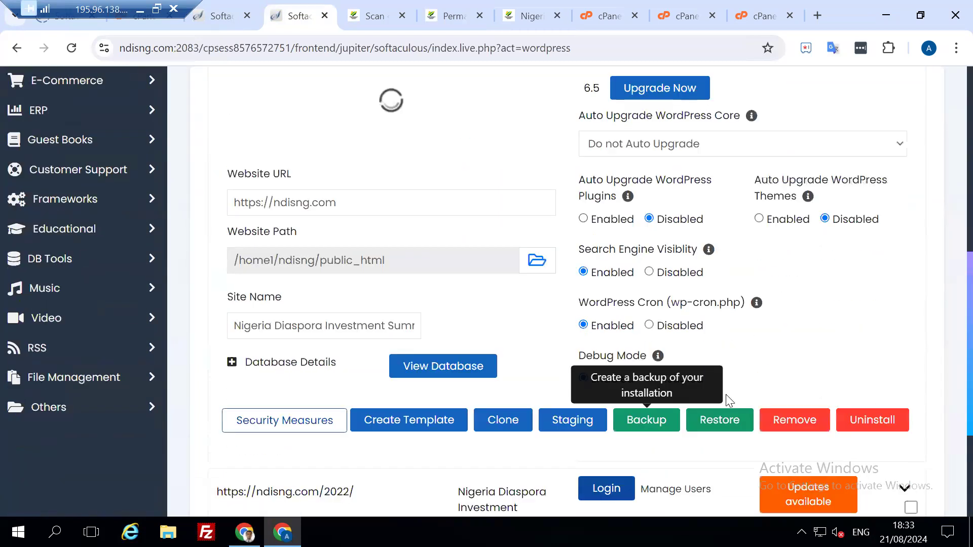
scroll(774, 332, "up", 6)
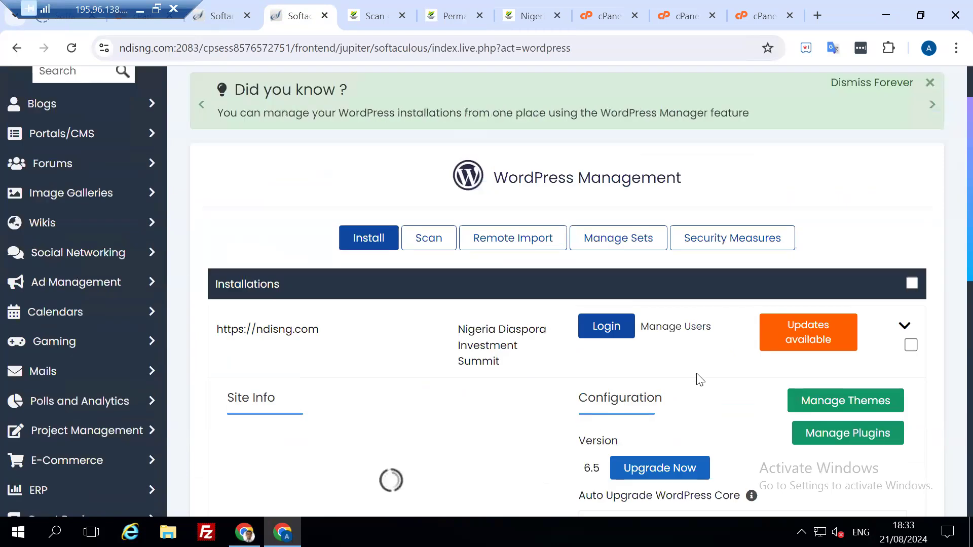
scroll(522, 363, "down", 3)
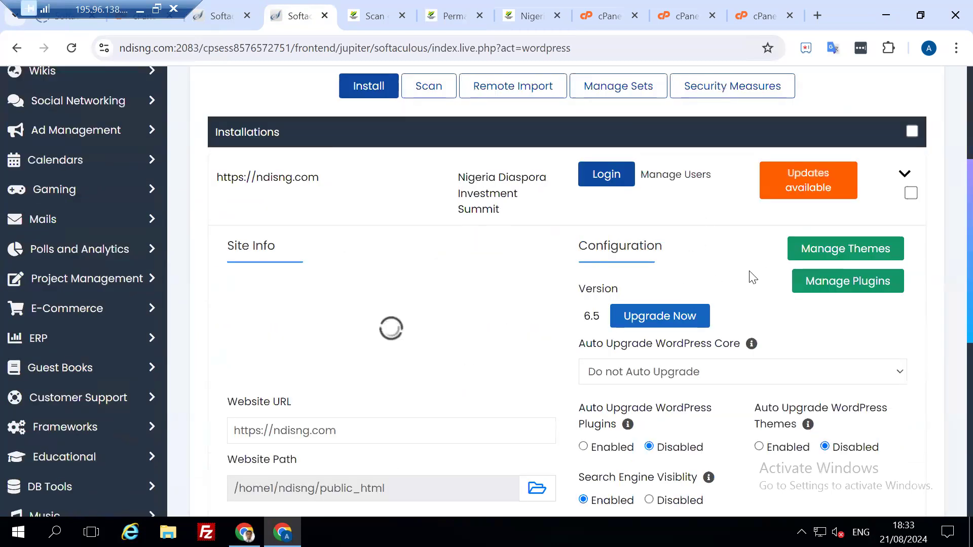
scroll(612, 283, "down", 2)
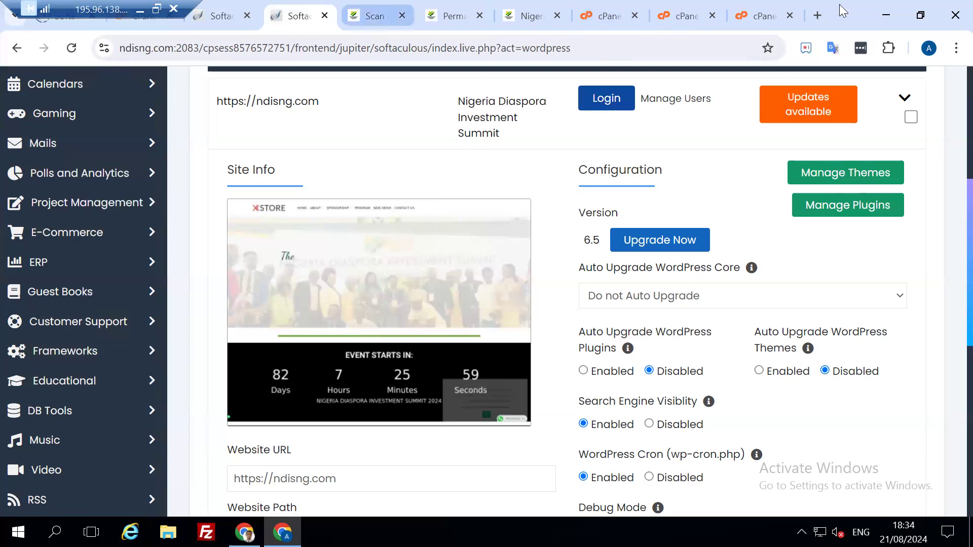
Minimize the Chrome windows and open the Plugins folder of Porto_7.0.7 inside the desktop's themeforest Porto theme folder
left_click(891, 21)
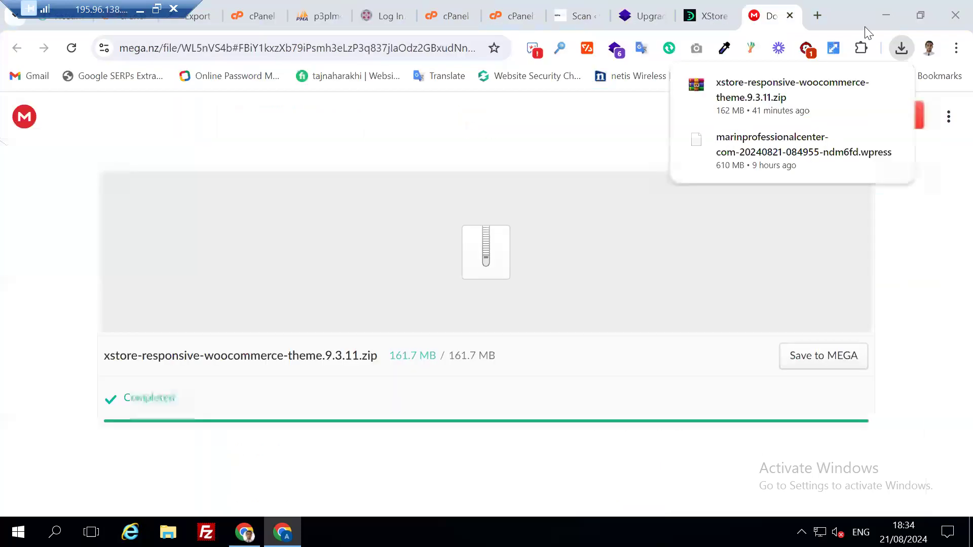
left_click(890, 19)
left_click(890, 19)
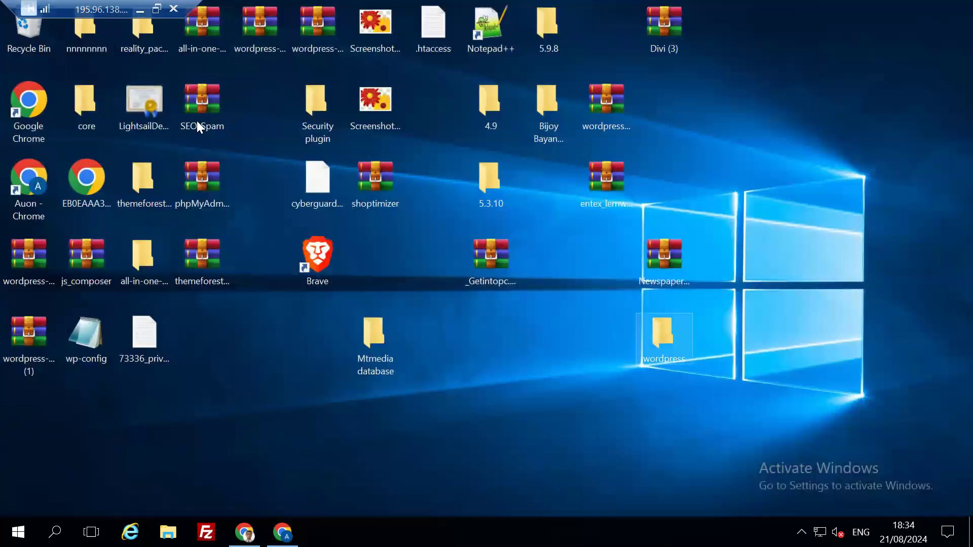
double_click(144, 179)
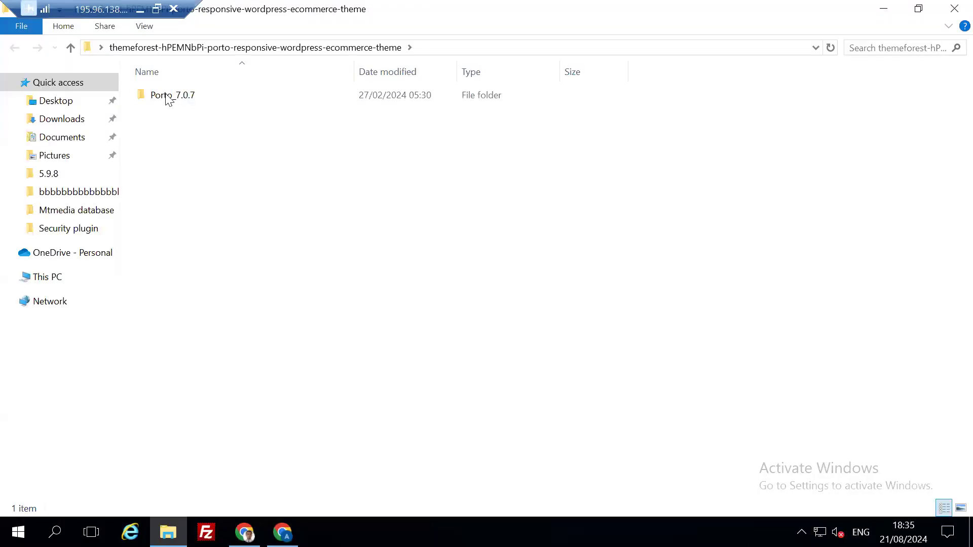
double_click(179, 98)
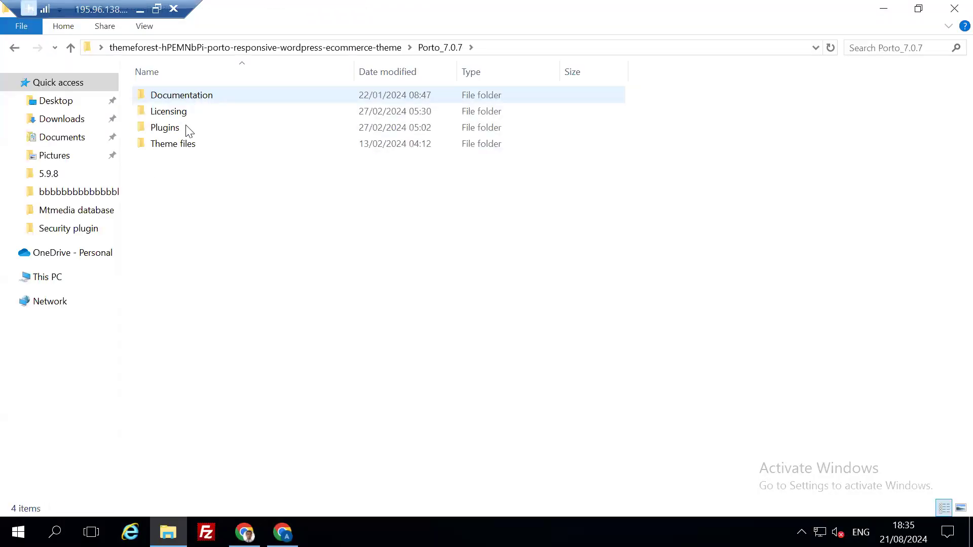
double_click(183, 129)
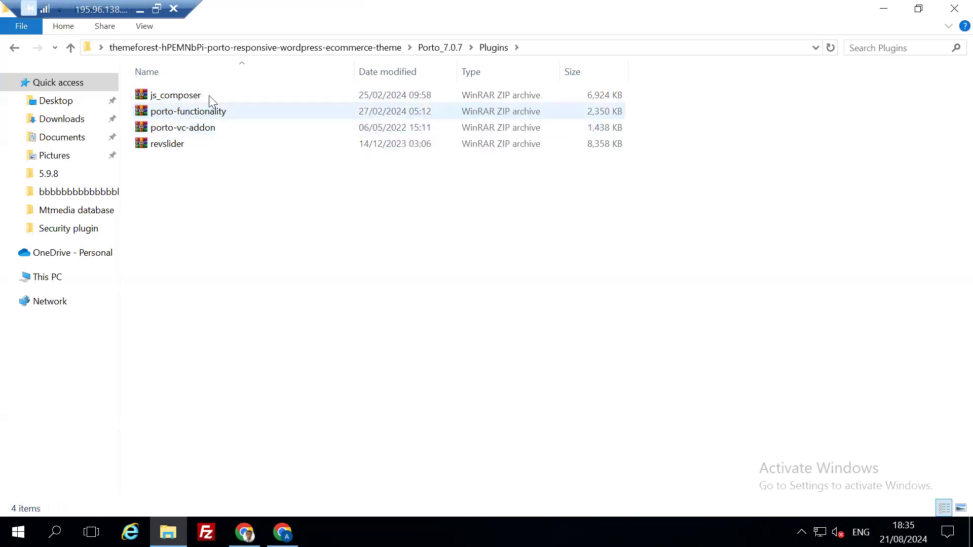
Examine the js_composer and revslider plugin archives in the Porto Plugins folder, and close the folder window
left_click(220, 100)
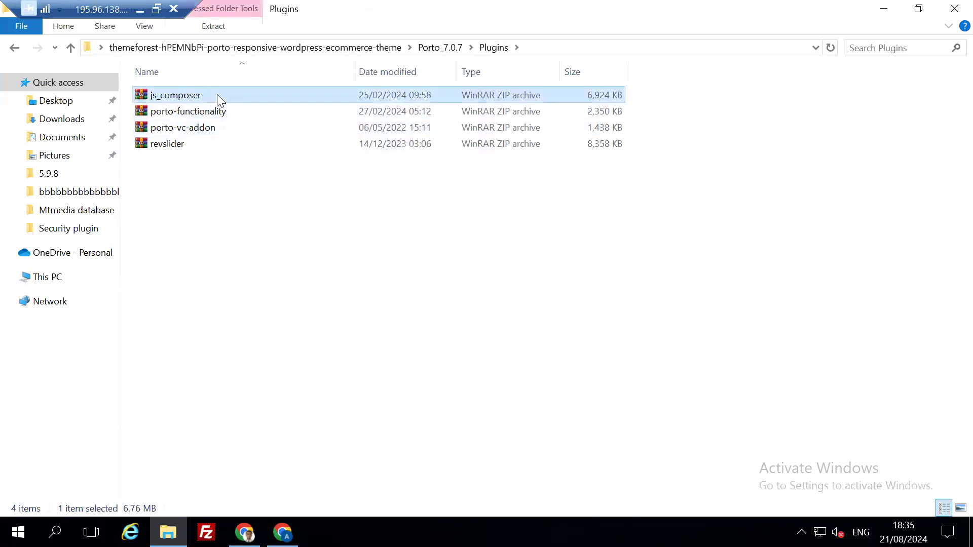
left_click(196, 146)
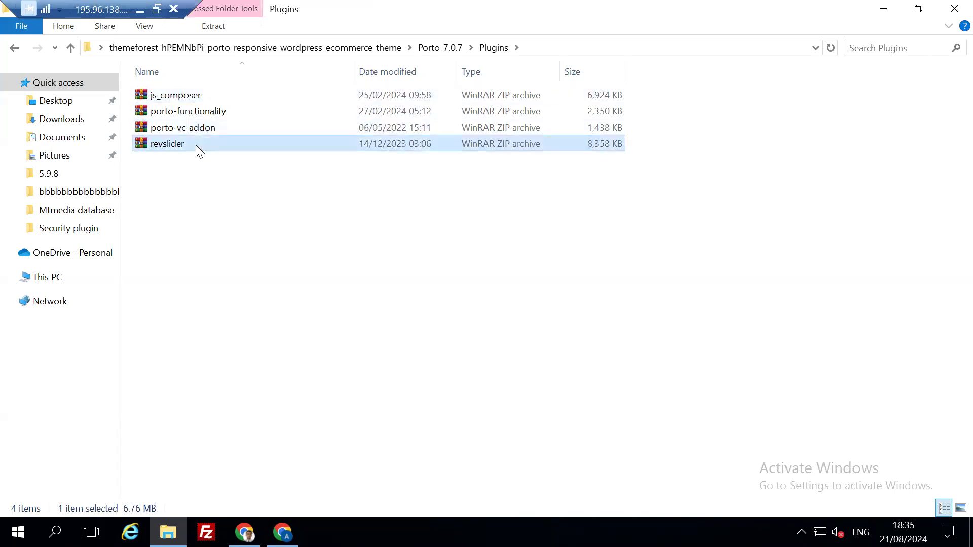
left_click(219, 99)
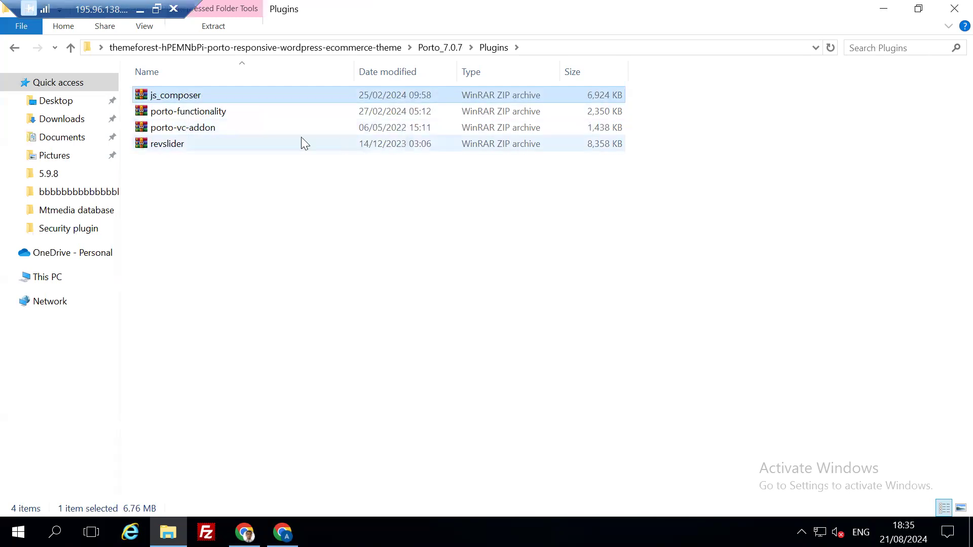
left_click(403, 148)
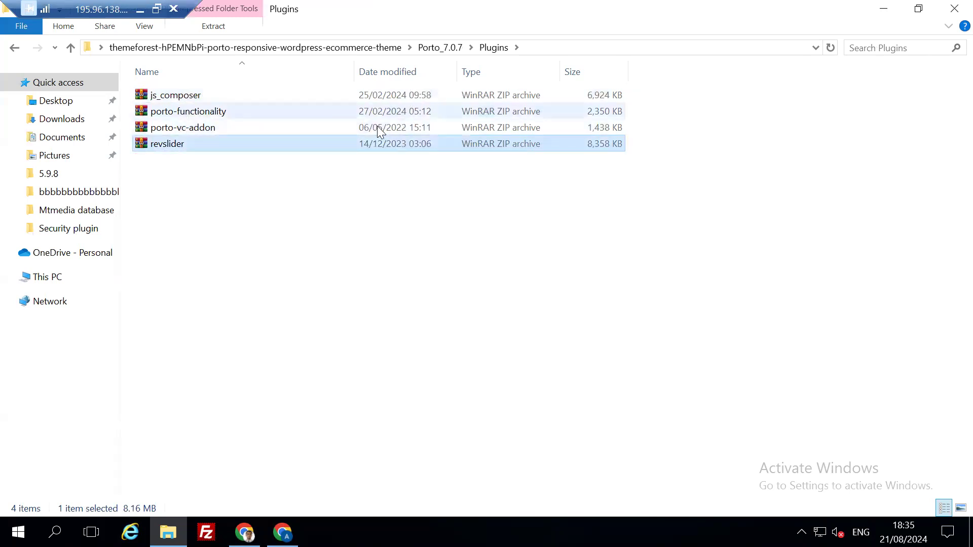
left_click(403, 96)
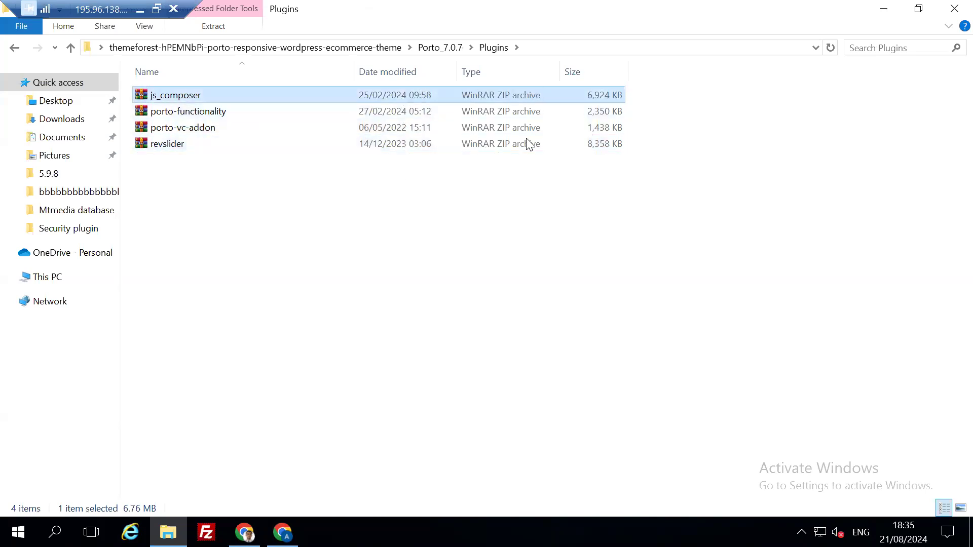
left_click(954, 9)
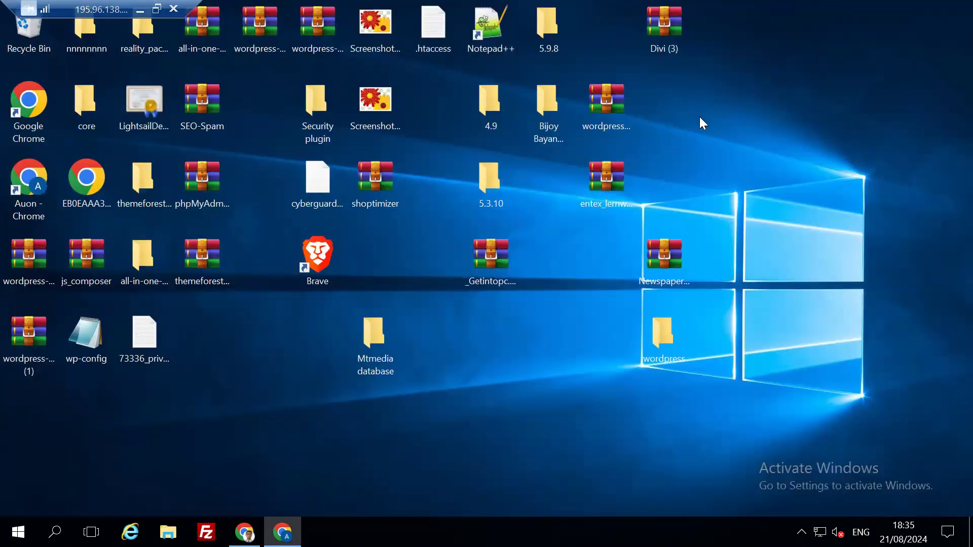
Switch back to Chrome and review the first findings of the completed Wordfence scan
left_click(282, 532)
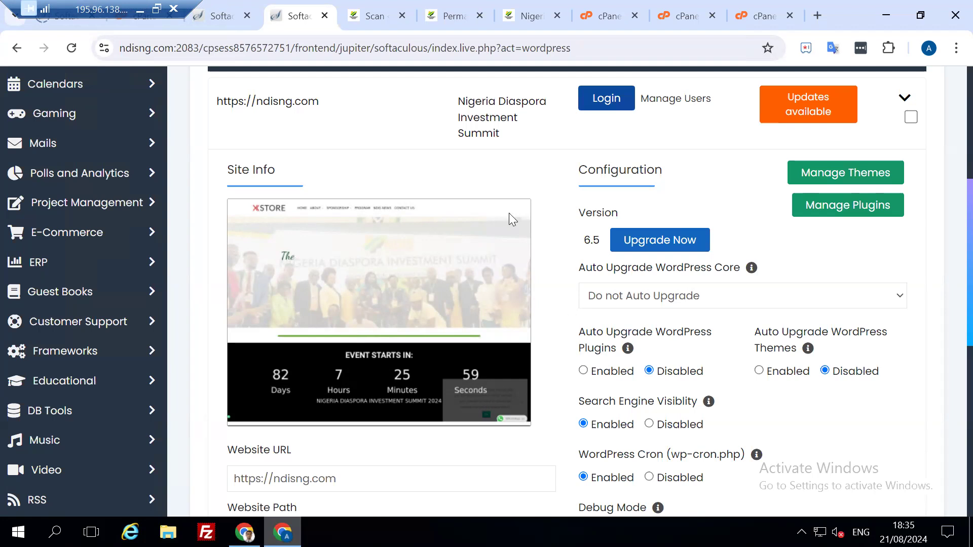
left_click(375, 16)
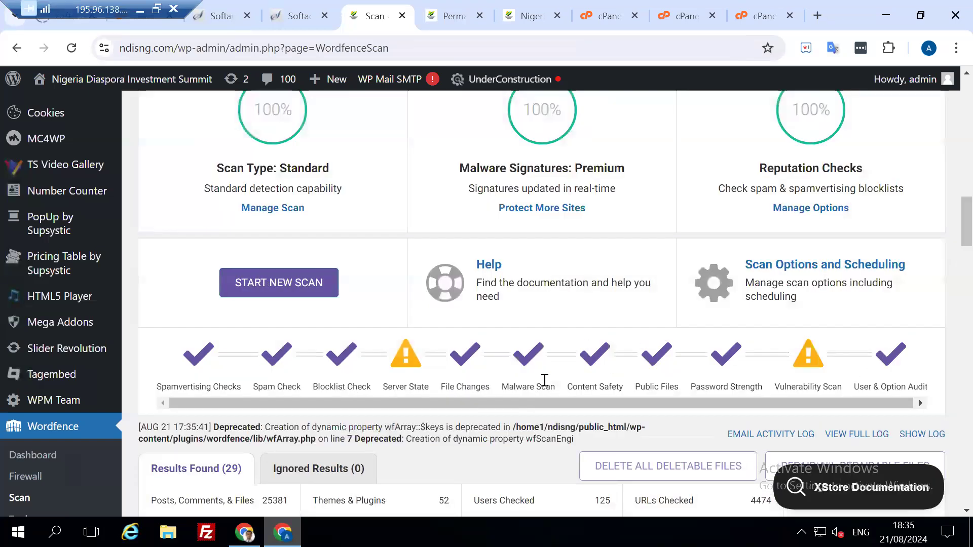
scroll(249, 451, "down", 1)
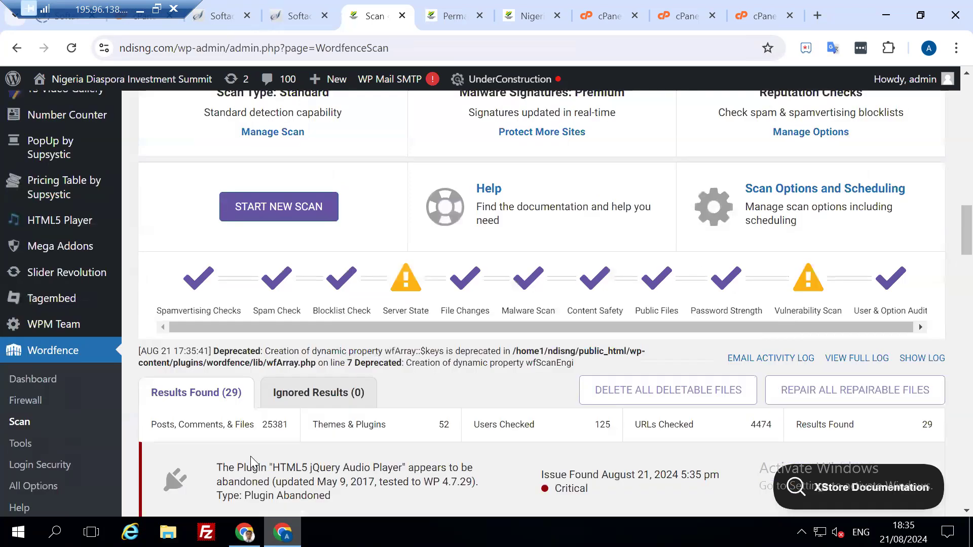
scroll(332, 465, "down", 1)
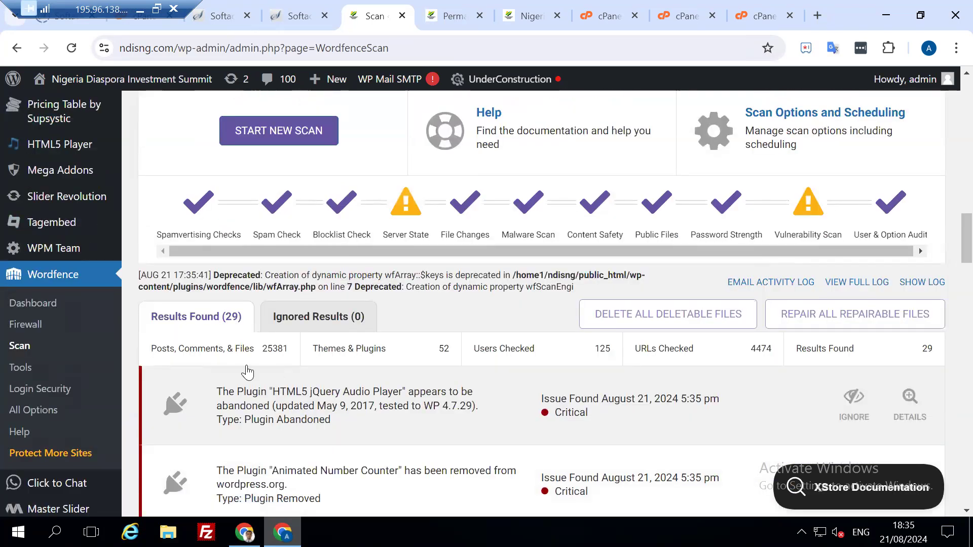
scroll(74, 255, "down", 1)
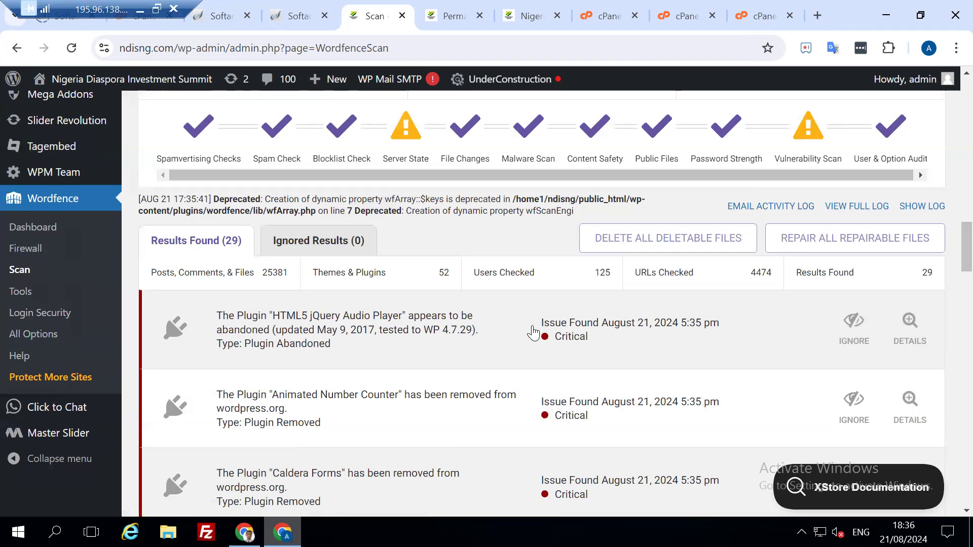
Ignore every critical plugin finding in the Wordfence scan results, from HTML5 jQuery Audio Player through WPBakery Page Builder
left_click(854, 330)
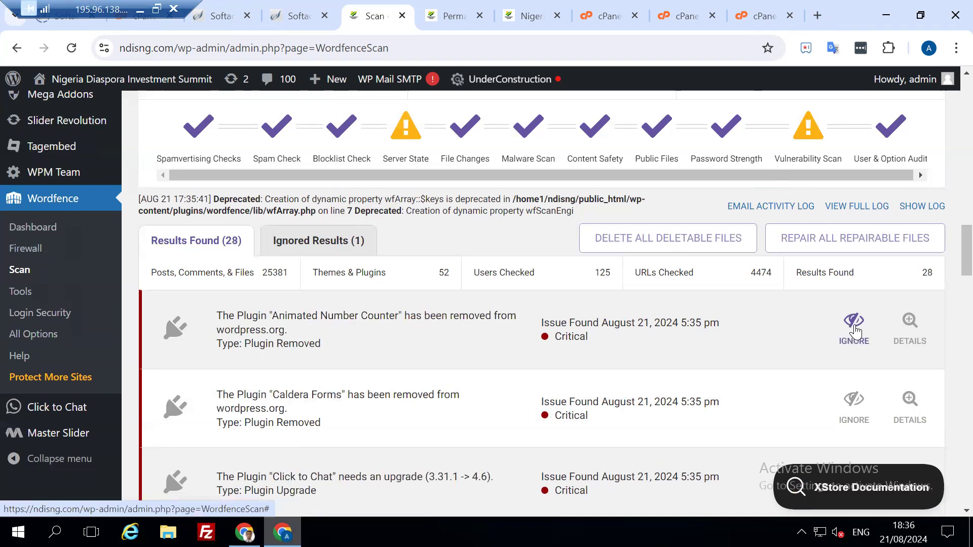
left_click(855, 331)
left_click(855, 331)
left_click(855, 331)
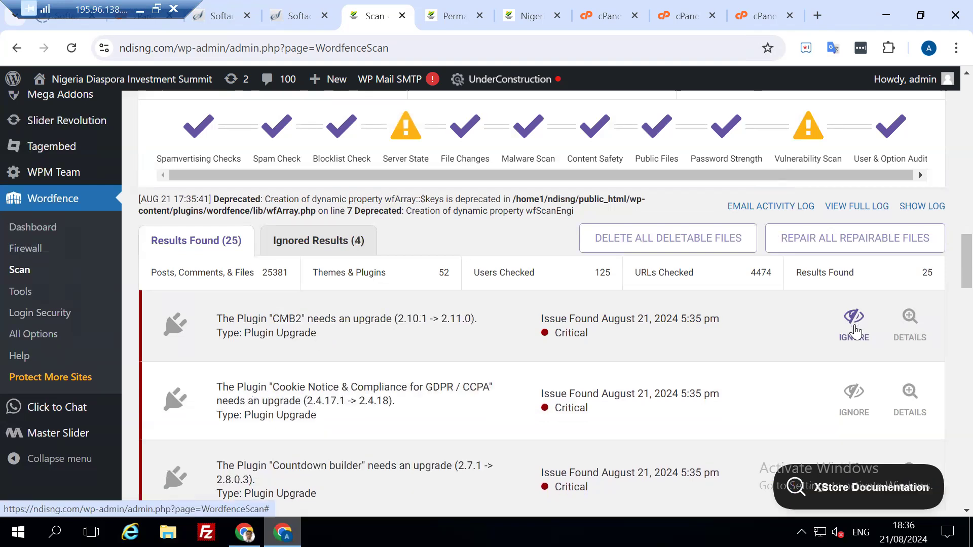
left_click(855, 330)
left_click(854, 330)
left_click(855, 331)
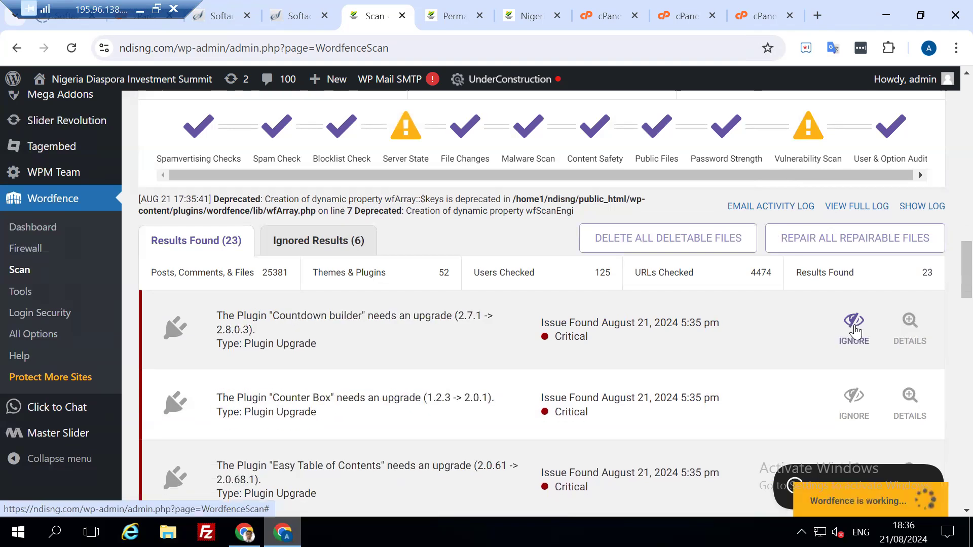
left_click(855, 331)
left_click(855, 331)
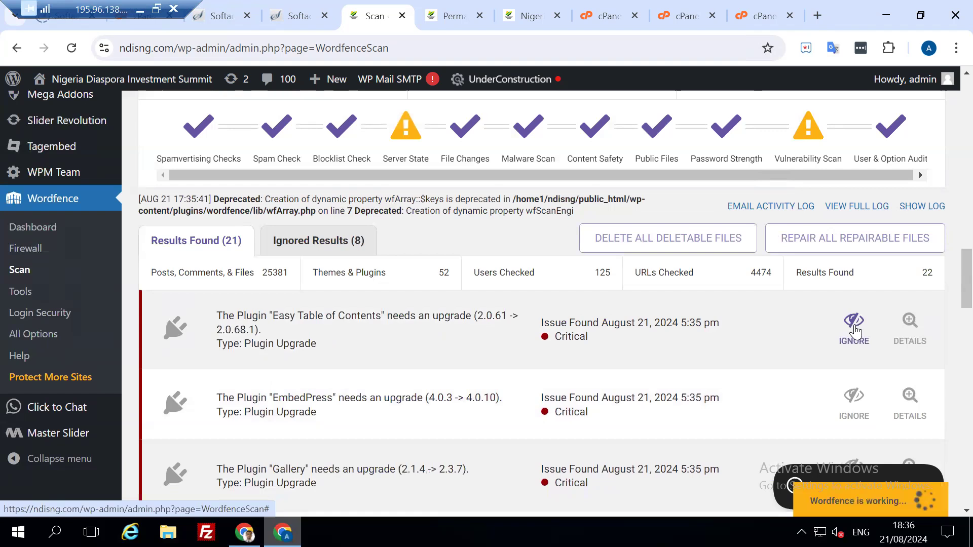
left_click(855, 331)
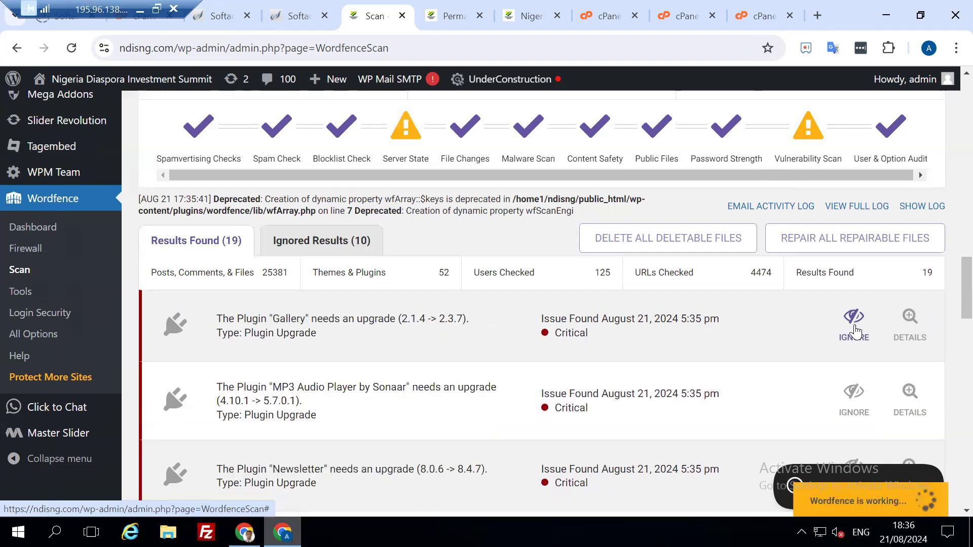
left_click(854, 330)
left_click(855, 331)
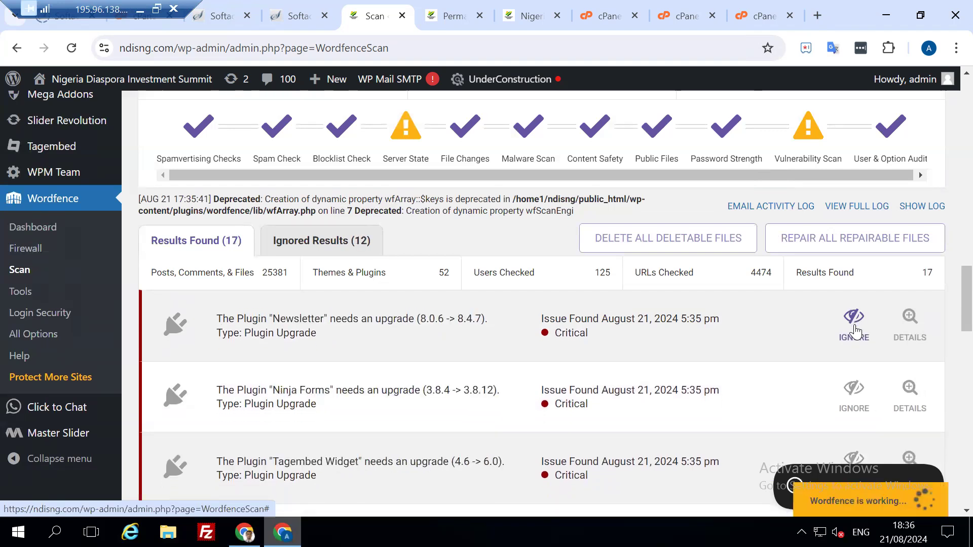
left_click(854, 331)
left_click(855, 331)
left_click(855, 330)
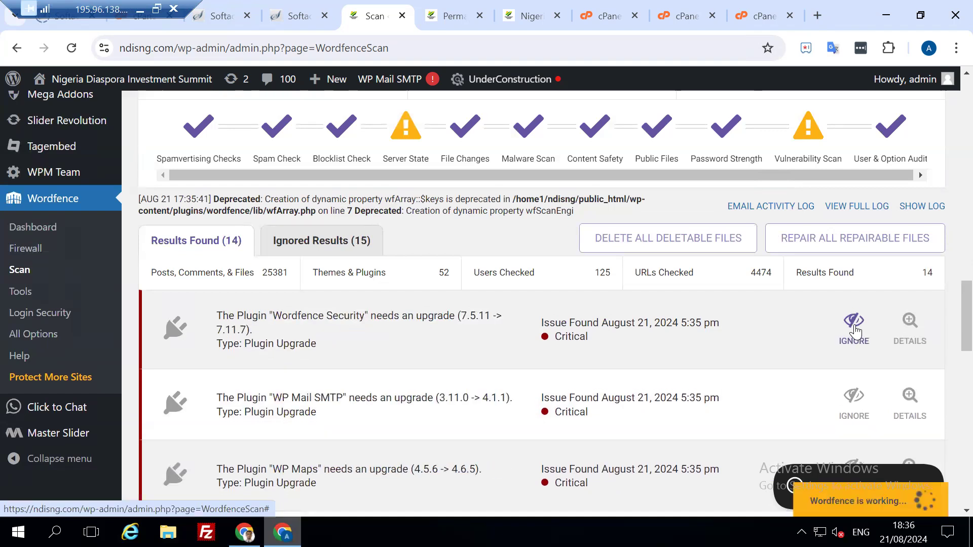
left_click(855, 330)
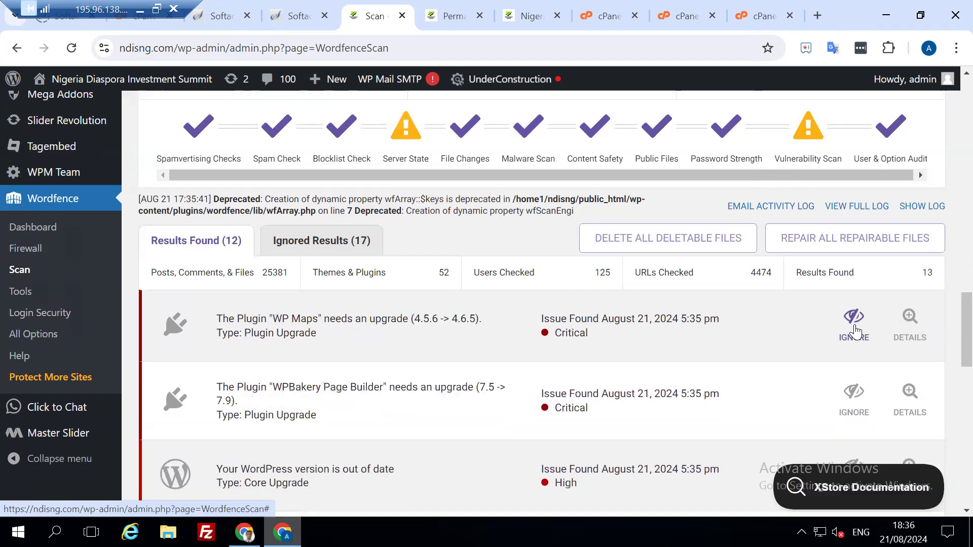
left_click(855, 330)
left_click(854, 329)
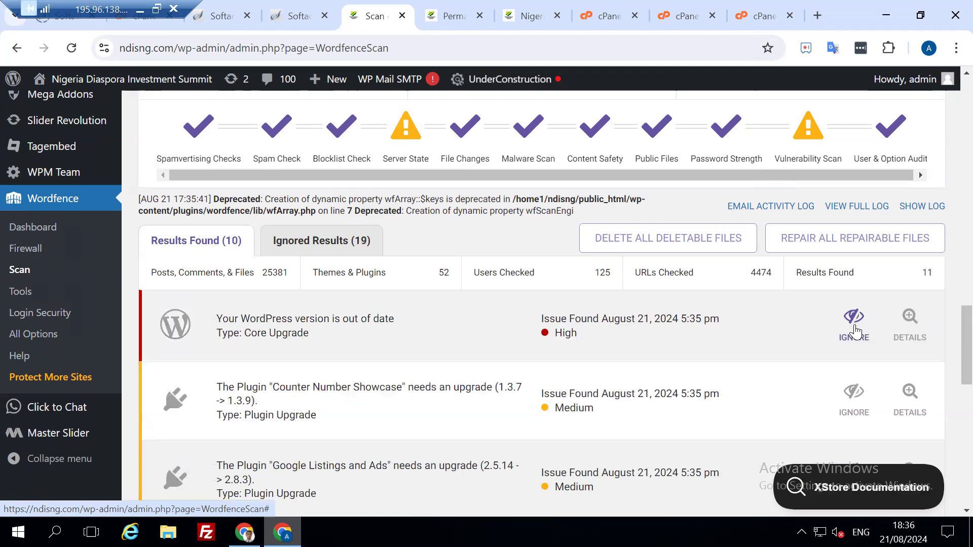
Ignore the remaining high, medium and low findings, from the outdated WordPress version through the skipped malware scan paths
left_click(855, 329)
left_click(855, 330)
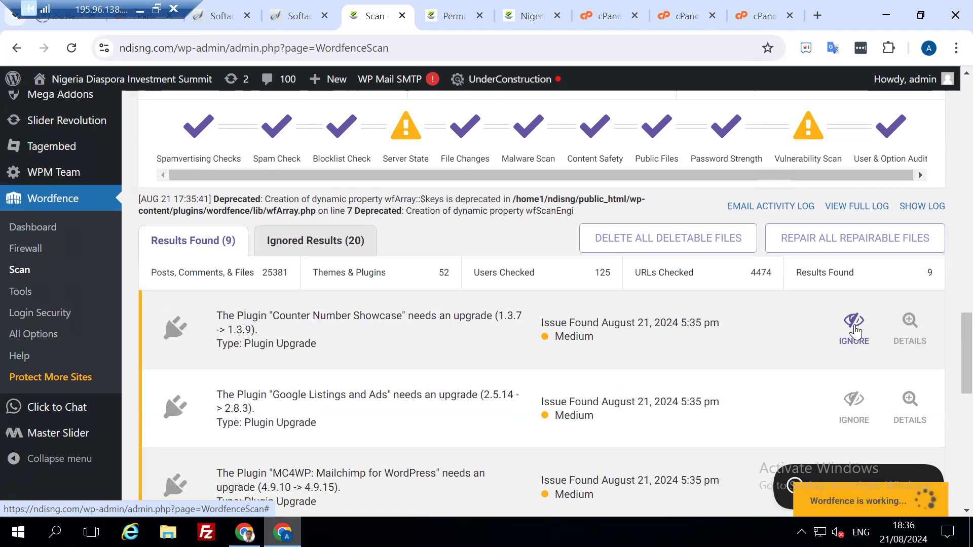
left_click(855, 329)
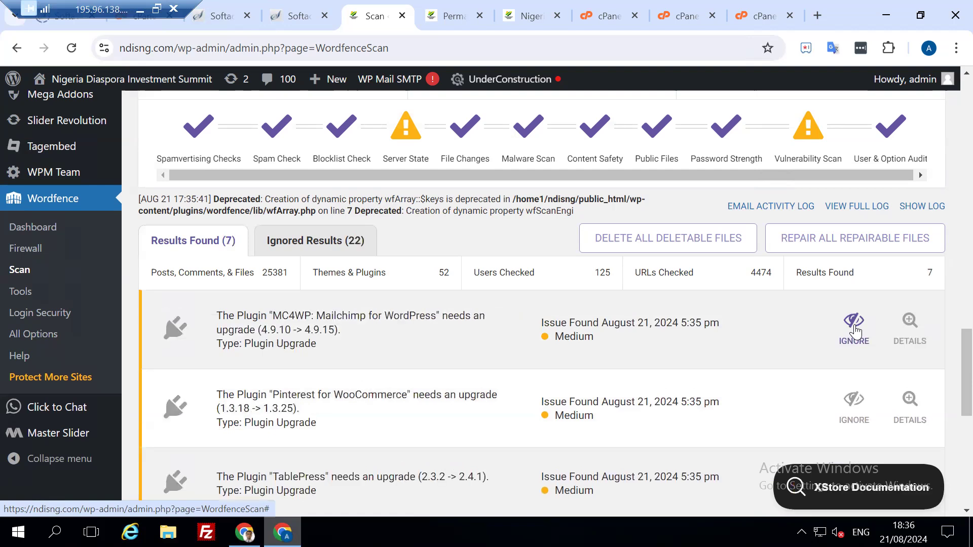
left_click(855, 329)
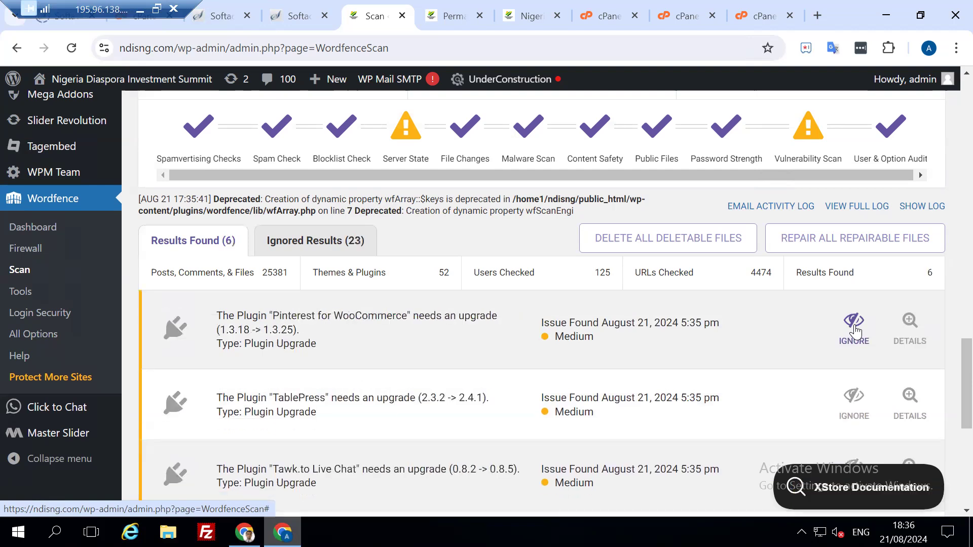
left_click(855, 329)
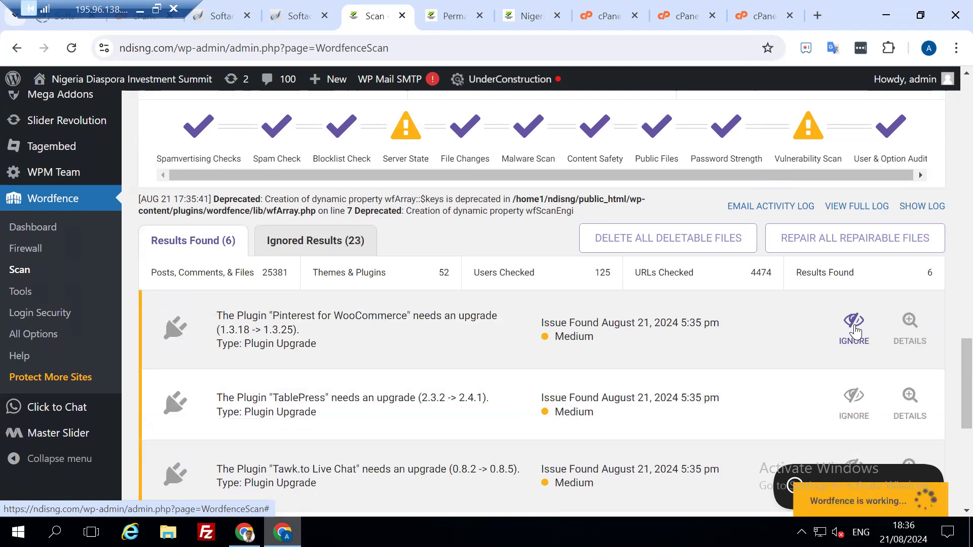
left_click(855, 330)
left_click(855, 329)
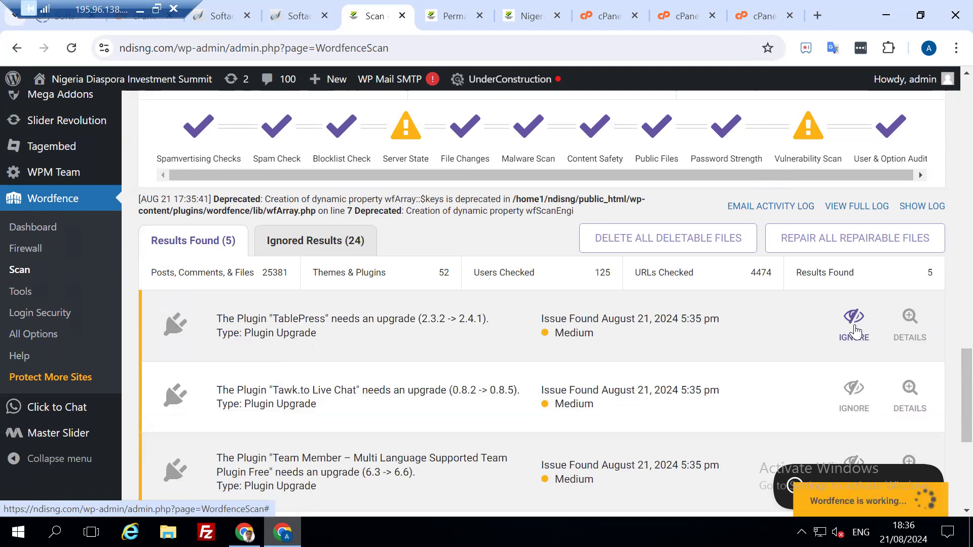
left_click(855, 329)
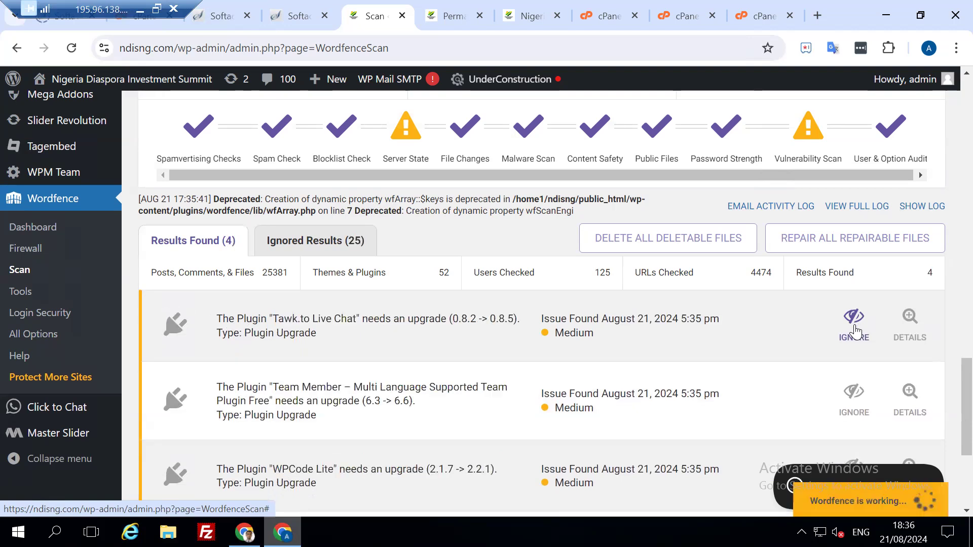
left_click(855, 330)
left_click(855, 331)
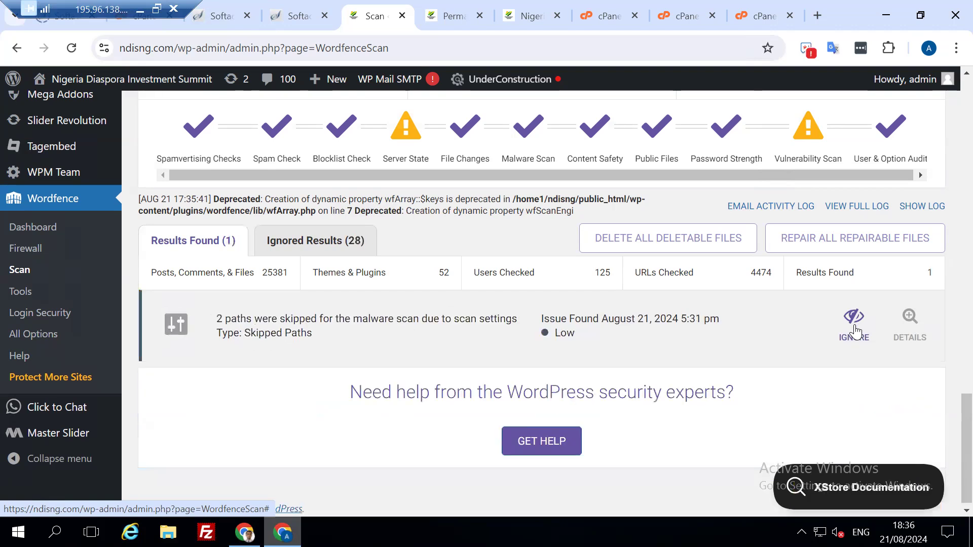
left_click(854, 331)
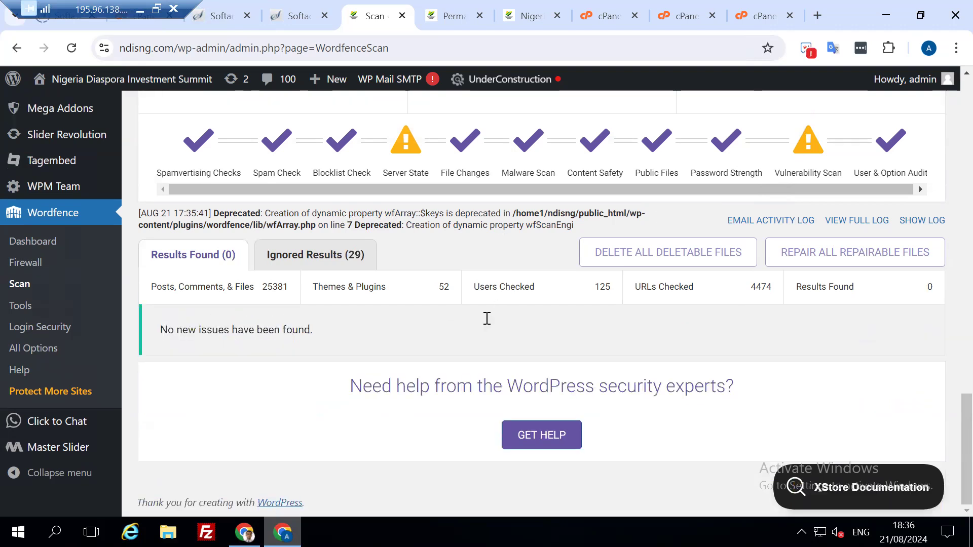
Start a new Wordfence scan of the site
scroll(341, 268, "up", 3)
left_click(278, 231)
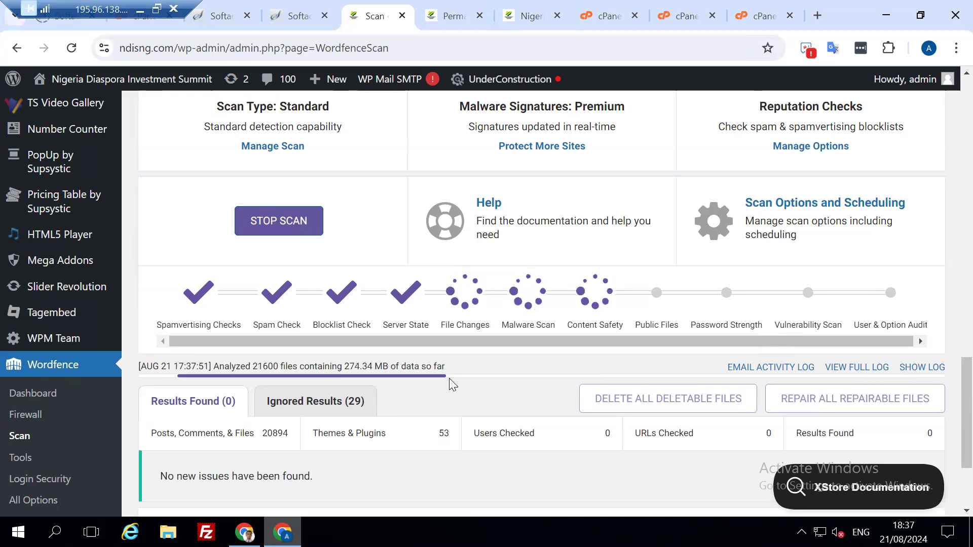
Check the cPanel upload of backup-ndisng.com-8-21-2024.tar.gz, the permalink settings and the live home page while the scan runs
left_click(761, 16)
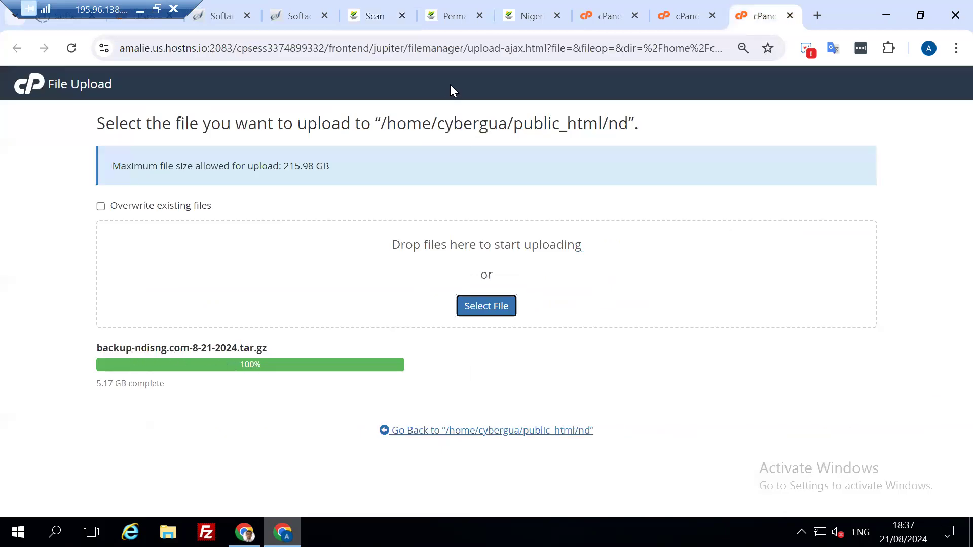
left_click(371, 16)
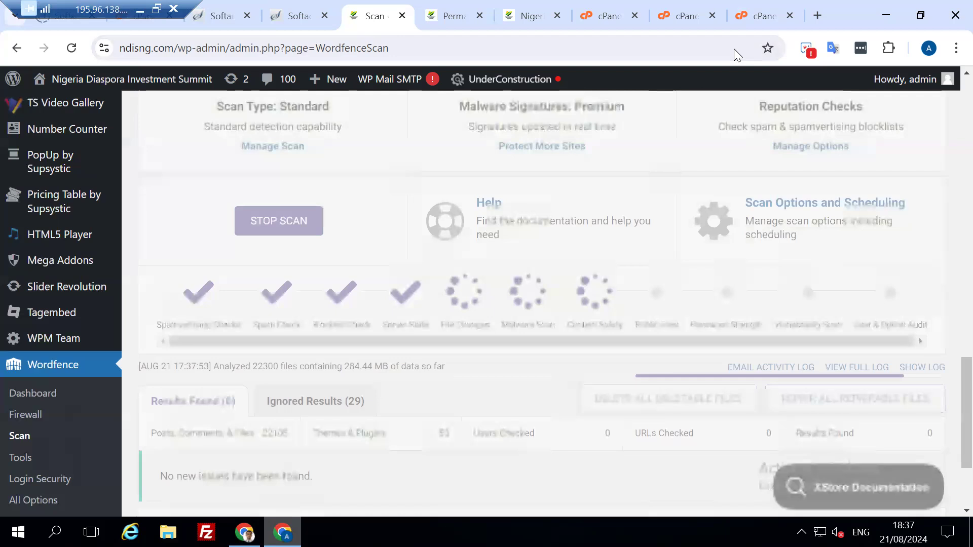
left_click(761, 14)
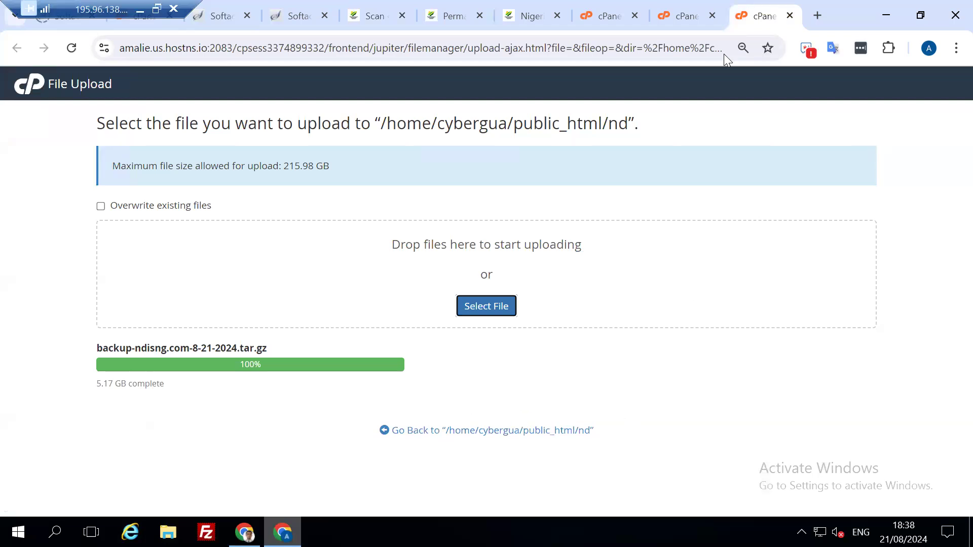
left_click(451, 17)
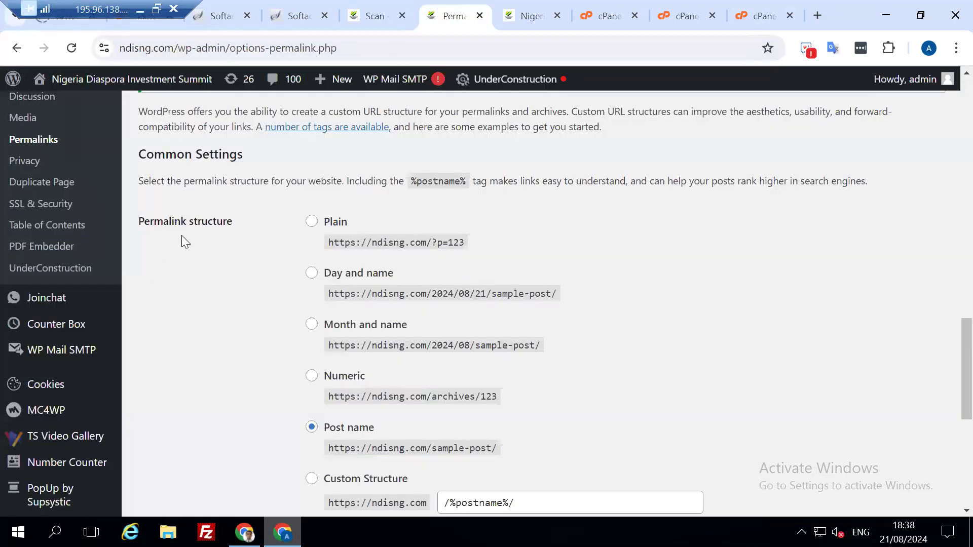
left_click(523, 20)
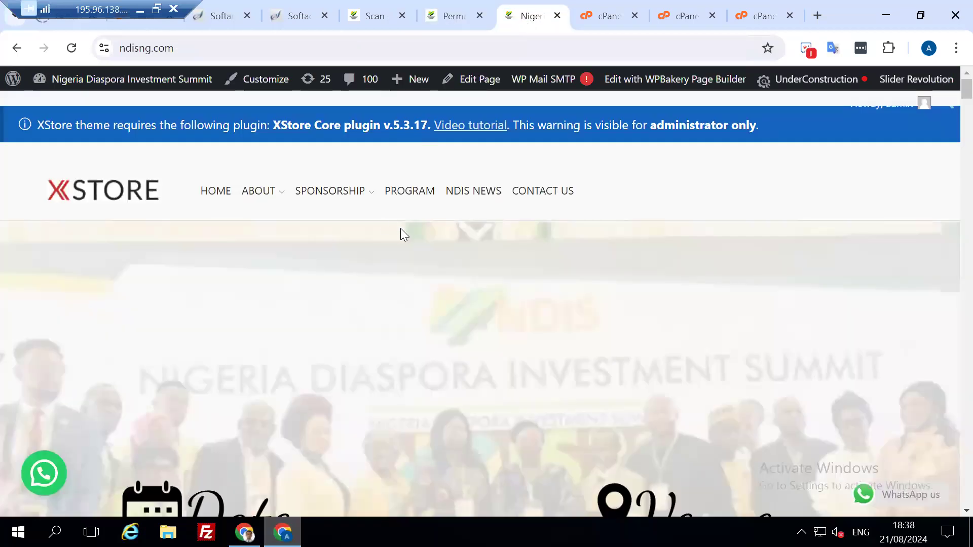
Return to the Wordfence scan and ignore the removed-plugin finding for Under Construction / Maintenance Mode From Acurax
left_click(385, 16)
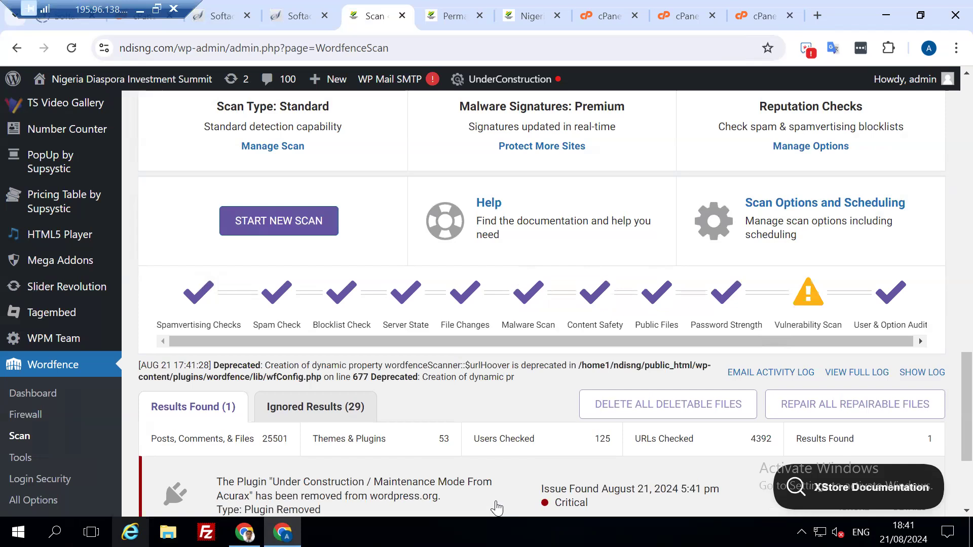
scroll(319, 478, "down", 3)
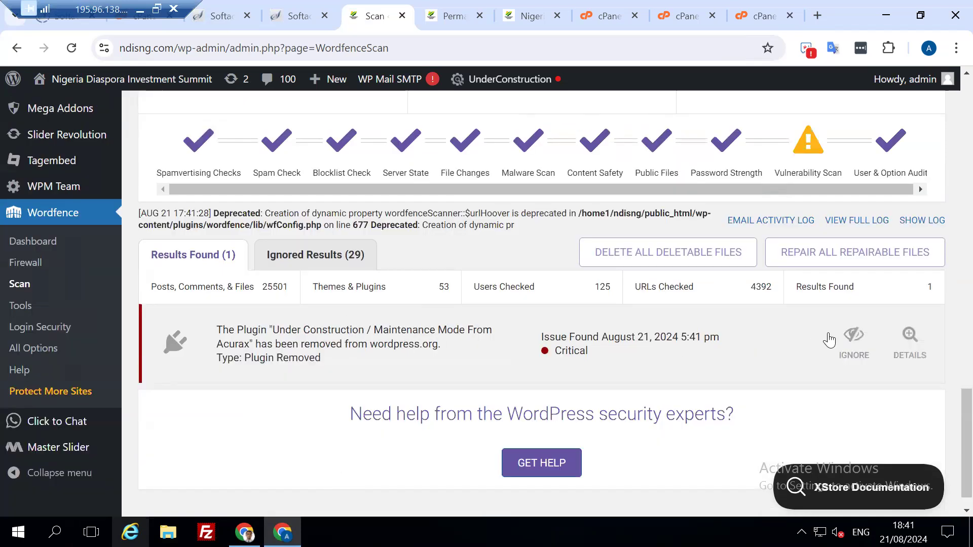
left_click(855, 335)
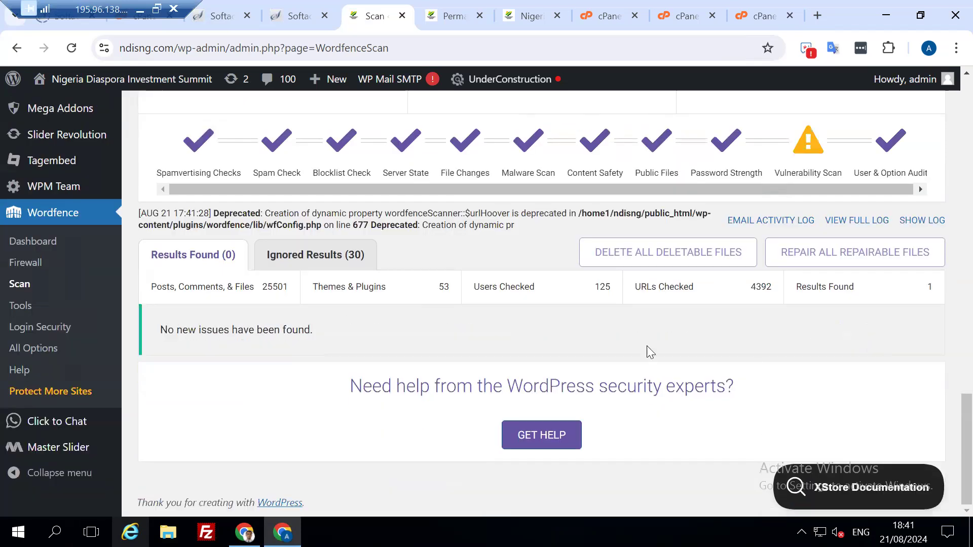
Review the cleared scan page and the permalink settings, and minimize the remote desktop session
scroll(361, 359, "up", 3)
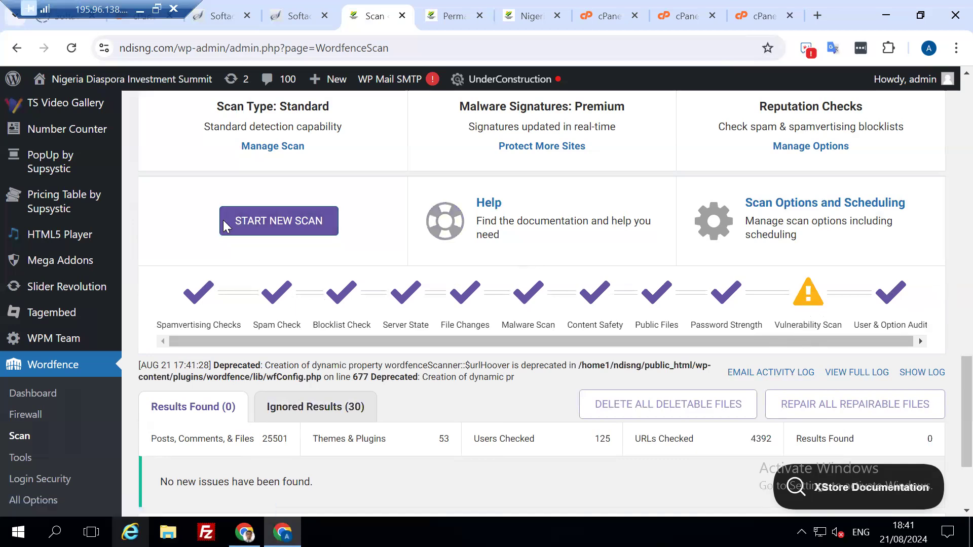
left_click(450, 16)
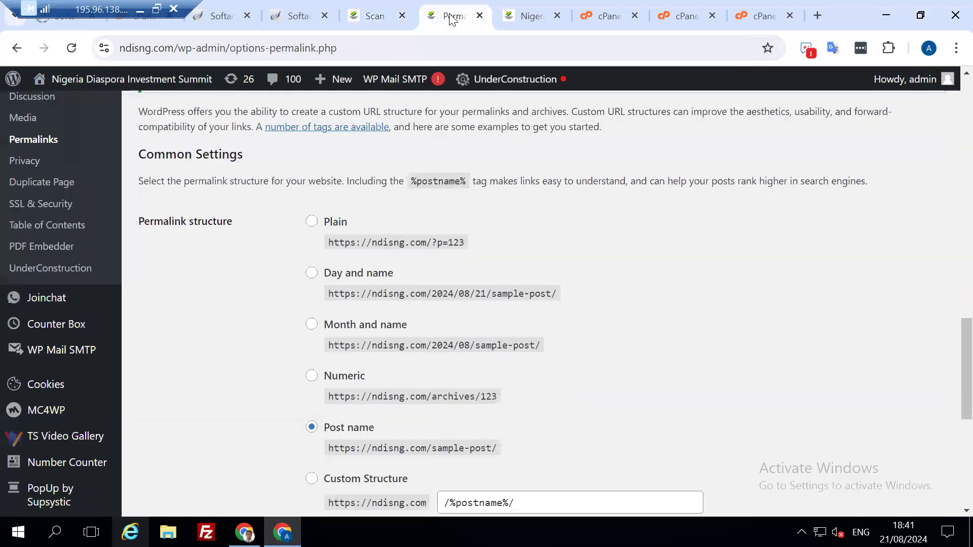
left_click(141, 9)
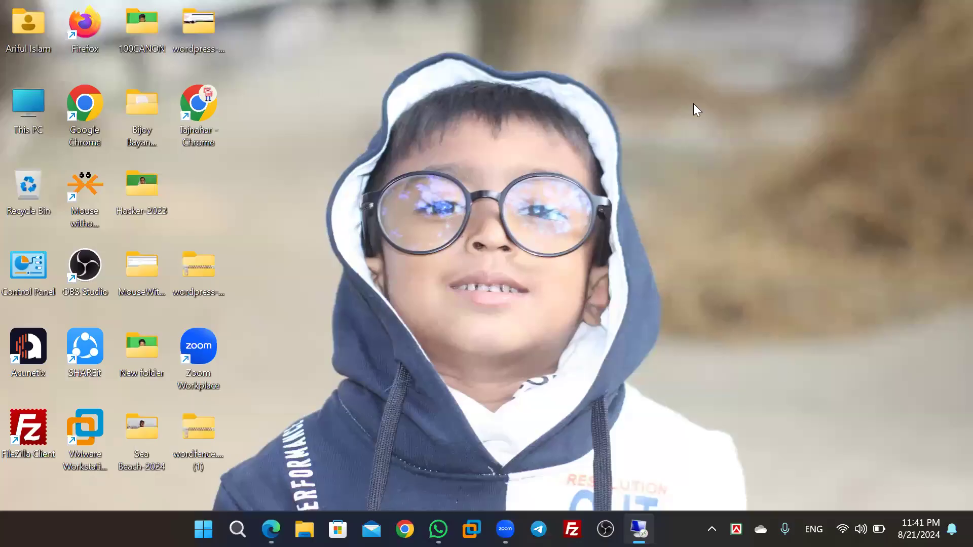